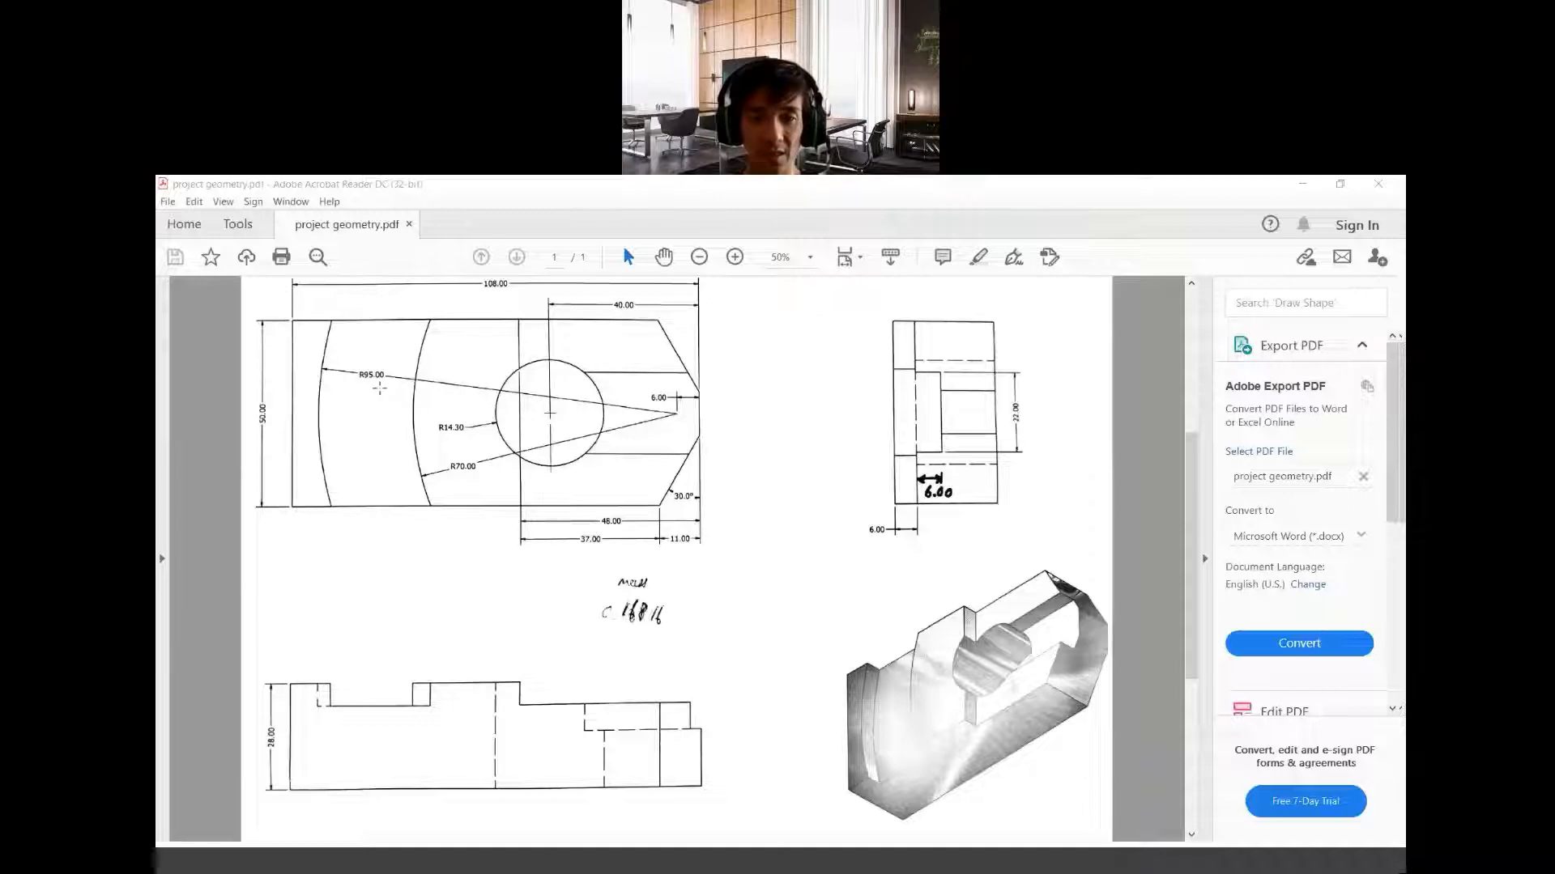
Examine the project geometry drawing, marking the overall length and width dimensions in the top view
{"action": "scroll", "coordinate": [728, 570], "scroll_direction": "up", "scroll_amount": 4}
{"action": "scroll", "coordinate": [729, 570], "scroll_direction": "down", "scroll_amount": 5}
{"action": "scroll", "coordinate": [729, 571], "scroll_direction": "up", "scroll_amount": 2}
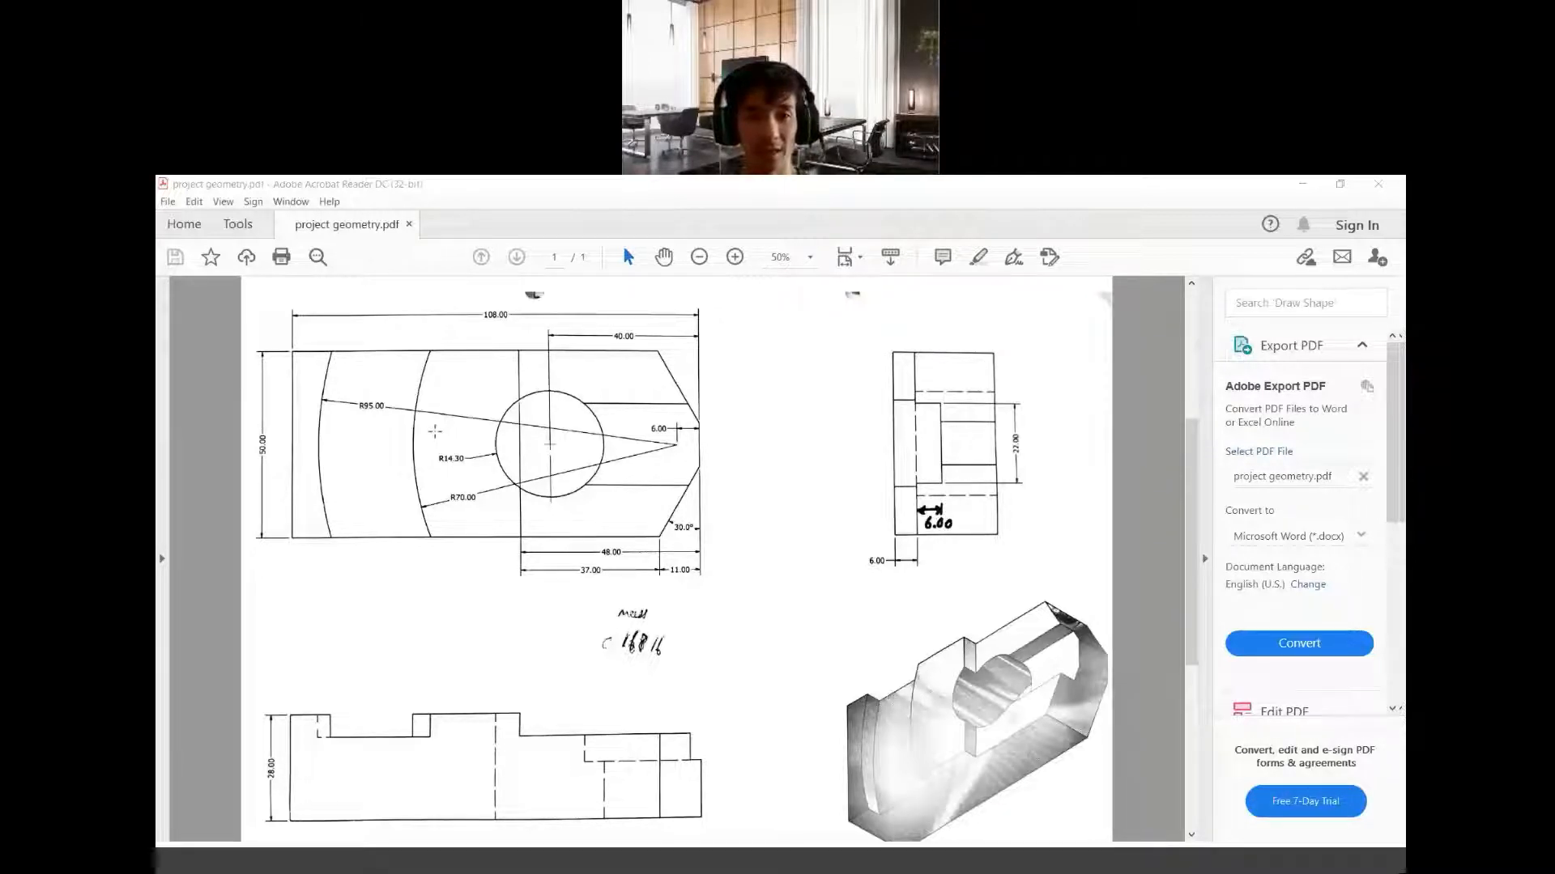
{"action": "left_click_drag", "start_coordinate": [479, 305], "coordinate": [520, 323]}
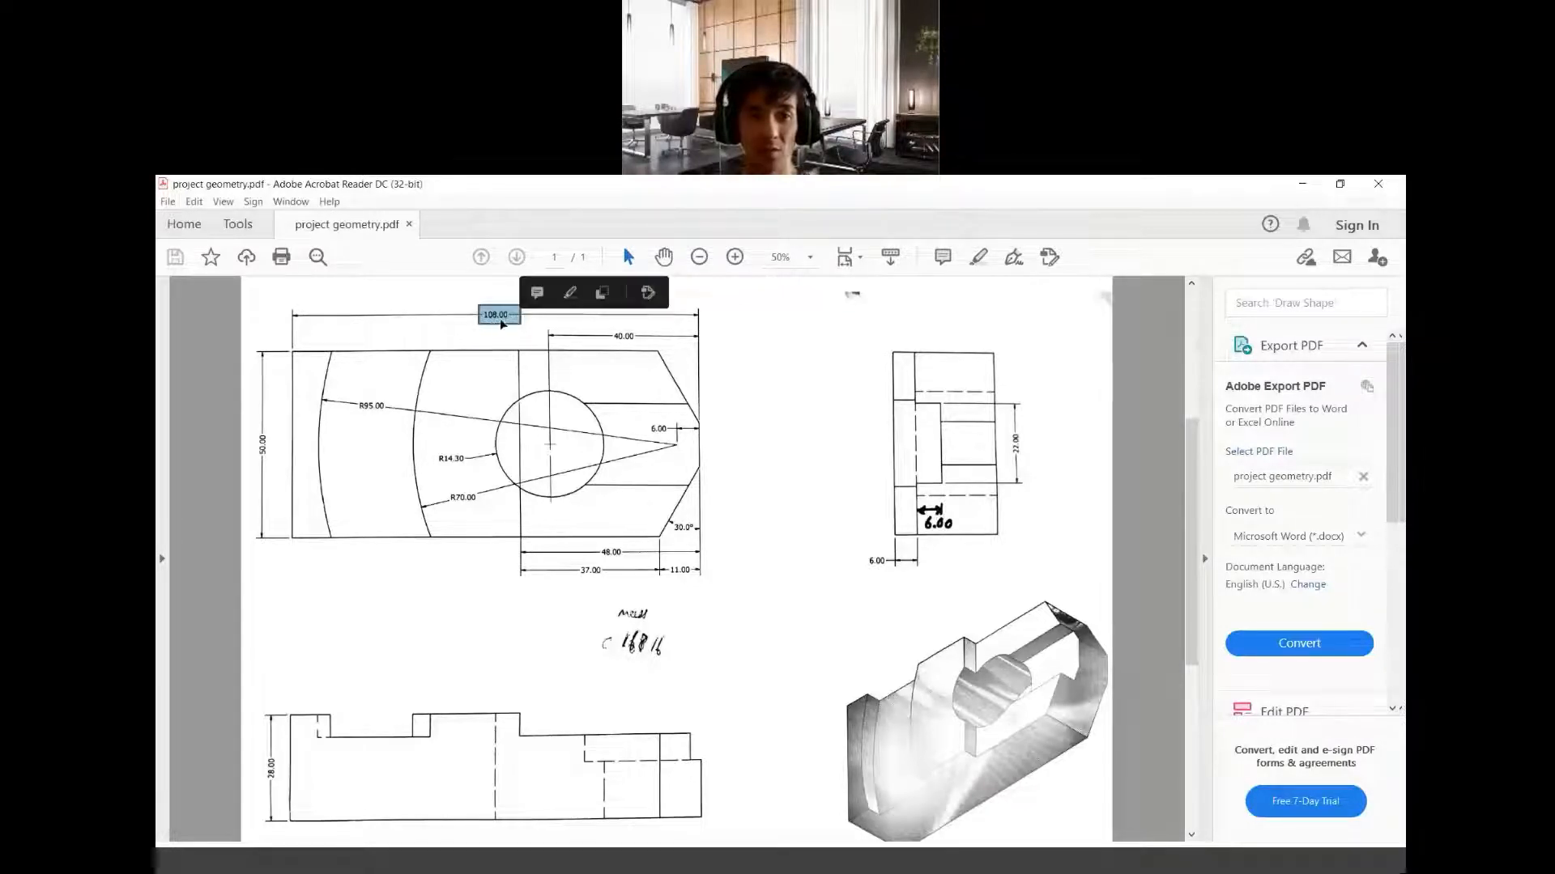
{"action": "left_click_drag", "start_coordinate": [252, 434], "coordinate": [281, 468]}
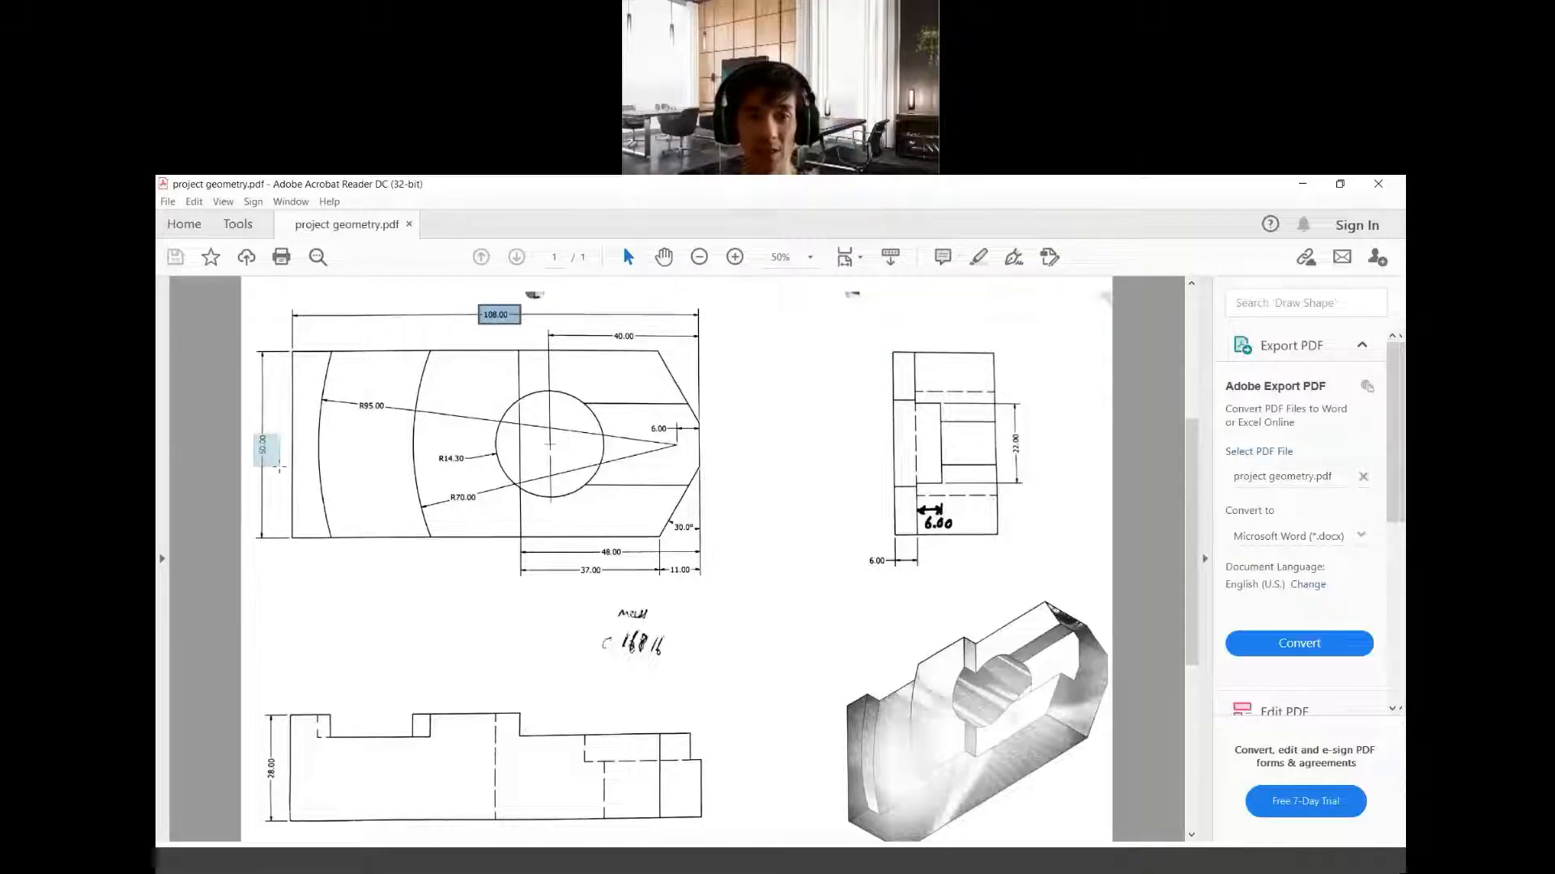
{"action": "double_click", "coordinate": [518, 323]}
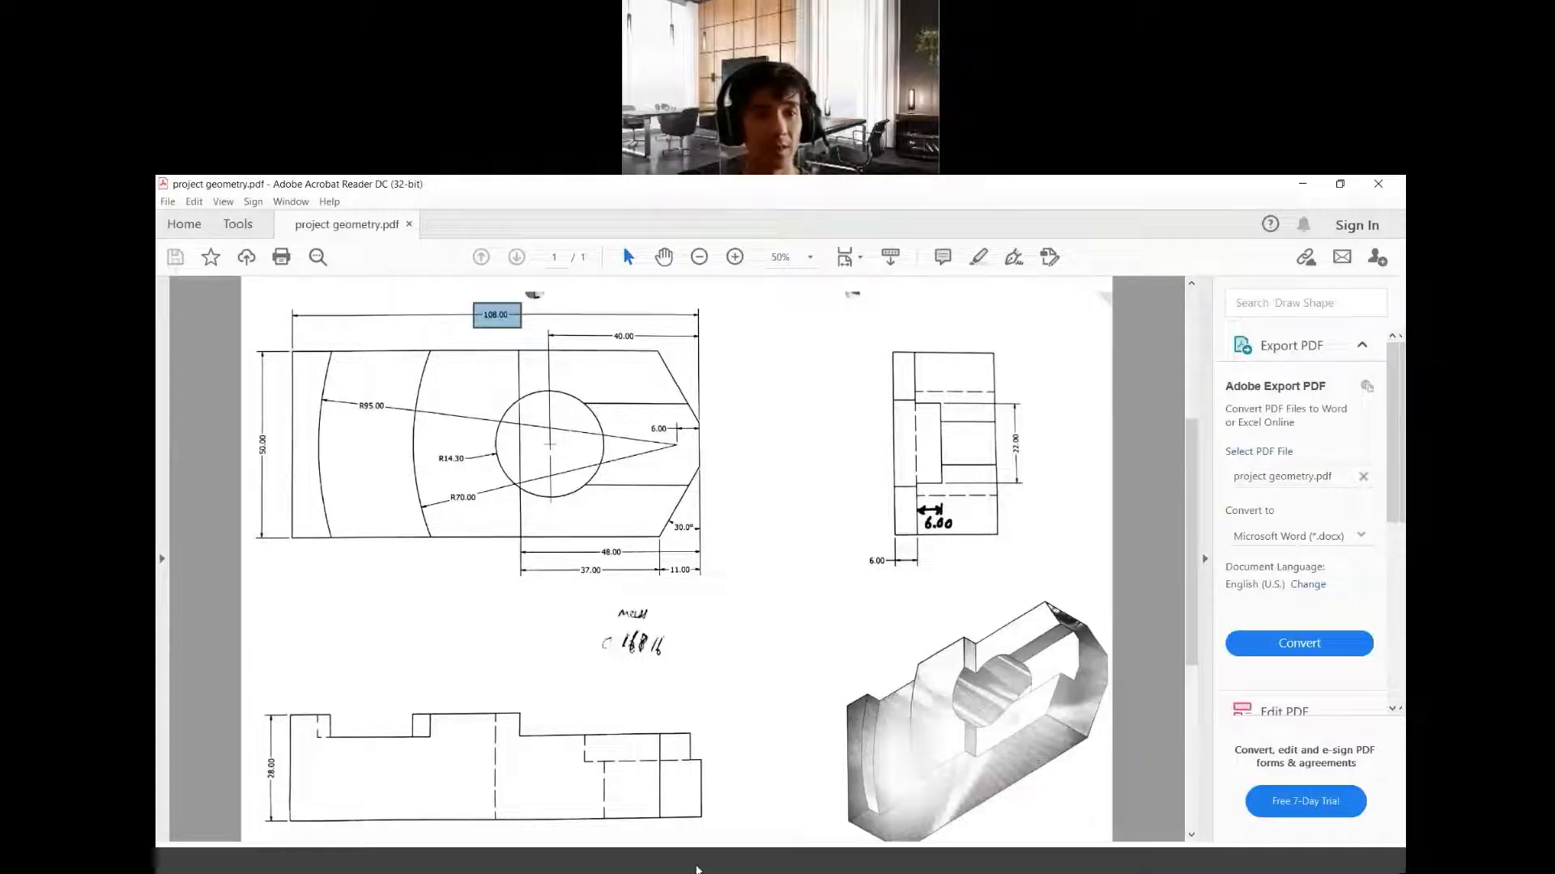
Switch to Autodesk Inventor and create a new metric part from the Standard (mm).ipt template
{"action": "left_click", "coordinate": [696, 871]}
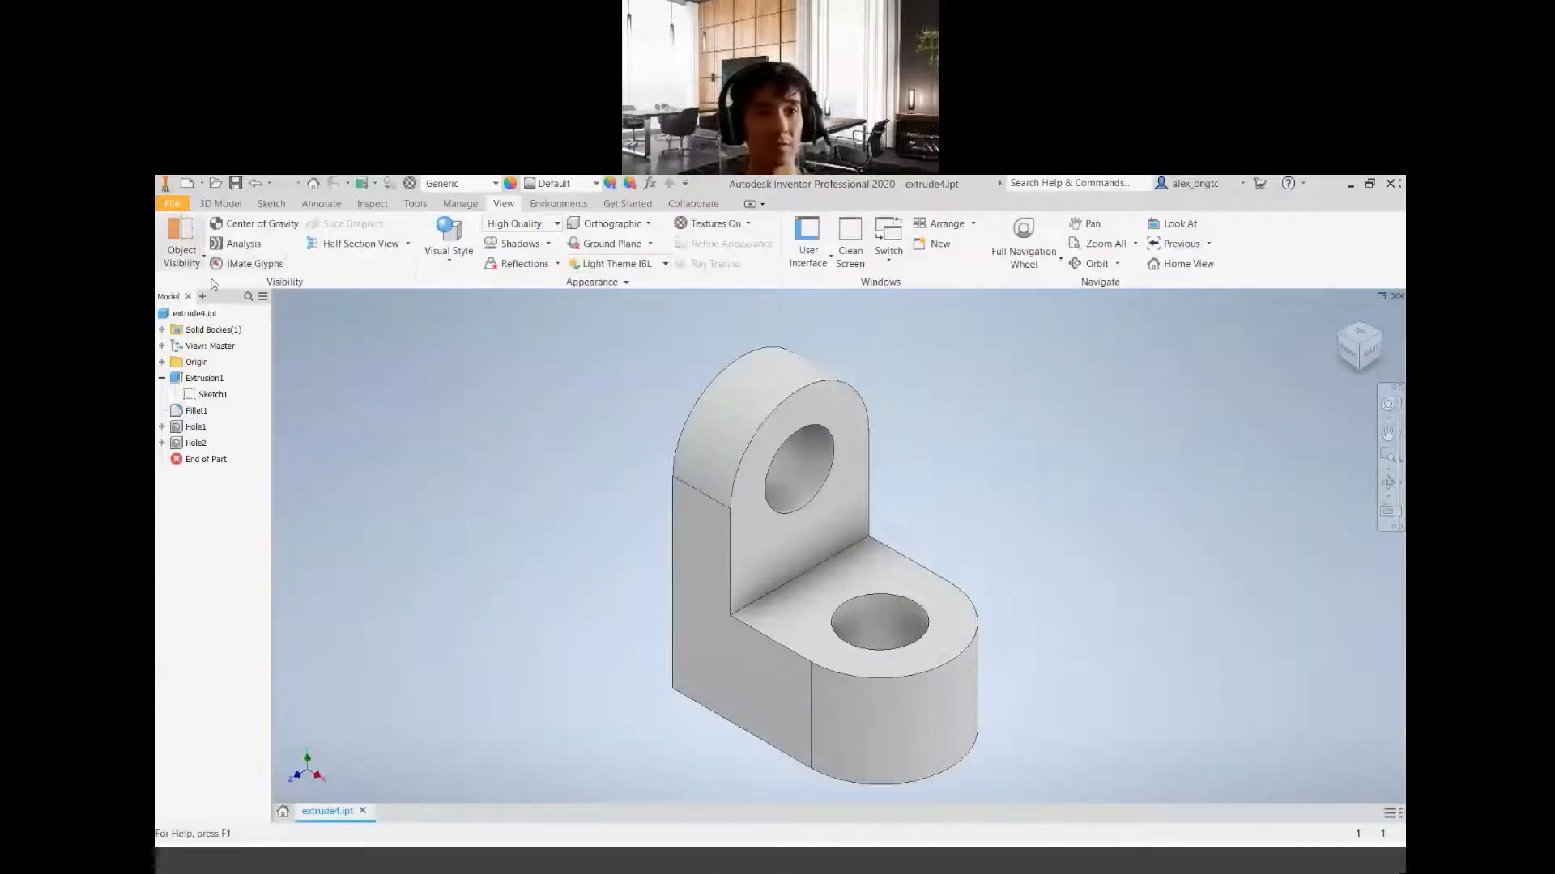
{"action": "left_click", "coordinate": [171, 203]}
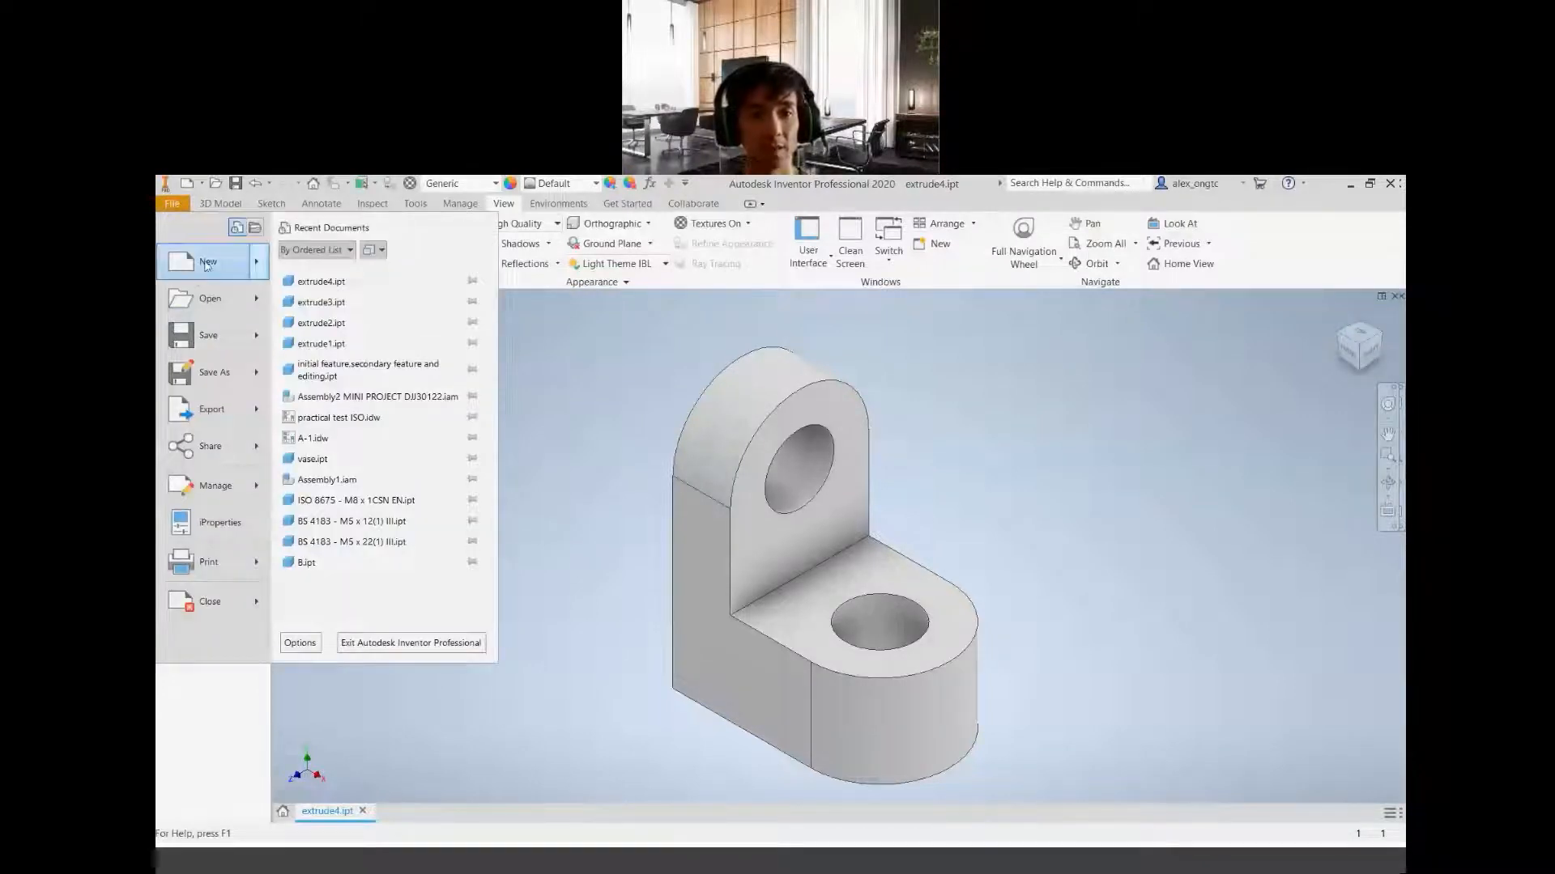
{"action": "left_click", "coordinate": [206, 263]}
{"action": "left_click", "coordinate": [371, 340]}
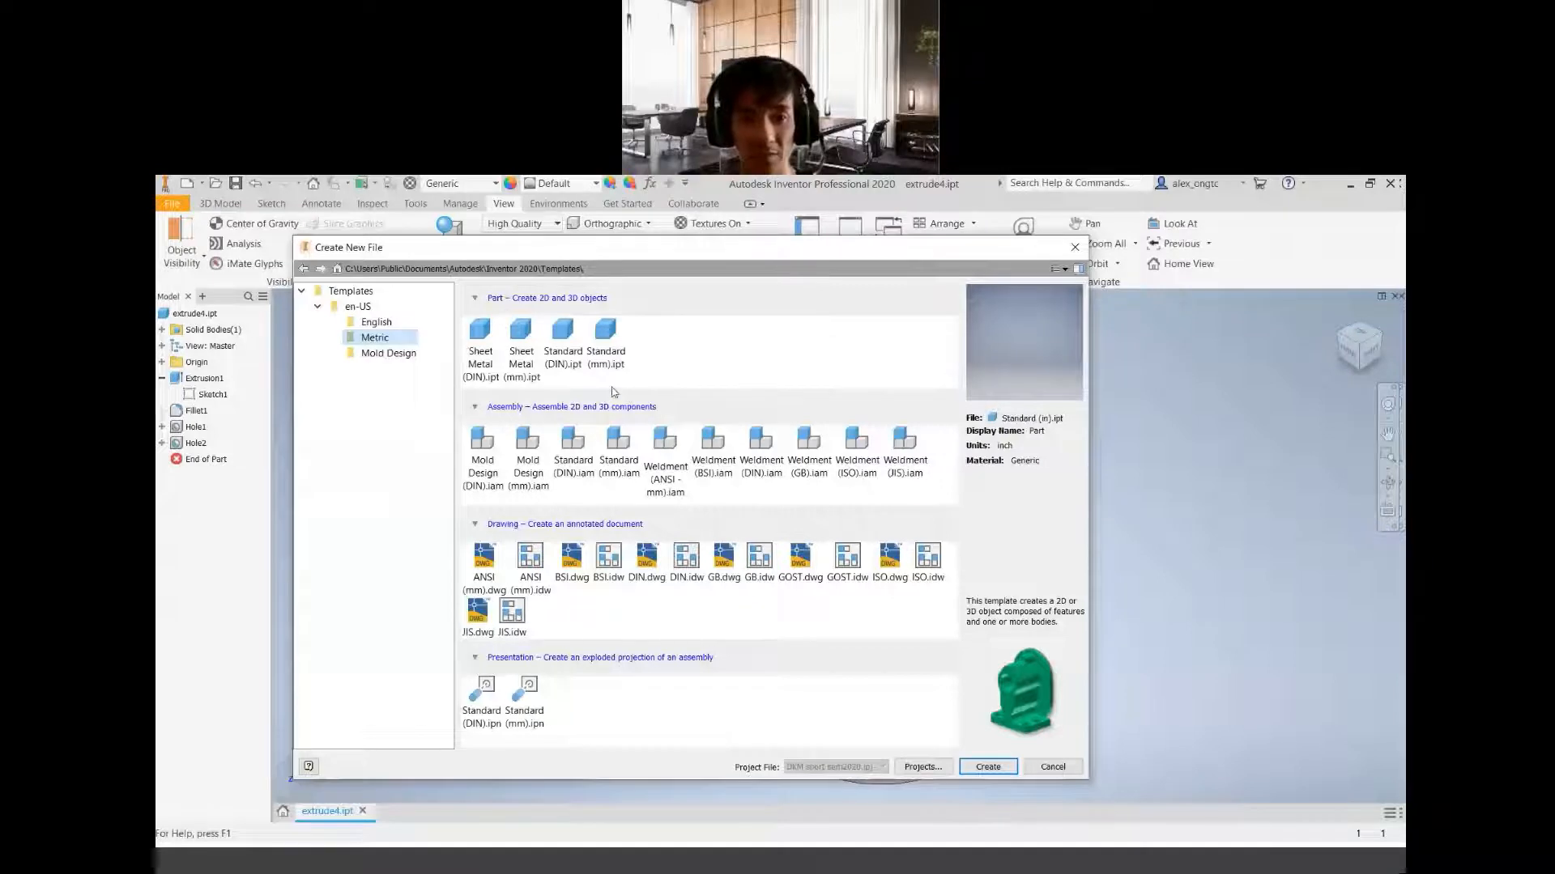
{"action": "left_click", "coordinate": [625, 363]}
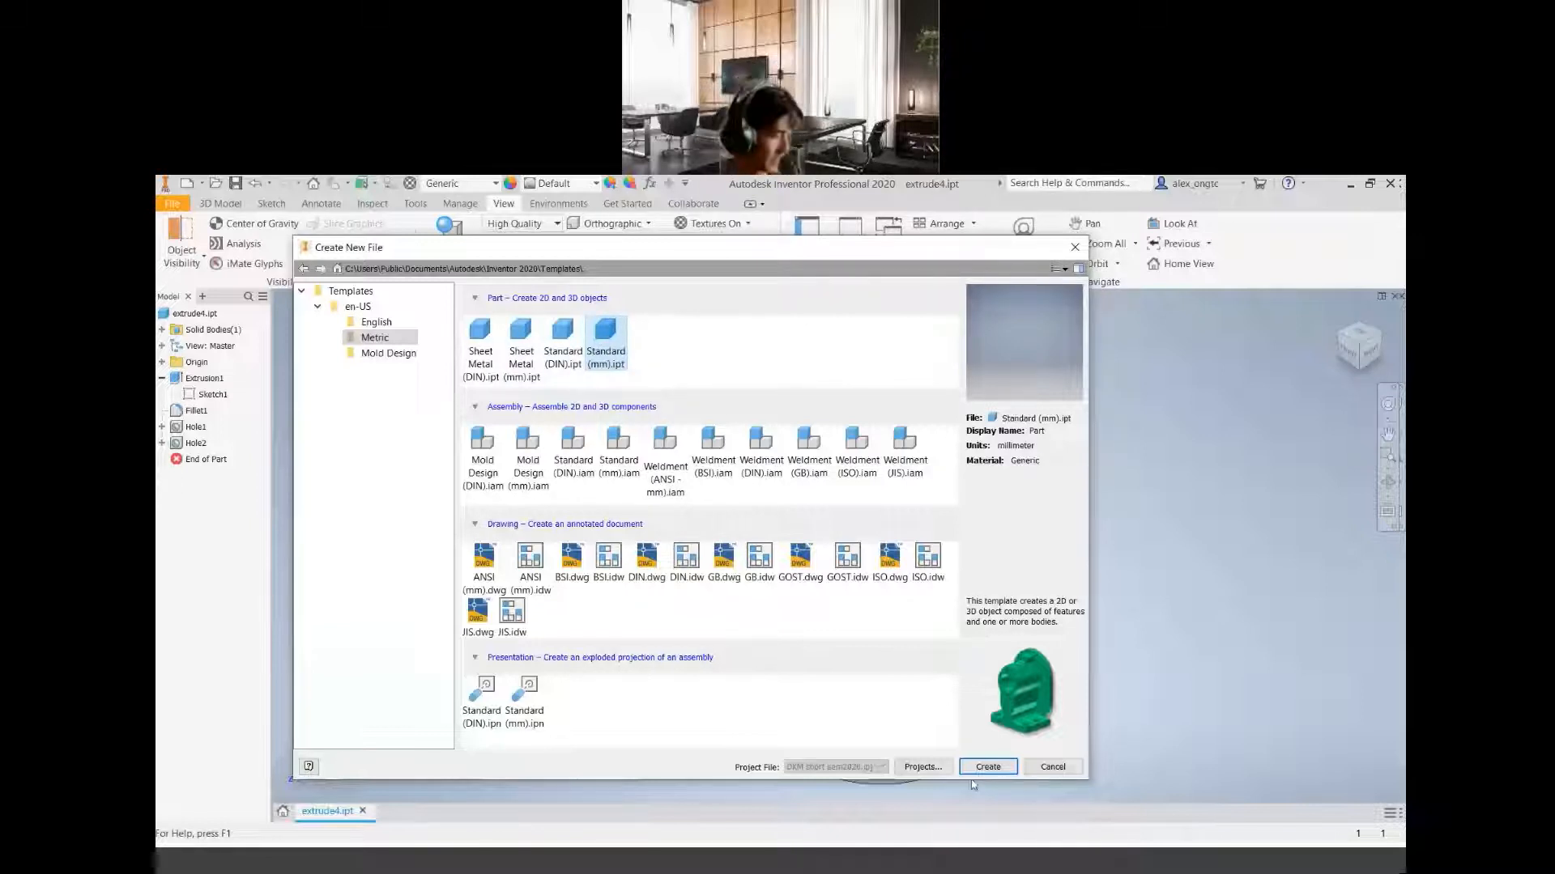
{"action": "left_click", "coordinate": [988, 767]}
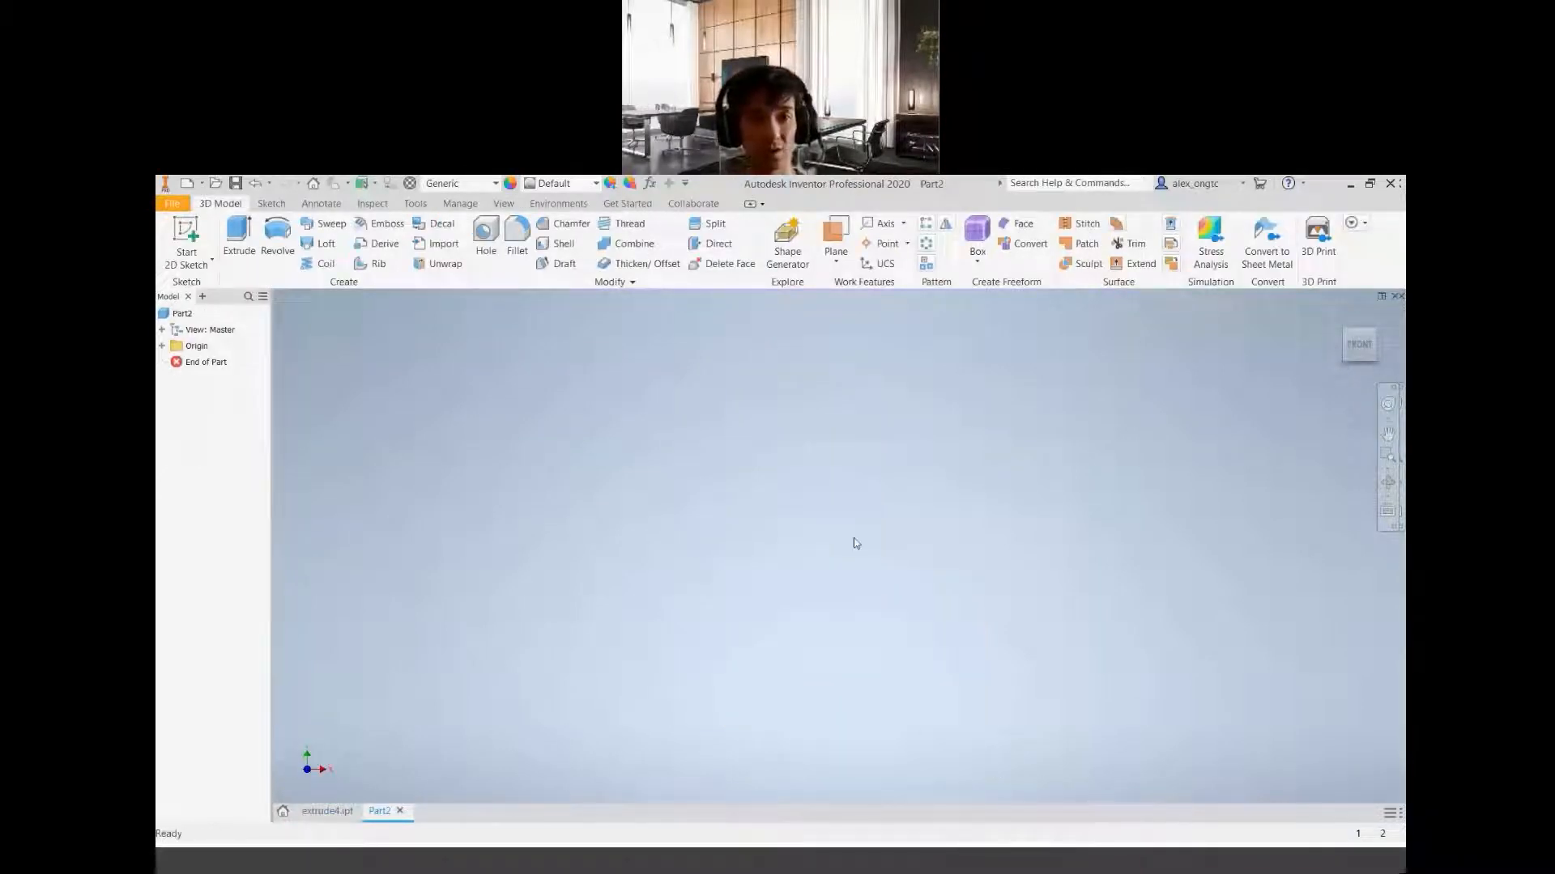
Start a 2D sketch on the front (XY) origin plane
{"action": "left_click", "coordinate": [186, 267]}
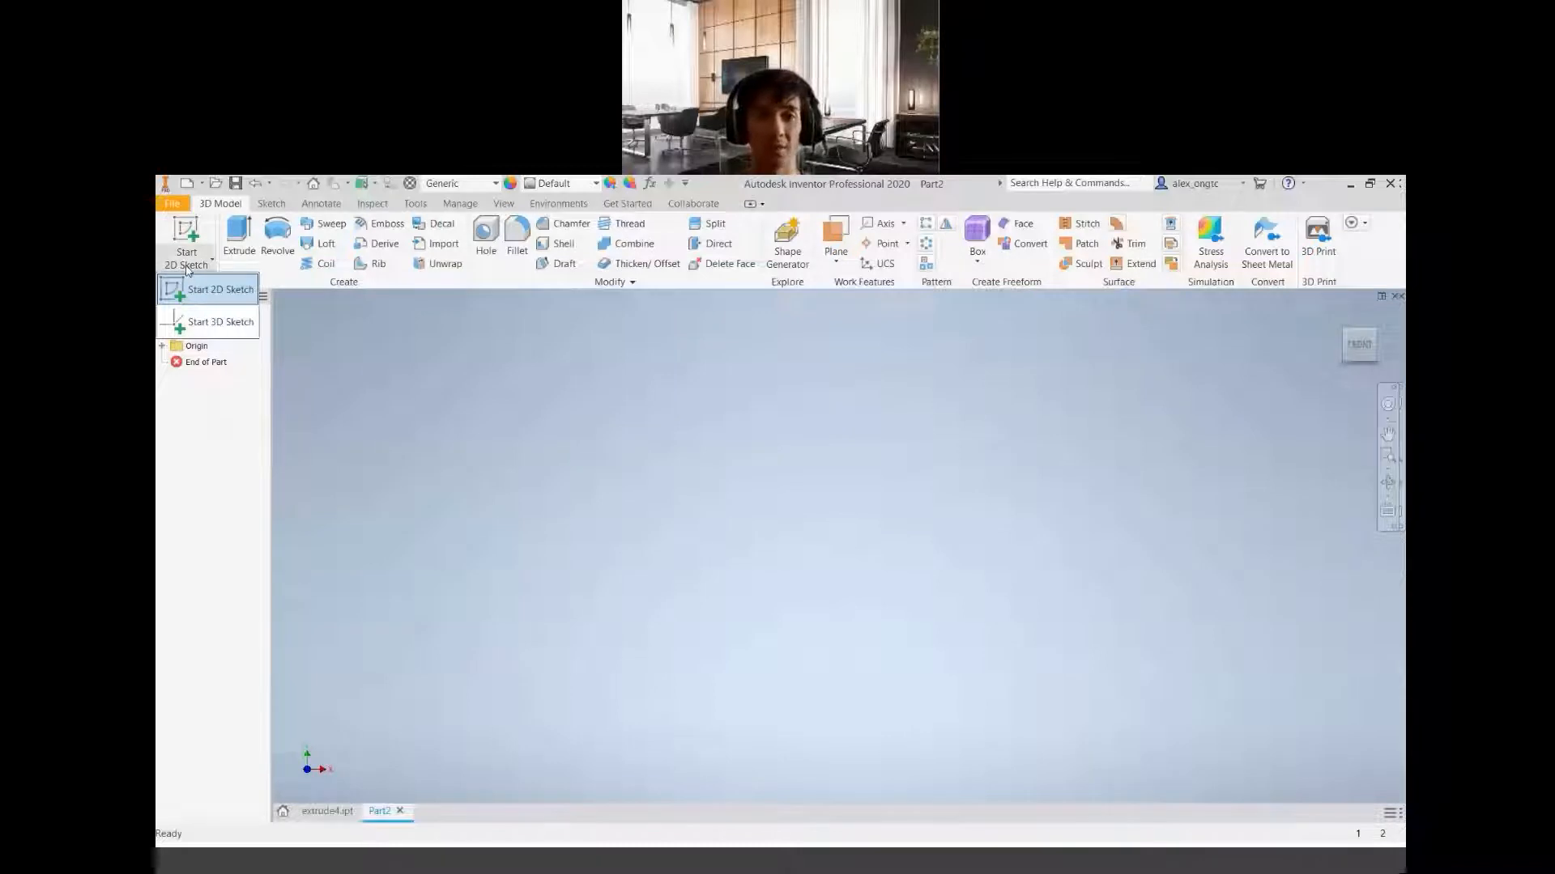
{"action": "left_click", "coordinate": [216, 292]}
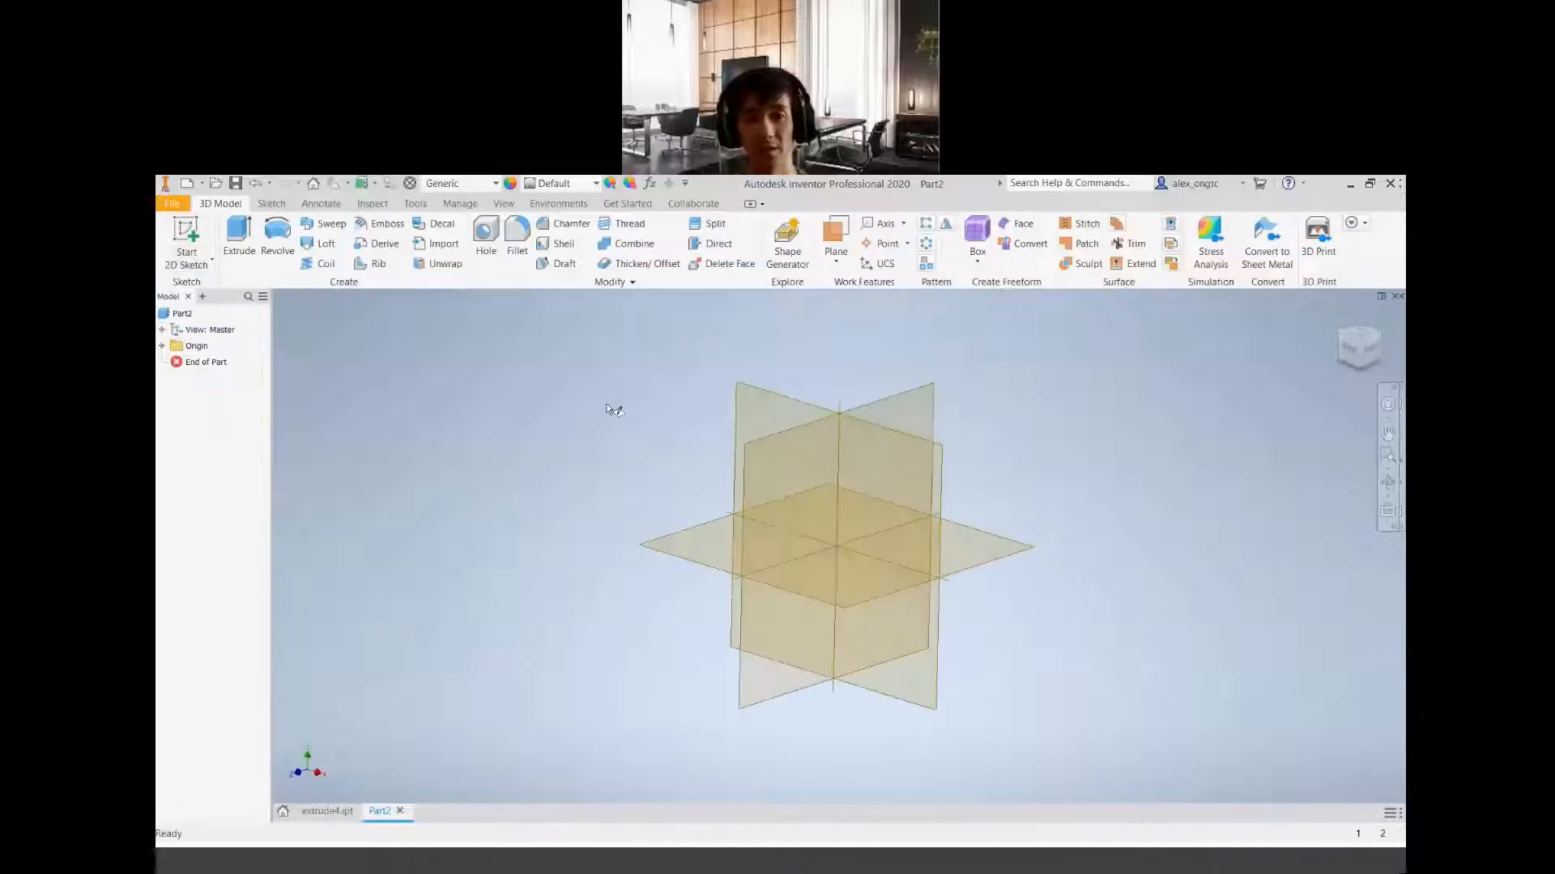
{"action": "middle_click_drag", "start_coordinate": [814, 447], "coordinate": [809, 539]}
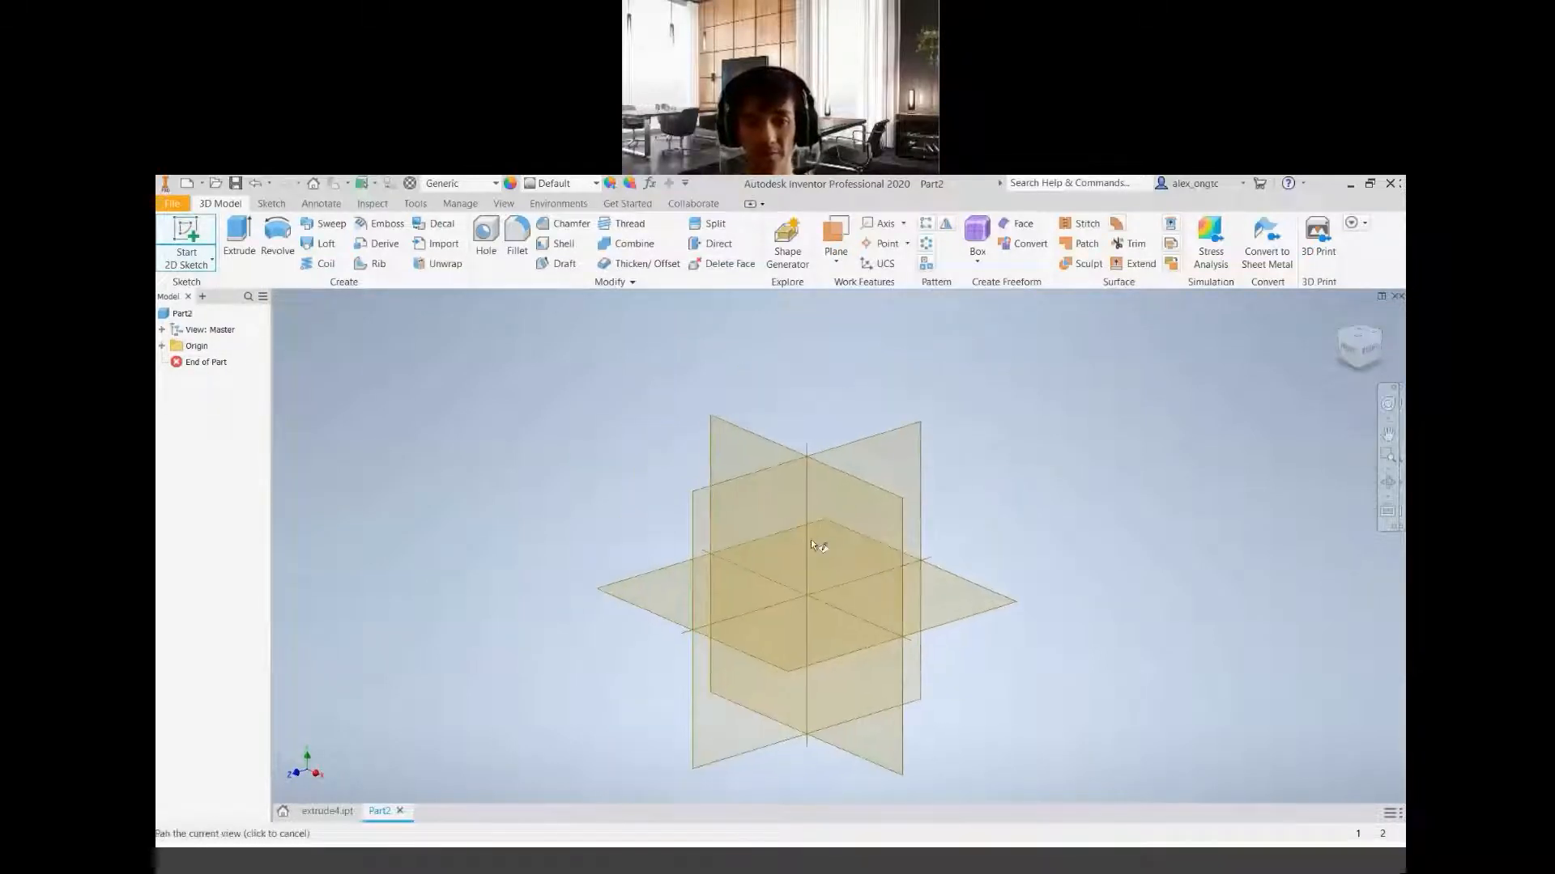
{"action": "left_click", "coordinate": [787, 453]}
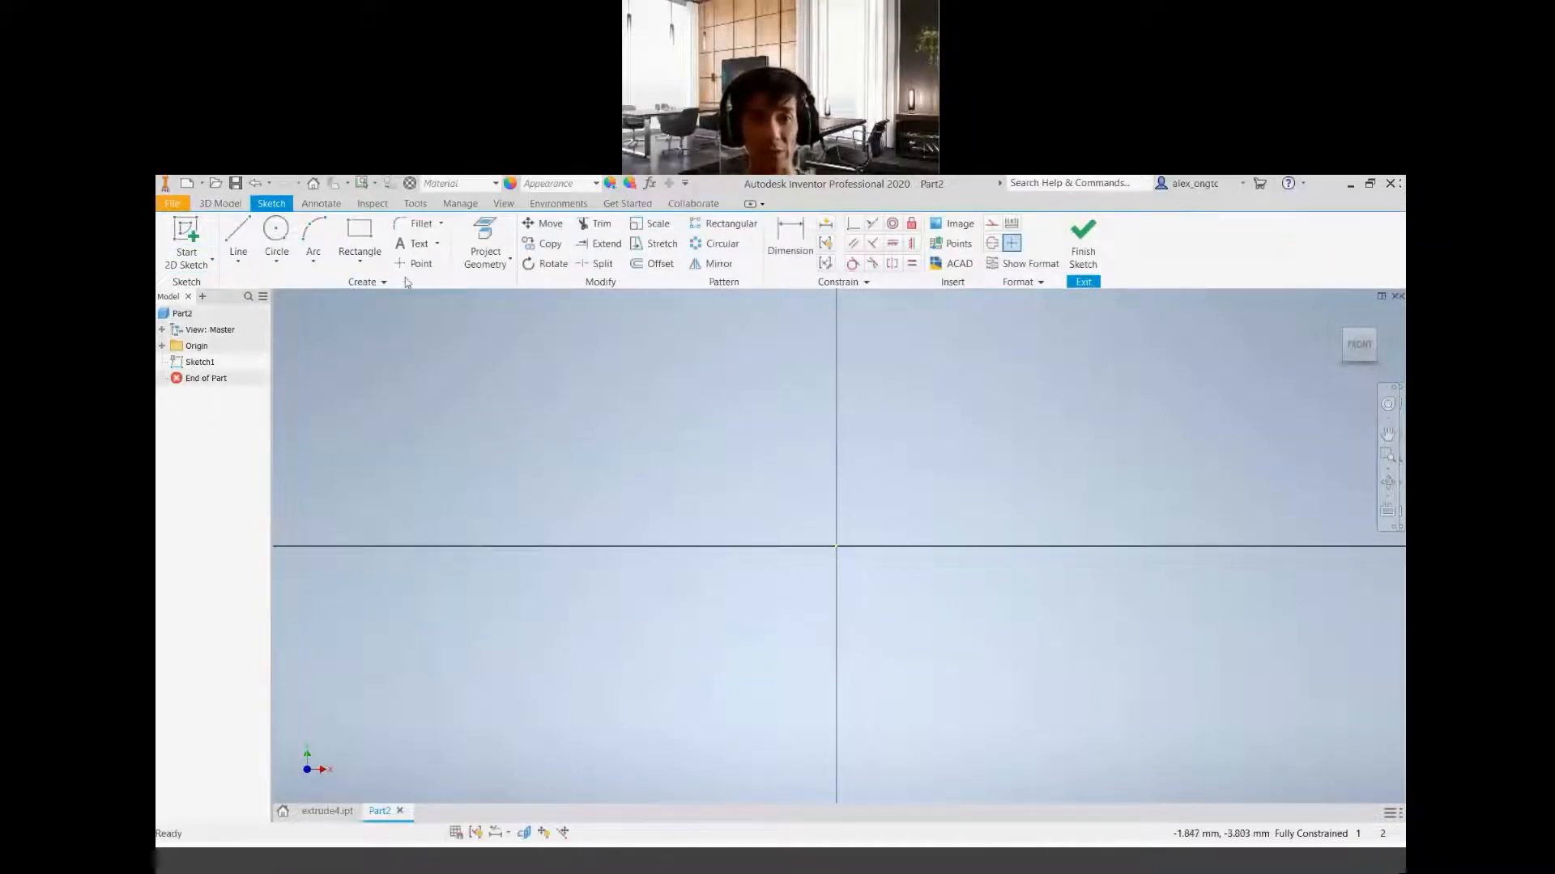
Sketch a rectangle about 370 mm wide and 272 mm high in the area above and left of the origin
{"action": "left_click", "coordinate": [356, 233]}
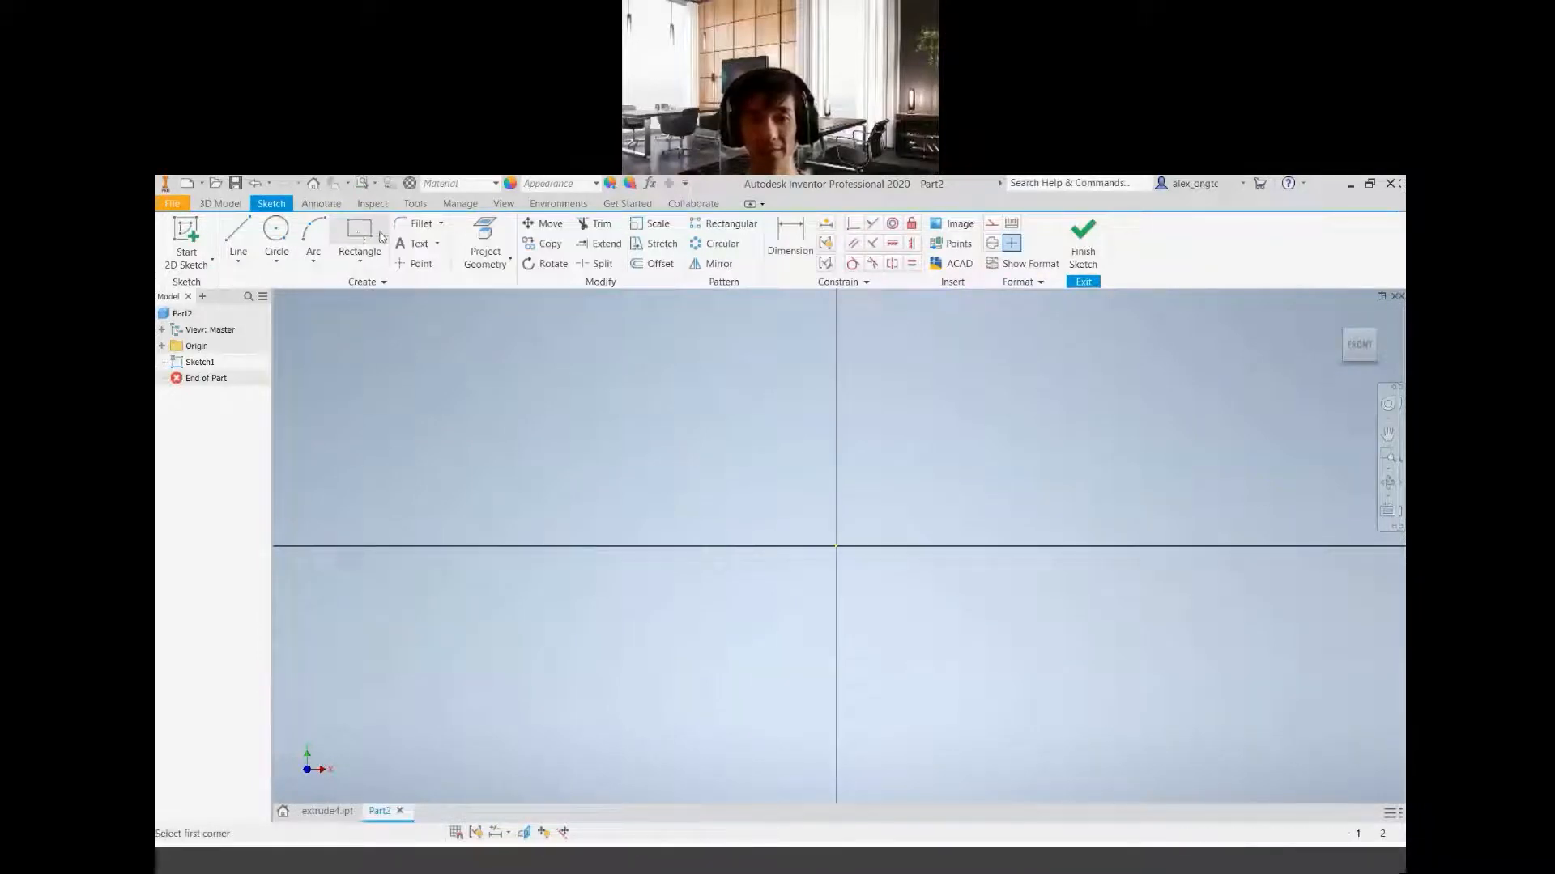
{"action": "scroll", "coordinate": [645, 526], "scroll_direction": "up", "scroll_amount": 8}
{"action": "scroll", "coordinate": [878, 590], "scroll_direction": "up", "scroll_amount": 8}
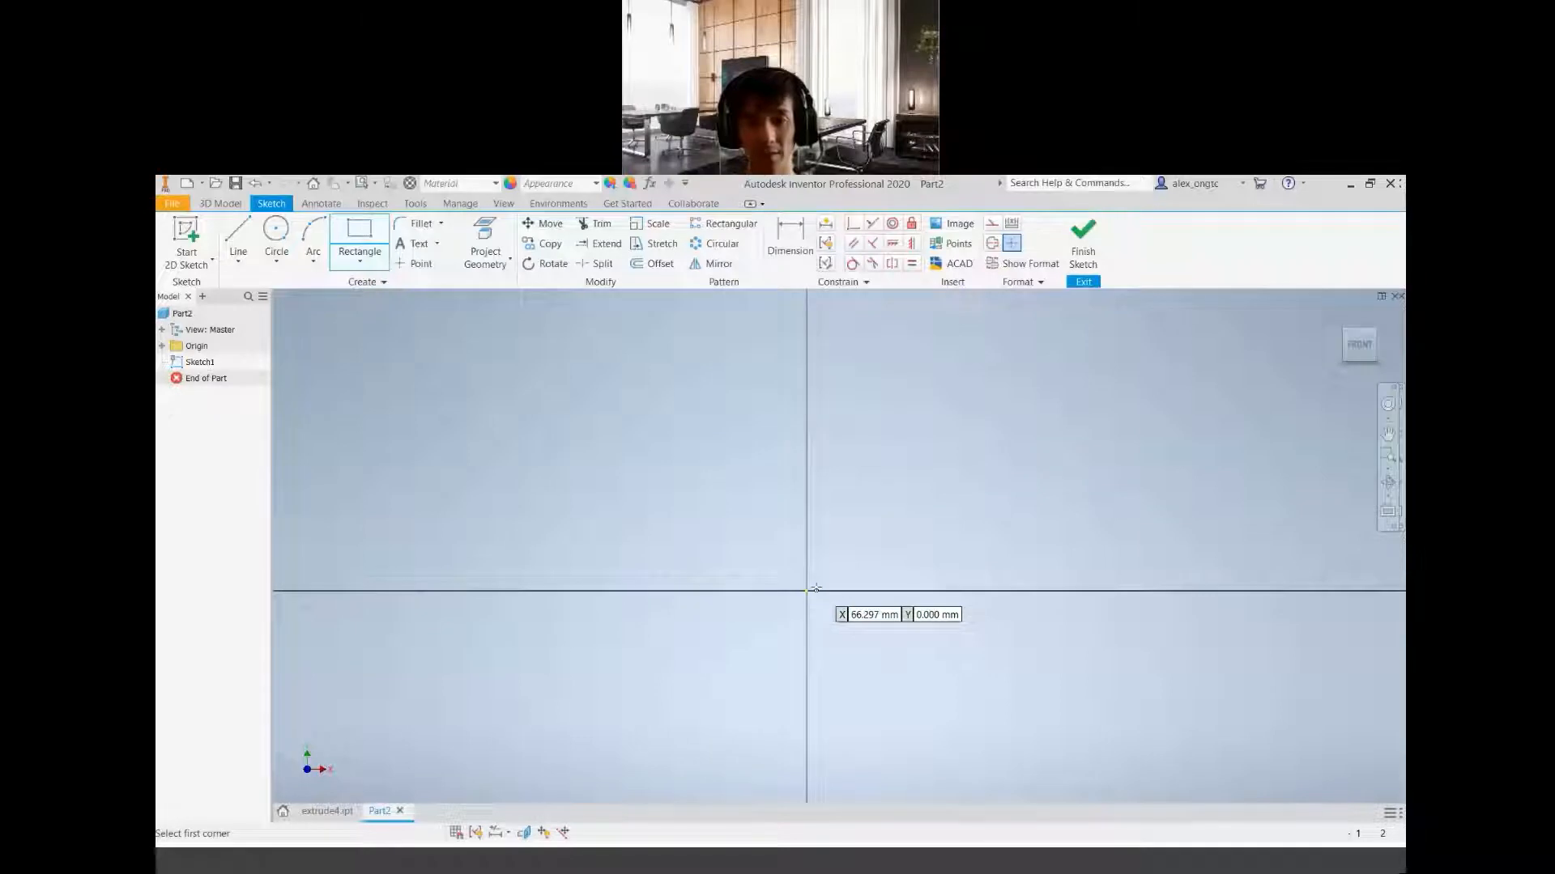
{"action": "left_click", "coordinate": [532, 434]}
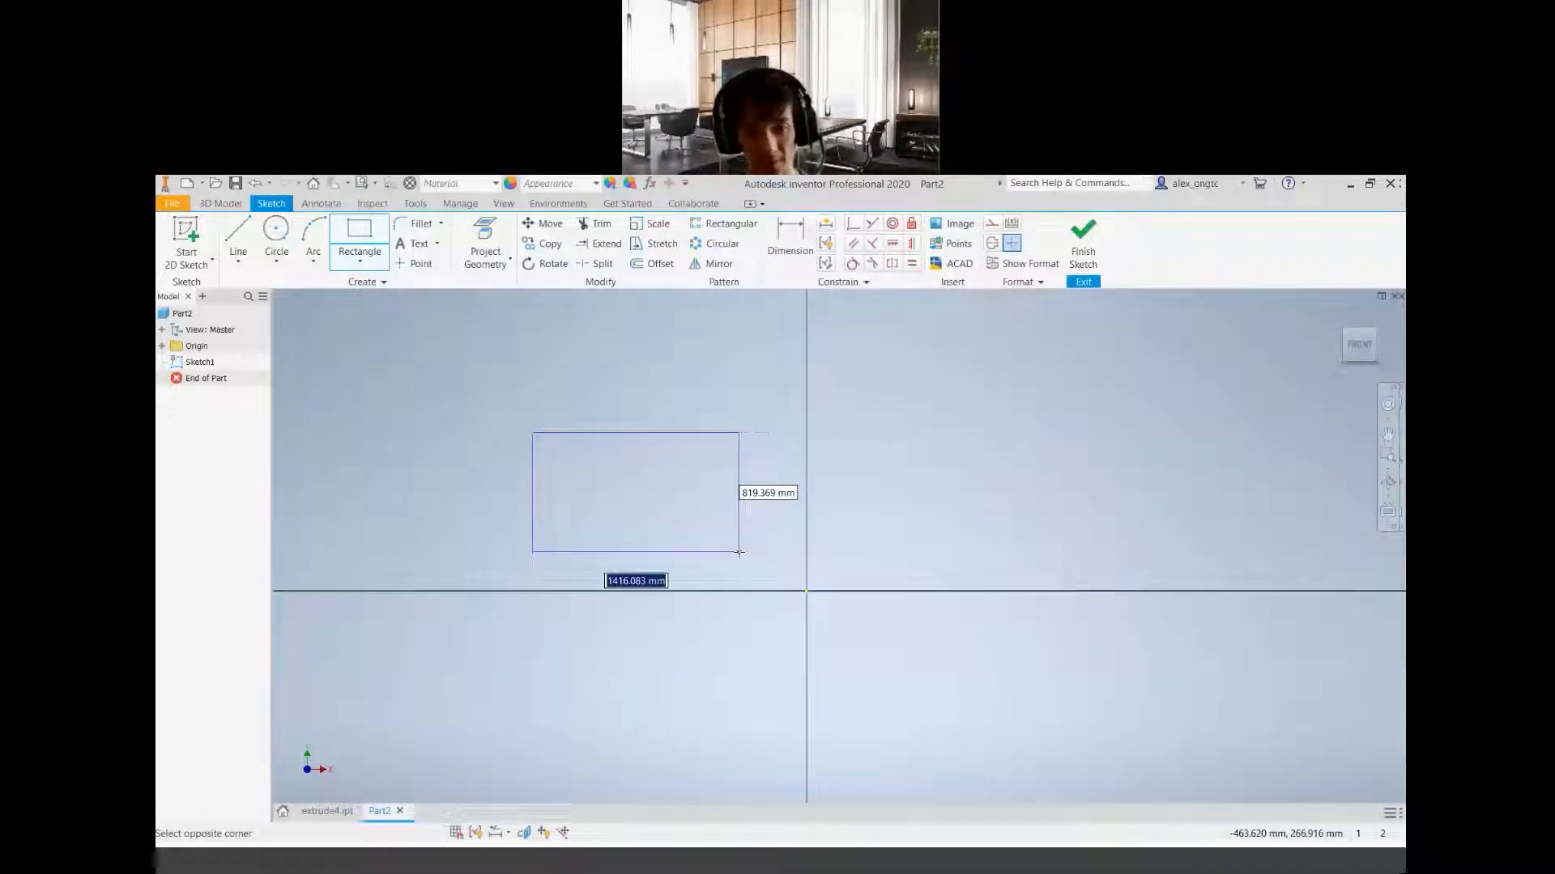
{"action": "left_click", "coordinate": [587, 472]}
{"action": "scroll", "coordinate": [541, 444], "scroll_direction": "up", "scroll_amount": 8}
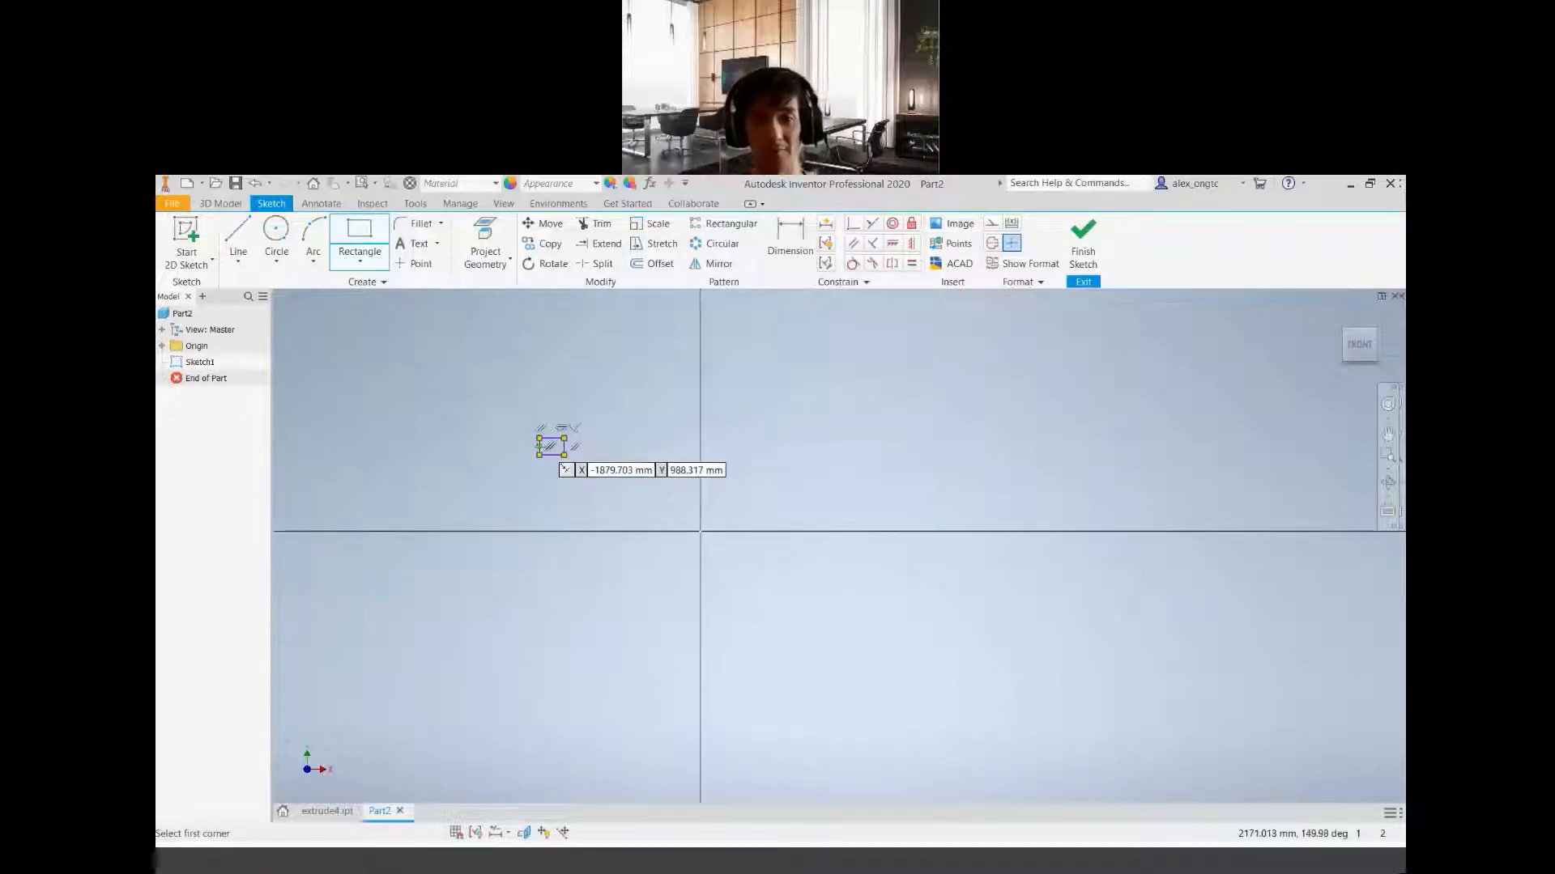
{"action": "scroll", "coordinate": [717, 571], "scroll_direction": "down", "scroll_amount": 3}
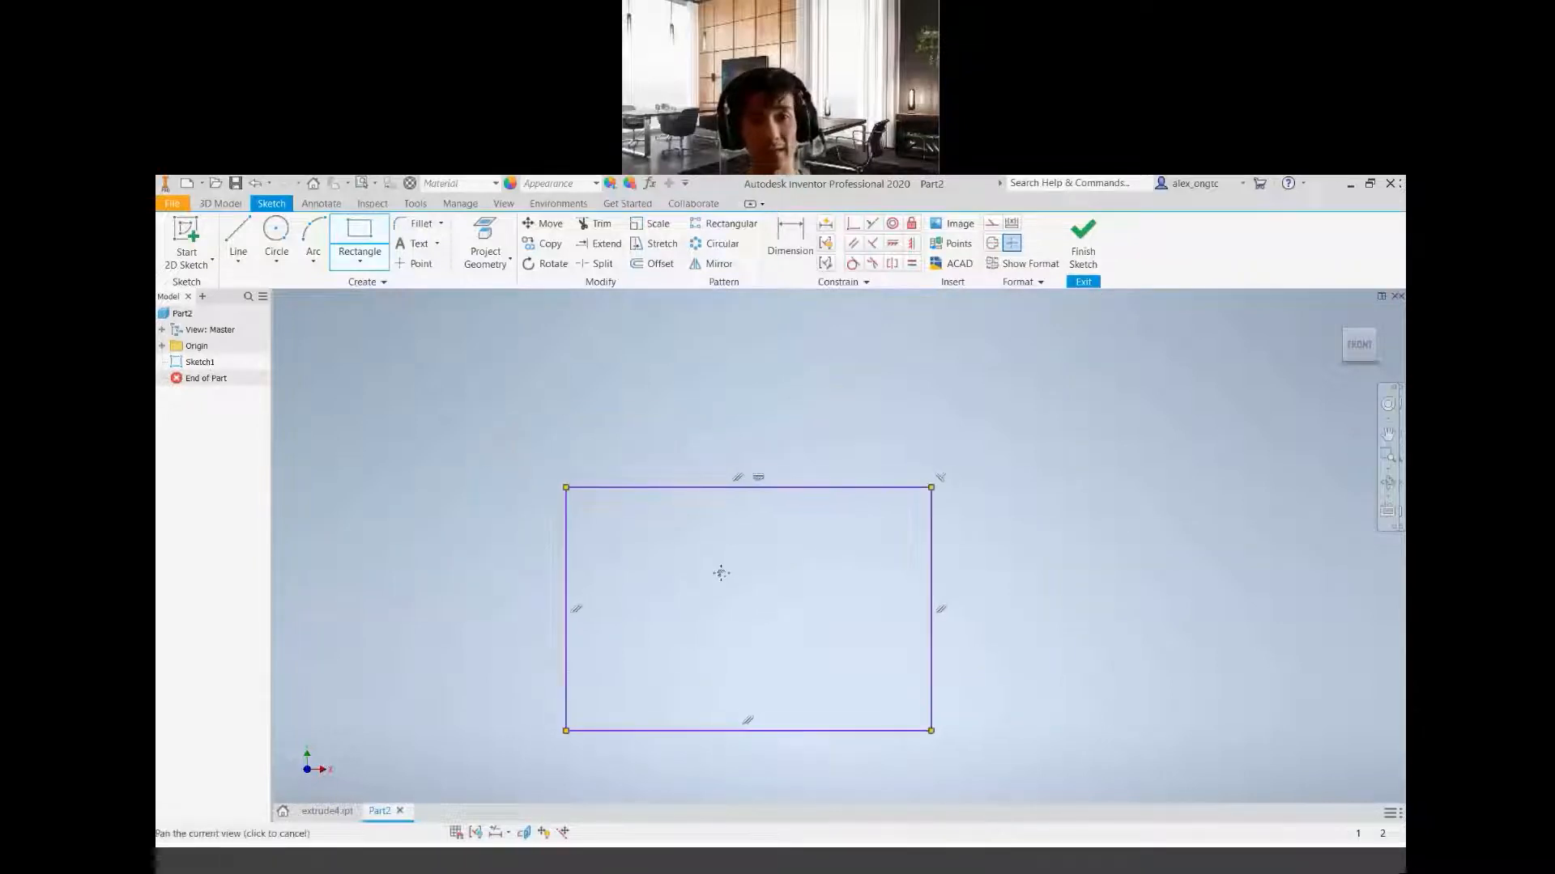
Draw two separate diagonal lines crossing the rectangle's upper right and lower right corners, extending past its edges
{"action": "left_click", "coordinate": [239, 231]}
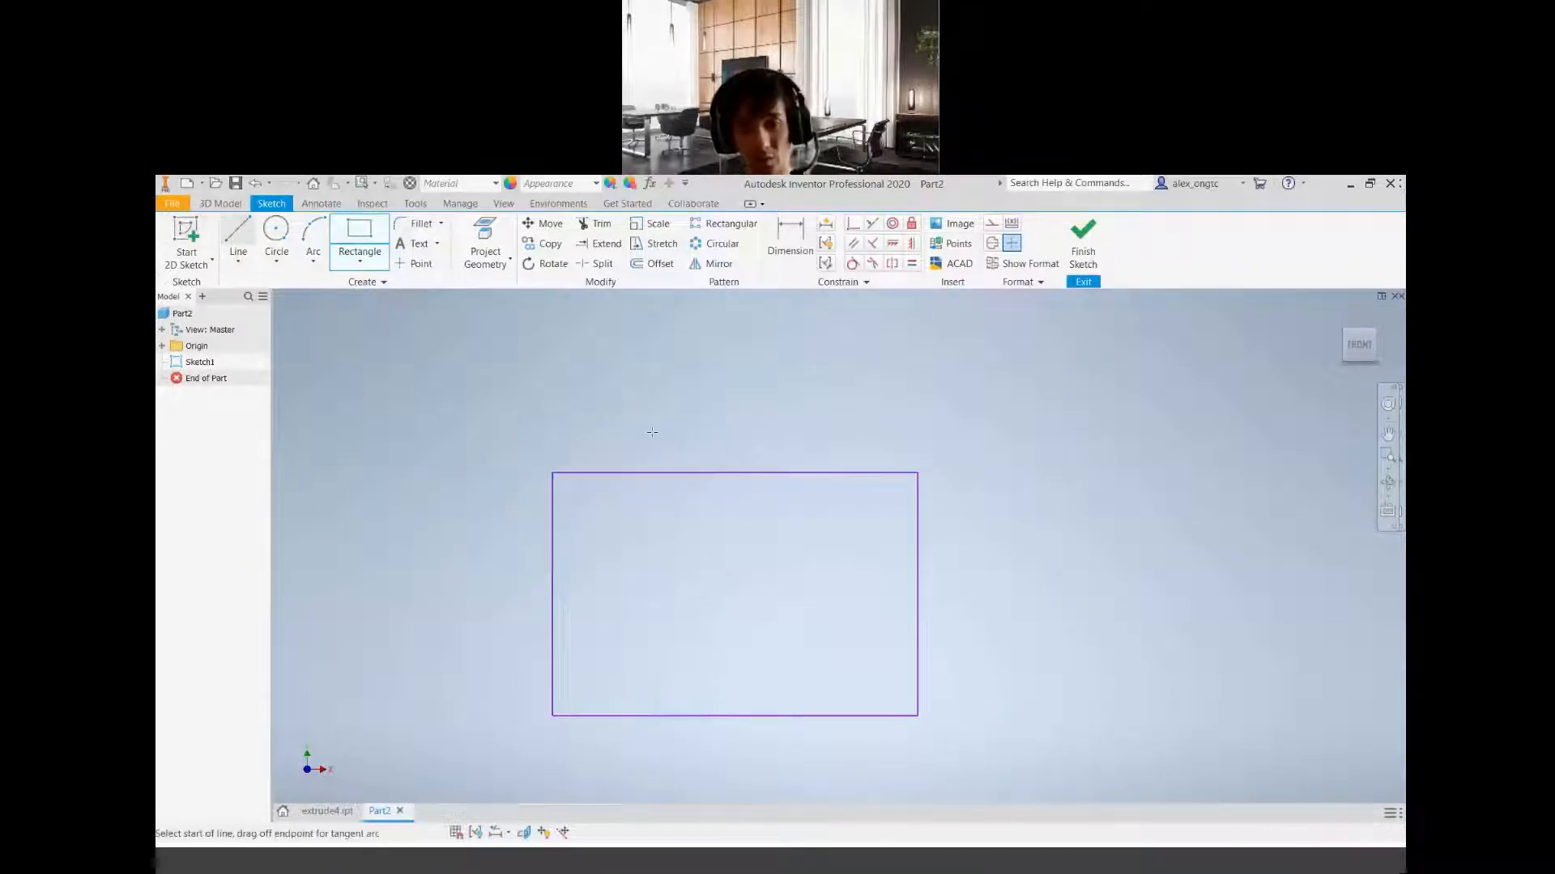
{"action": "left_click", "coordinate": [821, 430]}
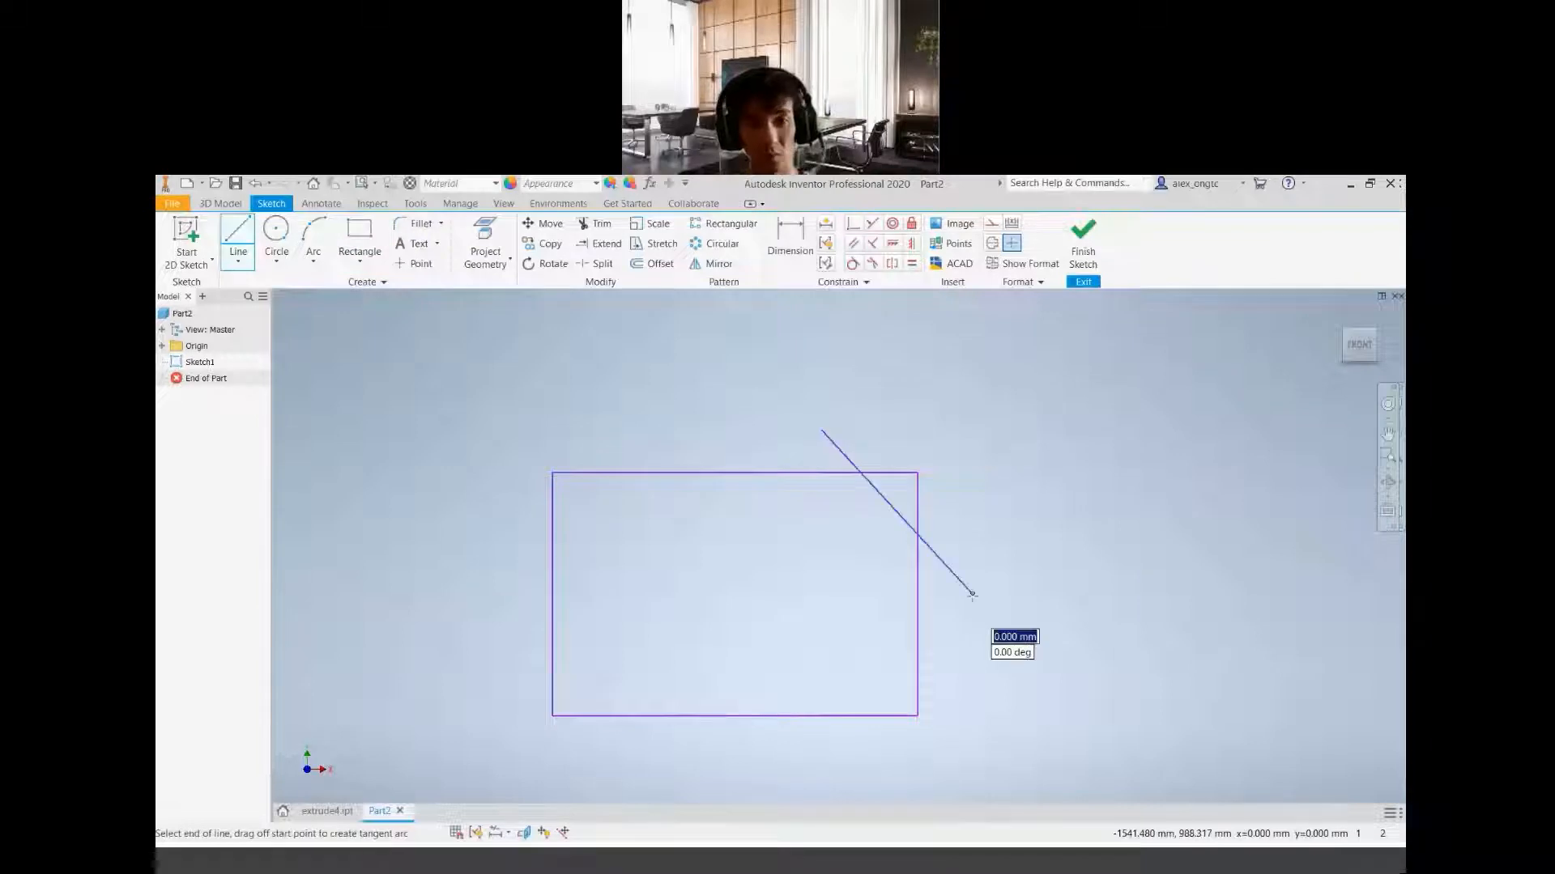
{"action": "left_click", "coordinate": [972, 593]}
{"action": "key", "text": "Escape"}
{"action": "left_click", "coordinate": [238, 231]}
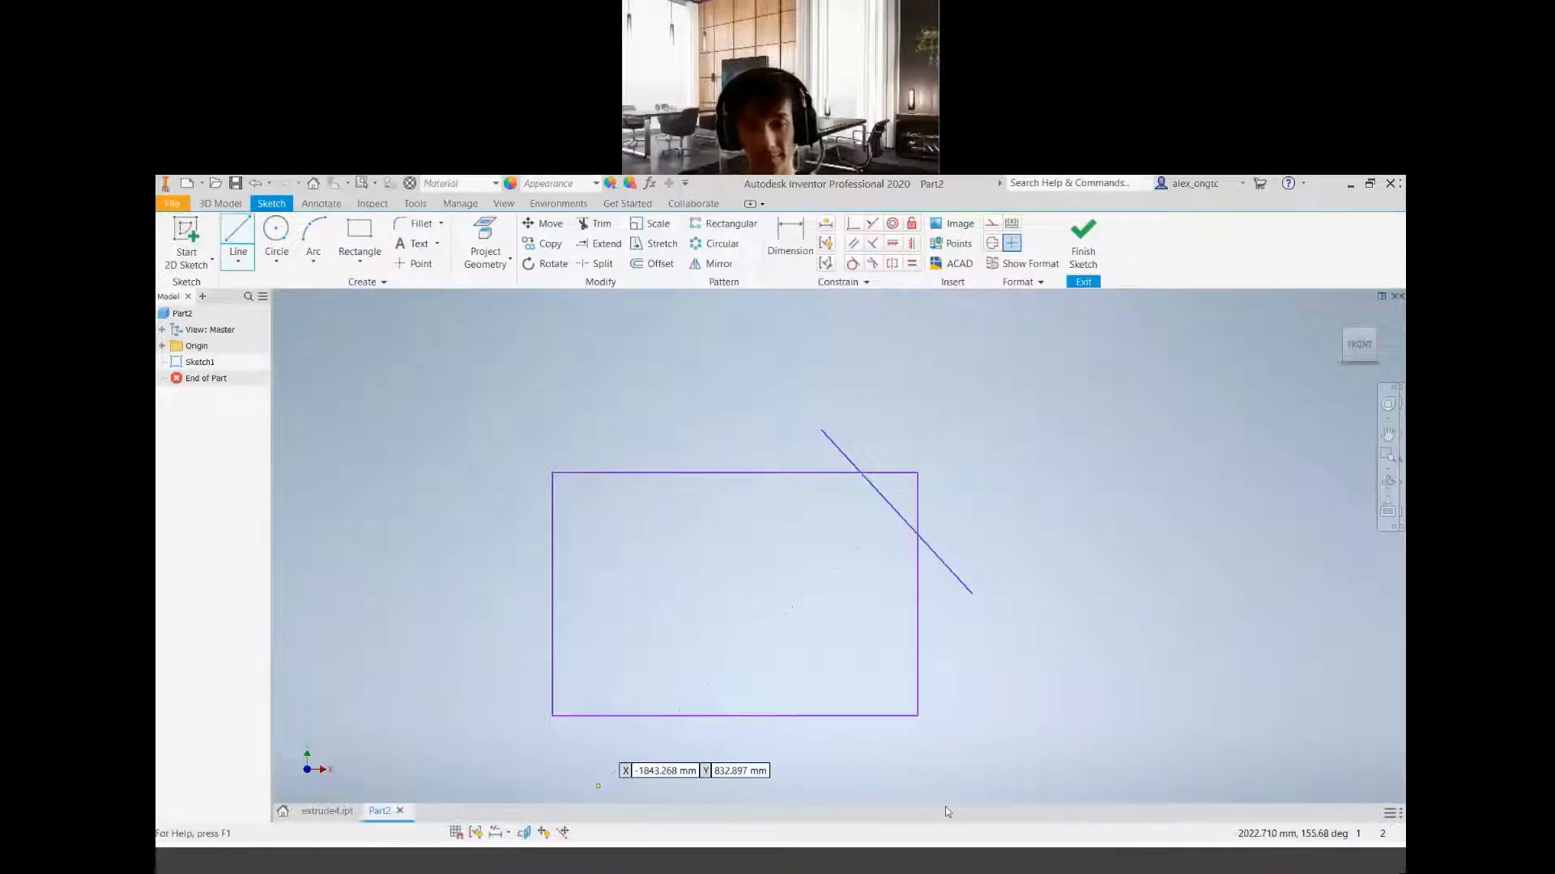
{"action": "left_click", "coordinate": [821, 753]}
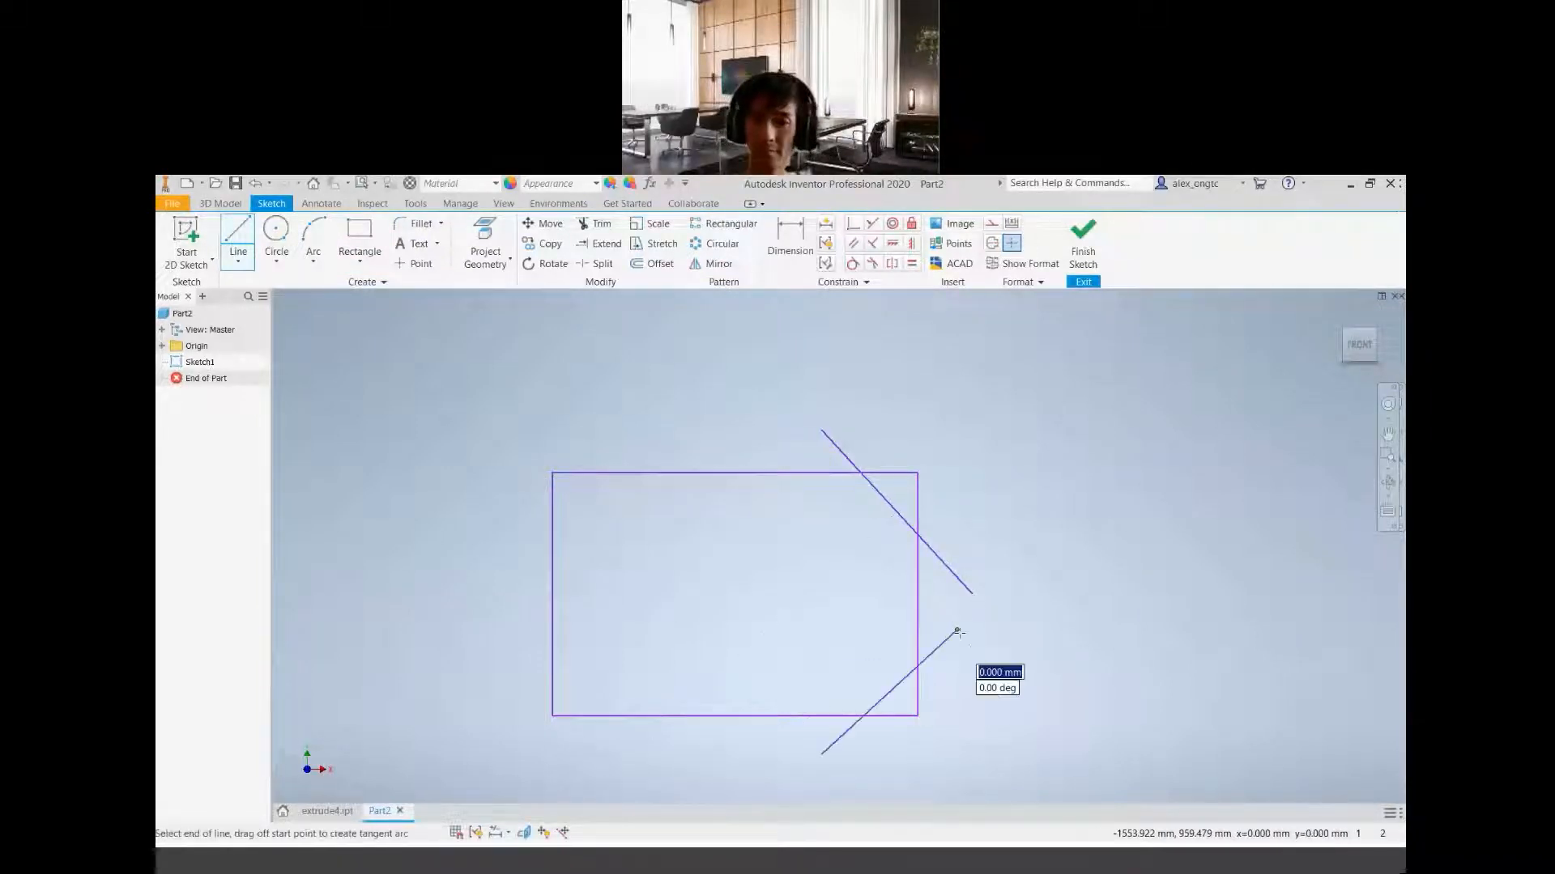
{"action": "left_click", "coordinate": [957, 631]}
{"action": "key", "text": "Escape"}
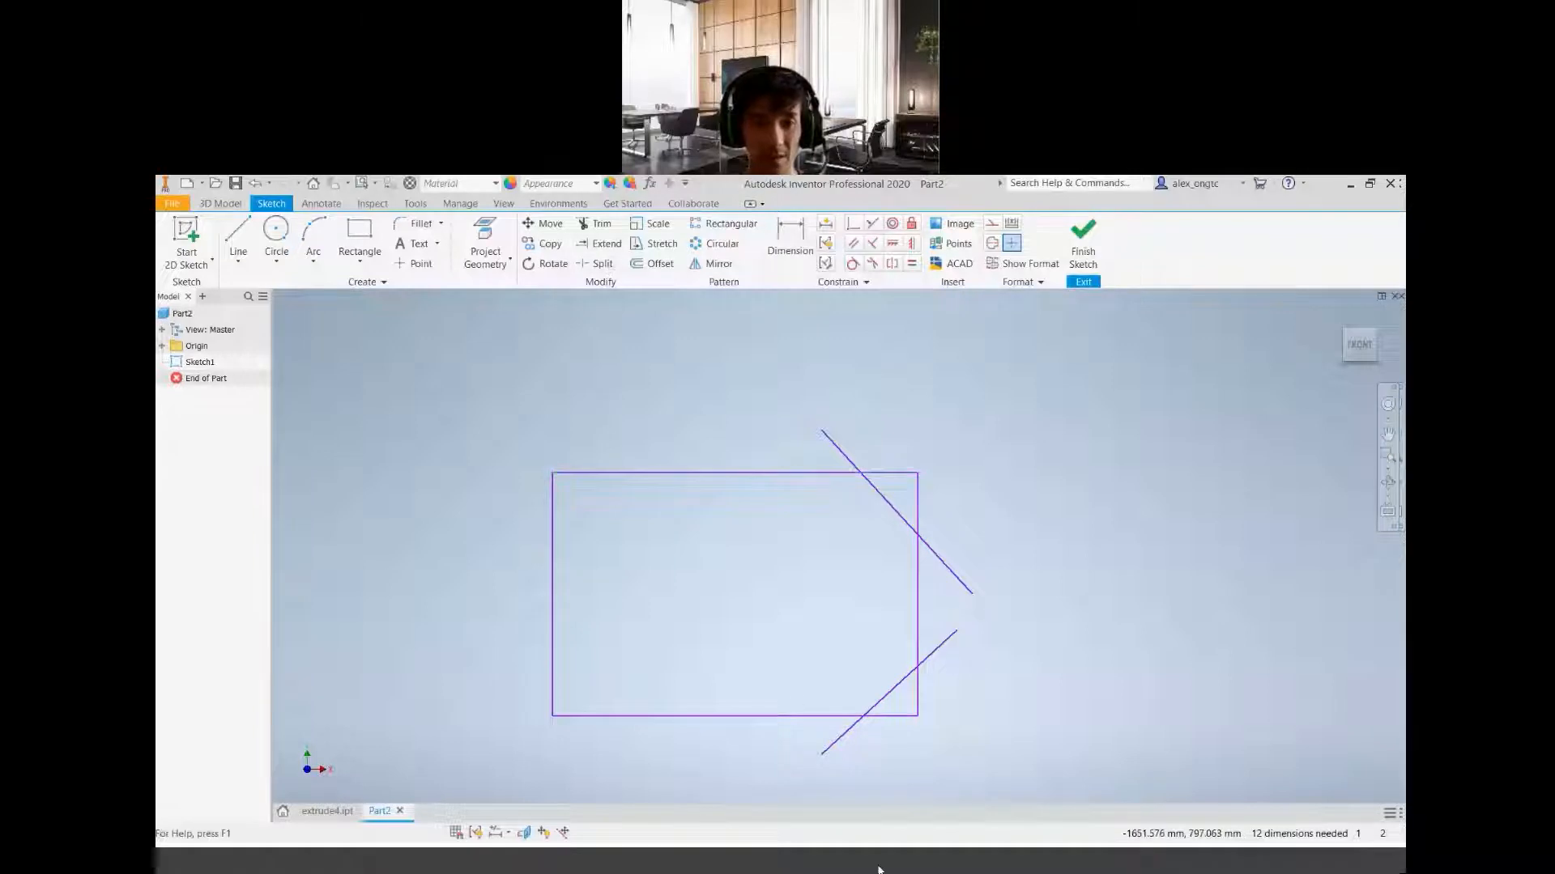
Trim the rectangle's two right corners and the overhanging diagonal line ends to match the chamfered outline in the reference drawing
{"action": "left_click", "coordinate": [942, 863]}
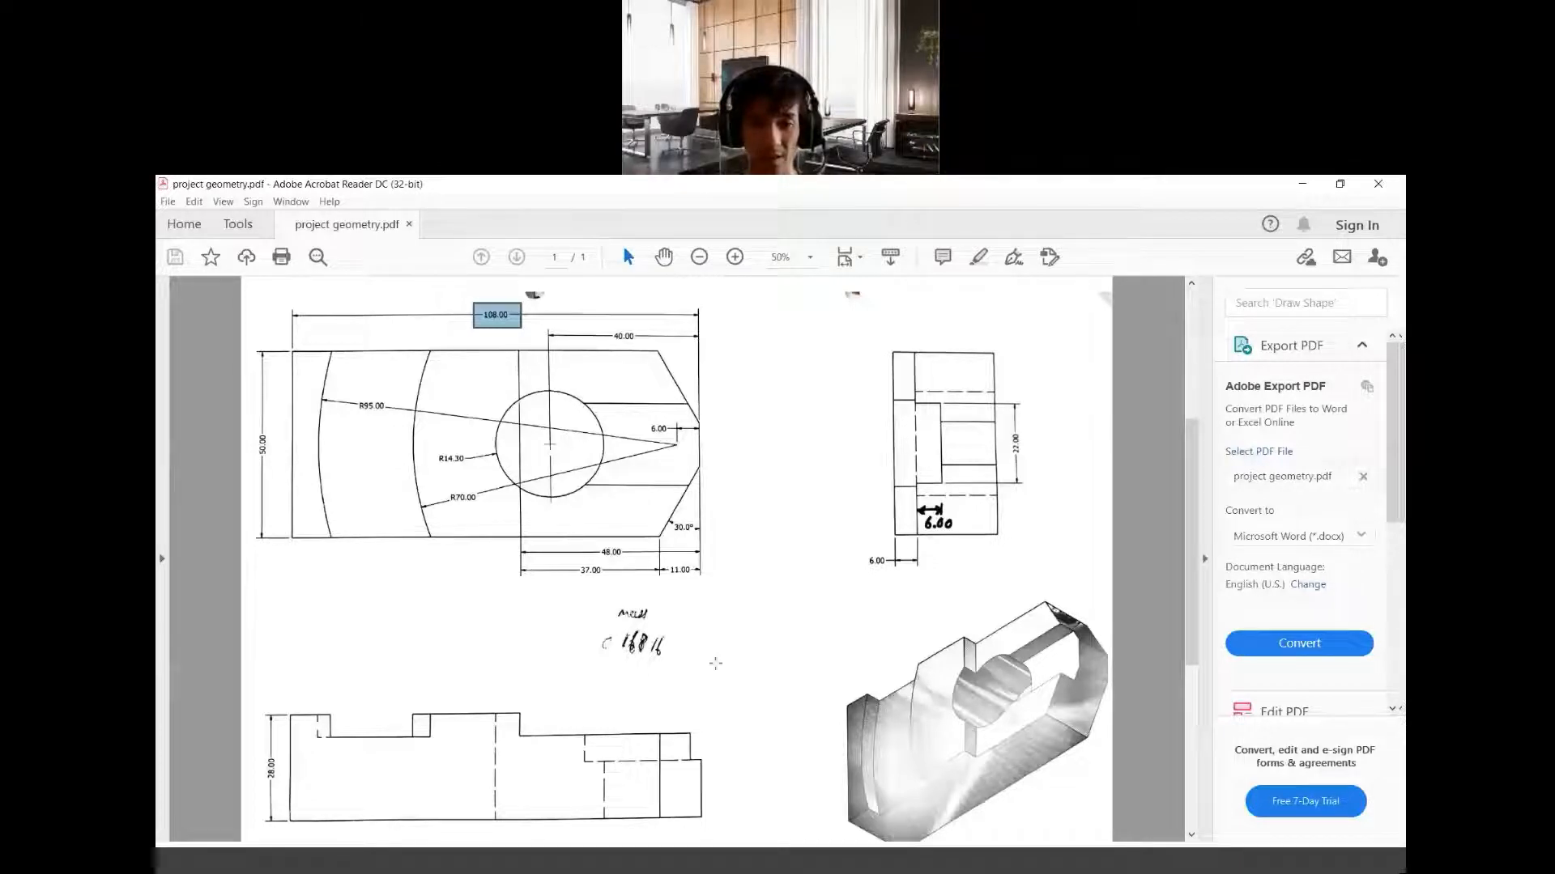
{"action": "left_click", "coordinate": [698, 858]}
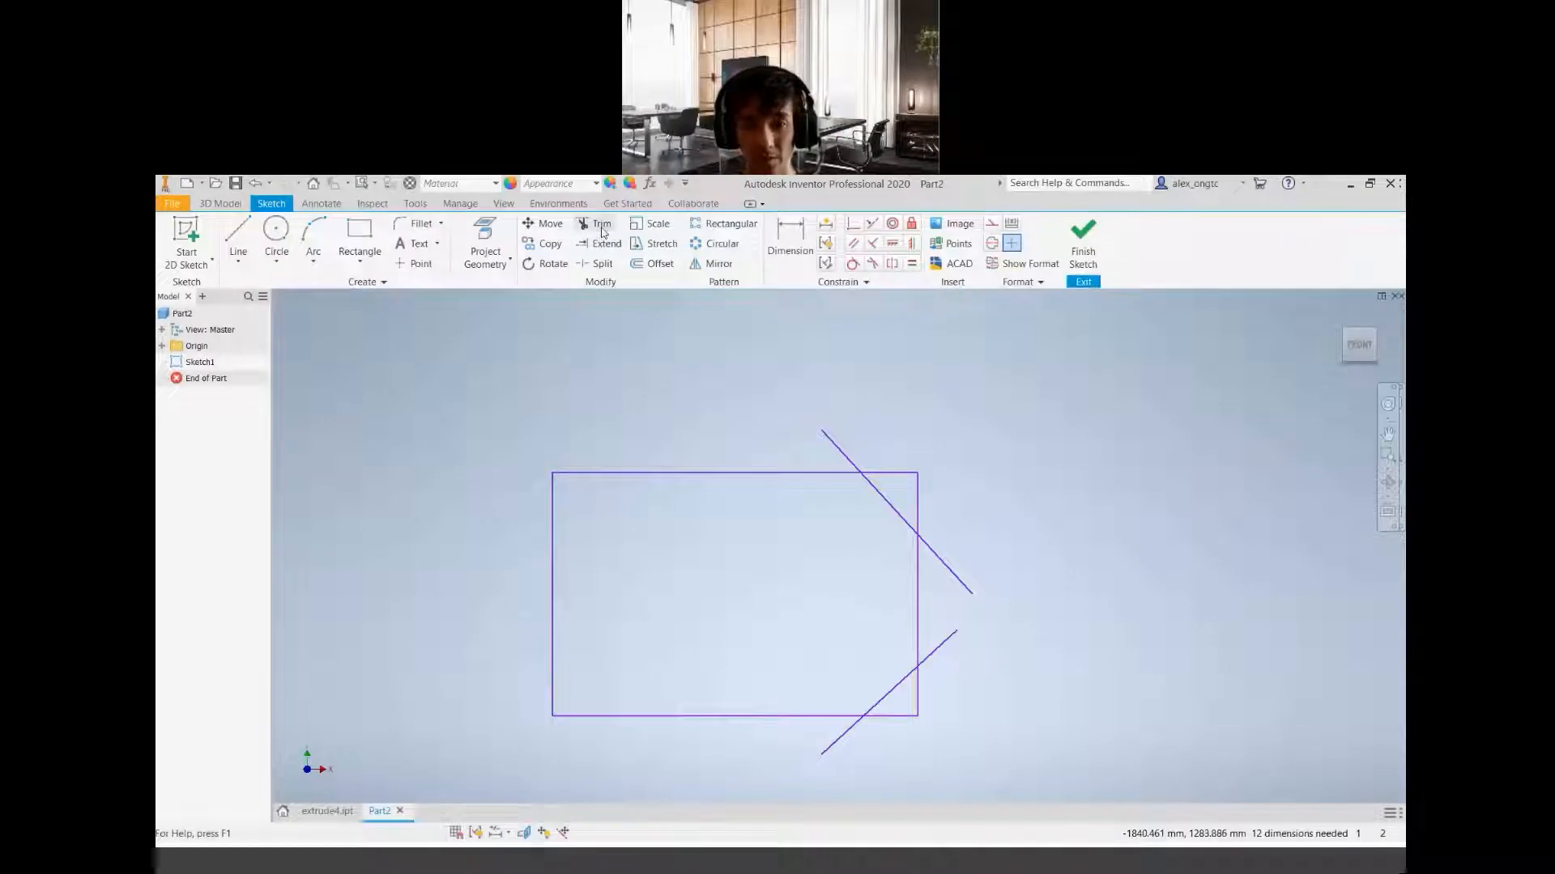
{"action": "left_click", "coordinate": [601, 233]}
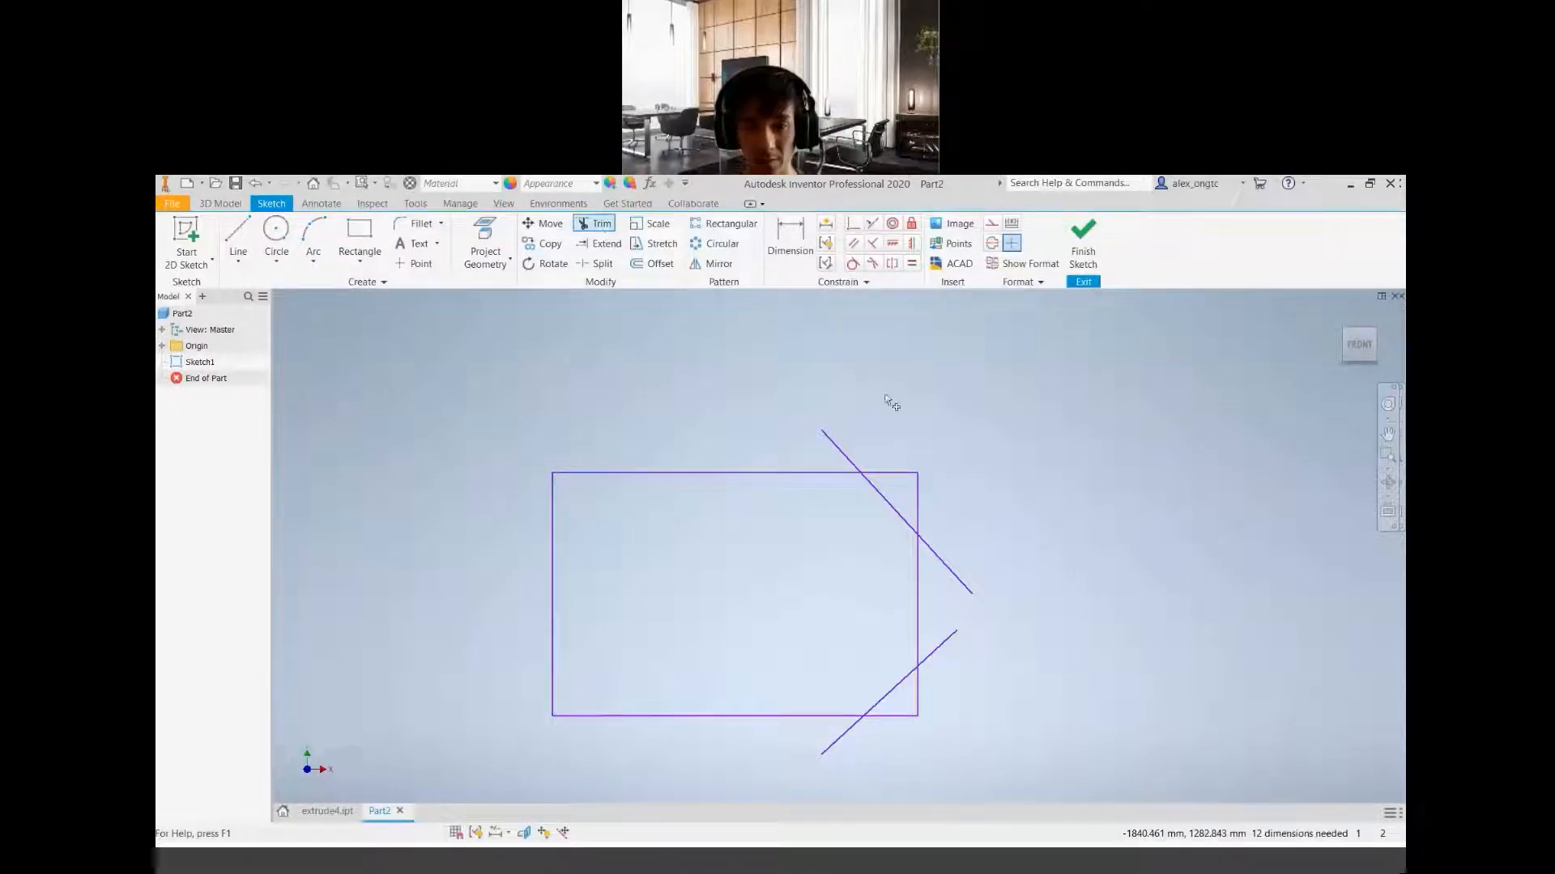
{"action": "left_click", "coordinate": [886, 470]}
{"action": "left_click", "coordinate": [917, 498]}
{"action": "left_click", "coordinate": [935, 553]}
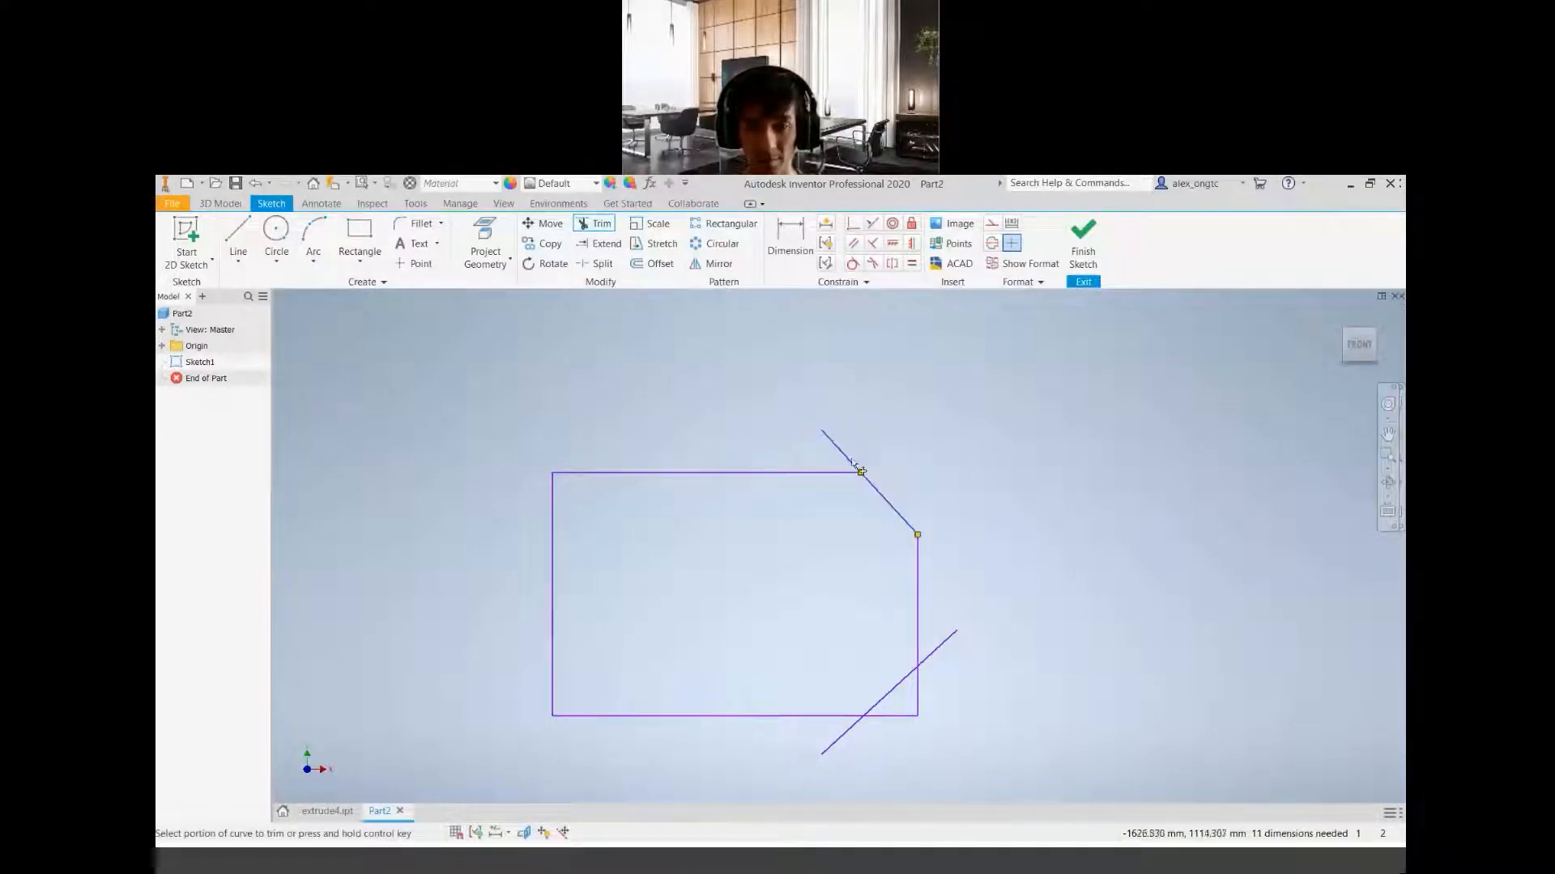
{"action": "left_click", "coordinate": [846, 458]}
{"action": "left_click", "coordinate": [942, 645]}
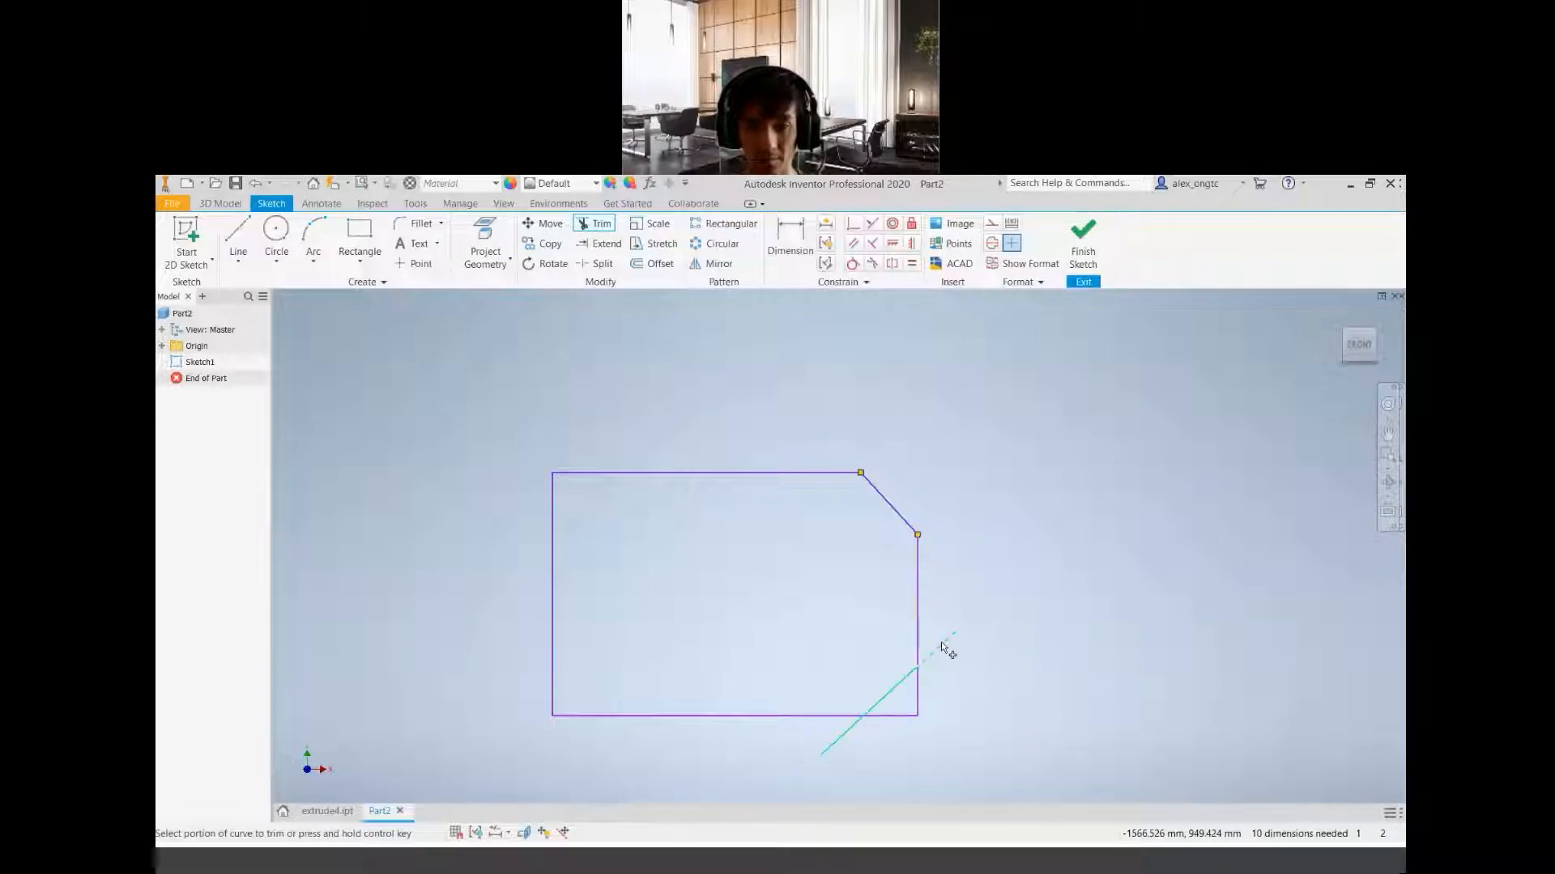
{"action": "left_click", "coordinate": [918, 693]}
{"action": "left_click", "coordinate": [900, 716]}
{"action": "left_click", "coordinate": [853, 722]}
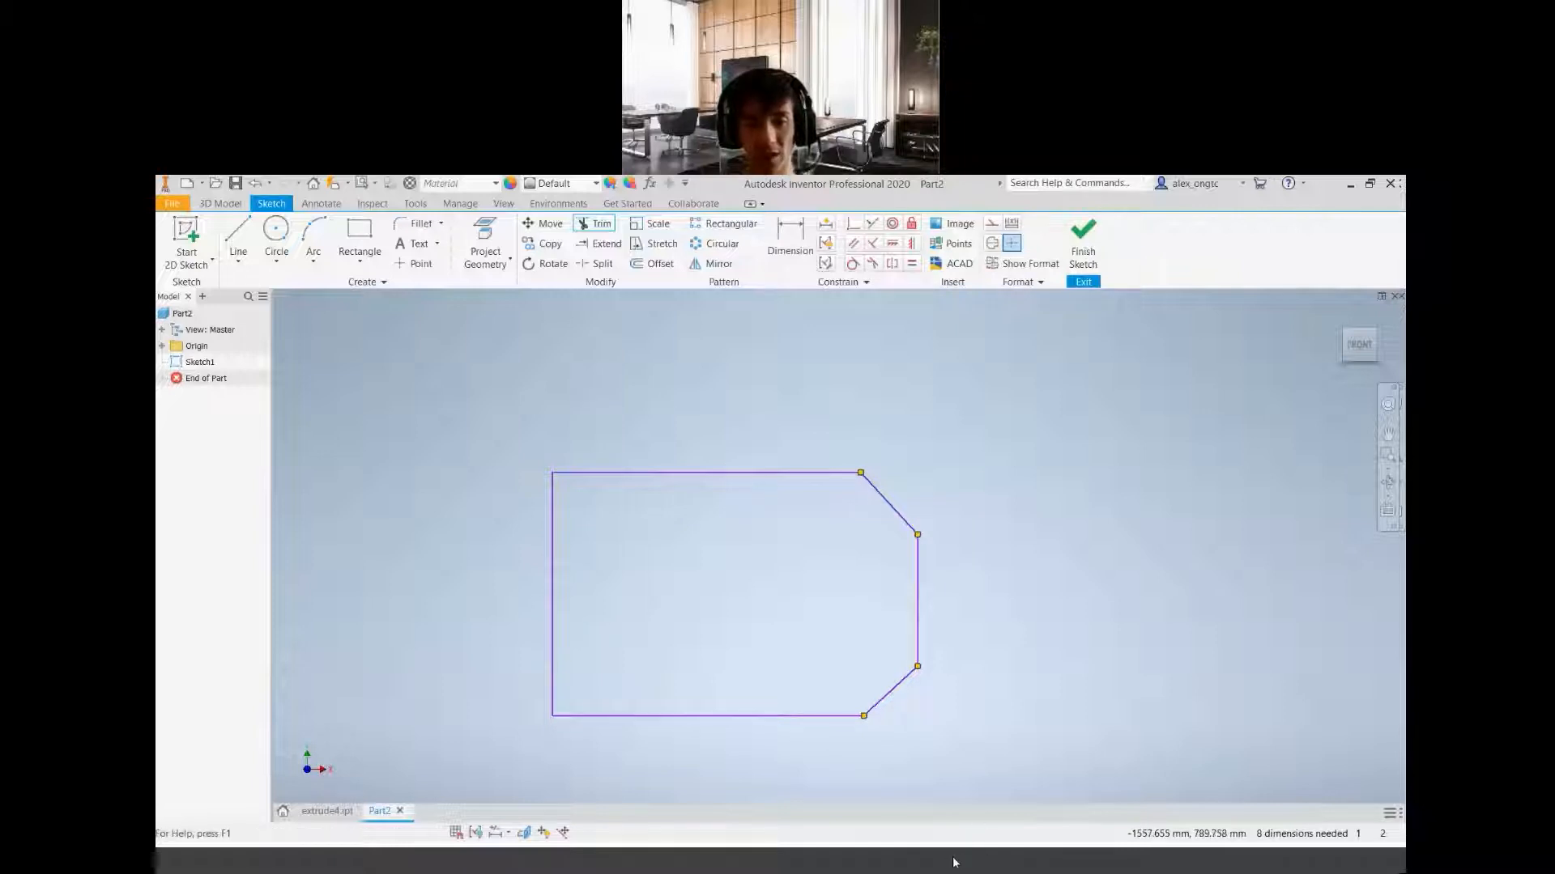
{"action": "key", "text": "alt+Tab"}
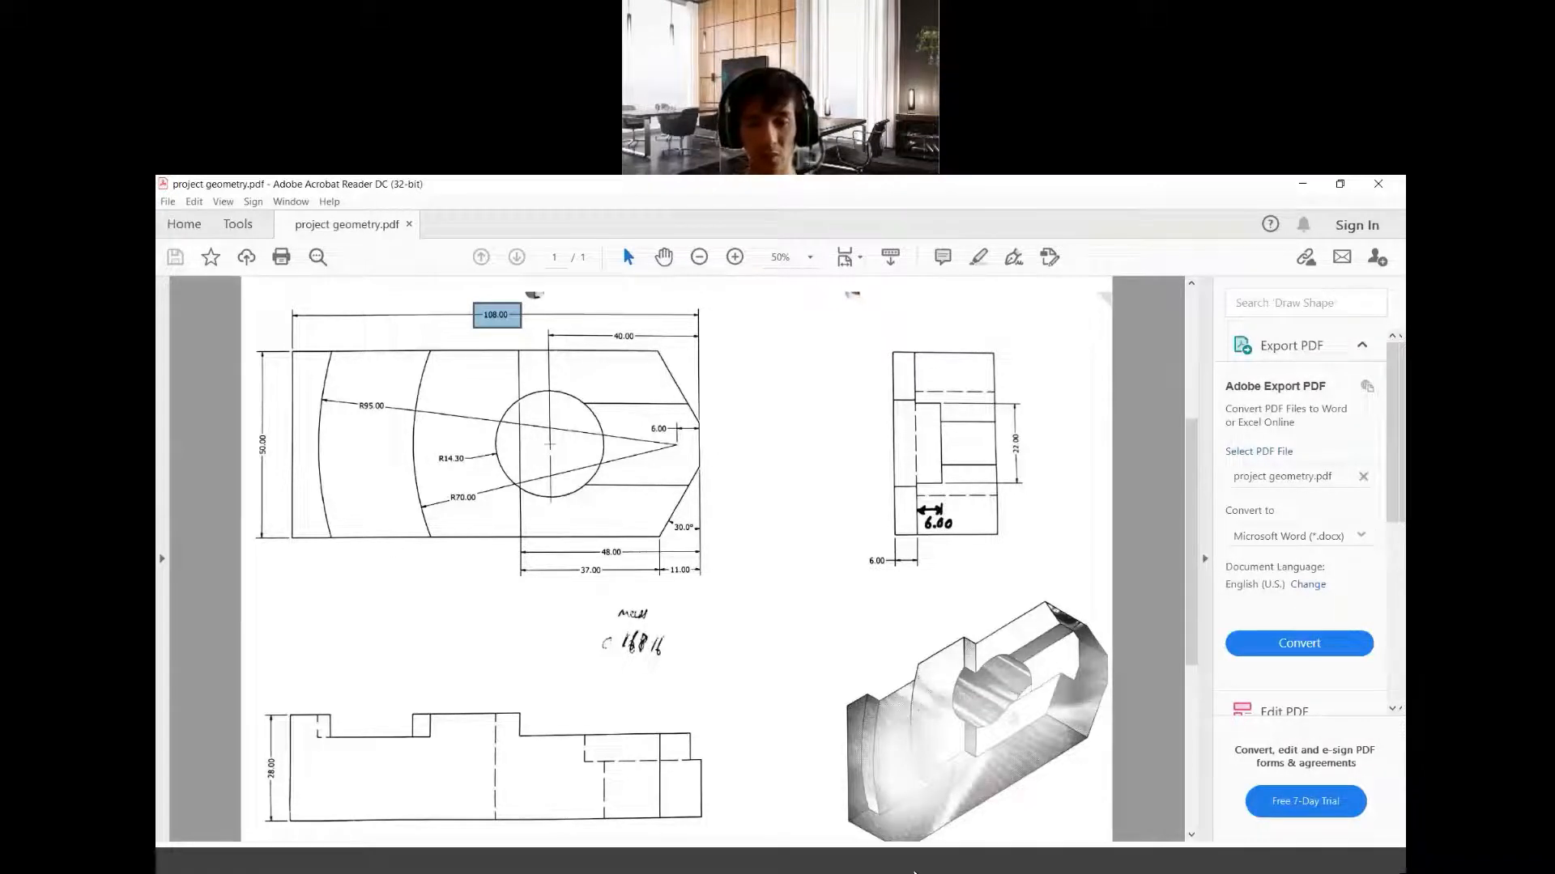
{"action": "left_click", "coordinate": [697, 866]}
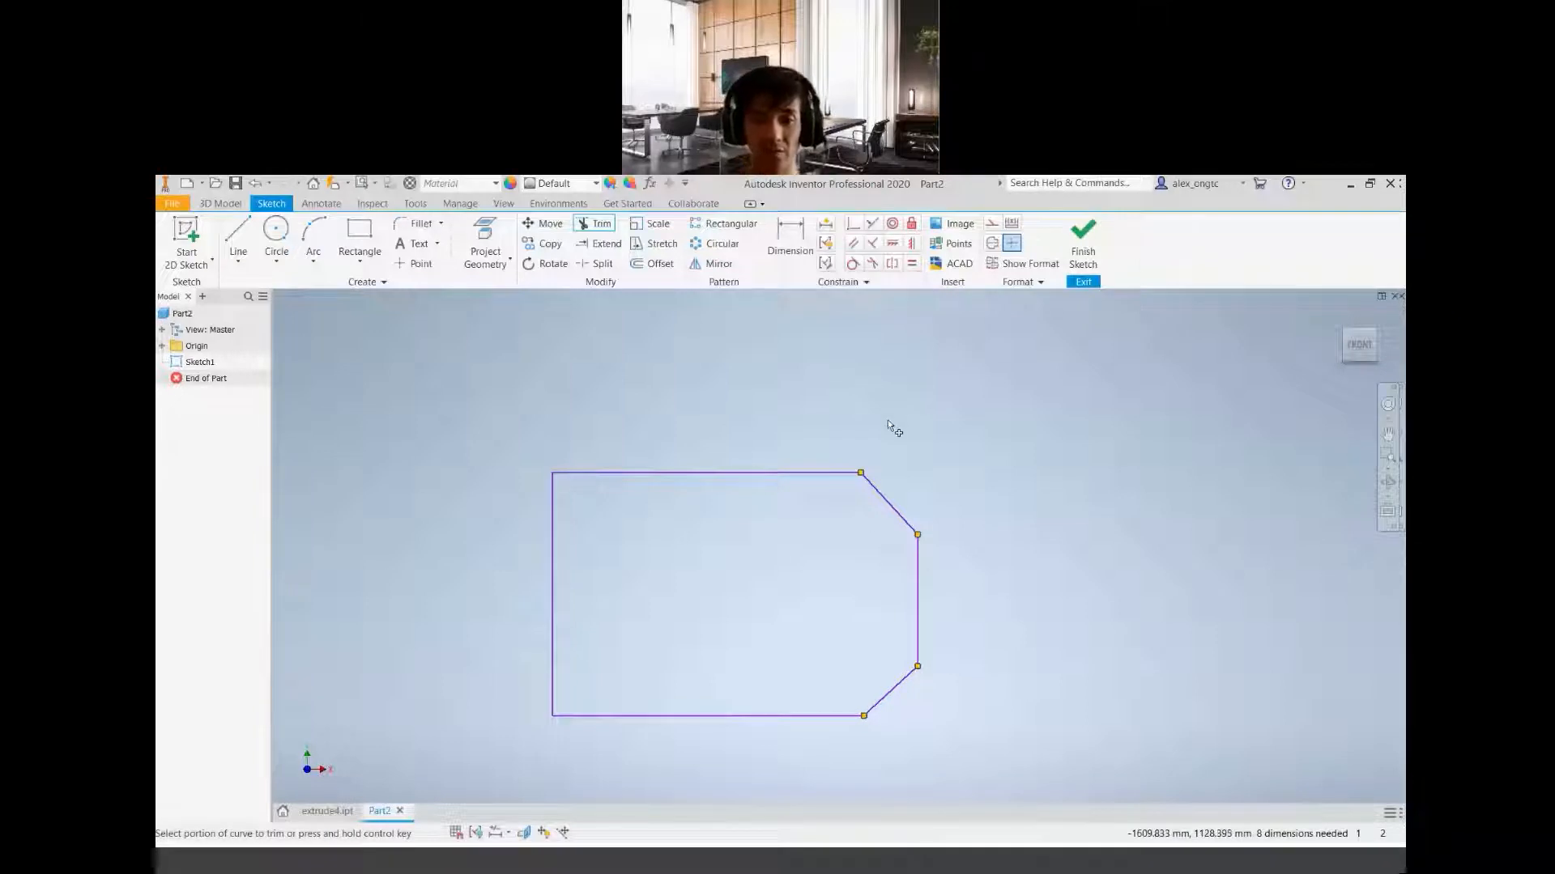
{"action": "key", "text": "Escape"}
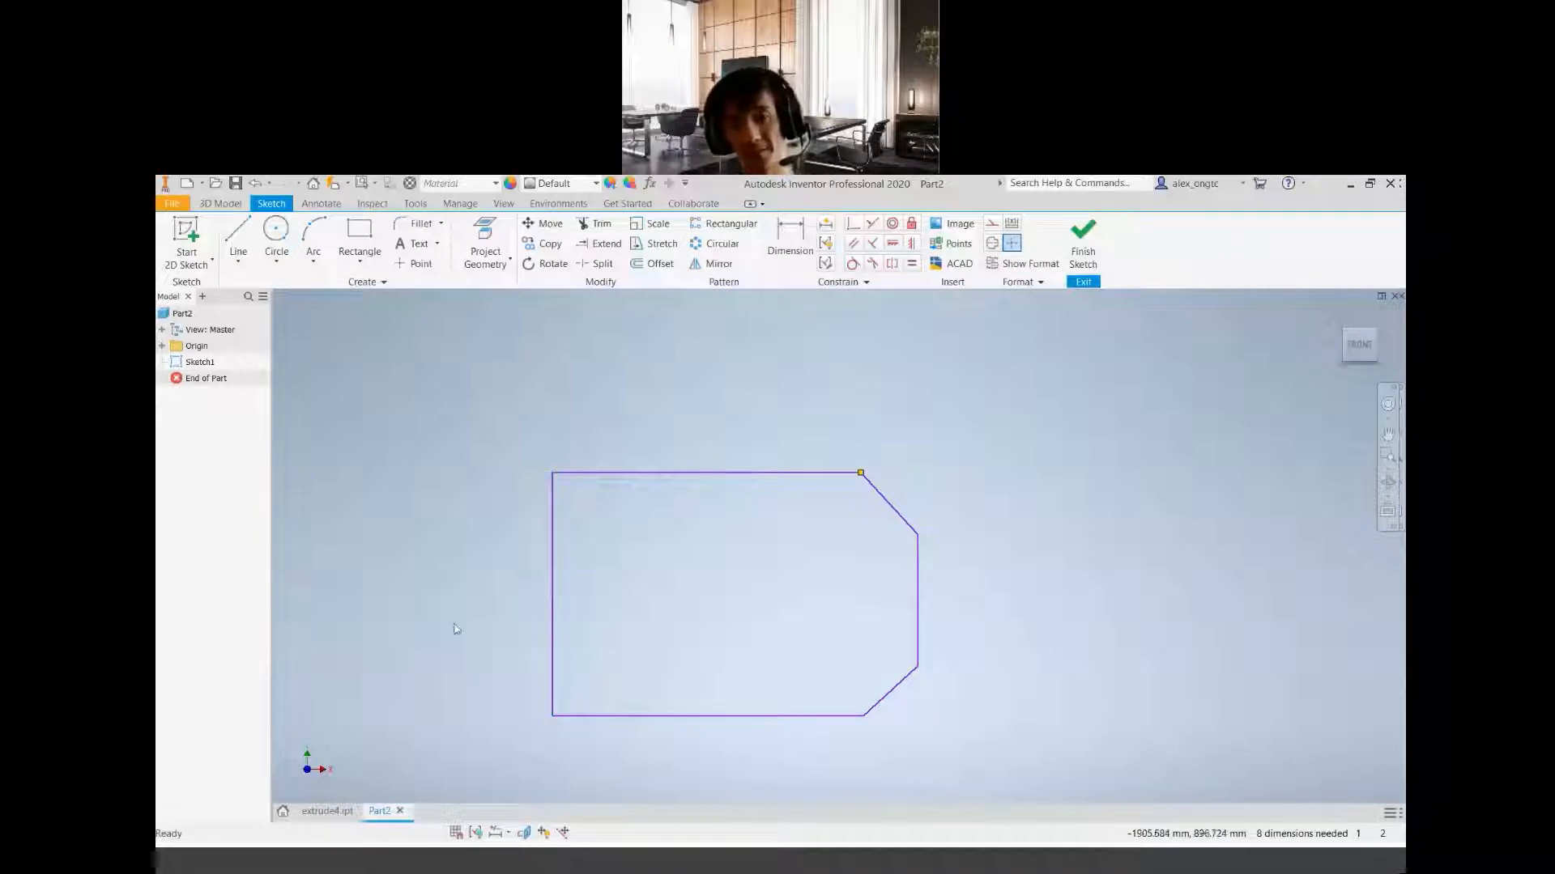
Try a Horizontal constraint between the midpoints of the profile's left and right vertical edges, undoing it each time
{"action": "left_click", "coordinate": [893, 245]}
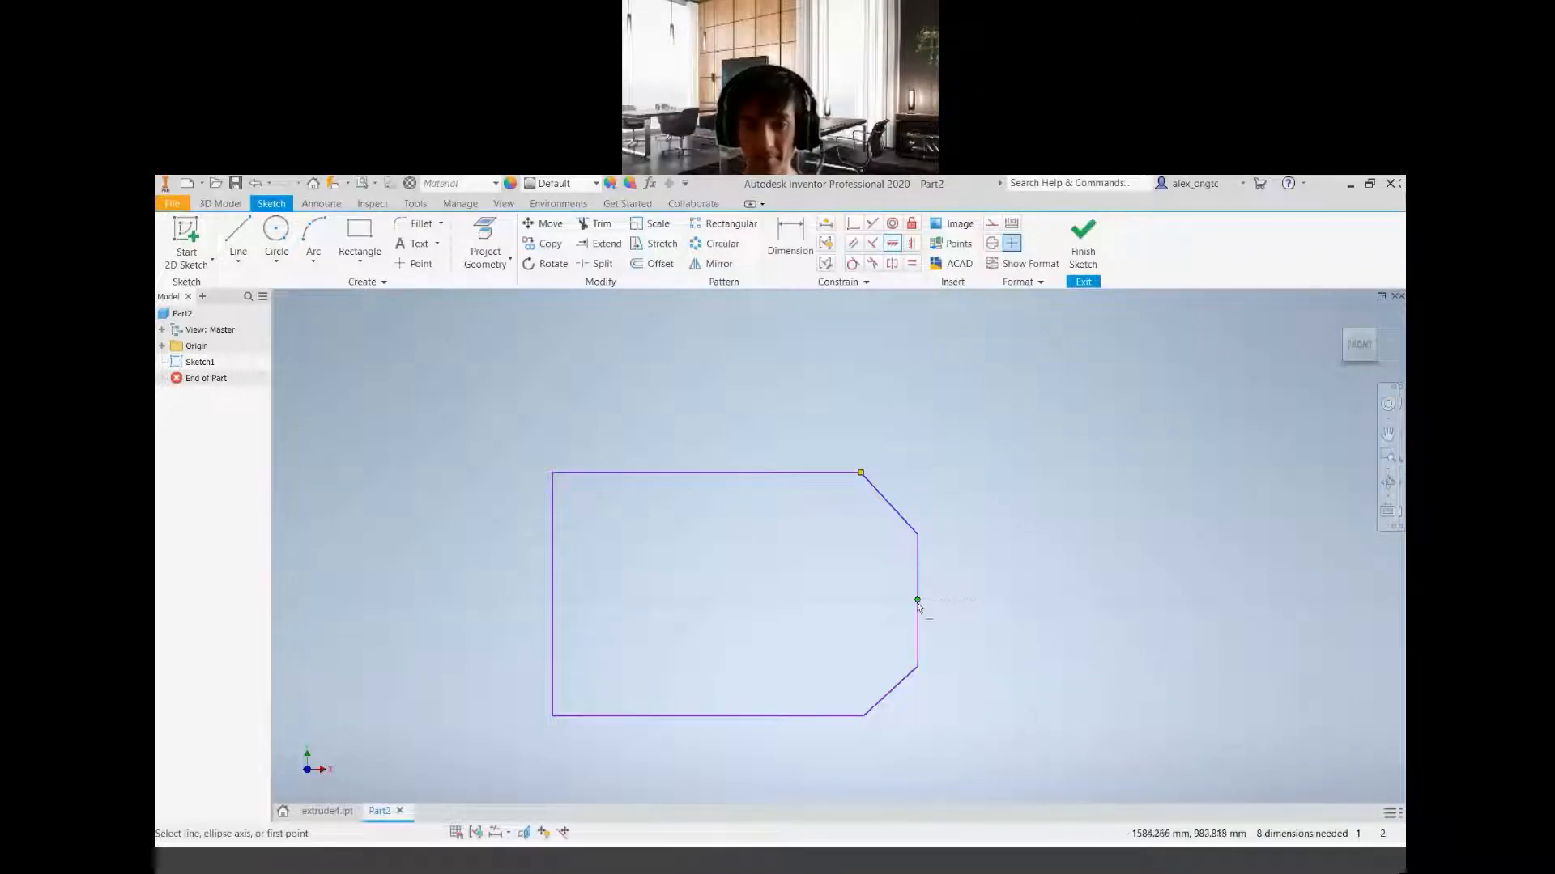
{"action": "left_click", "coordinate": [892, 245]}
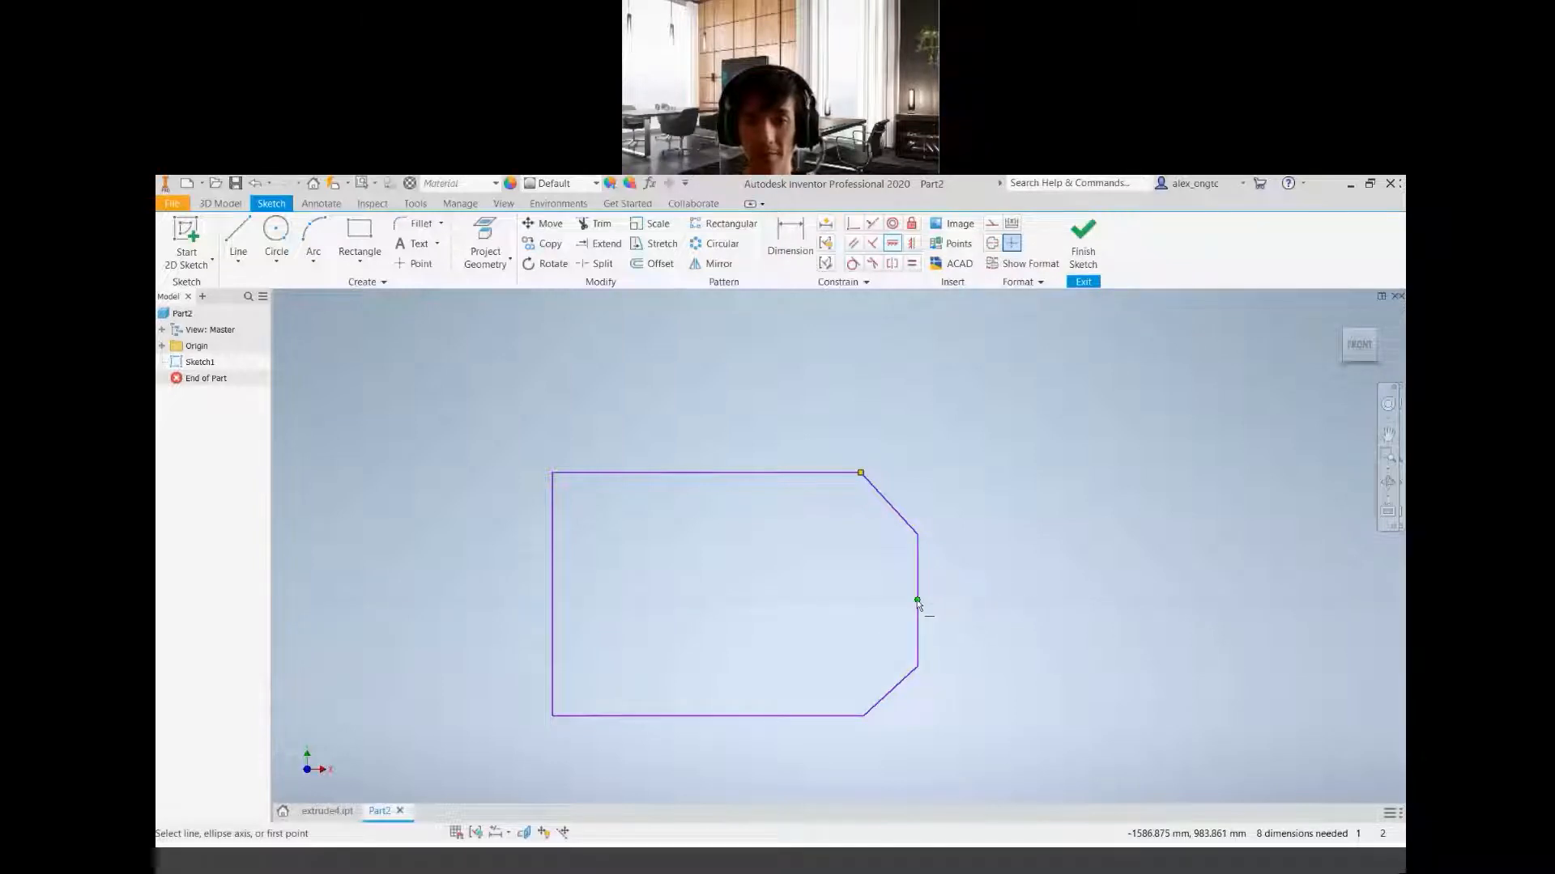
{"action": "left_click", "coordinate": [917, 602]}
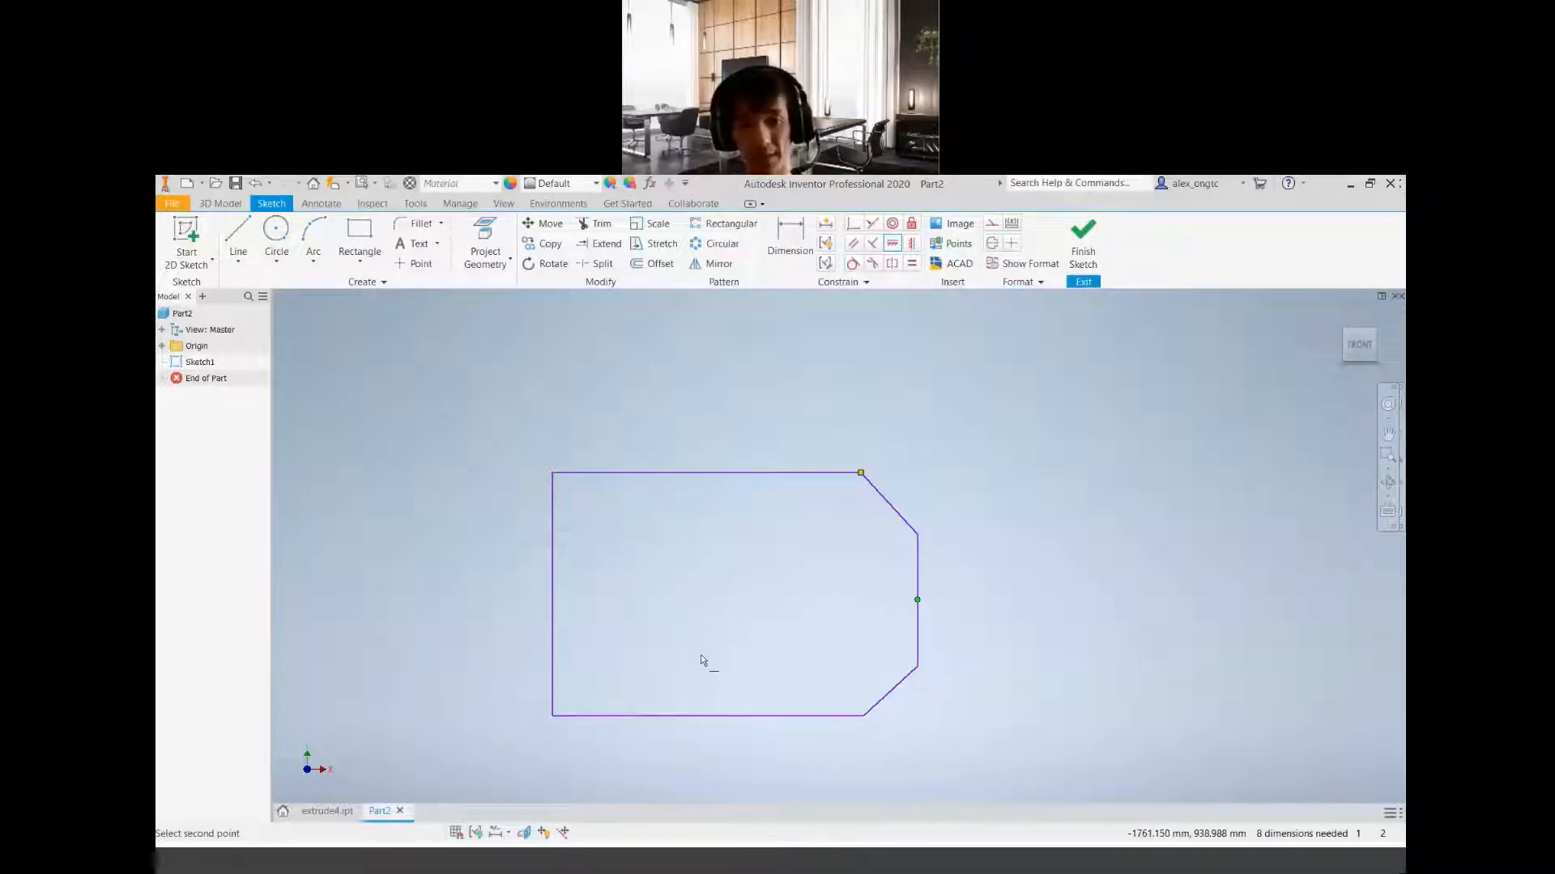
{"action": "left_click", "coordinate": [553, 594]}
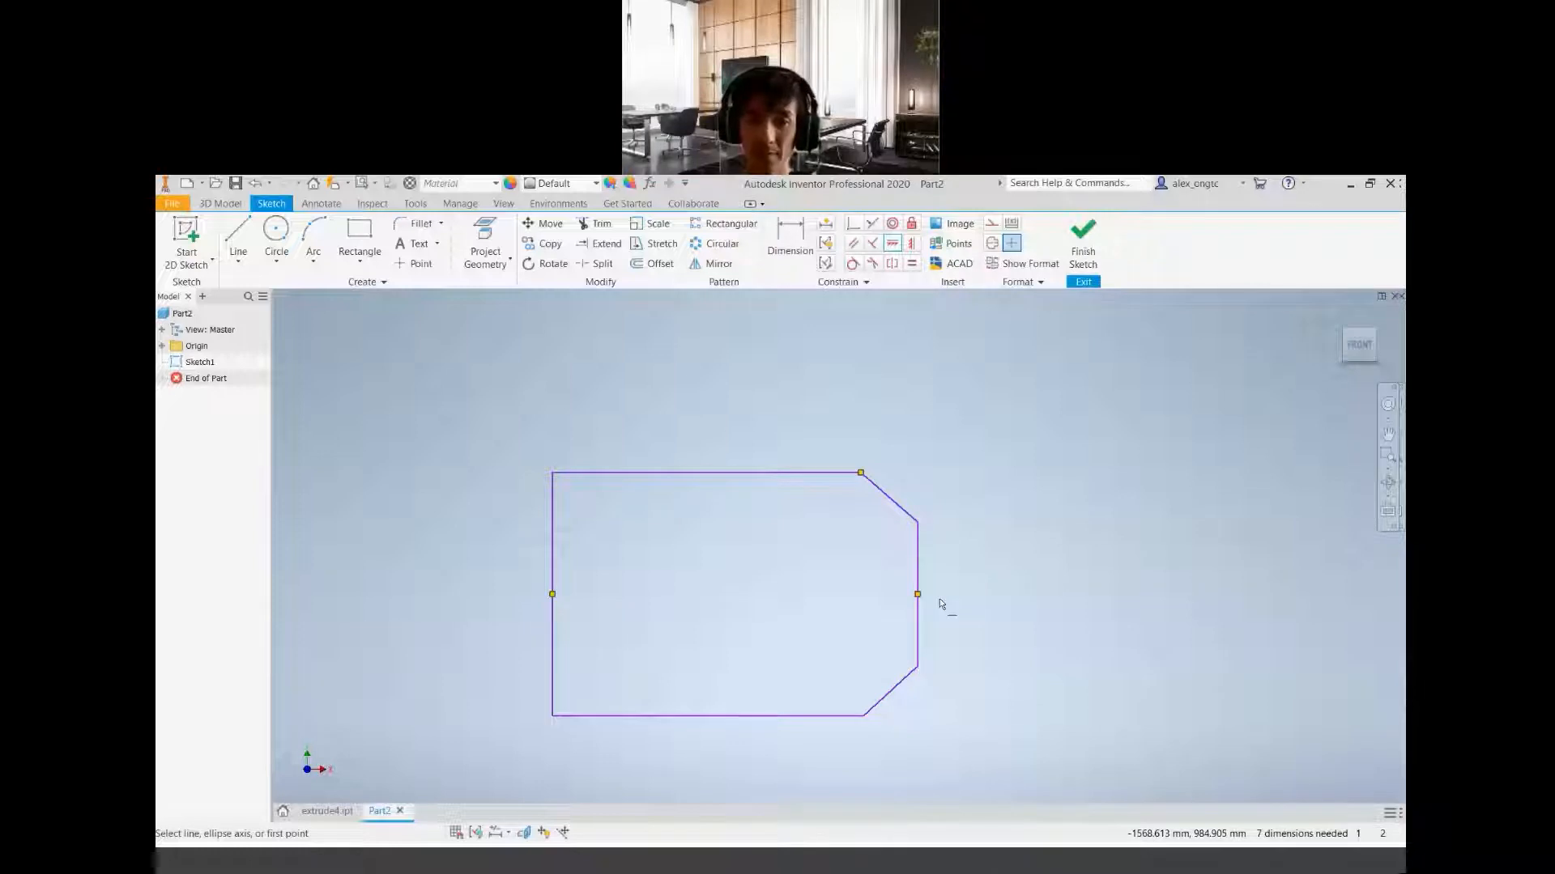
{"action": "key", "text": "ctrl+z"}
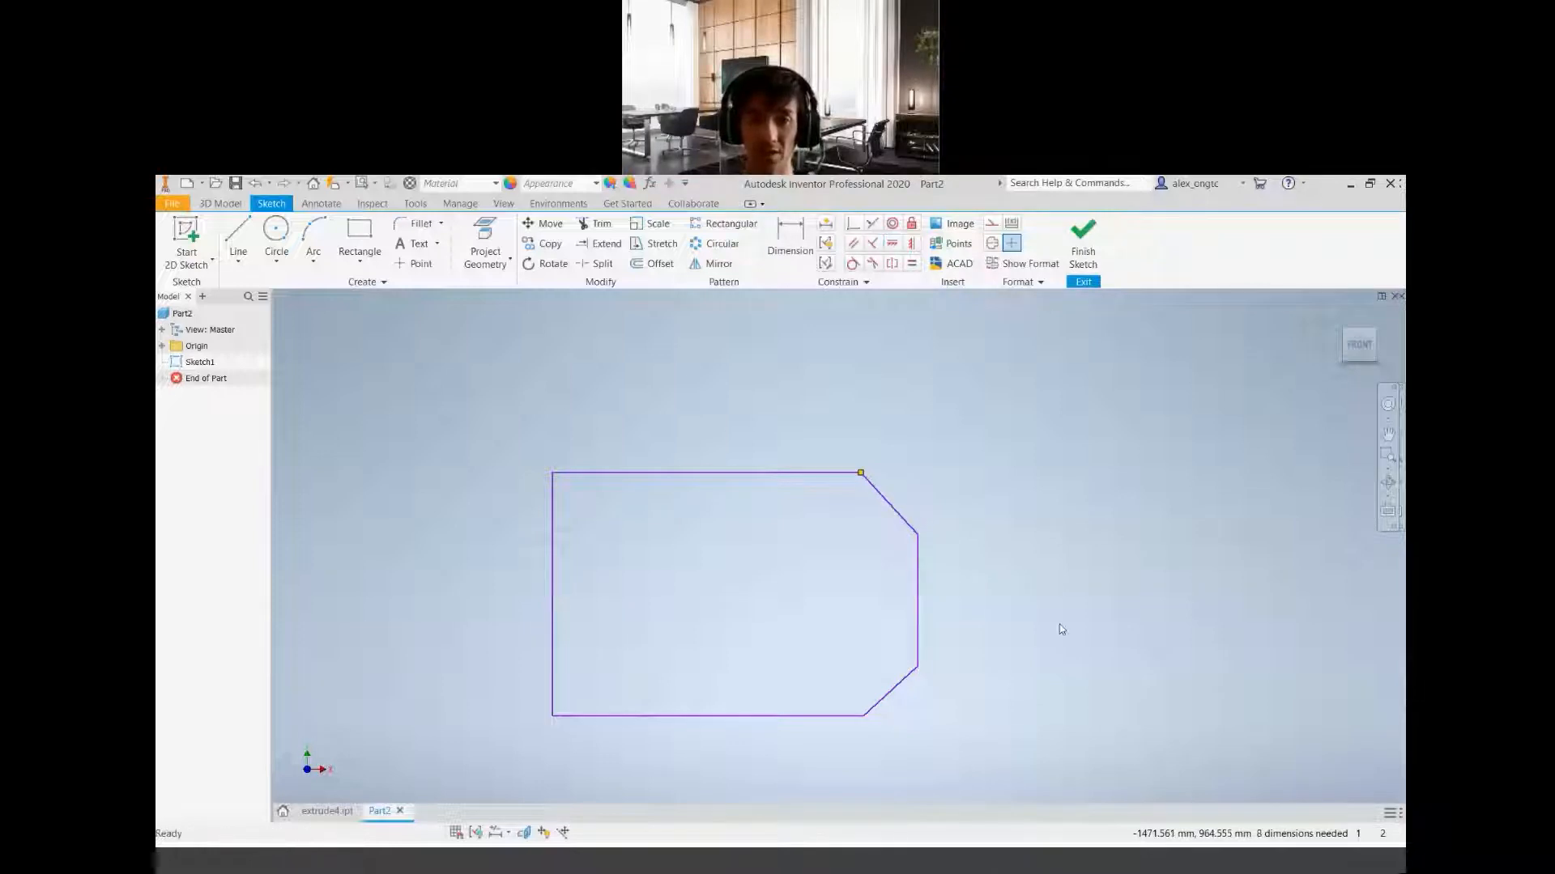
{"action": "left_click", "coordinate": [893, 245]}
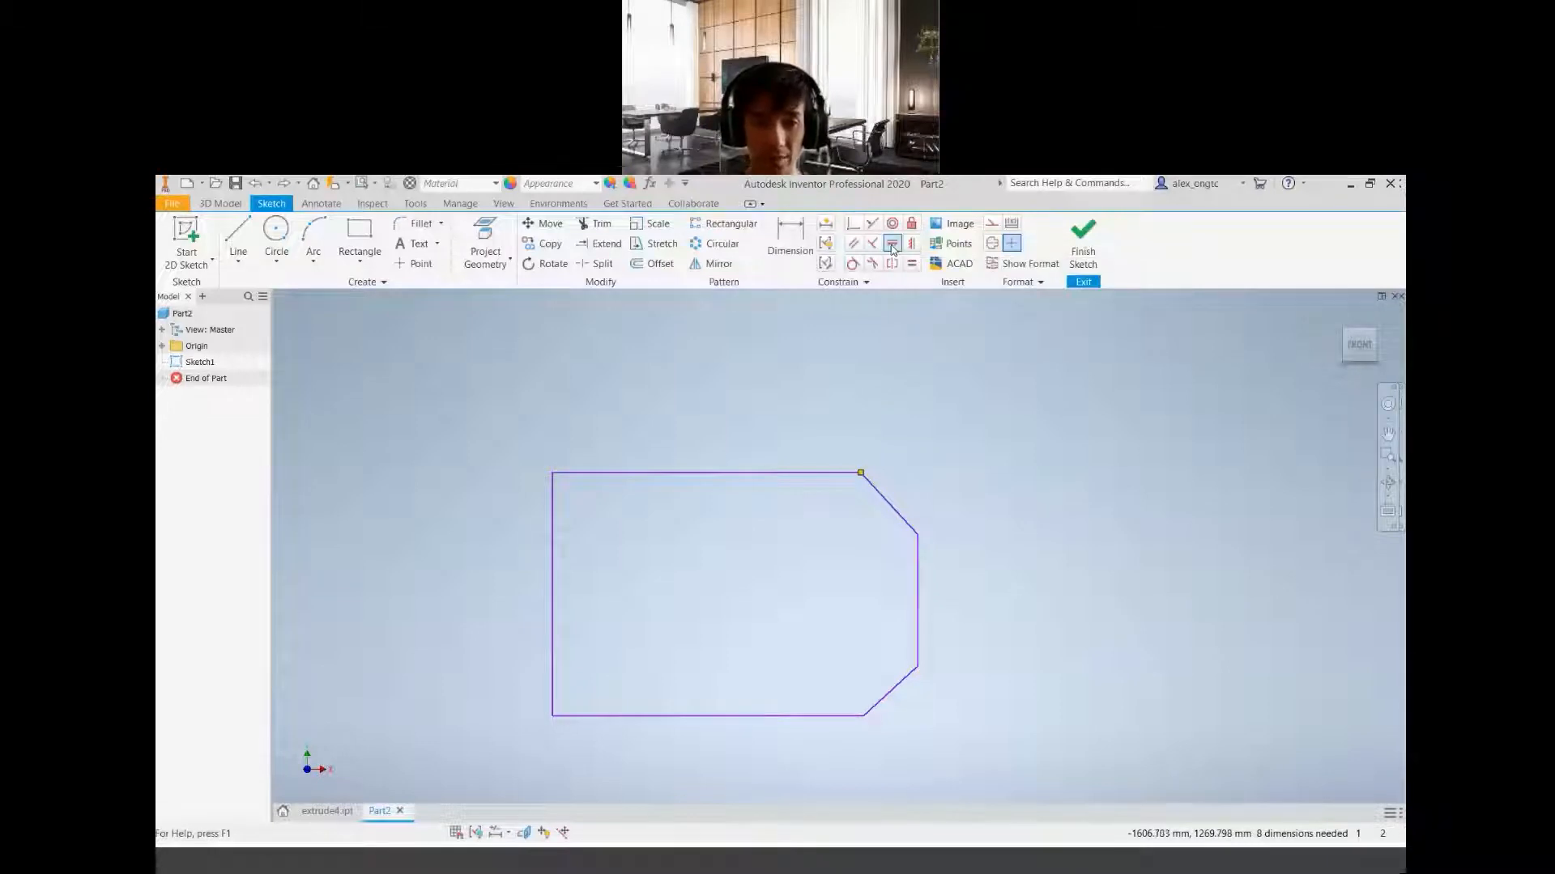
{"action": "left_click", "coordinate": [552, 593]}
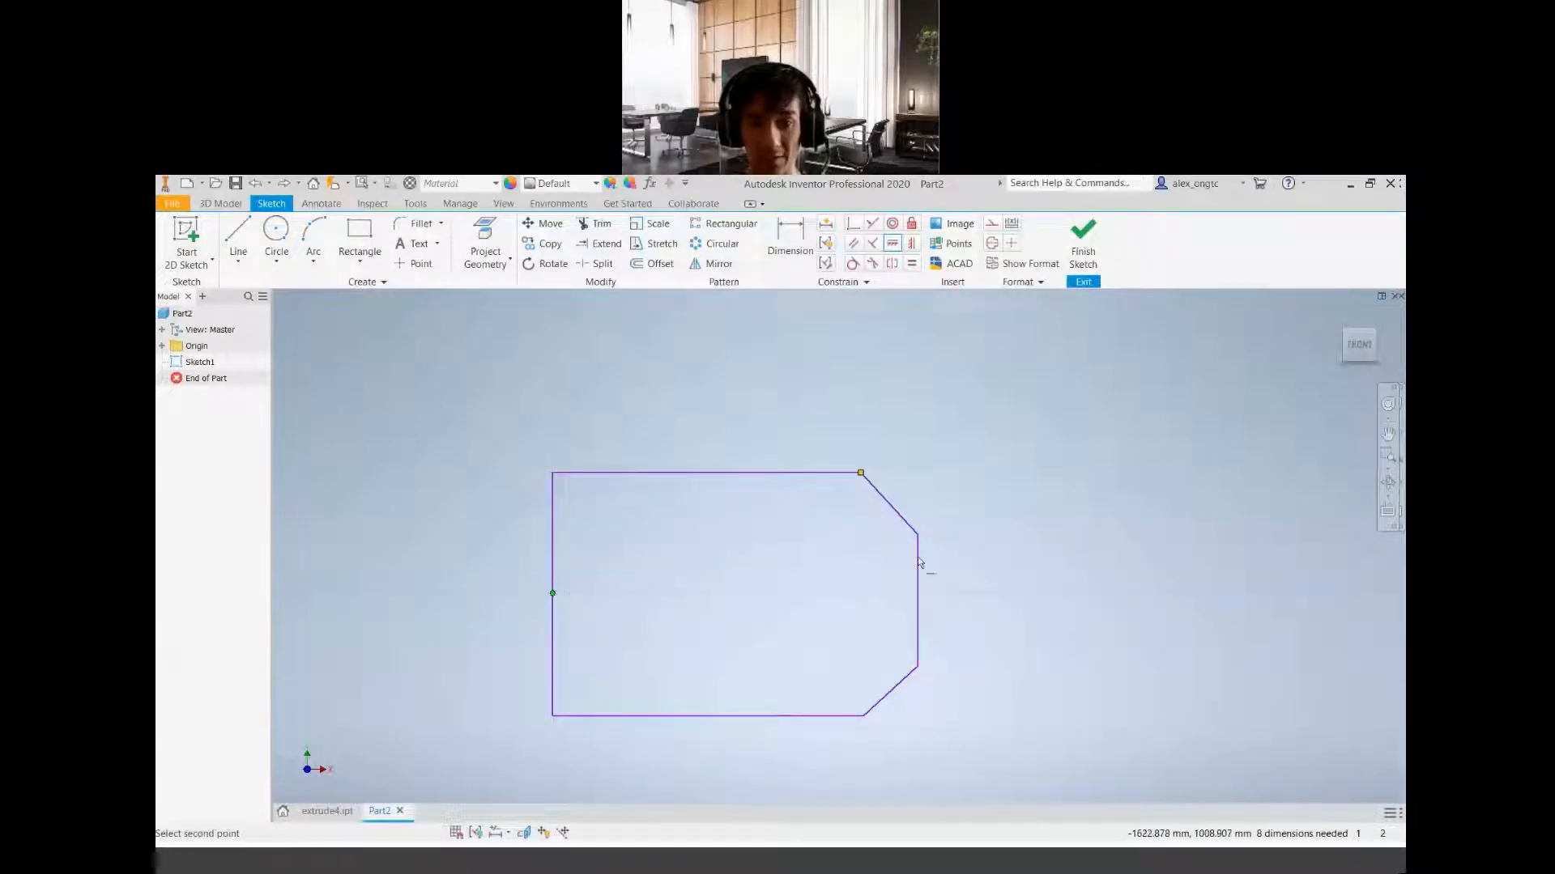
{"action": "left_click", "coordinate": [917, 600]}
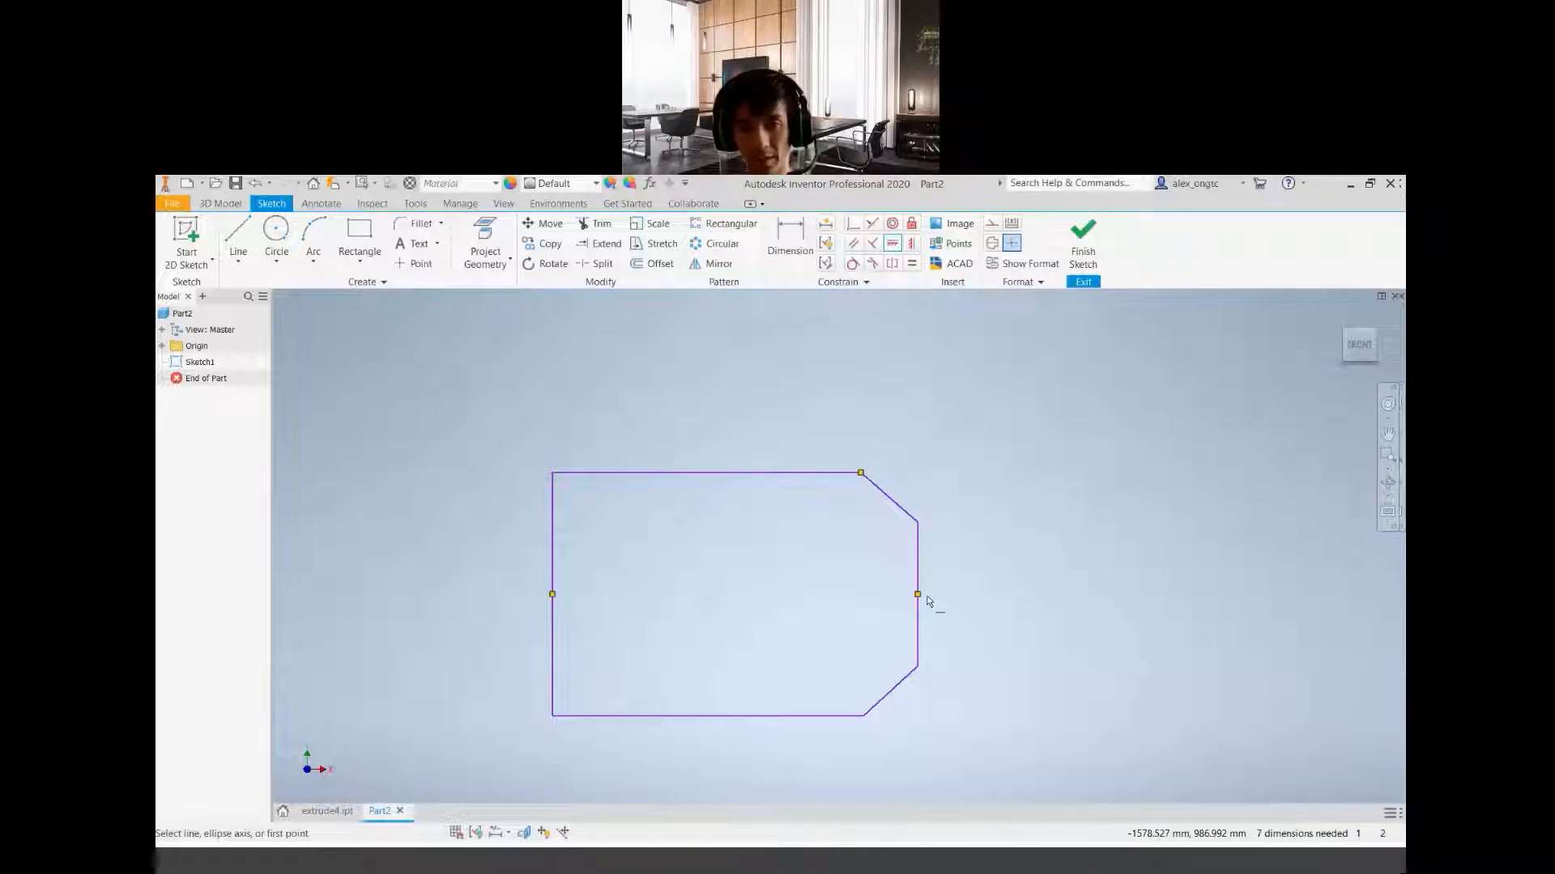
{"action": "left_click", "coordinate": [893, 244]}
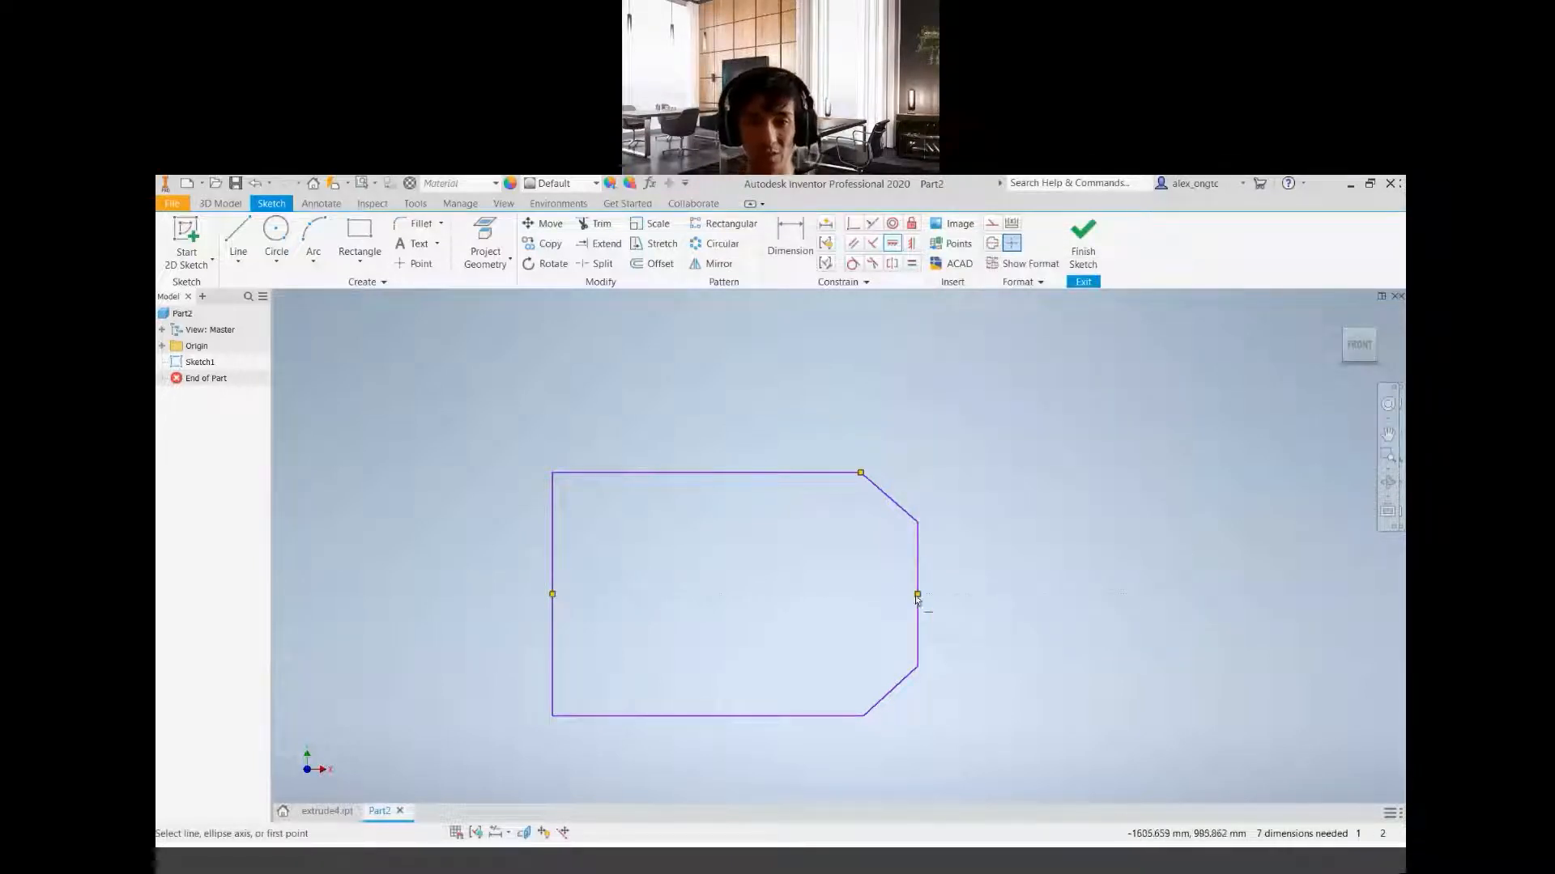
{"action": "key", "text": "ctrl+z"}
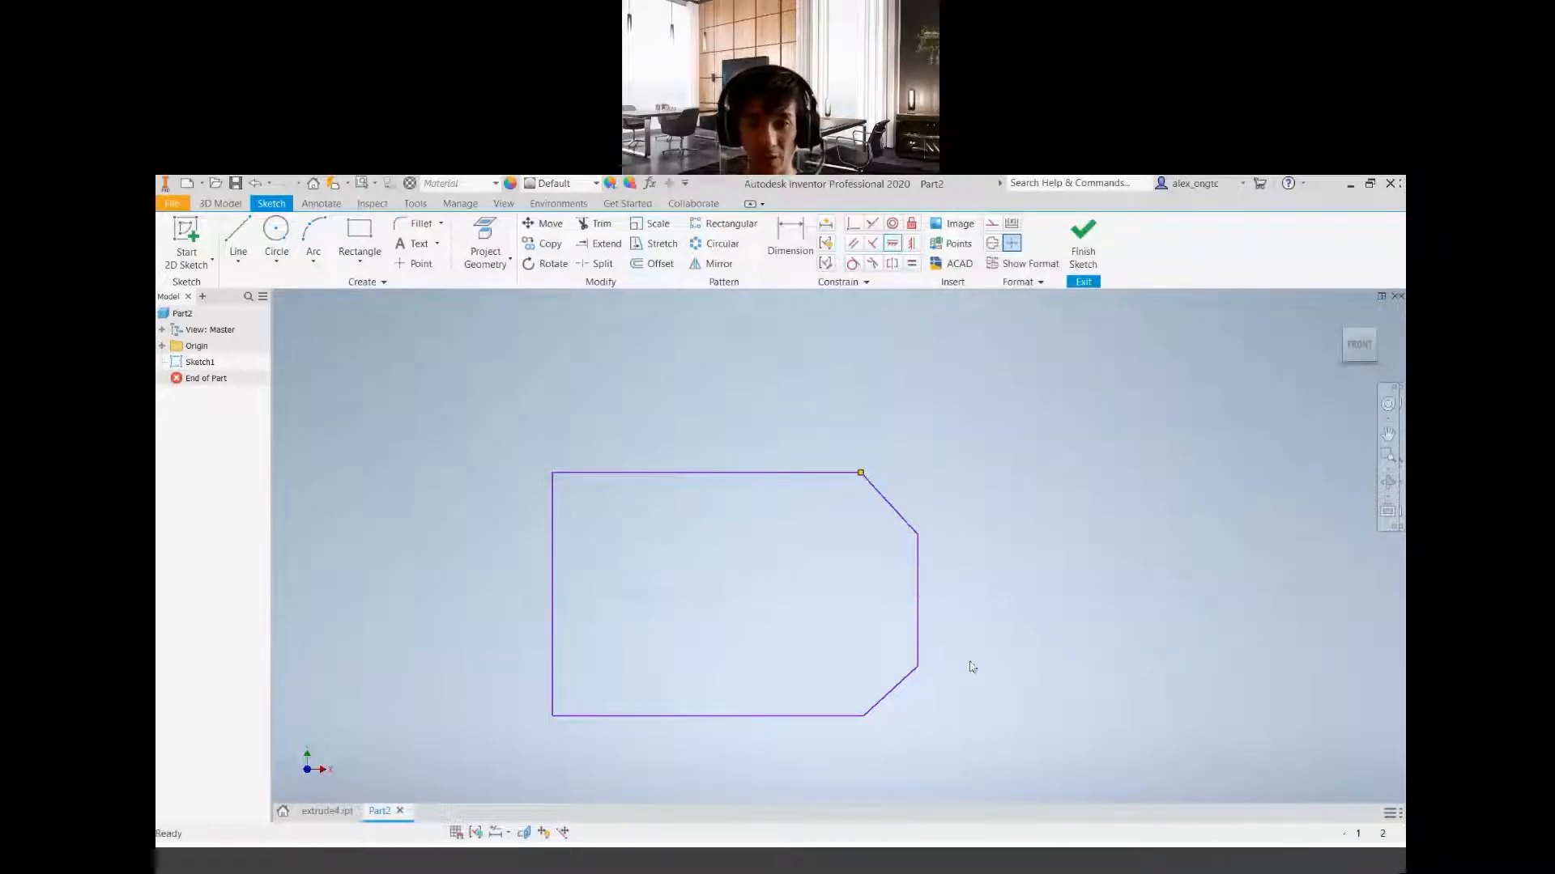
Try a Vertical constraint between the midpoints of the profile's left and right edges and undo it
{"action": "left_click", "coordinate": [911, 245]}
{"action": "left_click", "coordinate": [918, 600]}
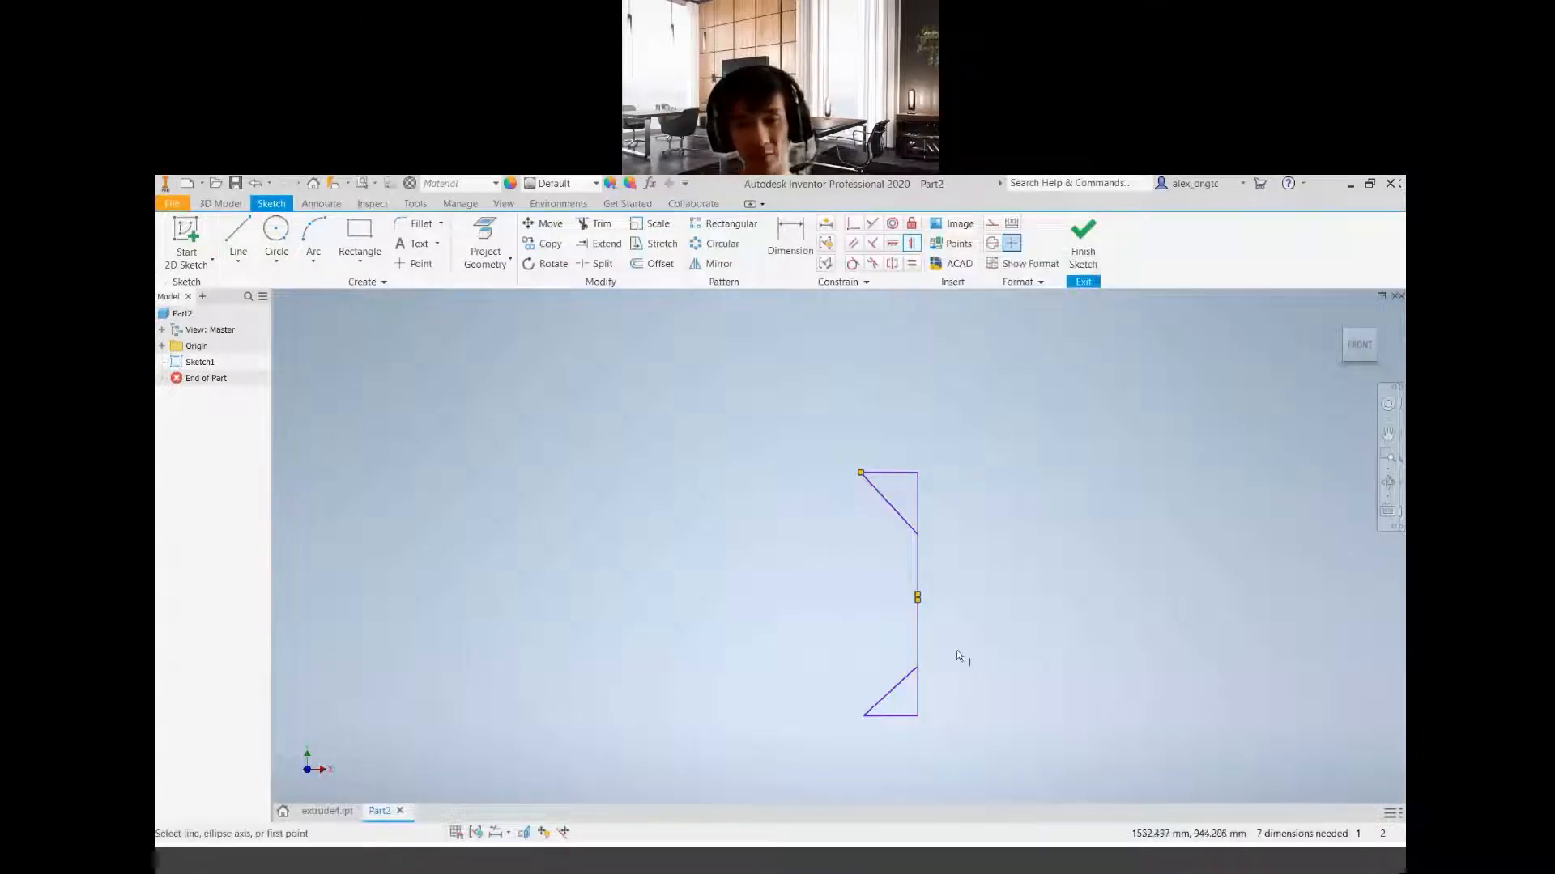
{"action": "key", "text": "ctrl+z"}
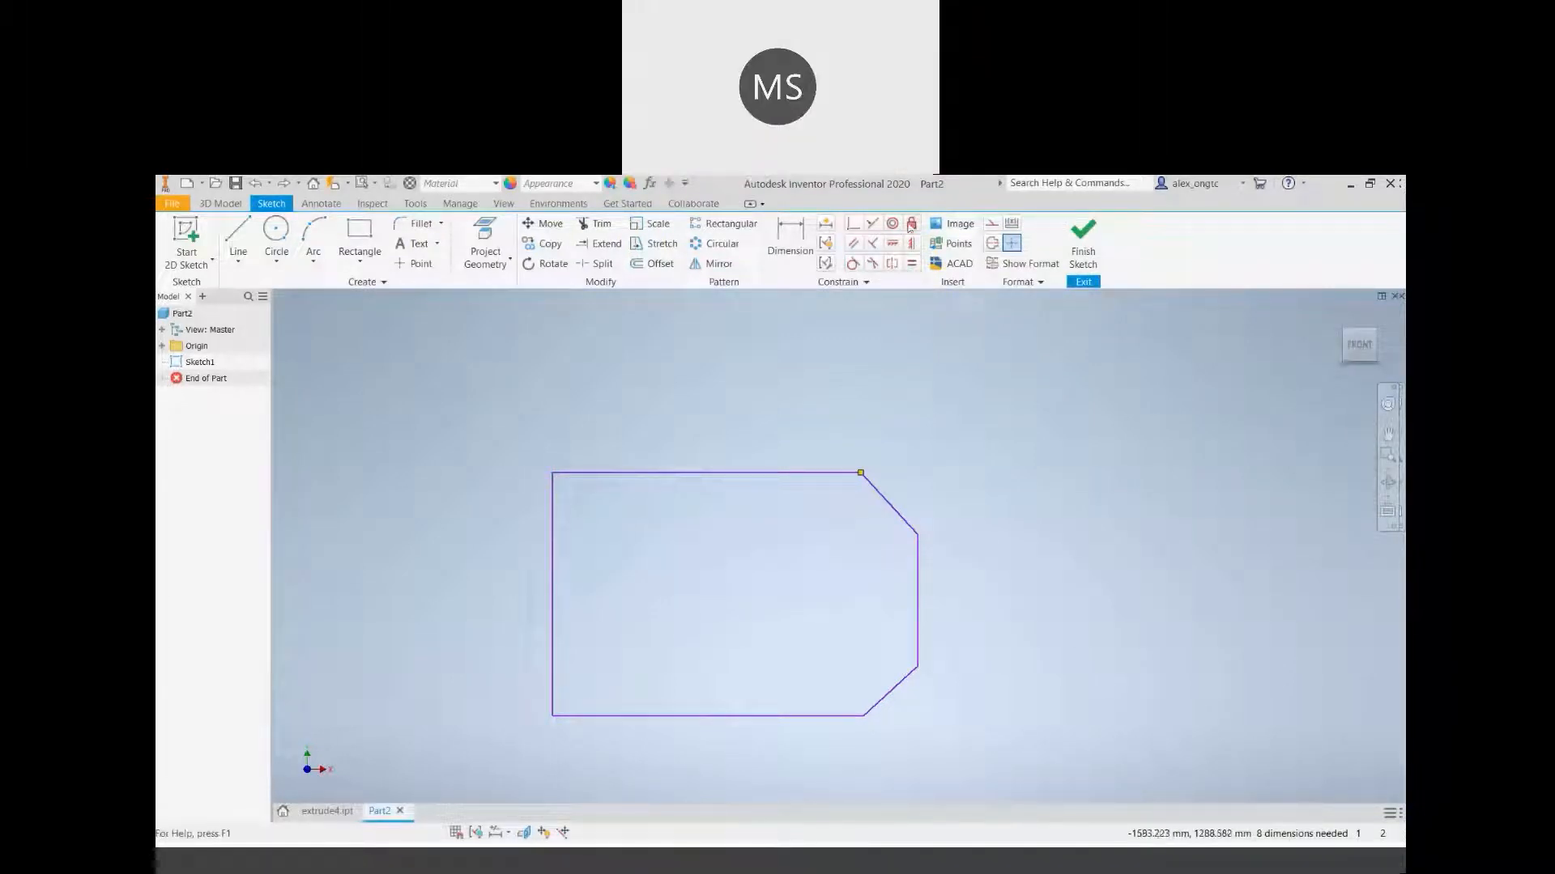
Align the midpoints of the profile's left and right vertical edges with a Horizontal constraint
{"action": "left_click", "coordinate": [894, 247]}
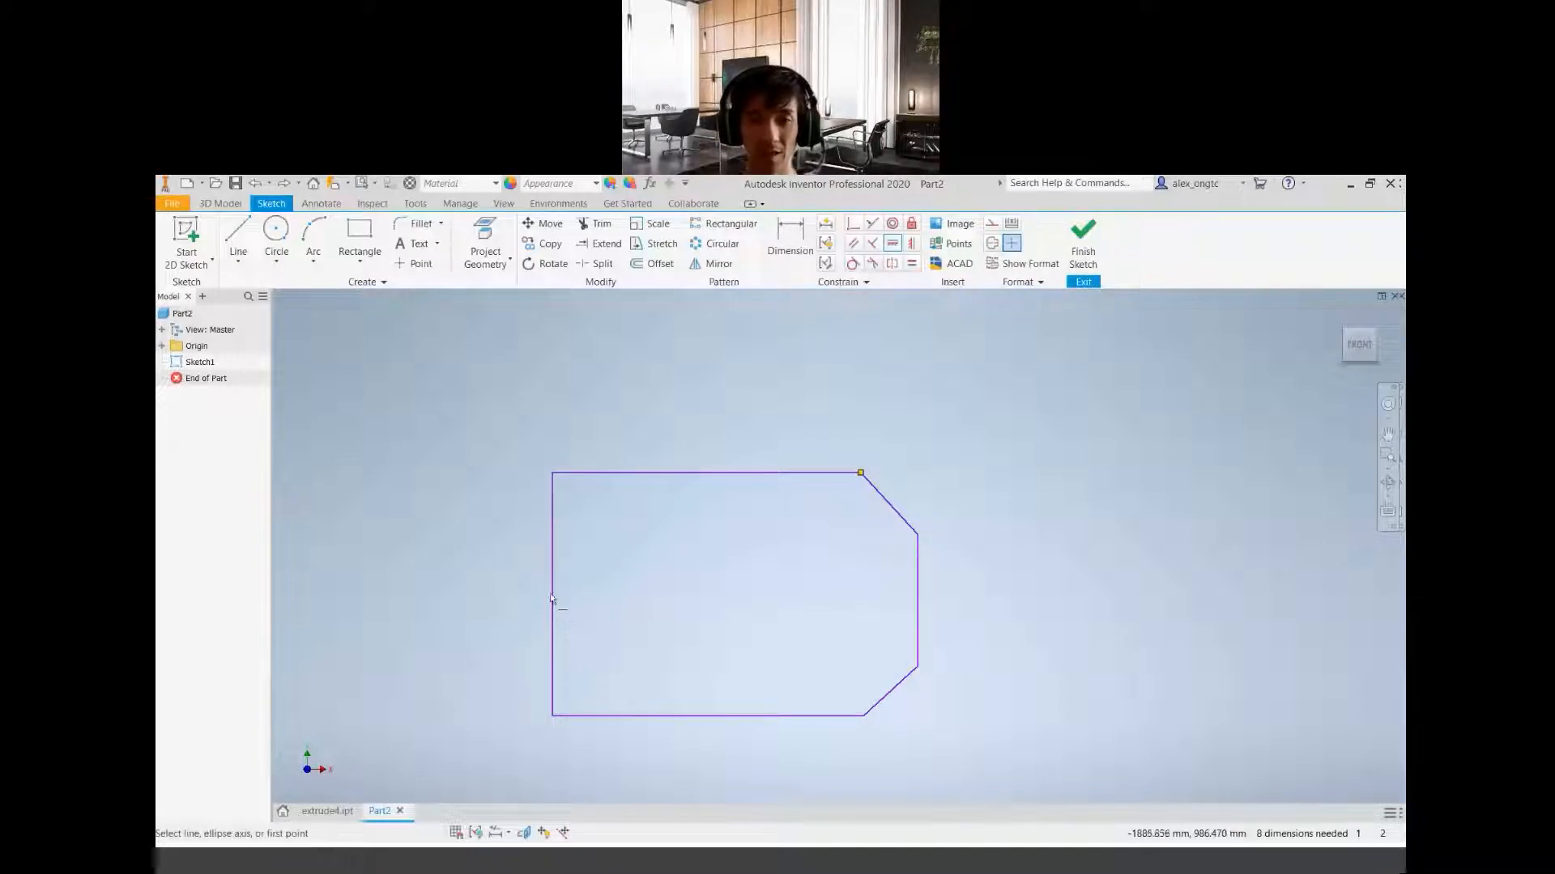
{"action": "left_click", "coordinate": [553, 593]}
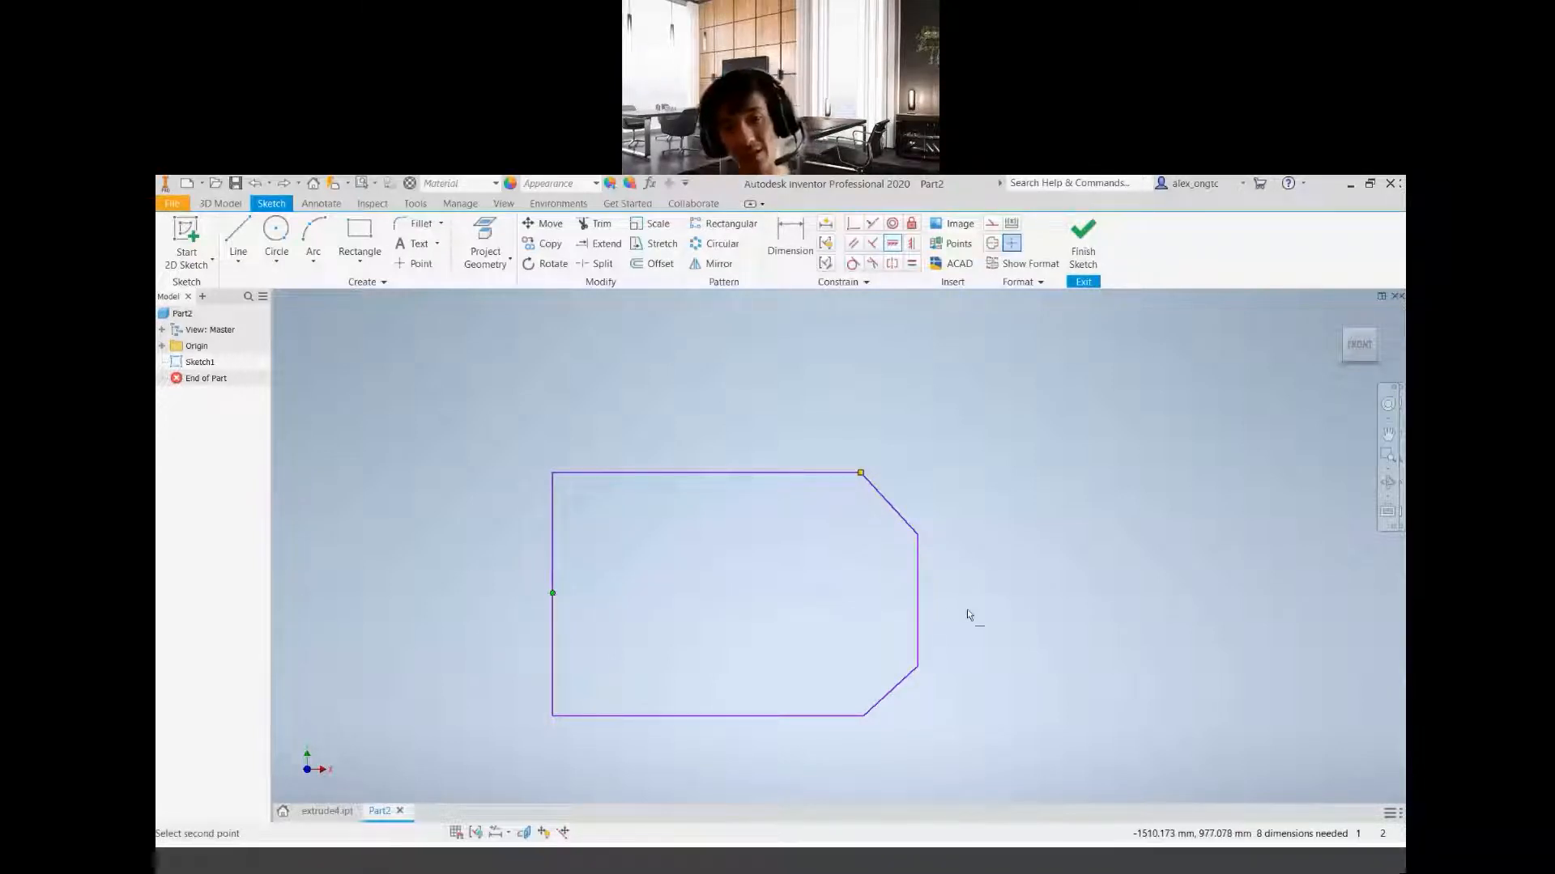
{"action": "left_click", "coordinate": [917, 600]}
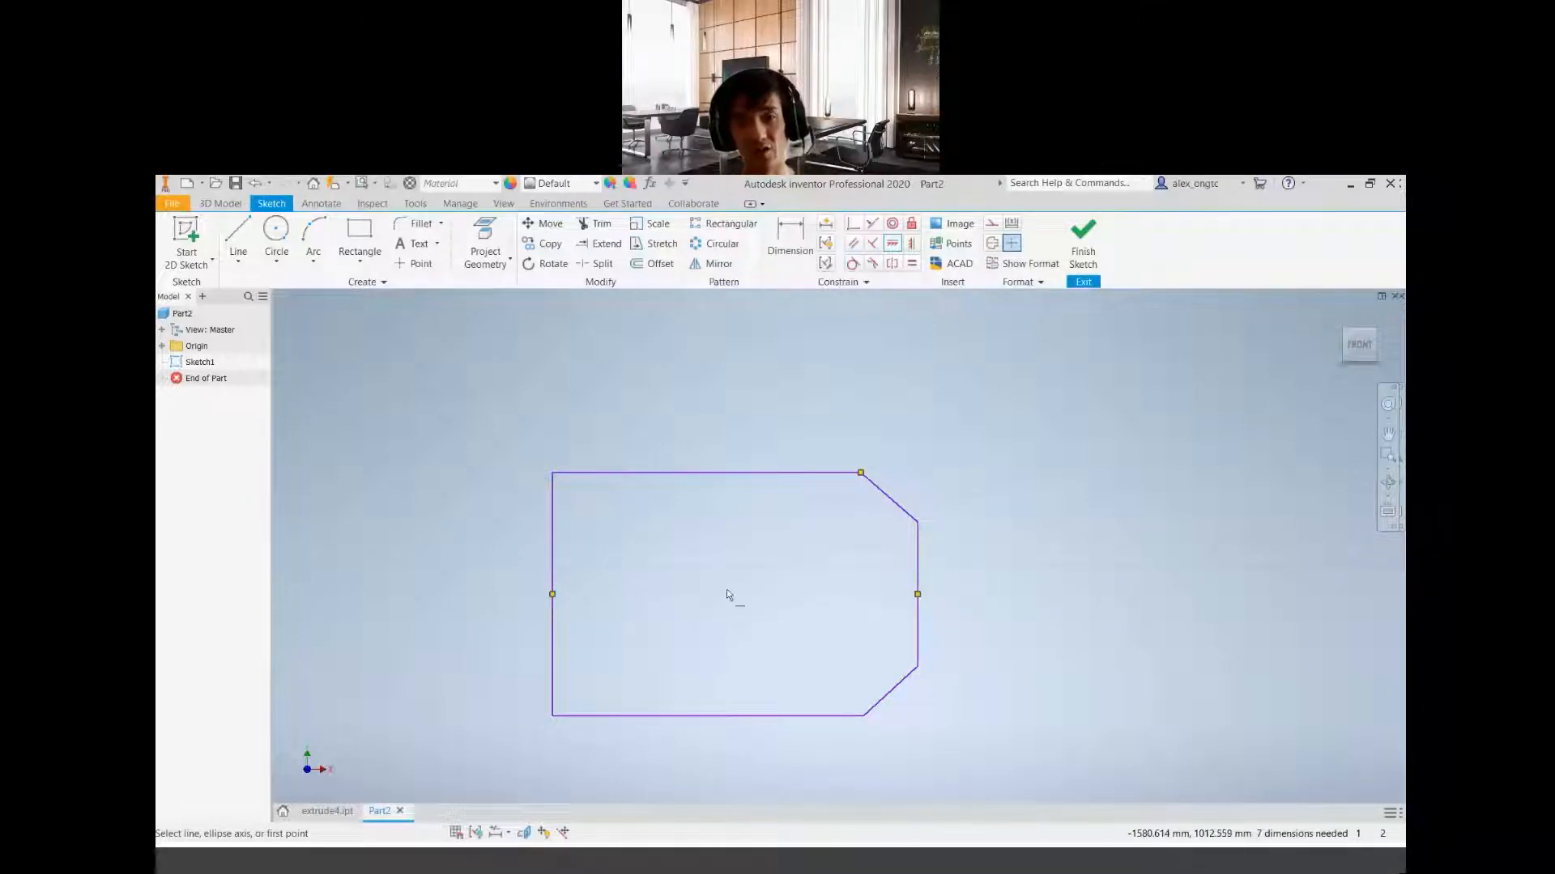
{"action": "key", "text": "Escape"}
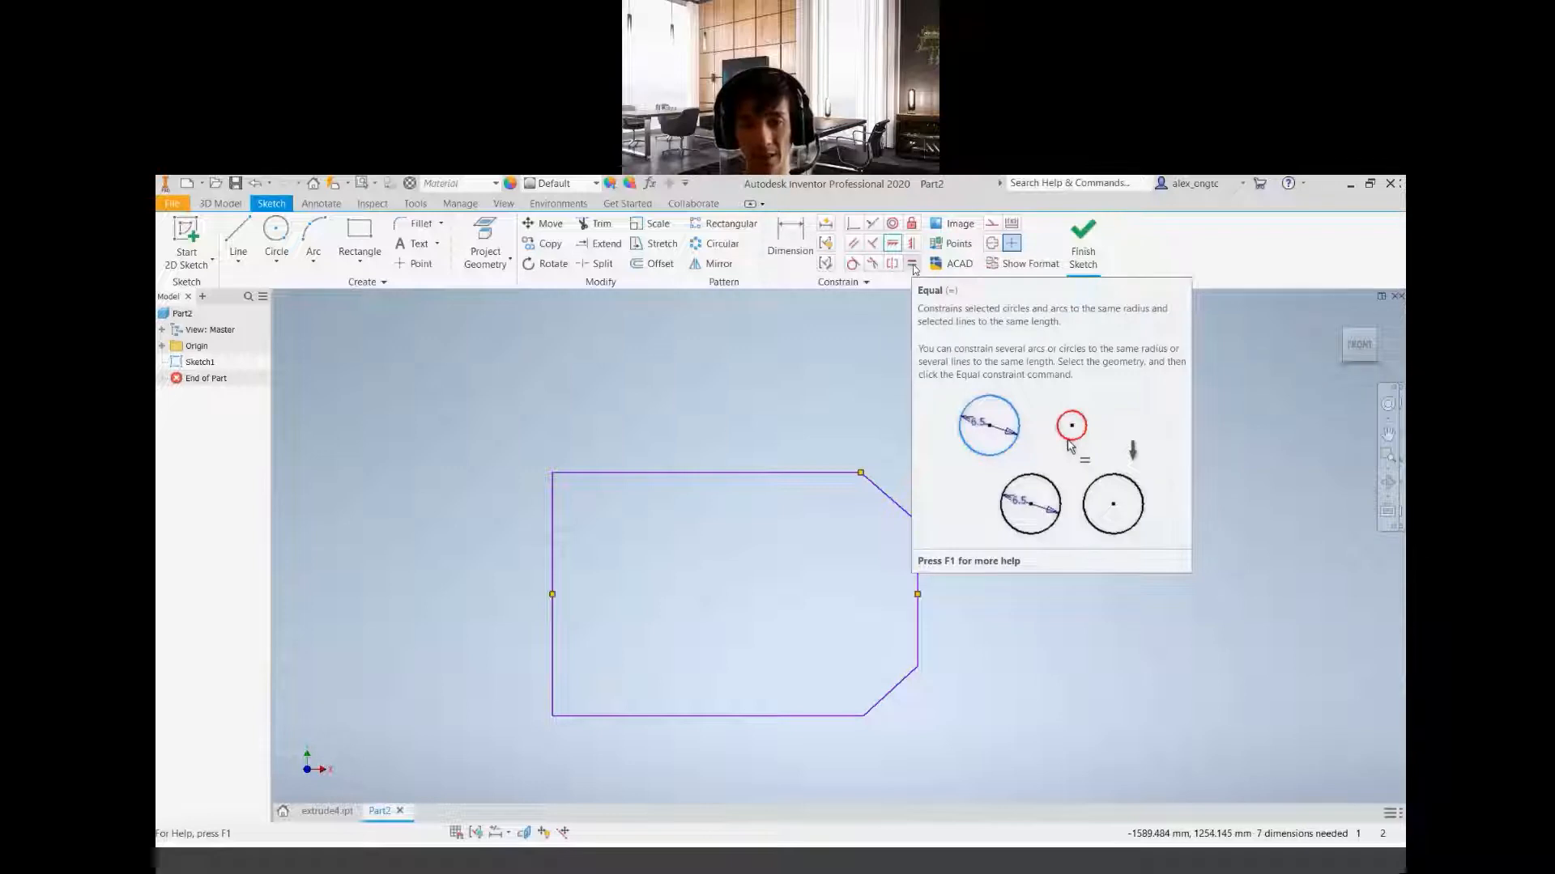
Make the upper and lower diagonal chamfer lines the same length with an Equal constraint
{"action": "left_click", "coordinate": [912, 266]}
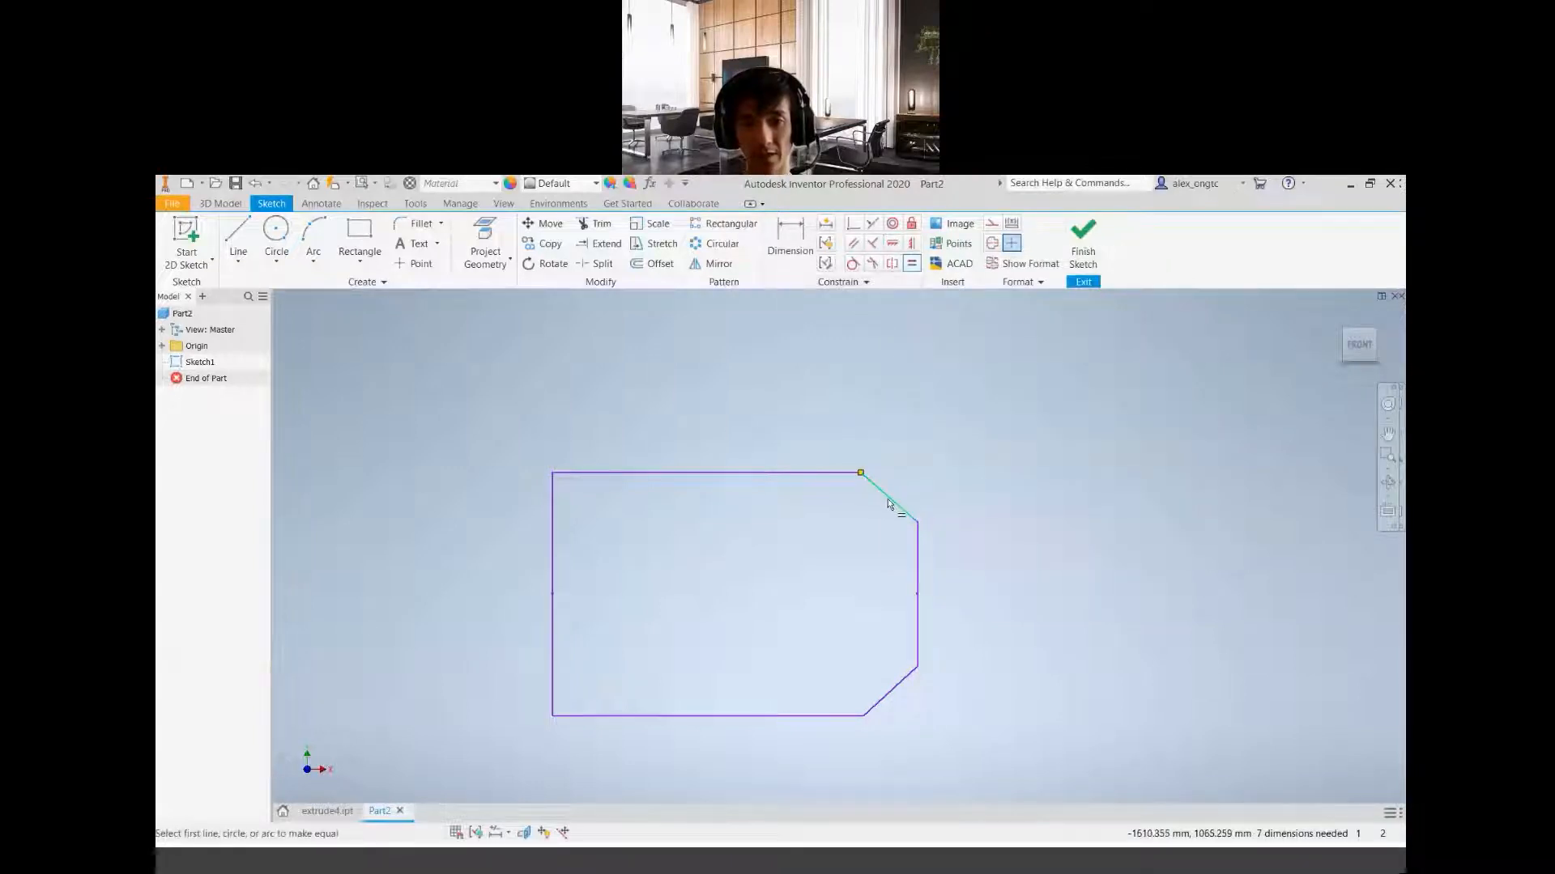
{"action": "left_click", "coordinate": [887, 498]}
{"action": "left_click", "coordinate": [894, 689]}
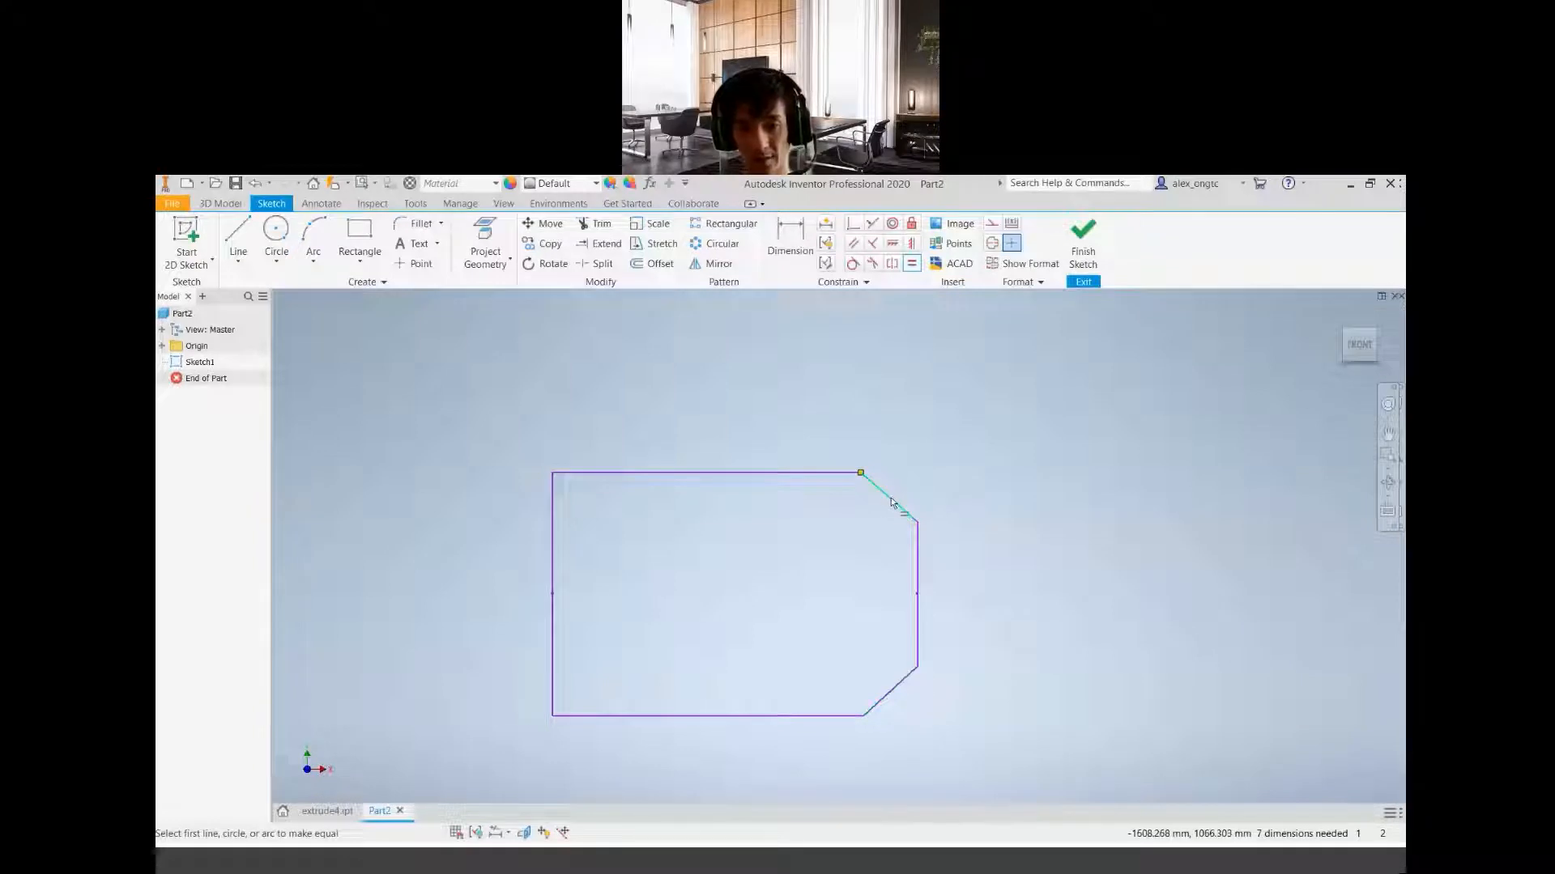
{"action": "left_click", "coordinate": [888, 497]}
{"action": "left_click", "coordinate": [904, 682]}
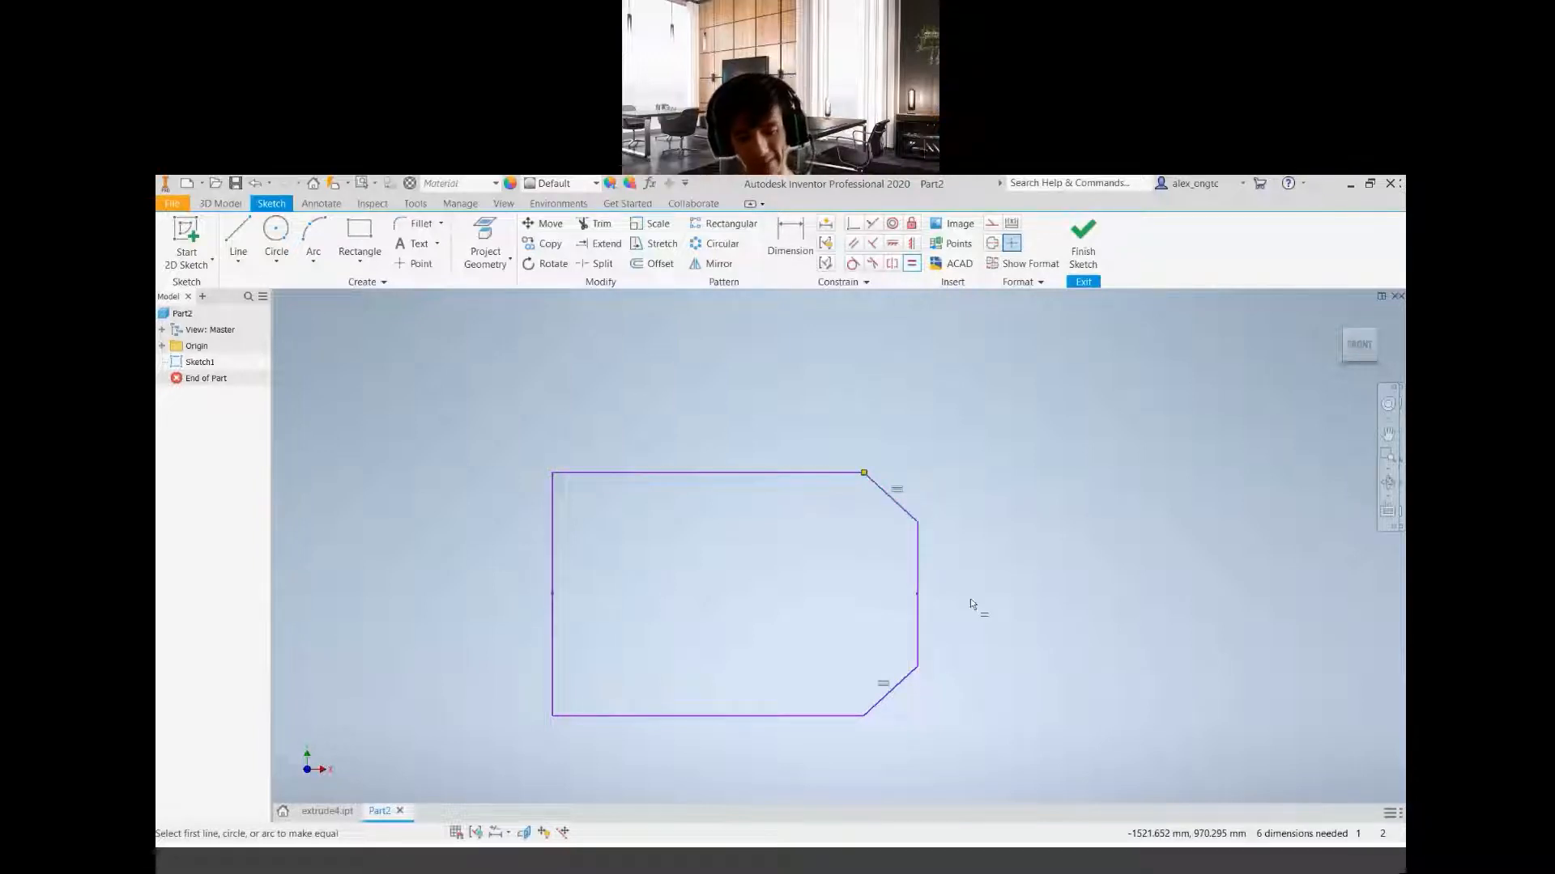
Dimension the profile's overall width between its left and right vertical edges as 108 mm, placed below the outline
{"action": "middle_click_drag", "start_coordinate": [787, 597], "coordinate": [756, 566]}
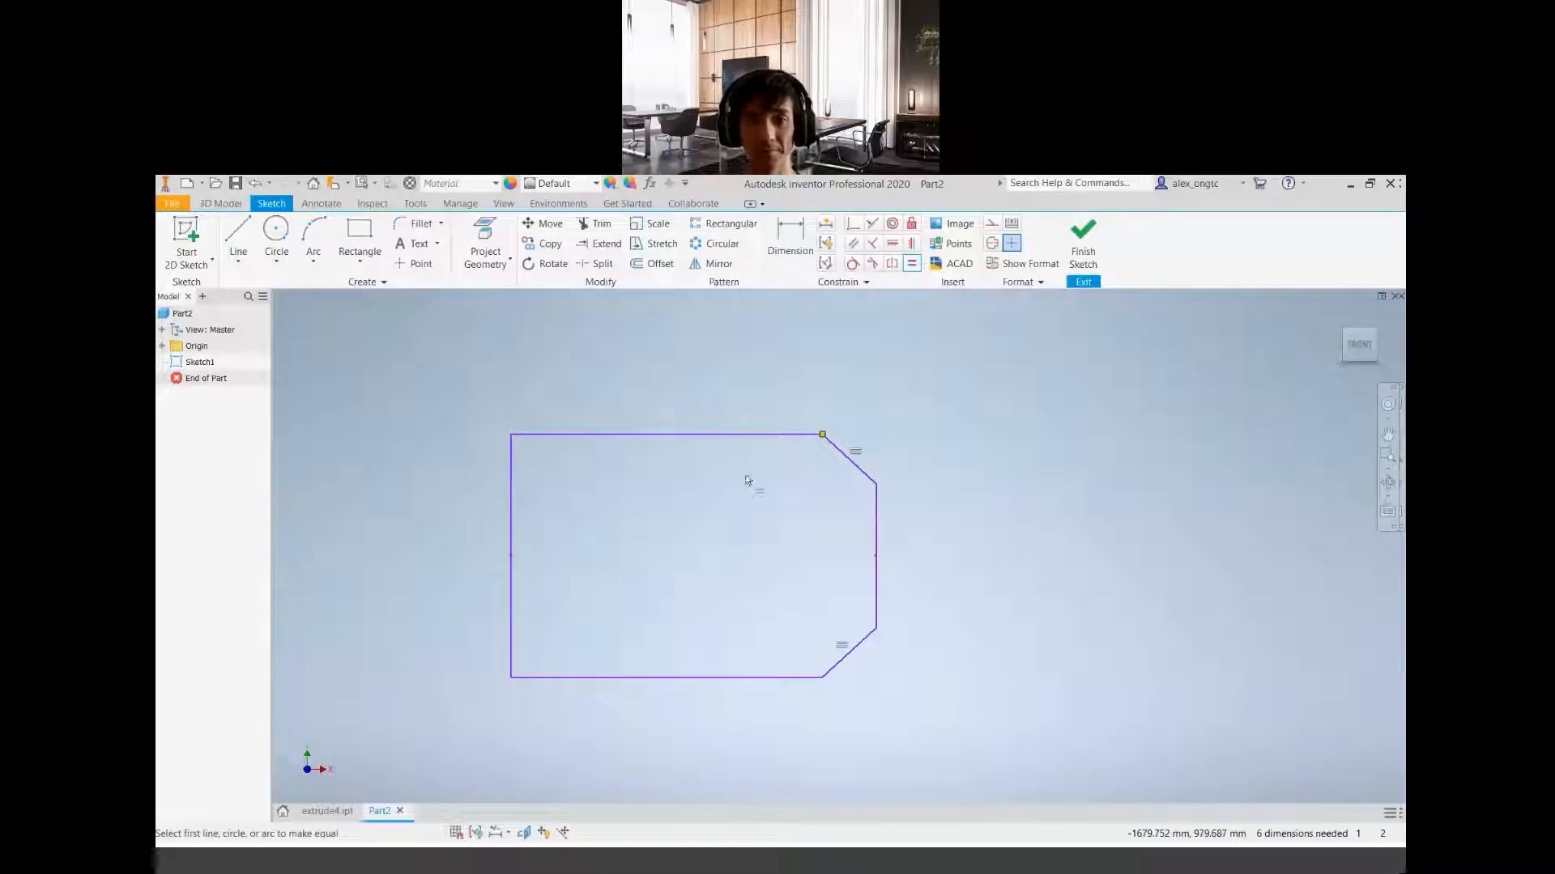
{"action": "left_click", "coordinate": [789, 267]}
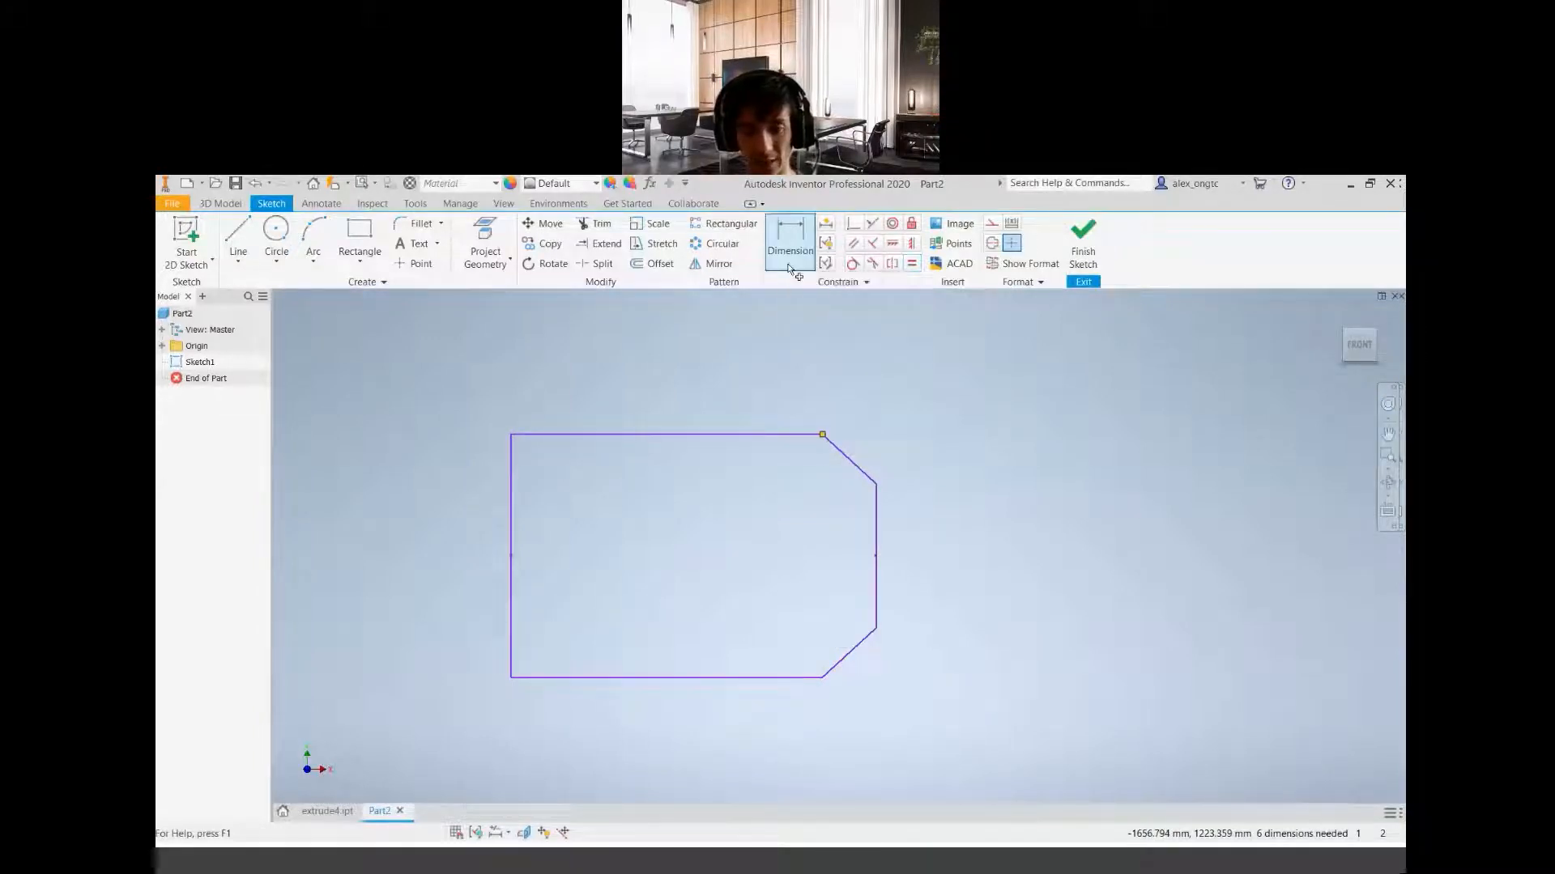
{"action": "left_click", "coordinate": [510, 585]}
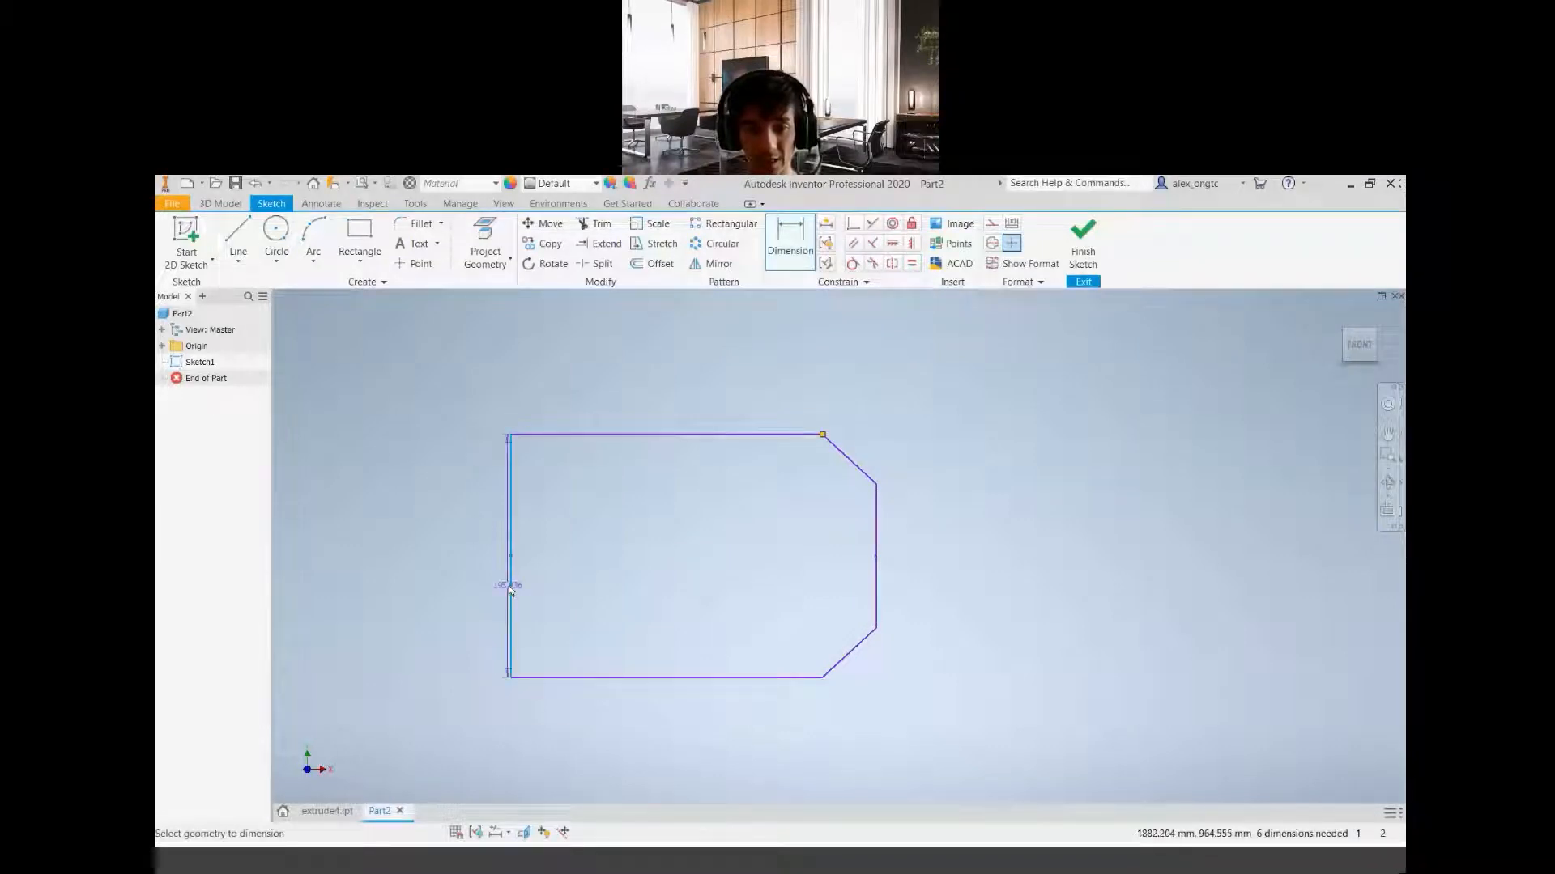
{"action": "left_click", "coordinate": [876, 571]}
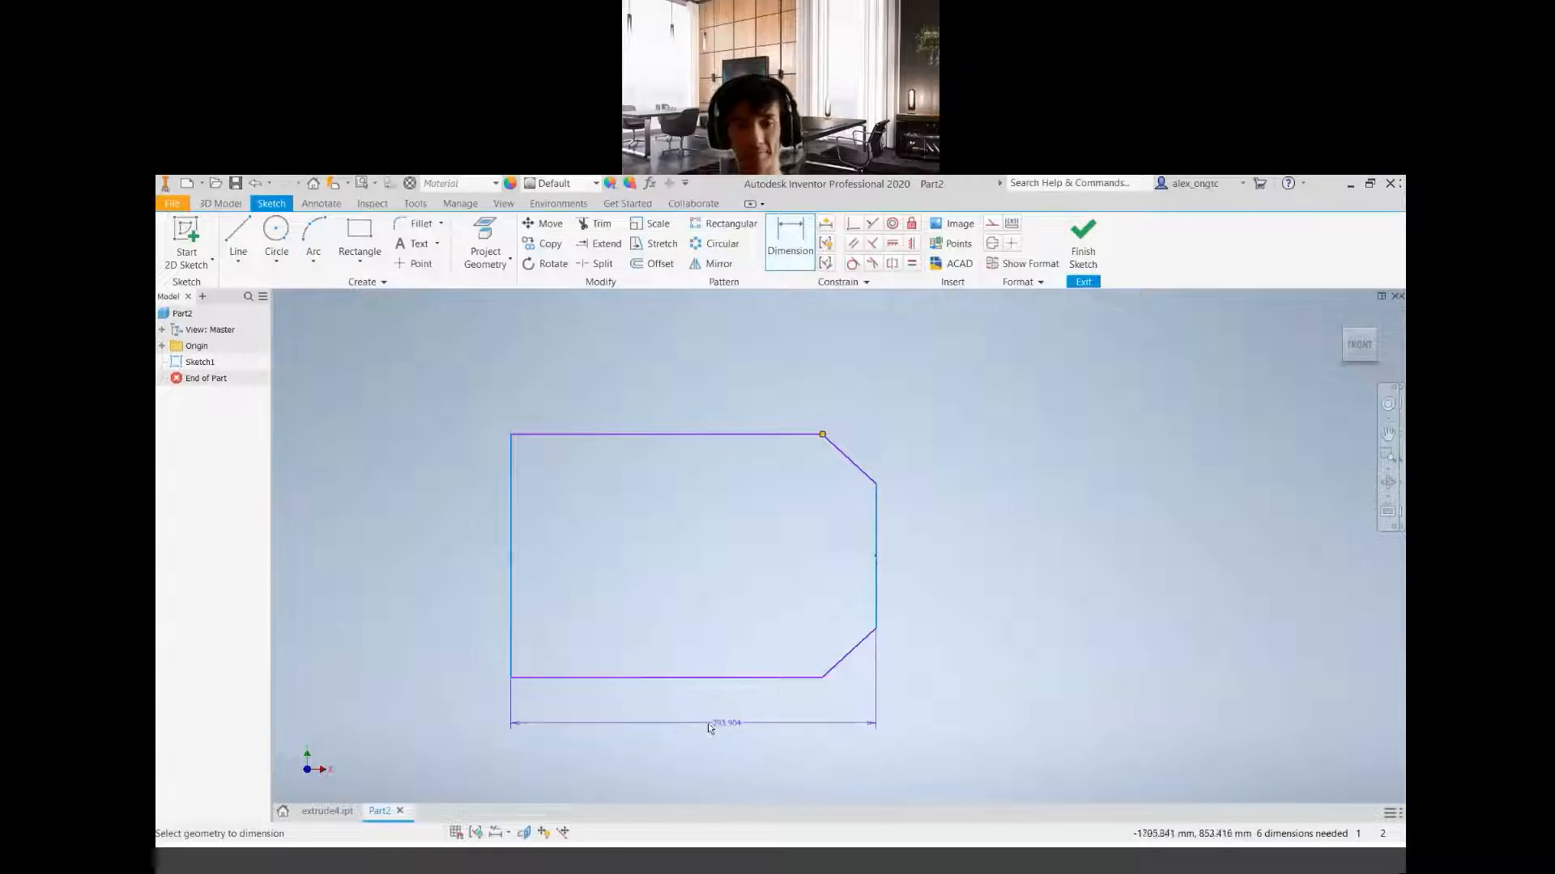
{"action": "left_click", "coordinate": [717, 727]}
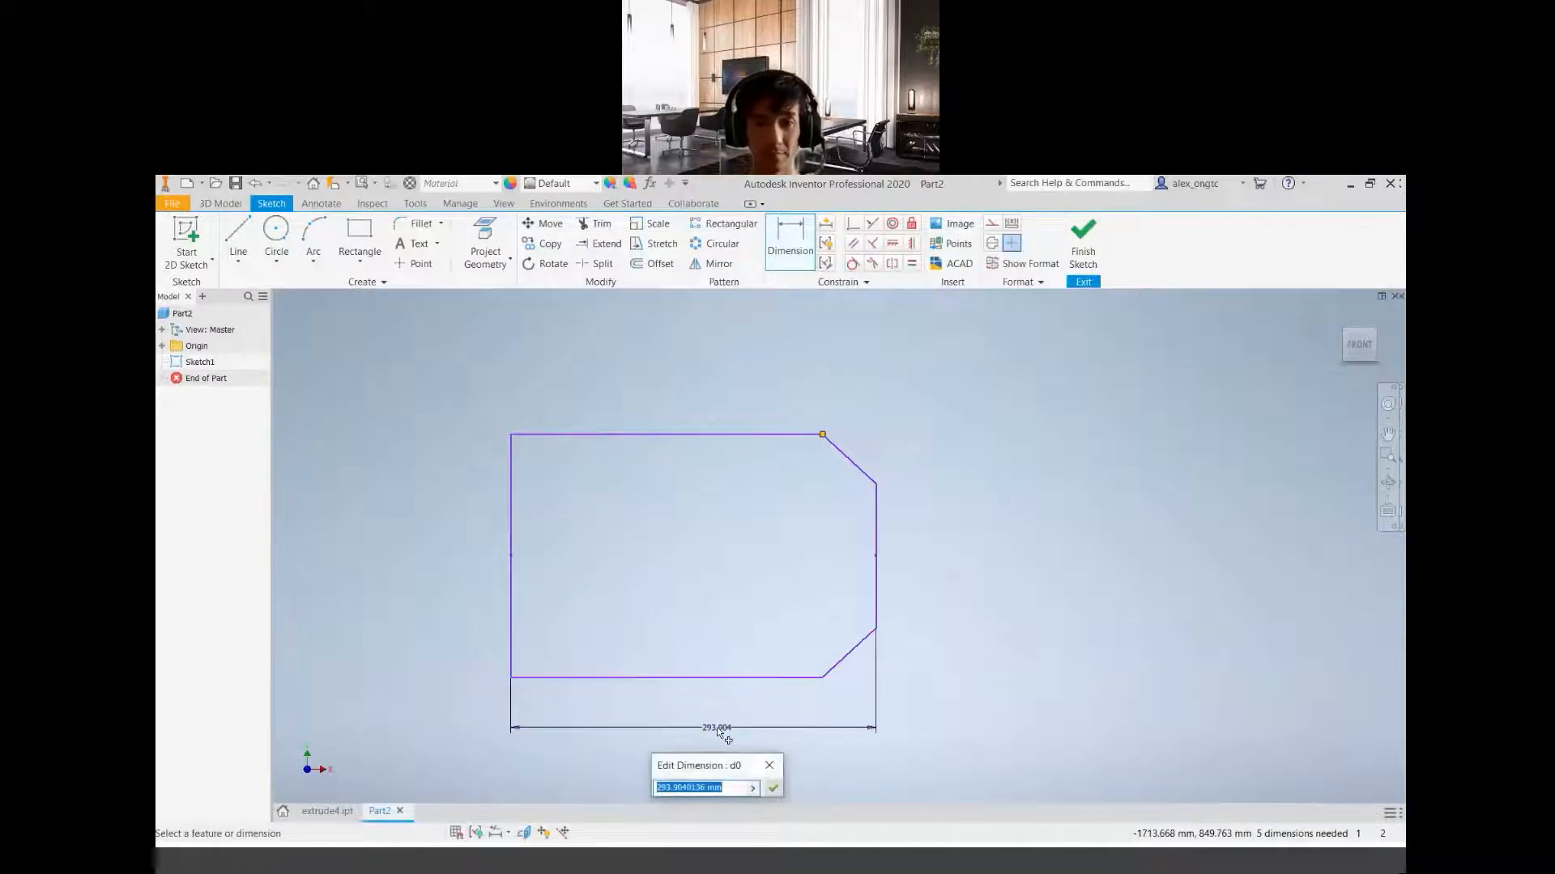
{"action": "type", "text": "108"}
{"action": "key", "text": "Return"}
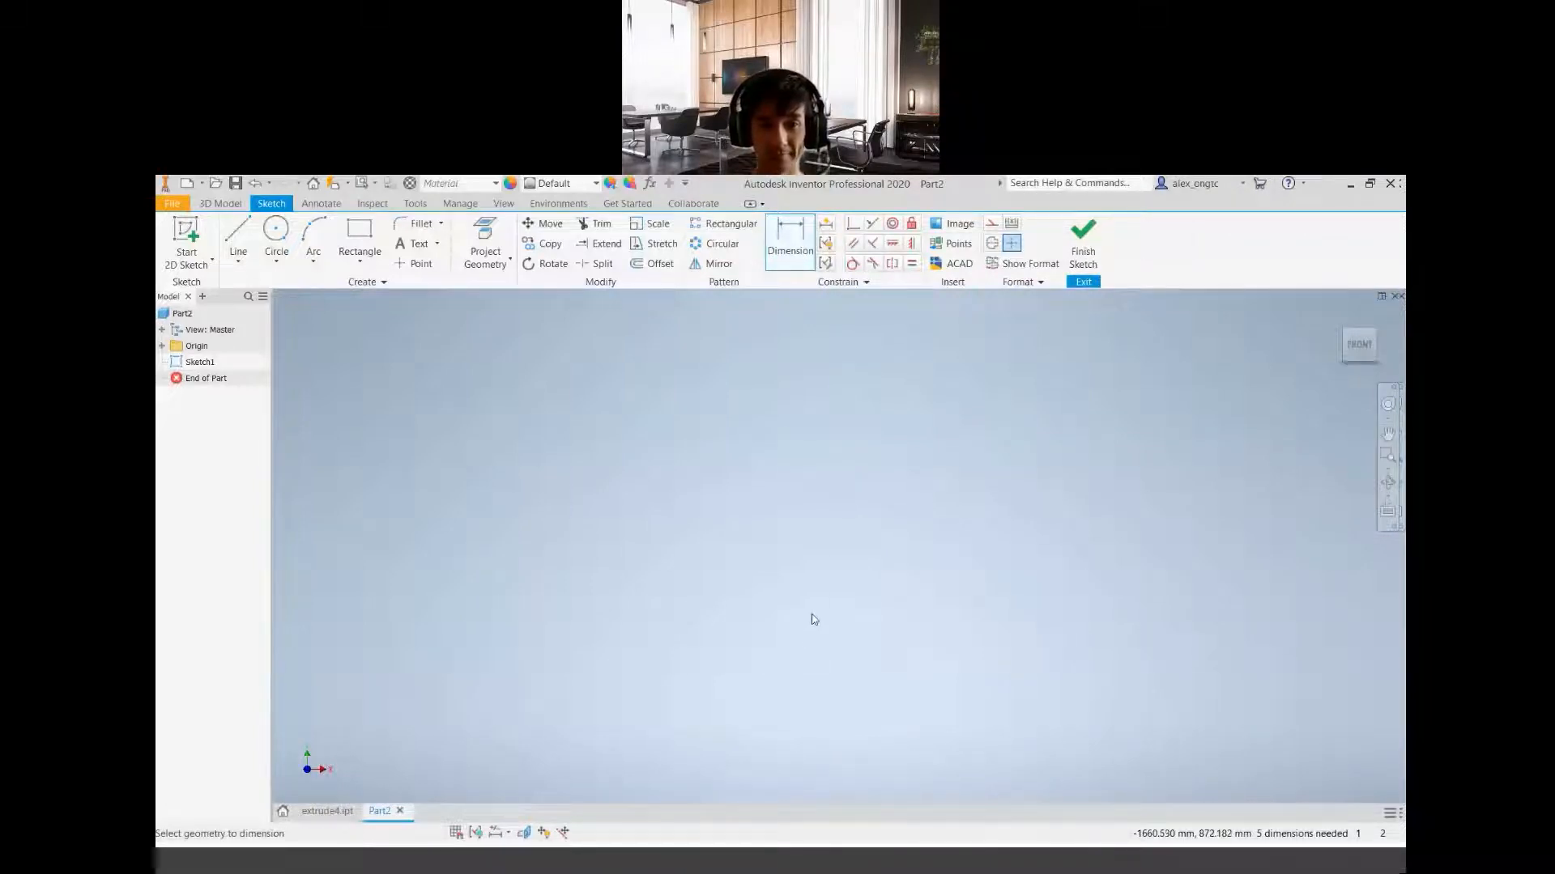
Dimension the profile's left vertical edge as 50 mm, placed outside the outline
{"action": "scroll", "coordinate": [566, 465], "scroll_direction": "up", "scroll_amount": 10}
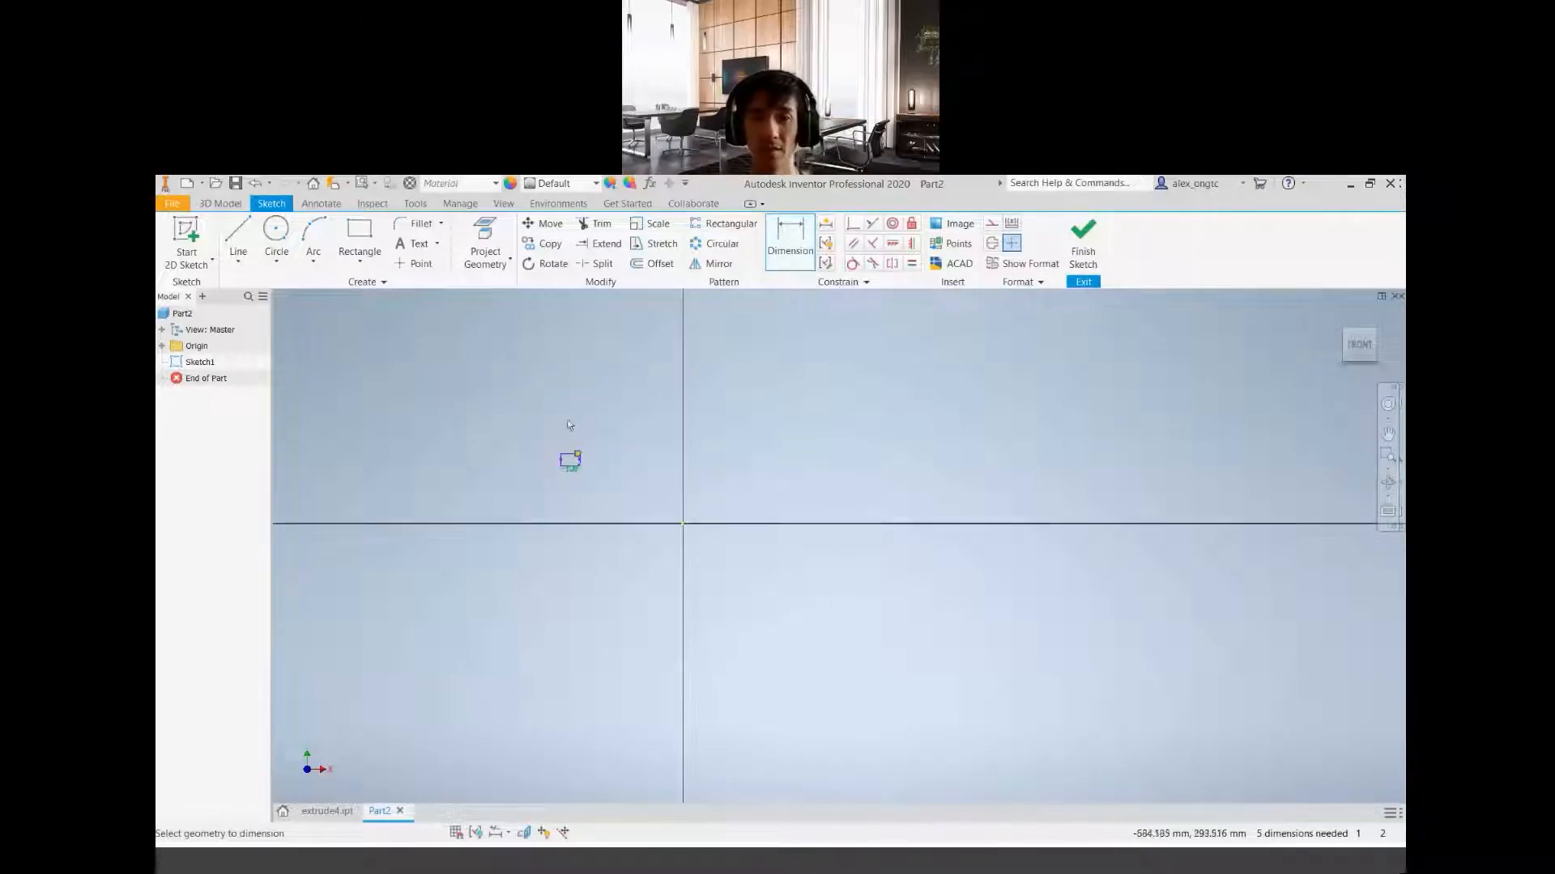
{"action": "scroll", "coordinate": [569, 425], "scroll_direction": "down", "scroll_amount": 5}
{"action": "scroll", "coordinate": [564, 554], "scroll_direction": "down", "scroll_amount": 4}
{"action": "scroll", "coordinate": [589, 661], "scroll_direction": "down", "scroll_amount": 2}
{"action": "mouse_move", "coordinate": [616, 661]}
{"action": "middle_mouse_down"}
{"action": "mouse_move", "coordinate": [665, 591]}
{"action": "mouse_move", "coordinate": [657, 612]}
{"action": "middle_mouse_up"}
{"action": "mouse_move", "coordinate": [702, 504]}
{"action": "middle_mouse_down"}
{"action": "mouse_move", "coordinate": [707, 583]}
{"action": "mouse_move", "coordinate": [735, 563]}
{"action": "middle_mouse_up"}
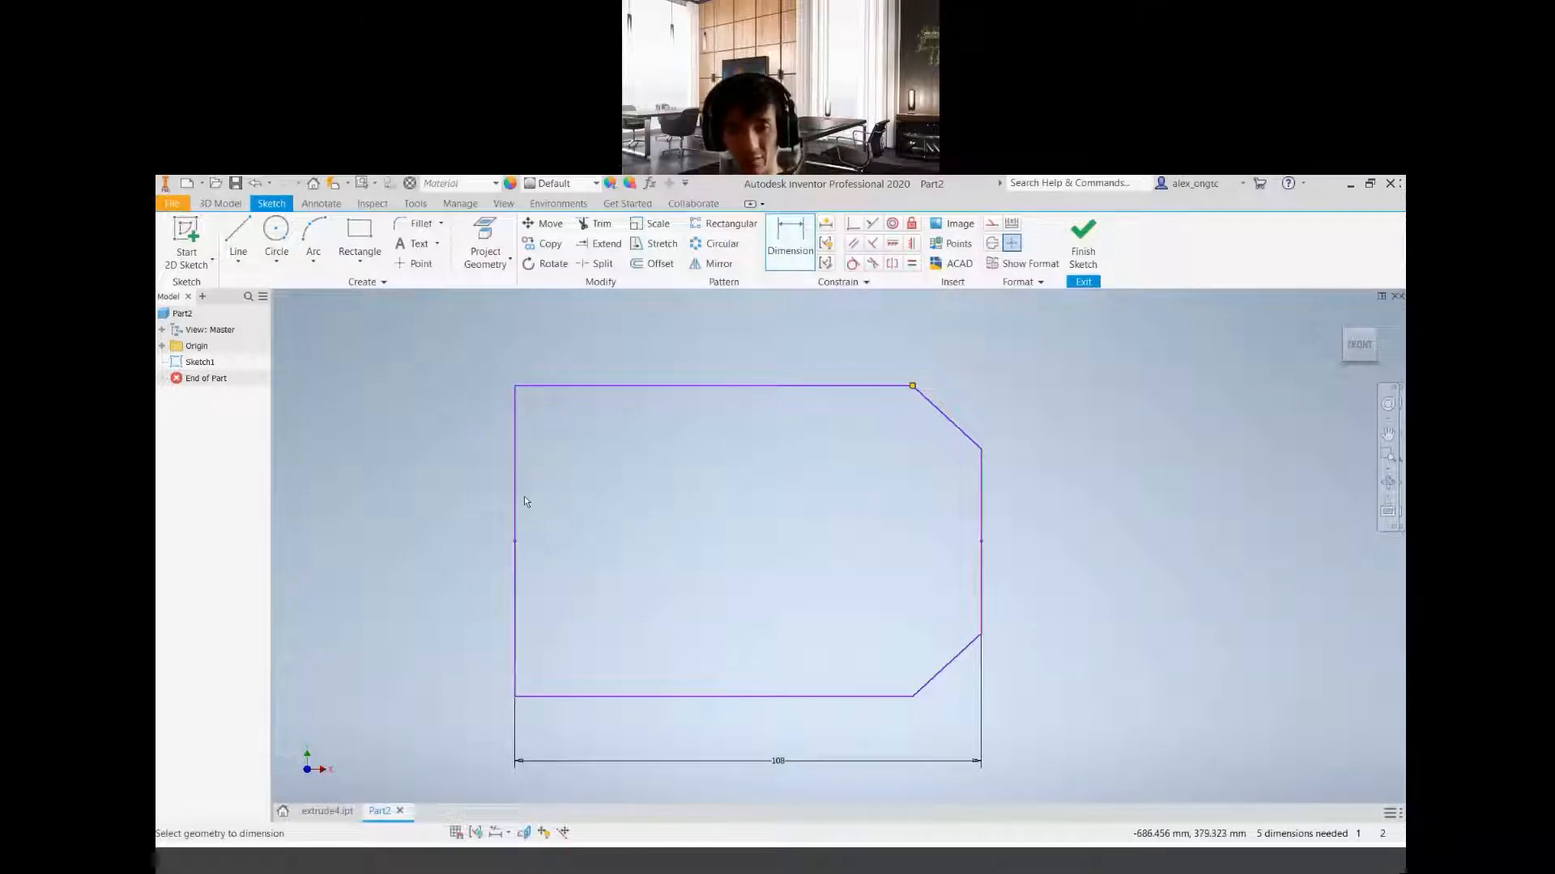
{"action": "left_click", "coordinate": [515, 526]}
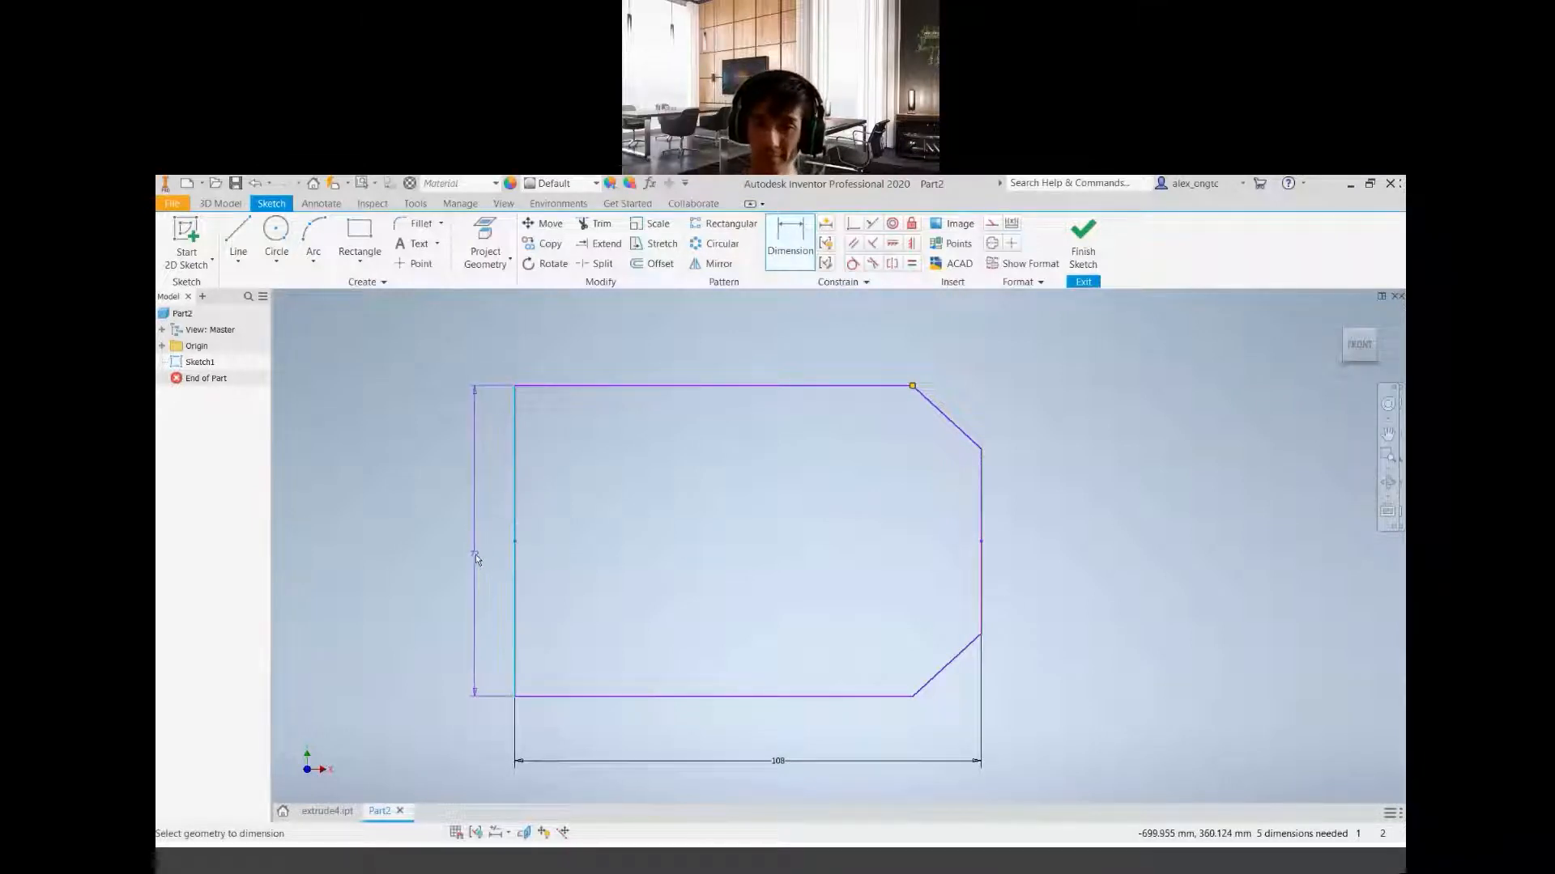
{"action": "left_click", "coordinate": [478, 555]}
{"action": "type", "text": "50"}
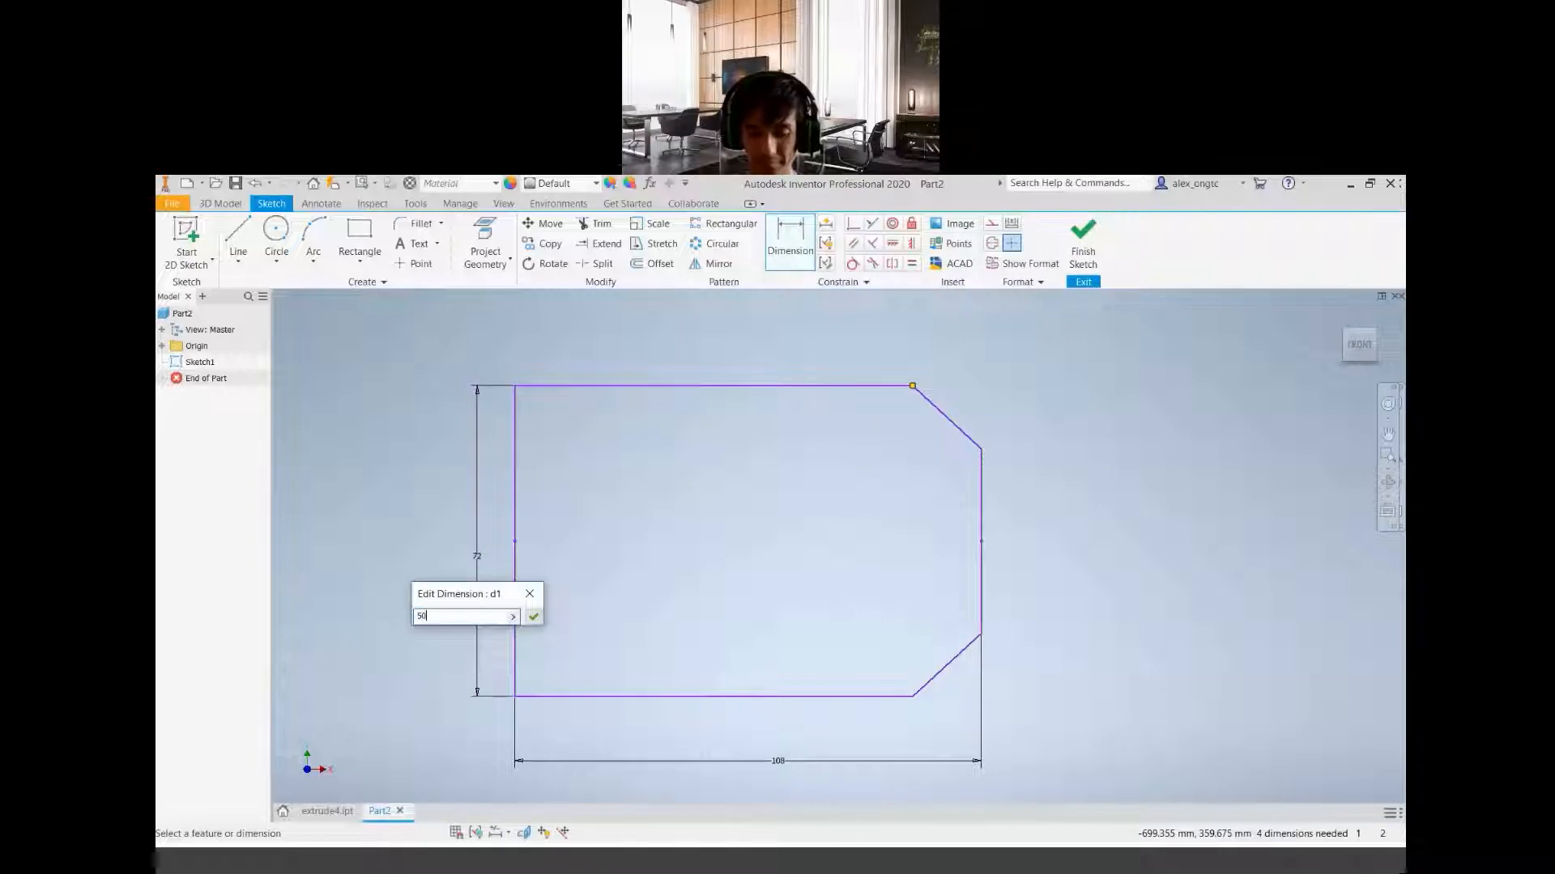
{"action": "key", "text": "Return"}
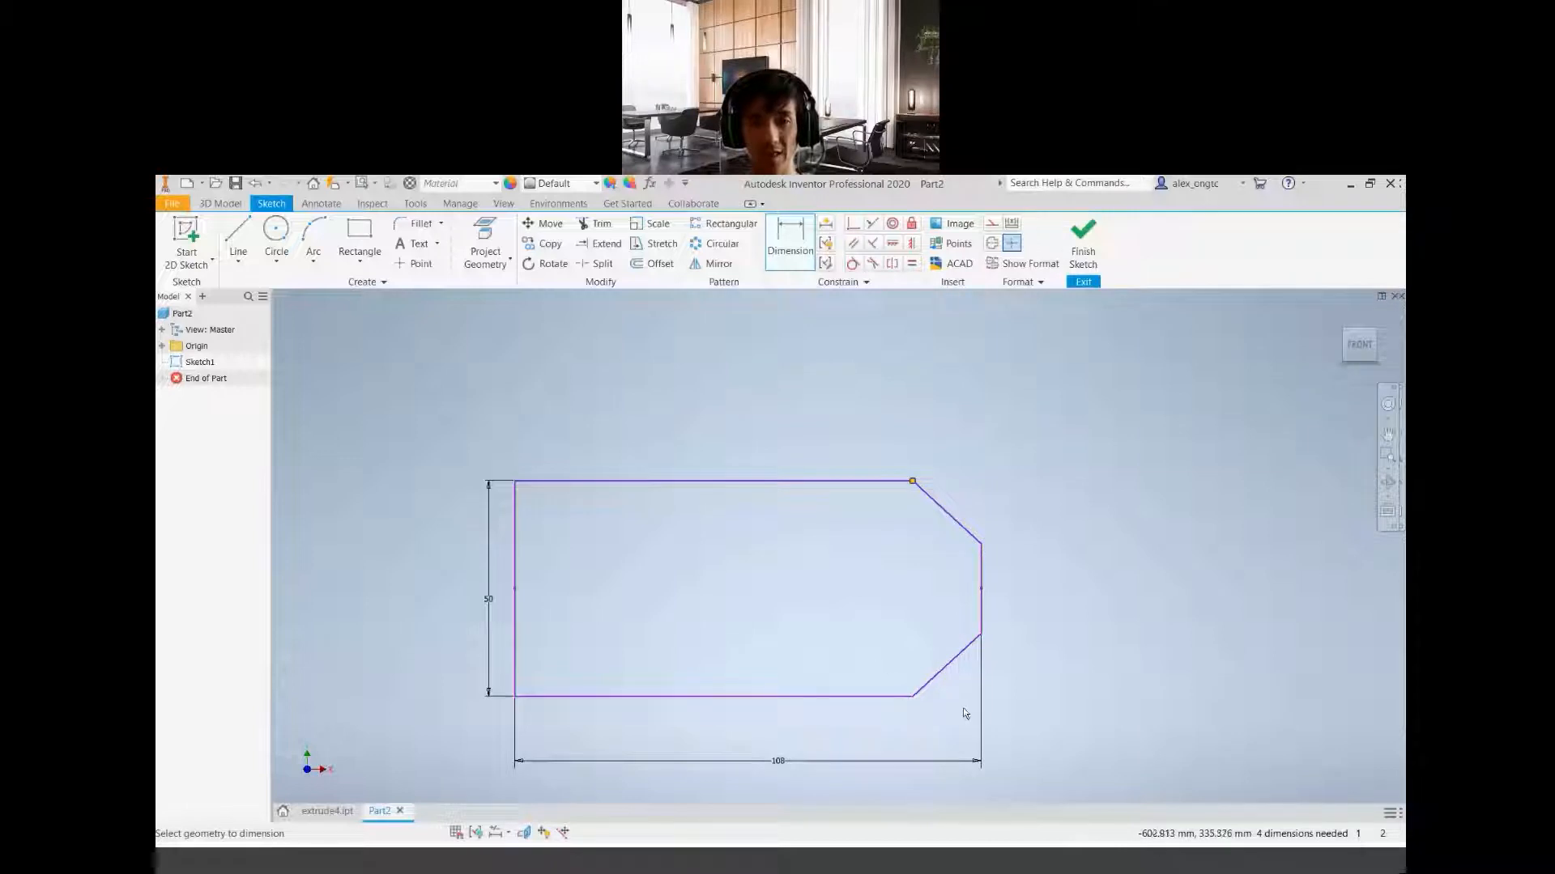
Check the chamfer dimensions in the project geometry PDF, and return to the Inventor sketch
{"action": "mouse_move", "coordinate": [964, 710]}
{"action": "middle_mouse_down"}
{"action": "mouse_move", "coordinate": [838, 609]}
{"action": "mouse_move", "coordinate": [938, 616]}
{"action": "middle_mouse_up"}
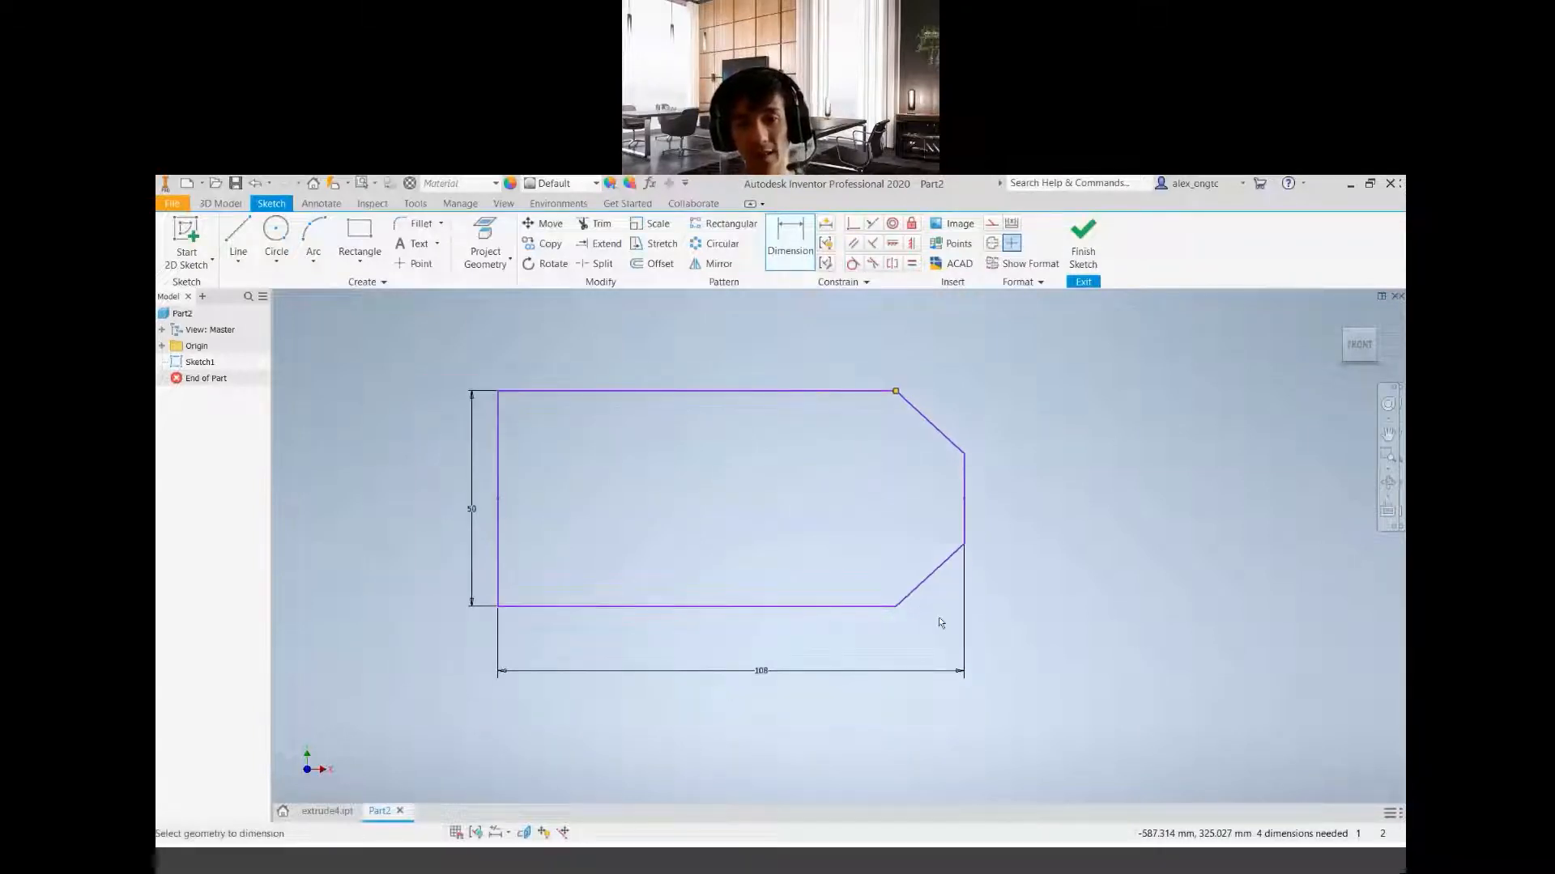
{"action": "scroll", "coordinate": [935, 616], "scroll_direction": "up", "scroll_amount": 2}
{"action": "scroll", "coordinate": [935, 616], "scroll_direction": "down", "scroll_amount": 1}
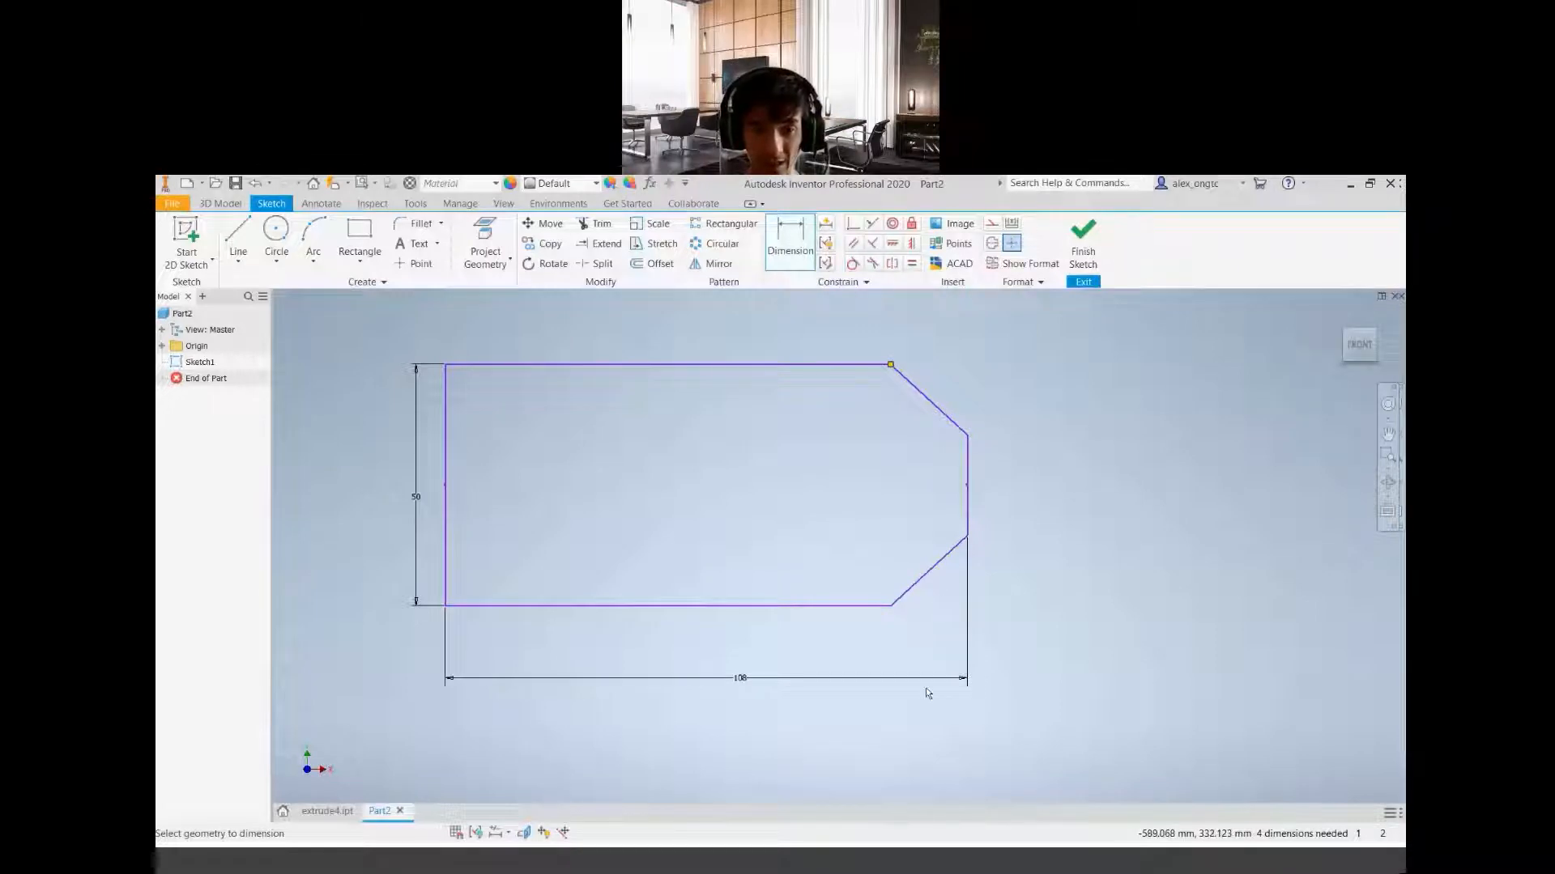
{"action": "left_click", "coordinate": [939, 867]}
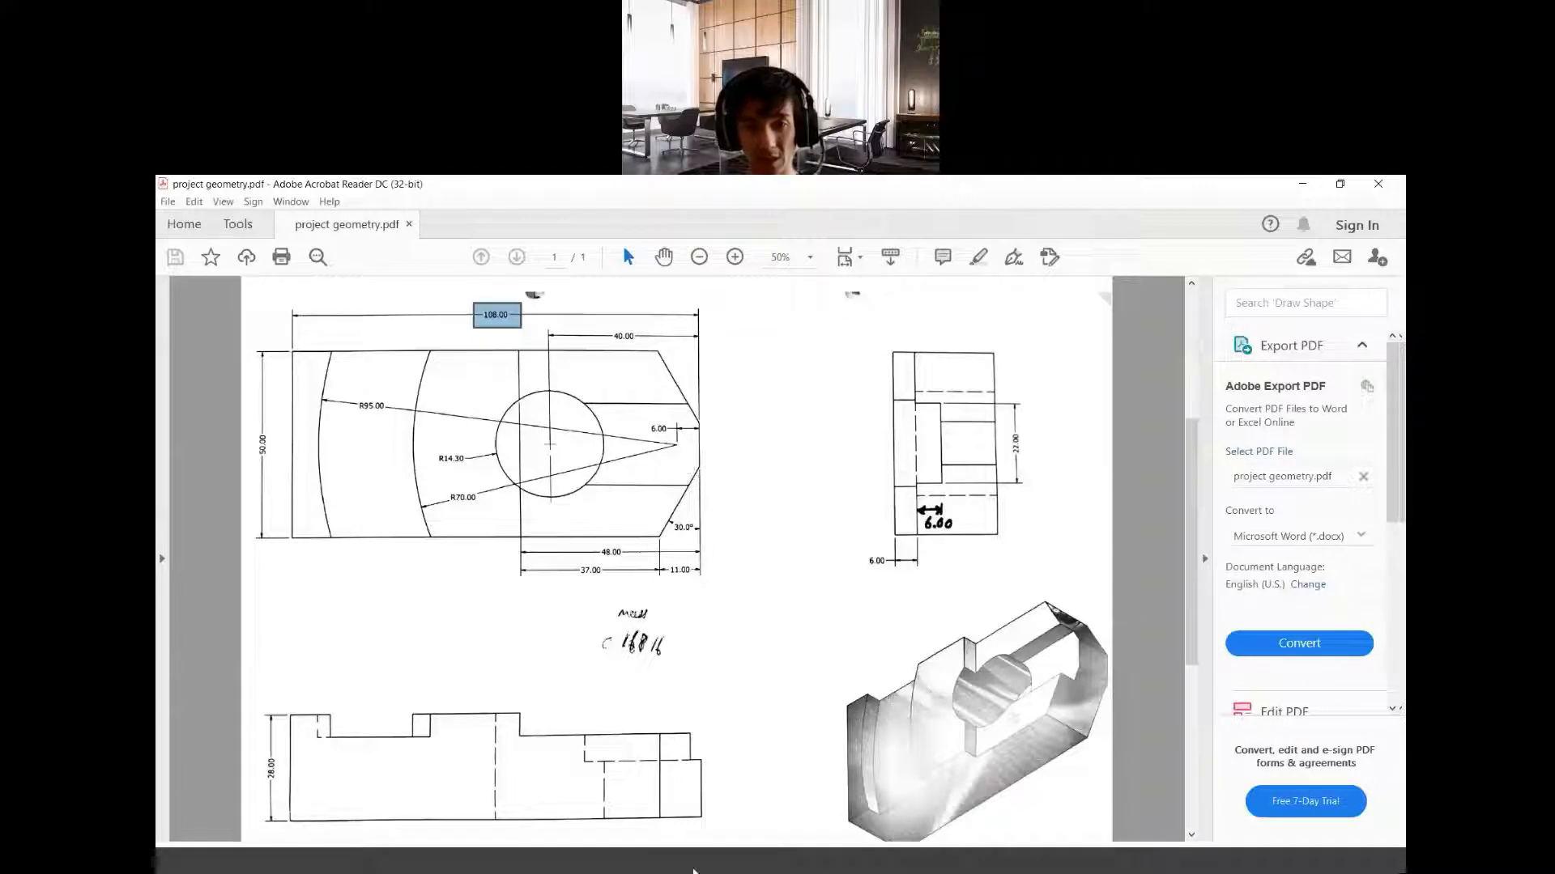
{"action": "left_click", "coordinate": [696, 867]}
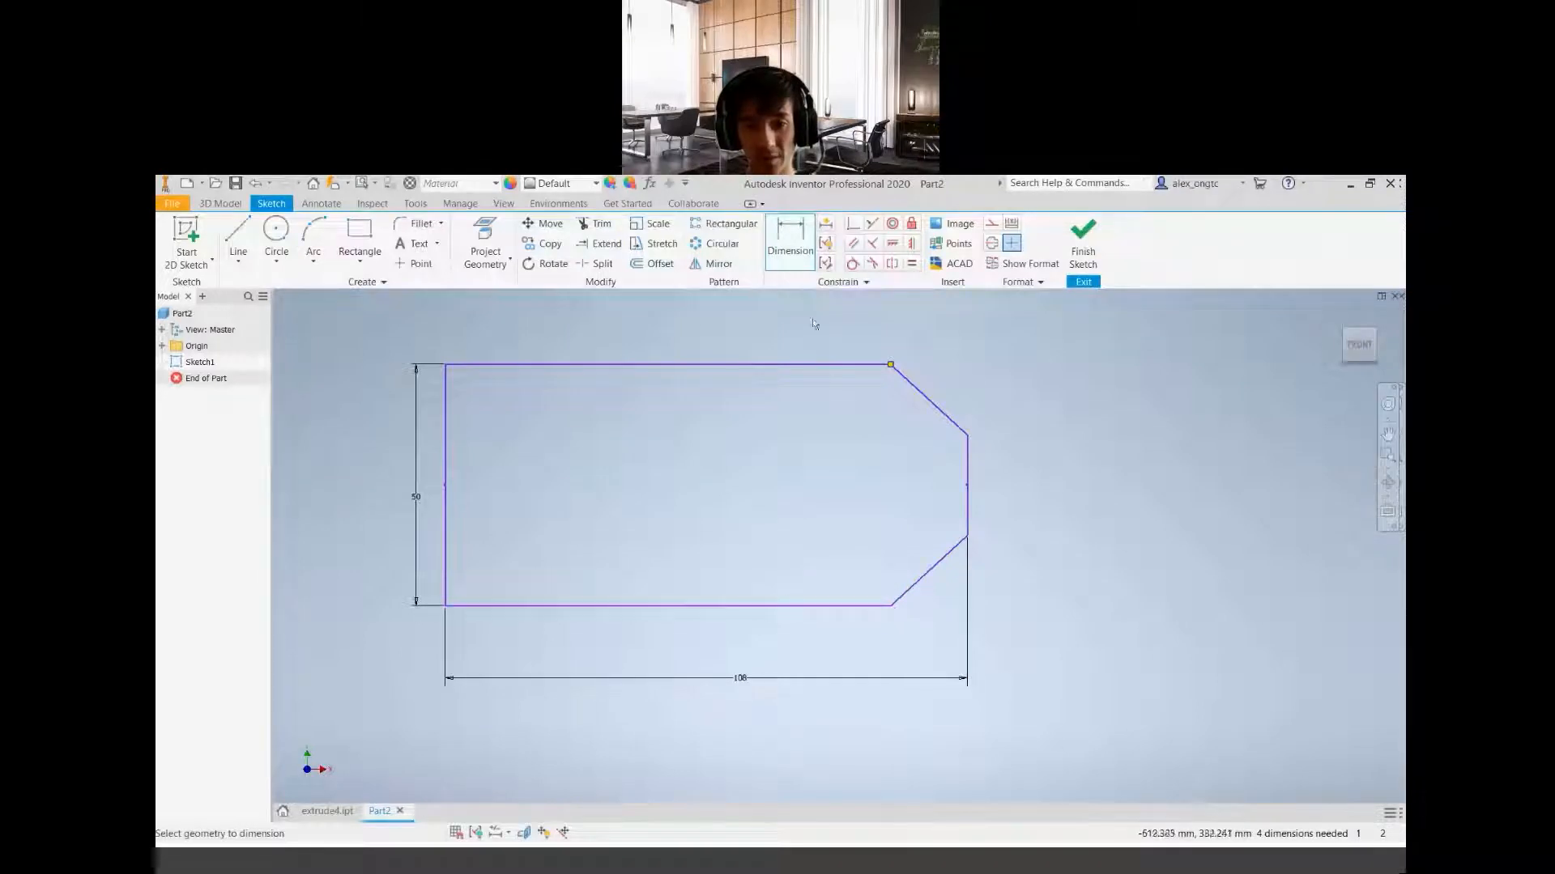
{"action": "left_click", "coordinate": [797, 257]}
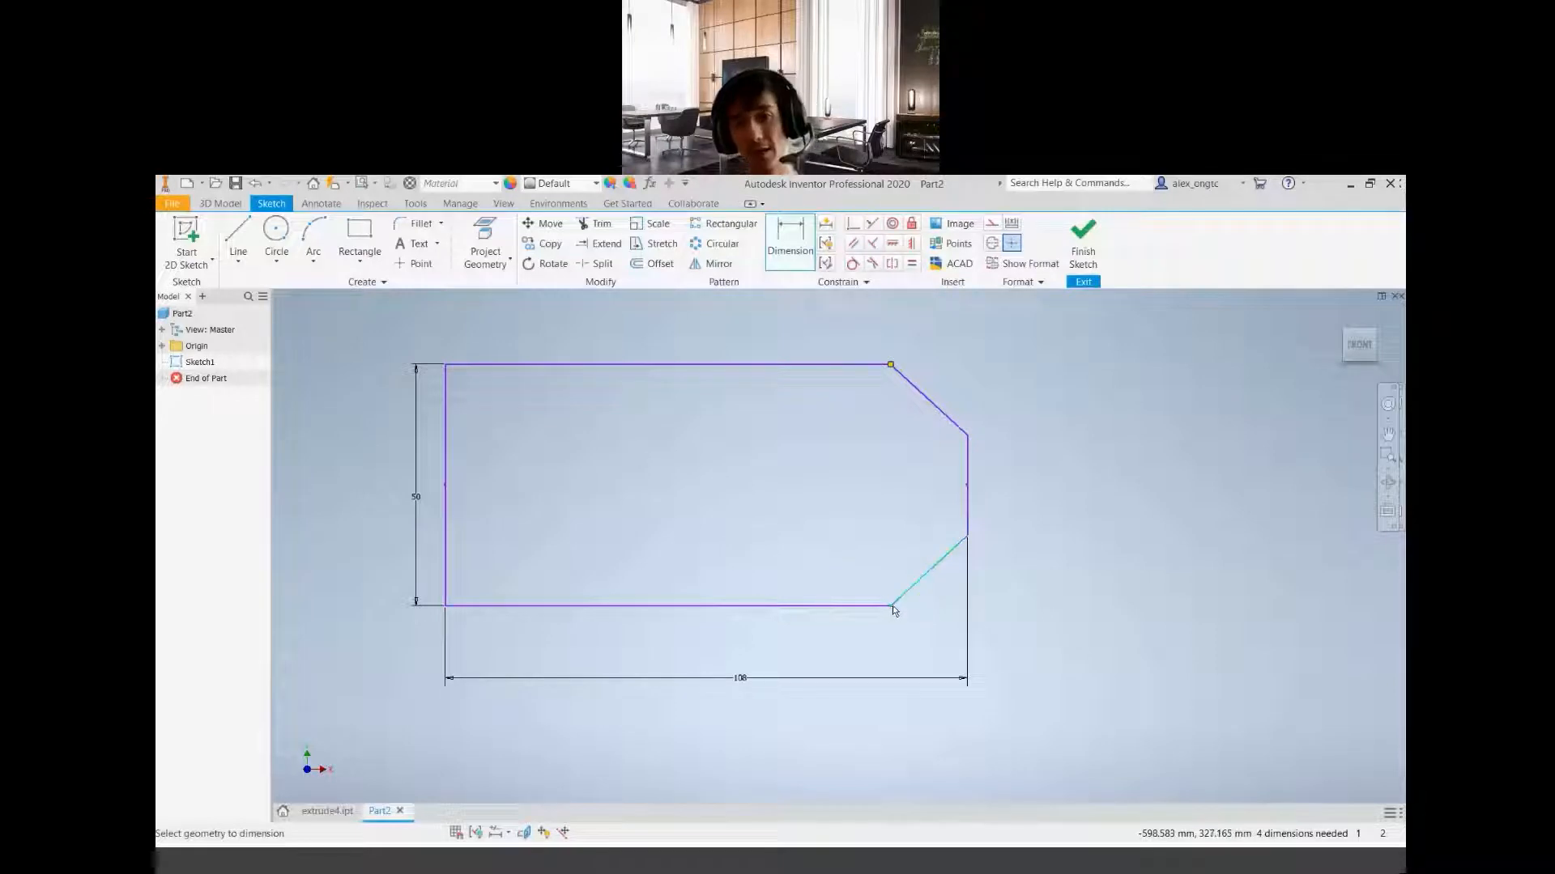
{"action": "left_click", "coordinate": [969, 539]}
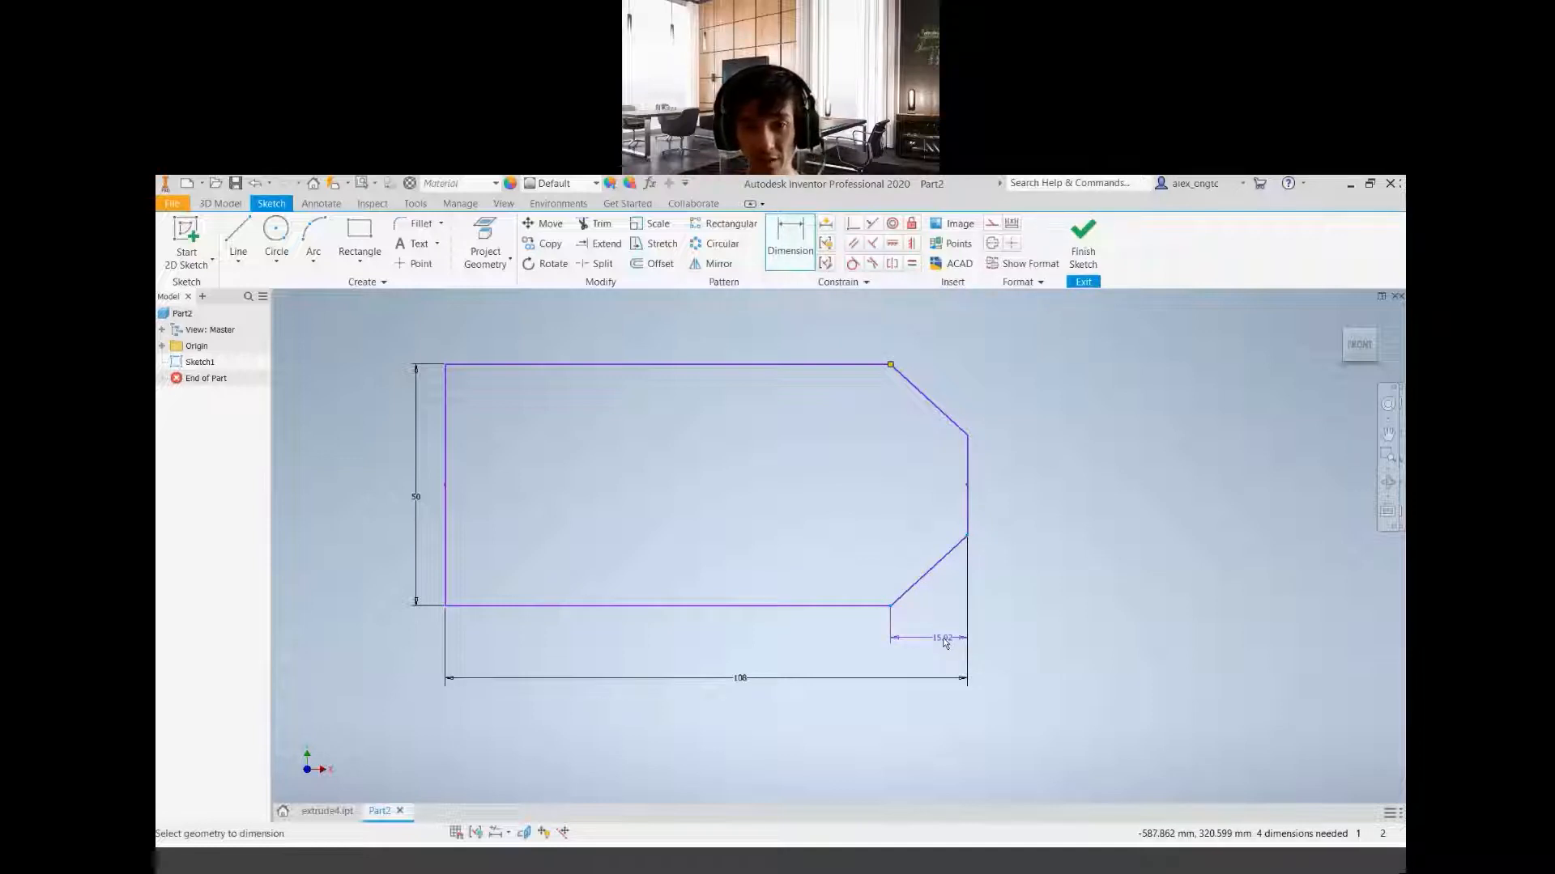
{"action": "key", "text": "Escape"}
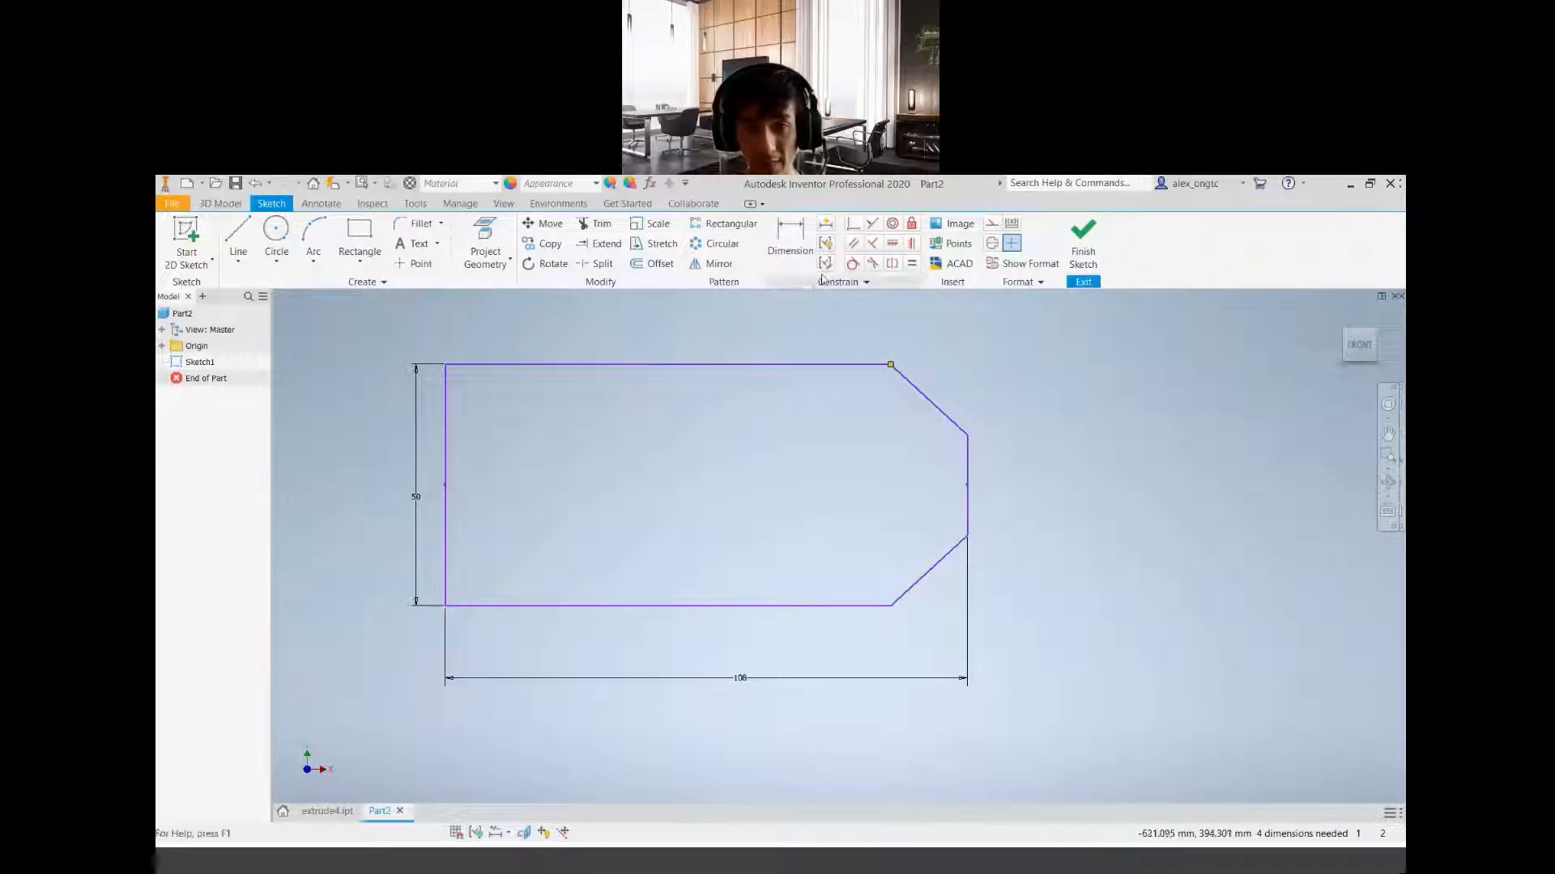
{"action": "left_click", "coordinate": [794, 247]}
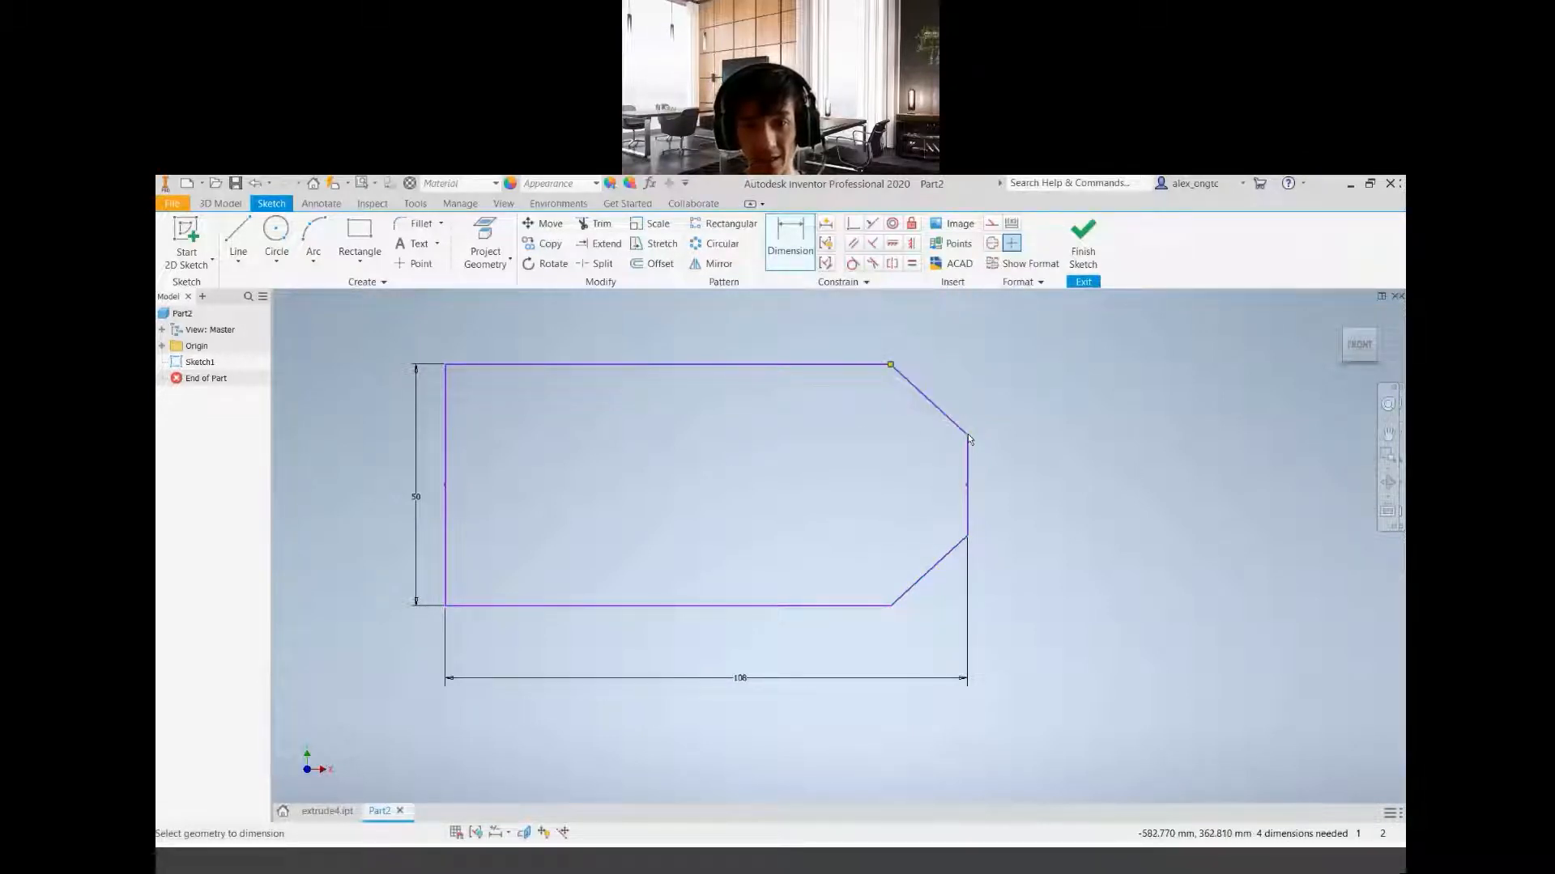
{"action": "left_click", "coordinate": [929, 397]}
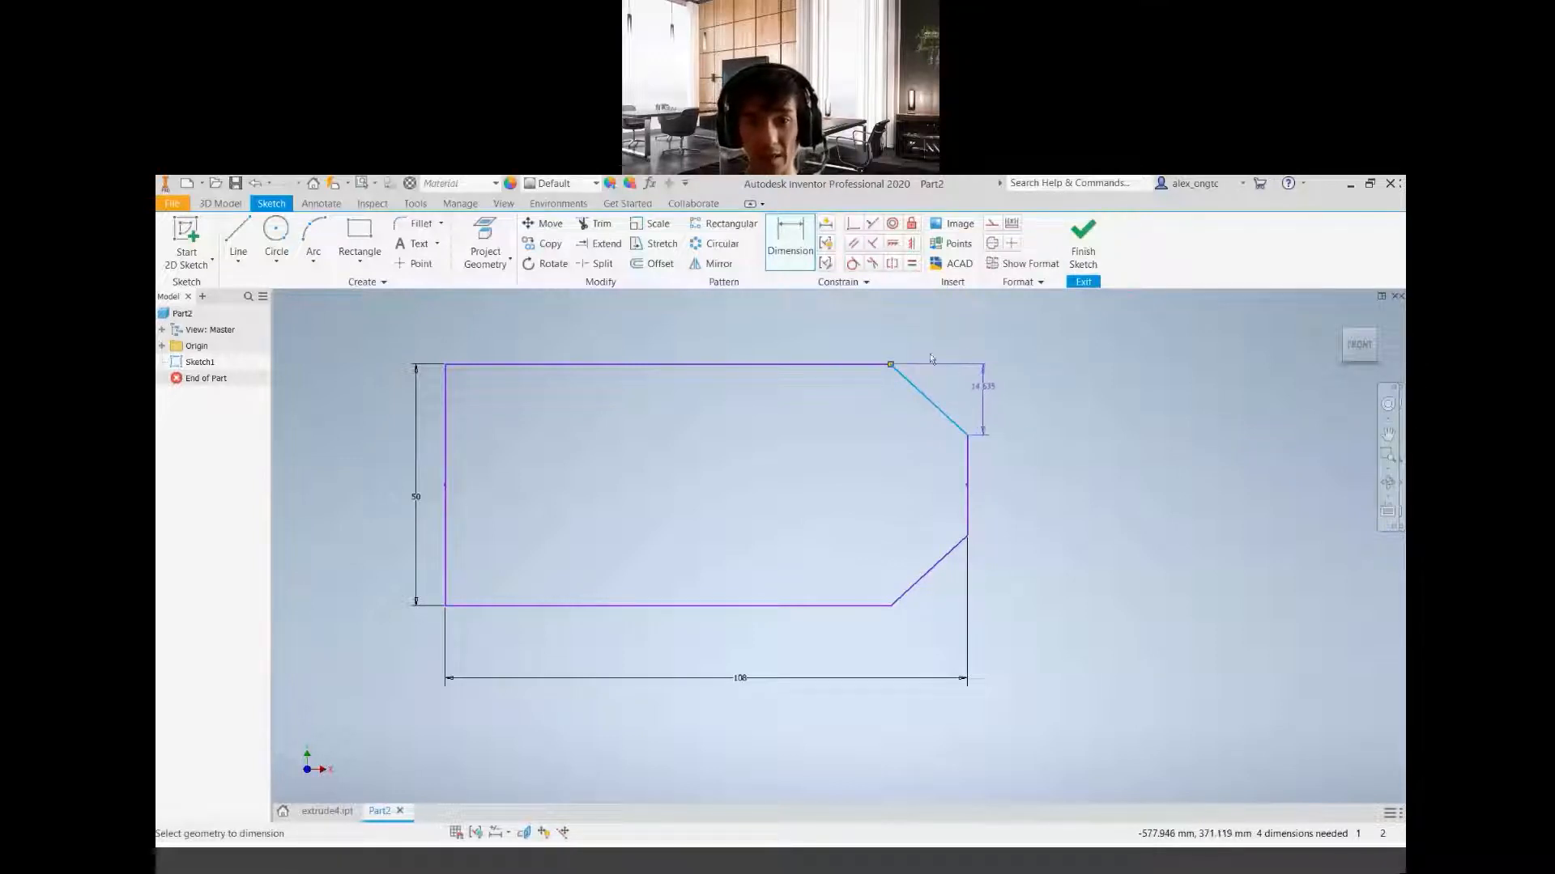
{"action": "key", "text": "Escape"}
{"action": "key", "text": "Escape"}
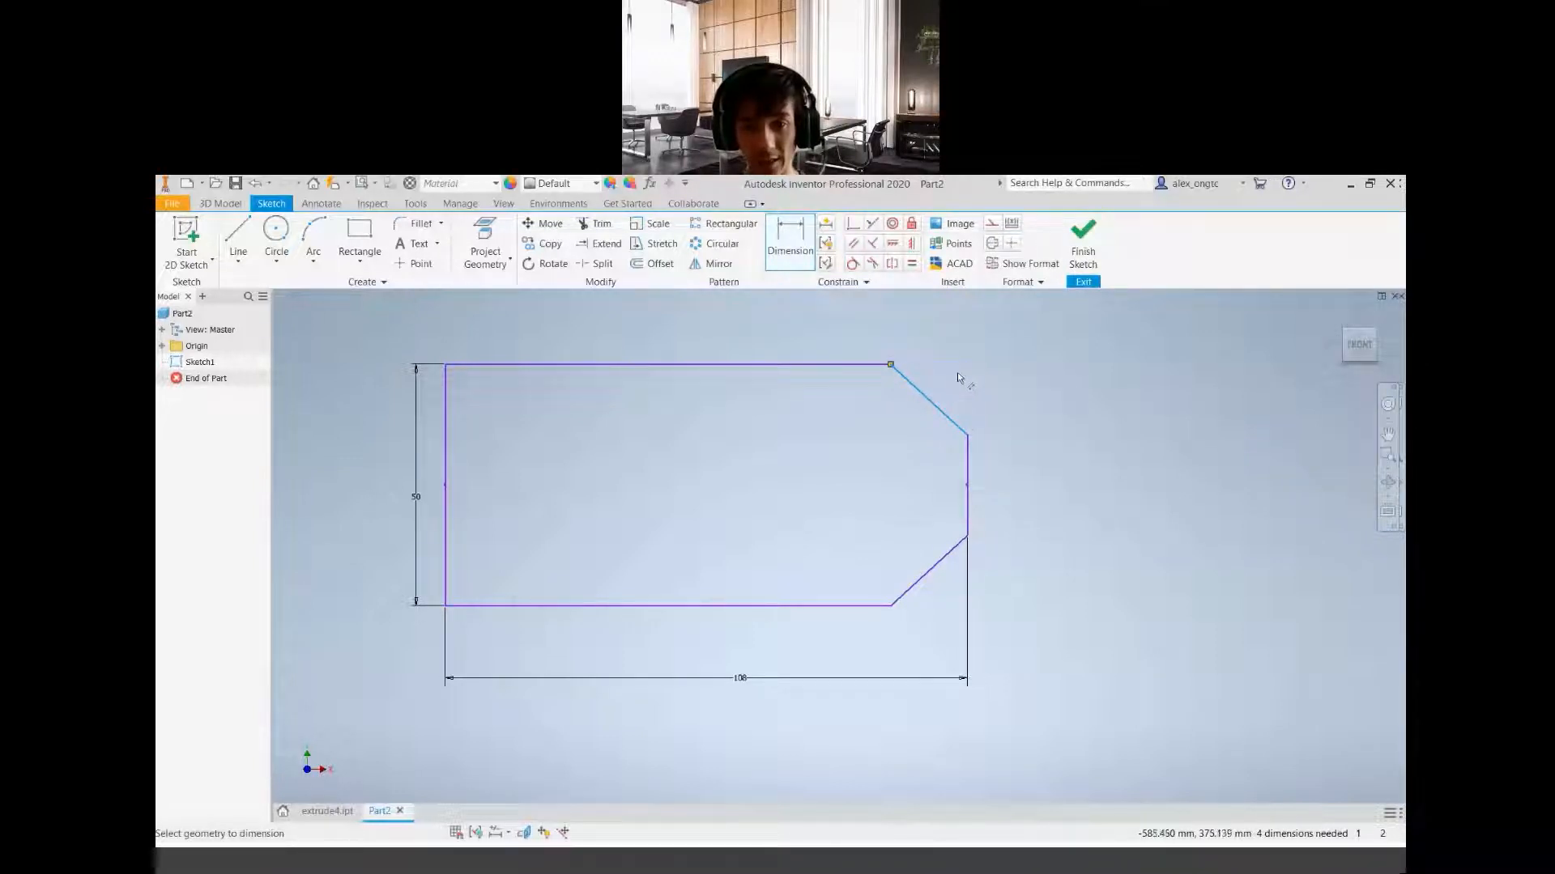
Dimension the horizontal distance from the upper chamfer's start corner to the profile's right vertical edge as 11 mm, placed above the outline
{"action": "left_click", "coordinate": [795, 261]}
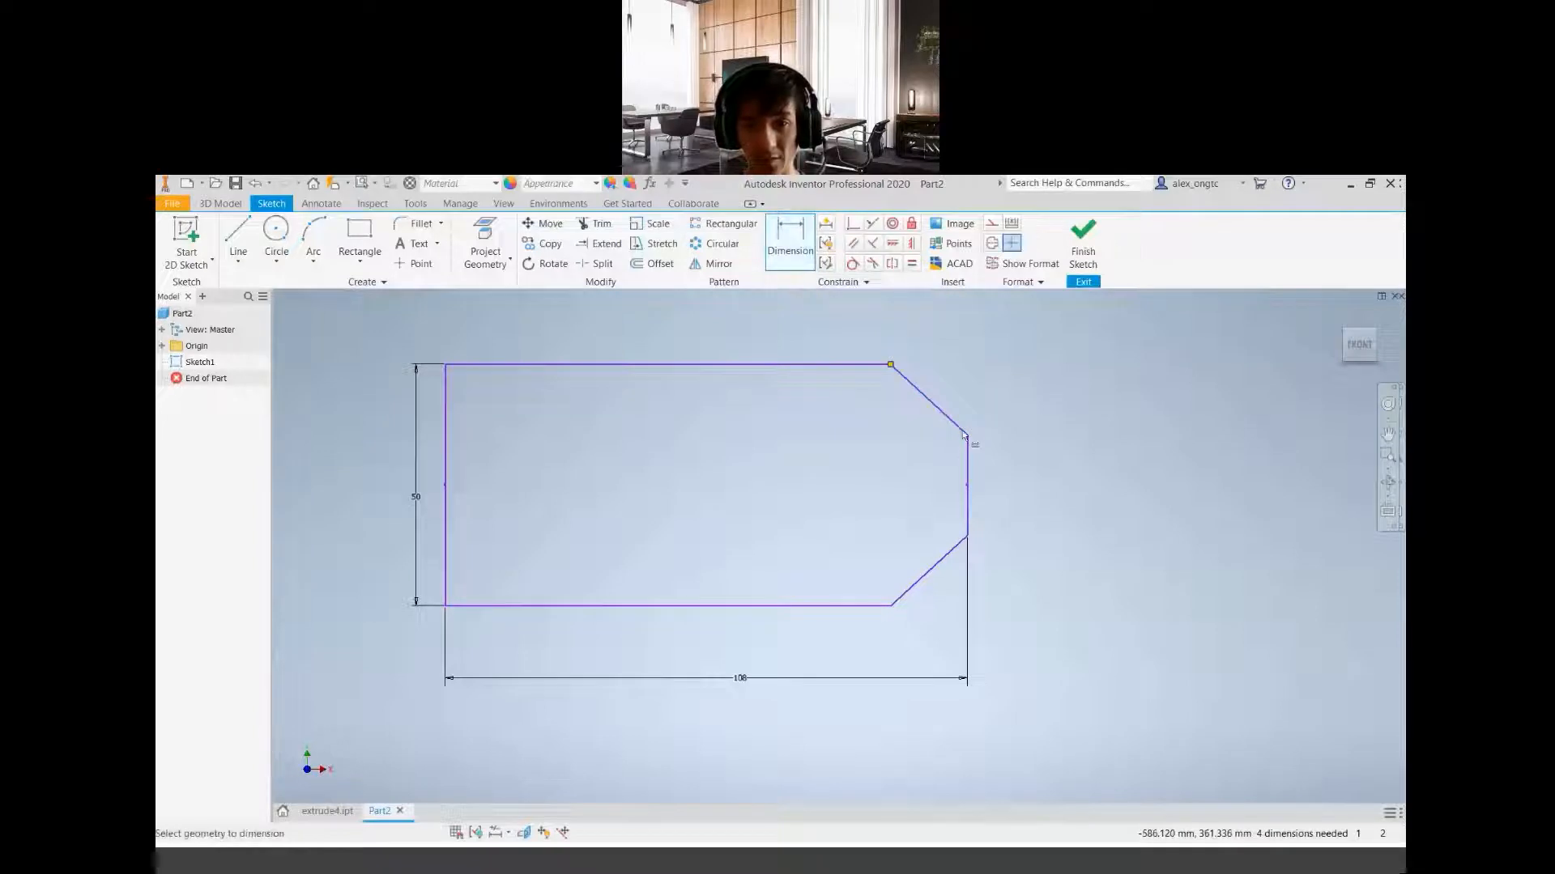
{"action": "left_click", "coordinate": [890, 362]}
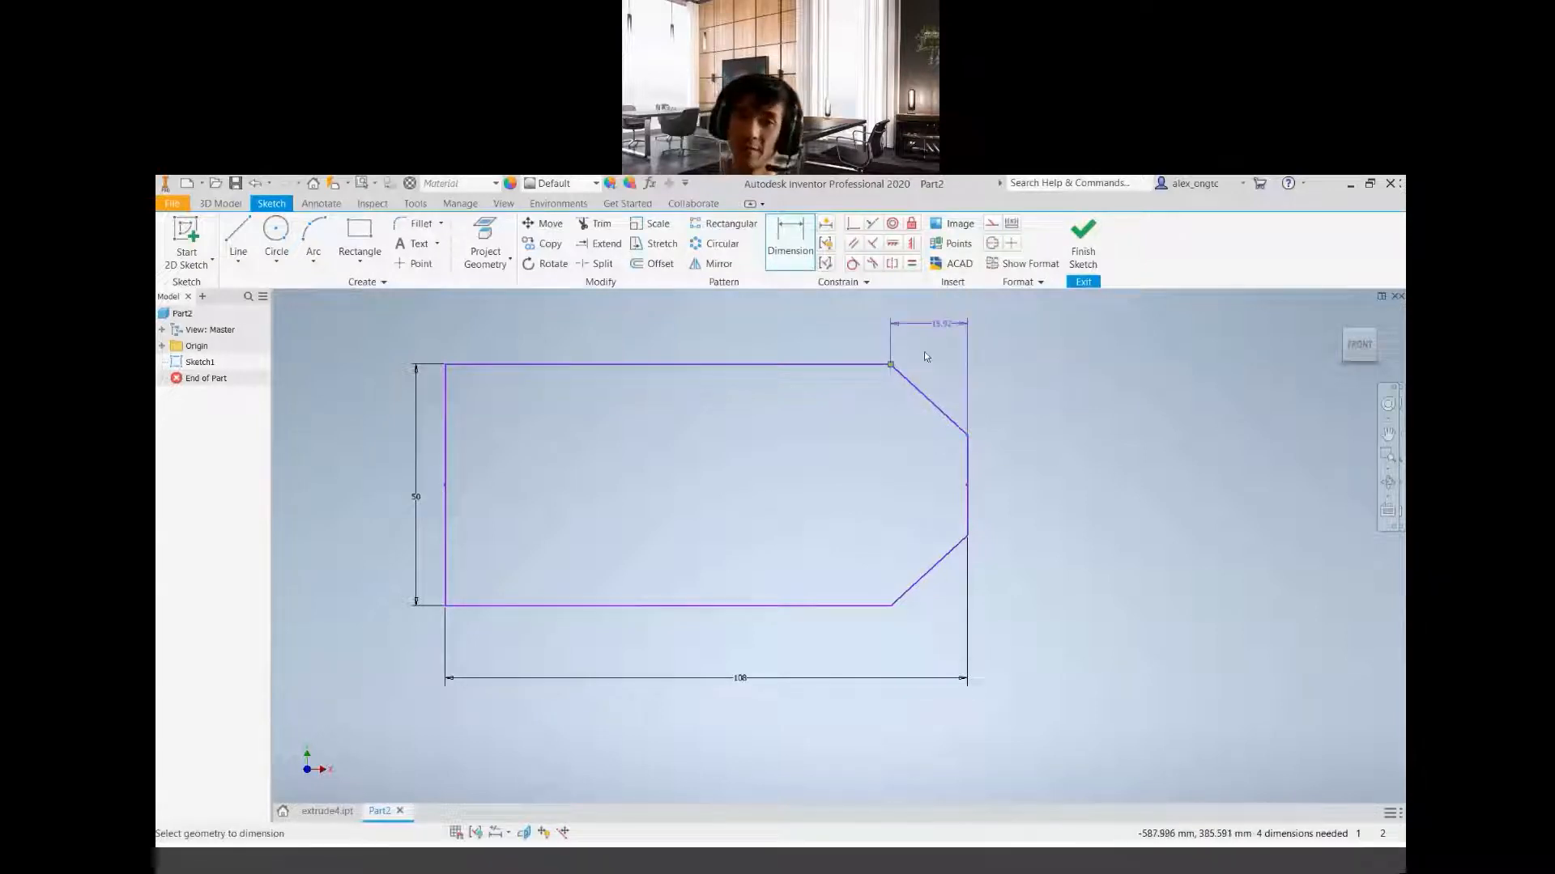
{"action": "left_click", "coordinate": [927, 324]}
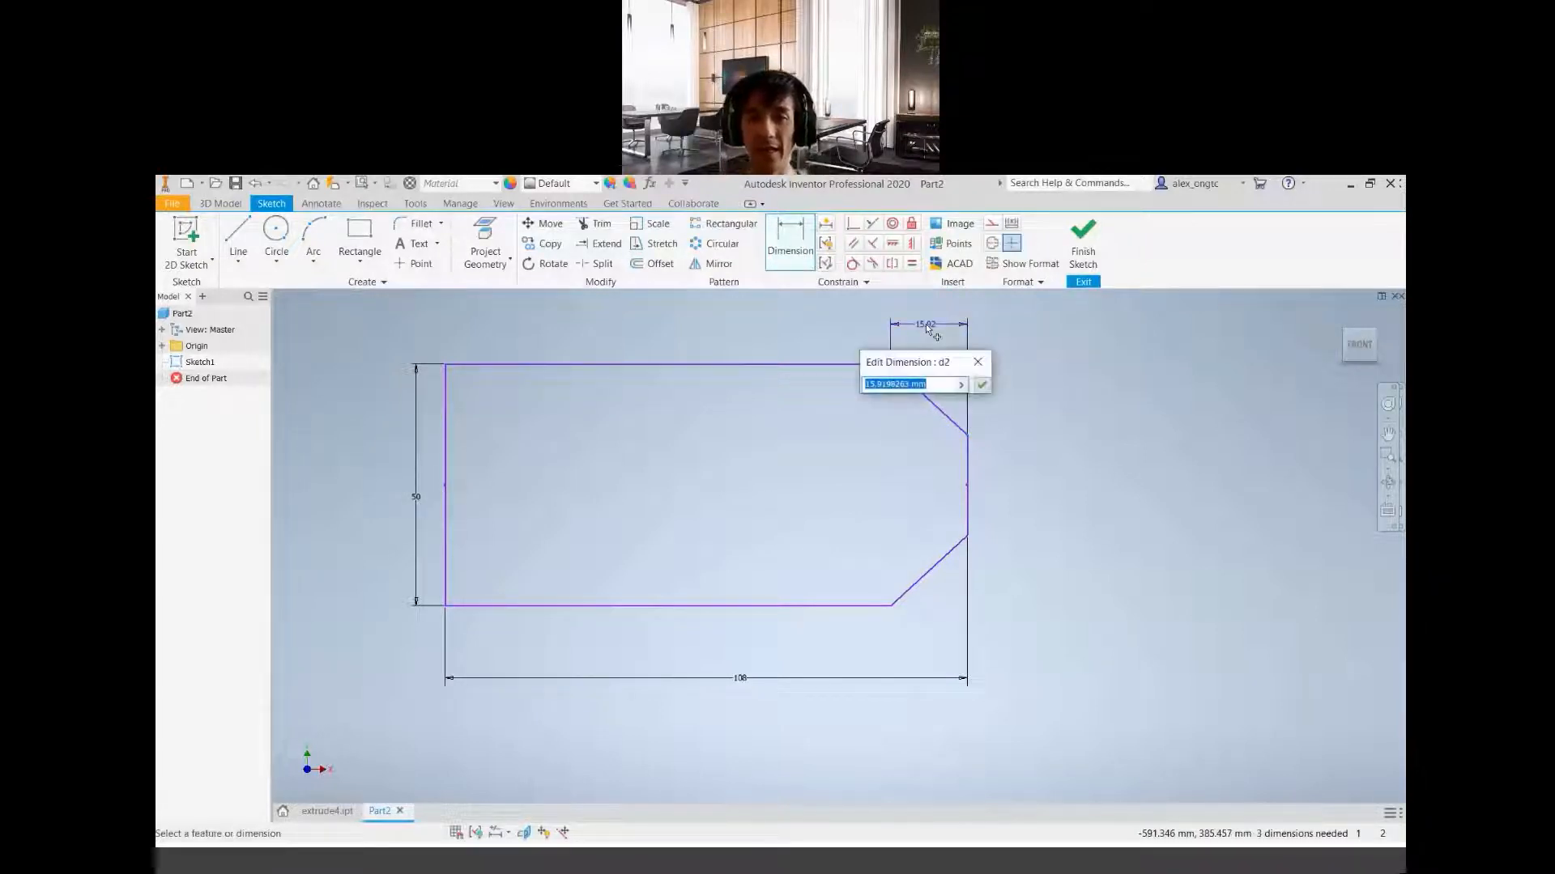
{"action": "type", "text": "11"}
{"action": "key", "text": "Return"}
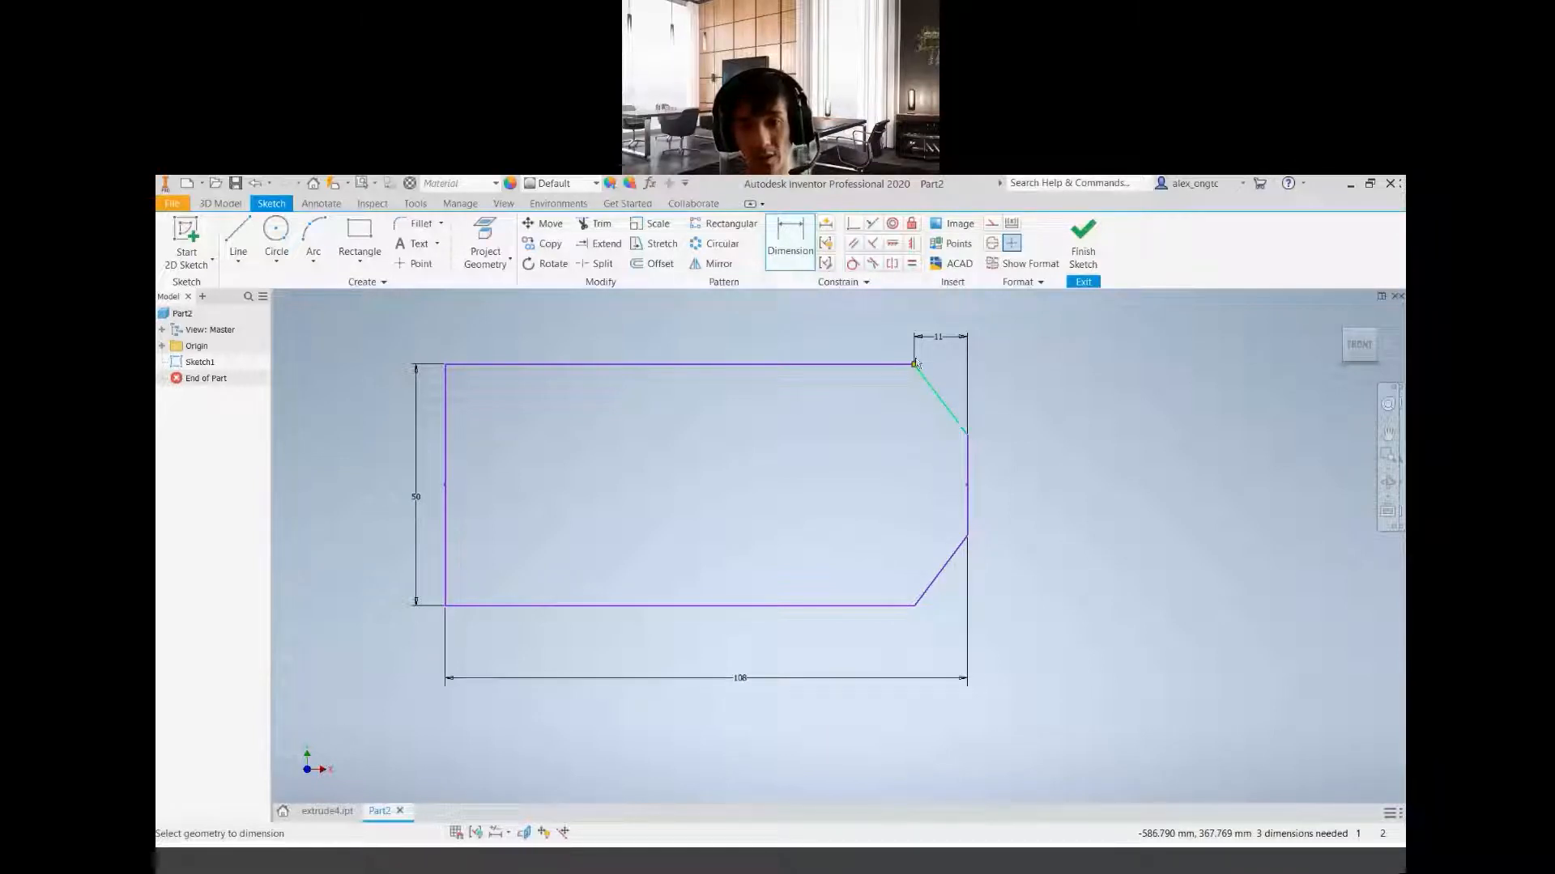
Dimension the angle between the upper chamfer line and the profile's right vertical edge as 30 degrees
{"action": "left_click", "coordinate": [947, 410]}
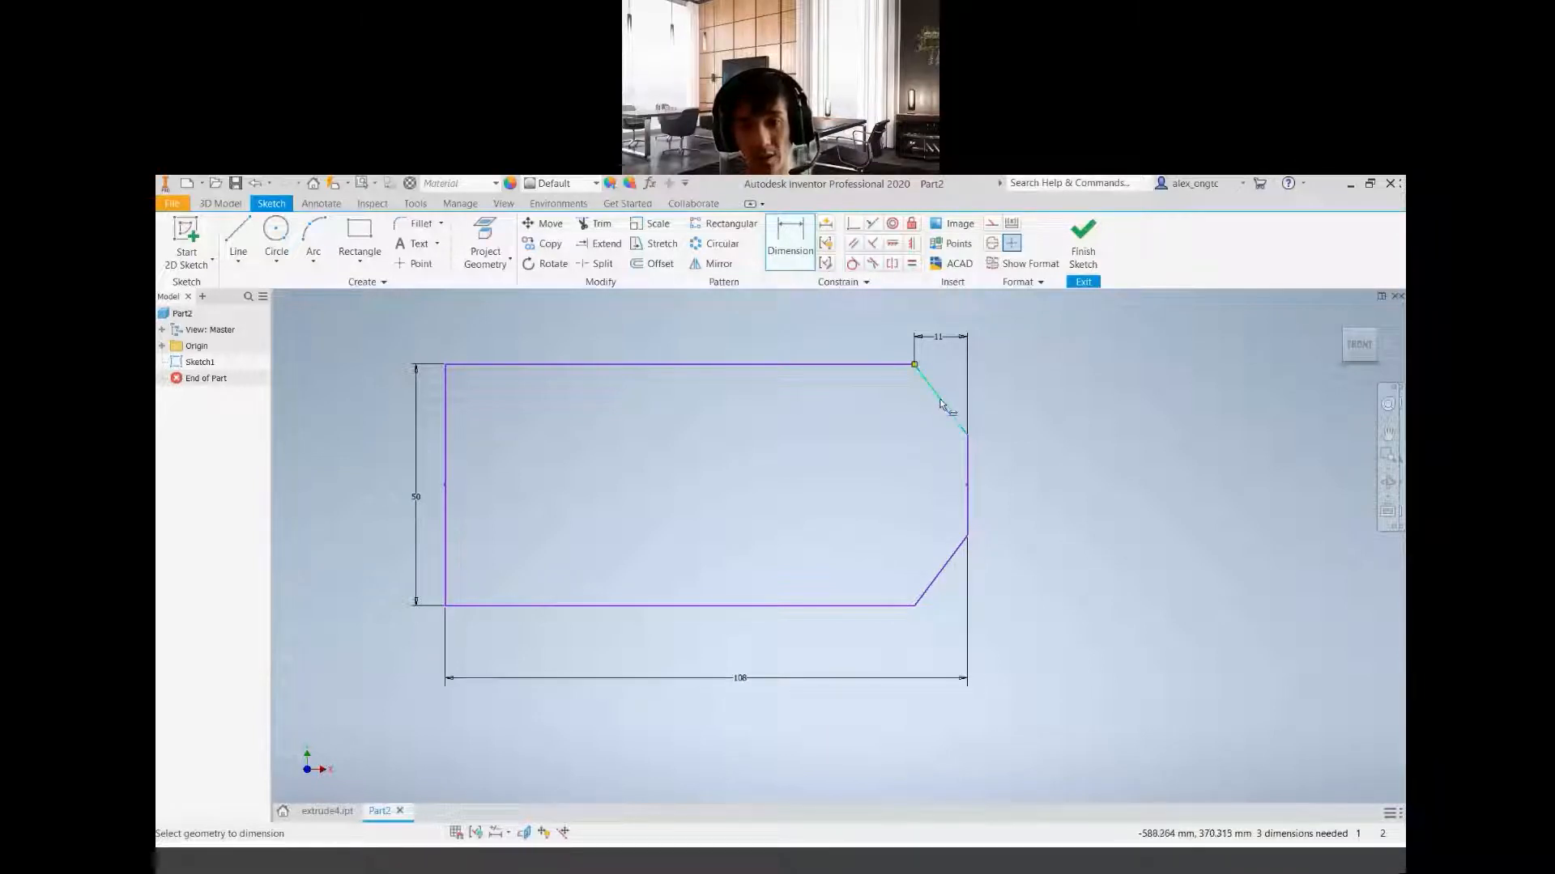
{"action": "left_click", "coordinate": [968, 470]}
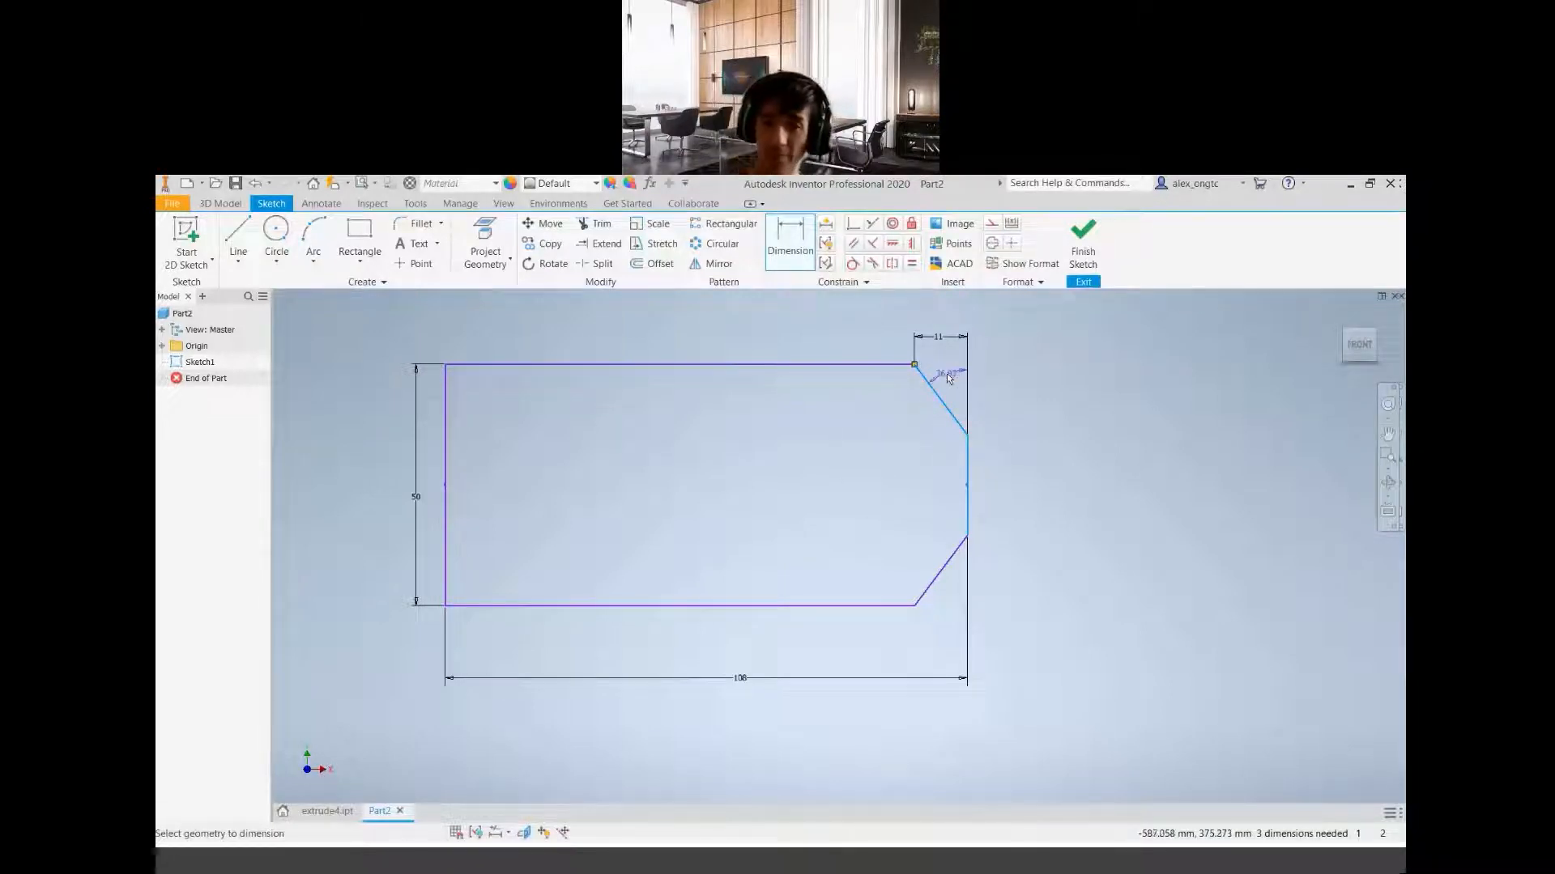
{"action": "left_click", "coordinate": [945, 373]}
{"action": "type", "text": "30"}
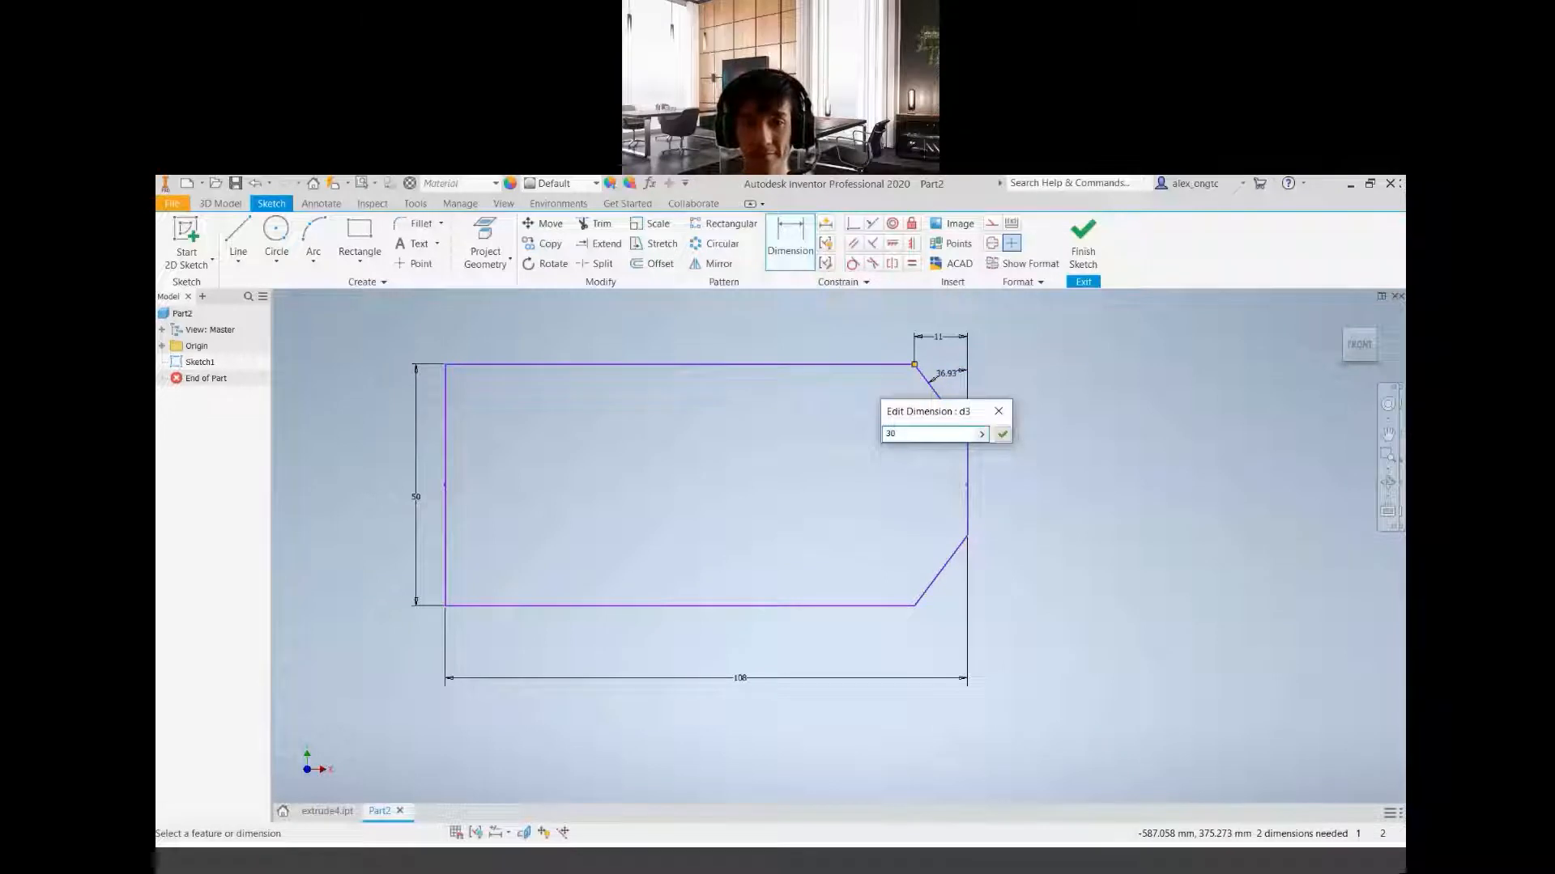
{"action": "key", "text": "Return"}
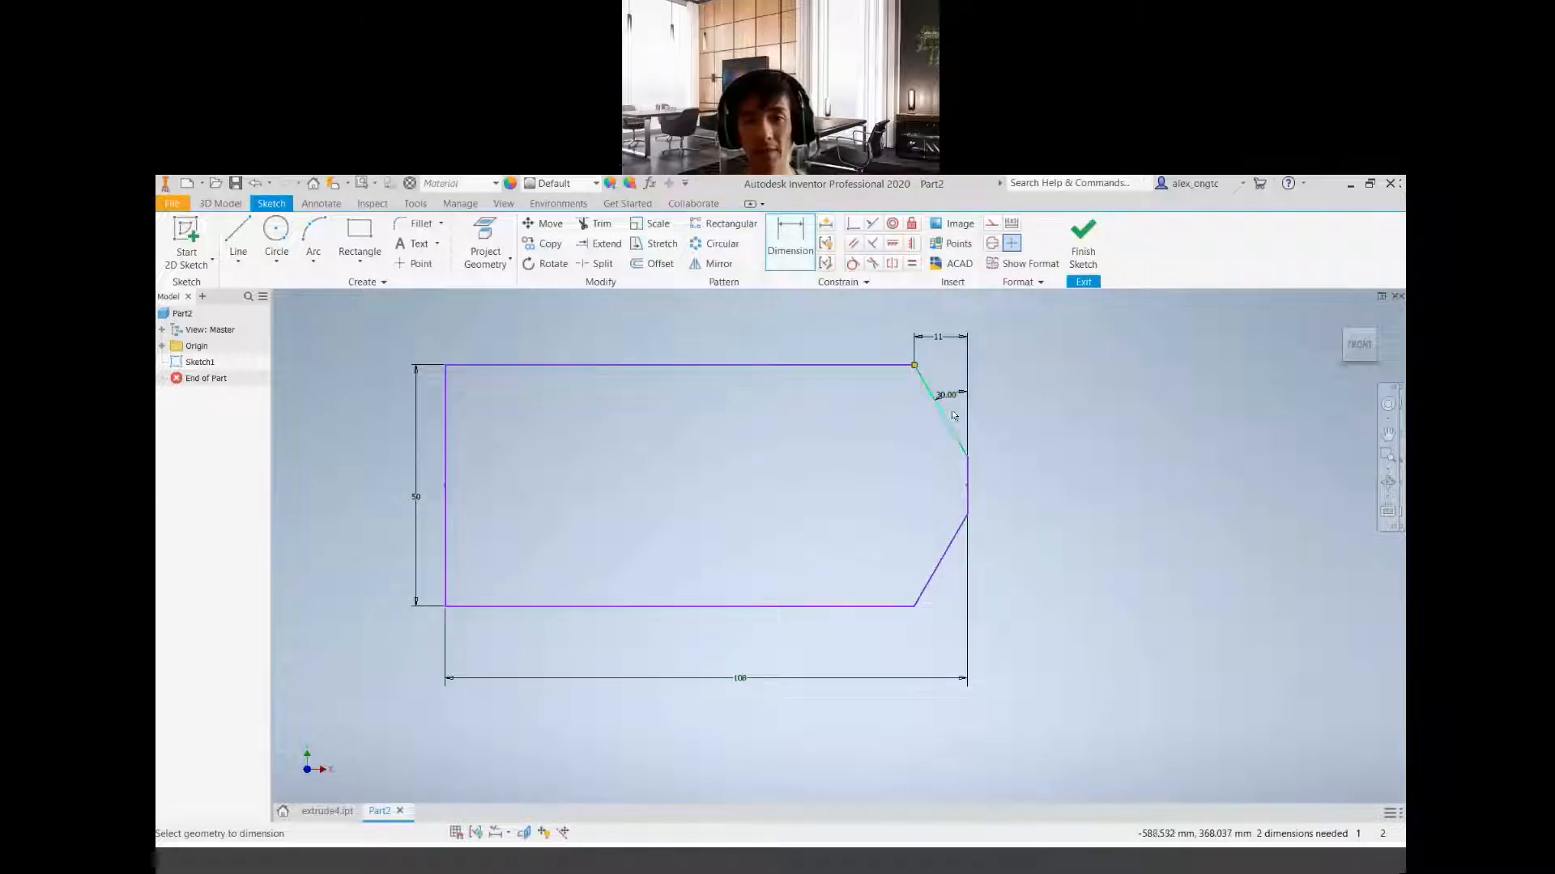
Delete the angle dimension at the upper chamfer
{"action": "mouse_move", "coordinate": [1027, 399]}
{"action": "middle_mouse_down"}
{"action": "mouse_move", "coordinate": [975, 472]}
{"action": "mouse_move", "coordinate": [1018, 458]}
{"action": "middle_mouse_up"}
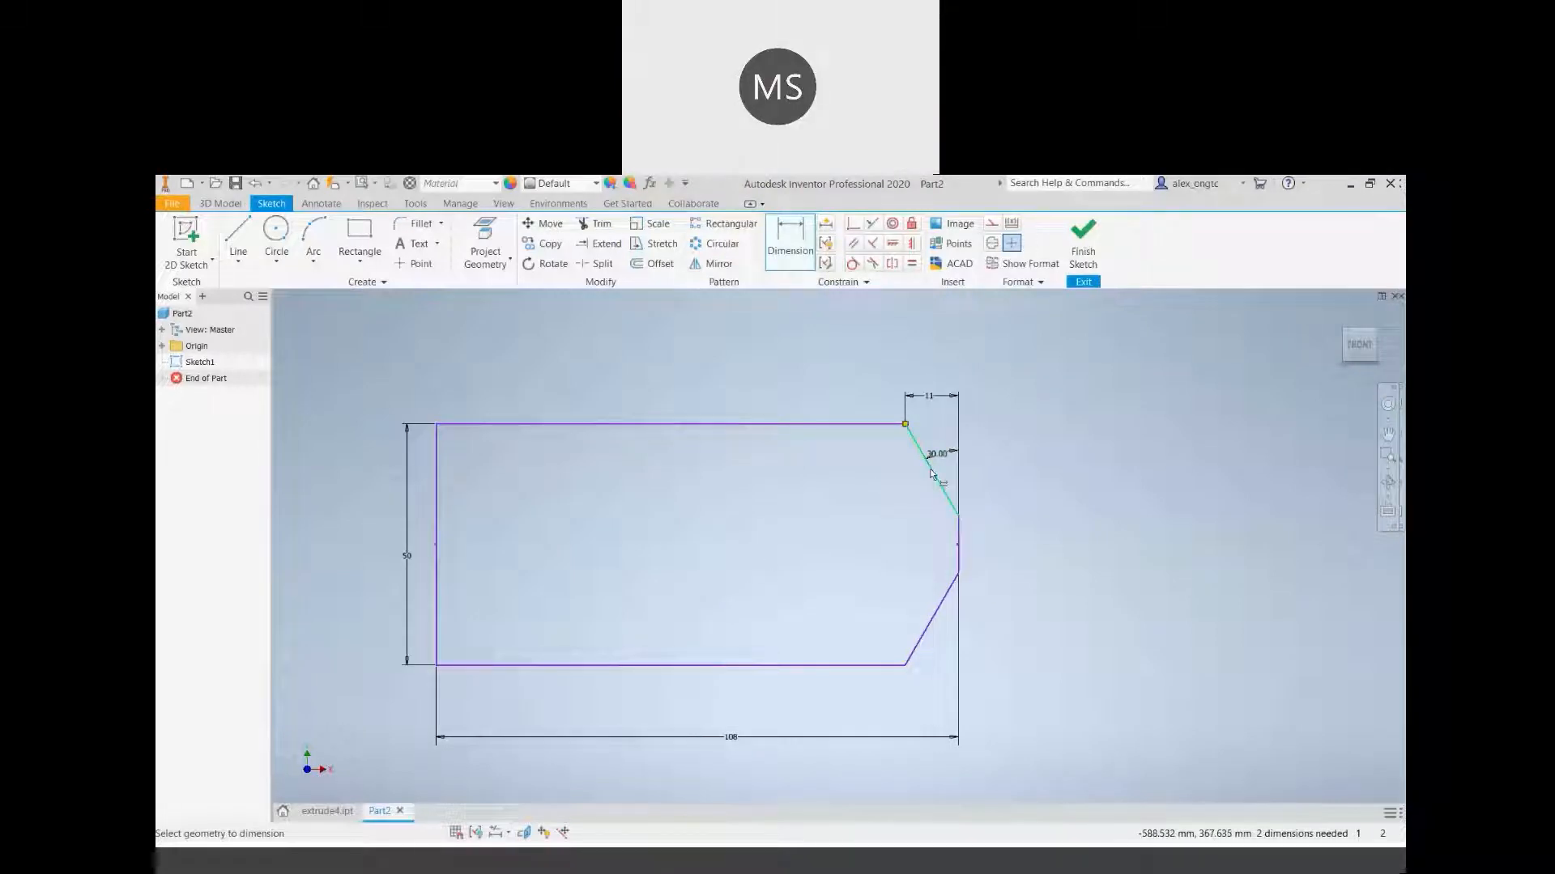
{"action": "key", "text": "Escape"}
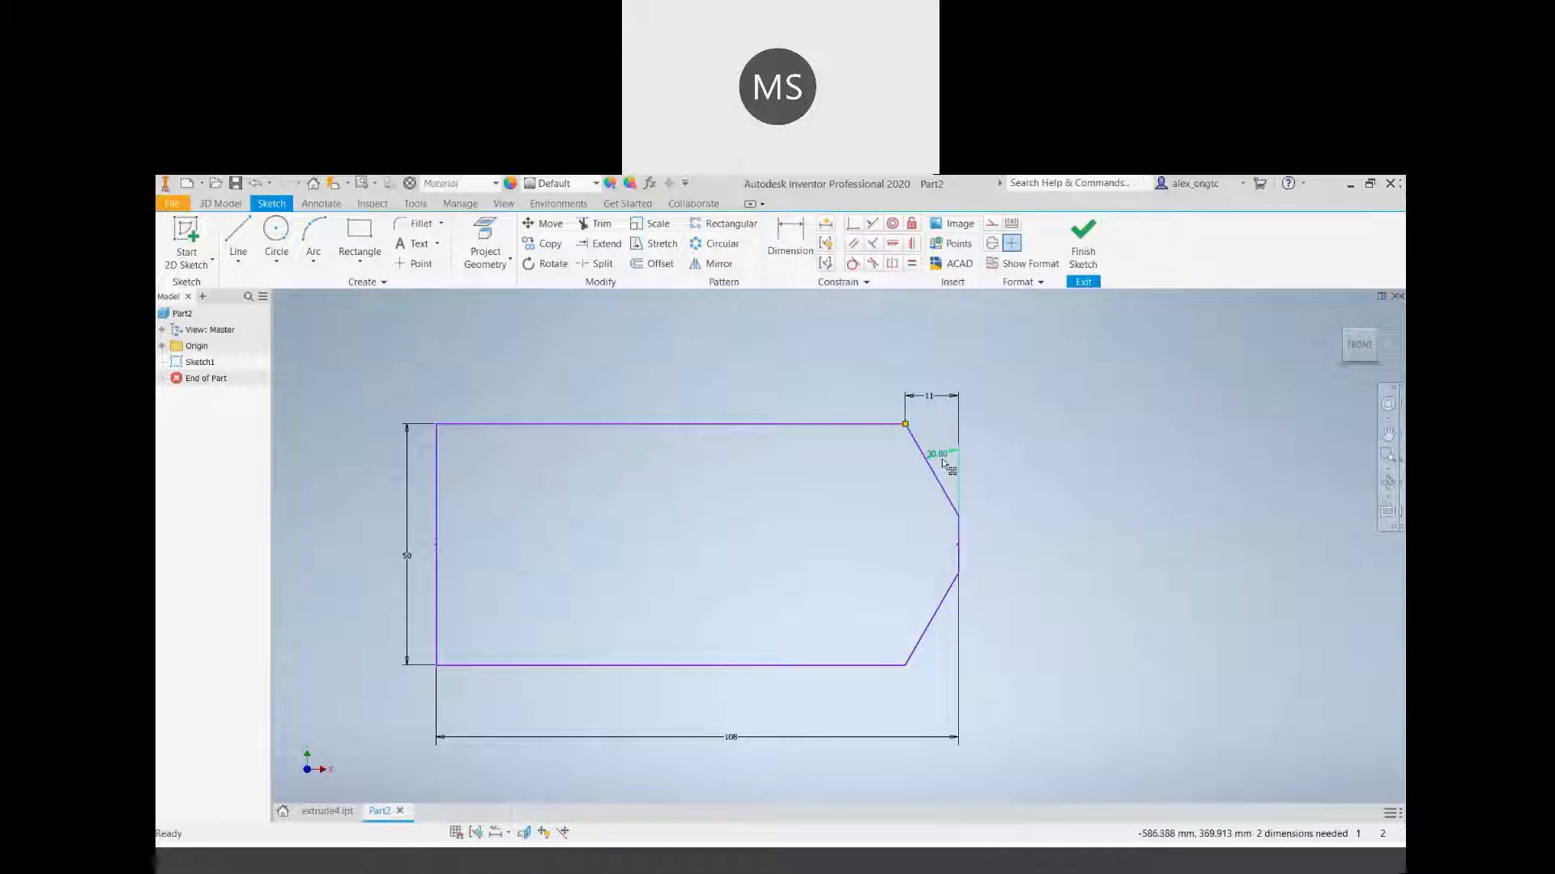
{"action": "left_click", "coordinate": [938, 454]}
{"action": "key", "text": "Delete"}
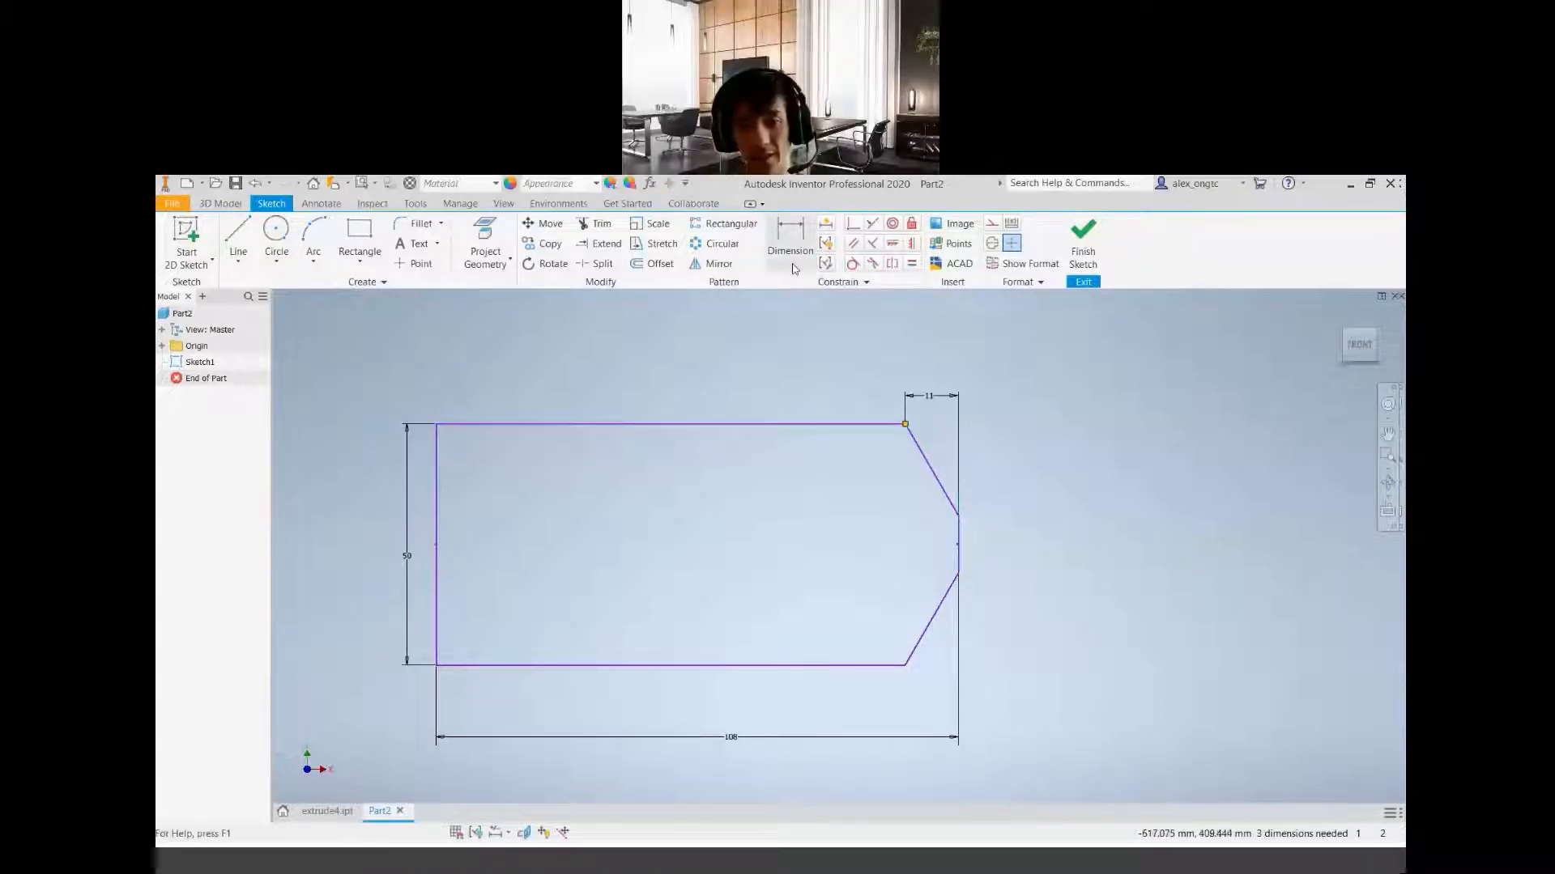
Dimension the outside angle between the lower chamfer line and the profile's right vertical edge as 30 degrees
{"action": "left_click", "coordinate": [793, 267]}
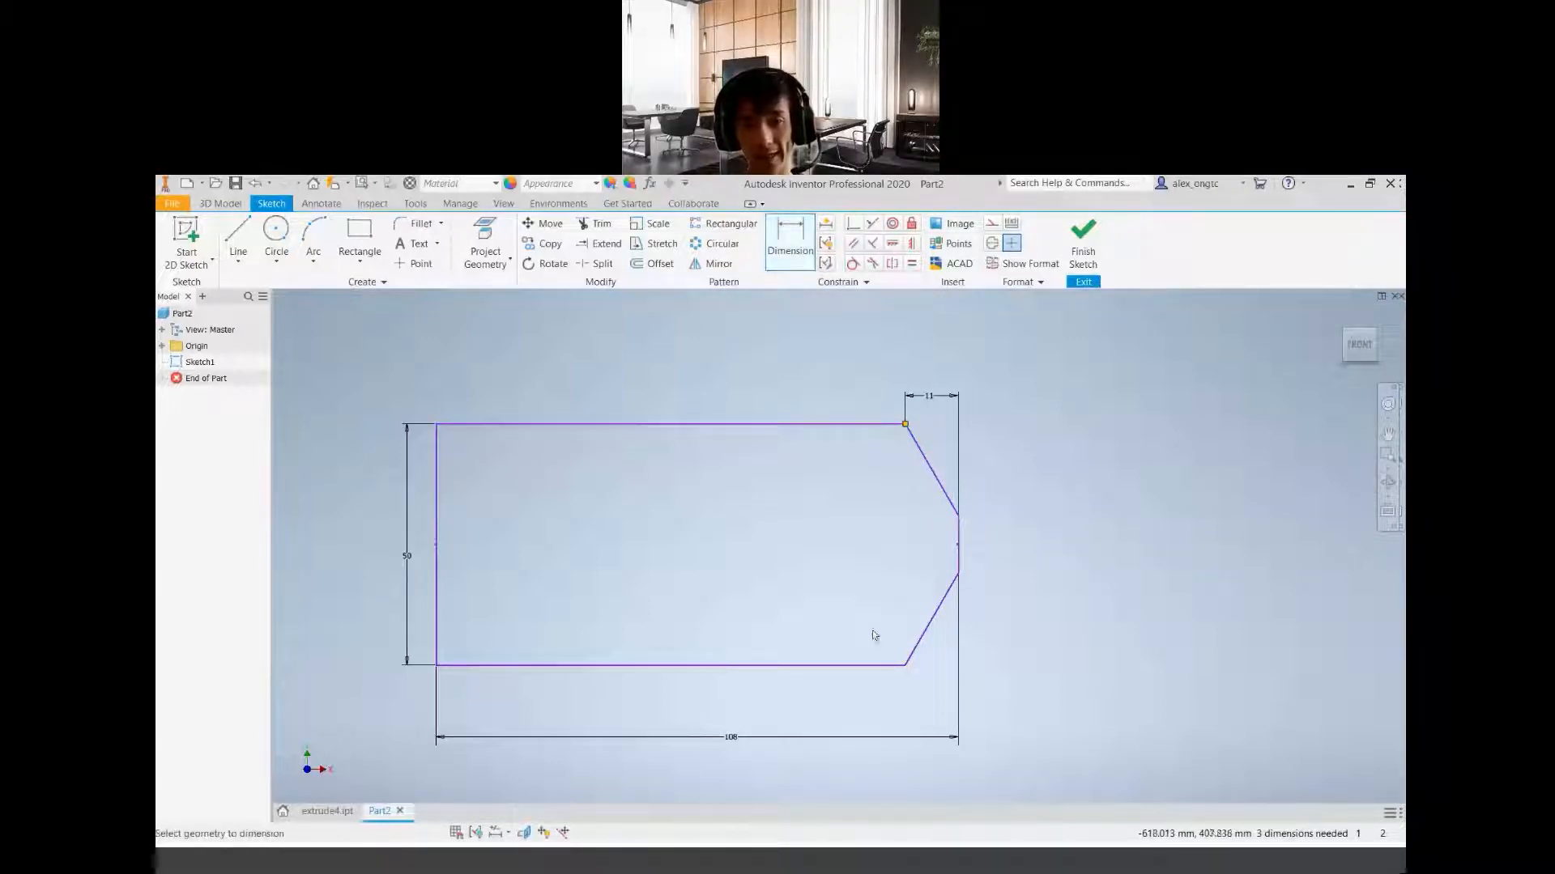
{"action": "left_click", "coordinate": [936, 614]}
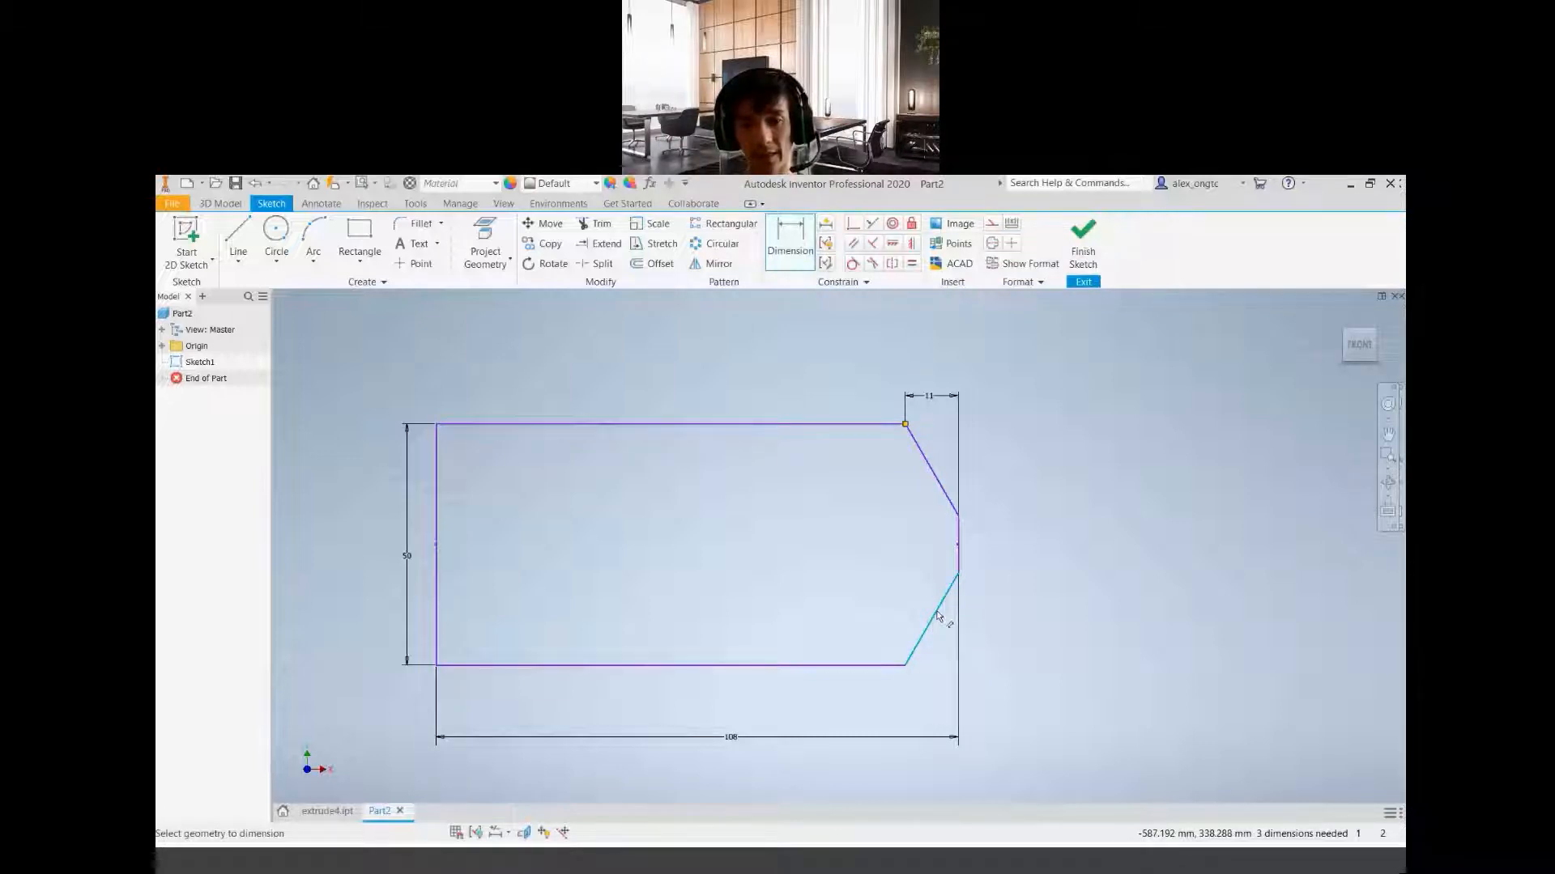
{"action": "left_click", "coordinate": [957, 551]}
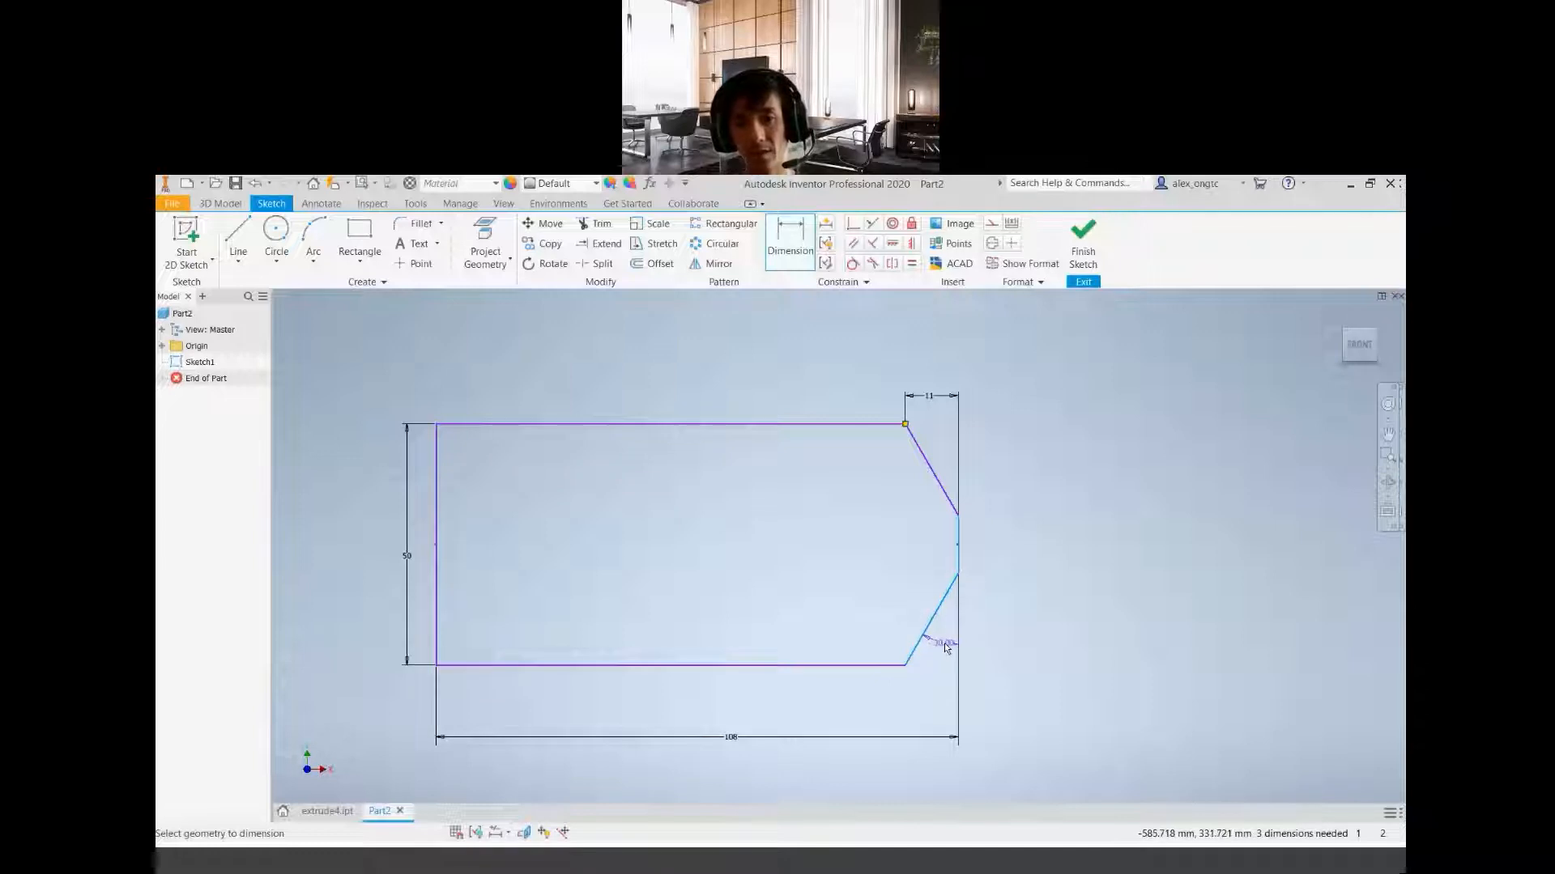
{"action": "left_click", "coordinate": [944, 643]}
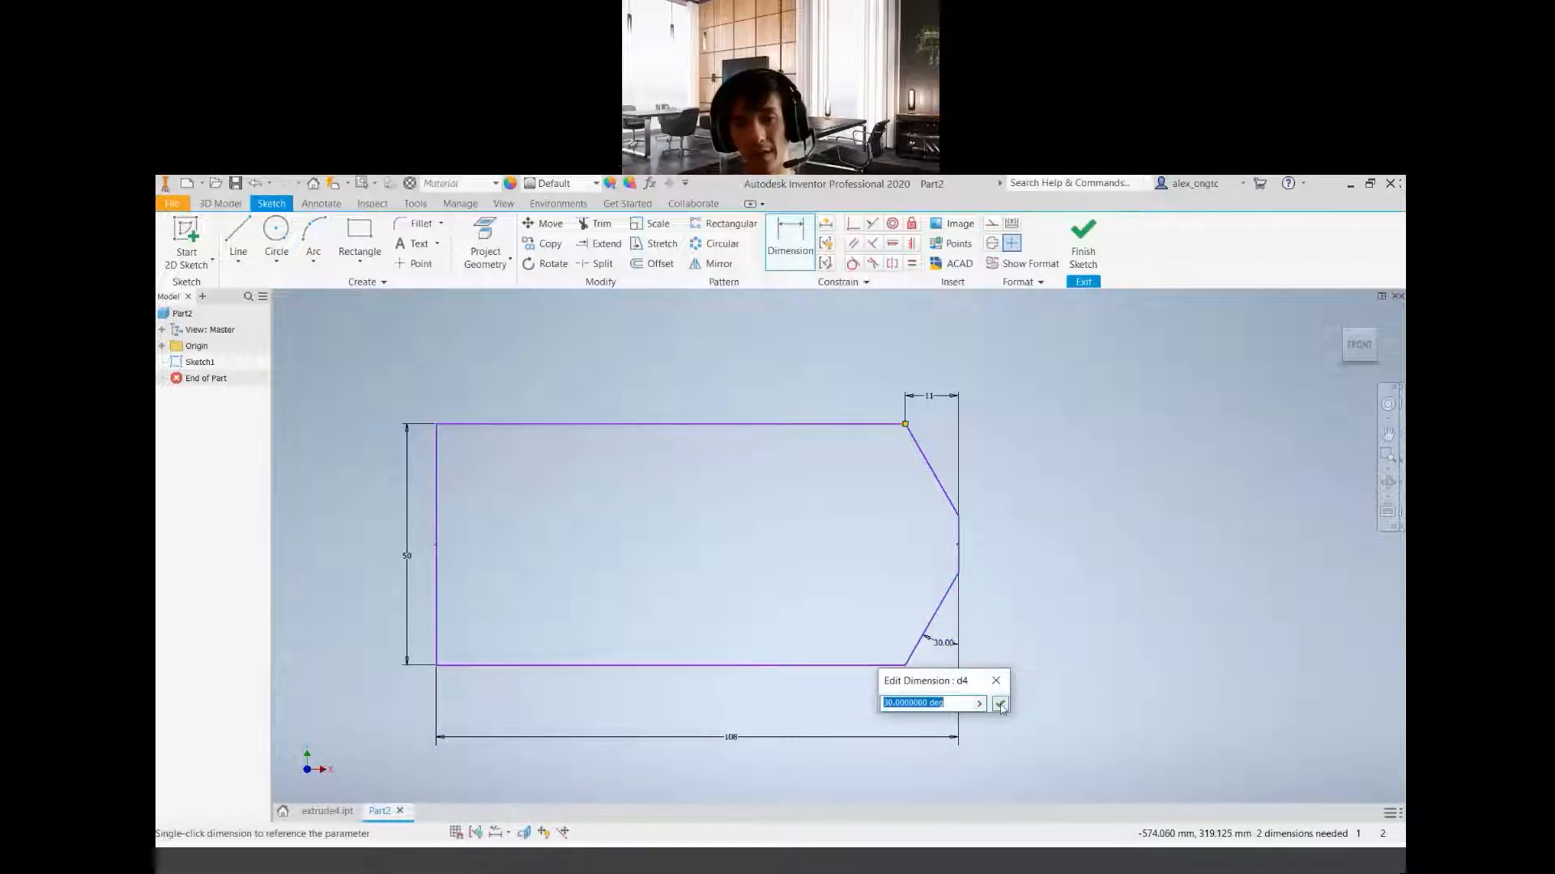
{"action": "left_click", "coordinate": [1001, 704]}
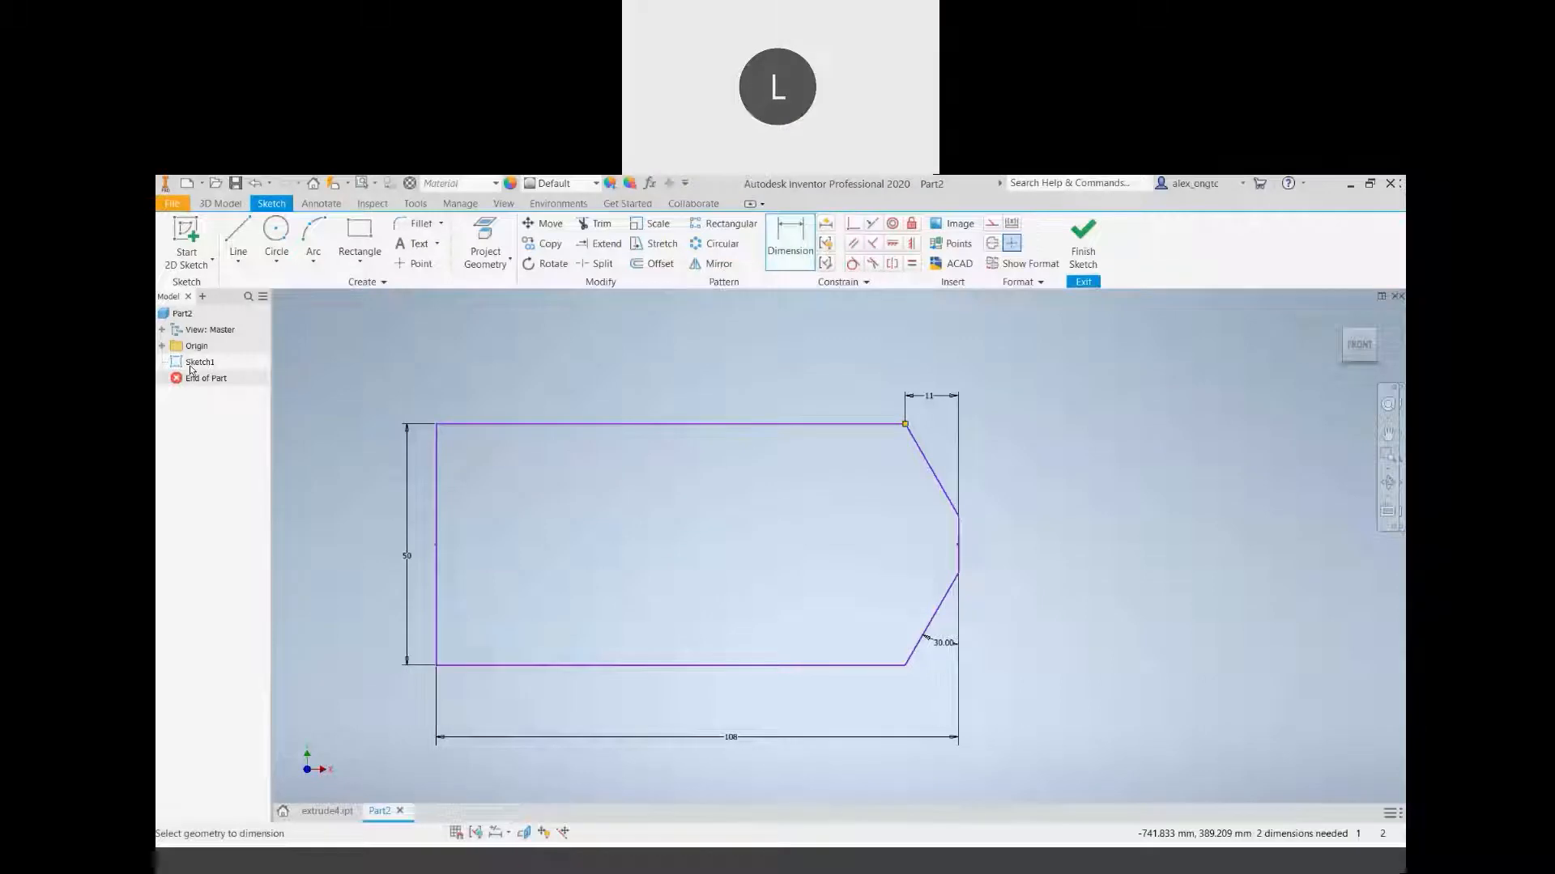
Remove the angle dimension from the lower chamfer
{"action": "double_click", "coordinate": [940, 643]}
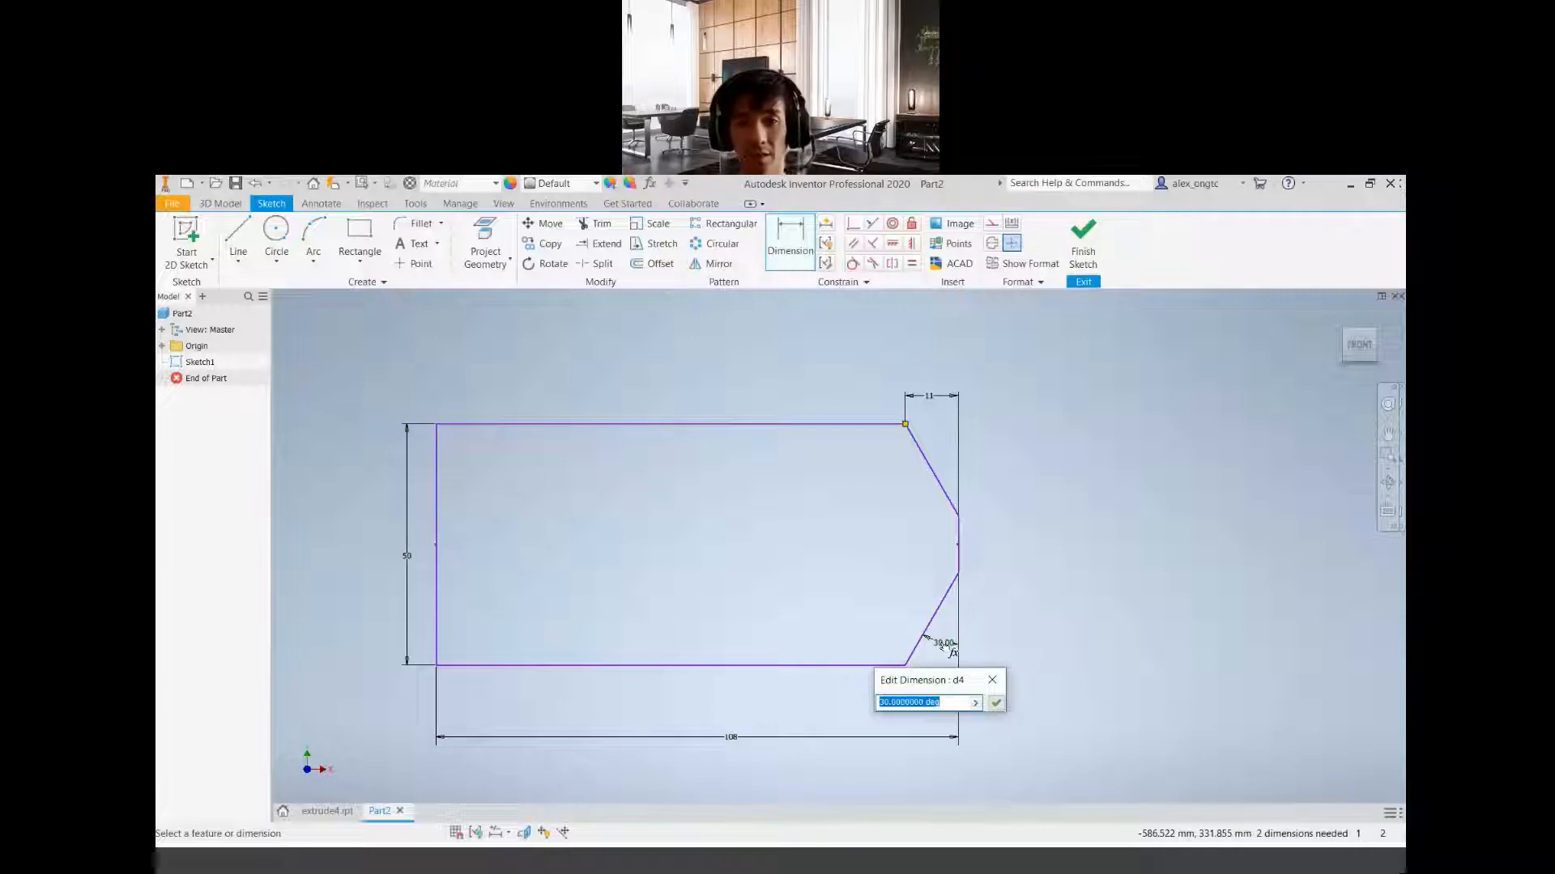
{"action": "key", "text": "Escape"}
{"action": "key", "text": "Escape"}
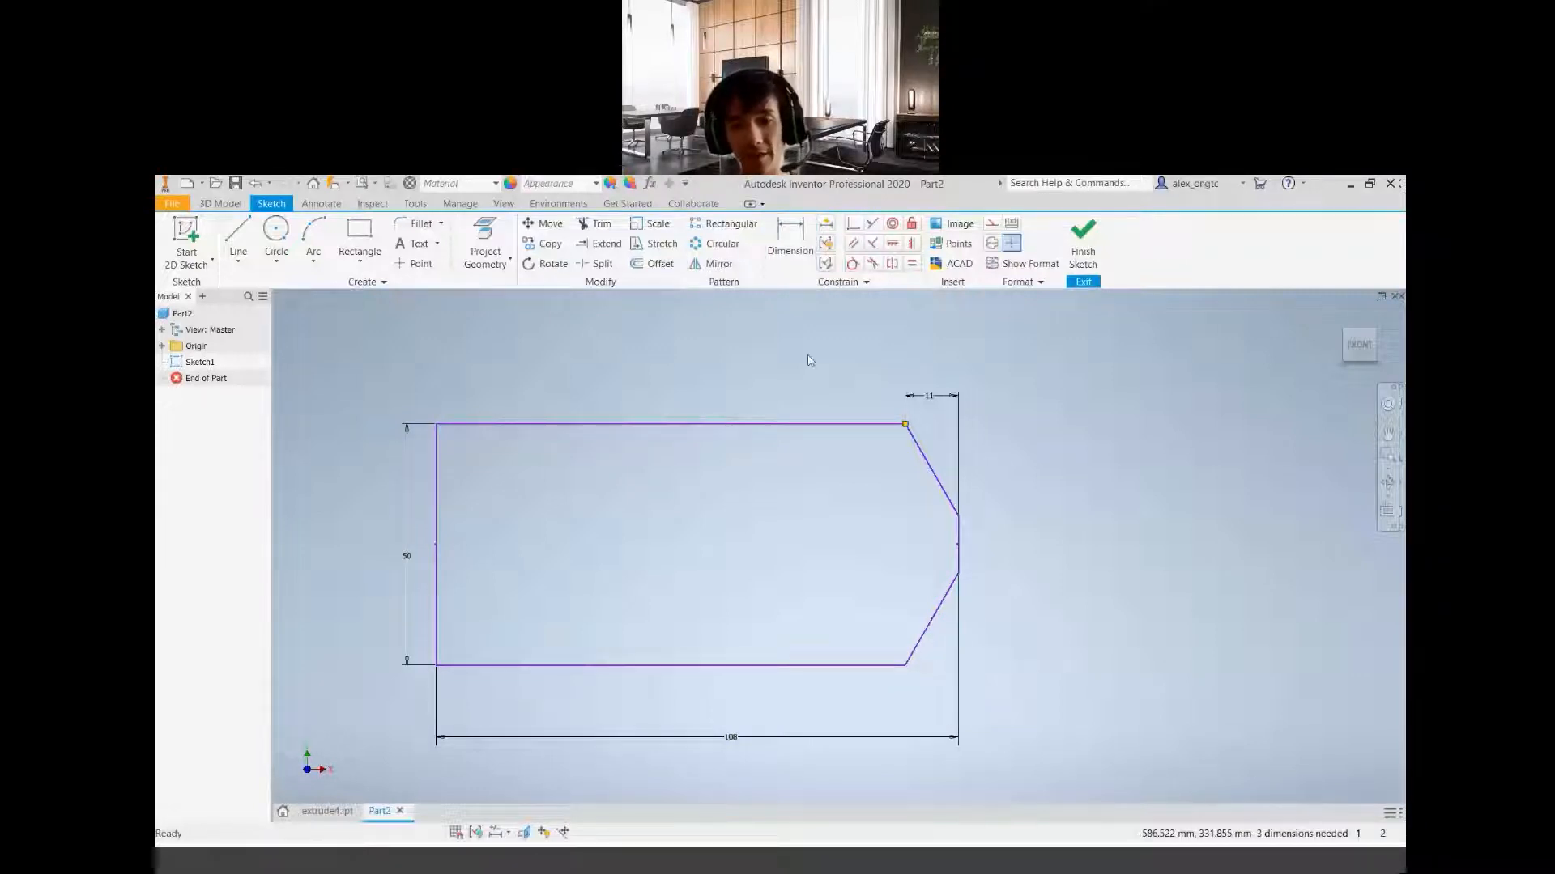
Add a 30-degree angle dimension between the right vertical edge and the upper chamfer line, placed outside the outline
{"action": "left_click", "coordinate": [793, 239]}
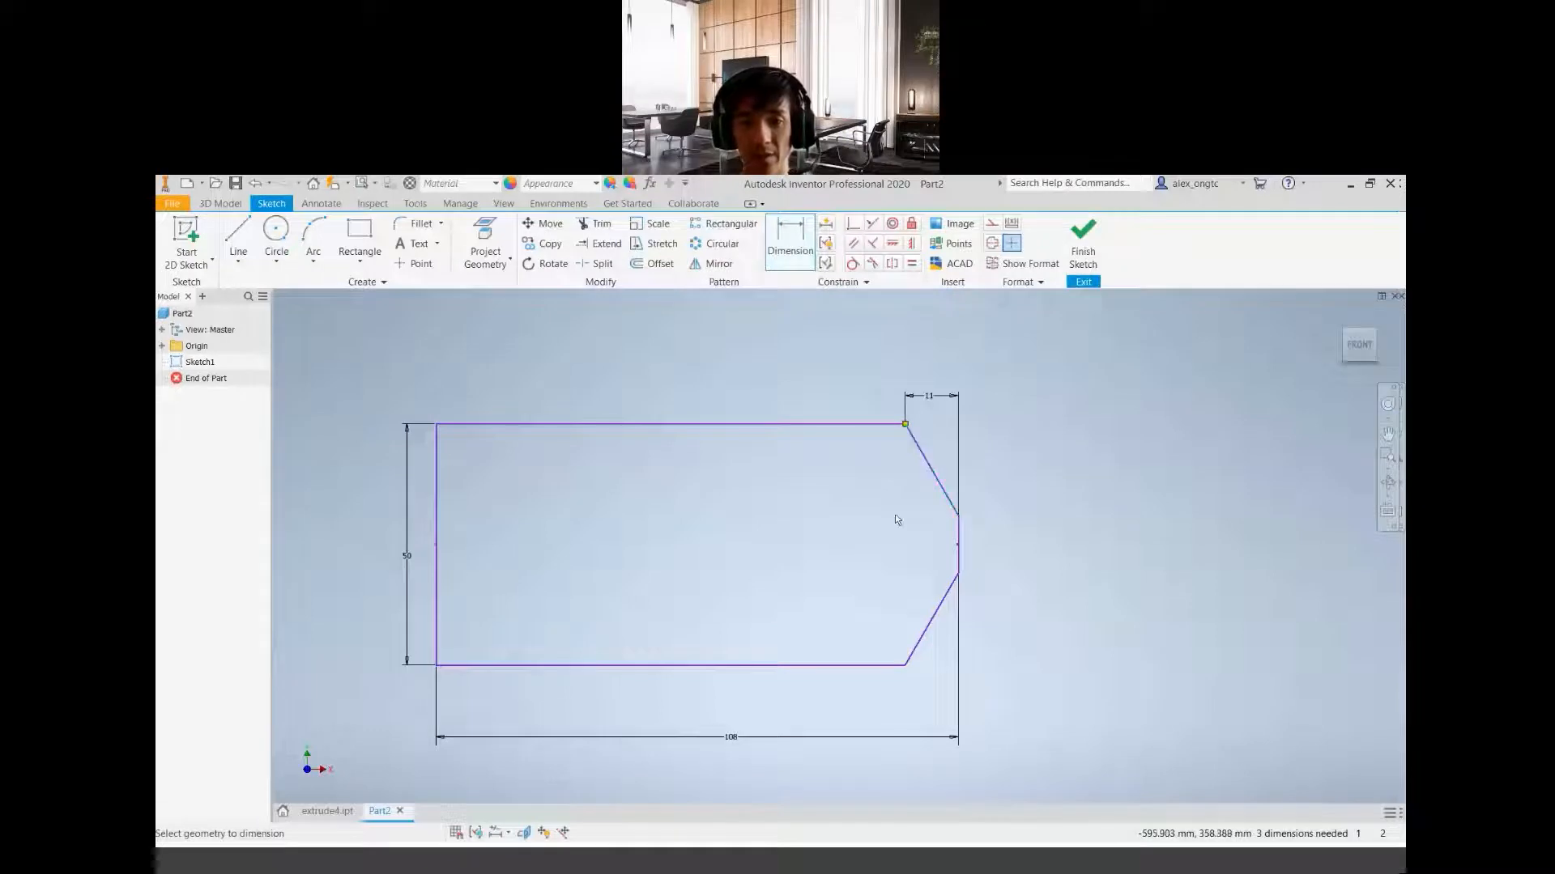
{"action": "left_click", "coordinate": [960, 536]}
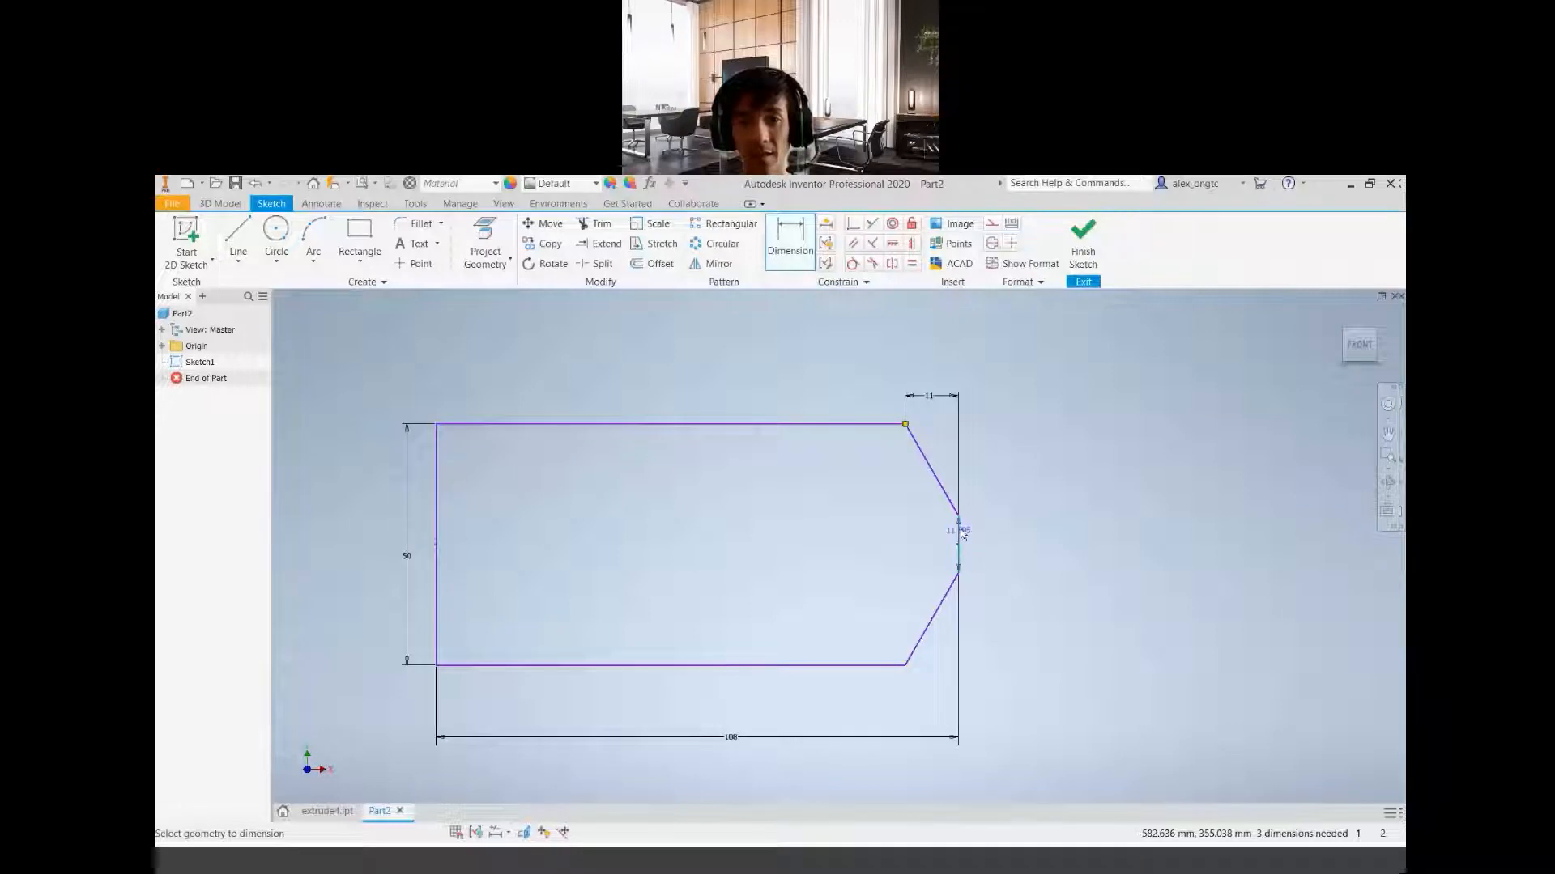
{"action": "left_click", "coordinate": [922, 456]}
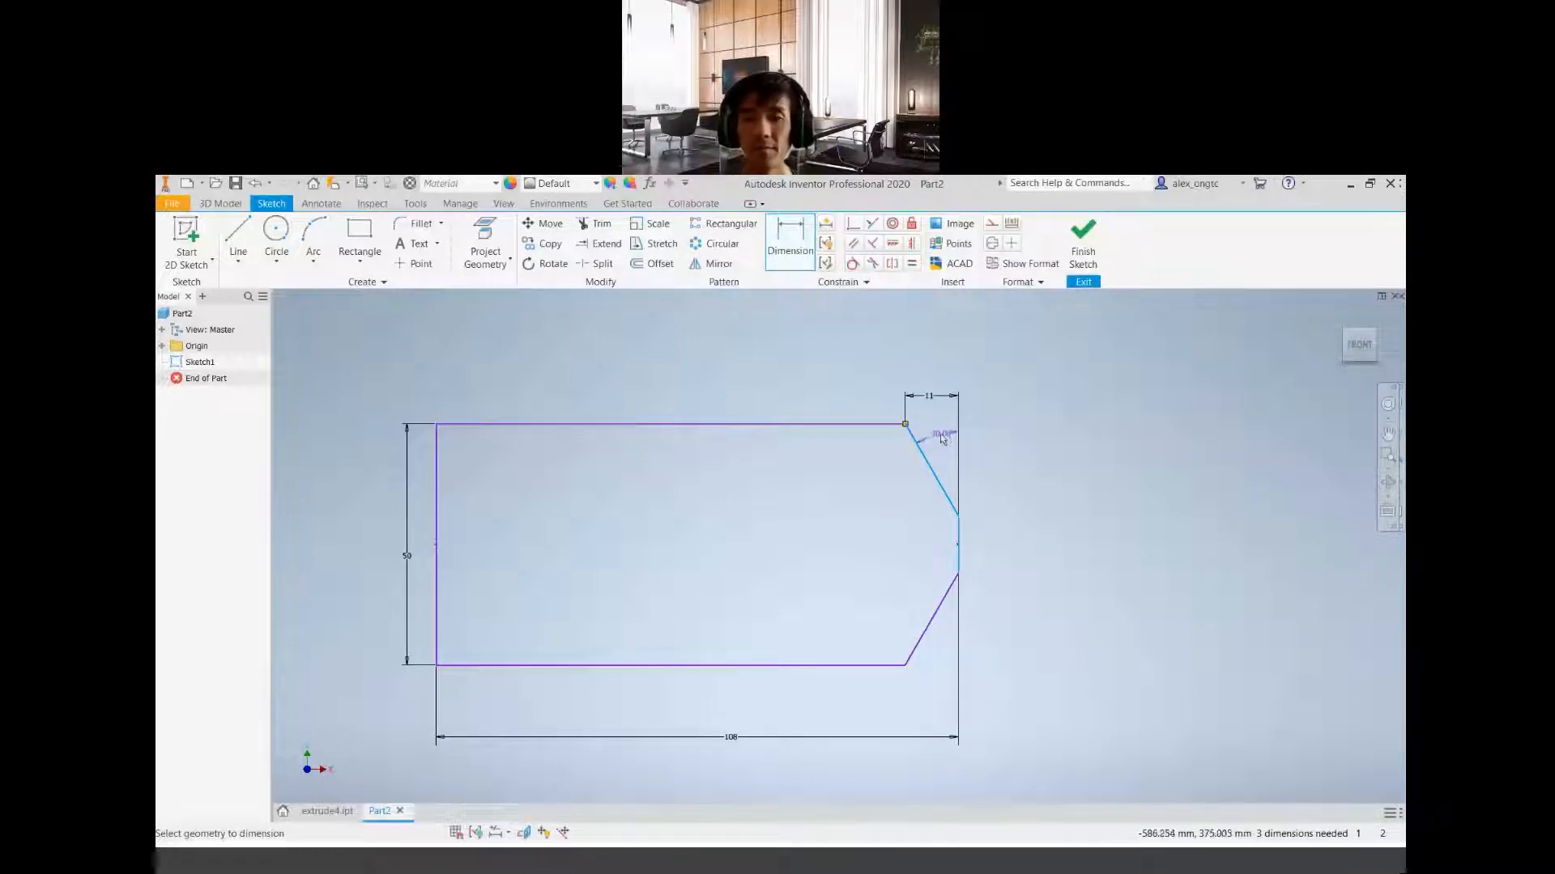
{"action": "left_click", "coordinate": [943, 443]}
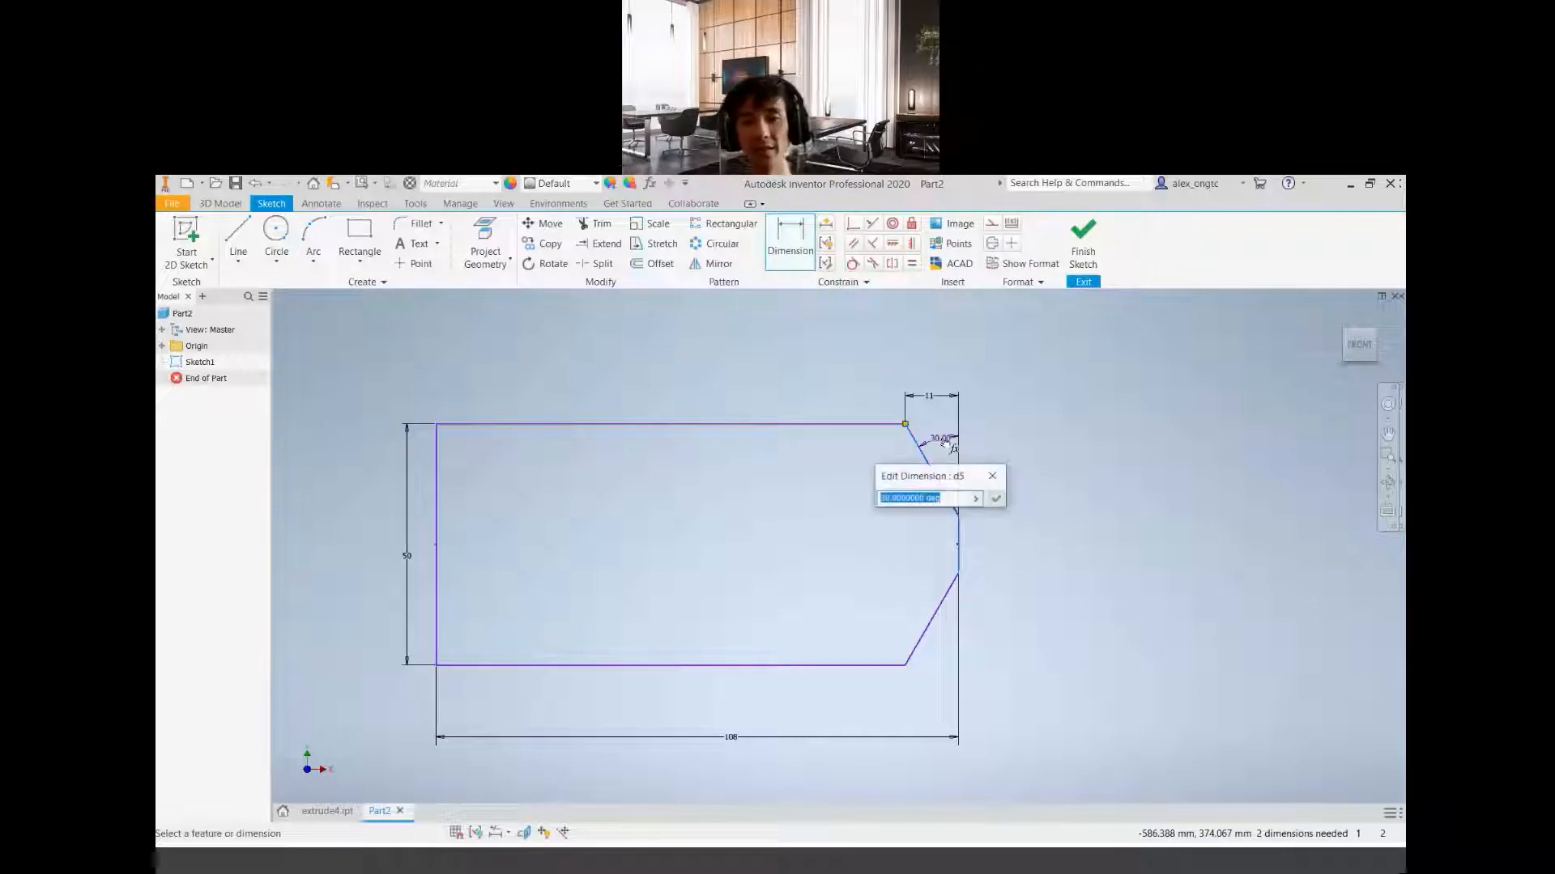
{"action": "key", "text": "Return"}
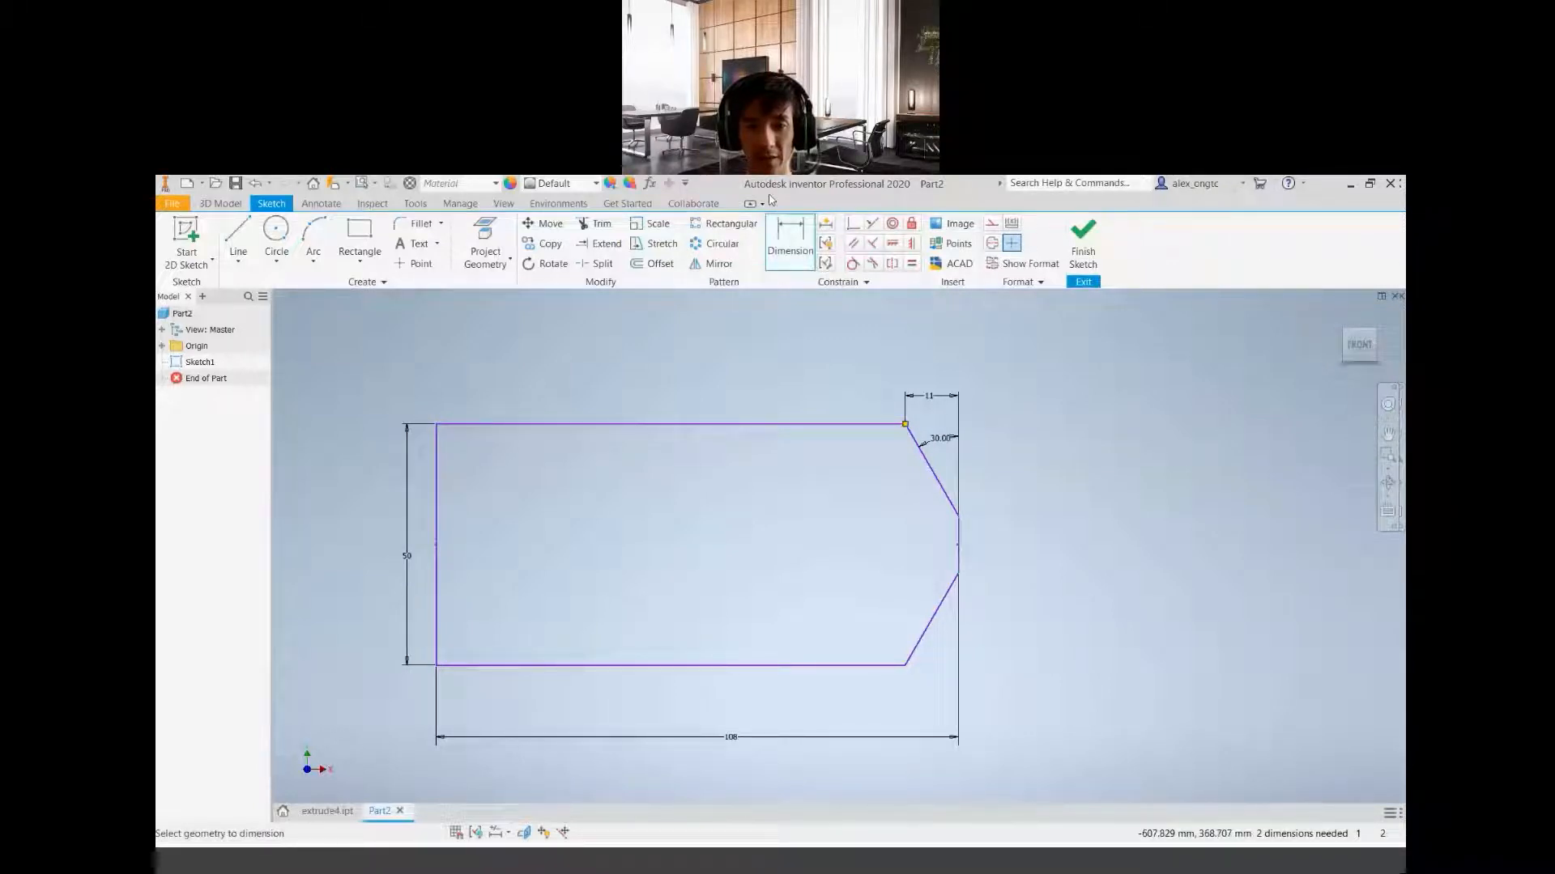
Try to add an angle dimension between the lower chamfer line and the profile's right vertical edge
{"action": "left_click", "coordinate": [936, 615]}
{"action": "left_click", "coordinate": [957, 553]}
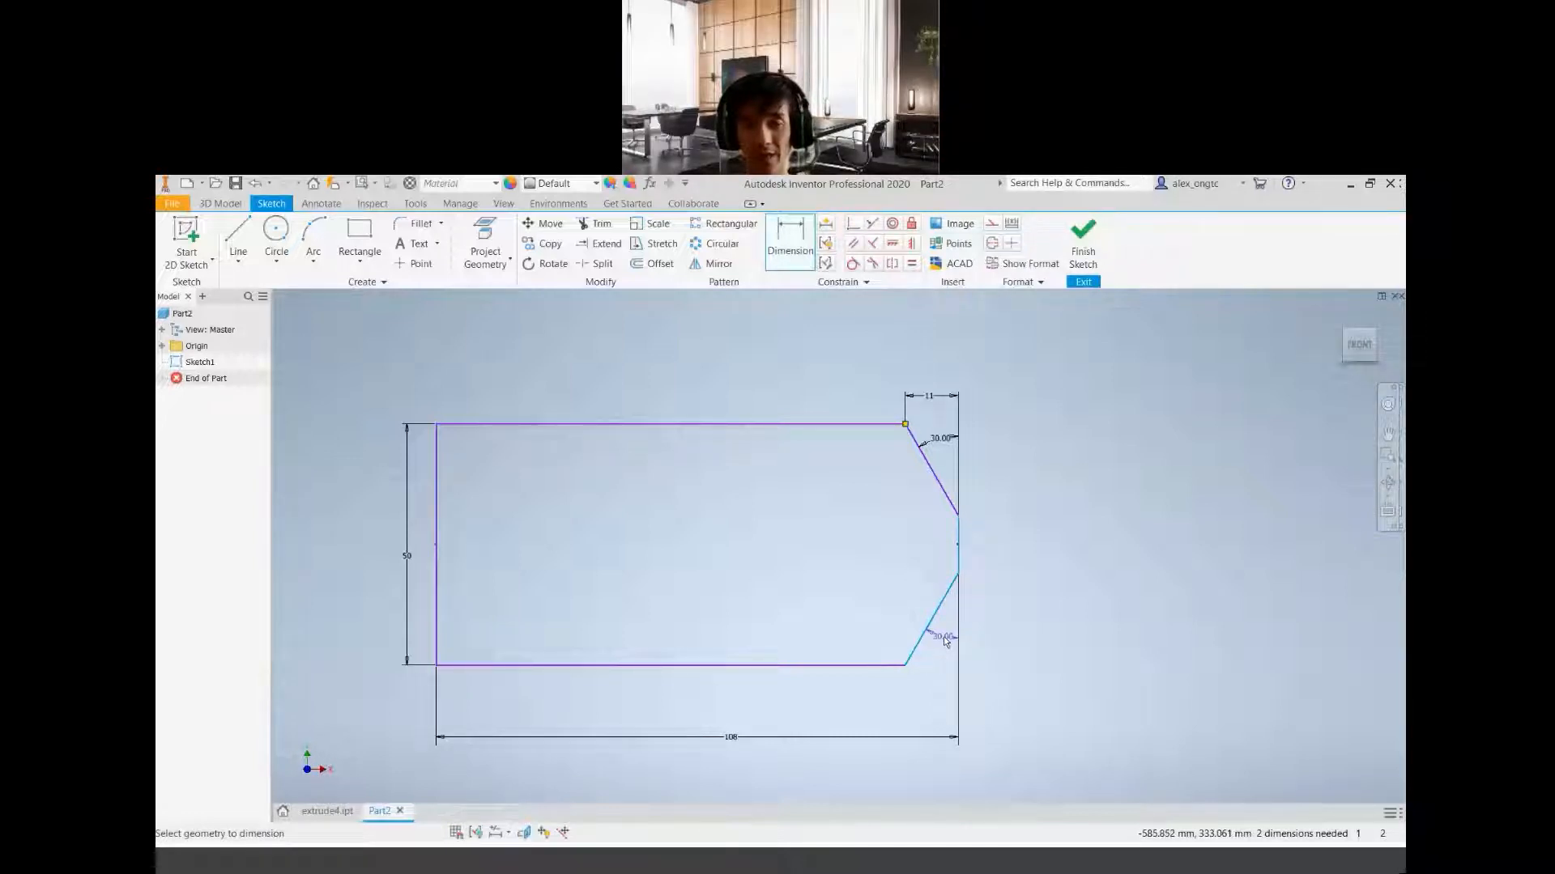
{"action": "left_click", "coordinate": [944, 638]}
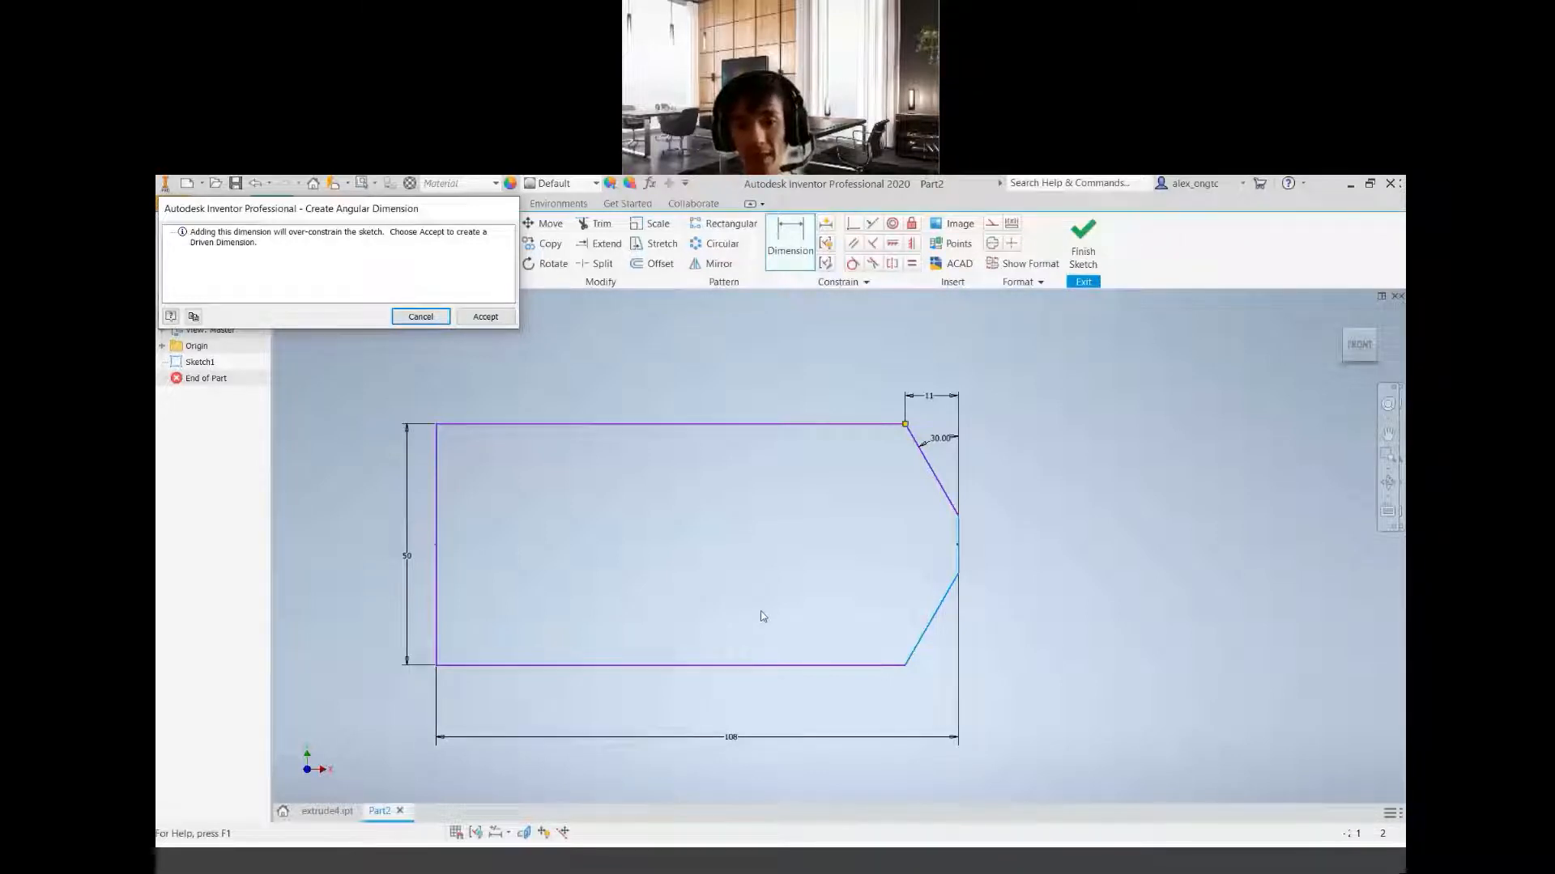
{"action": "left_click", "coordinate": [417, 317]}
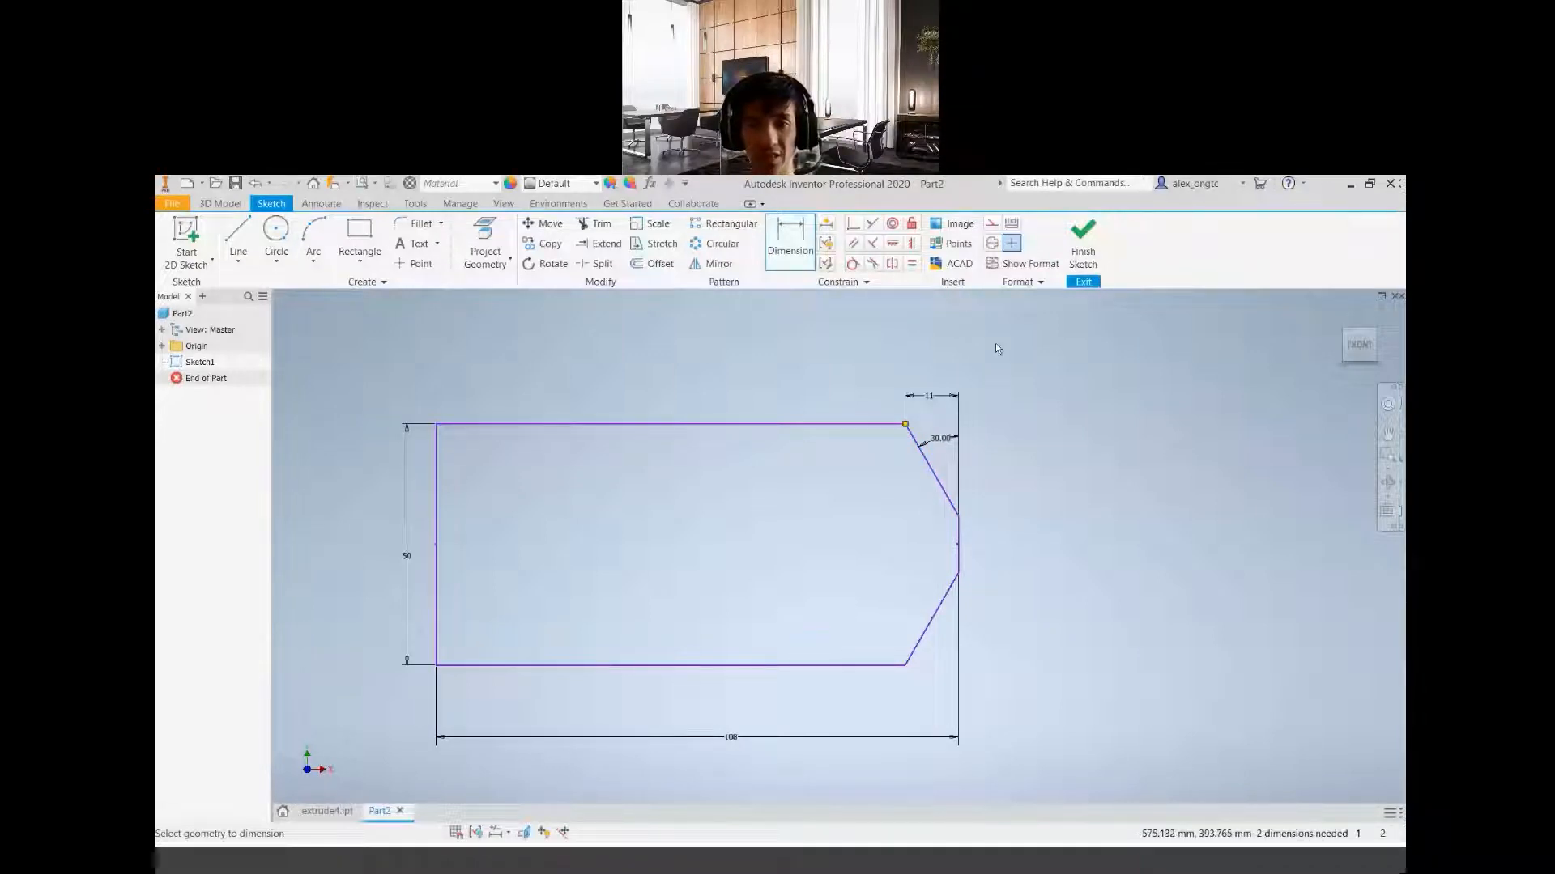
Finish the chamfered base profile sketch
{"action": "left_click", "coordinate": [1082, 235]}
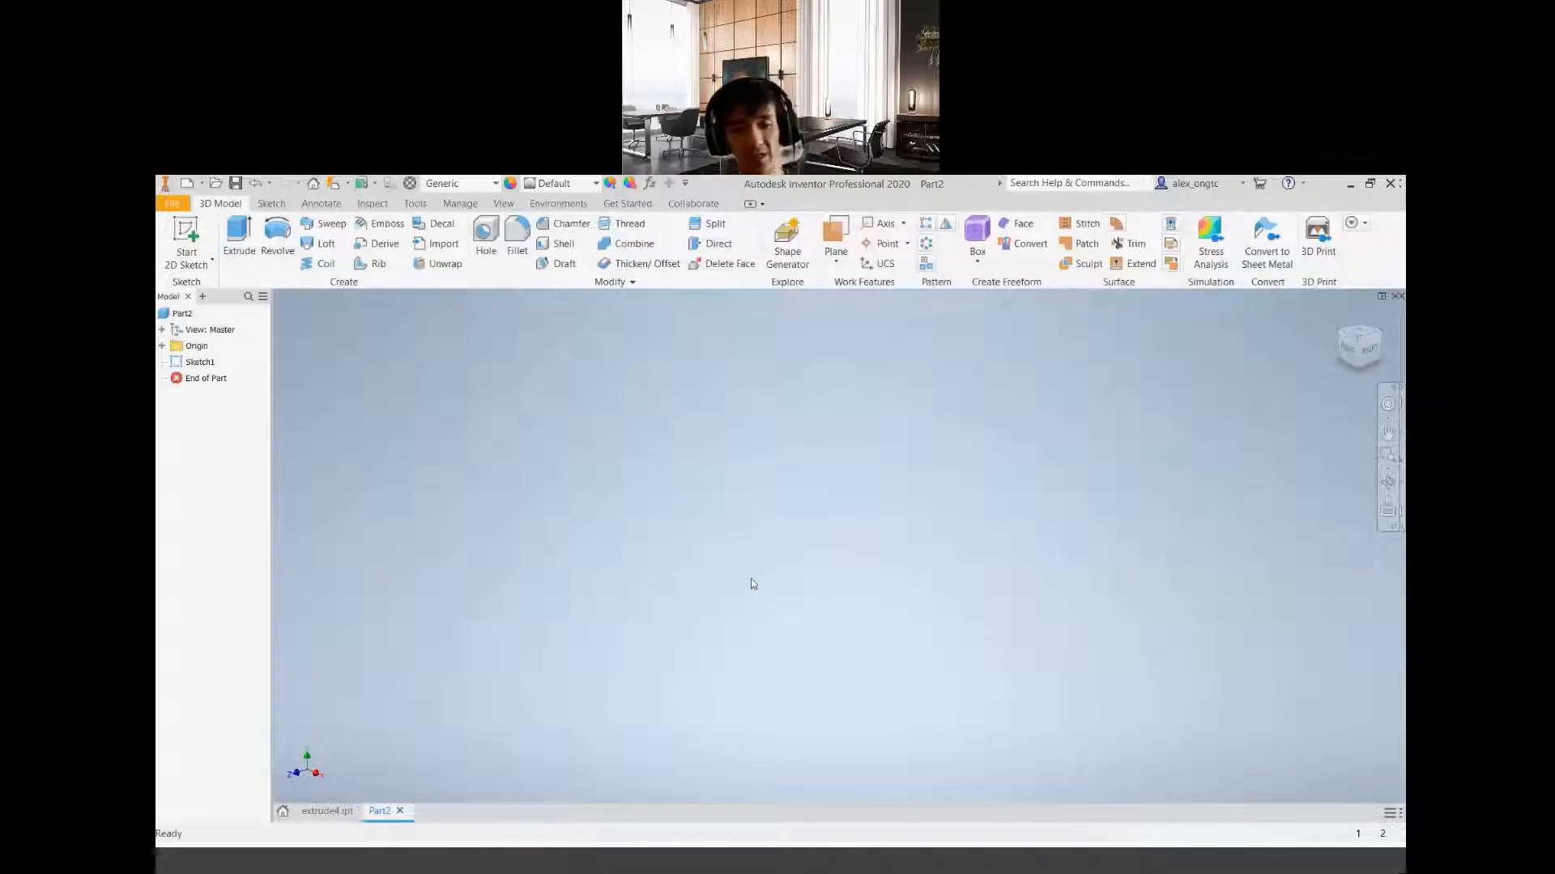
{"action": "scroll", "coordinate": [753, 583], "scroll_direction": "up", "scroll_amount": 4}
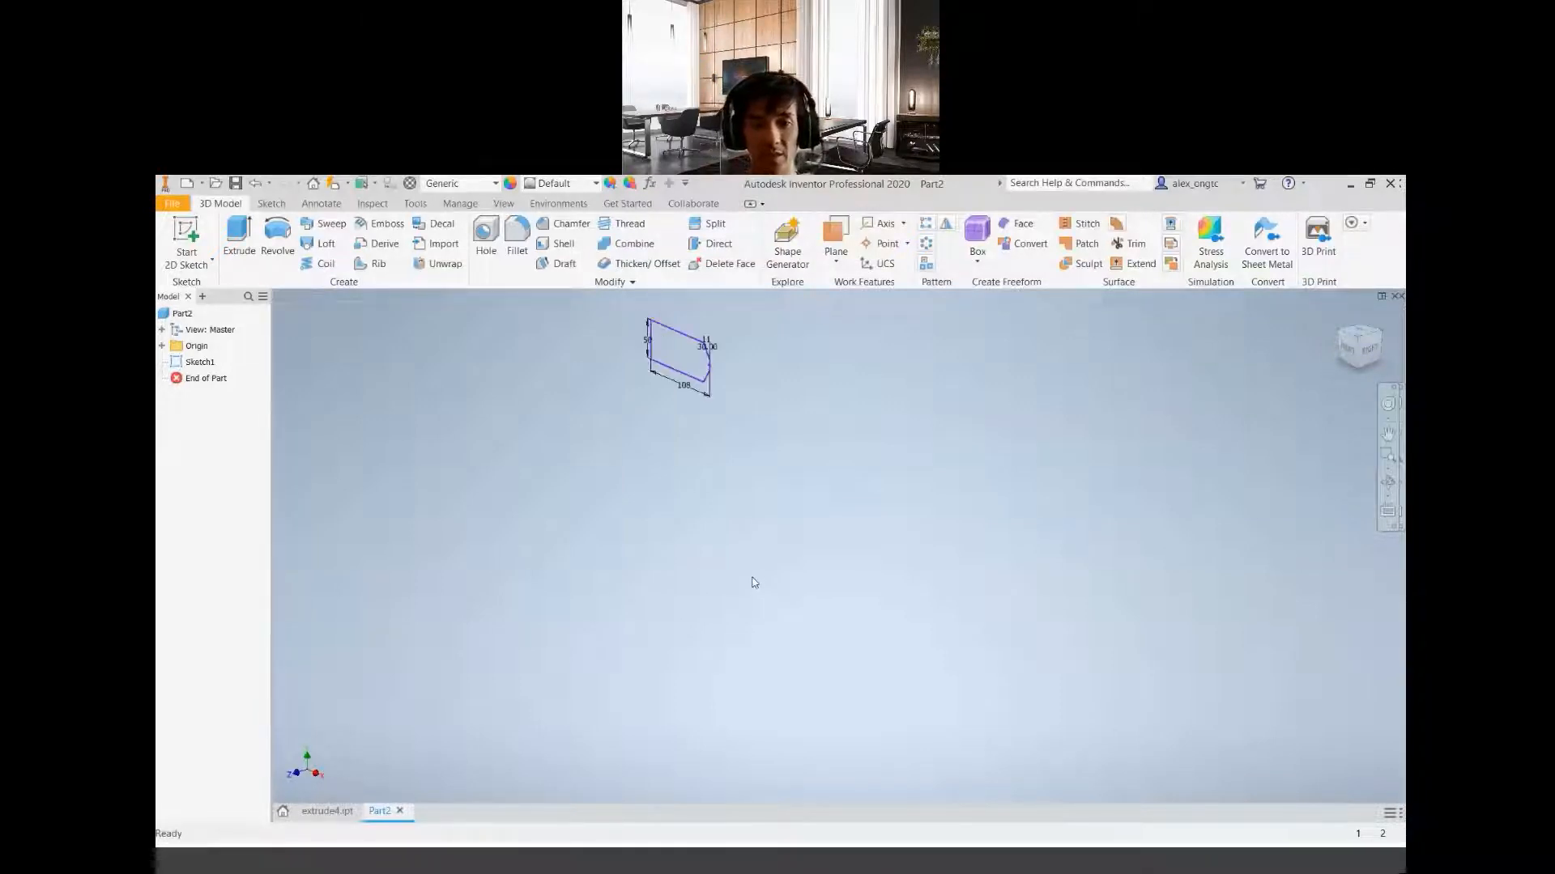
{"action": "middle_click_drag", "start_coordinate": [664, 353], "coordinate": [734, 580]}
{"action": "scroll", "coordinate": [735, 583], "scroll_direction": "down", "scroll_amount": 6}
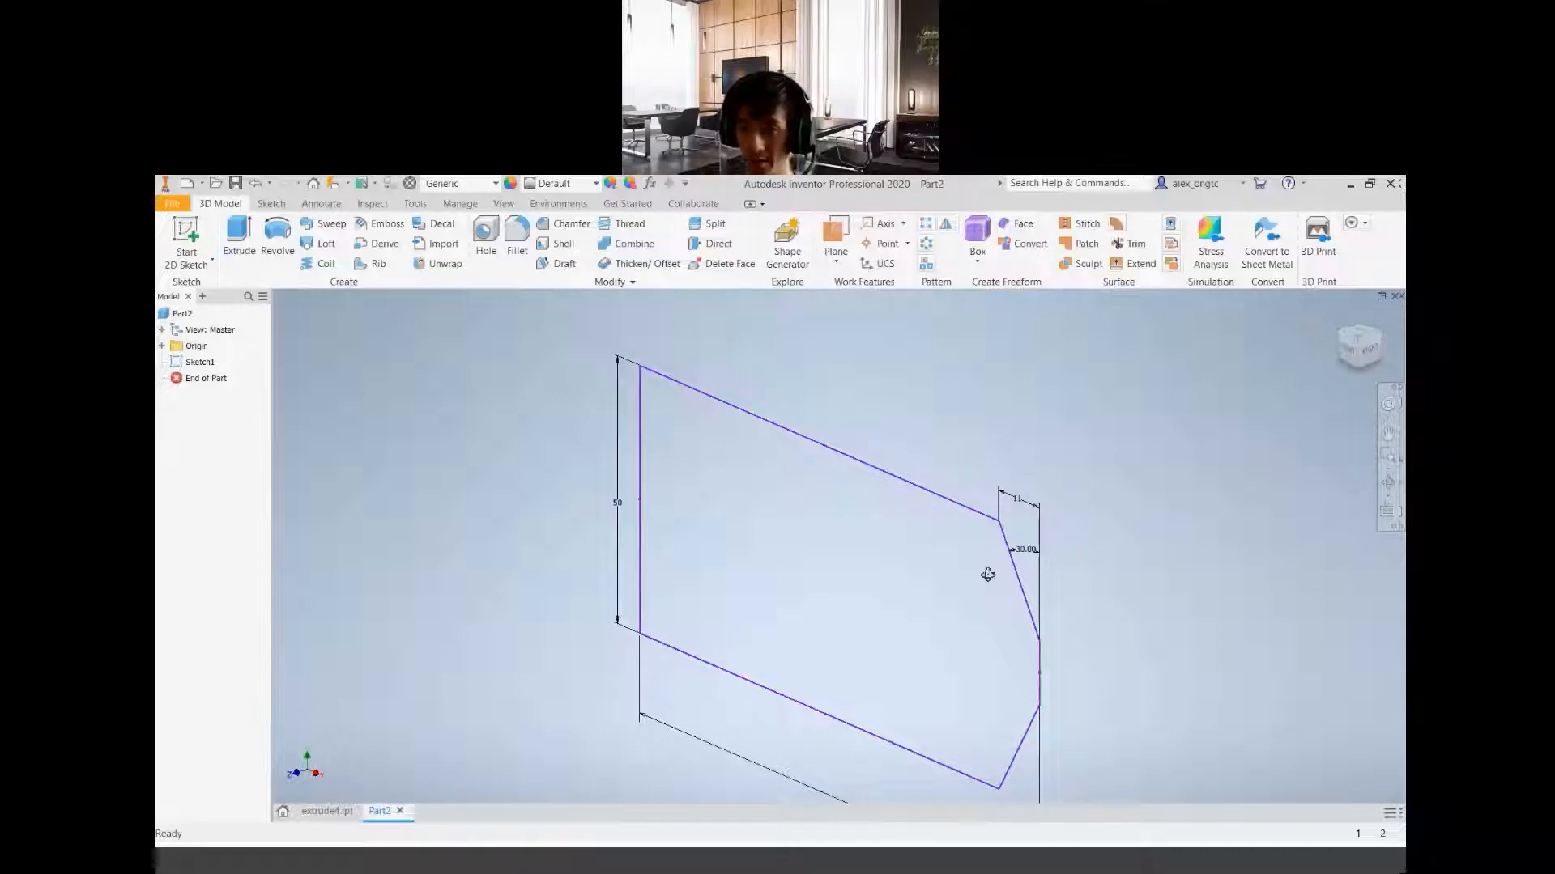
Examine the chamfered profile in 3D from tilted orientations, including one with the profile lying flat
{"action": "mouse_move", "coordinate": [985, 573]}
{"action": "middle_mouse_down", "text": "shift"}
{"action": "mouse_move", "coordinate": [809, 497]}
{"action": "mouse_move", "coordinate": [780, 659]}
{"action": "mouse_move", "coordinate": [813, 507]}
{"action": "mouse_move", "coordinate": [767, 486]}
{"action": "mouse_move", "coordinate": [854, 489]}
{"action": "middle_mouse_up", "text": "shift"}
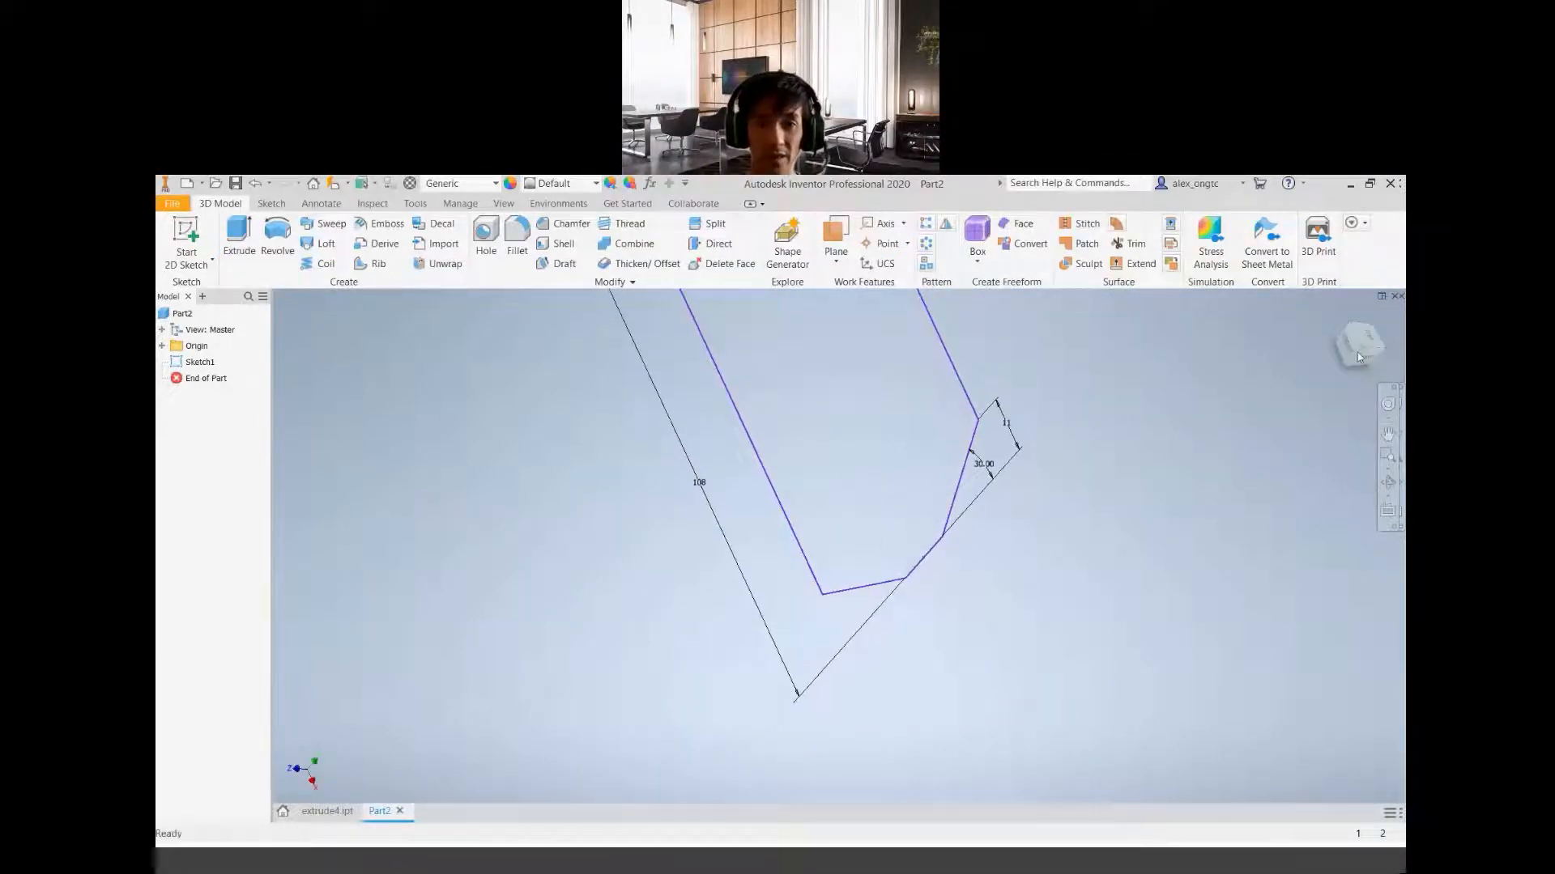
{"action": "left_click", "coordinate": [1340, 319]}
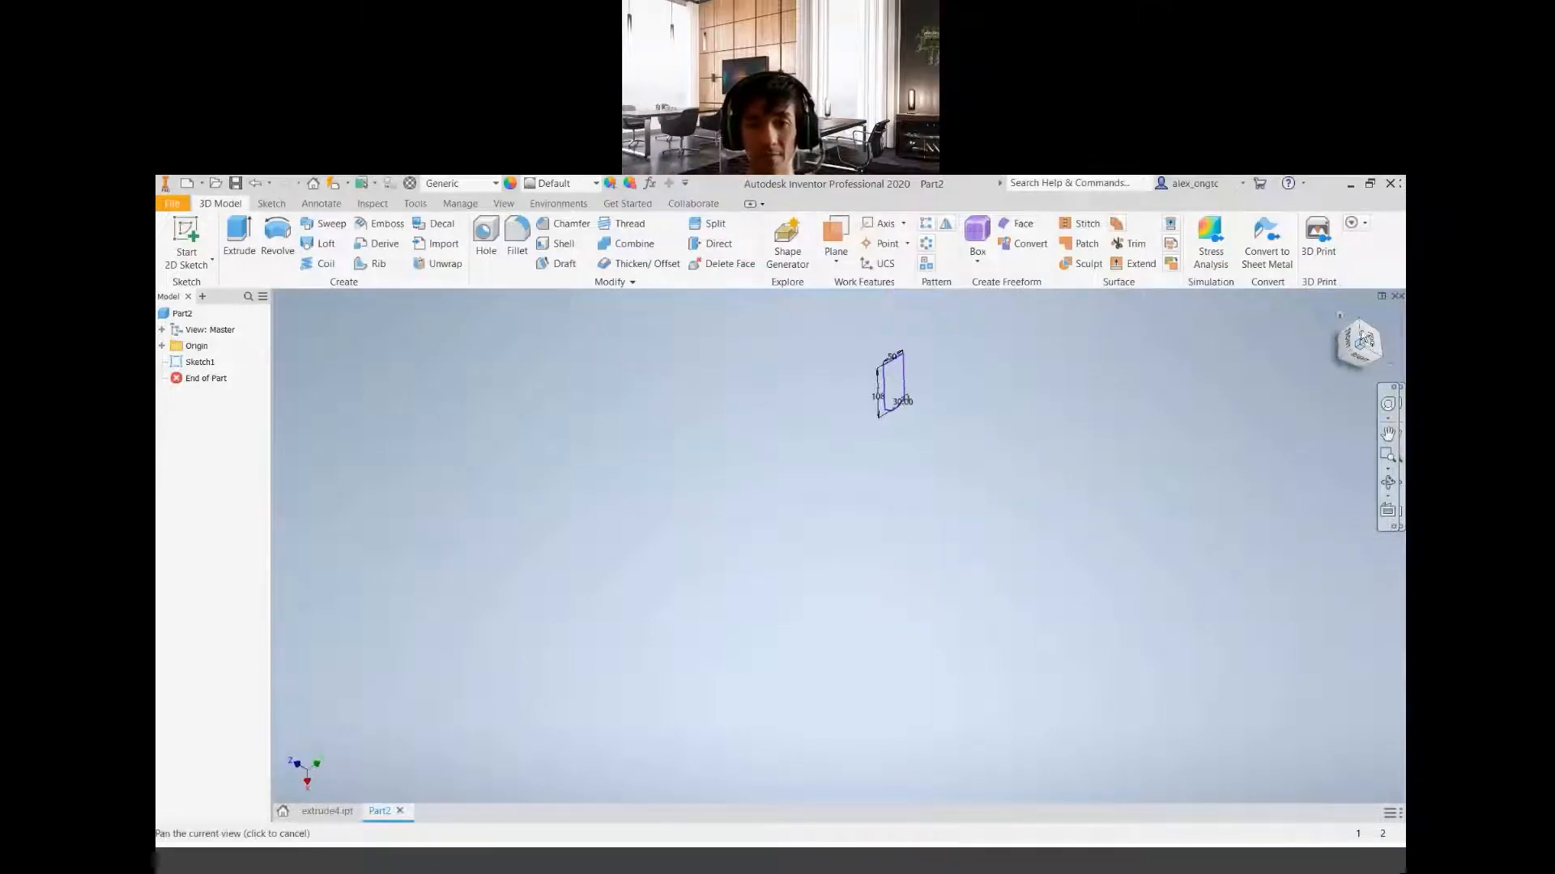
{"action": "left_click", "coordinate": [1339, 321]}
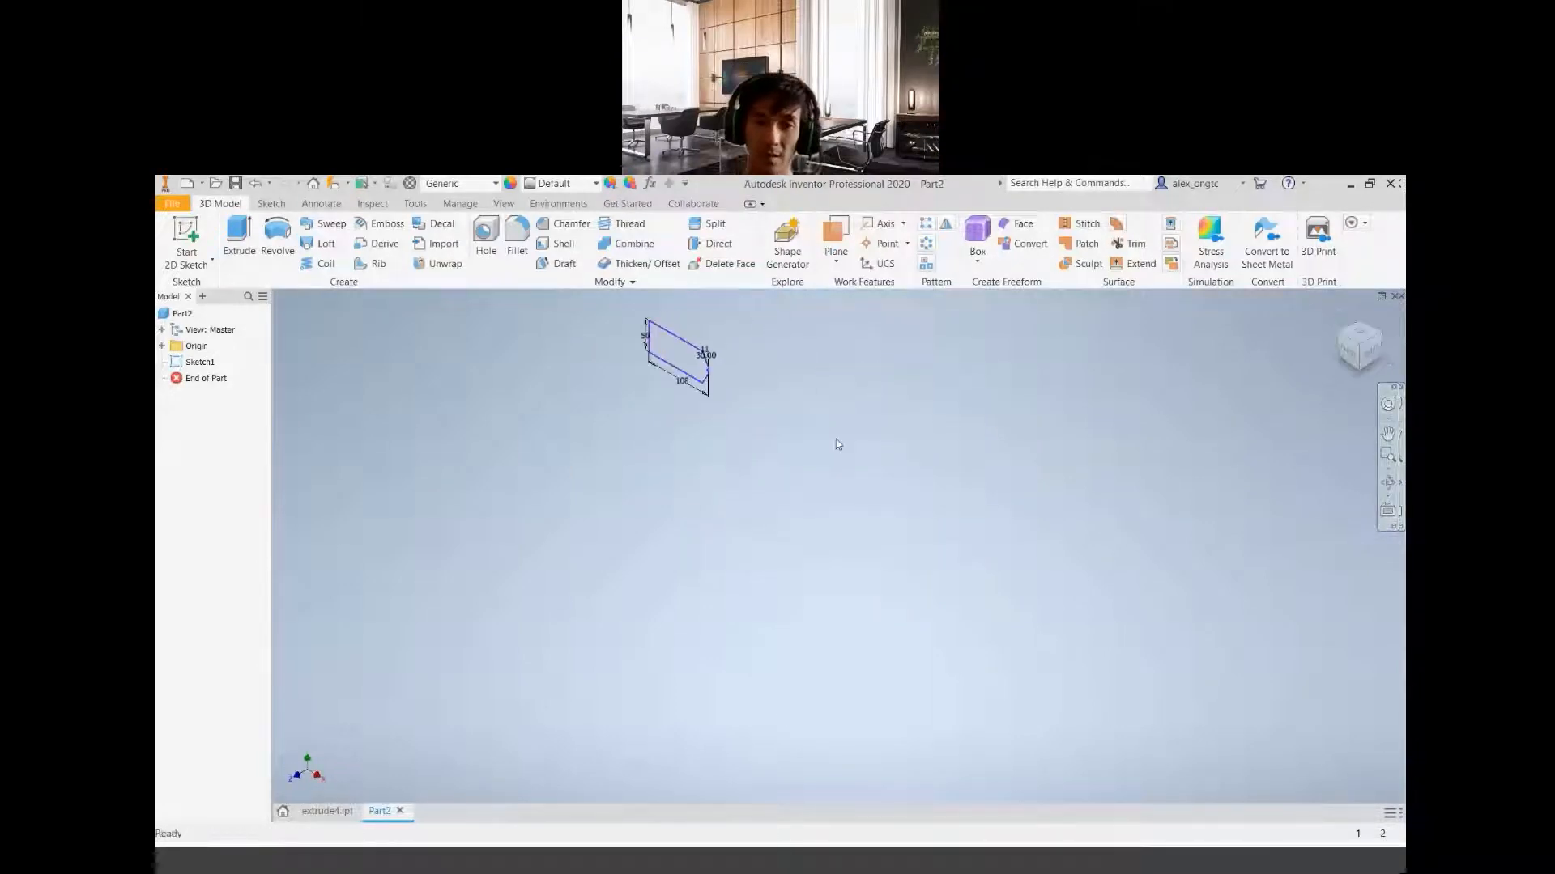
{"action": "middle_click_drag", "start_coordinate": [774, 463], "coordinate": [905, 640]}
{"action": "scroll", "coordinate": [906, 630], "scroll_direction": "up", "scroll_amount": 4}
{"action": "scroll", "coordinate": [888, 634], "scroll_direction": "down", "scroll_amount": 9}
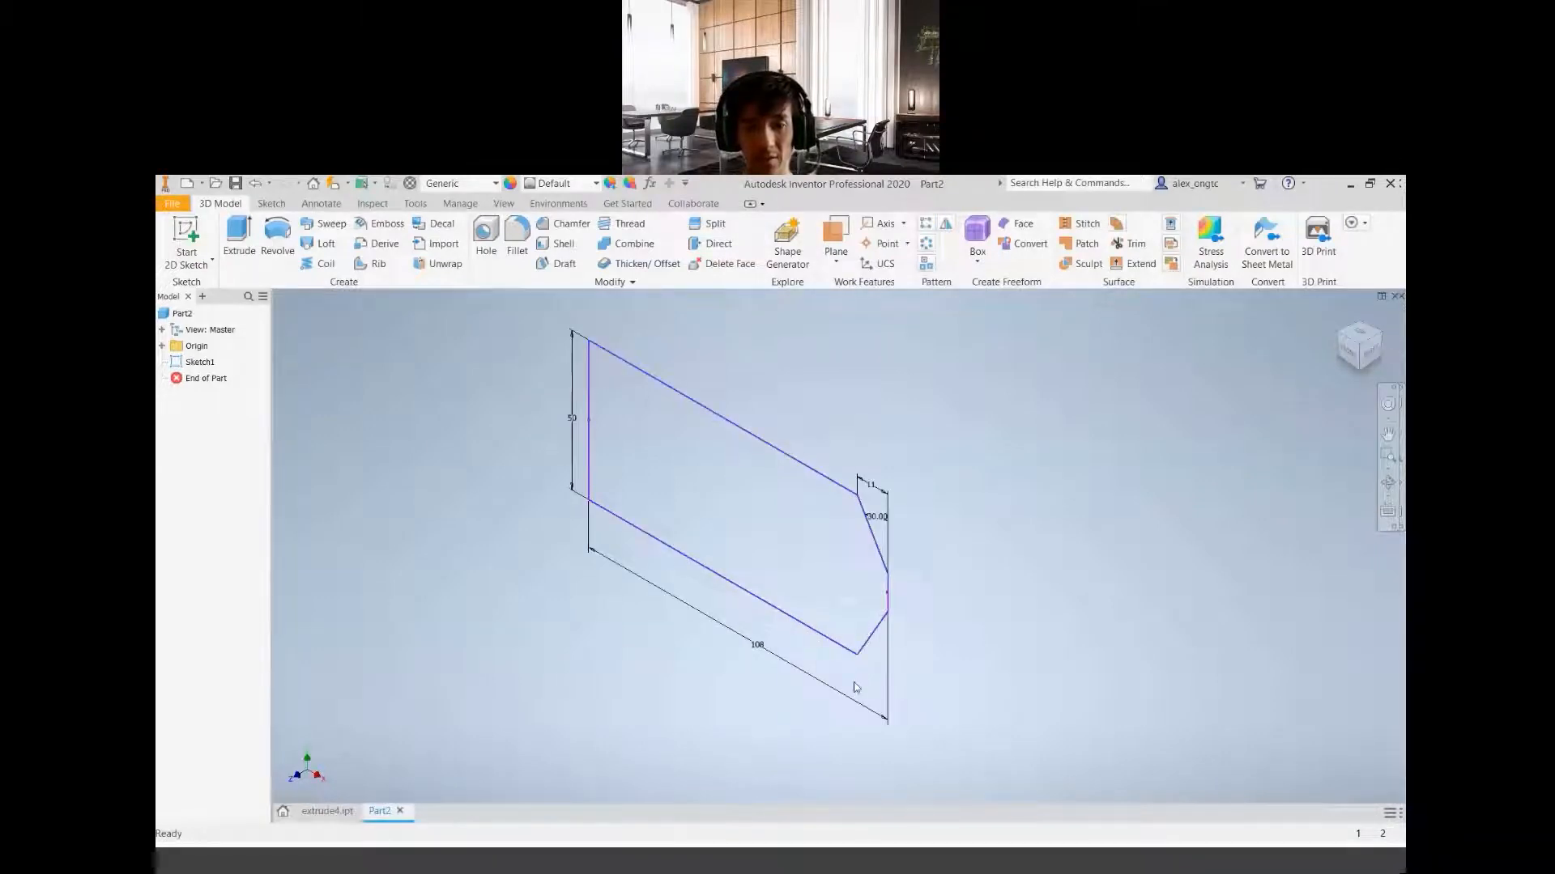
{"action": "mouse_move", "coordinate": [856, 688]}
{"action": "middle_mouse_down", "text": "shift"}
{"action": "mouse_move", "coordinate": [807, 683]}
{"action": "mouse_move", "coordinate": [767, 649]}
{"action": "mouse_move", "coordinate": [748, 670]}
{"action": "mouse_move", "coordinate": [802, 645]}
{"action": "mouse_move", "coordinate": [875, 517]}
{"action": "mouse_move", "coordinate": [867, 448]}
{"action": "mouse_move", "coordinate": [783, 522]}
{"action": "middle_mouse_up", "text": "shift"}
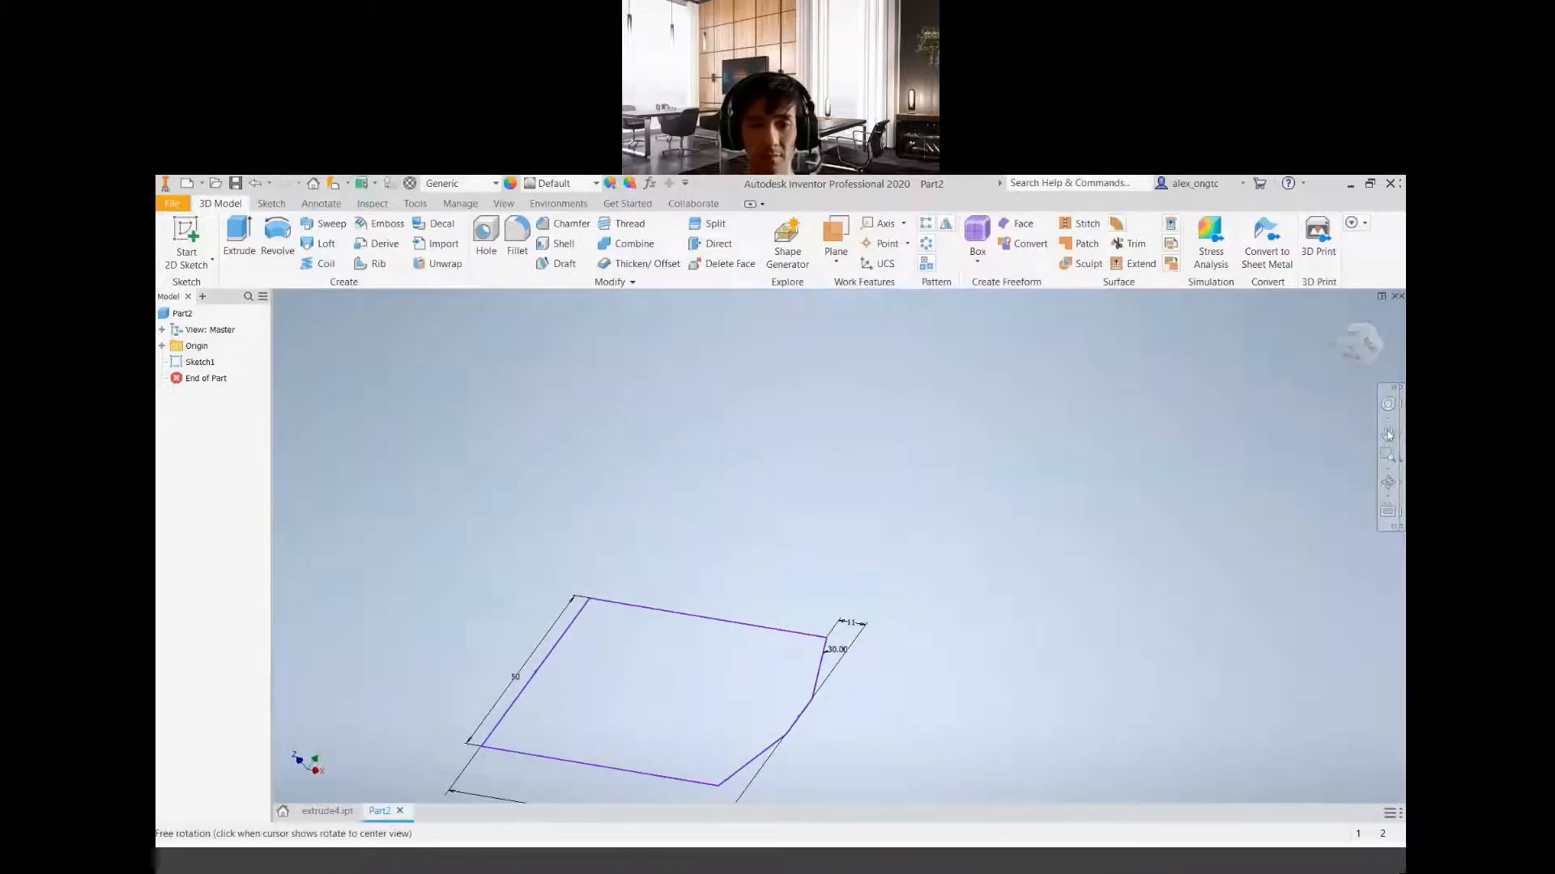
{"action": "left_click", "coordinate": [1388, 435]}
{"action": "left_click_drag", "start_coordinate": [858, 680], "coordinate": [1014, 565]}
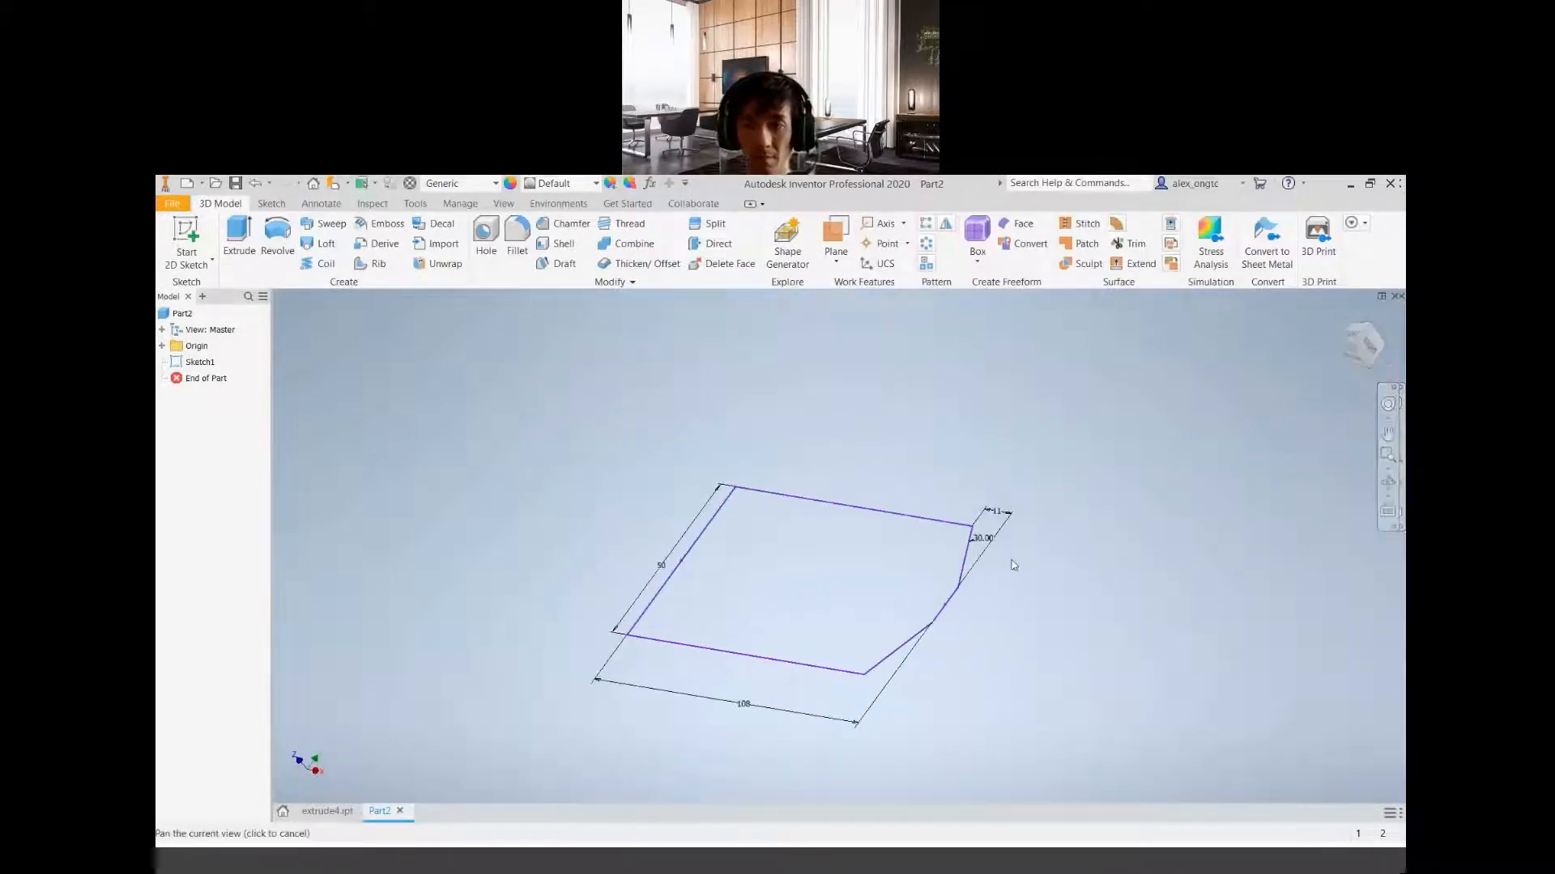
{"action": "mouse_move", "coordinate": [756, 677]}
{"action": "middle_mouse_down", "text": "shift"}
{"action": "mouse_move", "coordinate": [760, 597]}
{"action": "mouse_move", "coordinate": [797, 613]}
{"action": "mouse_move", "coordinate": [801, 566]}
{"action": "mouse_move", "coordinate": [729, 545]}
{"action": "mouse_move", "coordinate": [723, 602]}
{"action": "middle_mouse_up", "text": "shift"}
{"action": "left_click", "coordinate": [1354, 348]}
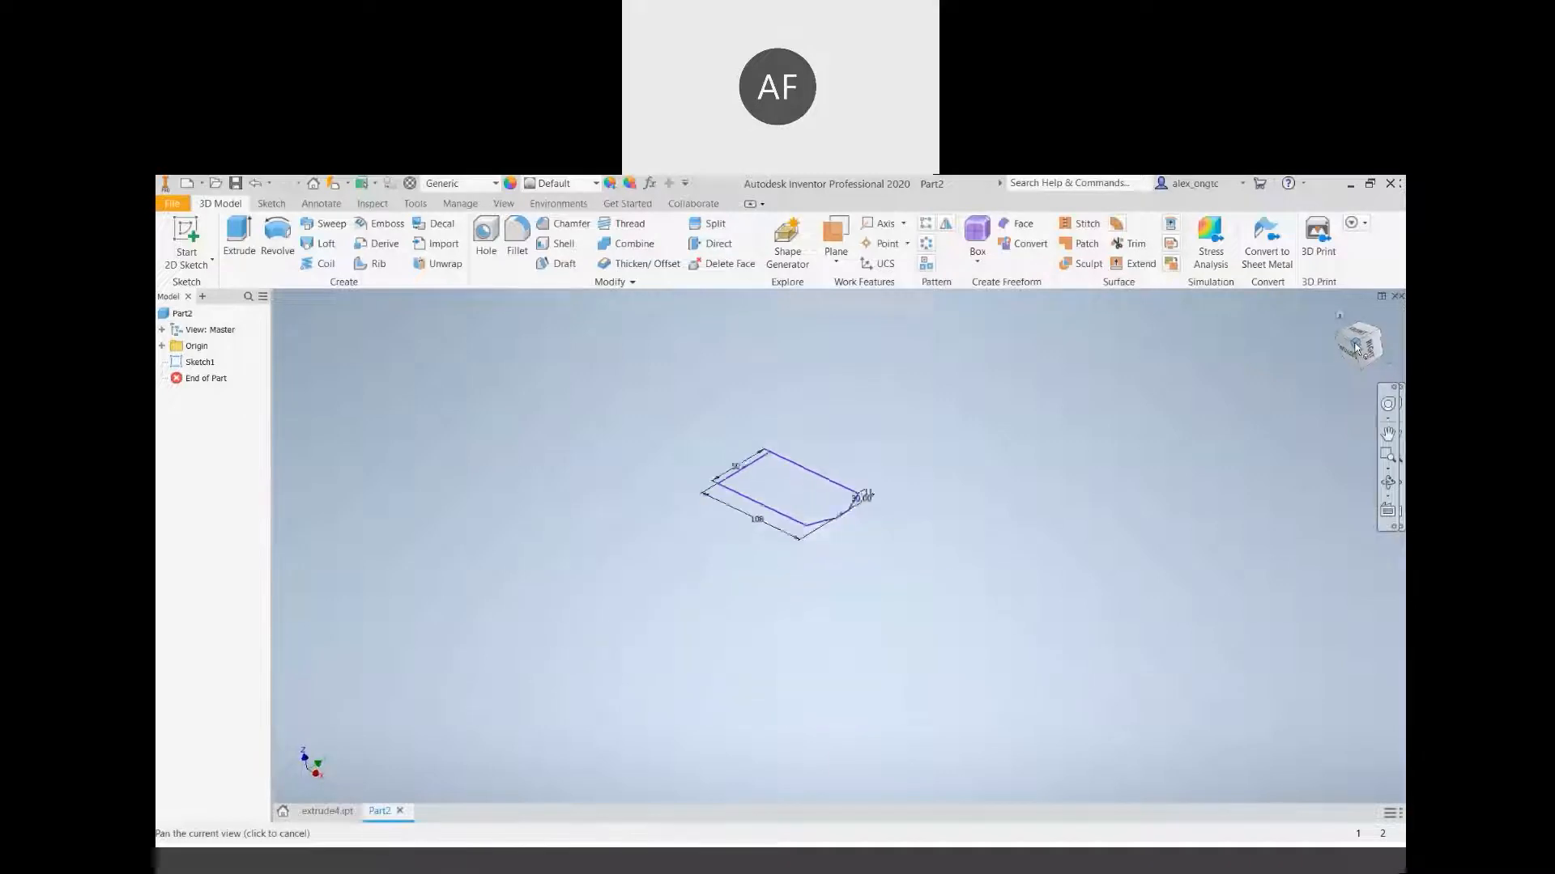
{"action": "scroll", "coordinate": [859, 572], "scroll_direction": "down", "scroll_amount": 2}
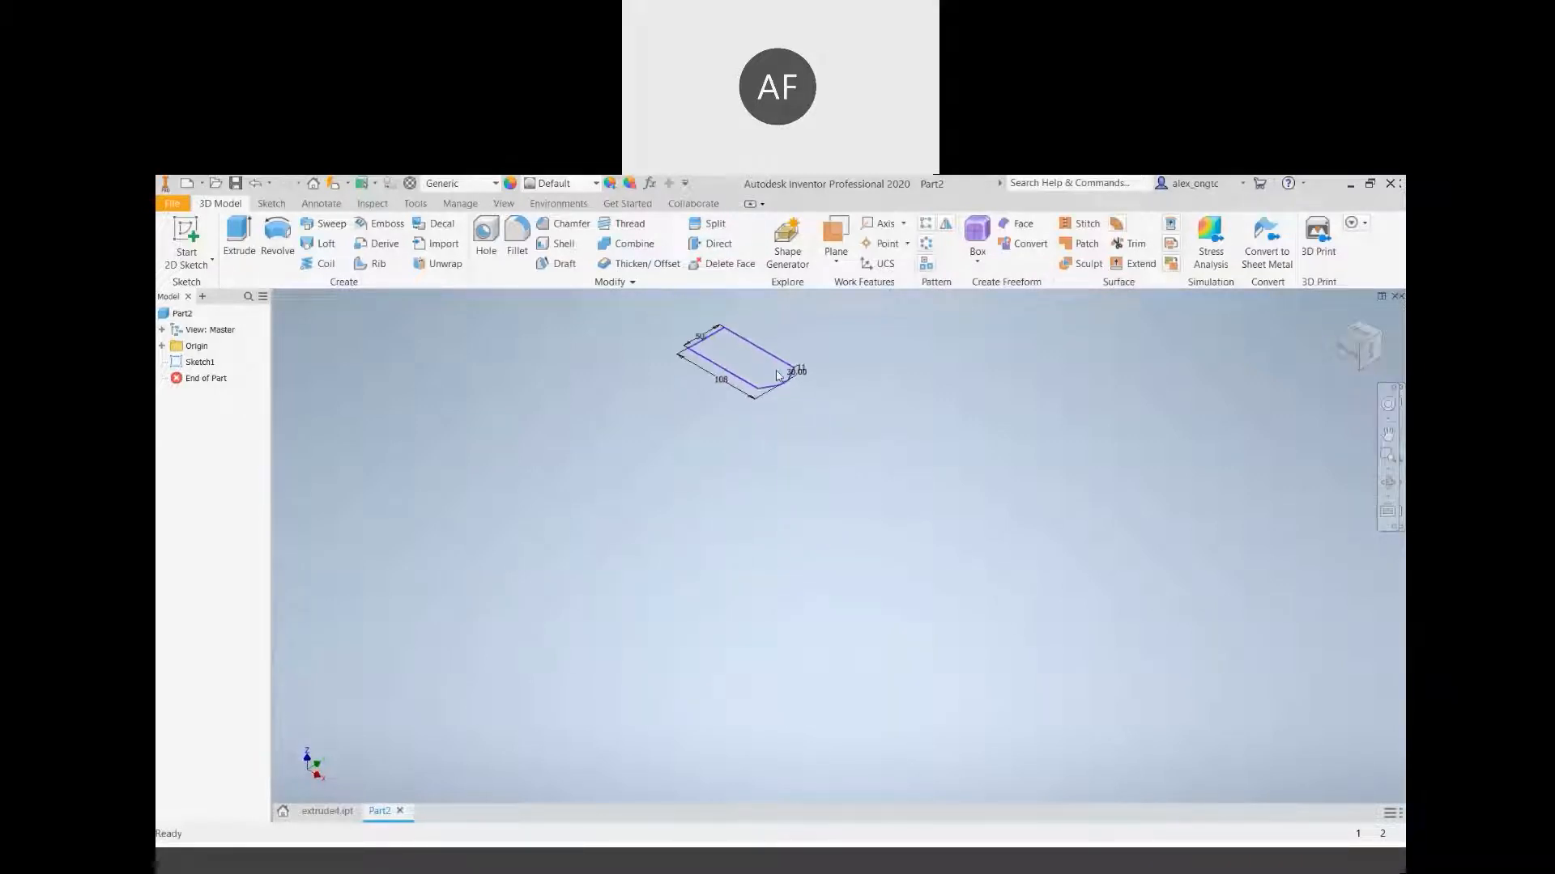
{"action": "middle_click_drag", "start_coordinate": [777, 364], "coordinate": [822, 608]}
{"action": "scroll", "coordinate": [822, 607], "scroll_direction": "down", "scroll_amount": 6}
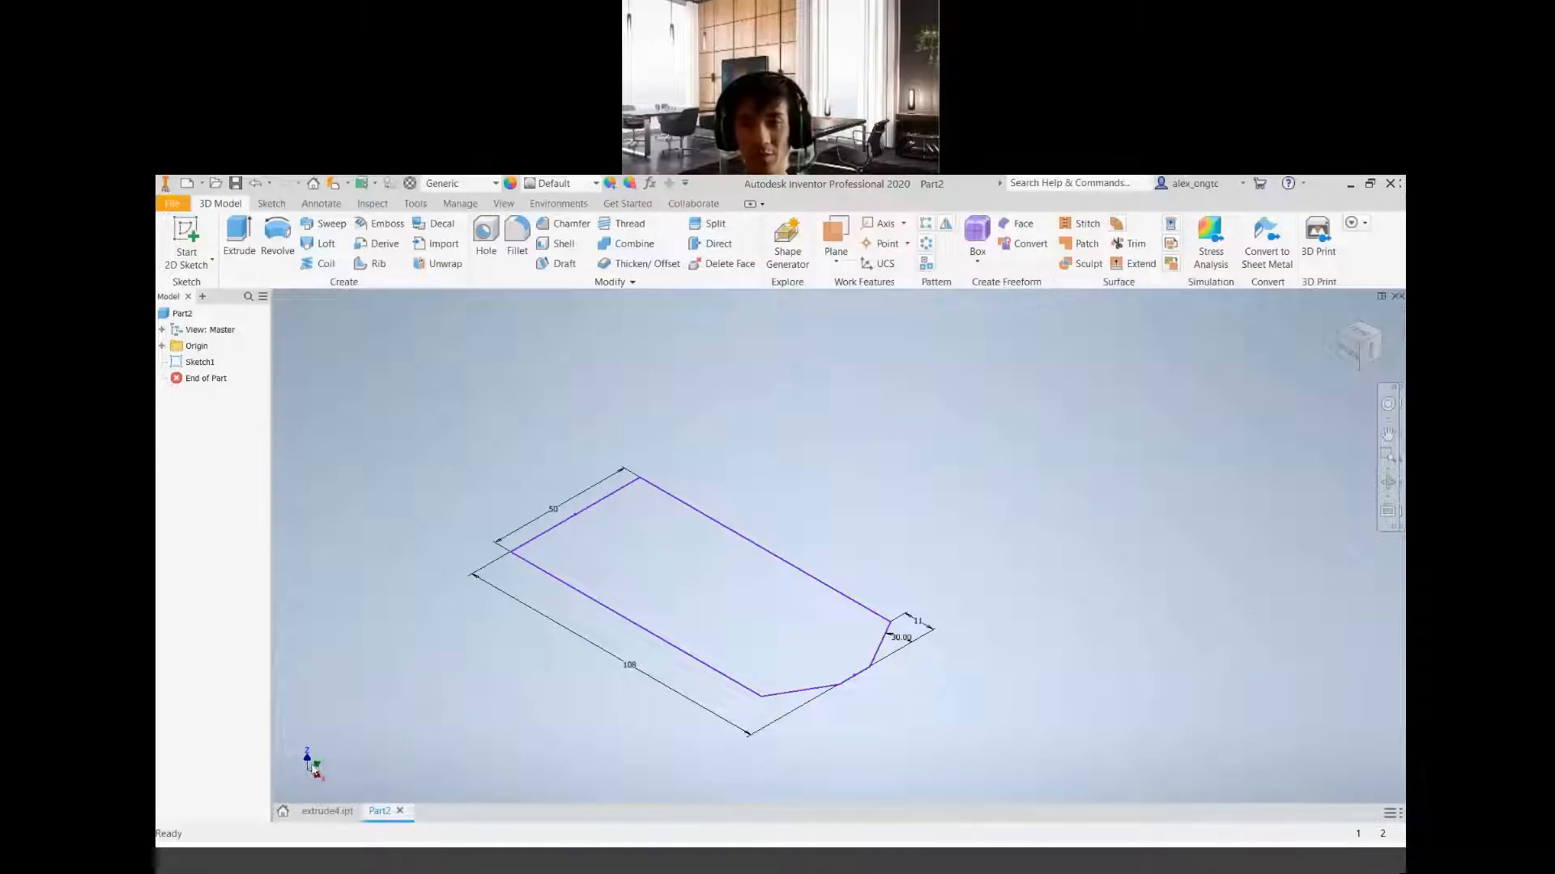
Examine the profile from the front and from isometric orientations on opposite sides, ending with an upright isometric view
{"action": "left_click", "coordinate": [1360, 340]}
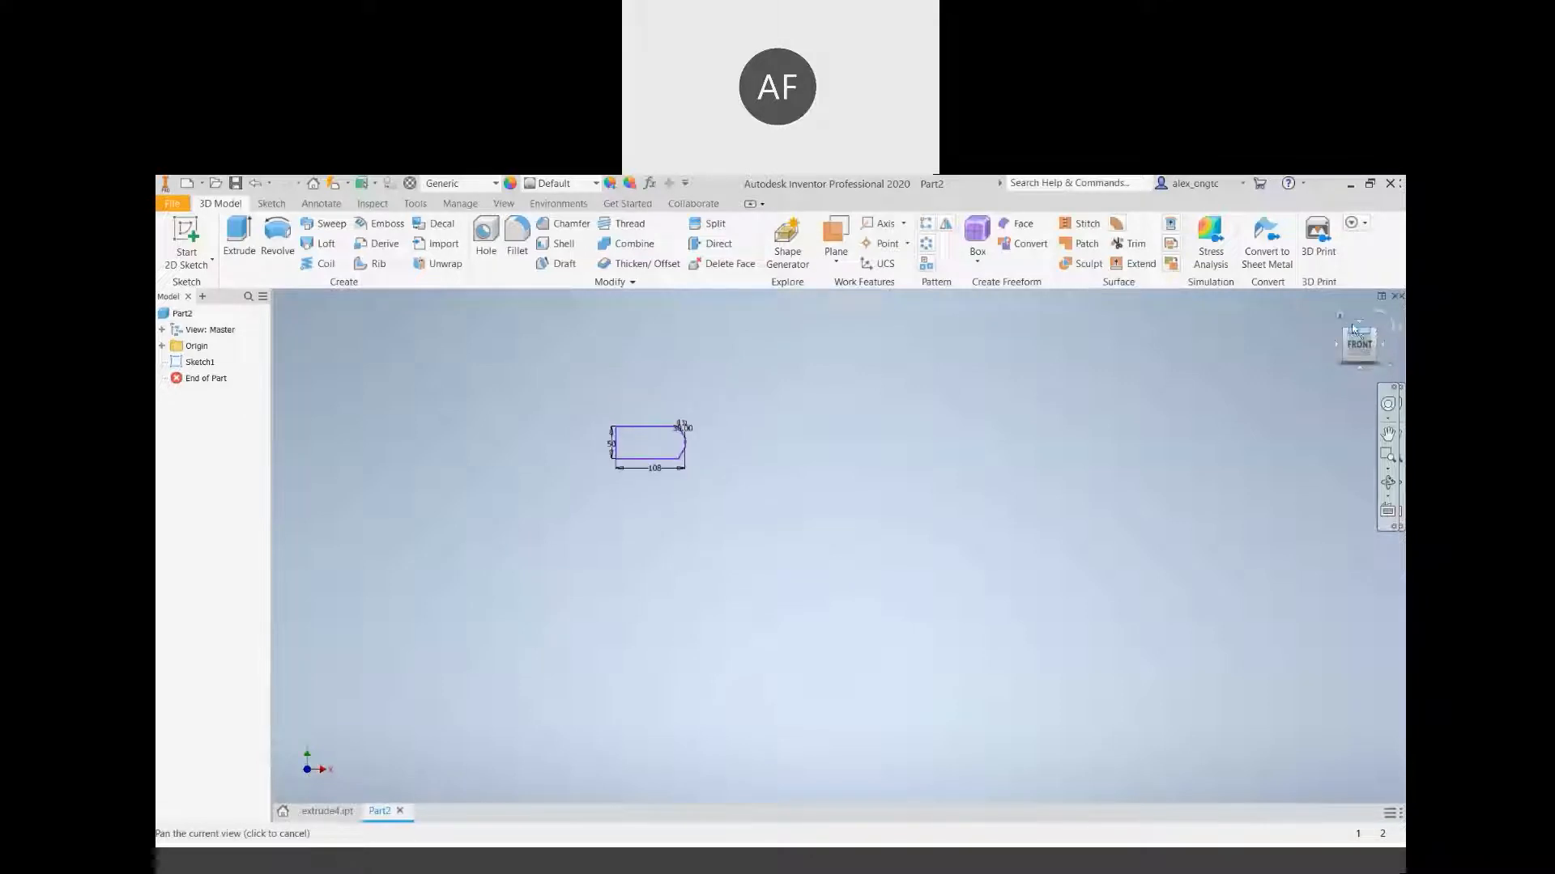
{"action": "left_click", "coordinate": [1344, 331]}
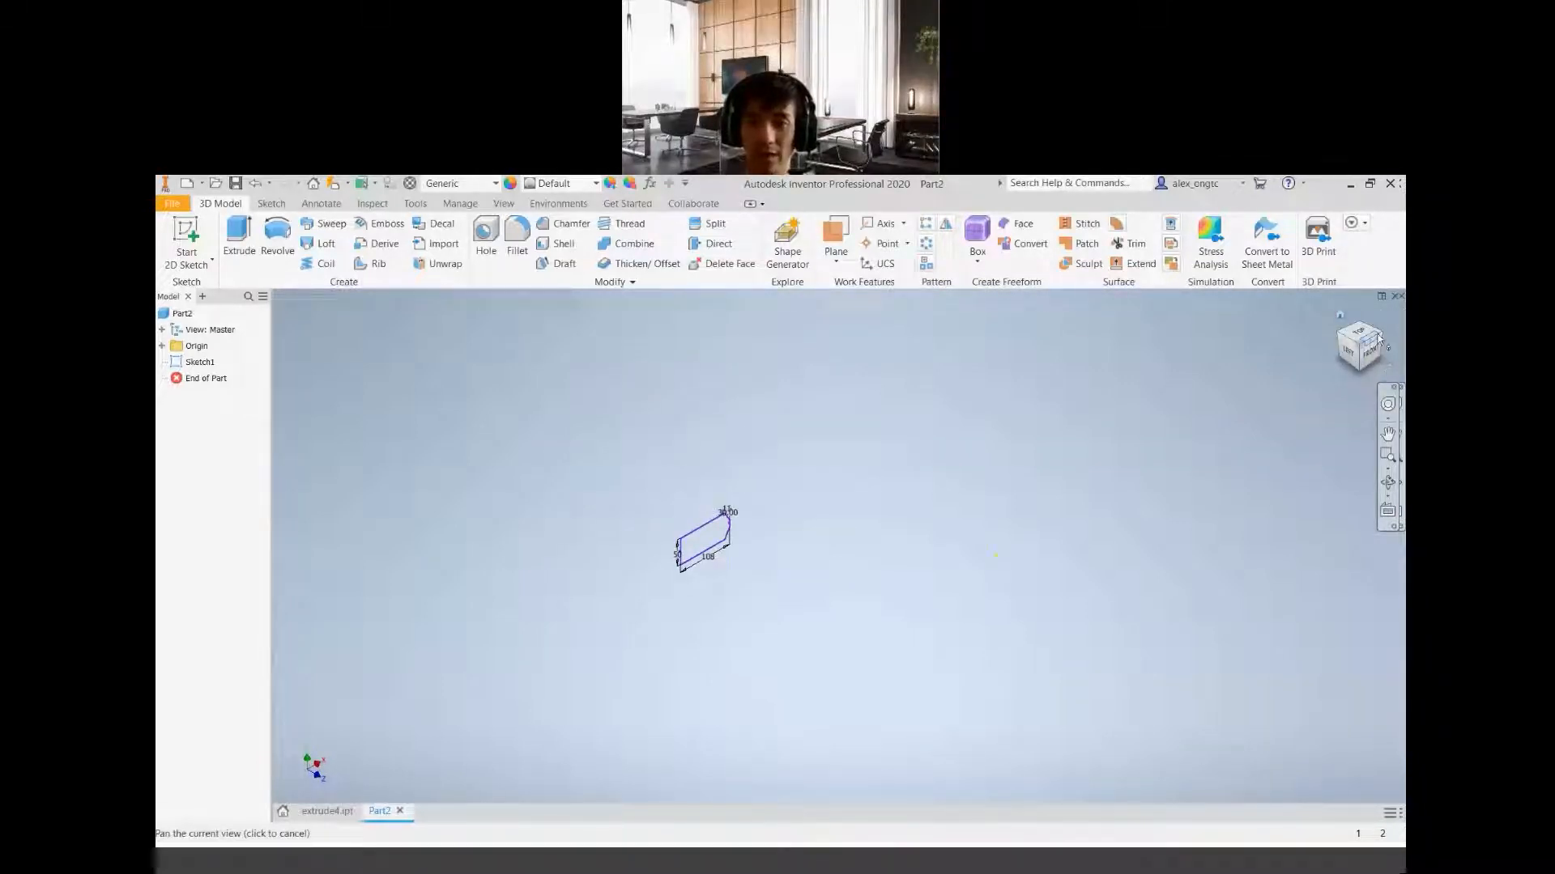
{"action": "left_click", "coordinate": [1381, 340]}
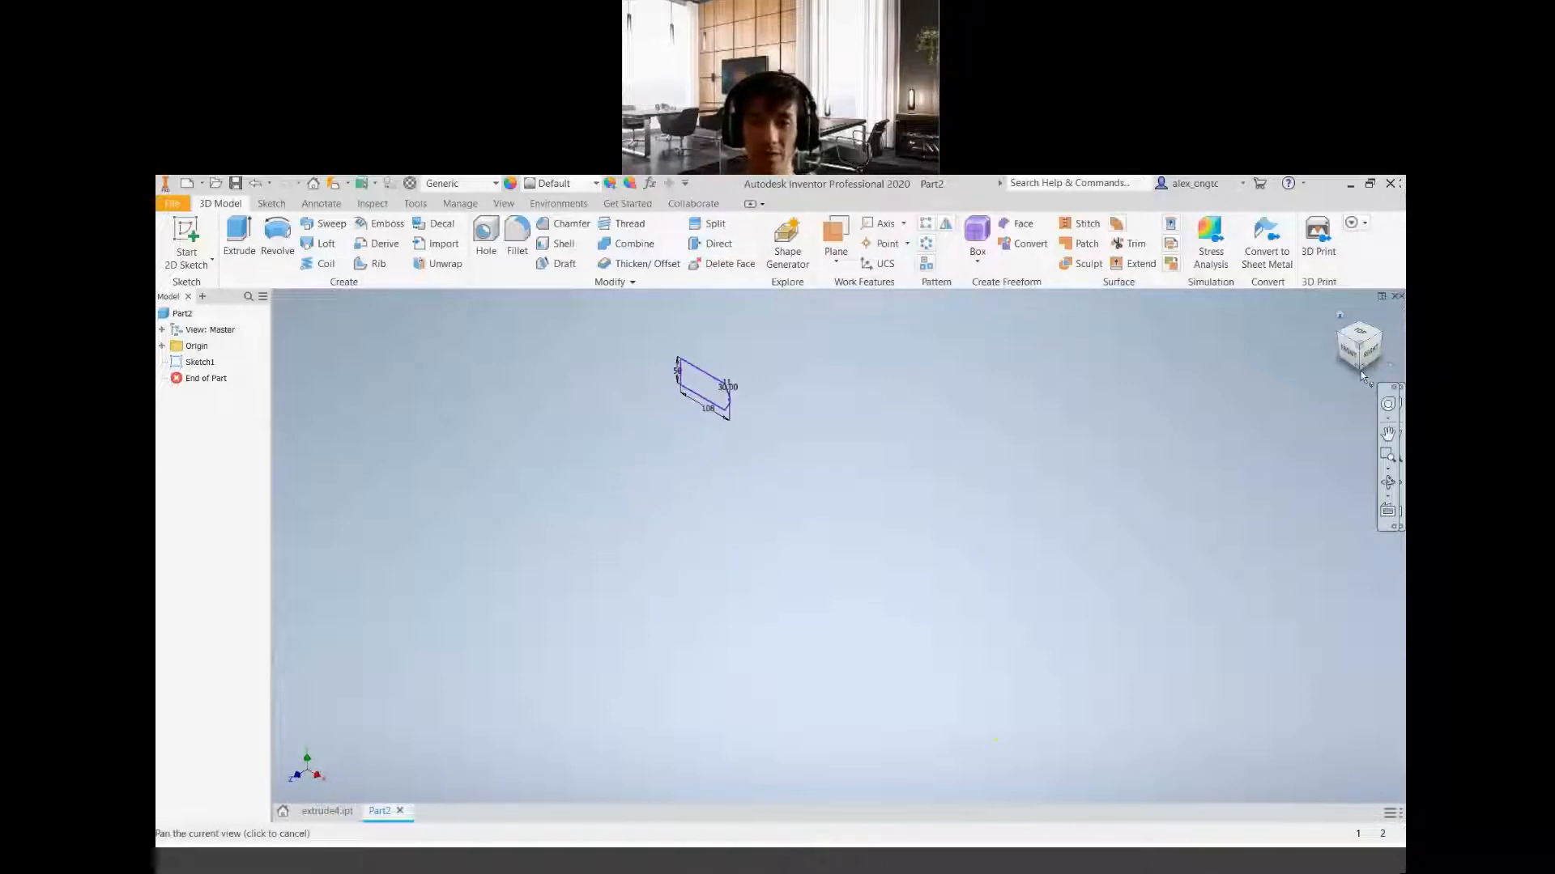
{"action": "left_click", "coordinate": [1360, 374]}
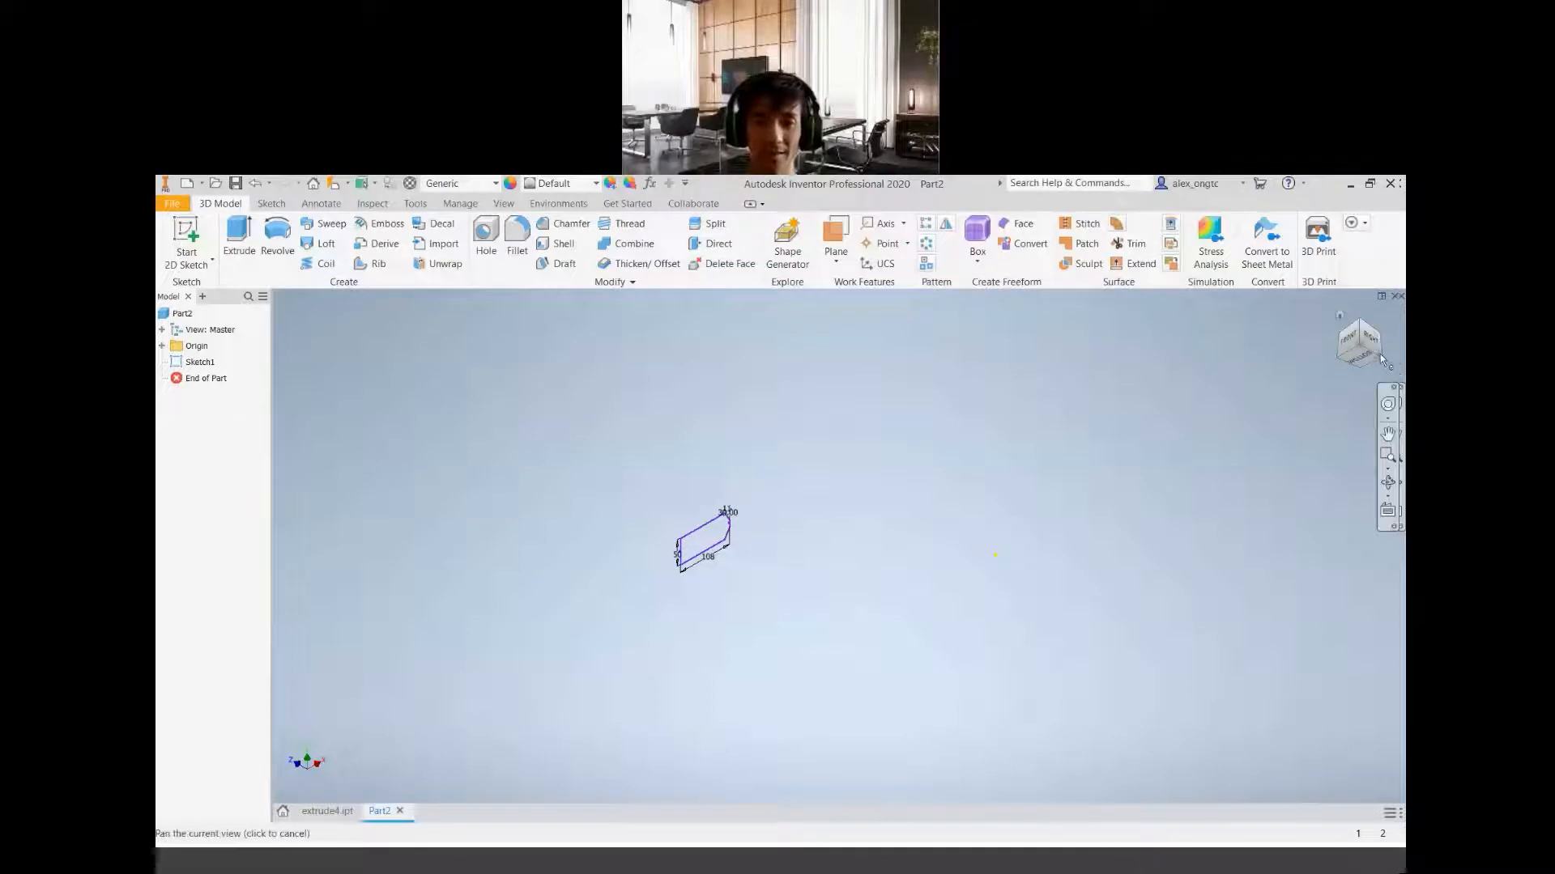
{"action": "left_click", "coordinate": [1376, 360]}
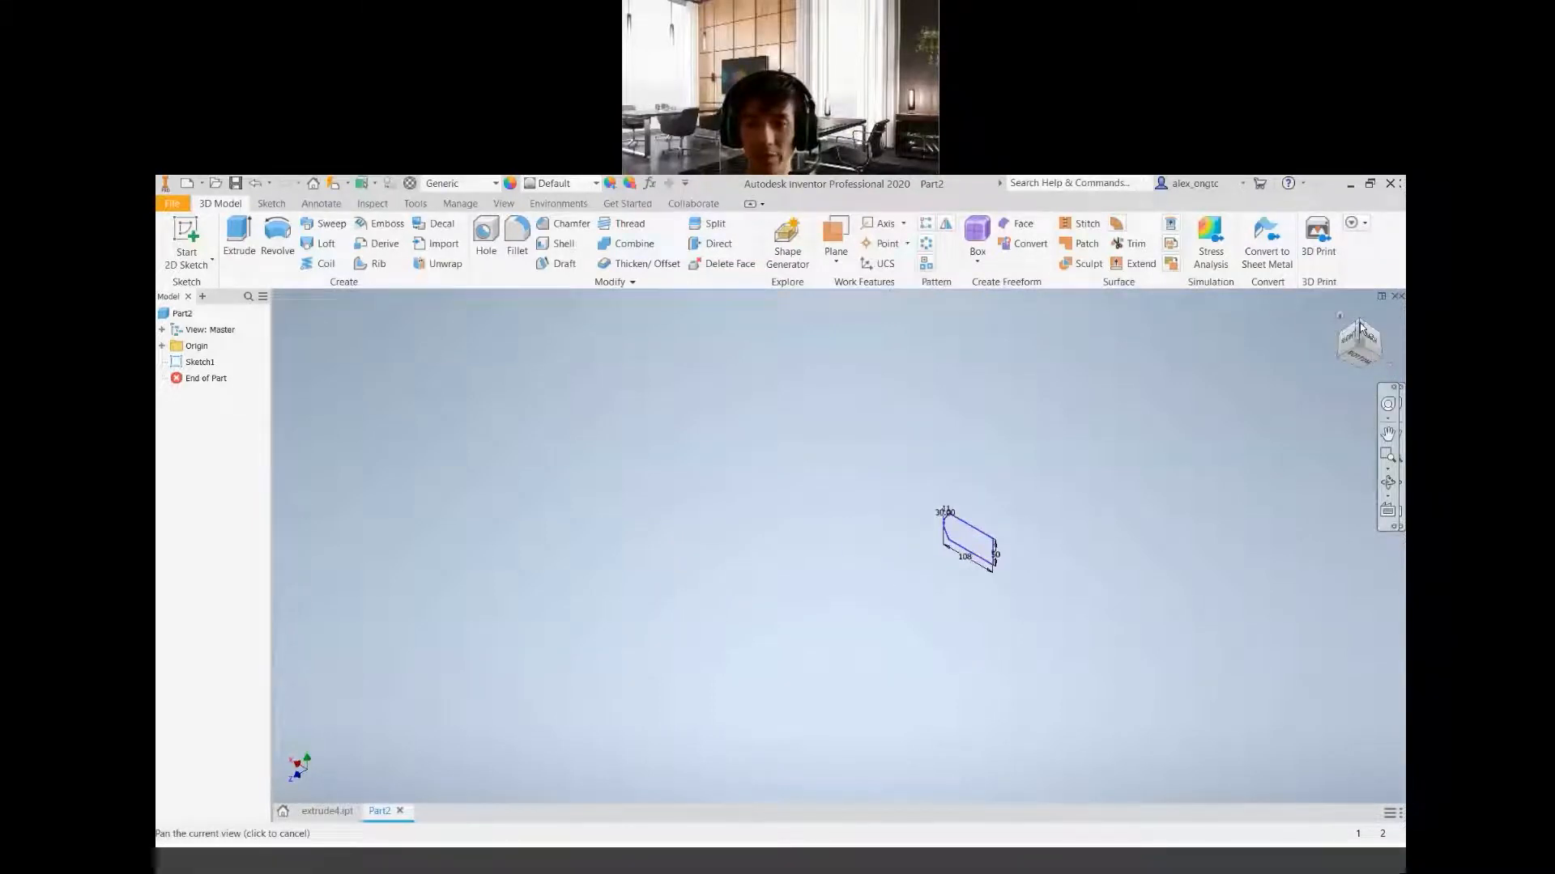
{"action": "left_click", "coordinate": [1359, 322]}
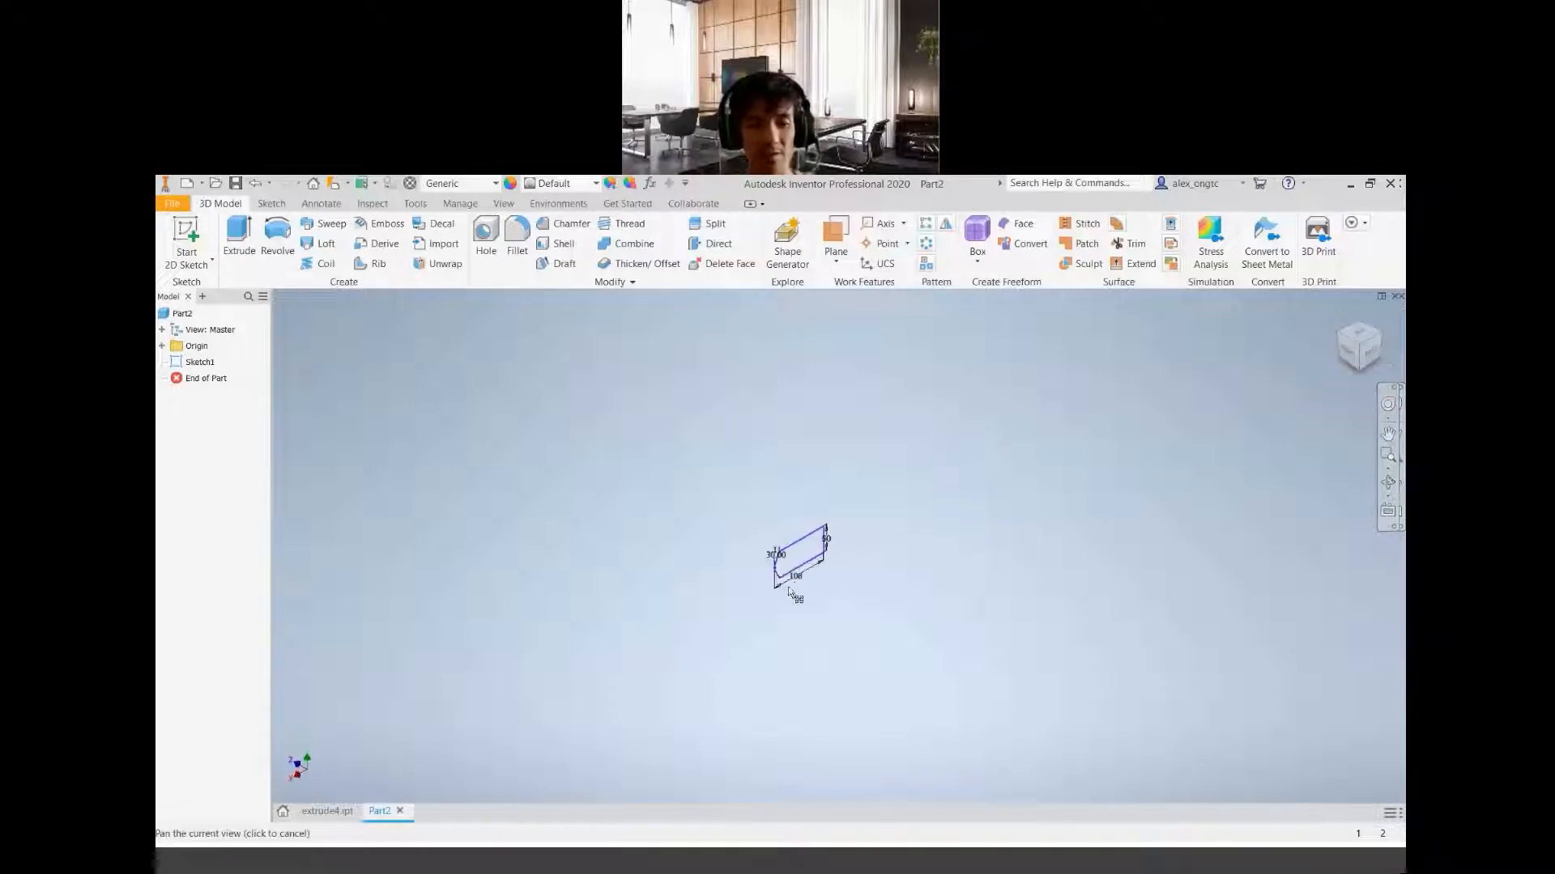
{"action": "left_click", "coordinate": [1387, 499]}
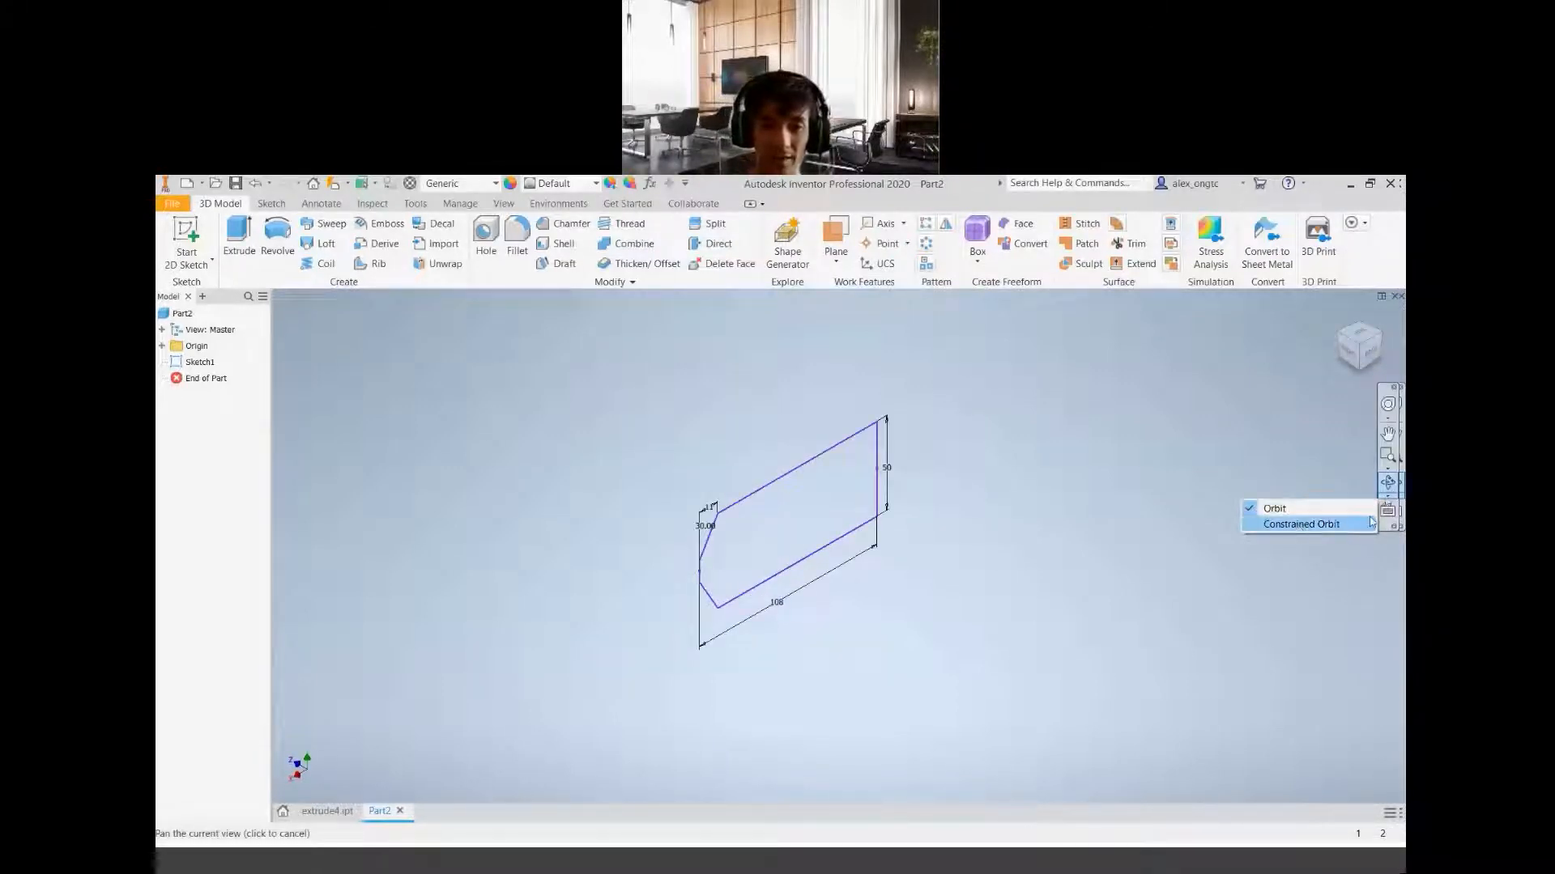
{"action": "left_click", "coordinate": [956, 587]}
{"action": "key", "text": "F4"}
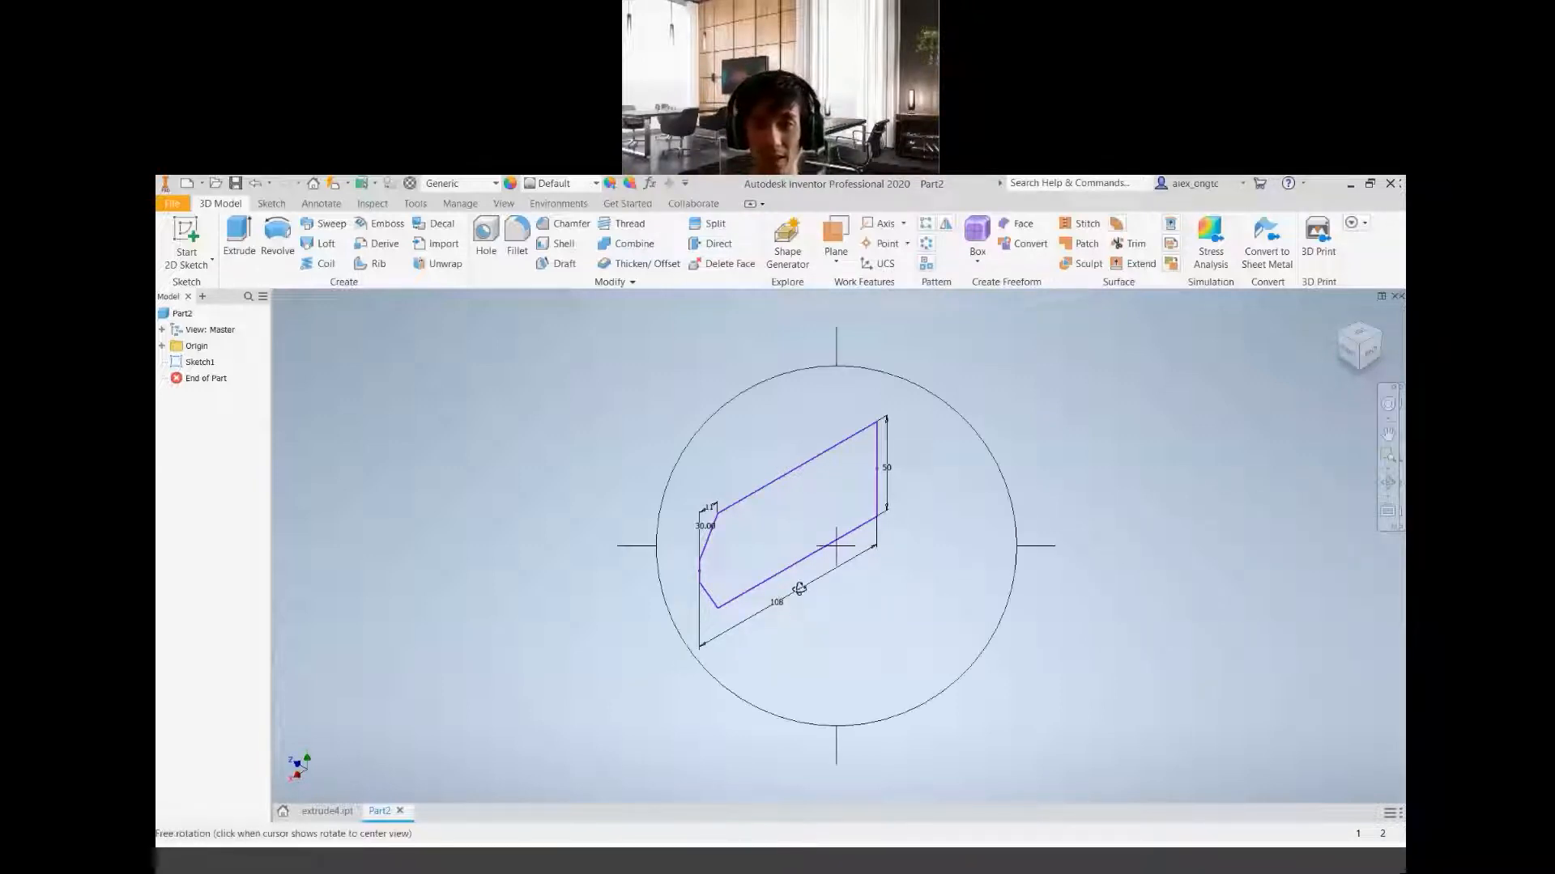
{"action": "mouse_move", "coordinate": [799, 589]}
{"action": "left_mouse_down"}
{"action": "mouse_move", "coordinate": [847, 551]}
{"action": "mouse_move", "coordinate": [934, 531]}
{"action": "mouse_move", "coordinate": [737, 673]}
{"action": "mouse_move", "coordinate": [631, 623]}
{"action": "mouse_move", "coordinate": [662, 655]}
{"action": "mouse_move", "coordinate": [746, 649]}
{"action": "mouse_move", "coordinate": [739, 725]}
{"action": "mouse_move", "coordinate": [697, 715]}
{"action": "mouse_move", "coordinate": [704, 705]}
{"action": "left_mouse_up"}
{"action": "mouse_move", "coordinate": [840, 440]}
{"action": "left_mouse_down"}
{"action": "mouse_move", "coordinate": [885, 451]}
{"action": "mouse_move", "coordinate": [878, 462]}
{"action": "left_mouse_up"}
{"action": "key", "text": "Escape"}
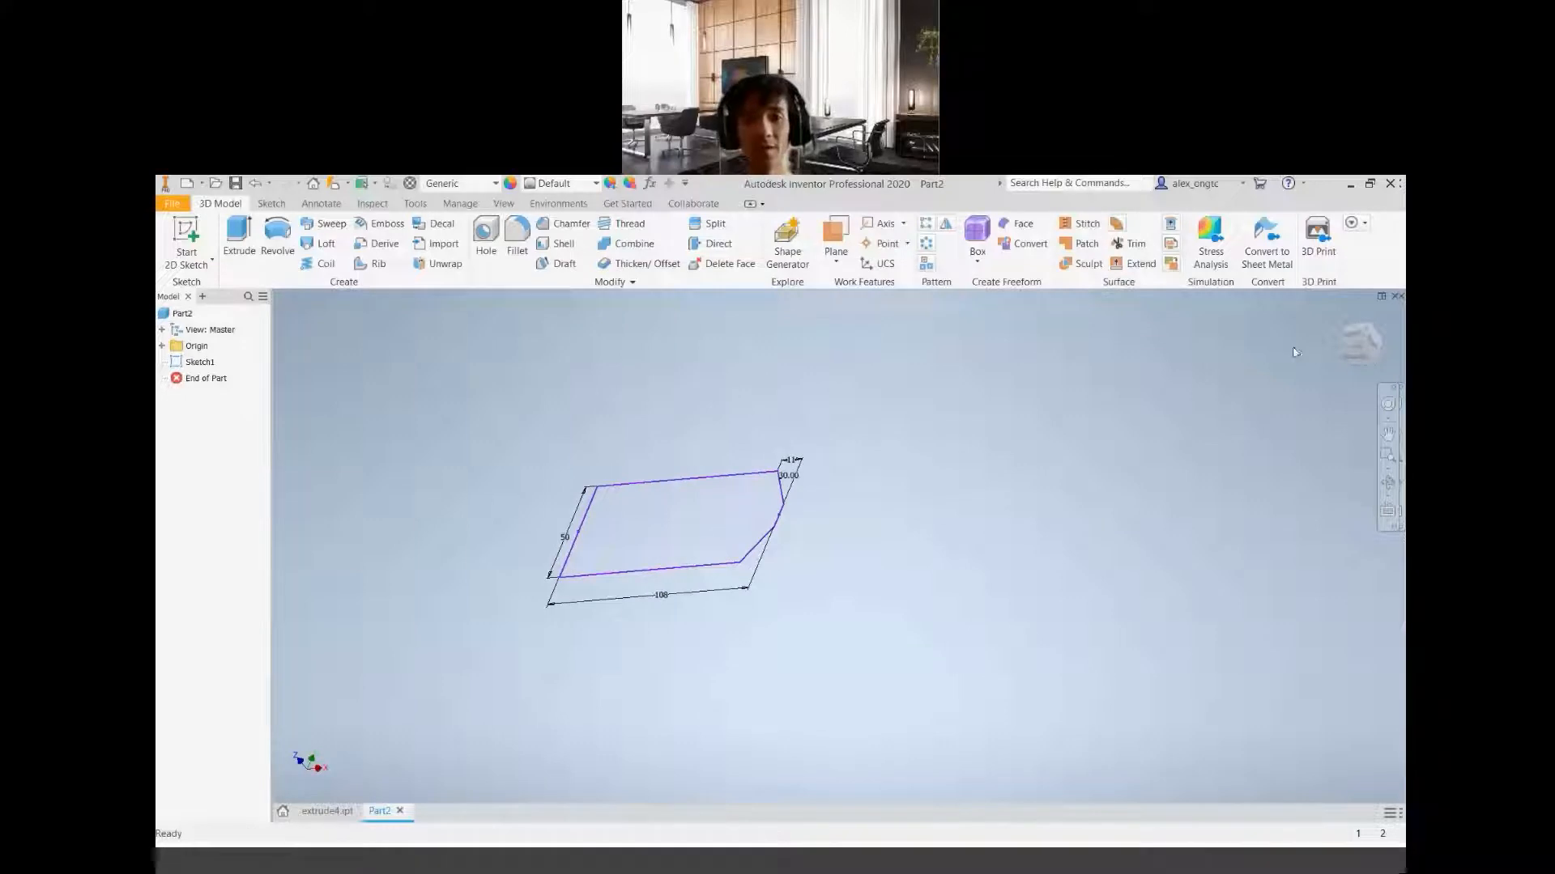
{"action": "left_click", "coordinate": [1360, 350]}
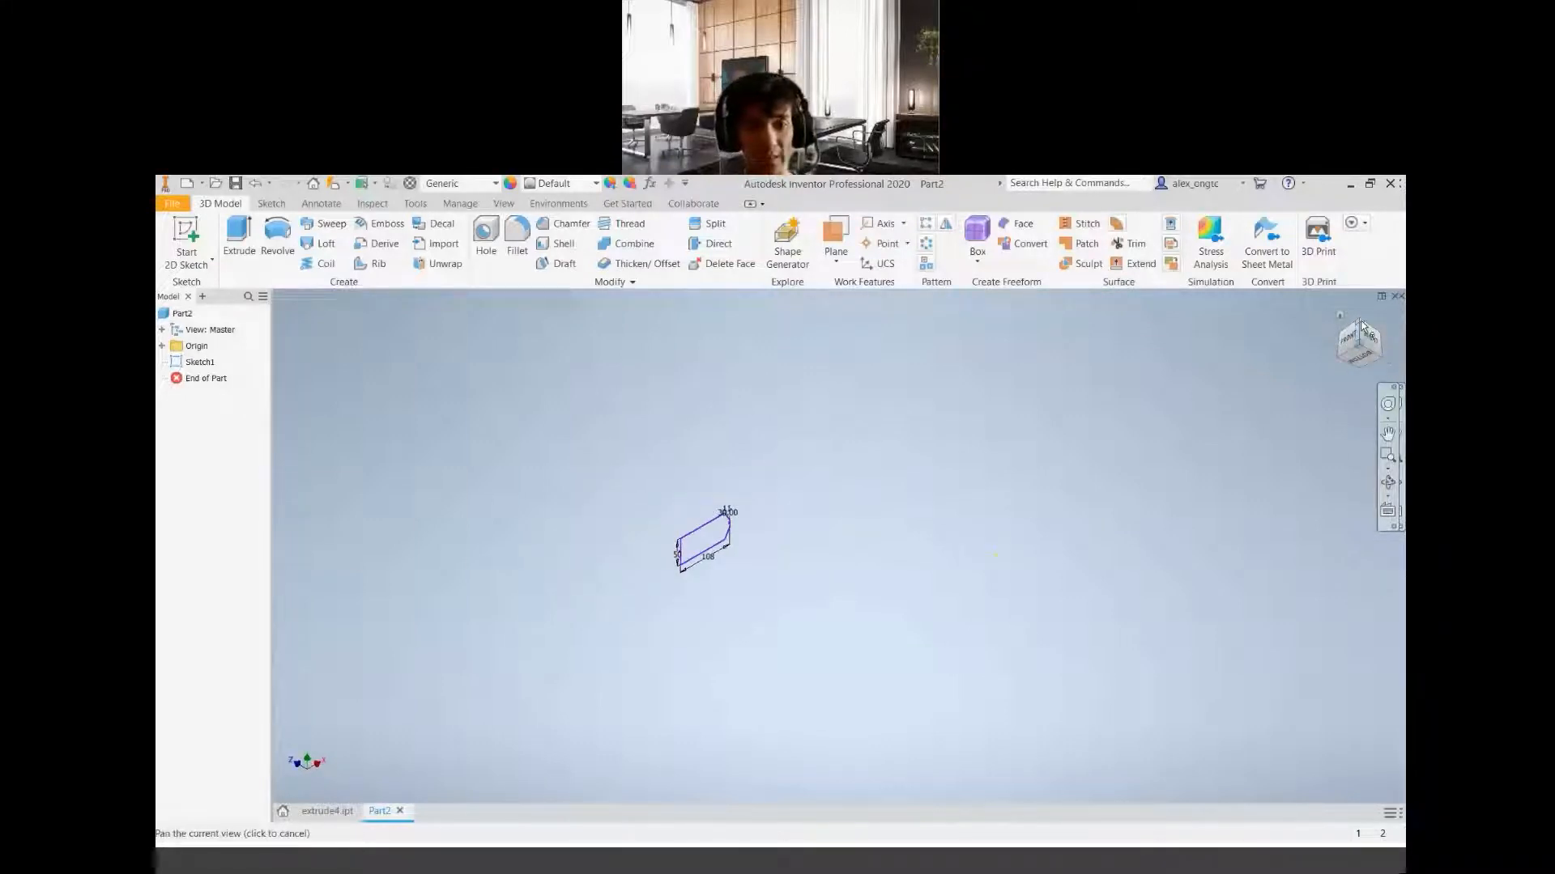
{"action": "left_click", "coordinate": [1361, 321]}
{"action": "middle_click_drag", "start_coordinate": [732, 428], "coordinate": [762, 545]}
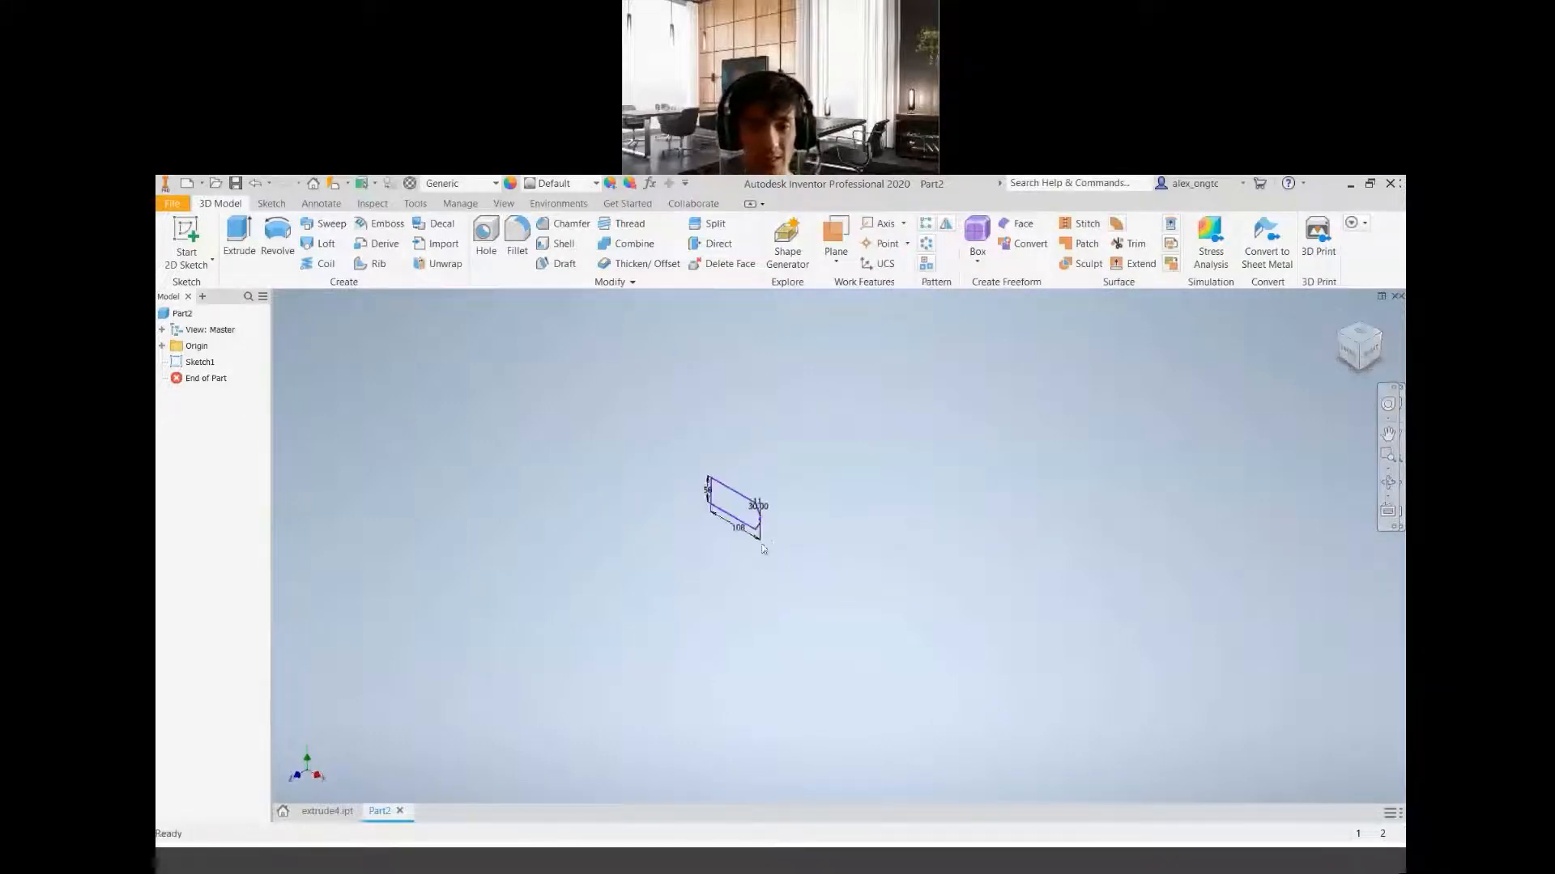
{"action": "scroll", "coordinate": [762, 549], "scroll_direction": "down", "scroll_amount": 5}
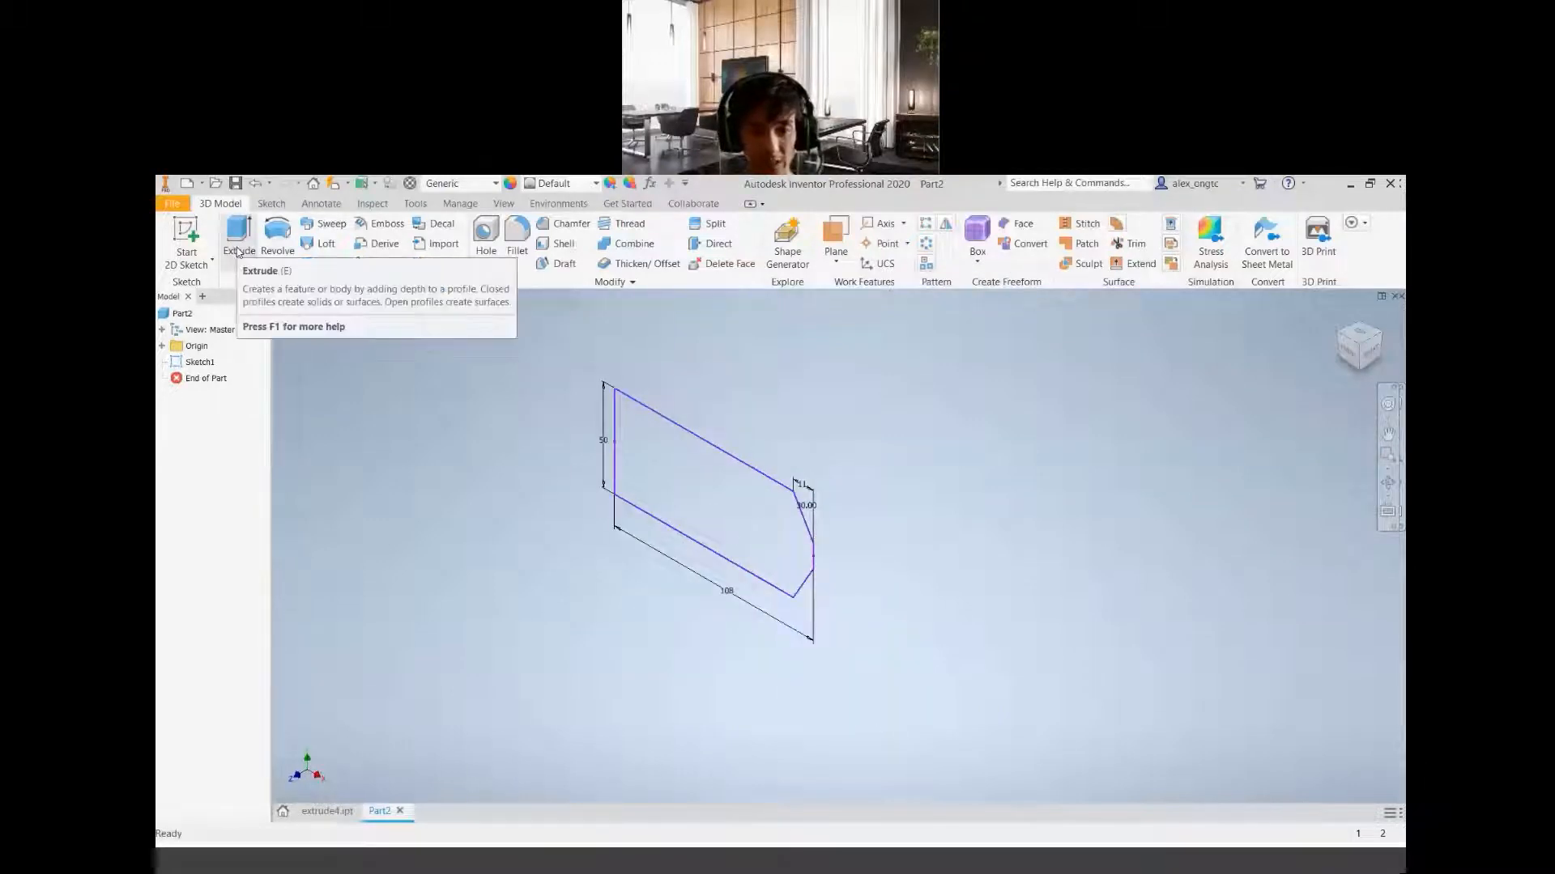
Check the block height in the project geometry PDF, and extrude the chamfered profile 28 mm in Inventor
{"action": "left_click", "coordinate": [944, 863]}
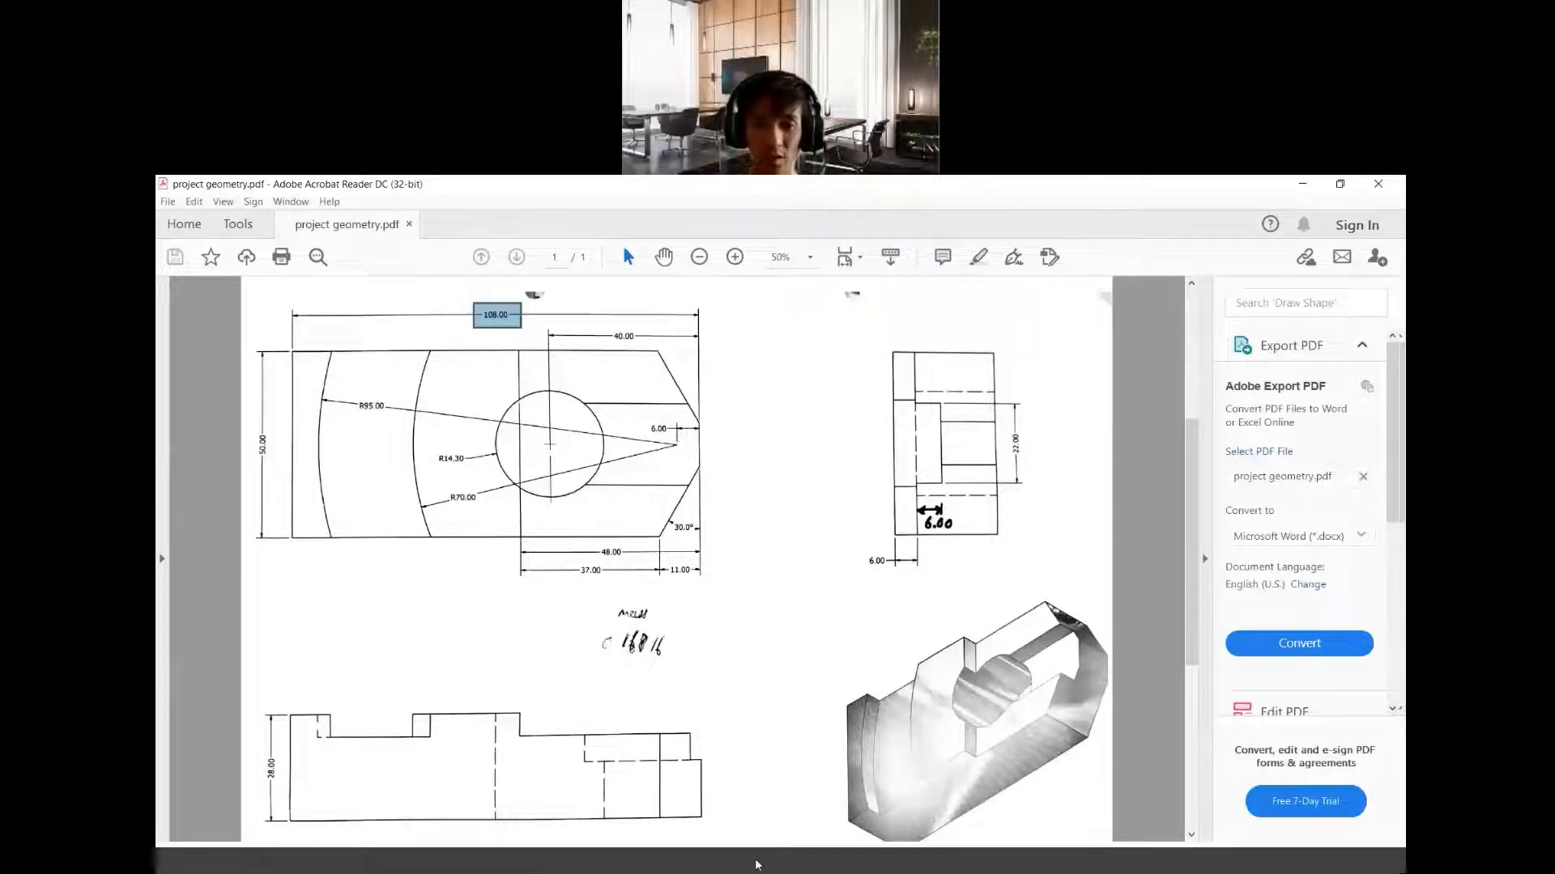
{"action": "left_click", "coordinate": [700, 866]}
{"action": "left_click", "coordinate": [236, 239]}
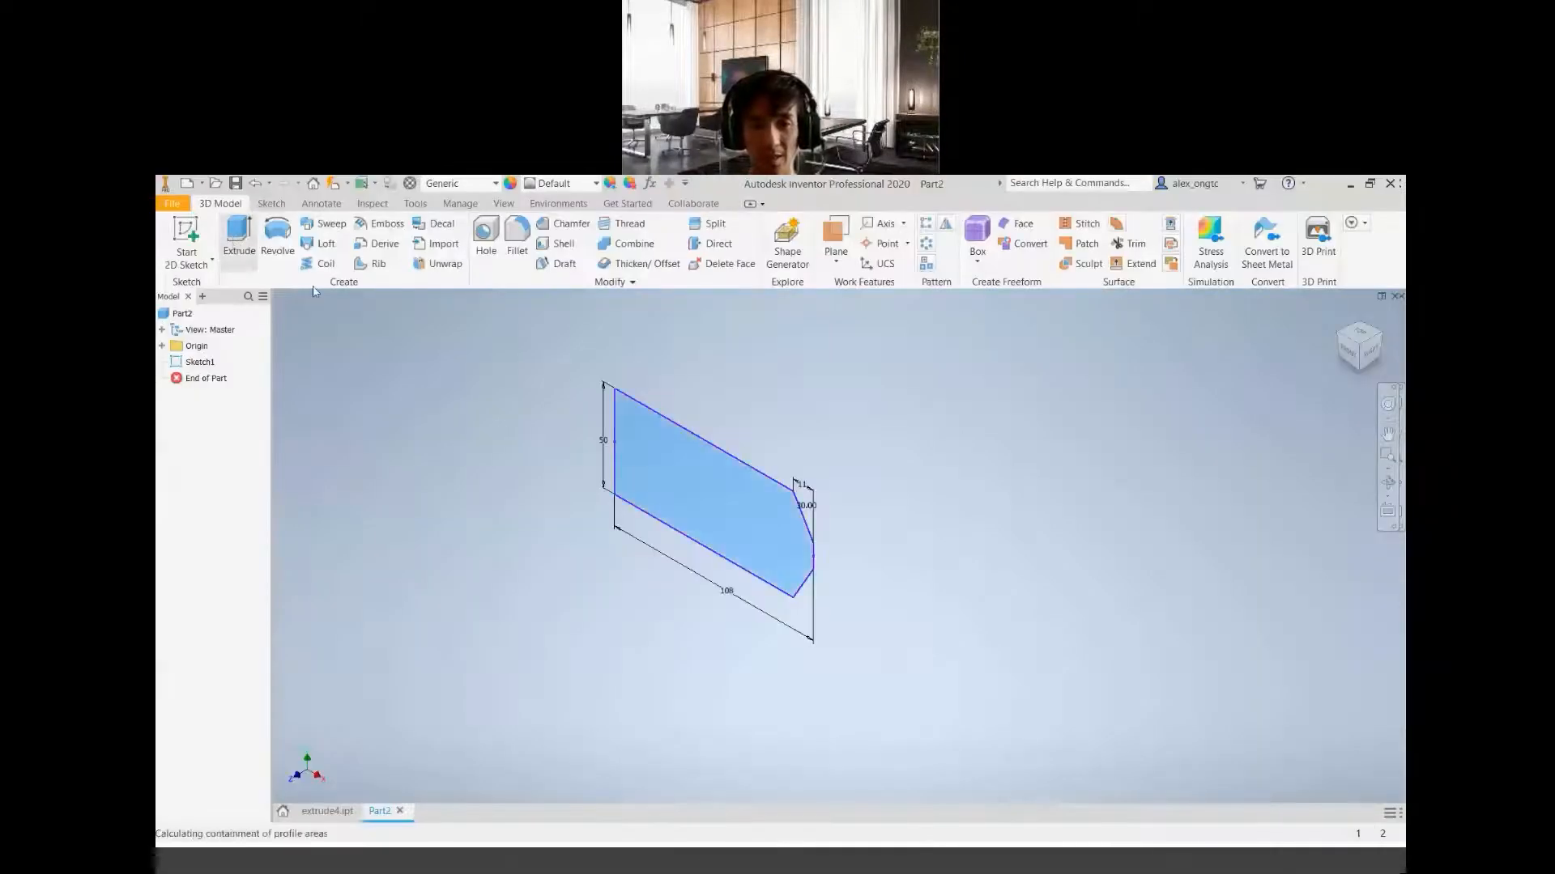
{"action": "middle_click_drag", "start_coordinate": [839, 589], "coordinate": [937, 630]}
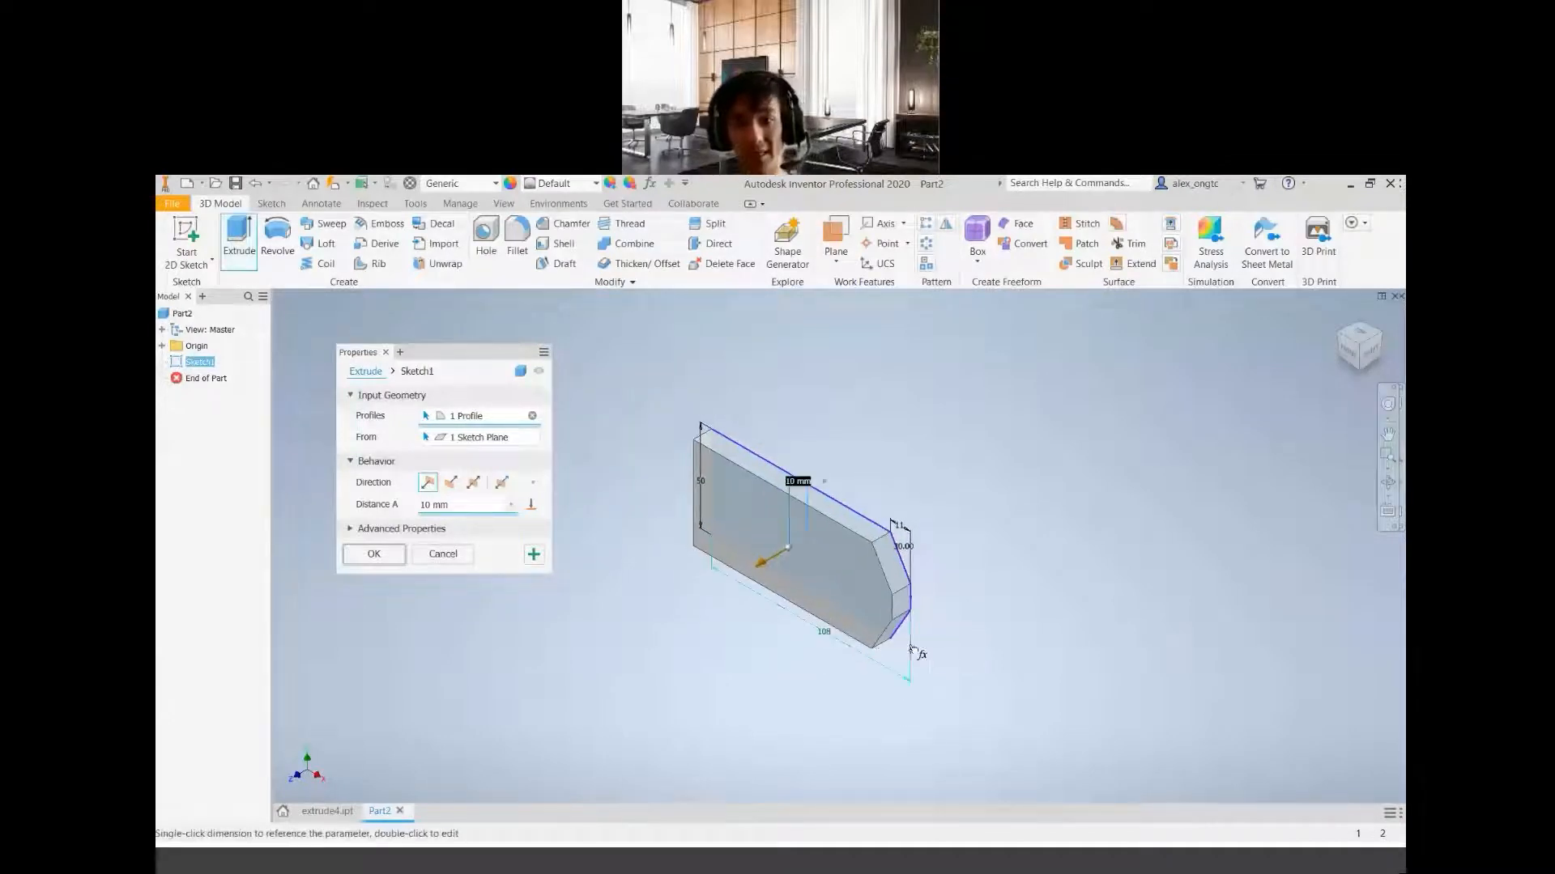
{"action": "middle_click_drag", "start_coordinate": [734, 667], "coordinate": [910, 614], "text": "shift"}
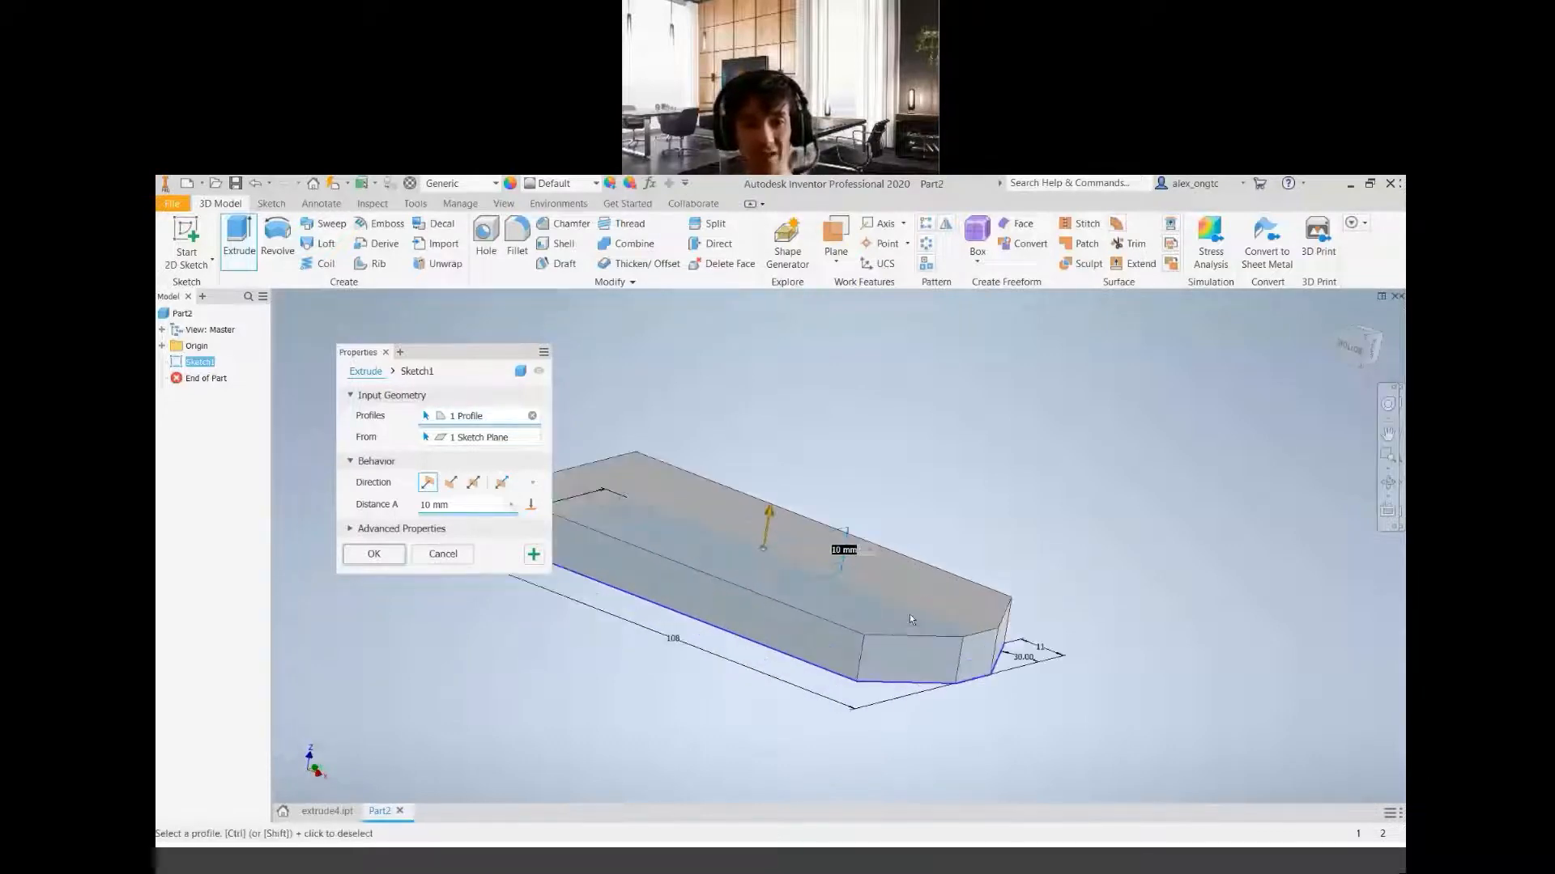
{"action": "scroll", "coordinate": [910, 613], "scroll_direction": "down", "scroll_amount": 2}
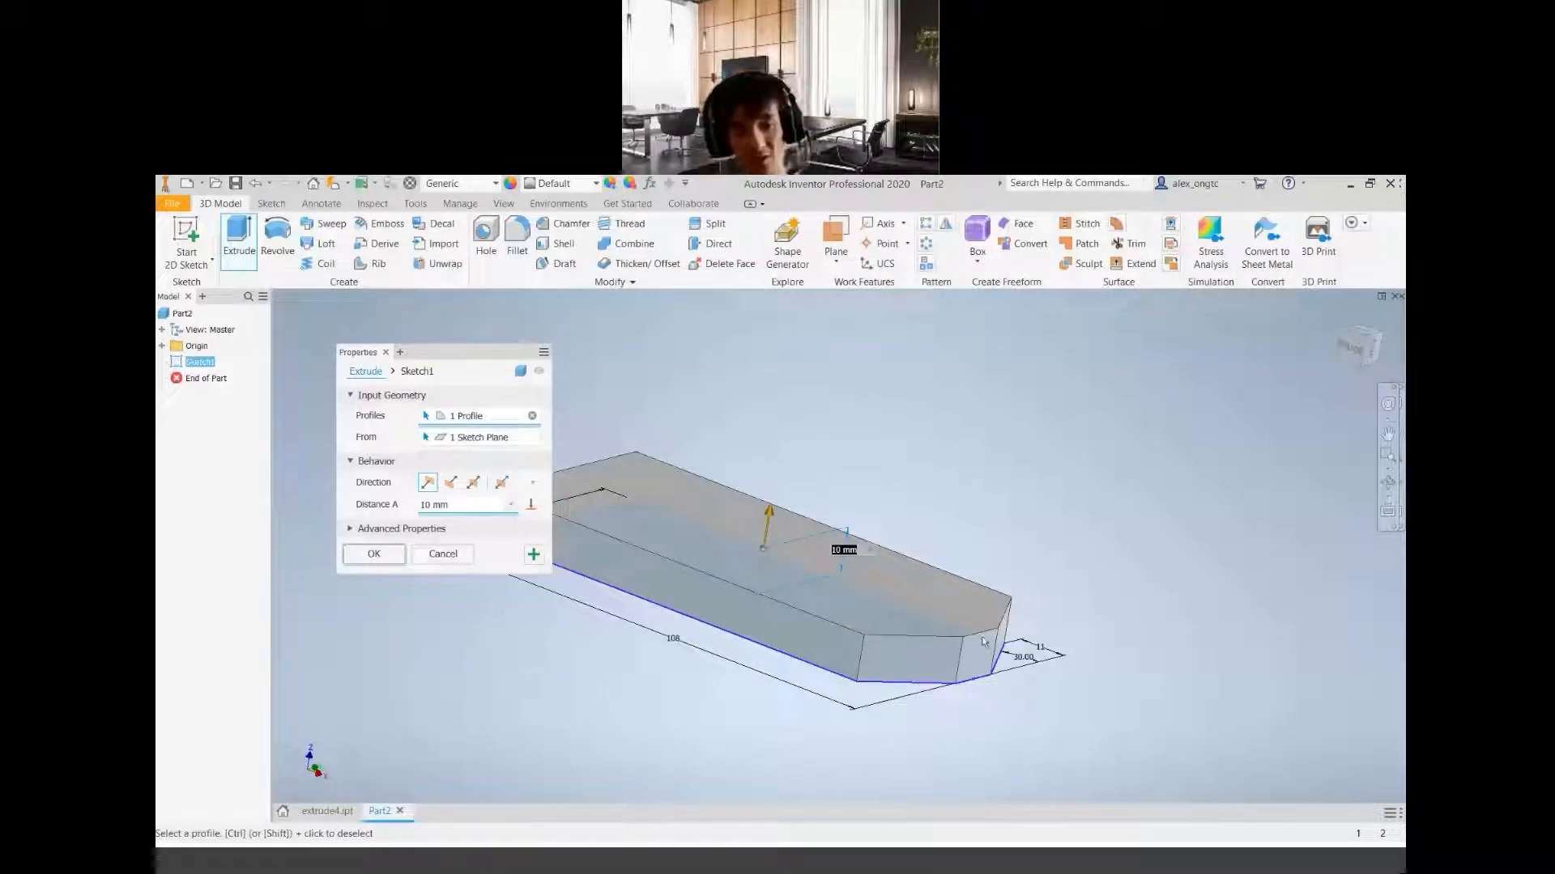
{"action": "left_click", "coordinate": [1365, 341]}
{"action": "scroll", "coordinate": [790, 414], "scroll_direction": "down", "scroll_amount": 5}
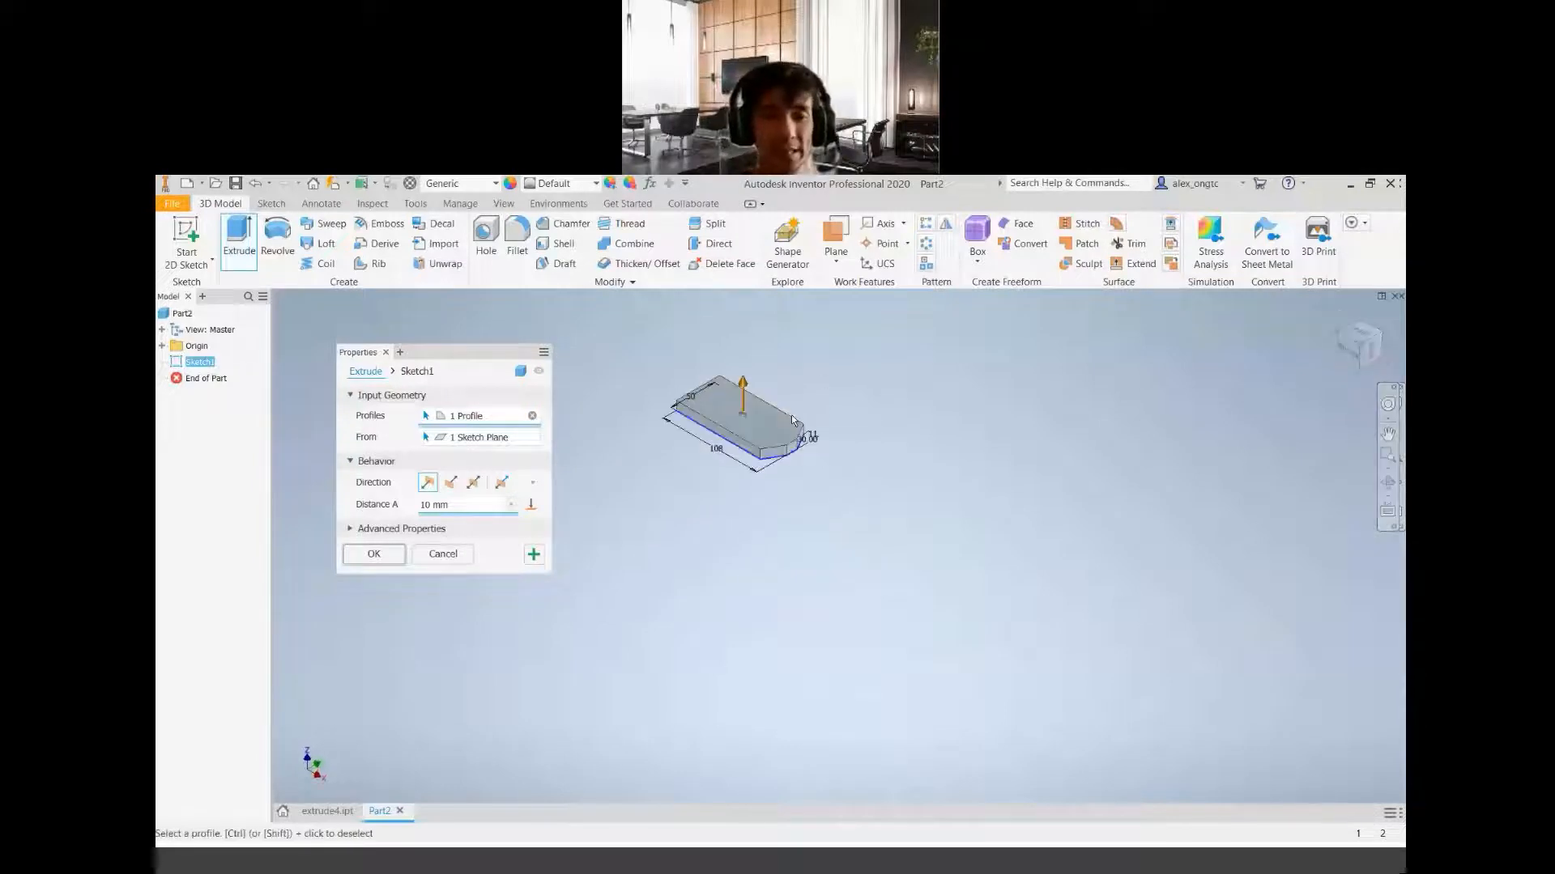
{"action": "middle_click_drag", "start_coordinate": [684, 428], "coordinate": [884, 572]}
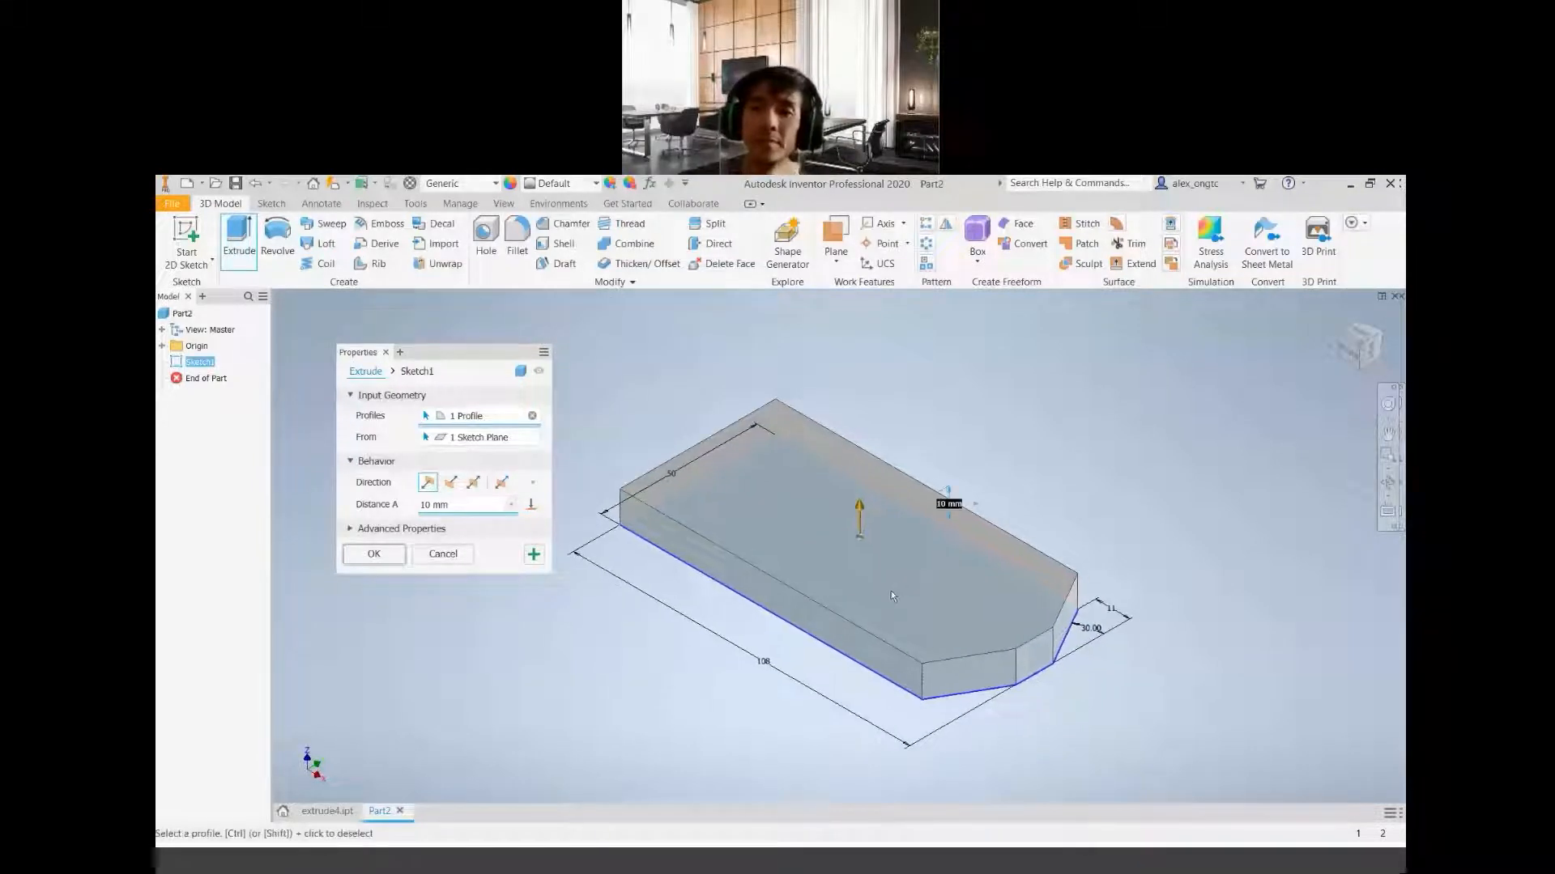
{"action": "left_click_drag", "start_coordinate": [457, 506], "coordinate": [194, 487]}
{"action": "type", "text": "28"}
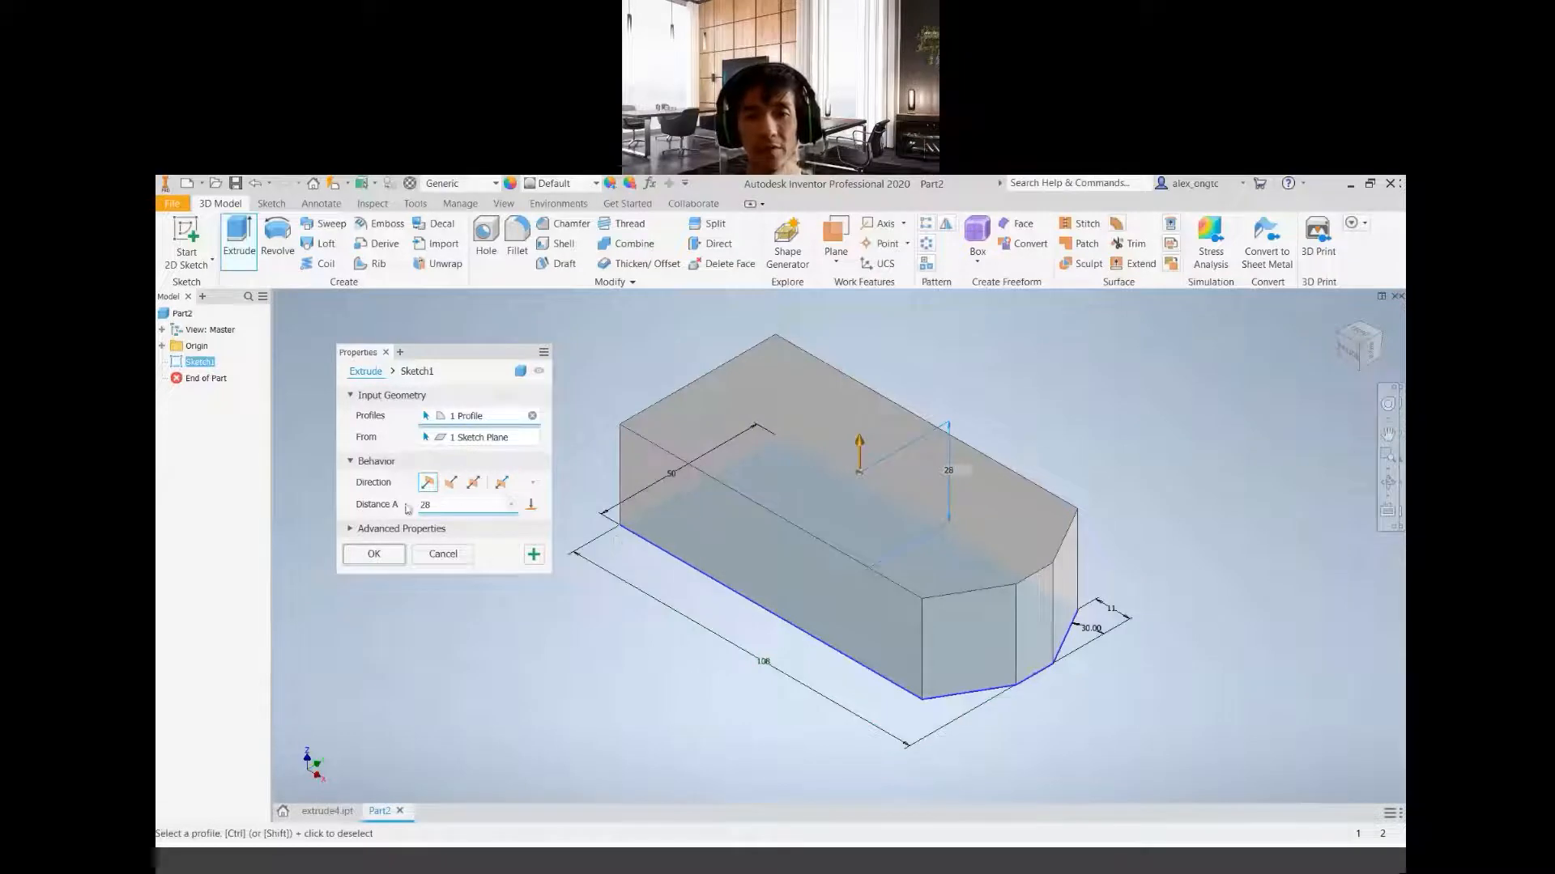
{"action": "left_click", "coordinate": [368, 557]}
{"action": "middle_click_drag", "start_coordinate": [927, 587], "coordinate": [866, 613]}
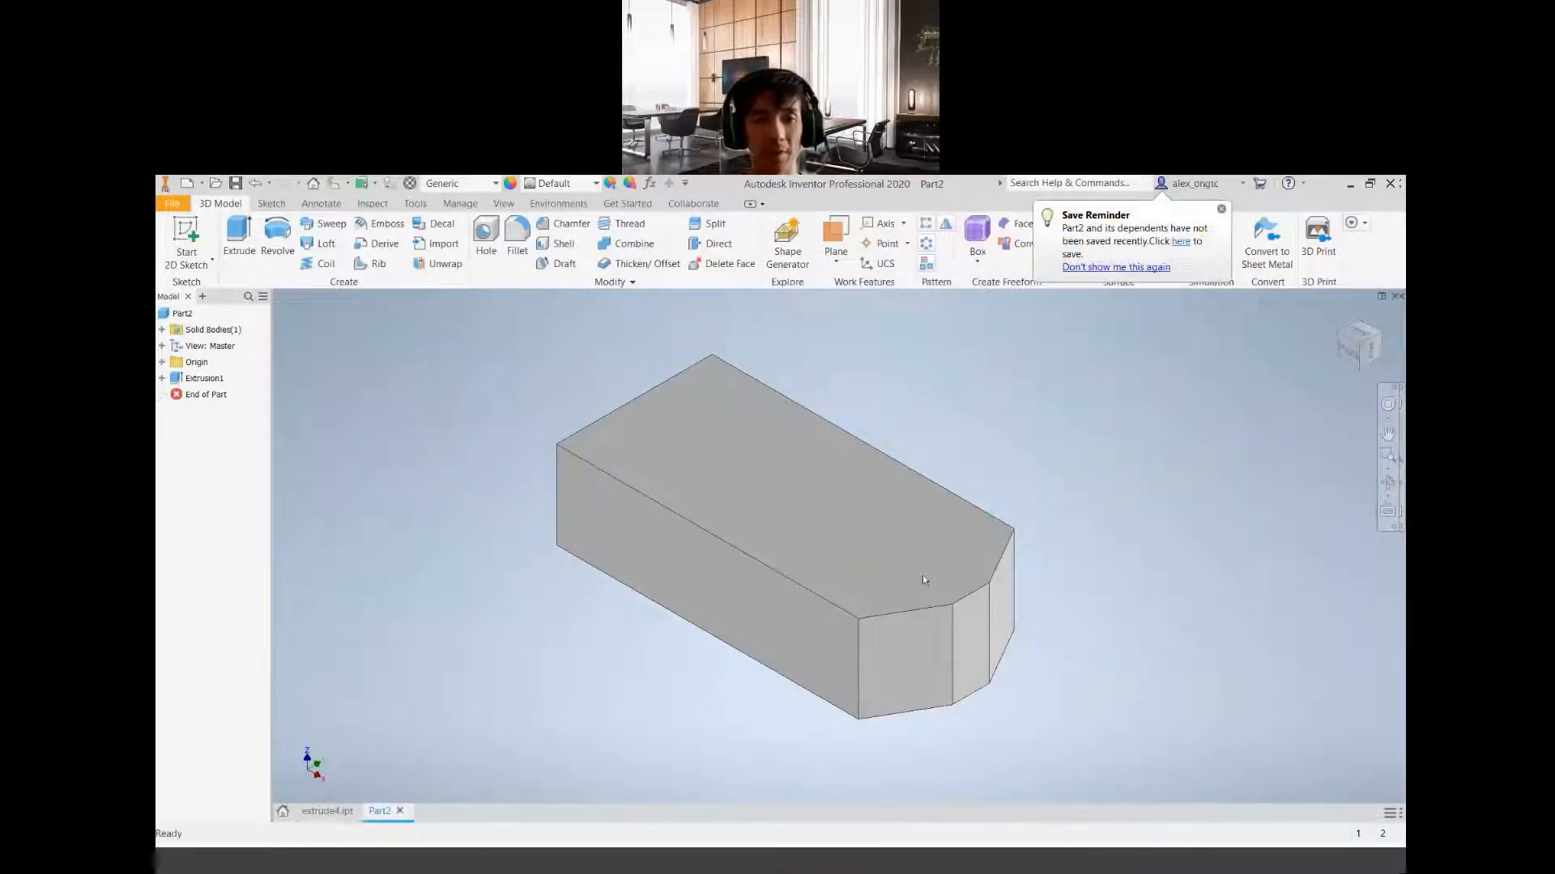
{"action": "middle_click_drag", "start_coordinate": [1131, 586], "coordinate": [1204, 580]}
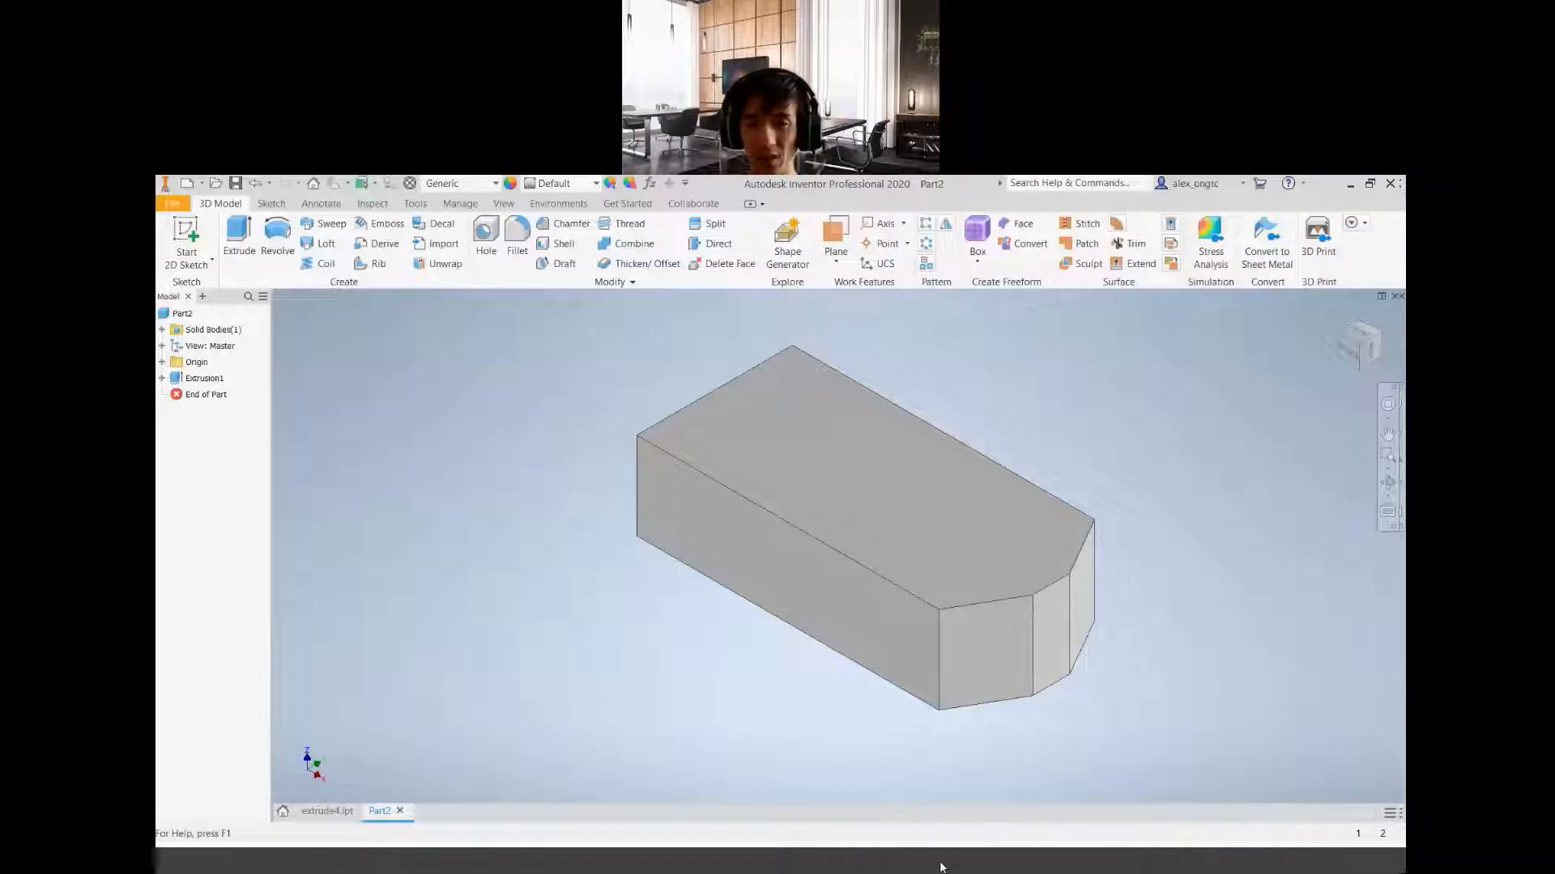
Switch to the project geometry PDF and examine the end slot, recess and steps in the drawing views and the shaded isometric picture
{"action": "left_click", "coordinate": [924, 783]}
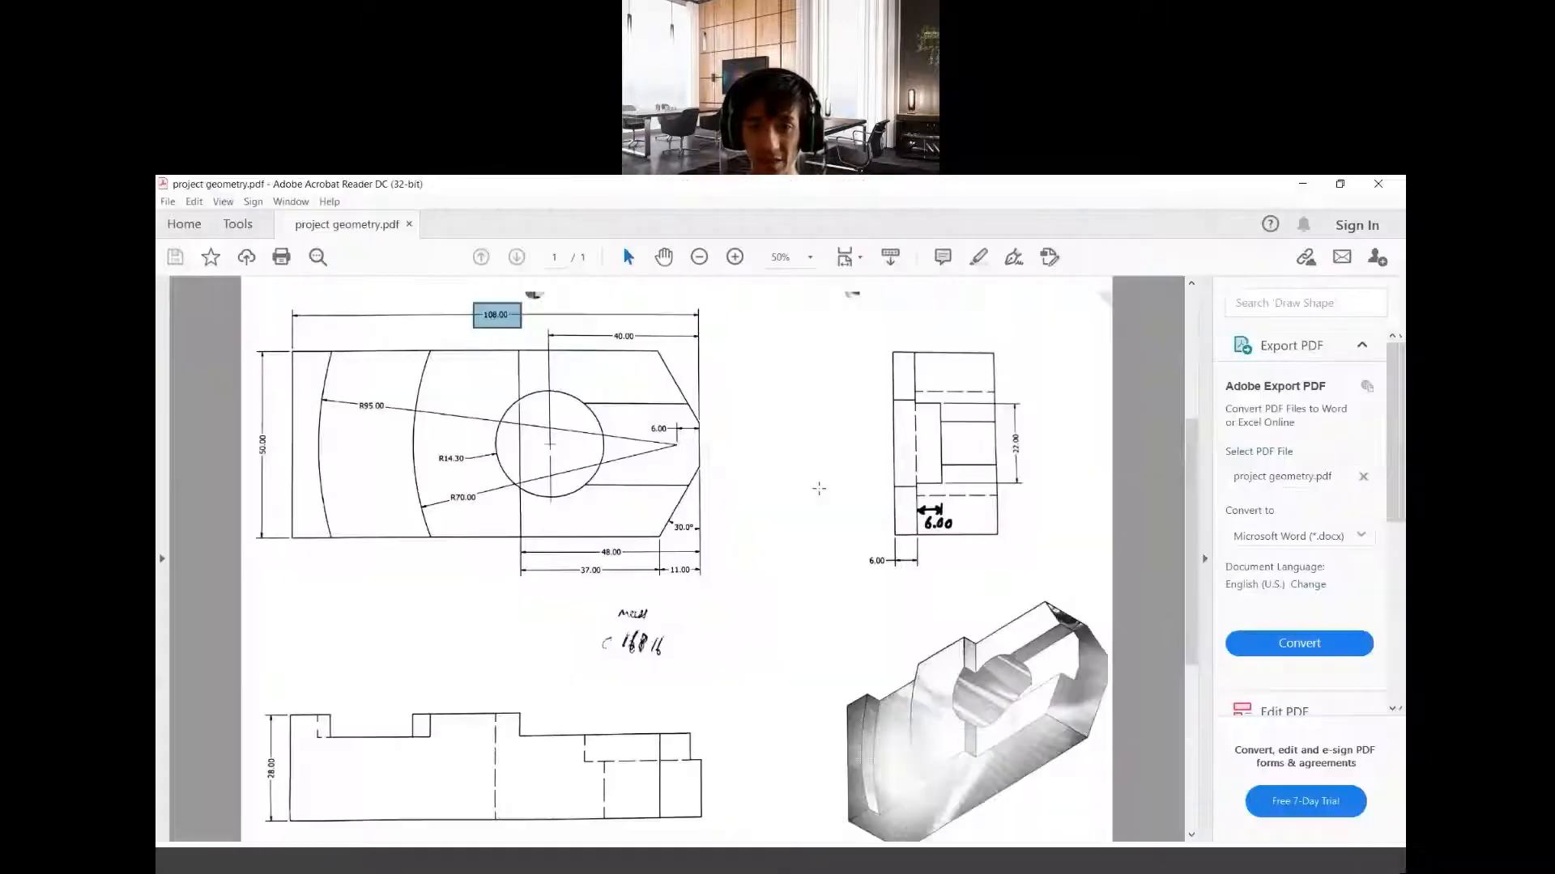
{"action": "left_click", "coordinate": [812, 488]}
{"action": "left_click", "coordinate": [1148, 614]}
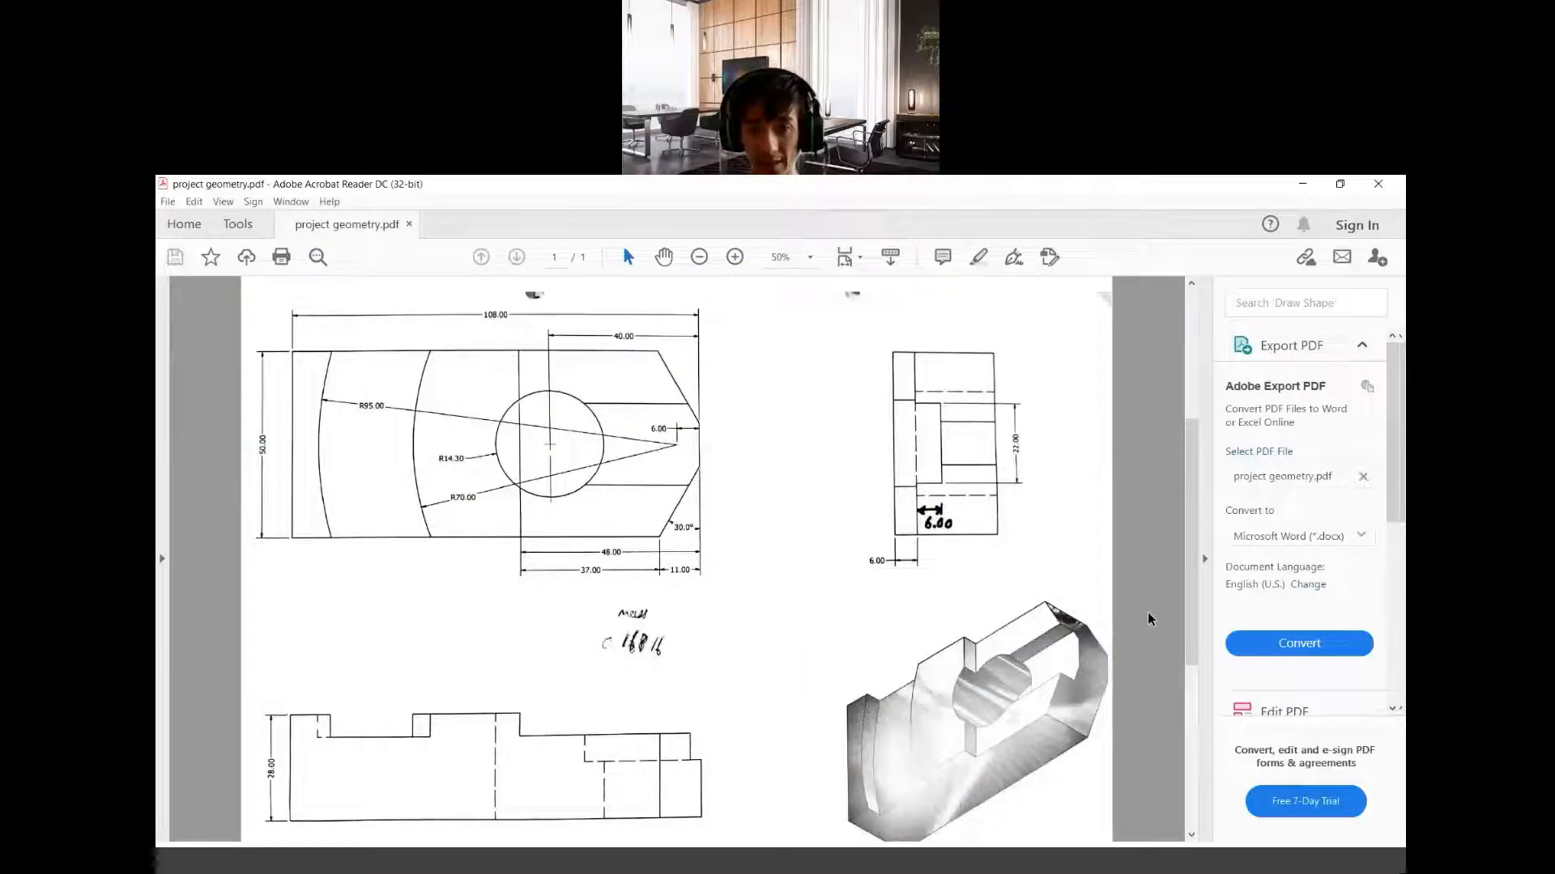
{"action": "scroll", "coordinate": [1148, 619], "scroll_direction": "down", "scroll_amount": 2}
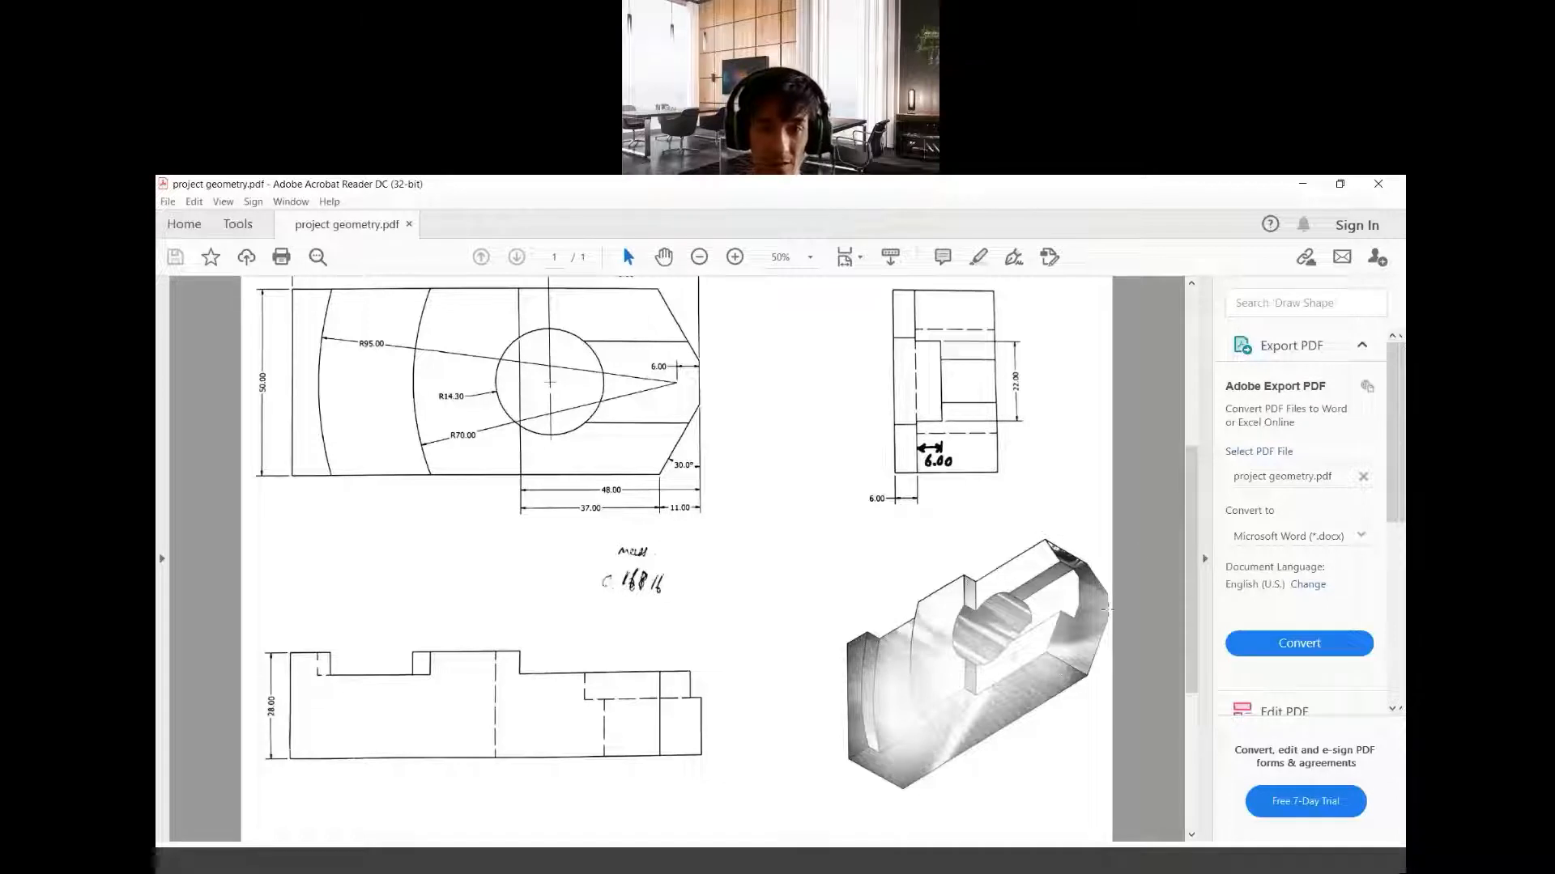
{"action": "left_click_drag", "start_coordinate": [933, 613], "coordinate": [945, 618]}
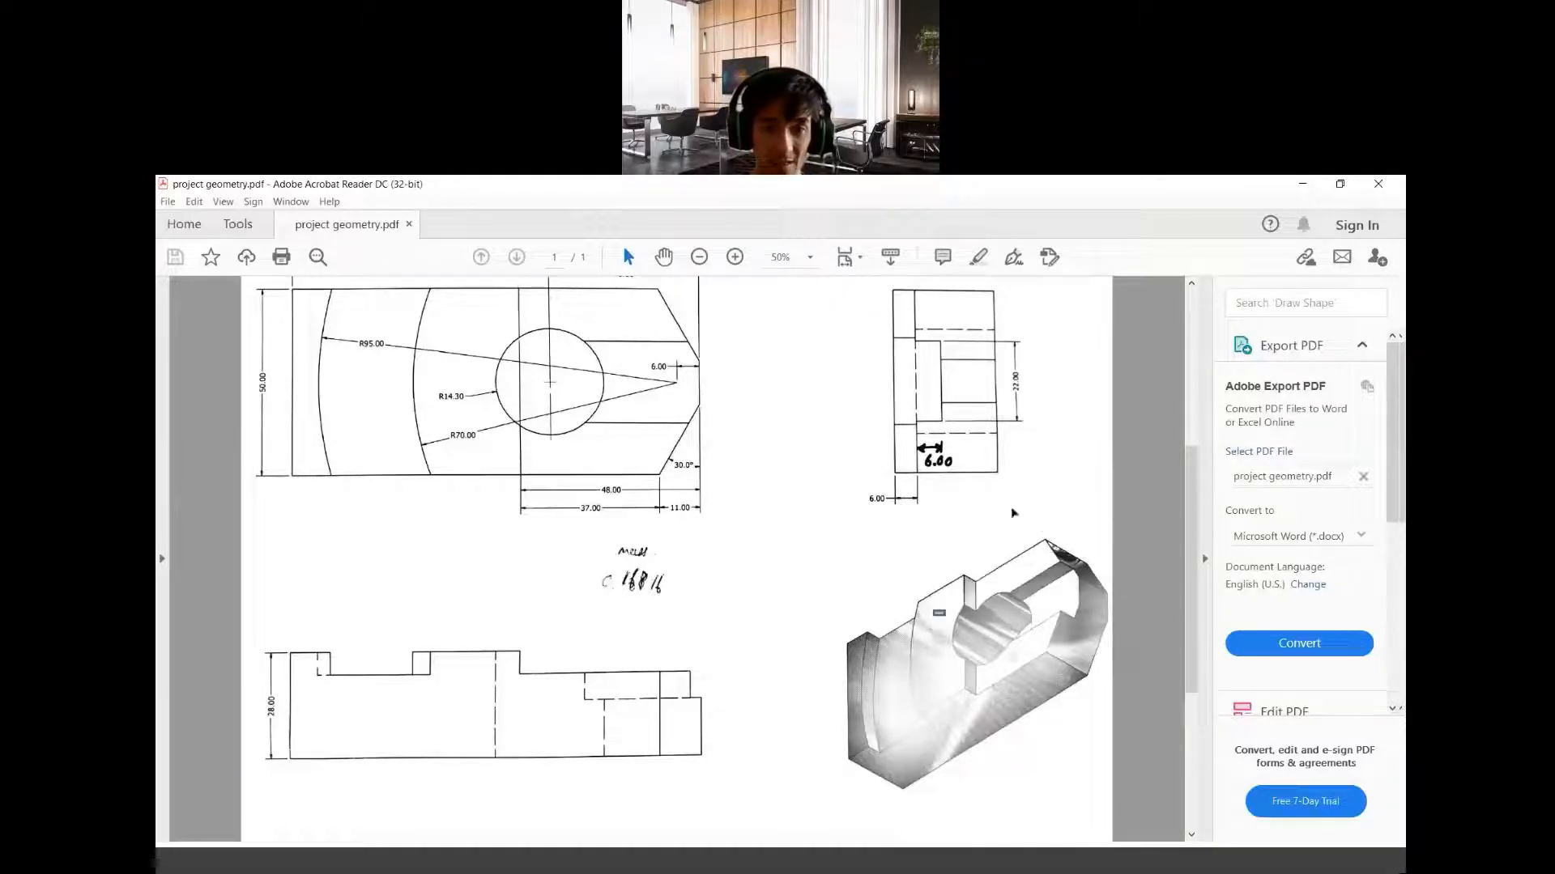
{"action": "left_click", "coordinate": [1013, 512]}
{"action": "left_click", "coordinate": [1138, 571]}
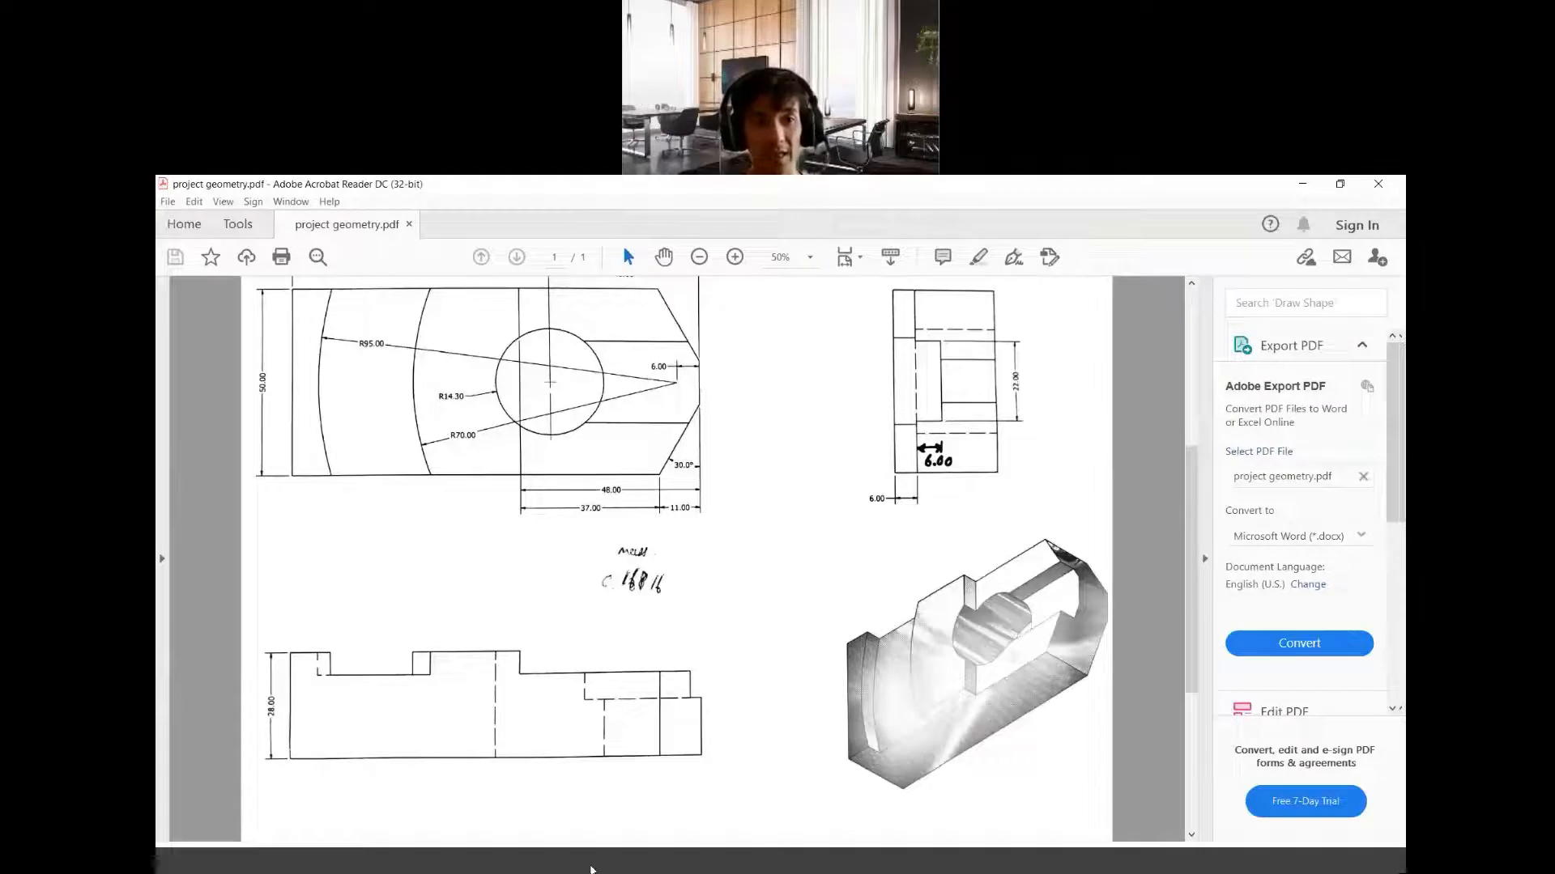
Return to Inventor and start a 2D sketch on the block's narrow flat end face between the two chamfers
{"action": "left_click", "coordinate": [698, 868]}
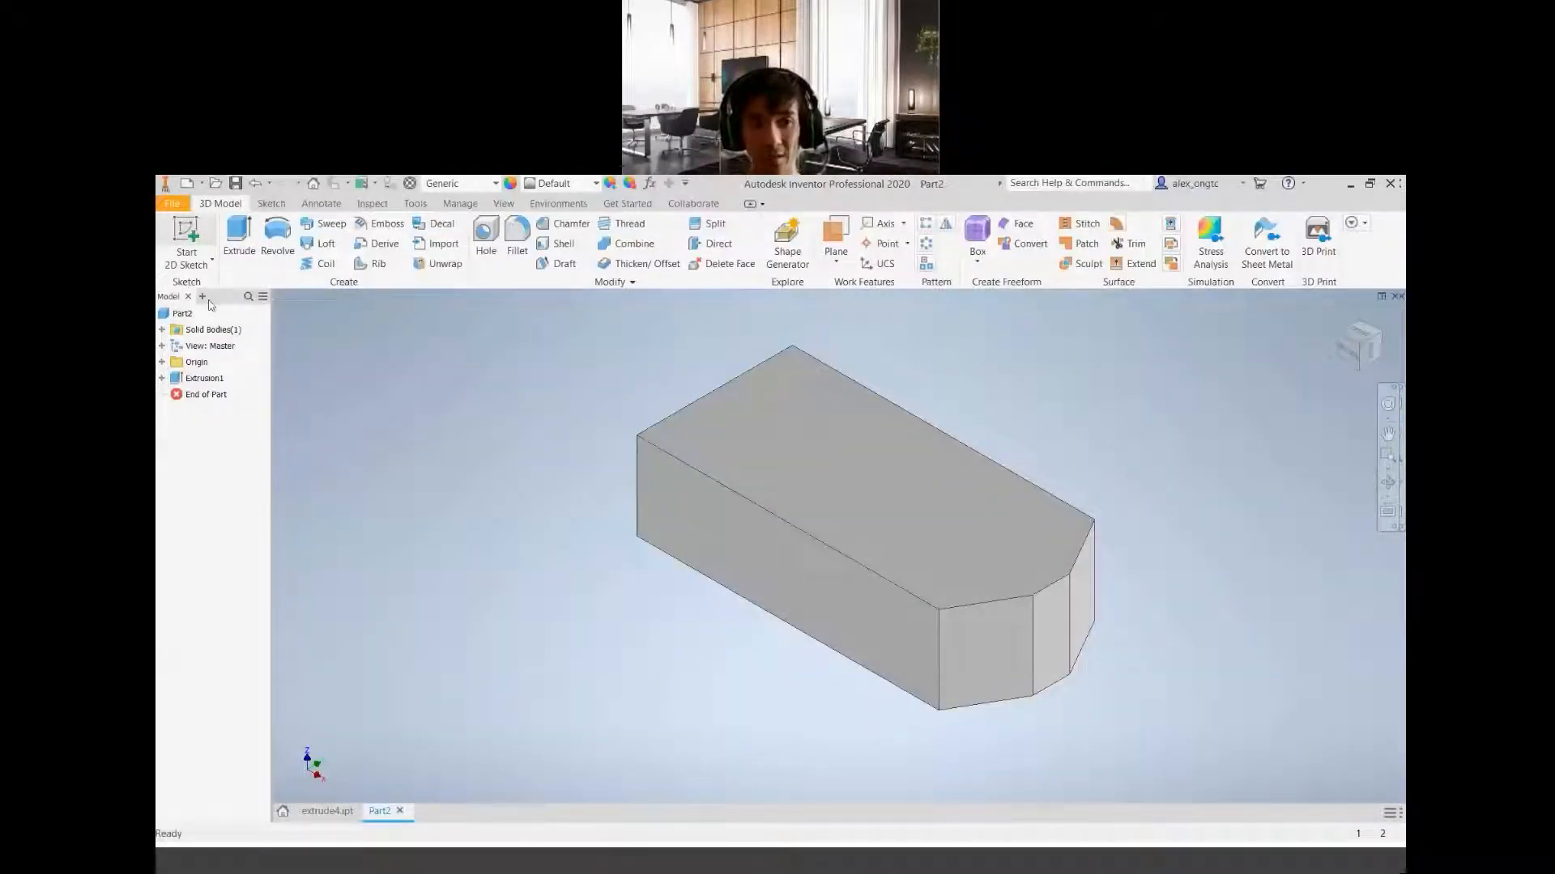
{"action": "left_click", "coordinate": [186, 260]}
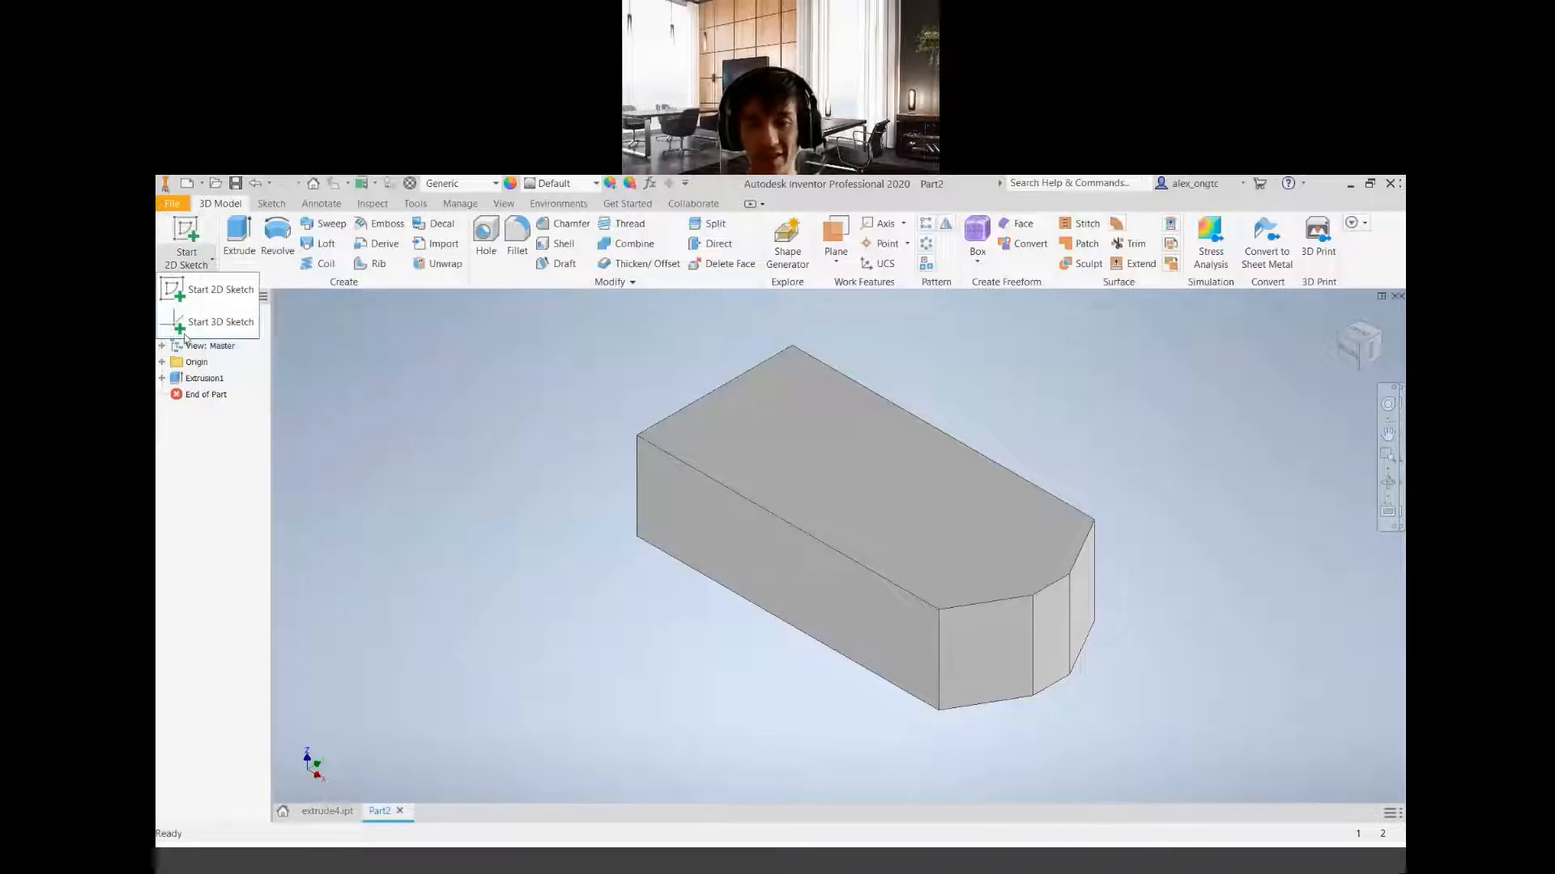
{"action": "left_click", "coordinate": [204, 297]}
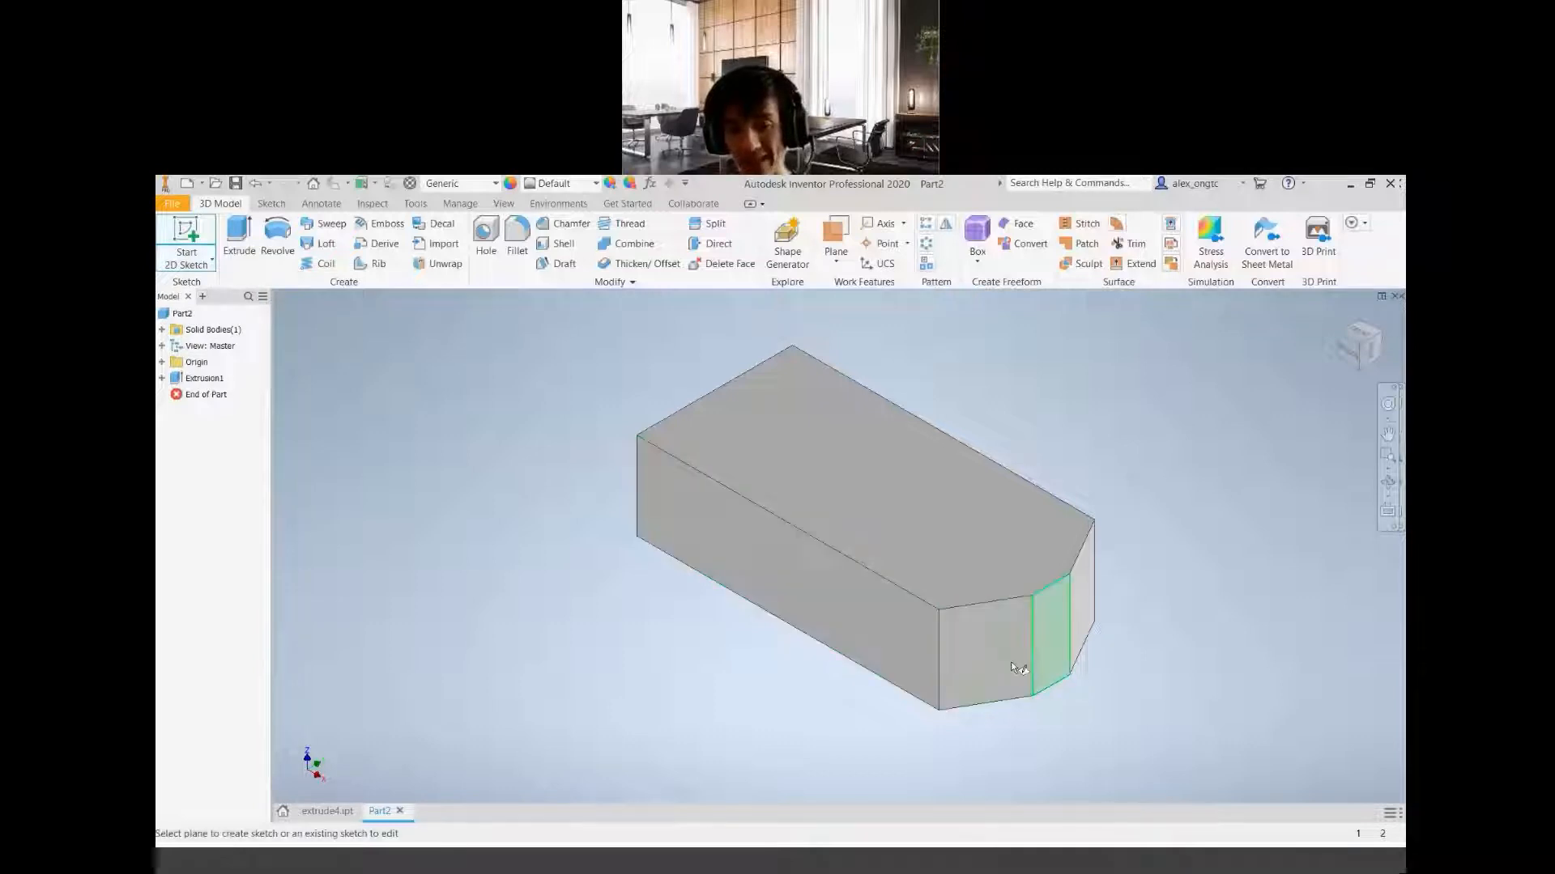
{"action": "left_click", "coordinate": [186, 252]}
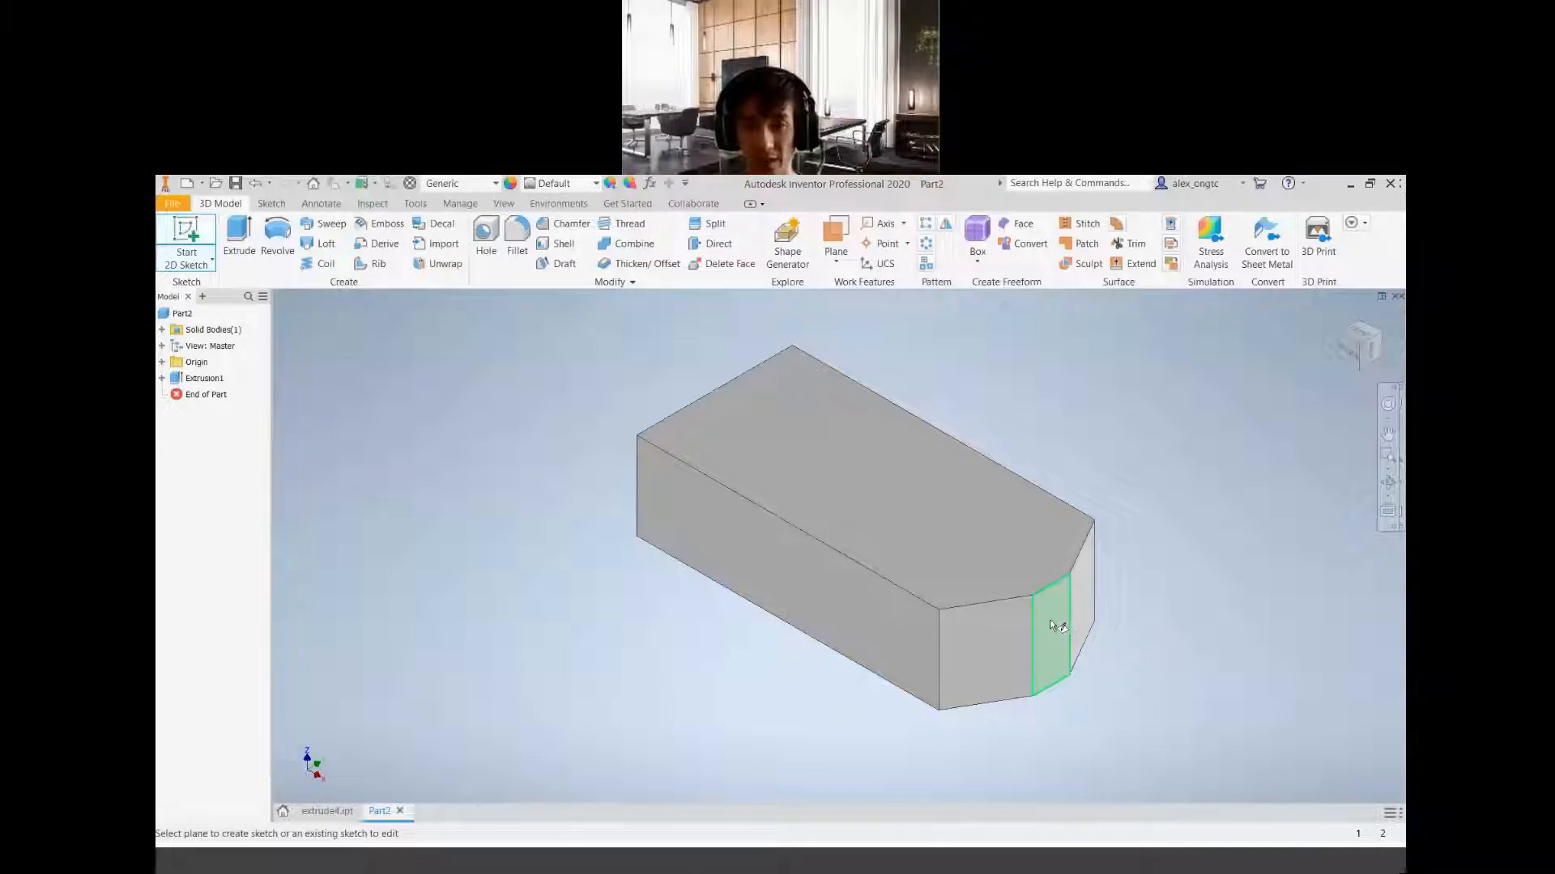
{"action": "scroll", "coordinate": [1046, 620], "scroll_direction": "down", "scroll_amount": 3}
{"action": "scroll", "coordinate": [1047, 619], "scroll_direction": "up", "scroll_amount": 3}
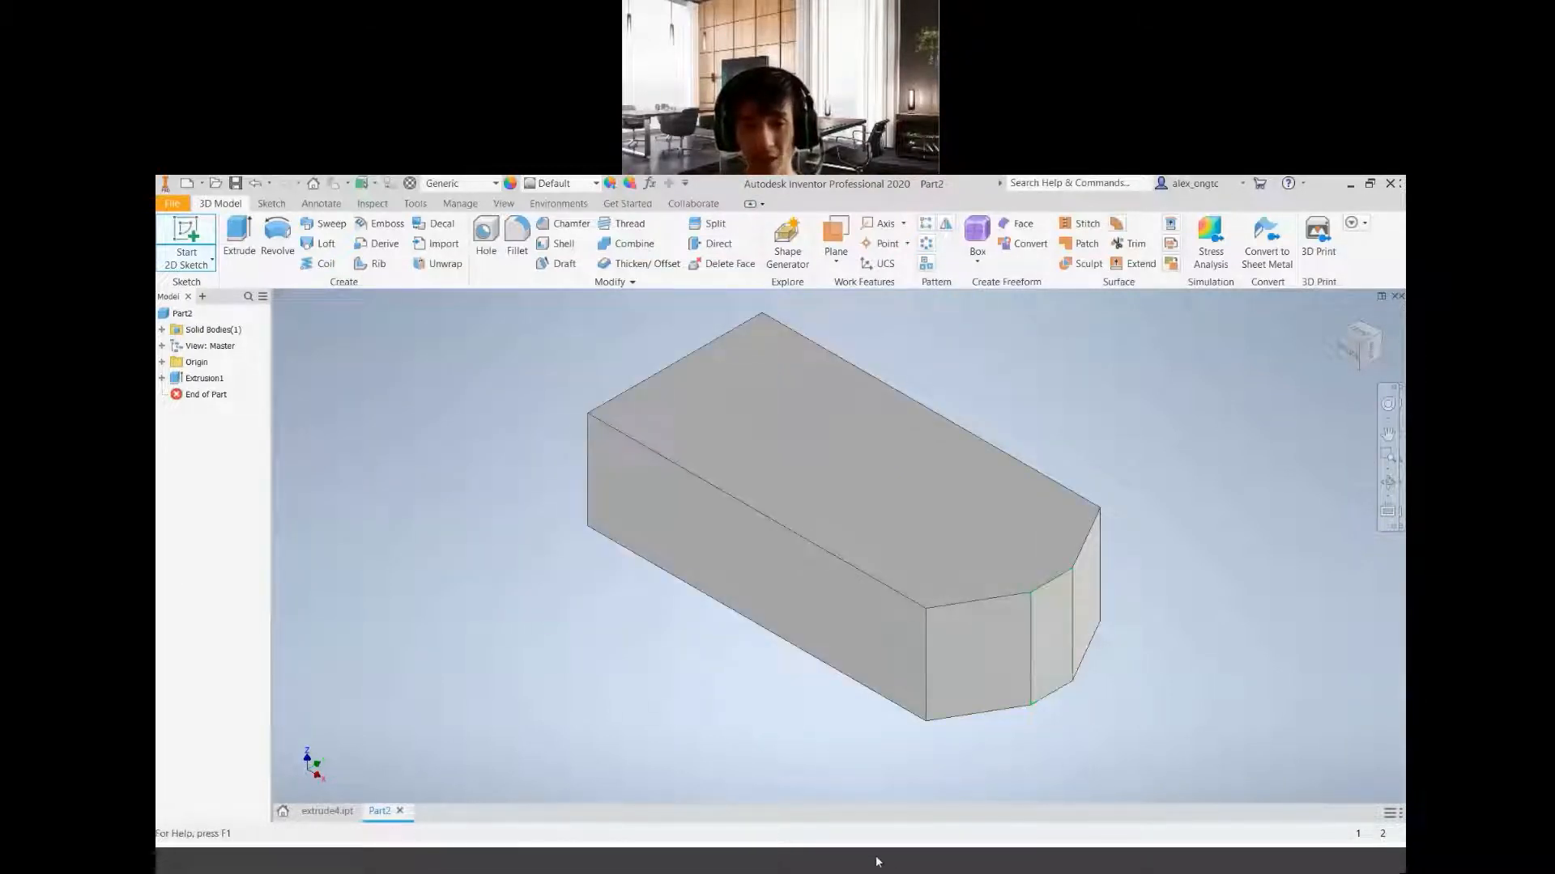
{"action": "left_click", "coordinate": [934, 866]}
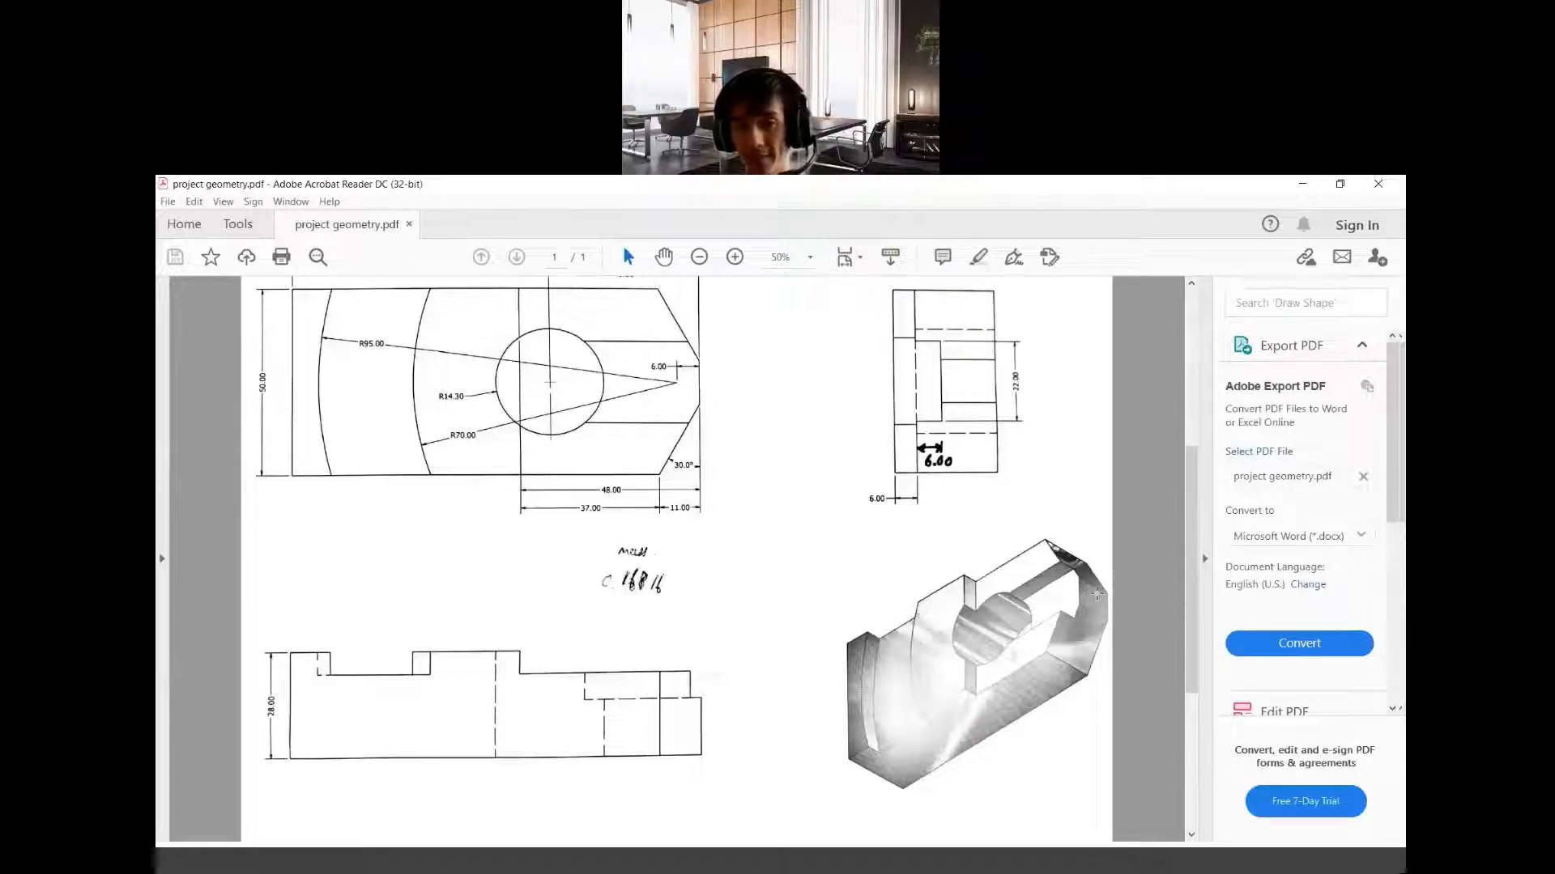
{"action": "left_click", "coordinate": [736, 863]}
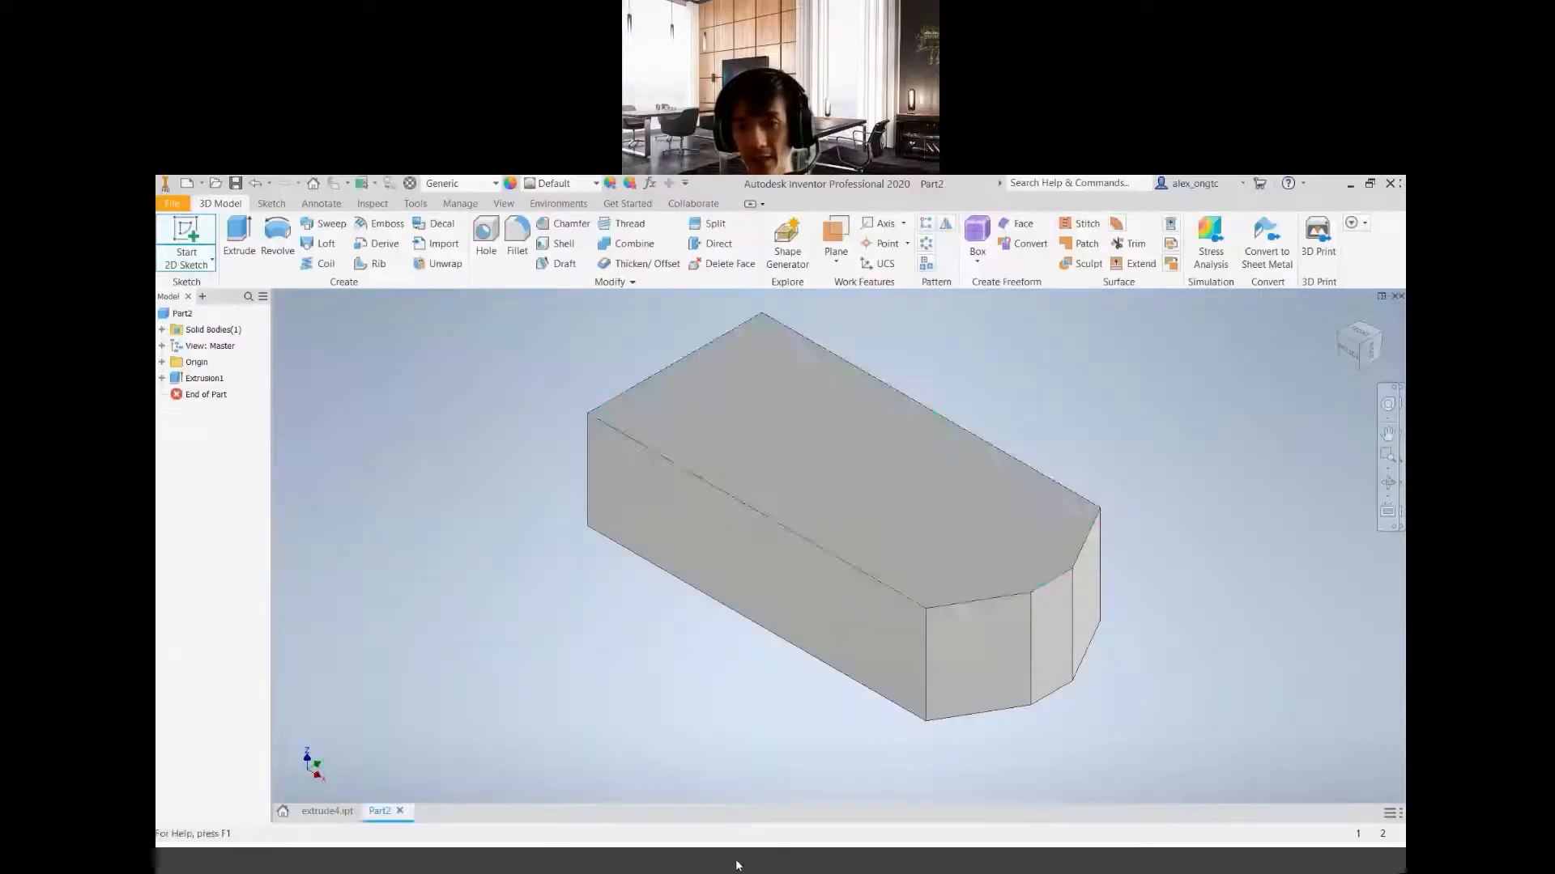
{"action": "left_click", "coordinate": [1051, 640]}
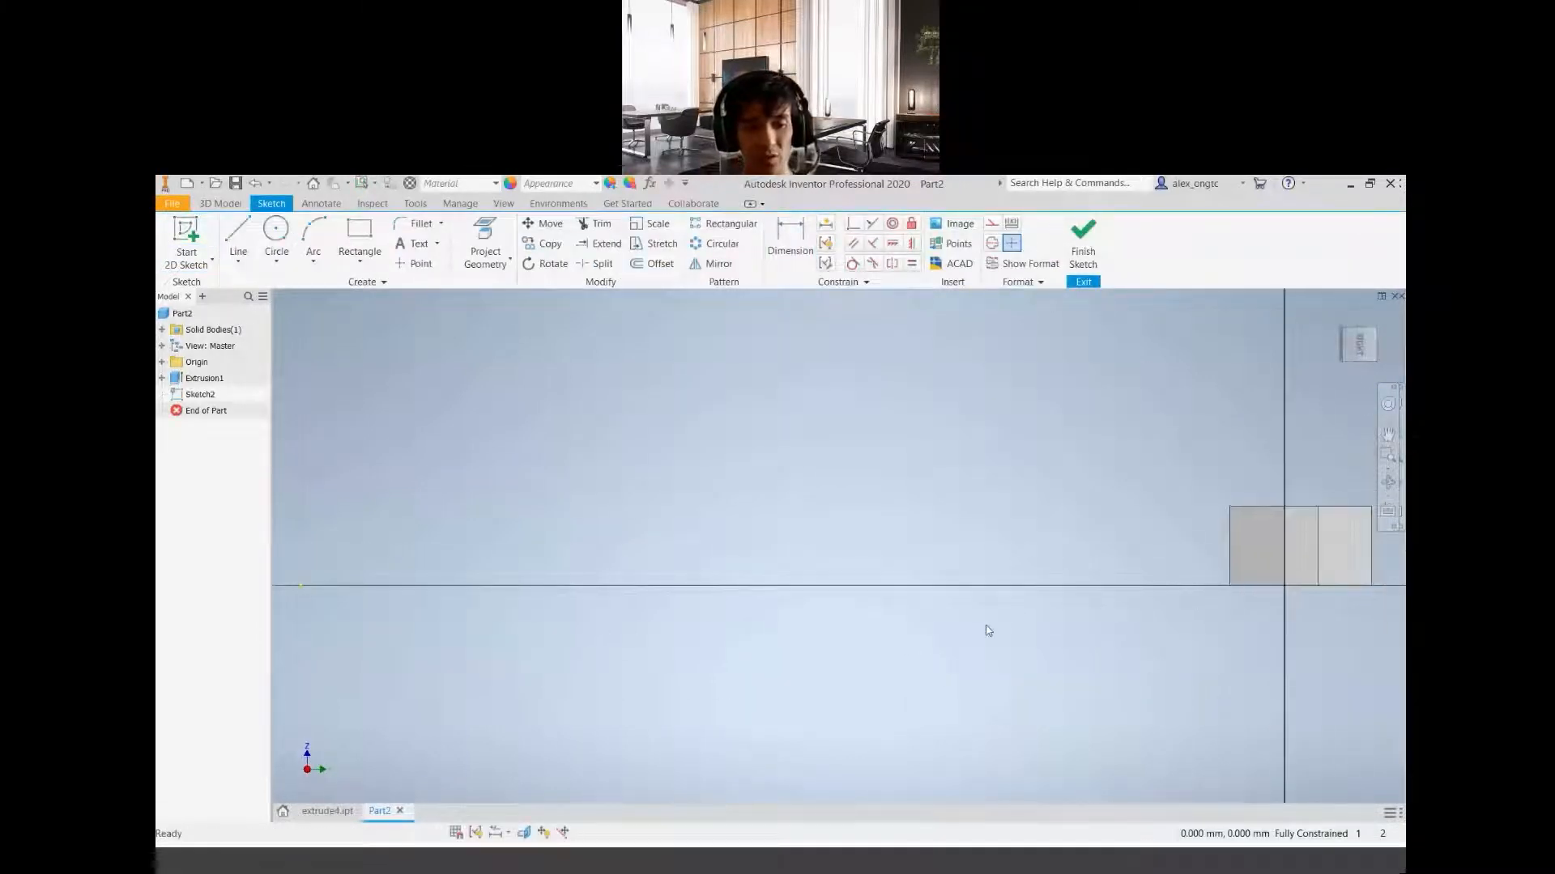
Examine the chamfered end of the block straight on and from a tilted orientation in the open sketch
{"action": "middle_click_drag", "start_coordinate": [701, 651], "coordinate": [222, 669]}
{"action": "scroll", "coordinate": [819, 597], "scroll_direction": "up", "scroll_amount": 2}
{"action": "scroll", "coordinate": [883, 541], "scroll_direction": "down", "scroll_amount": 4}
{"action": "scroll", "coordinate": [879, 540], "scroll_direction": "up", "scroll_amount": 4}
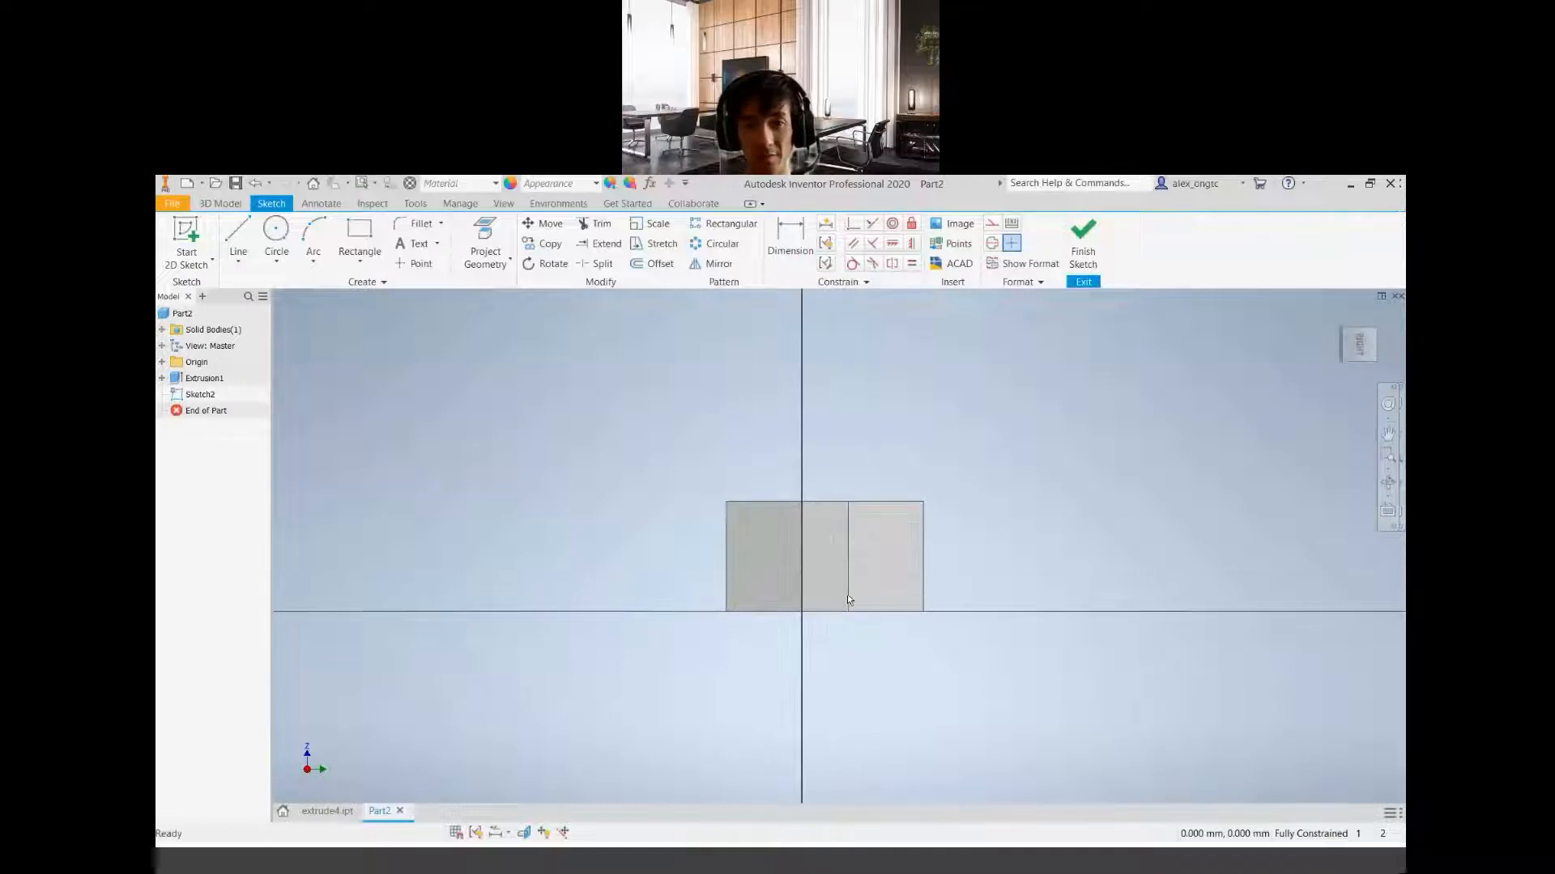
{"action": "scroll", "coordinate": [848, 599], "scroll_direction": "up", "scroll_amount": 3}
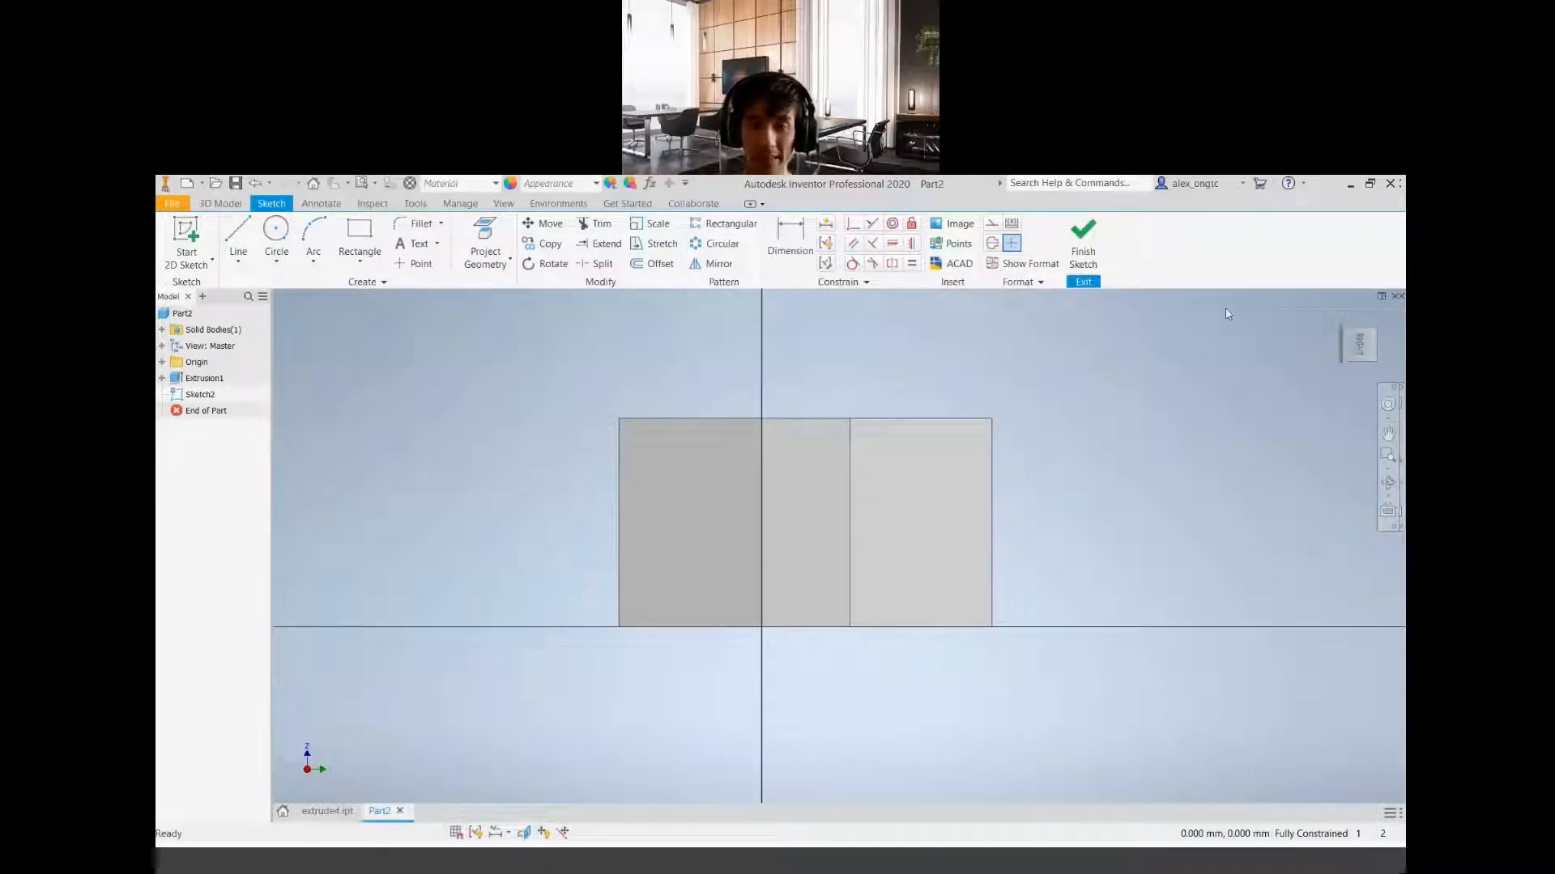
{"action": "key", "text": "F4"}
{"action": "left_click_drag", "start_coordinate": [782, 572], "coordinate": [834, 621]}
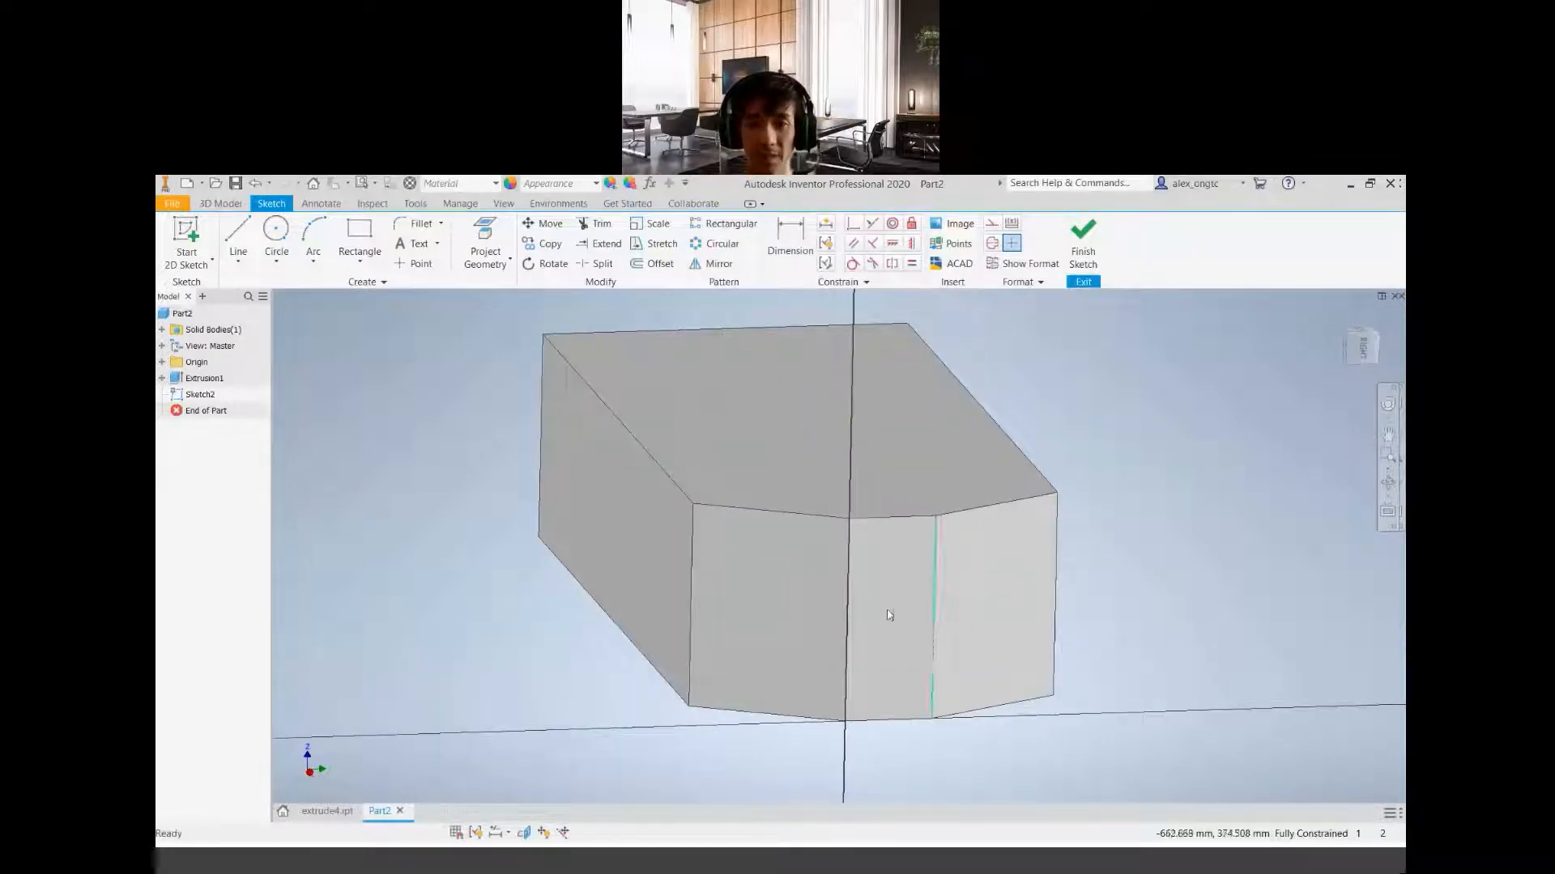
{"action": "middle_click_drag", "start_coordinate": [865, 607], "coordinate": [797, 570]}
{"action": "scroll", "coordinate": [824, 576], "scroll_direction": "up", "scroll_amount": 3}
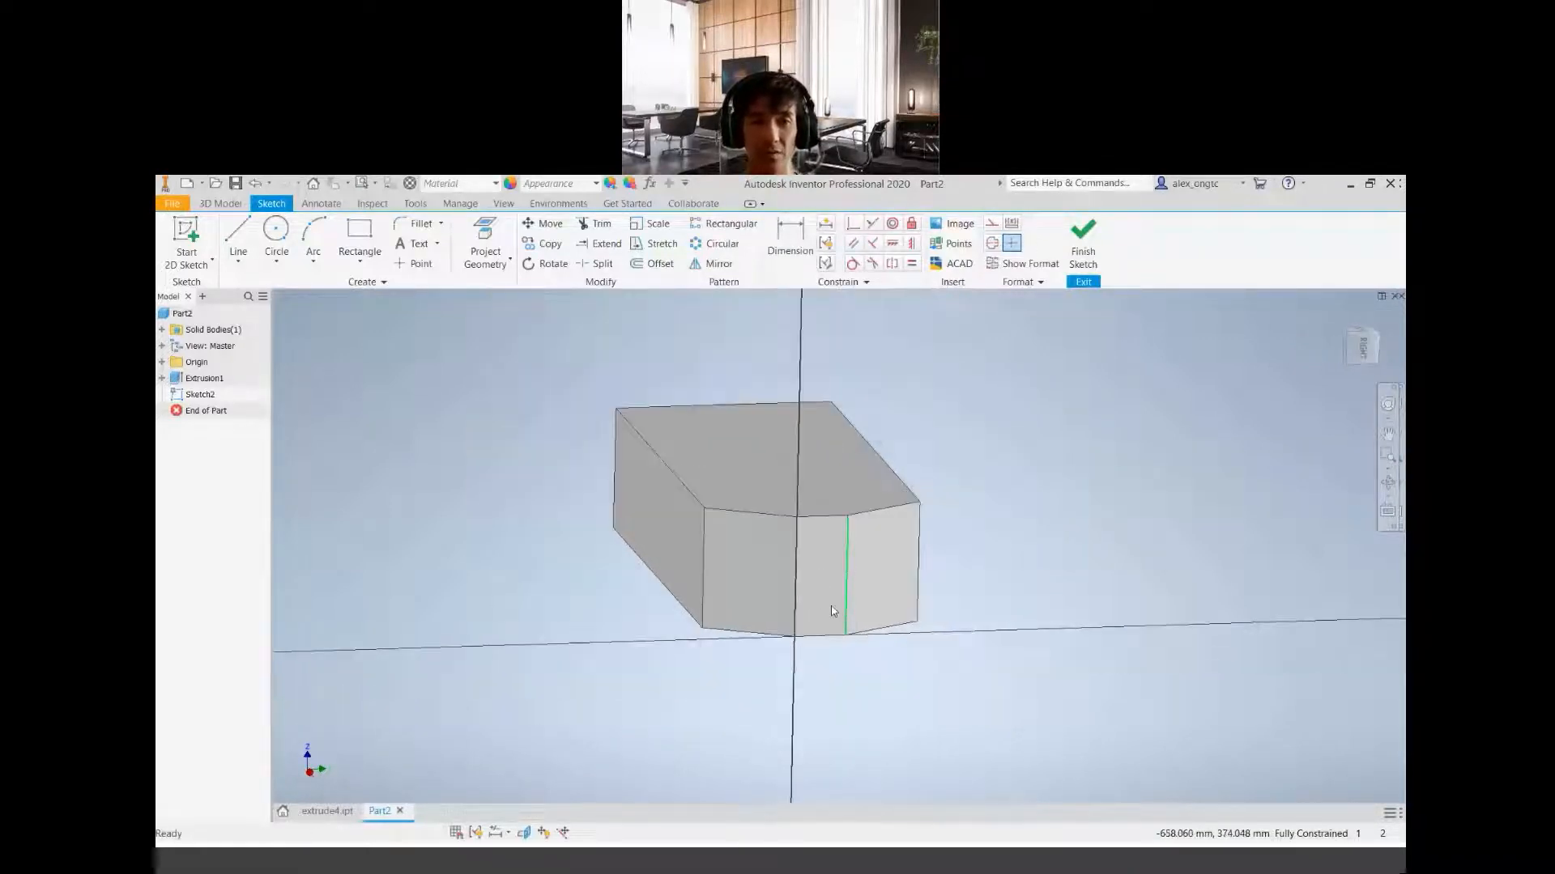
{"action": "scroll", "coordinate": [807, 567], "scroll_direction": "down", "scroll_amount": 3}
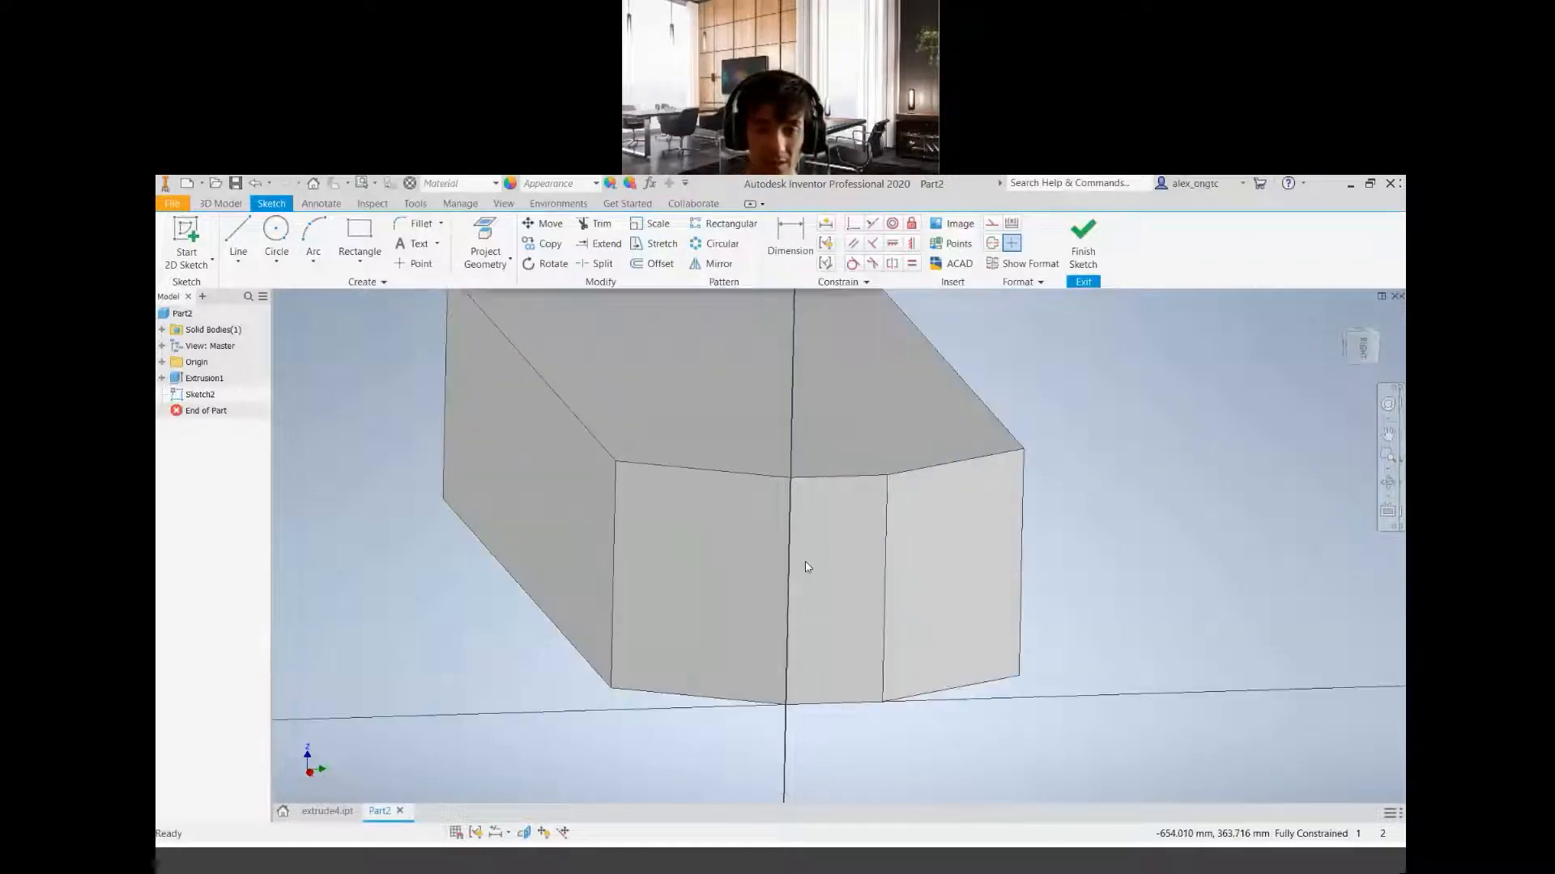
{"action": "scroll", "coordinate": [806, 567], "scroll_direction": "up", "scroll_amount": 2}
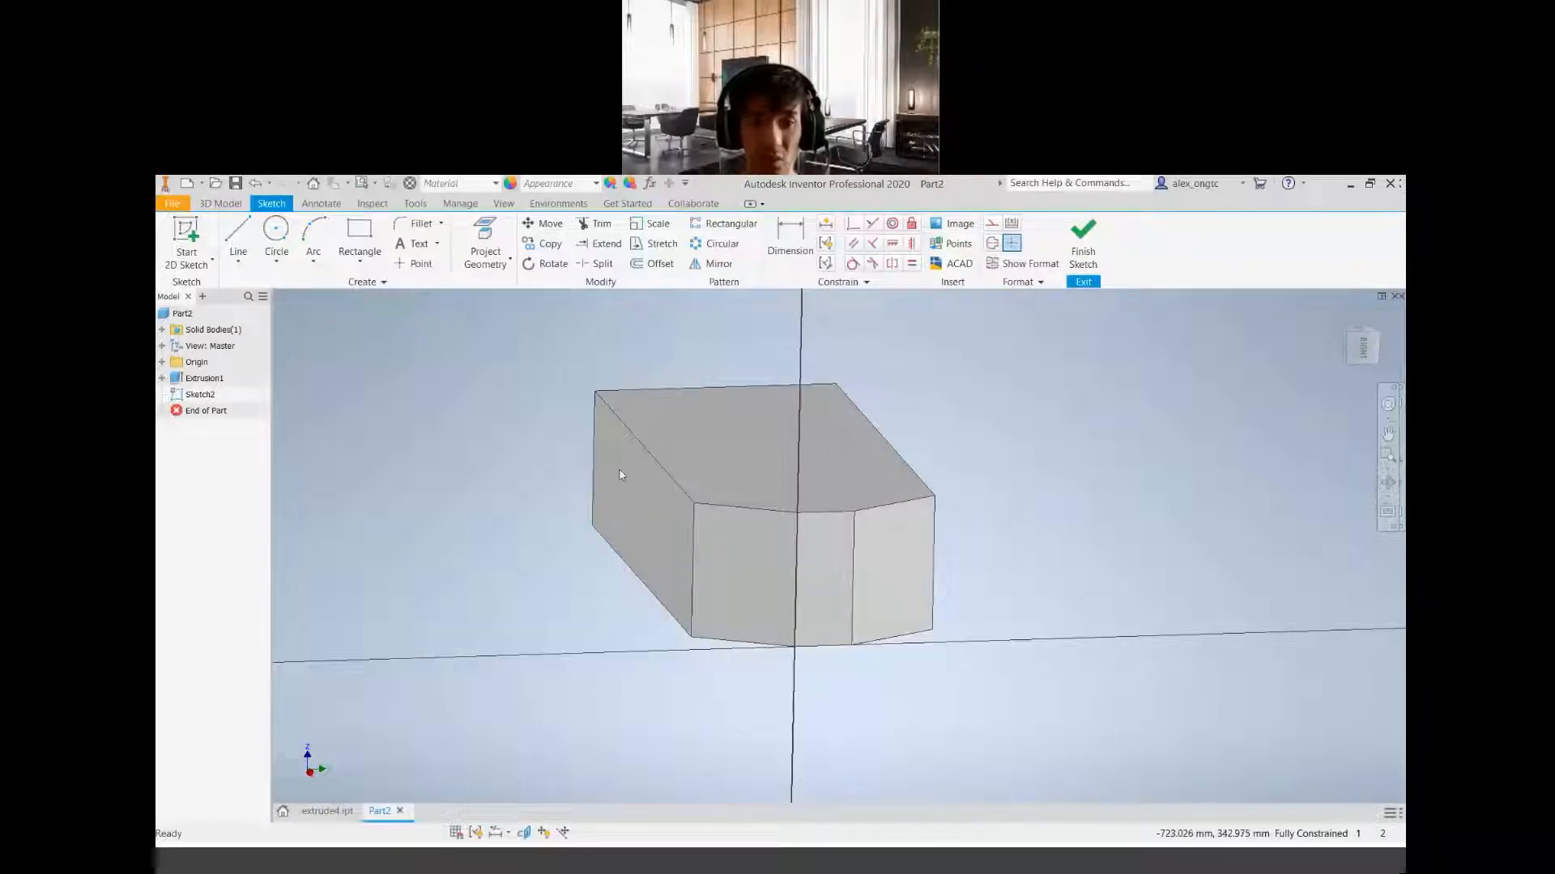
{"action": "left_click", "coordinate": [1363, 347]}
{"action": "scroll", "coordinate": [900, 561], "scroll_direction": "up", "scroll_amount": 10}
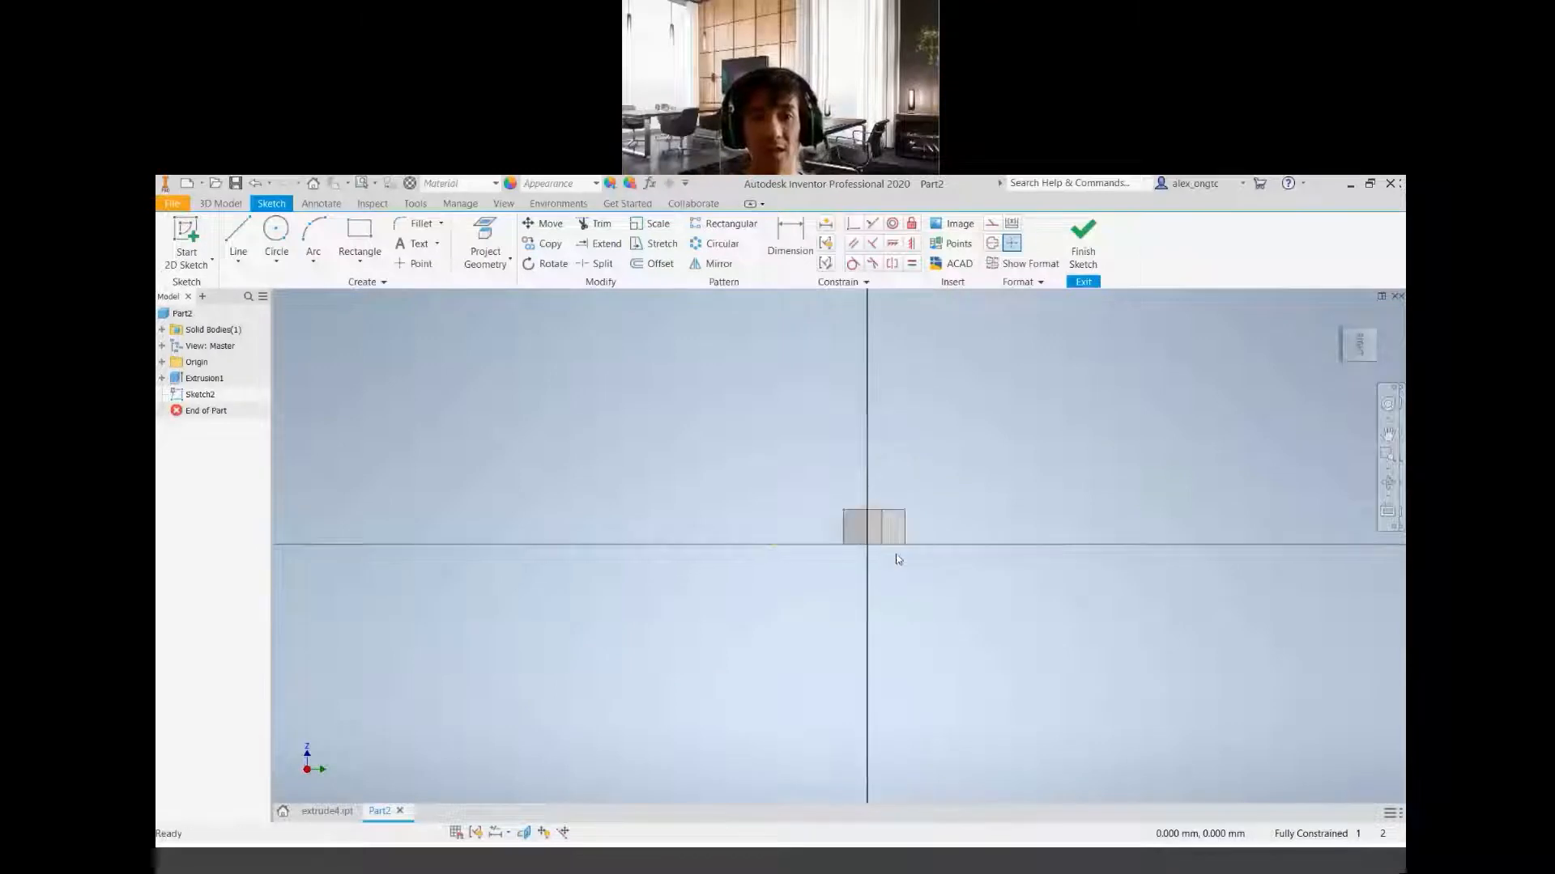
{"action": "middle_click_drag", "start_coordinate": [711, 456], "coordinate": [670, 570]}
{"action": "scroll", "coordinate": [670, 569], "scroll_direction": "down", "scroll_amount": 3}
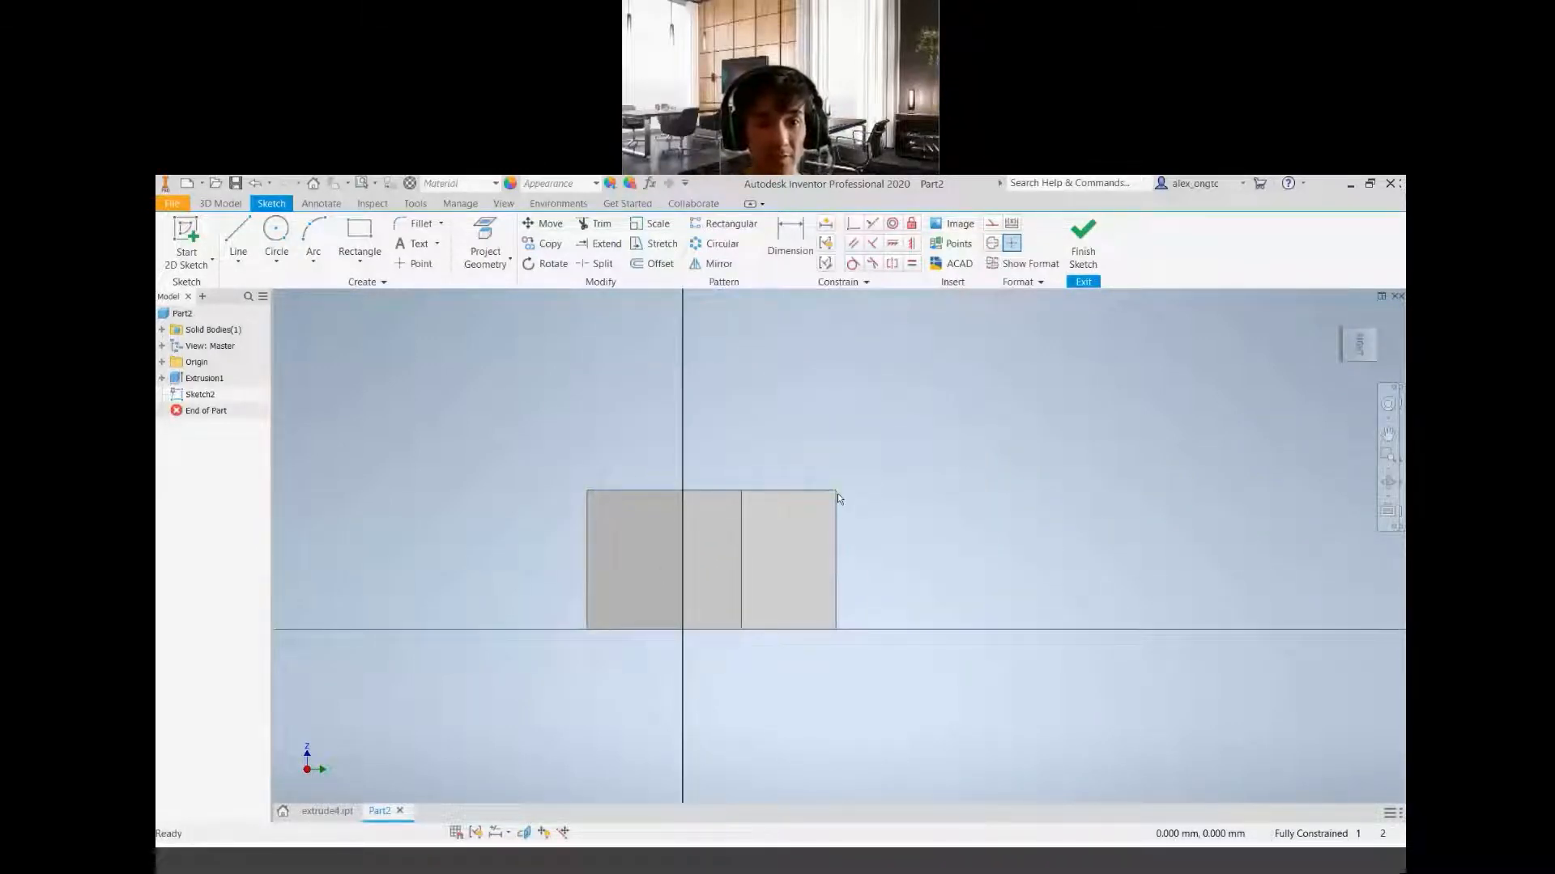
{"action": "scroll", "coordinate": [702, 500], "scroll_direction": "up", "scroll_amount": 3}
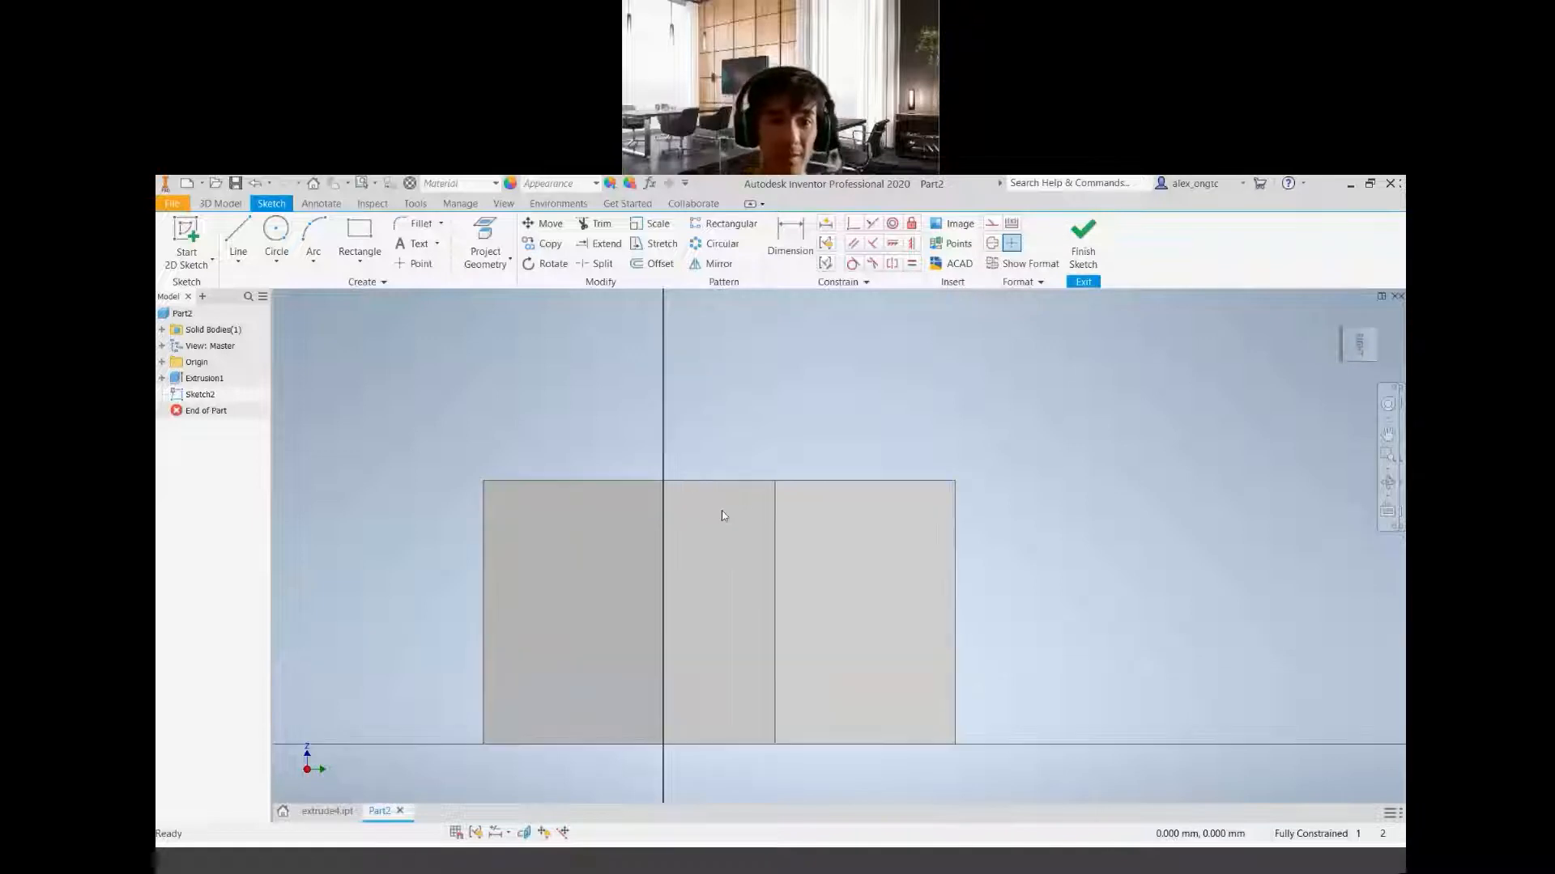
{"action": "middle_click_drag", "start_coordinate": [683, 693], "coordinate": [679, 616]}
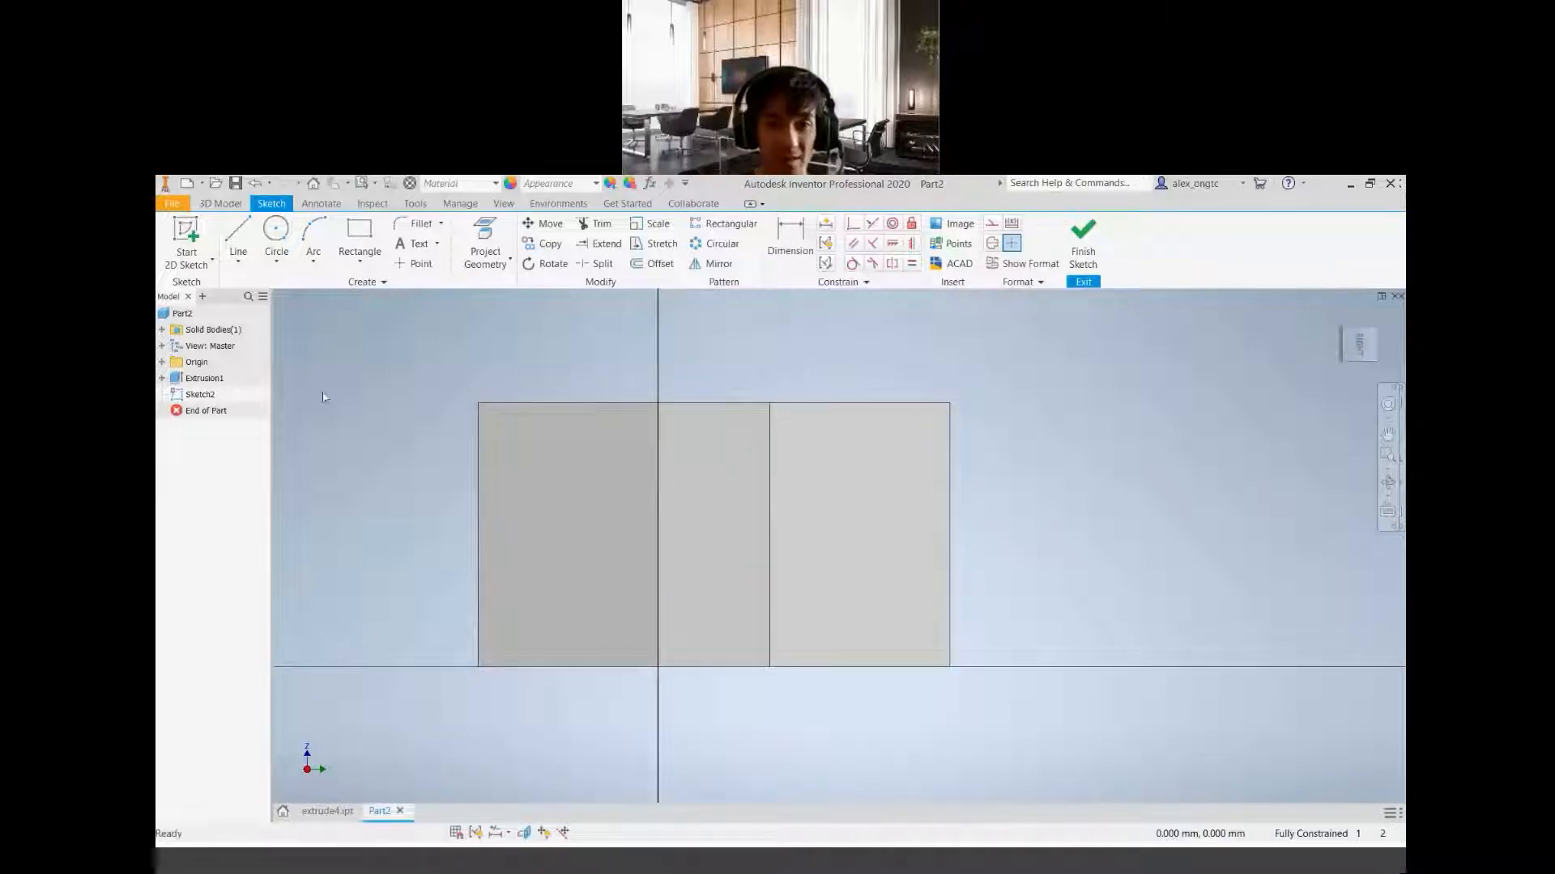
{"action": "left_click", "coordinate": [366, 236]}
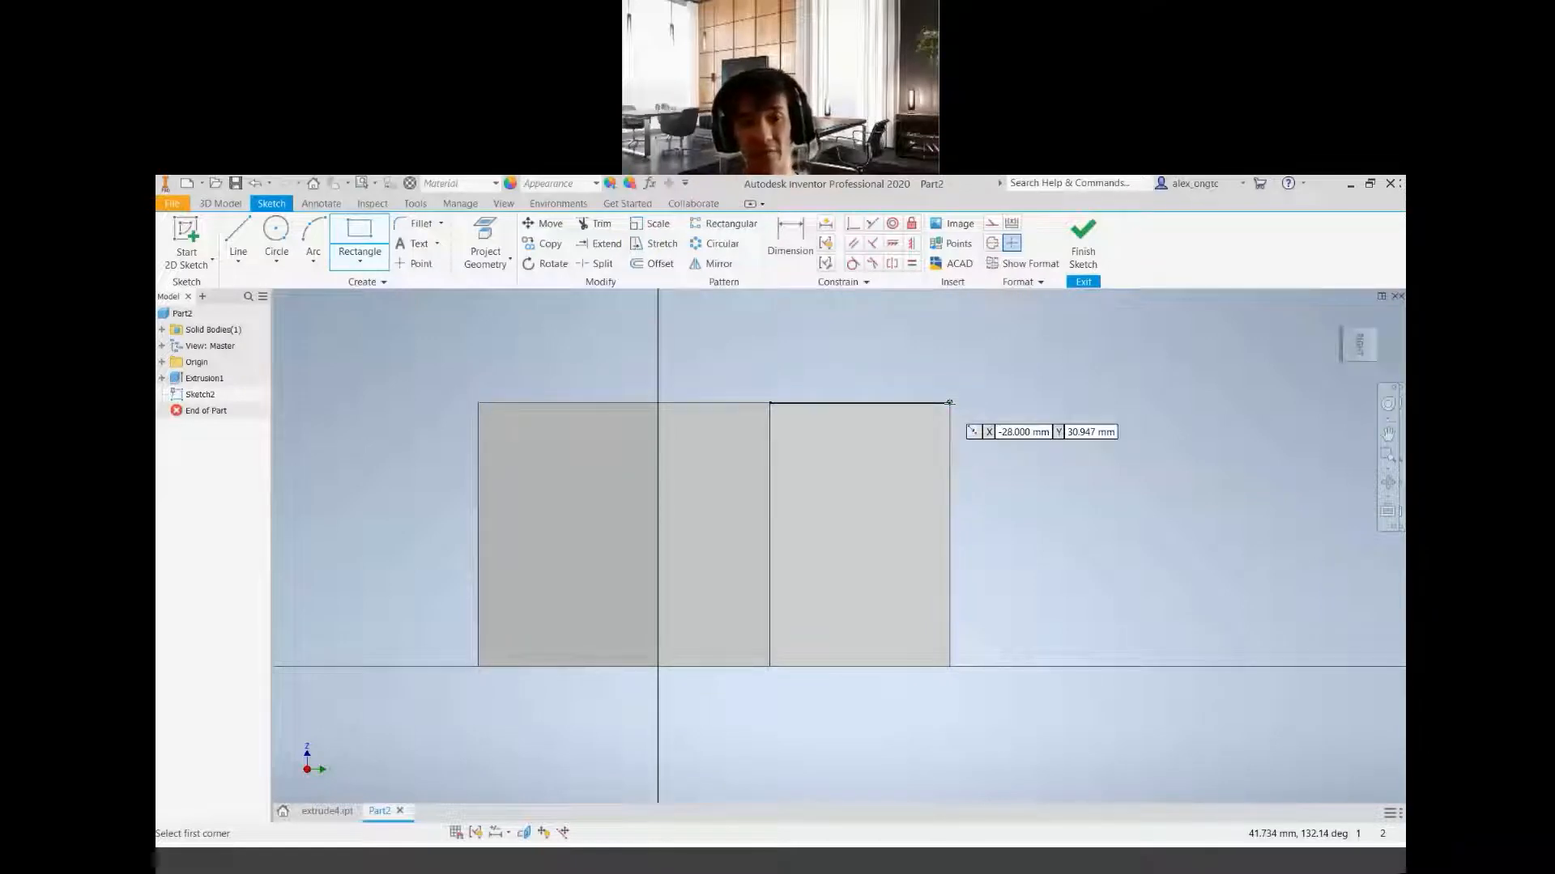
{"action": "middle_click_drag", "start_coordinate": [774, 535], "coordinate": [843, 562], "text": "shift"}
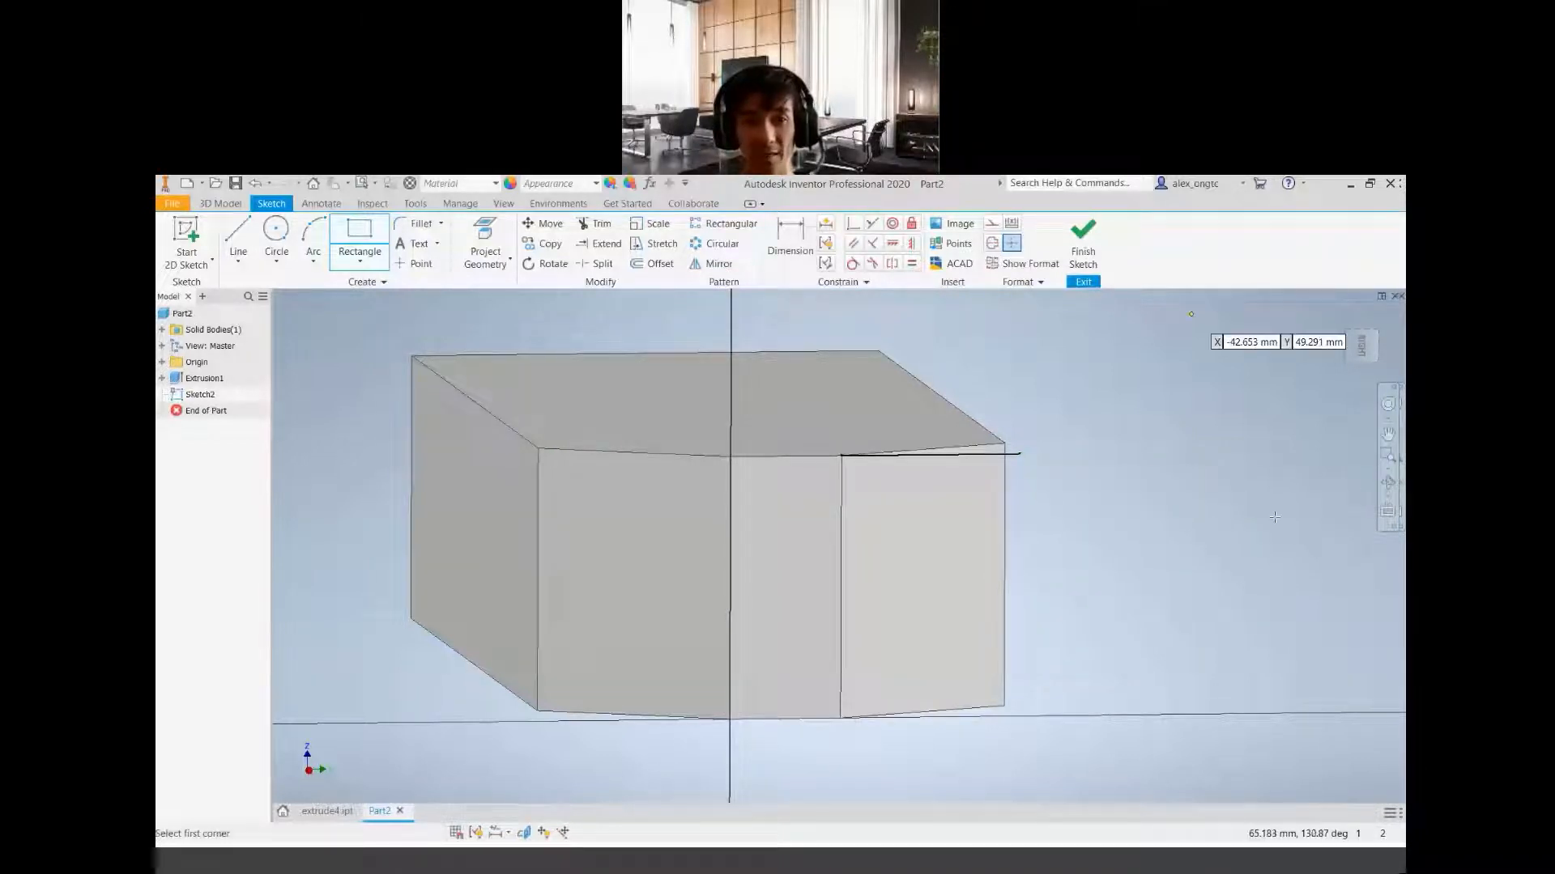
{"action": "key", "text": "Escape"}
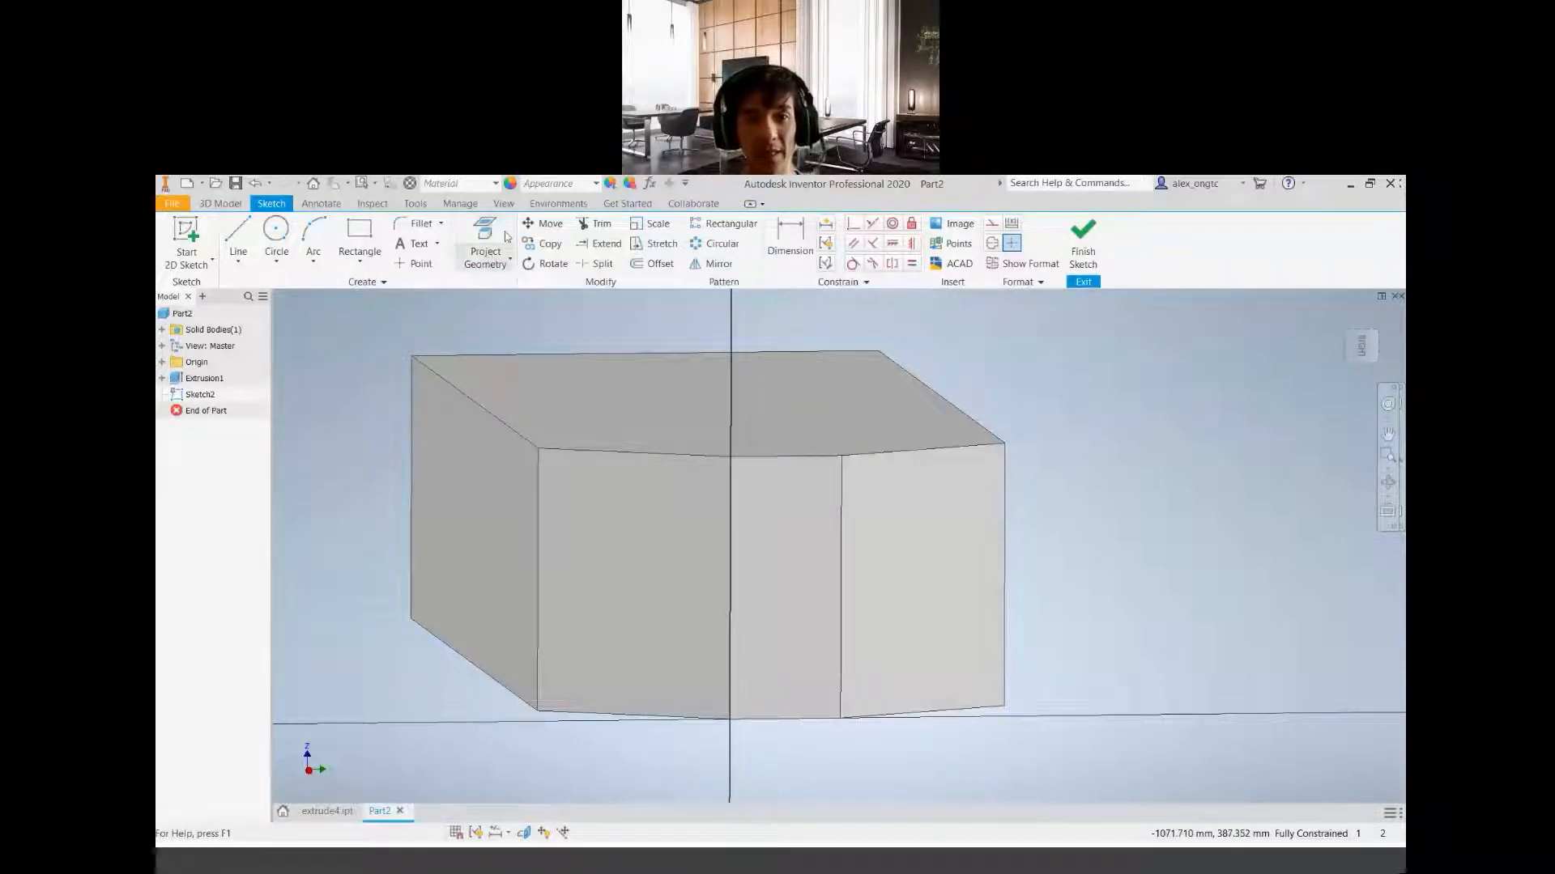
Project the chamfered face beside the vertical sketch axis onto the open end-face sketch with Project Geometry
{"action": "left_click", "coordinate": [507, 259]}
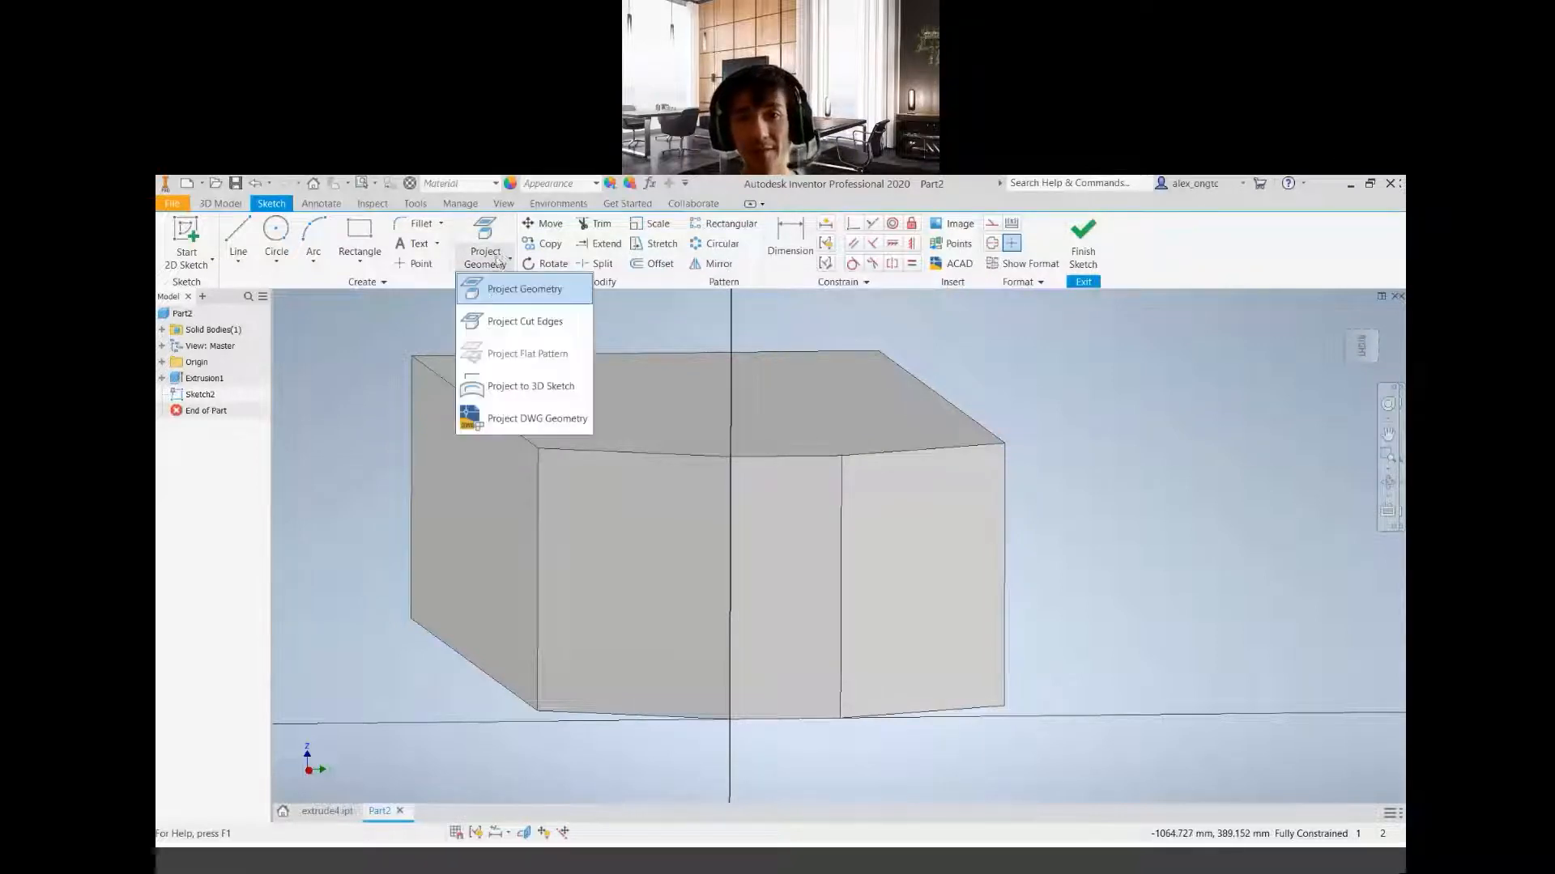
{"action": "left_click", "coordinate": [524, 291]}
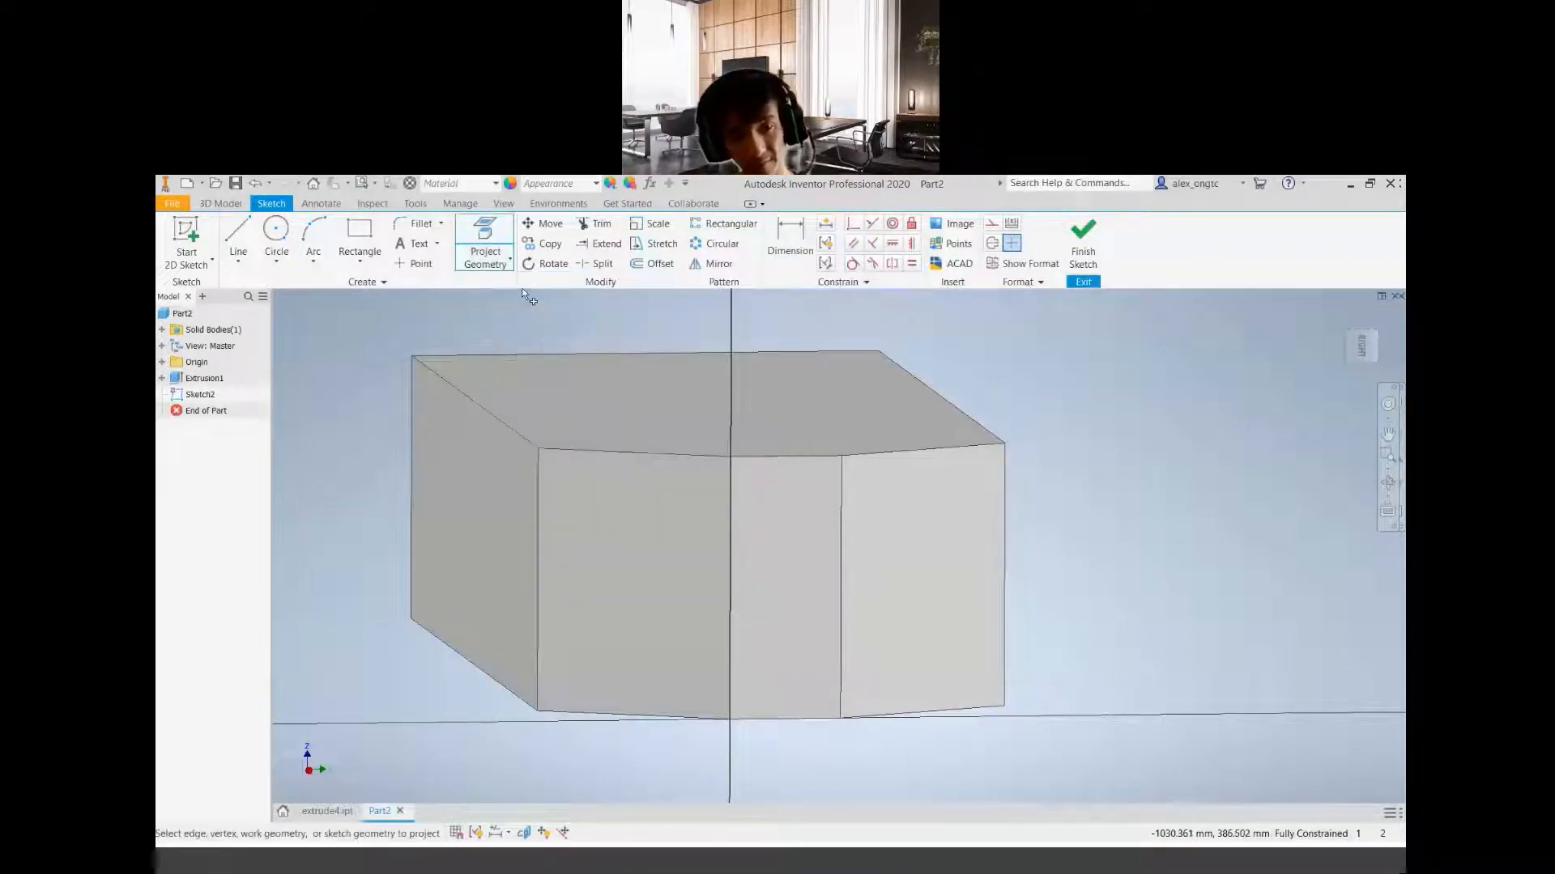
{"action": "left_click", "coordinate": [495, 236]}
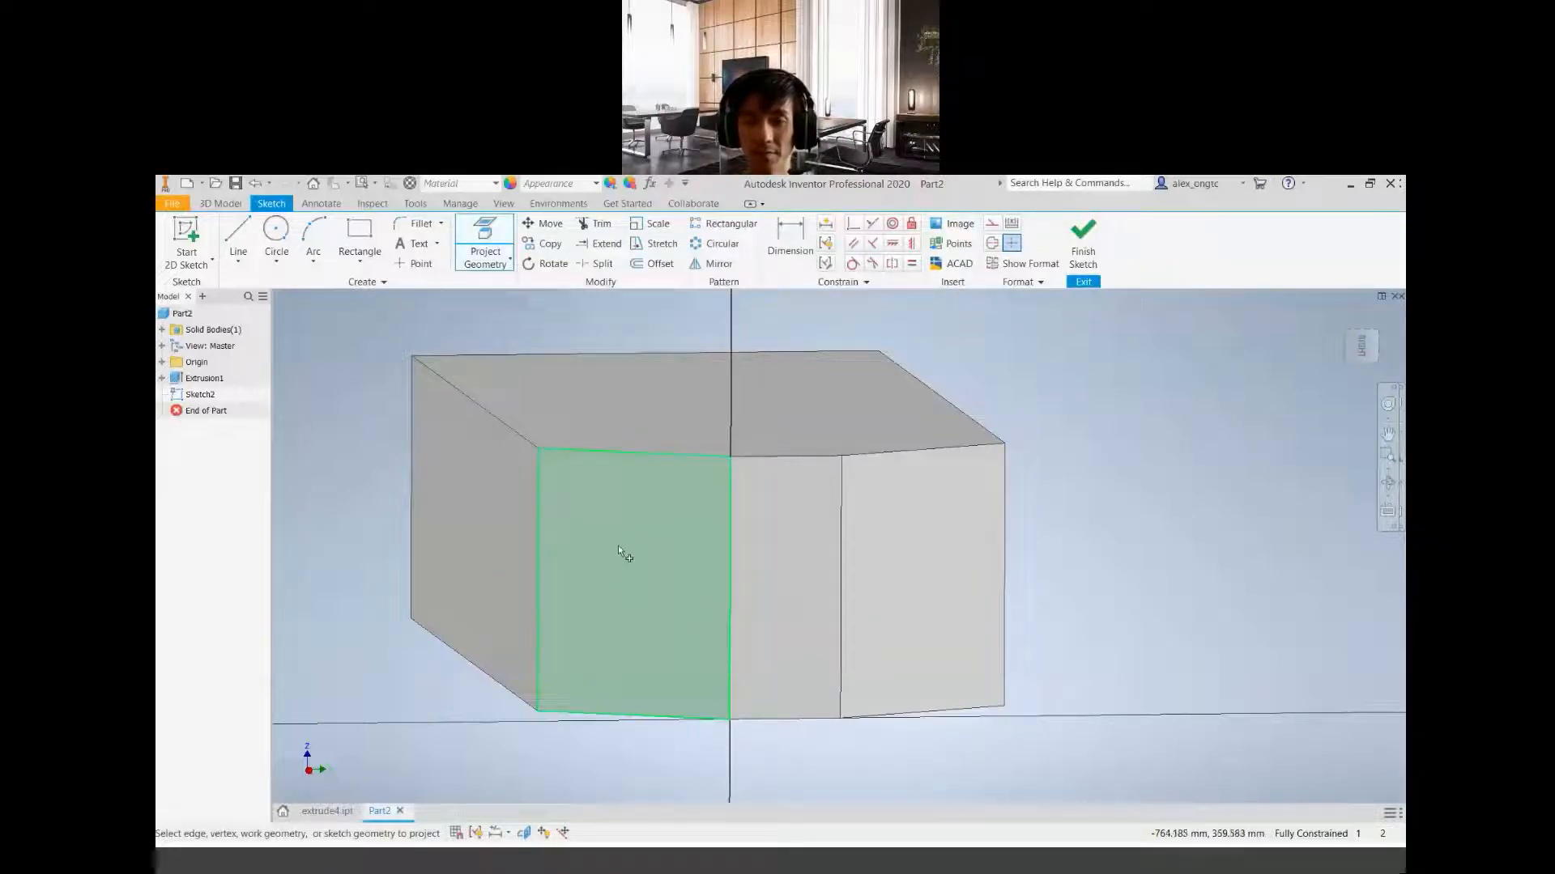
{"action": "left_click", "coordinate": [639, 590]}
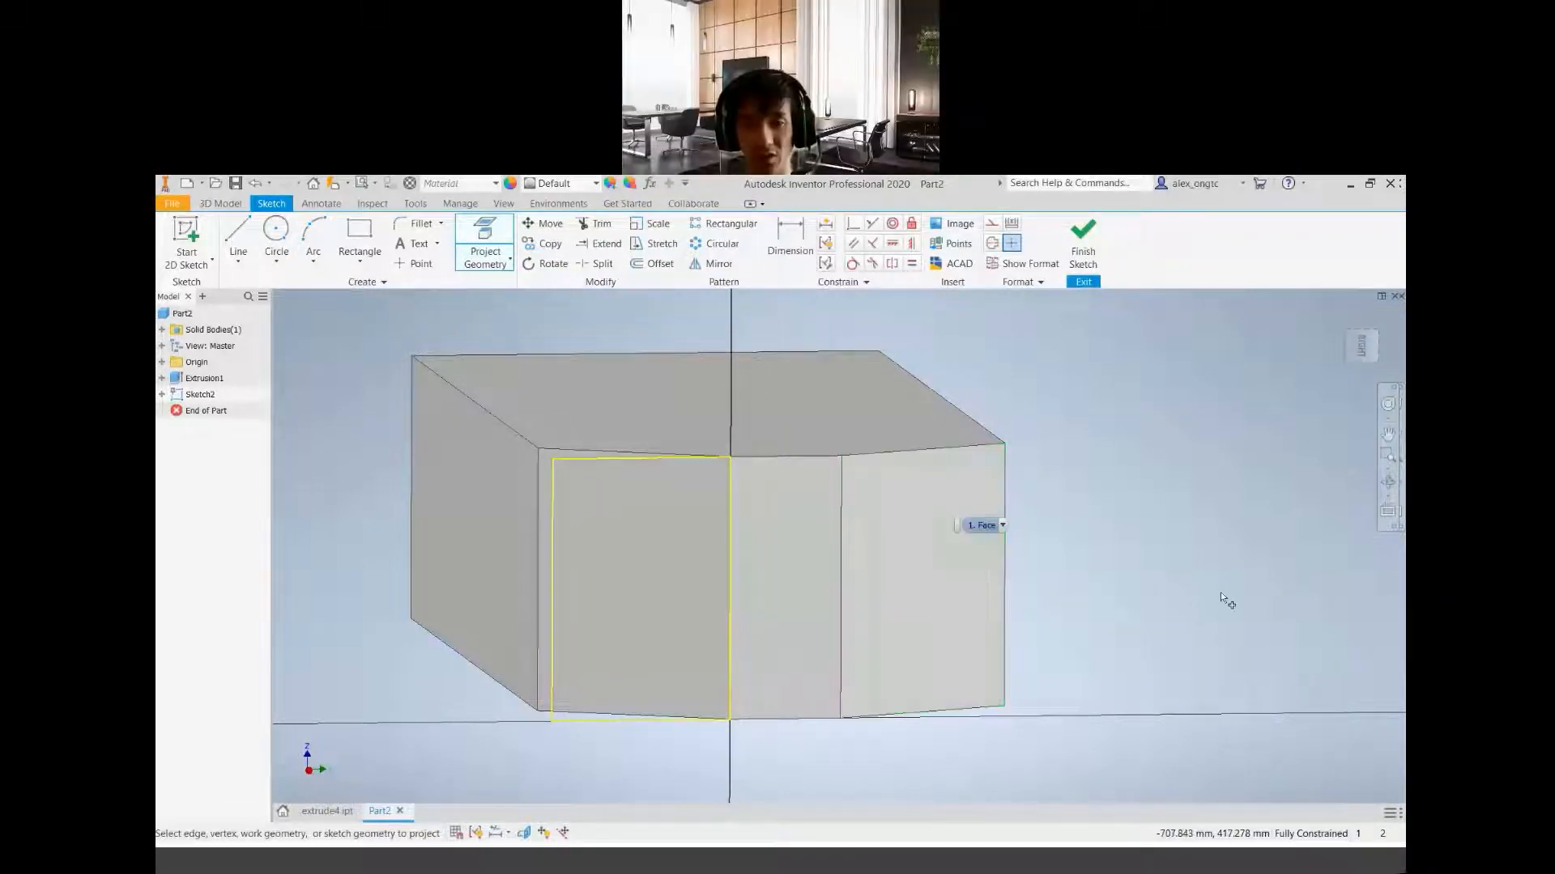
Project the opposite chamfered face's outline onto the same sketch with Project Geometry
{"action": "scroll", "coordinate": [1063, 615], "scroll_direction": "down", "scroll_amount": 4}
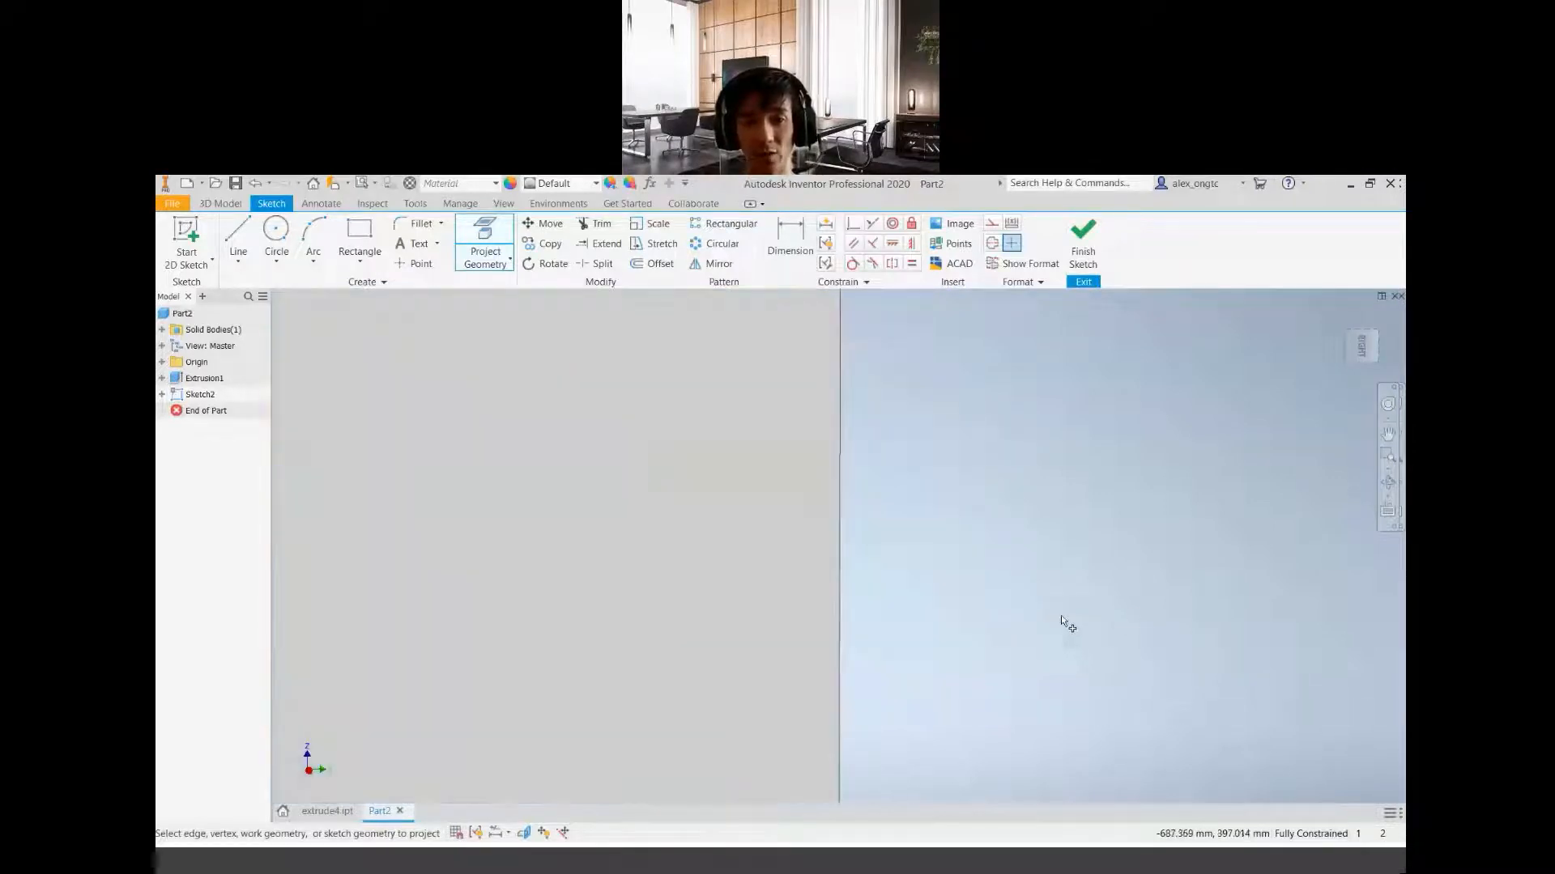
{"action": "scroll", "coordinate": [1061, 616], "scroll_direction": "up", "scroll_amount": 5}
{"action": "scroll", "coordinate": [886, 649], "scroll_direction": "down", "scroll_amount": 2}
{"action": "scroll", "coordinate": [877, 651], "scroll_direction": "up", "scroll_amount": 3}
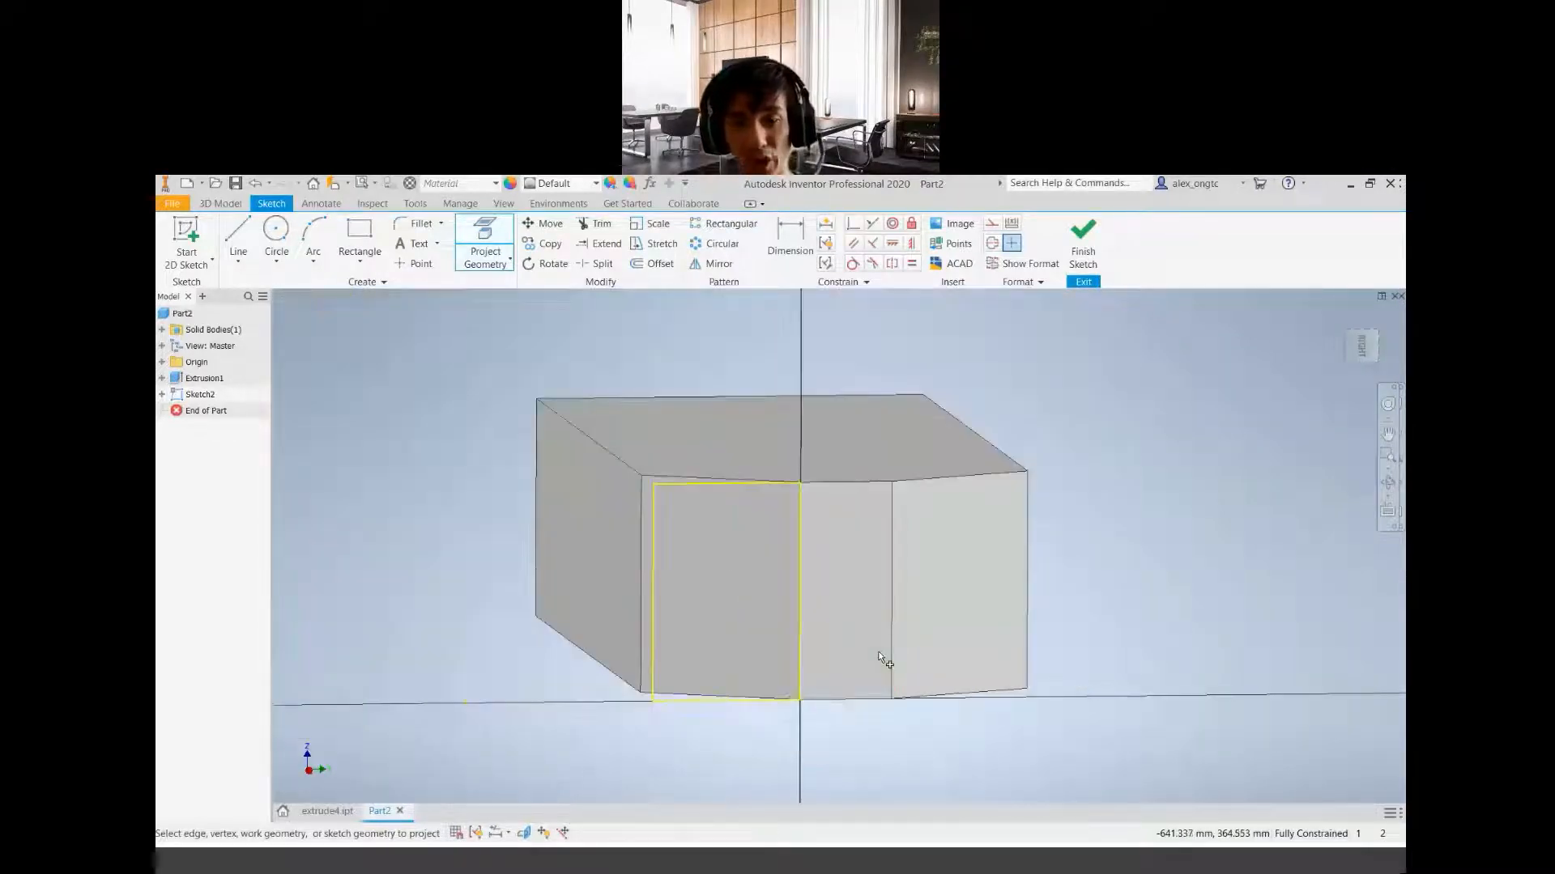
{"action": "middle_click_drag", "start_coordinate": [831, 607], "coordinate": [848, 634], "text": "shift"}
{"action": "scroll", "coordinate": [850, 614], "scroll_direction": "down", "scroll_amount": 1}
{"action": "scroll", "coordinate": [852, 614], "scroll_direction": "up", "scroll_amount": 4}
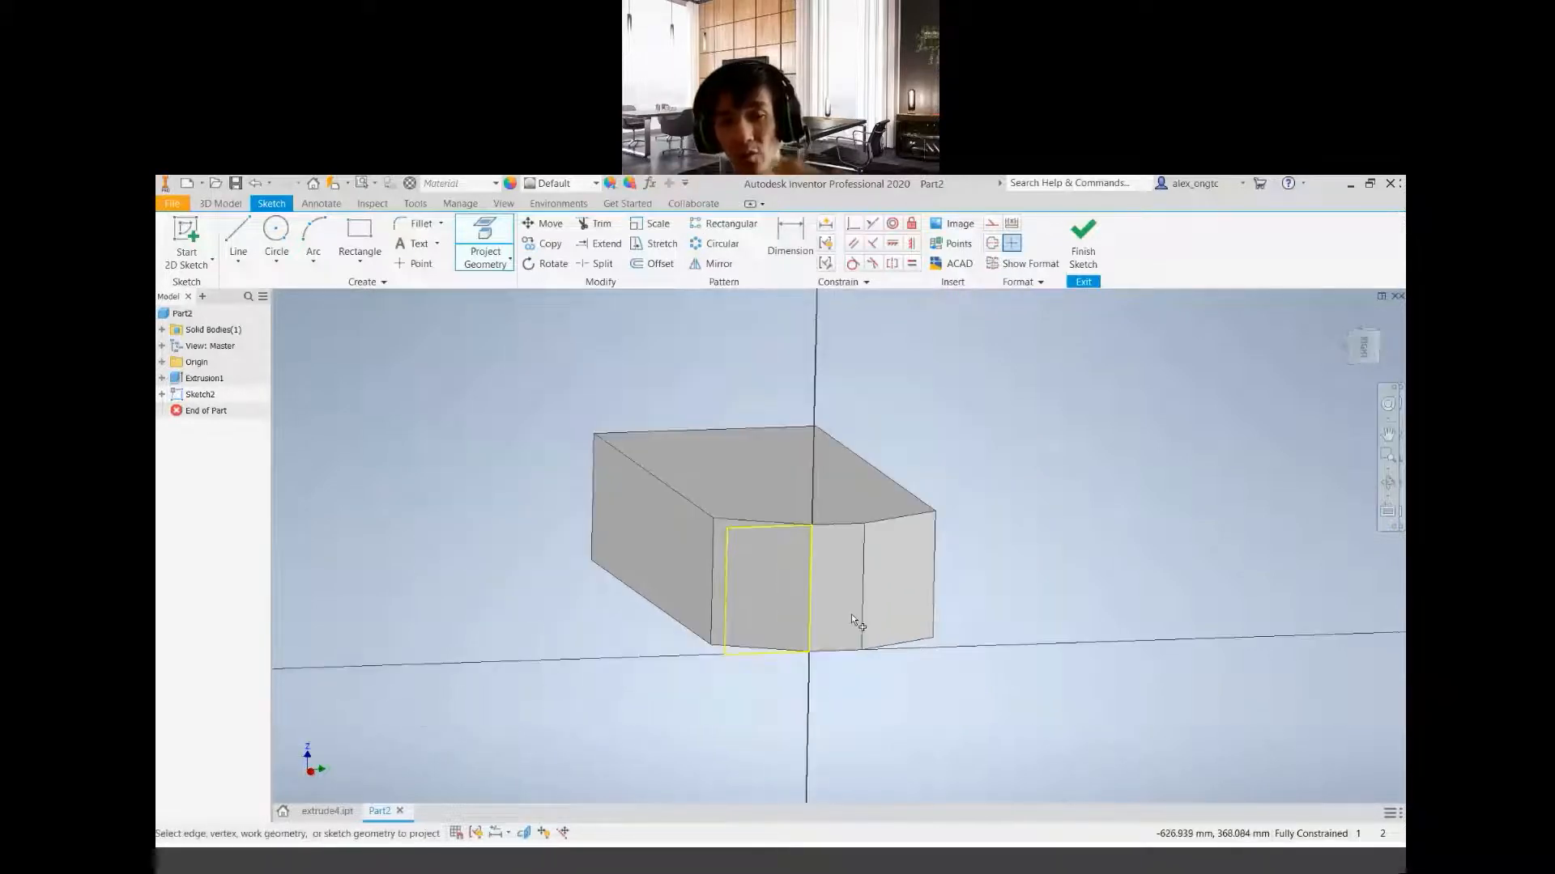
{"action": "scroll", "coordinate": [852, 614], "scroll_direction": "down", "scroll_amount": 5}
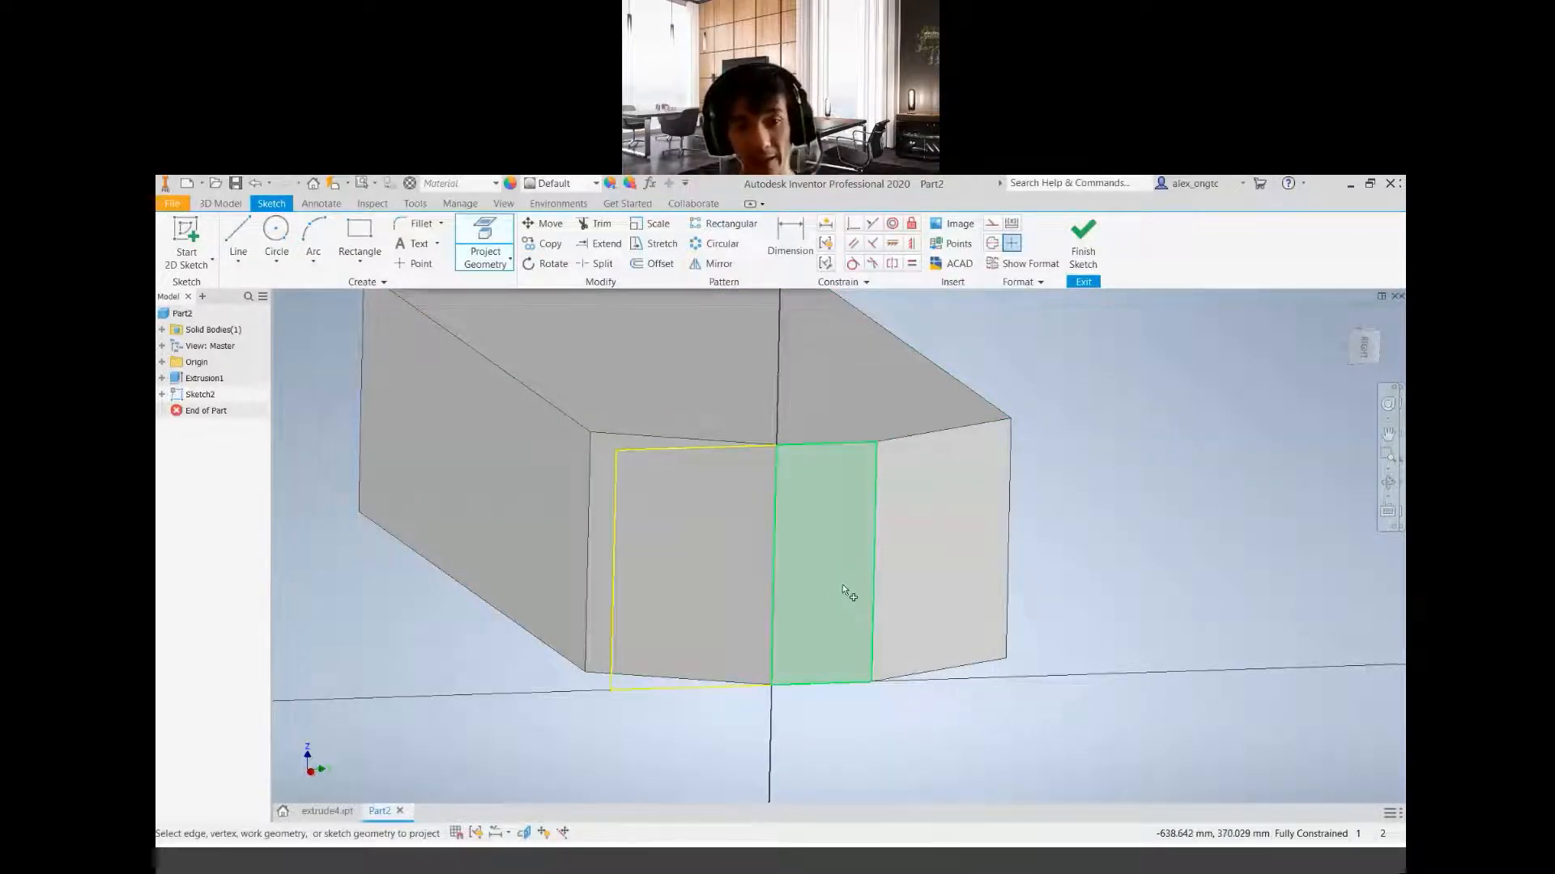
{"action": "left_click", "coordinate": [484, 259]}
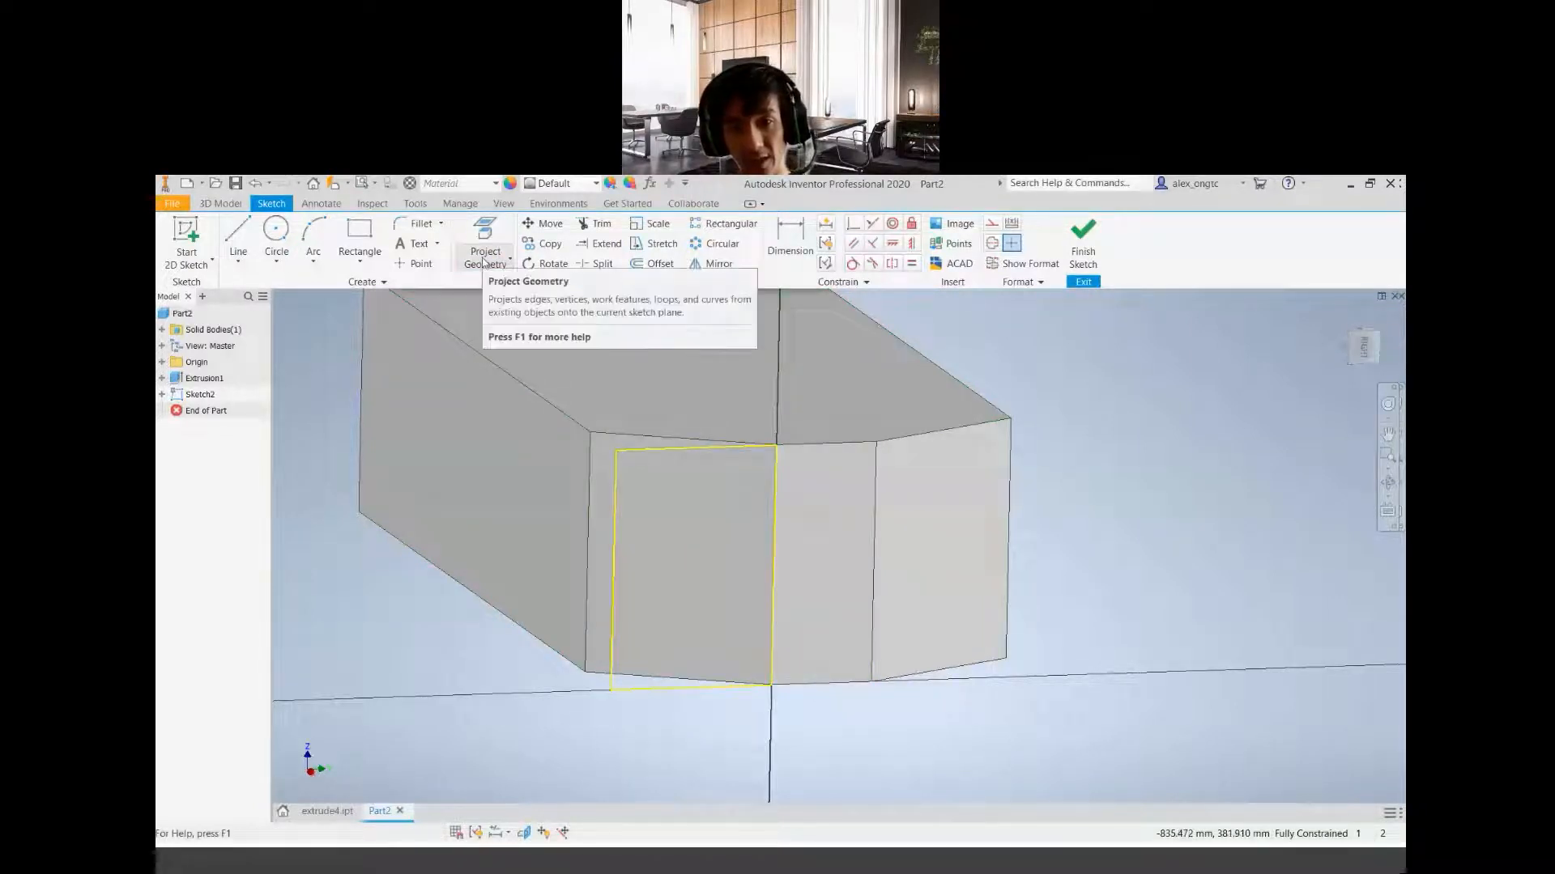
{"action": "left_click", "coordinate": [484, 260]}
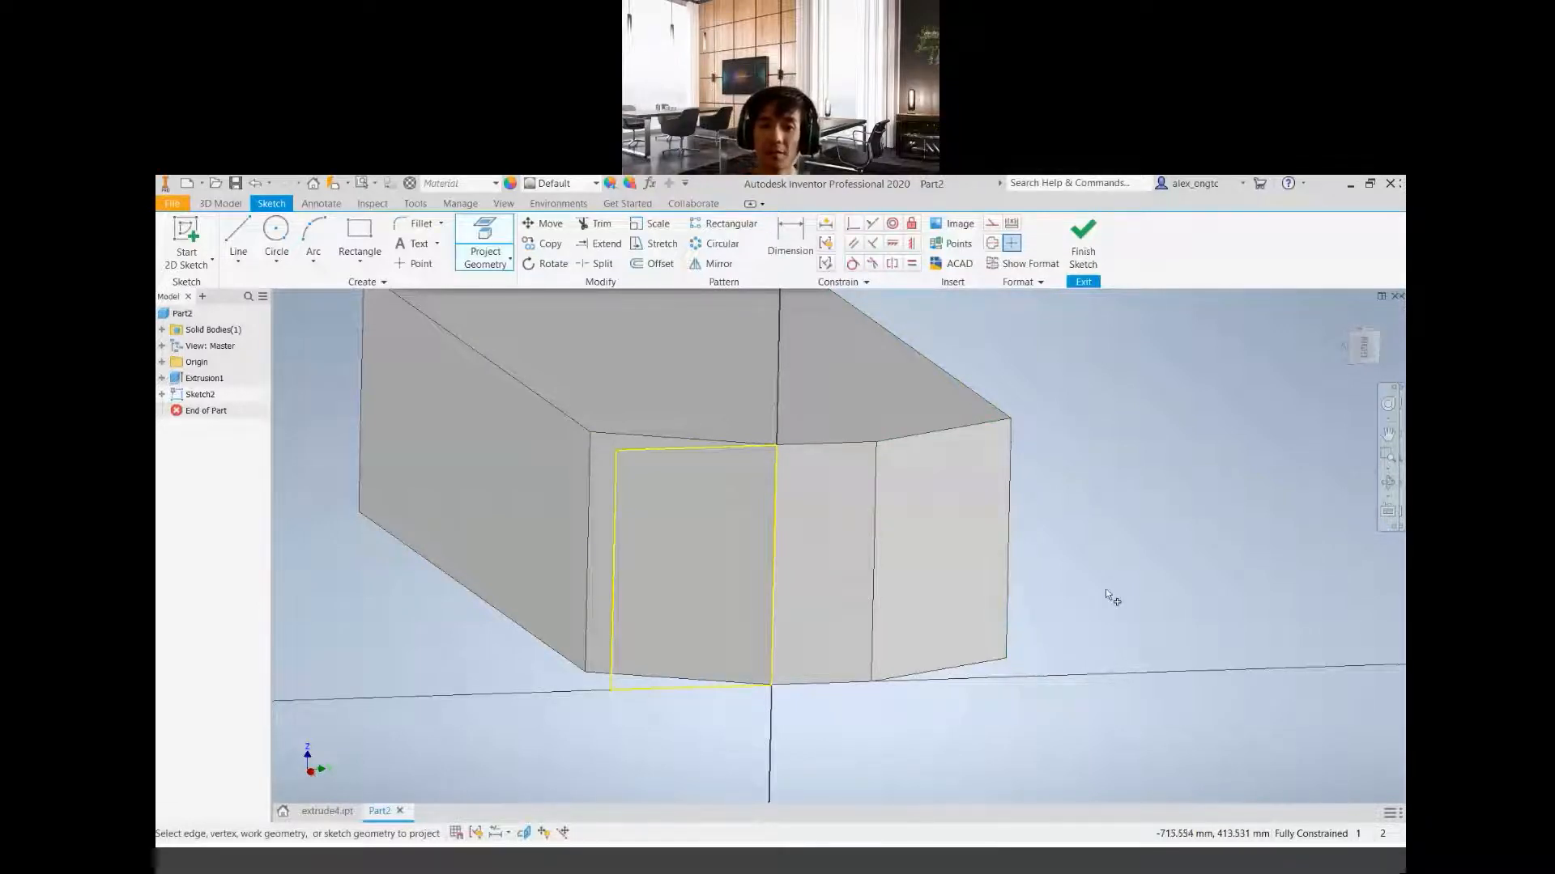
{"action": "left_click", "coordinate": [485, 241]}
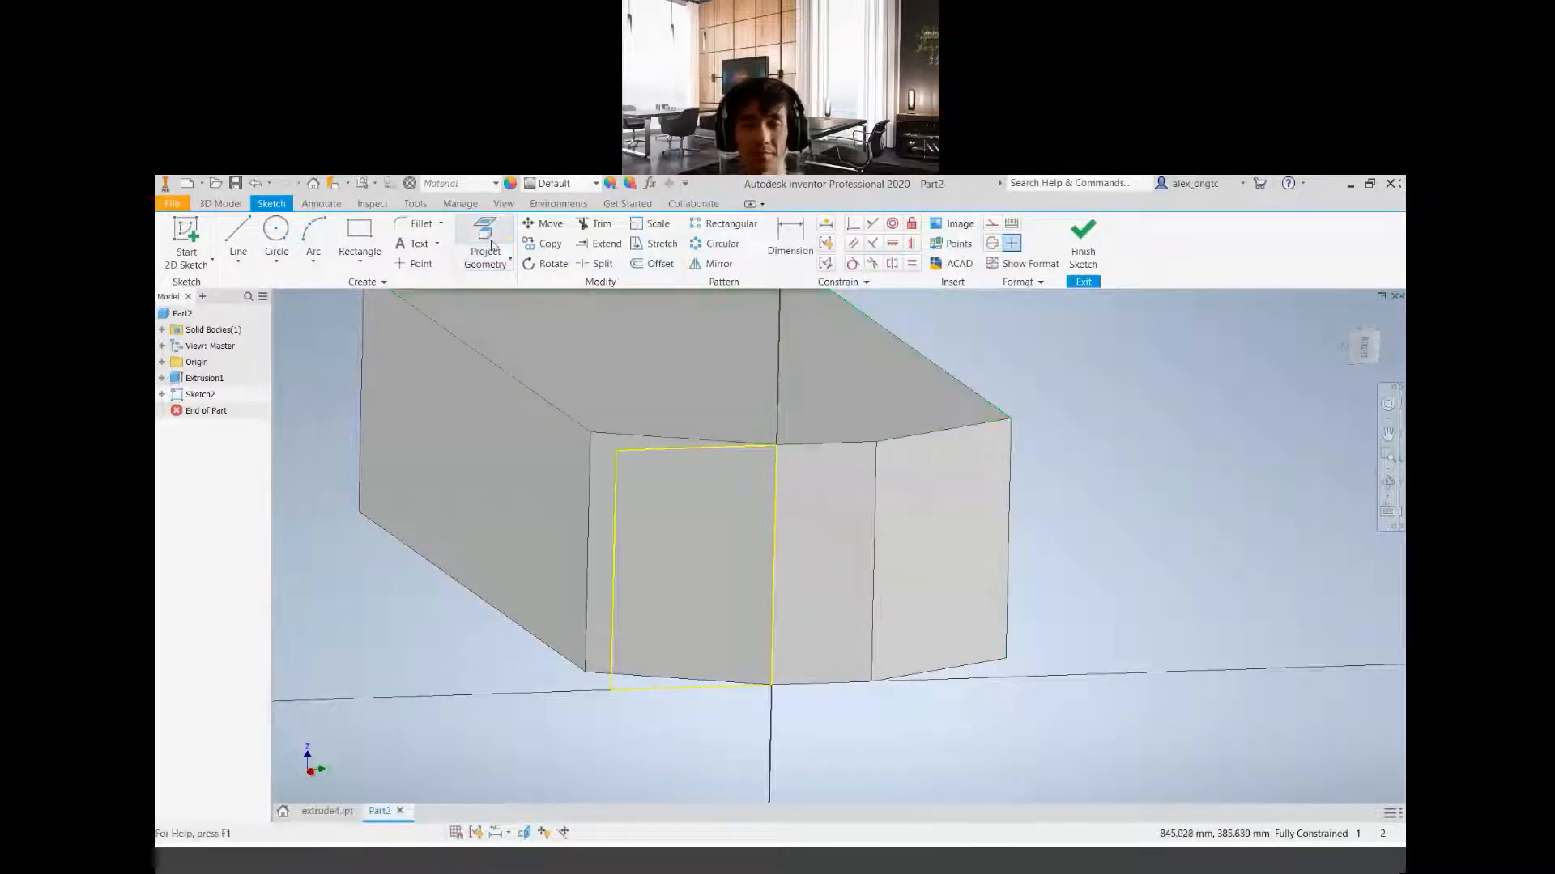
{"action": "left_click", "coordinate": [486, 241]}
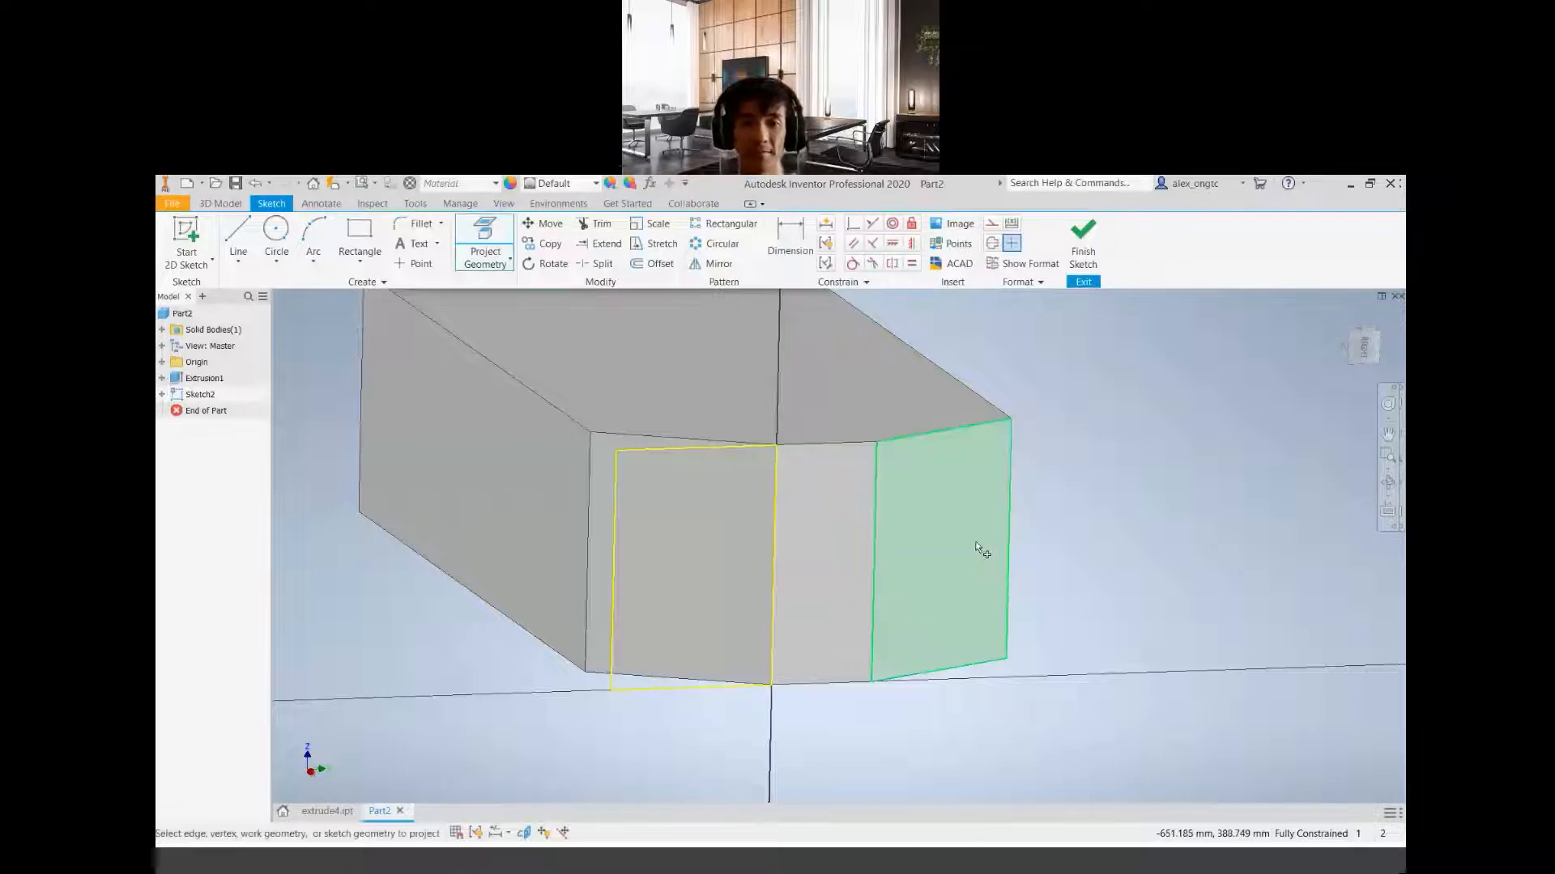
{"action": "left_click", "coordinate": [933, 526]}
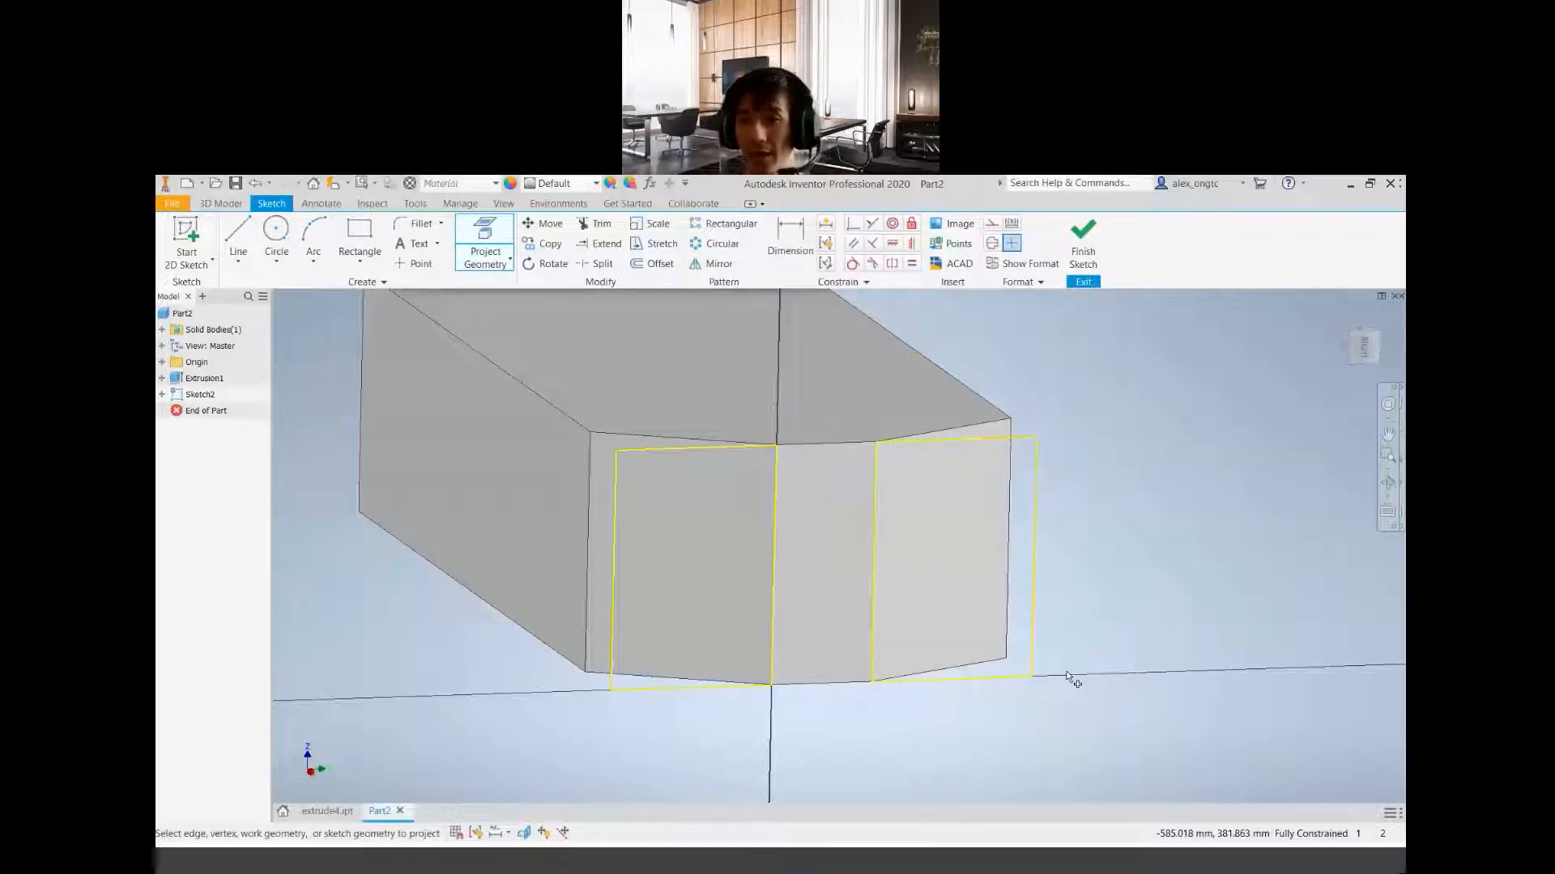
Examine the projected outlines of both chamfered faces straight on and from a tilted orientation, and review the Project Geometry command
{"action": "left_click", "coordinate": [1363, 348]}
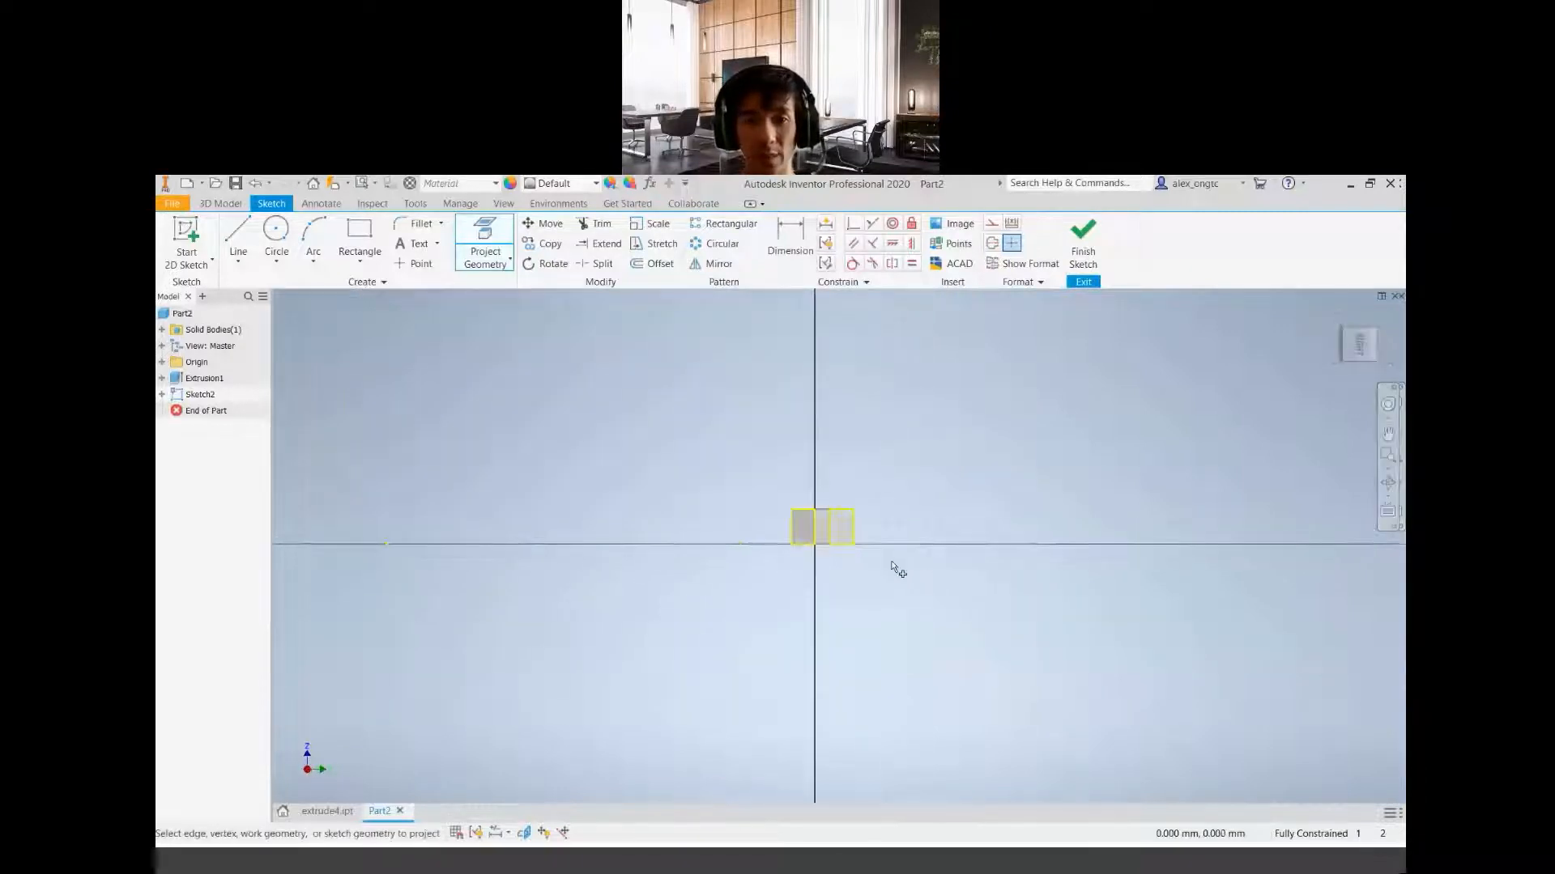
{"action": "scroll", "coordinate": [773, 534], "scroll_direction": "up", "scroll_amount": 3}
{"action": "mouse_move", "coordinate": [765, 521]}
{"action": "middle_mouse_down"}
{"action": "mouse_move", "coordinate": [770, 632]}
{"action": "mouse_move", "coordinate": [794, 630]}
{"action": "middle_mouse_up"}
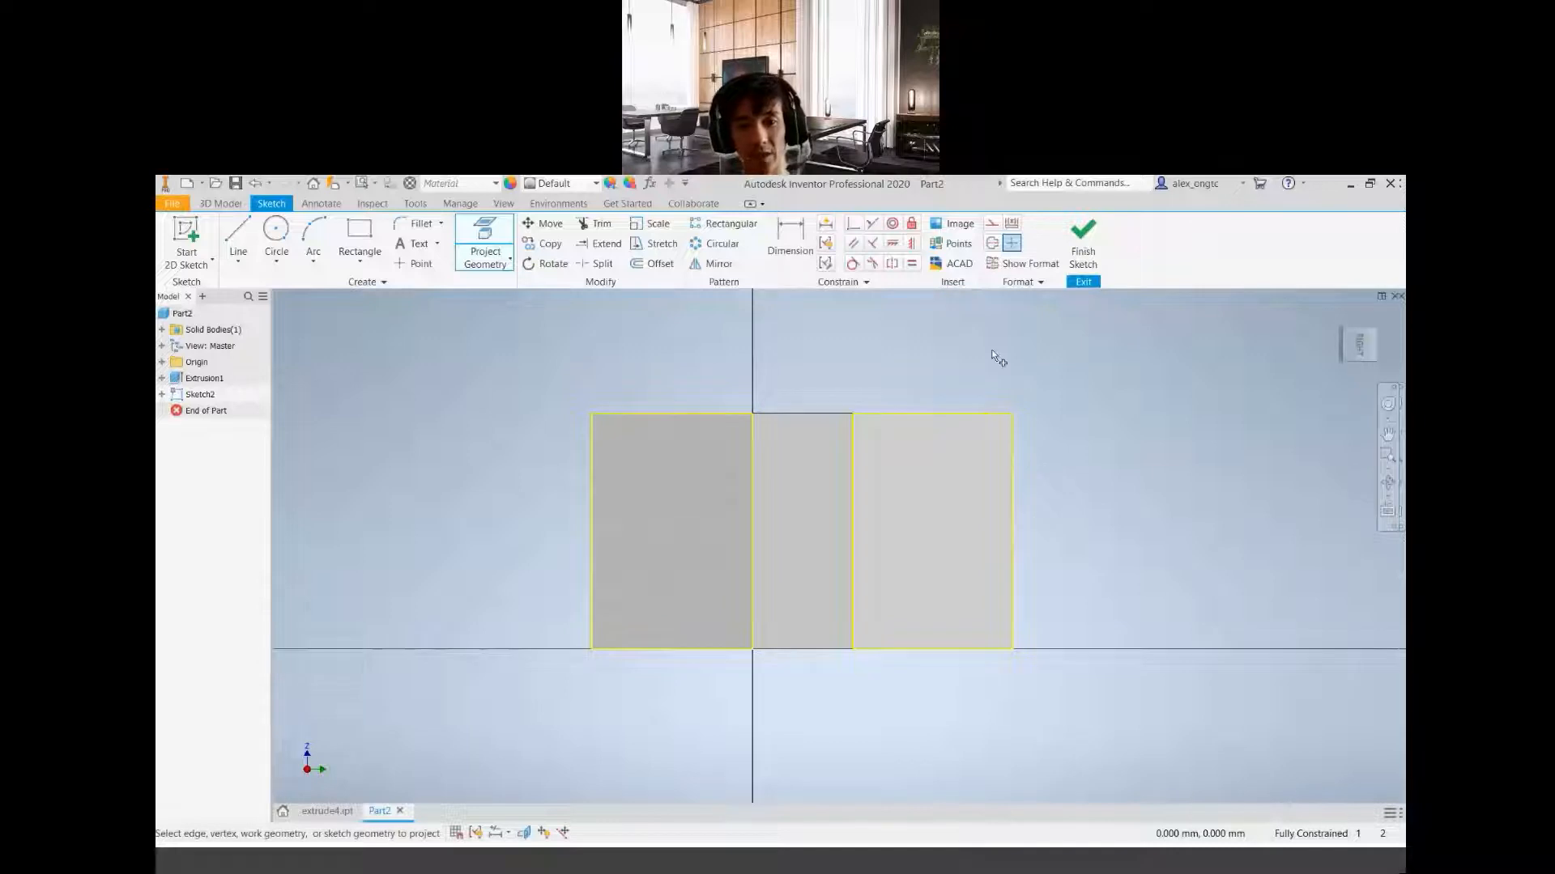
{"action": "left_click", "coordinate": [1014, 386]}
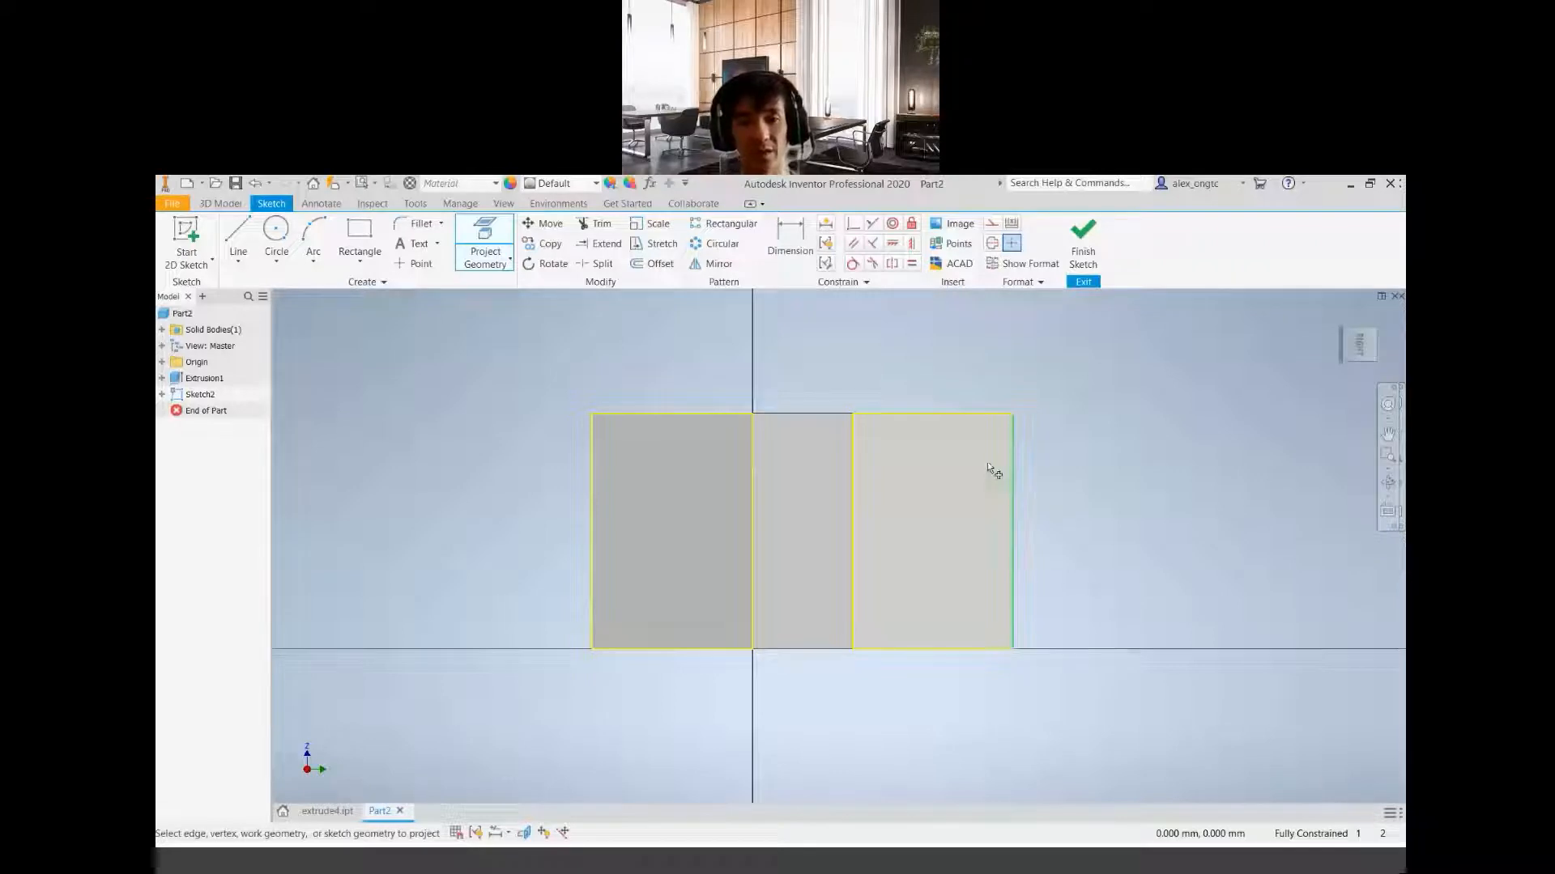
{"action": "key", "text": "F4"}
{"action": "left_click_drag", "start_coordinate": [790, 571], "coordinate": [802, 583]}
{"action": "middle_click_drag", "start_coordinate": [802, 582], "coordinate": [760, 545], "text": "shift"}
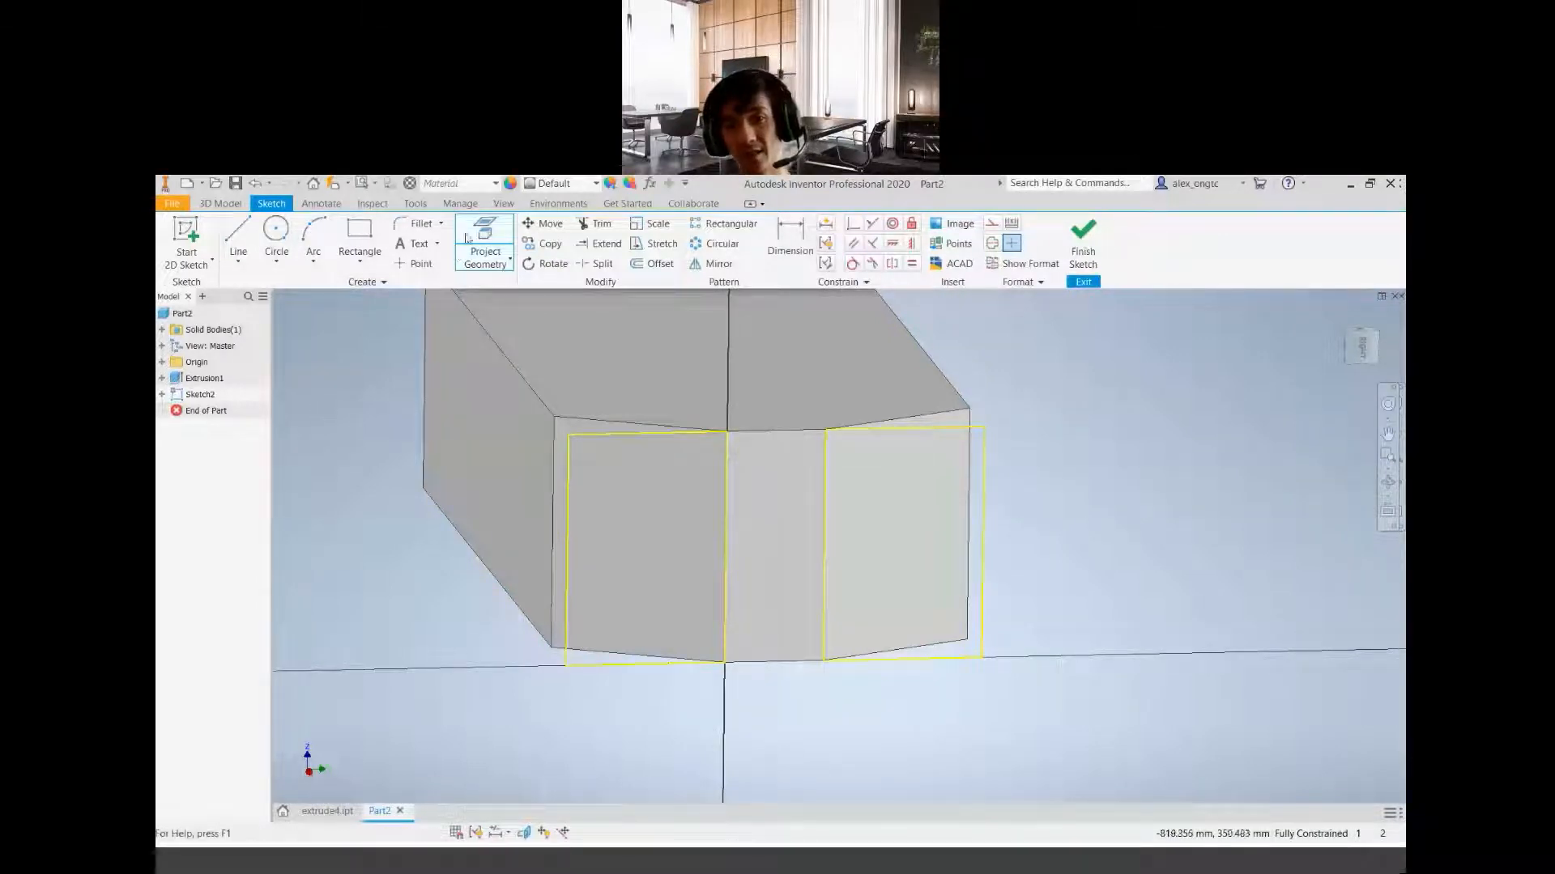
{"action": "left_click", "coordinate": [494, 261]}
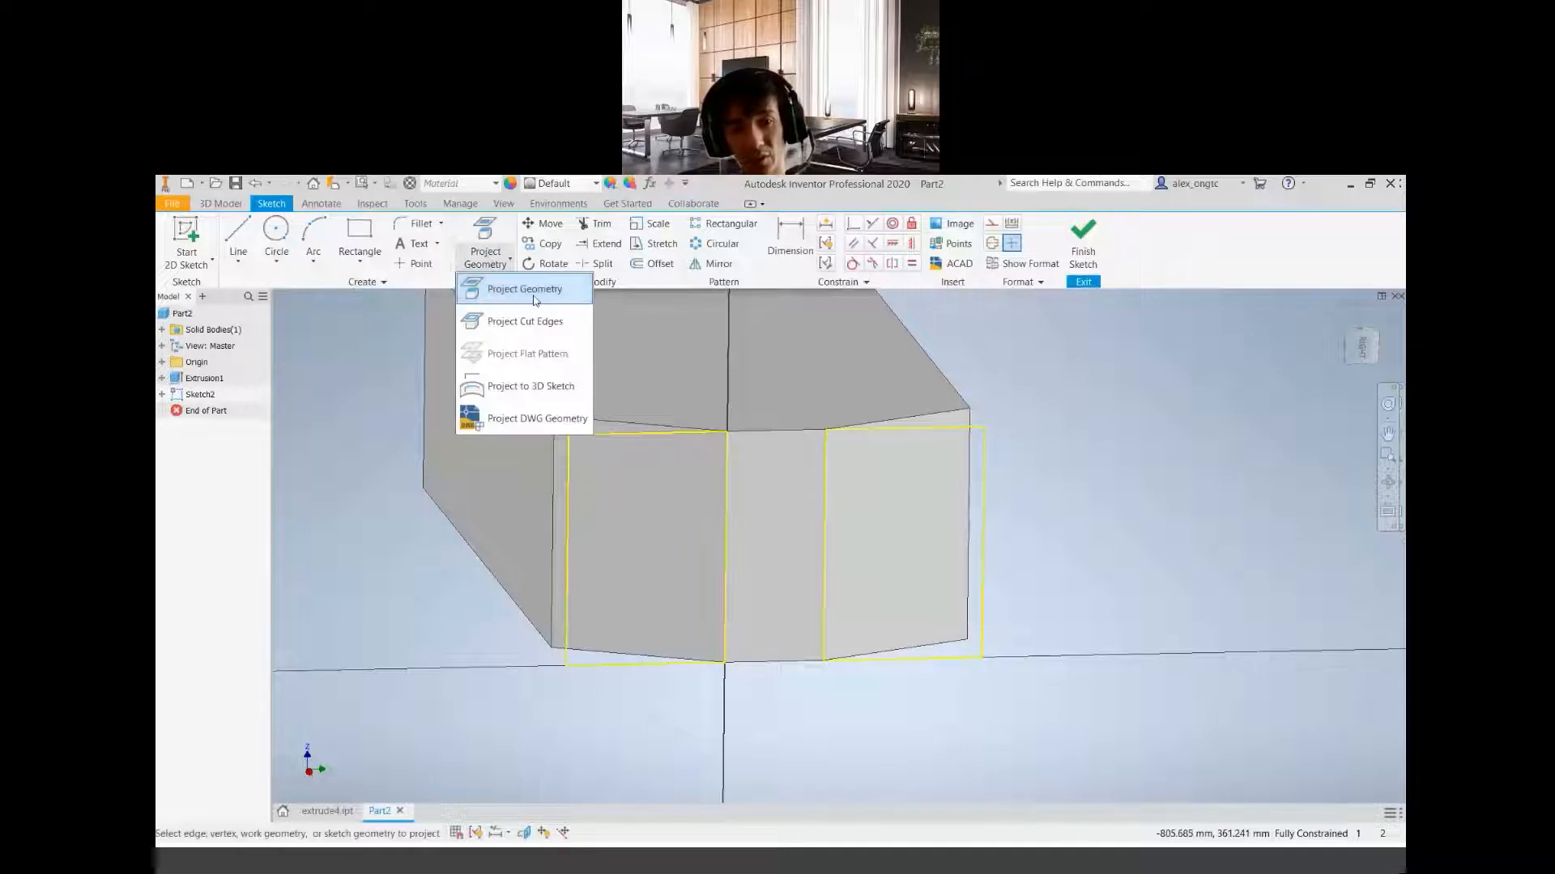
{"action": "left_click", "coordinate": [510, 292]}
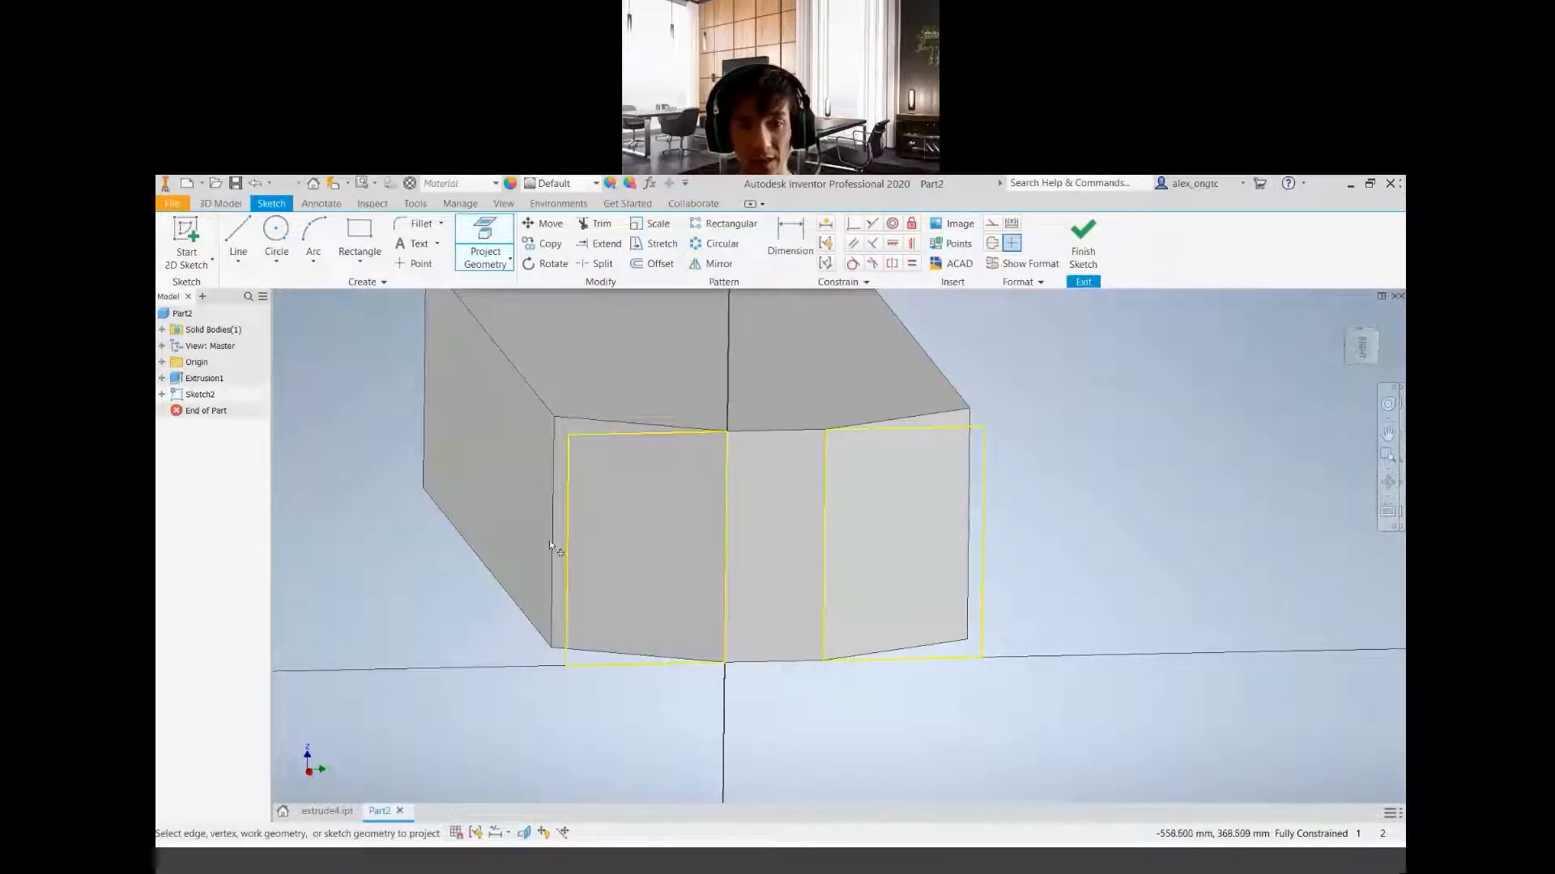
Sketch a two-point rectangle 50 mm wide and about 6.7 mm high from the upper projected corner to the opposite outer projected edge
{"action": "left_click", "coordinate": [358, 236]}
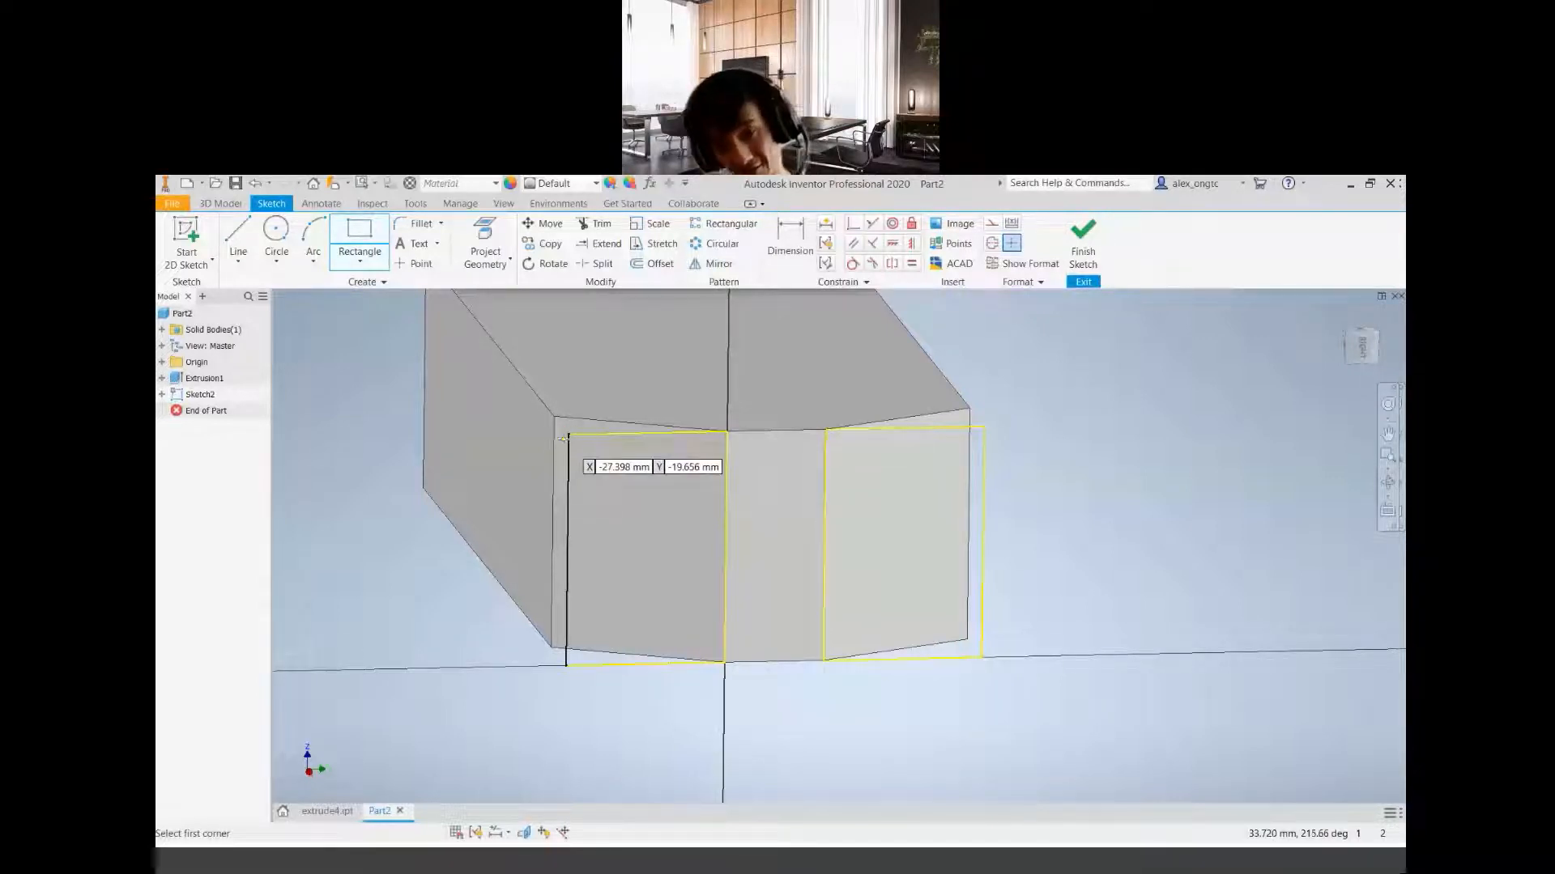
{"action": "left_click", "coordinate": [357, 261]}
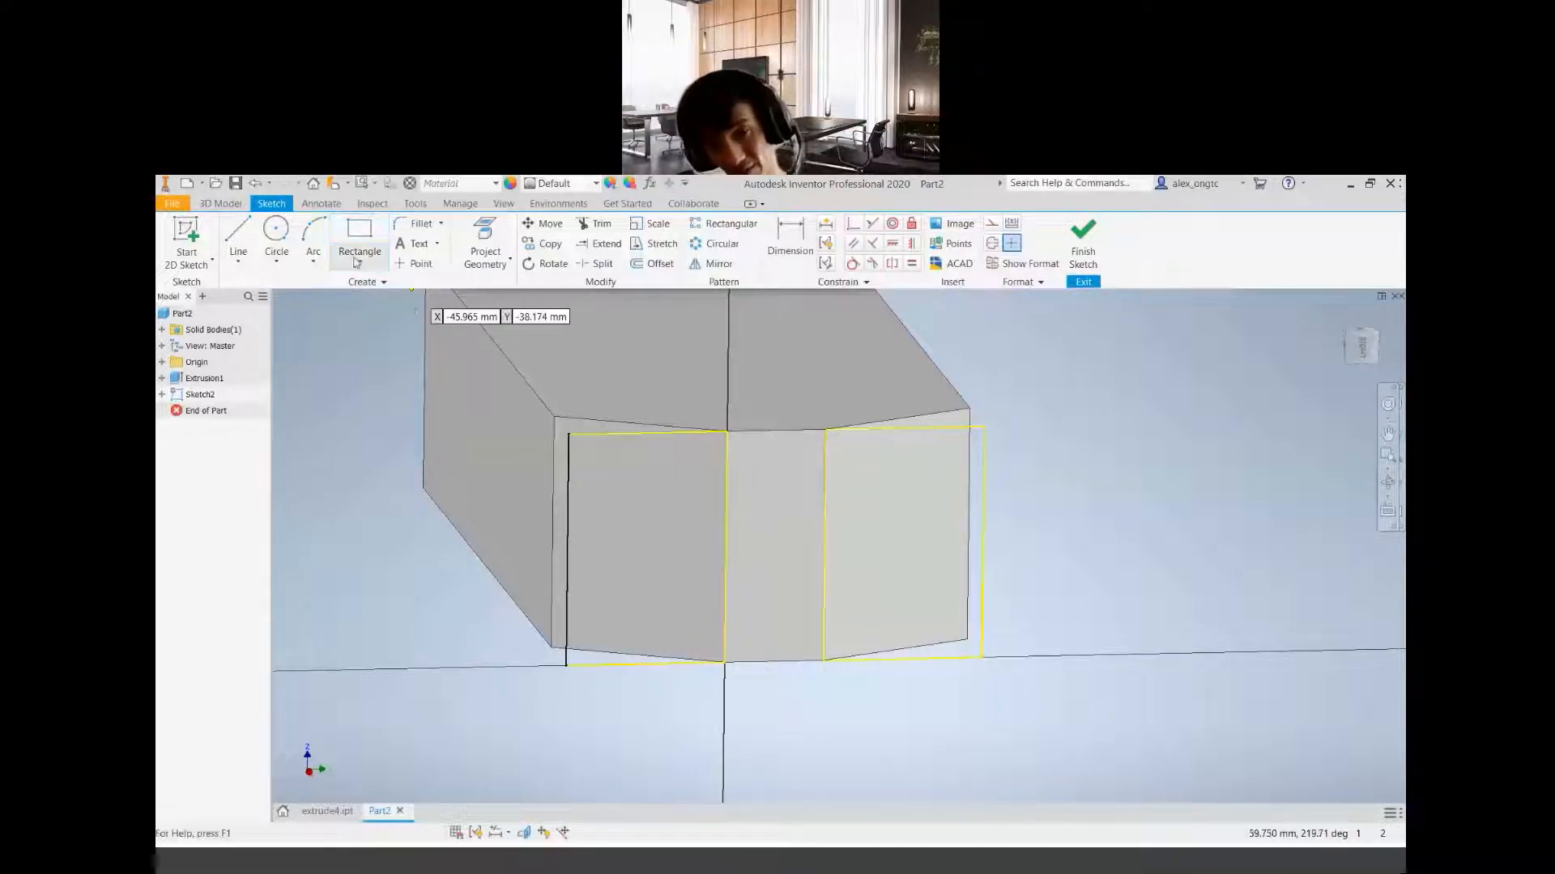
{"action": "left_click", "coordinate": [569, 435]}
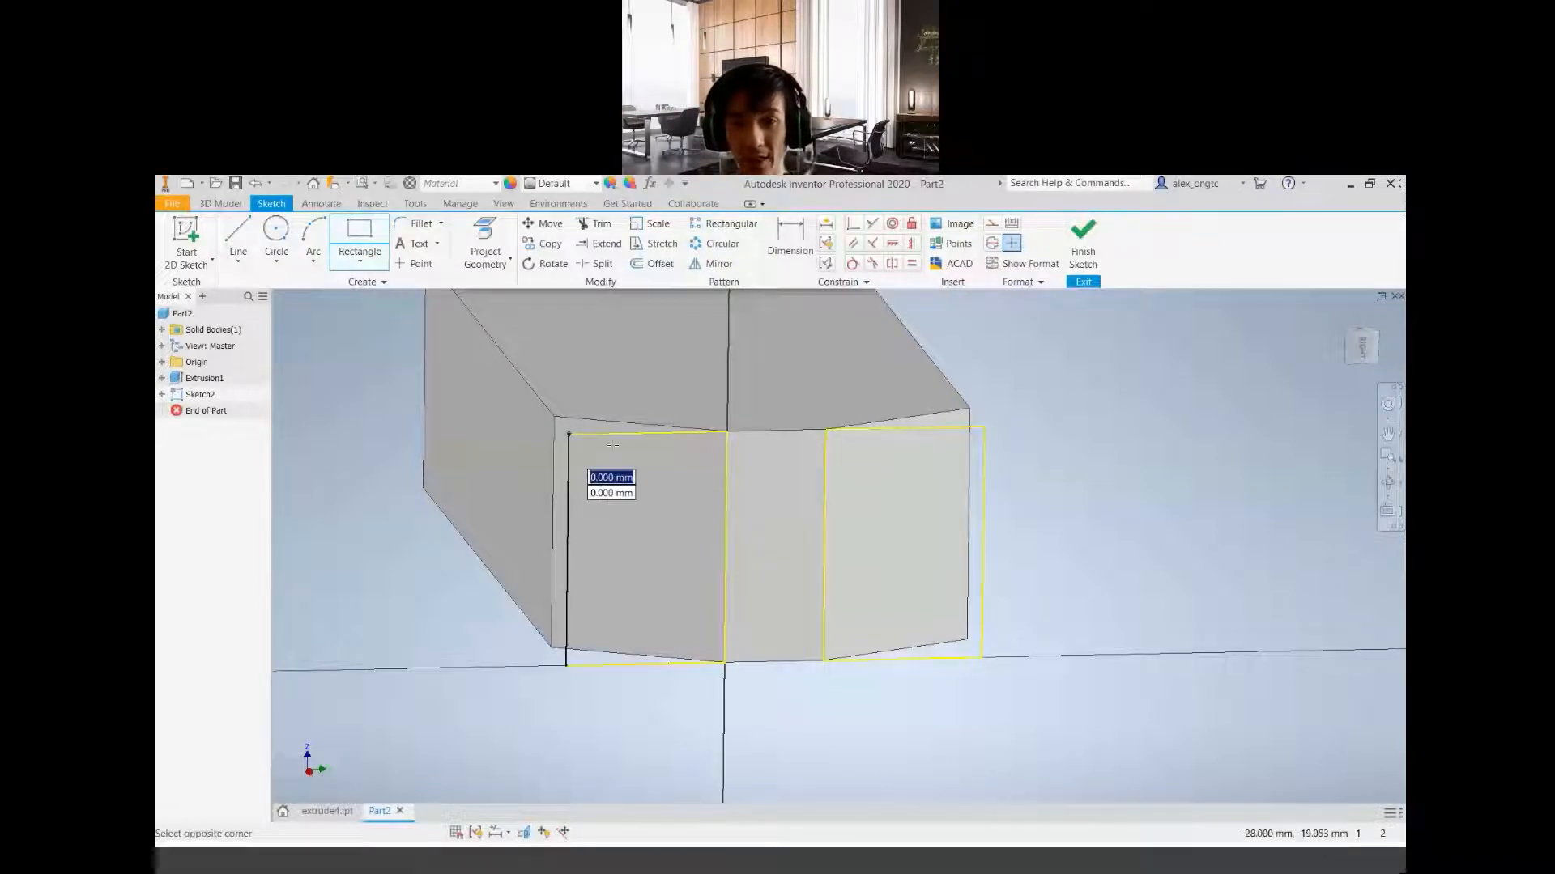
{"action": "left_click", "coordinate": [983, 504]}
{"action": "left_click", "coordinate": [569, 435]}
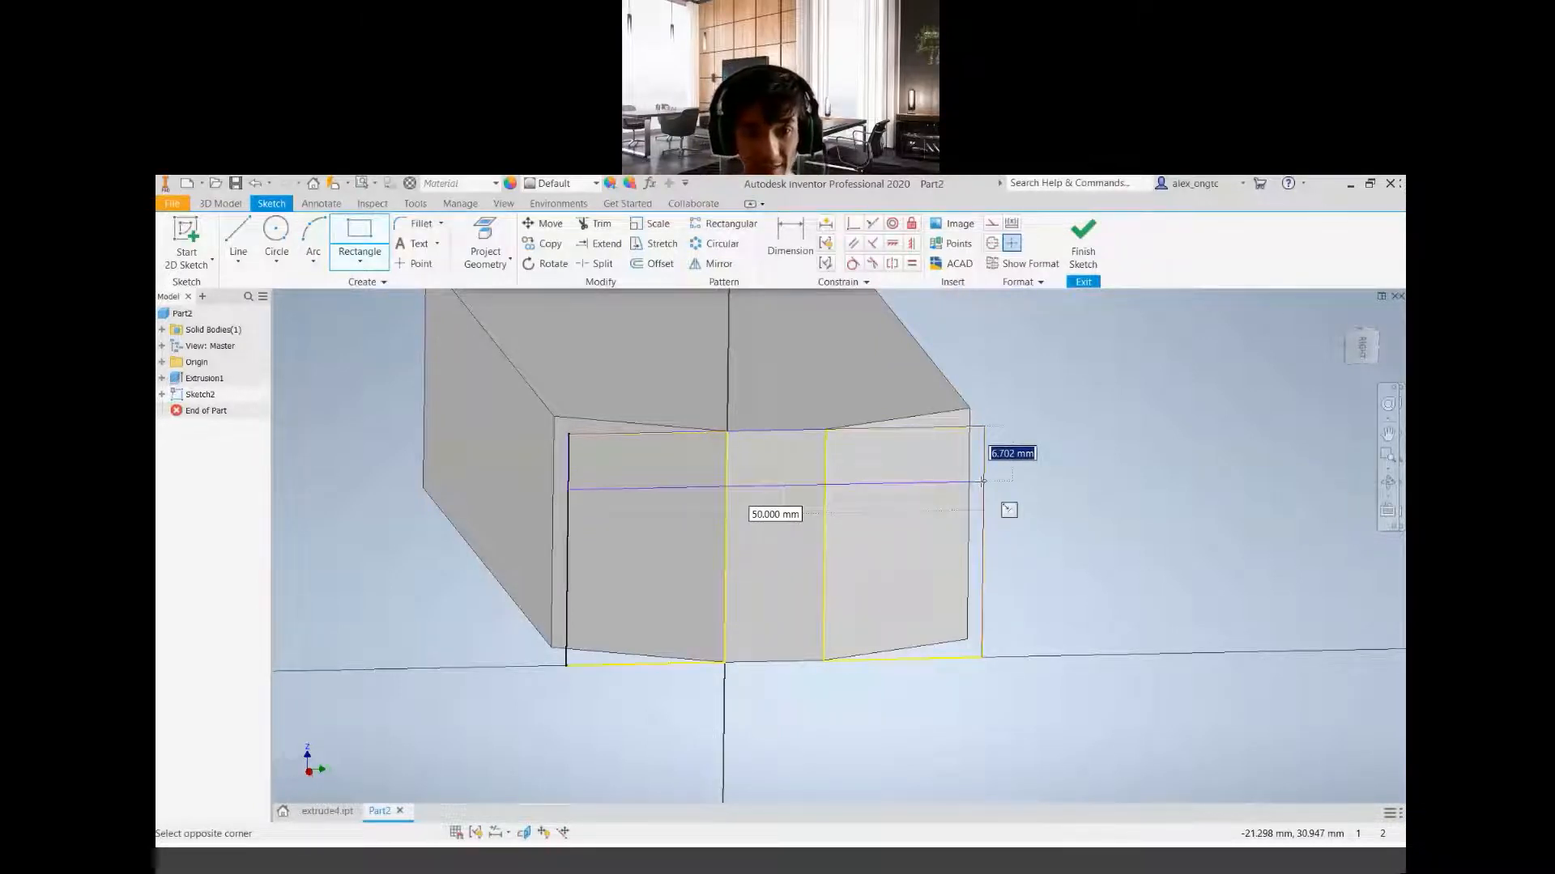
{"action": "left_click", "coordinate": [983, 481]}
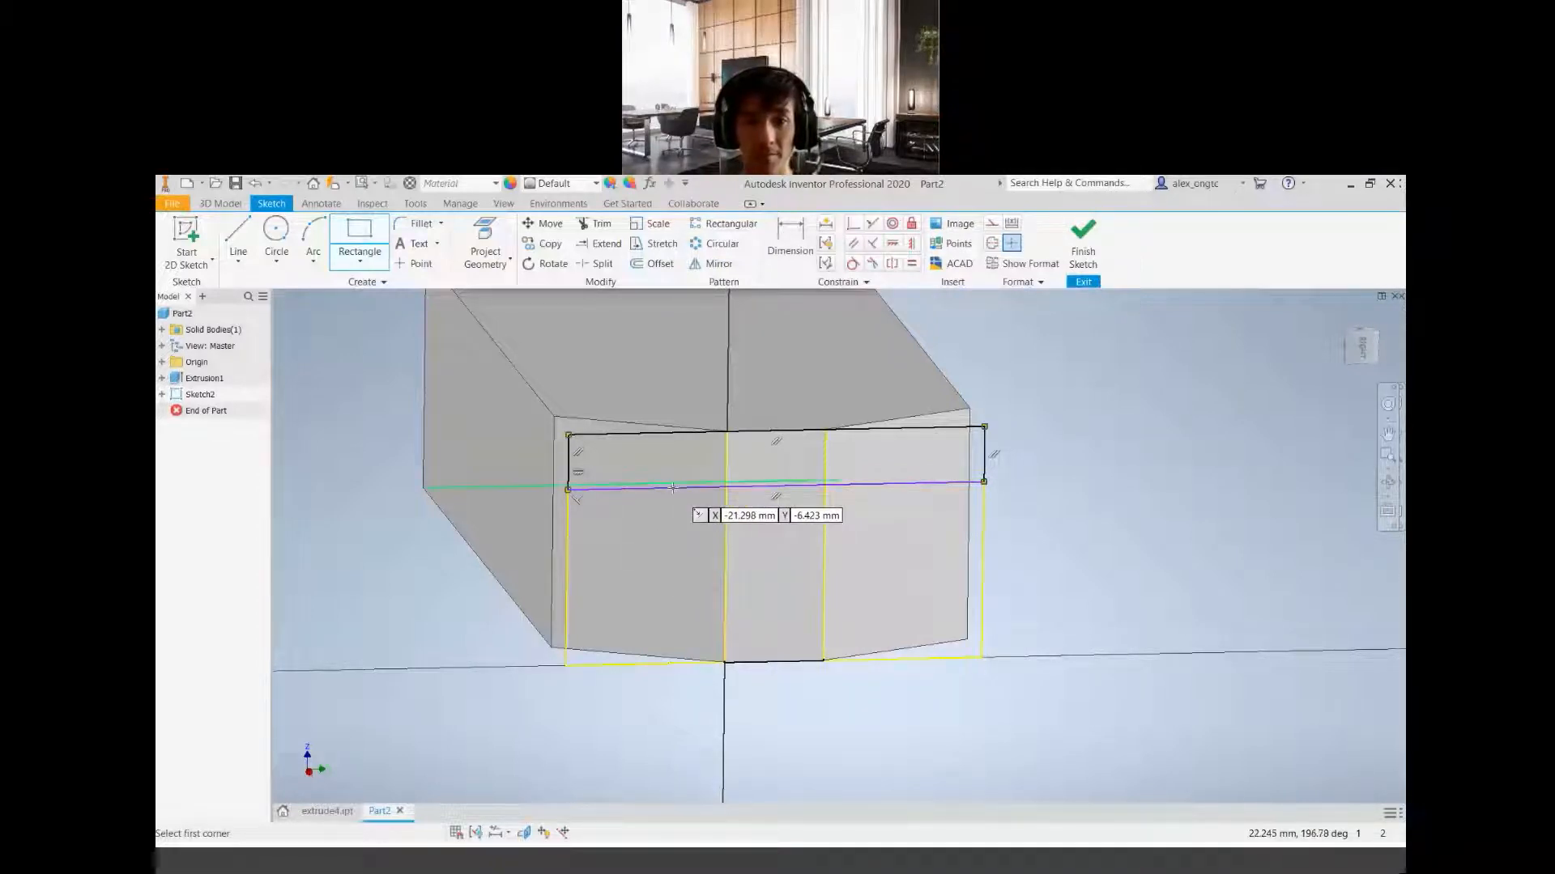
{"action": "scroll", "coordinate": [672, 488], "scroll_direction": "up", "scroll_amount": 5}
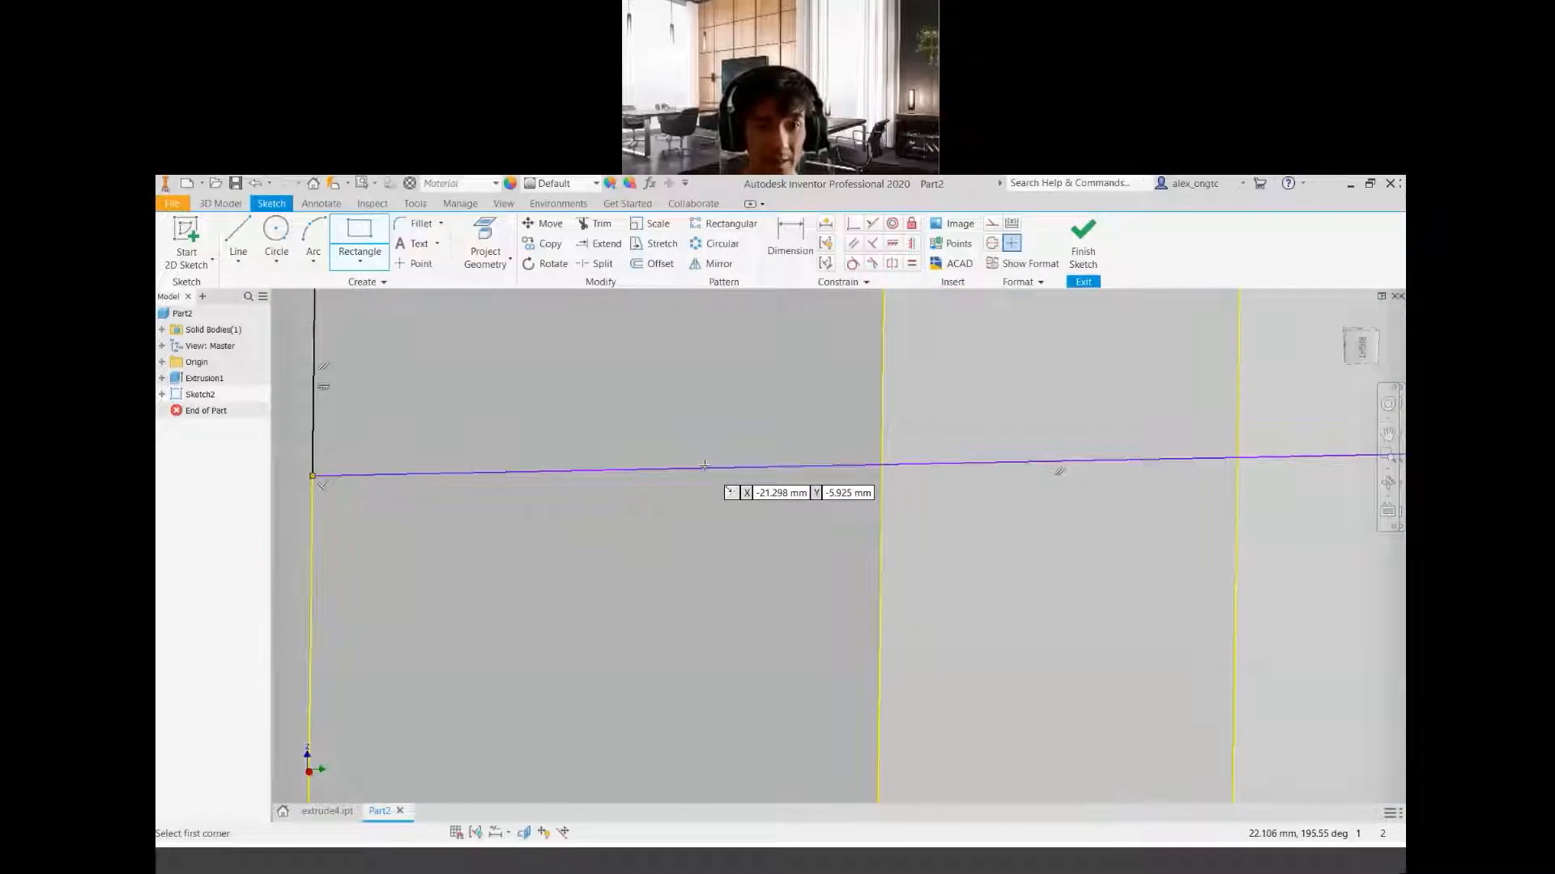
{"action": "scroll", "coordinate": [704, 466], "scroll_direction": "down", "scroll_amount": 5}
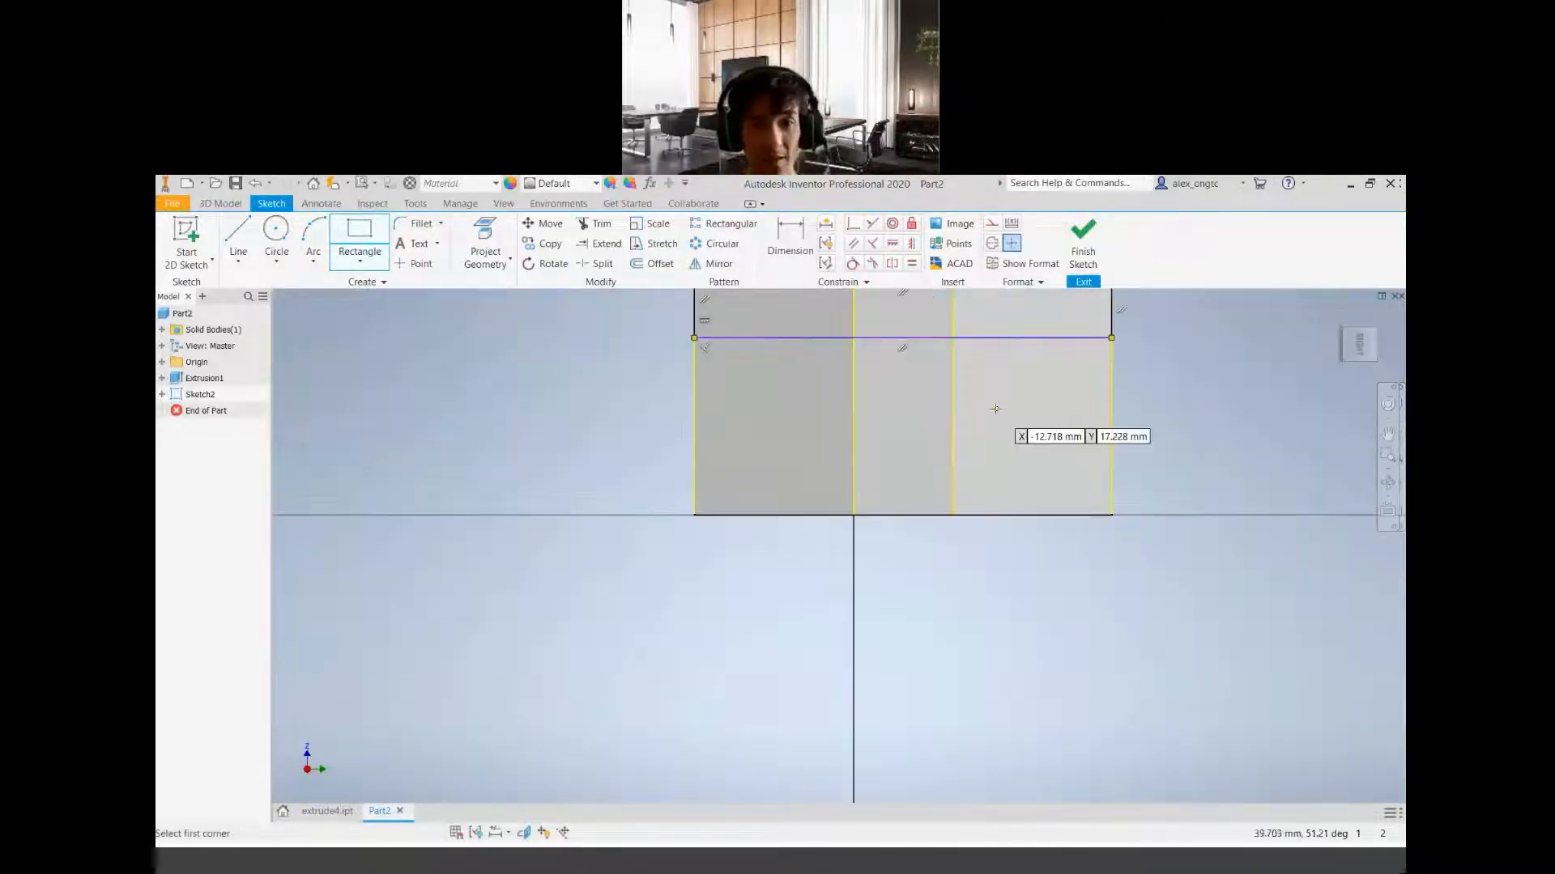
{"action": "scroll", "coordinate": [992, 410], "scroll_direction": "up", "scroll_amount": 1}
{"action": "mouse_move", "coordinate": [992, 410]}
{"action": "middle_mouse_down"}
{"action": "mouse_move", "coordinate": [685, 630]}
{"action": "mouse_move", "coordinate": [714, 616]}
{"action": "middle_mouse_up"}
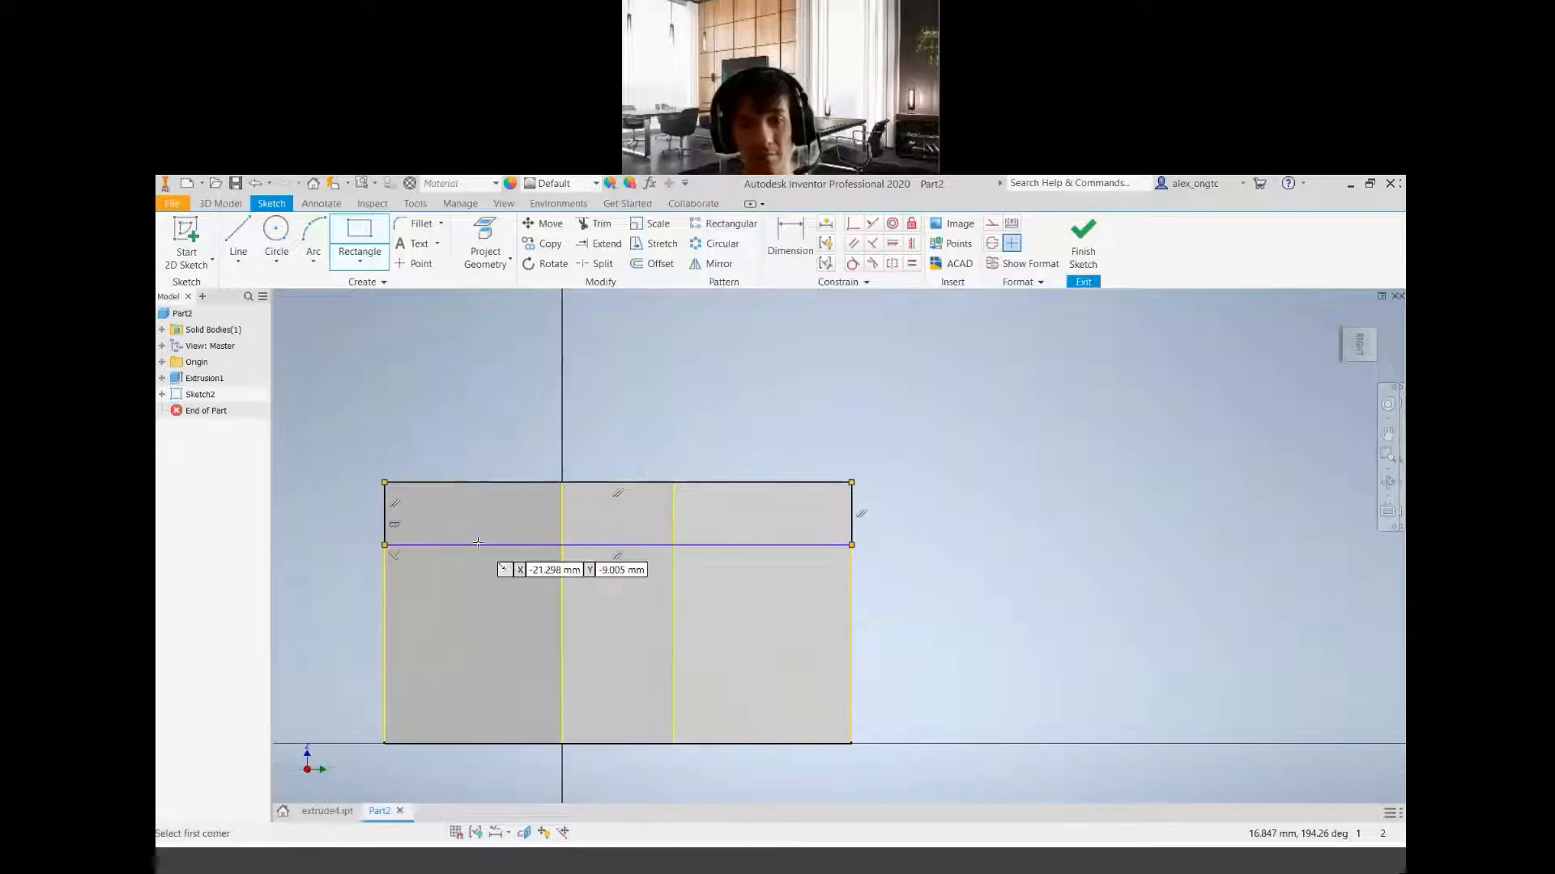
{"action": "scroll", "coordinate": [492, 554], "scroll_direction": "up", "scroll_amount": 2}
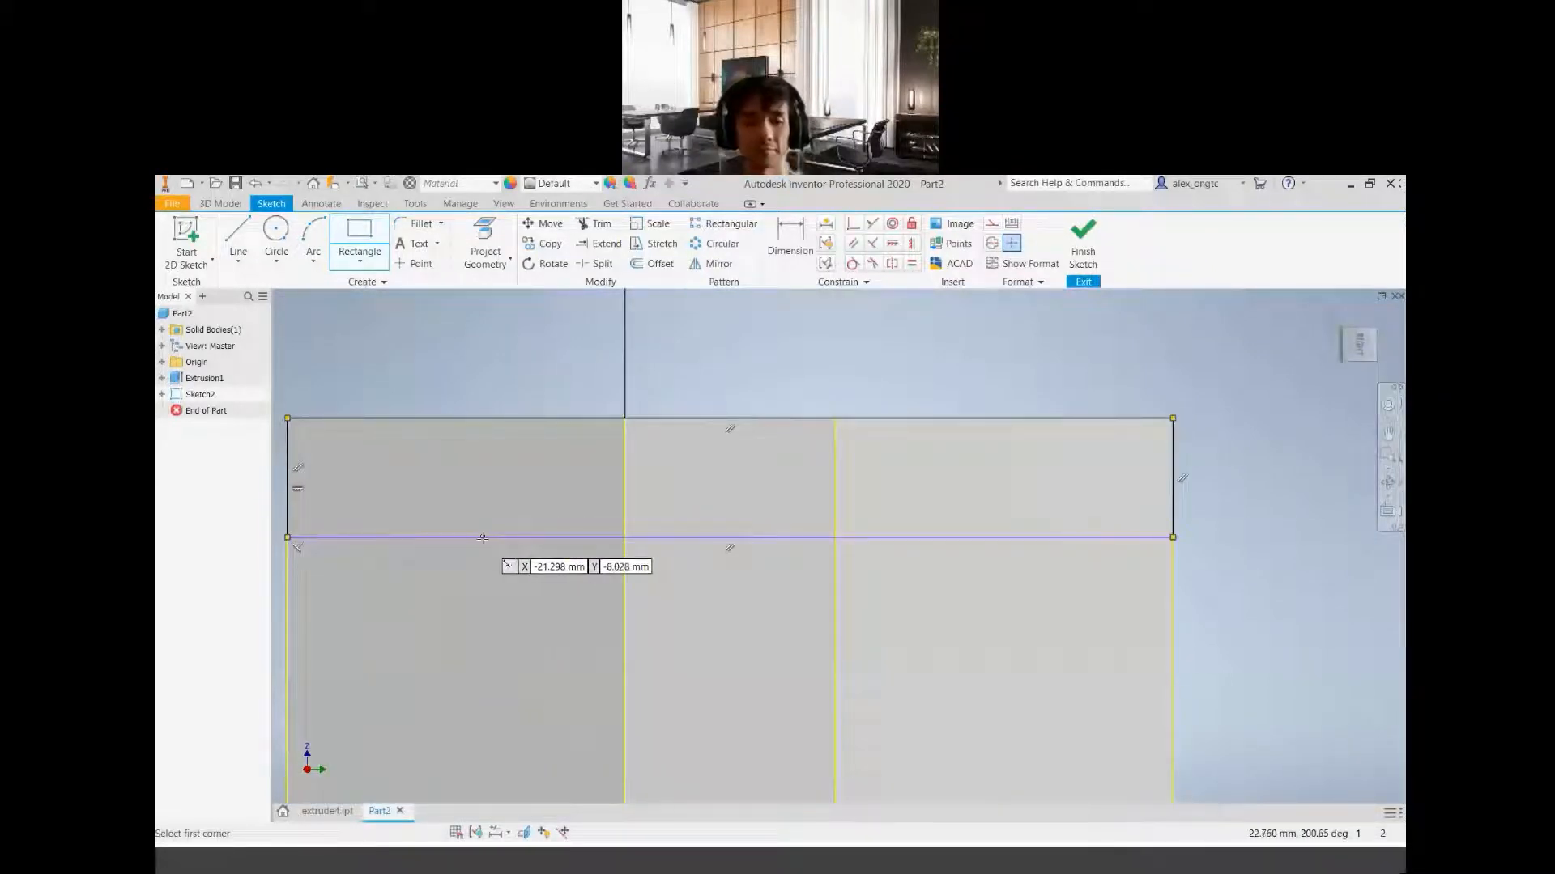
Sketch a two-point rectangle about 29.4 mm wide and 6.9 mm high directly below the wide rectangle, starting on its lower edge
{"action": "left_click", "coordinate": [484, 539]}
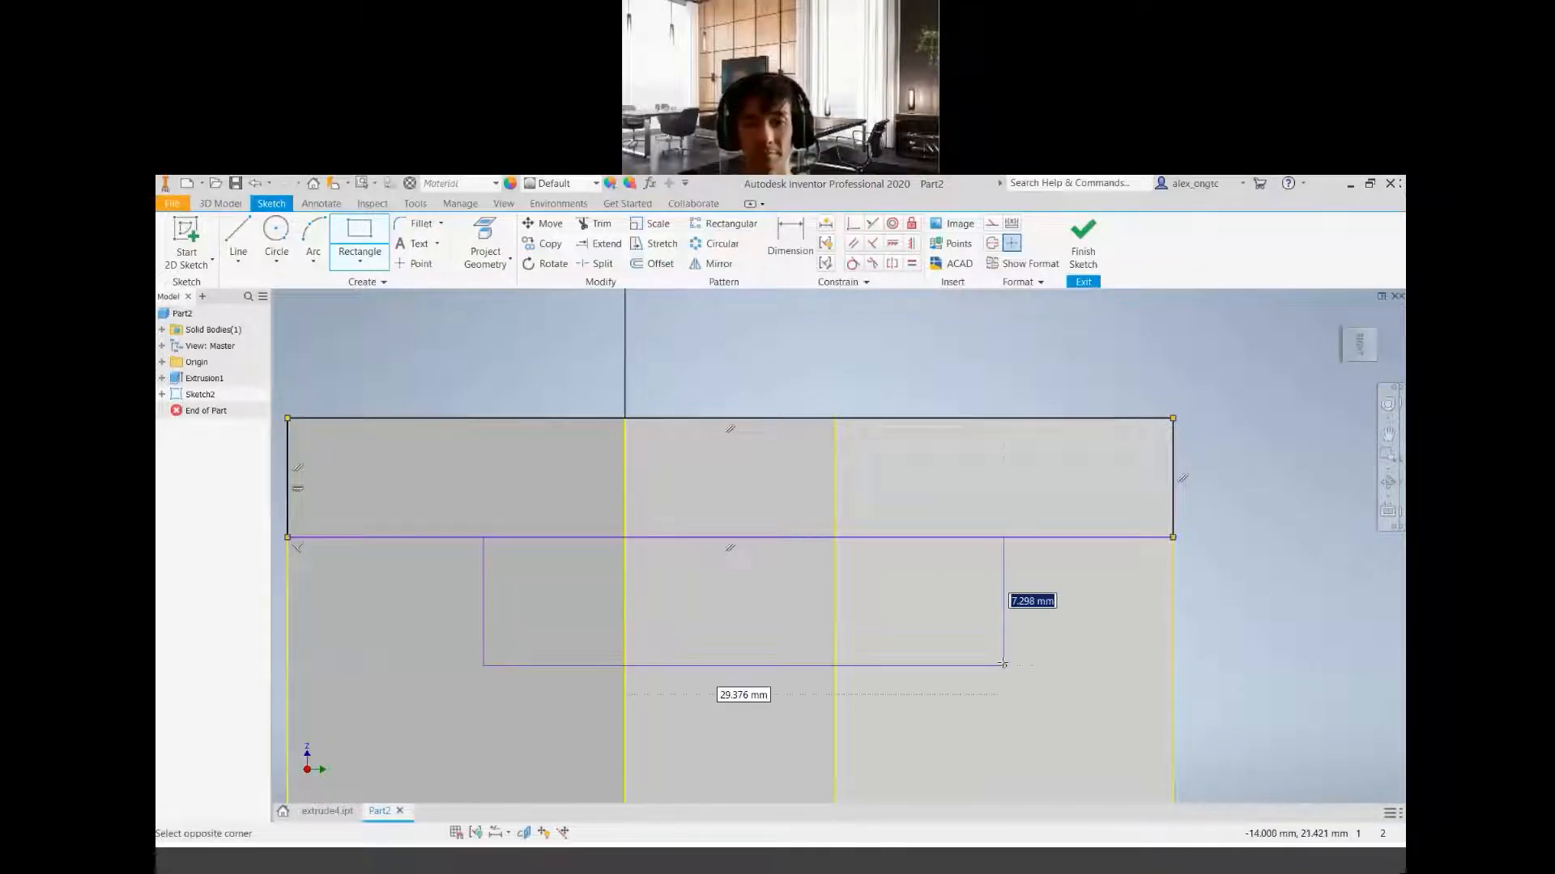
{"action": "left_click", "coordinate": [1004, 658]}
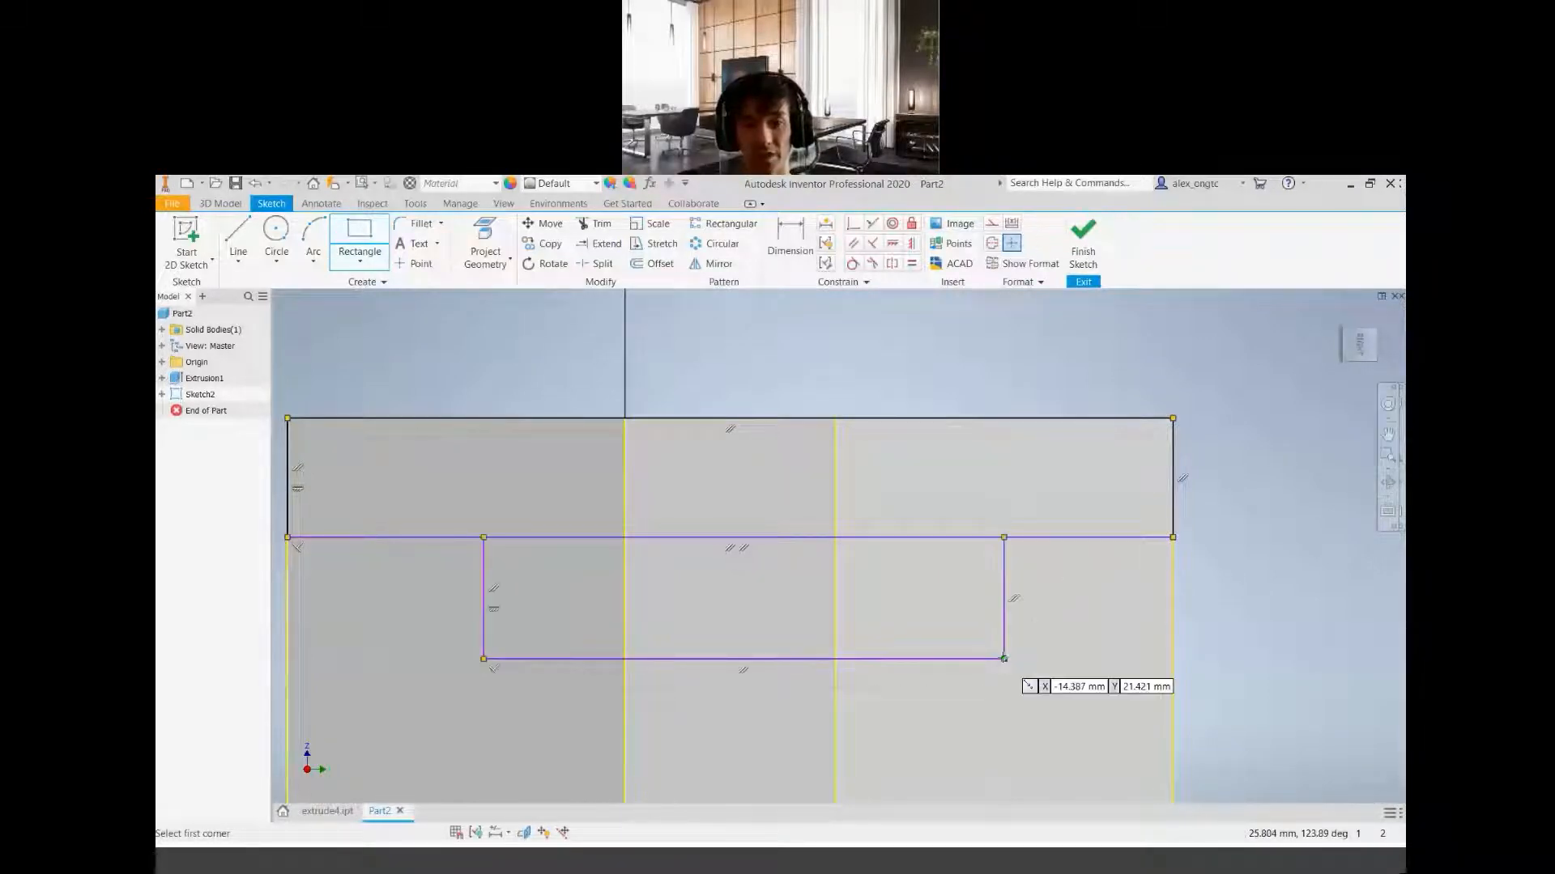
{"action": "scroll", "coordinate": [821, 632], "scroll_direction": "up", "scroll_amount": 5}
{"action": "middle_click_drag", "start_coordinate": [817, 682], "coordinate": [788, 585]}
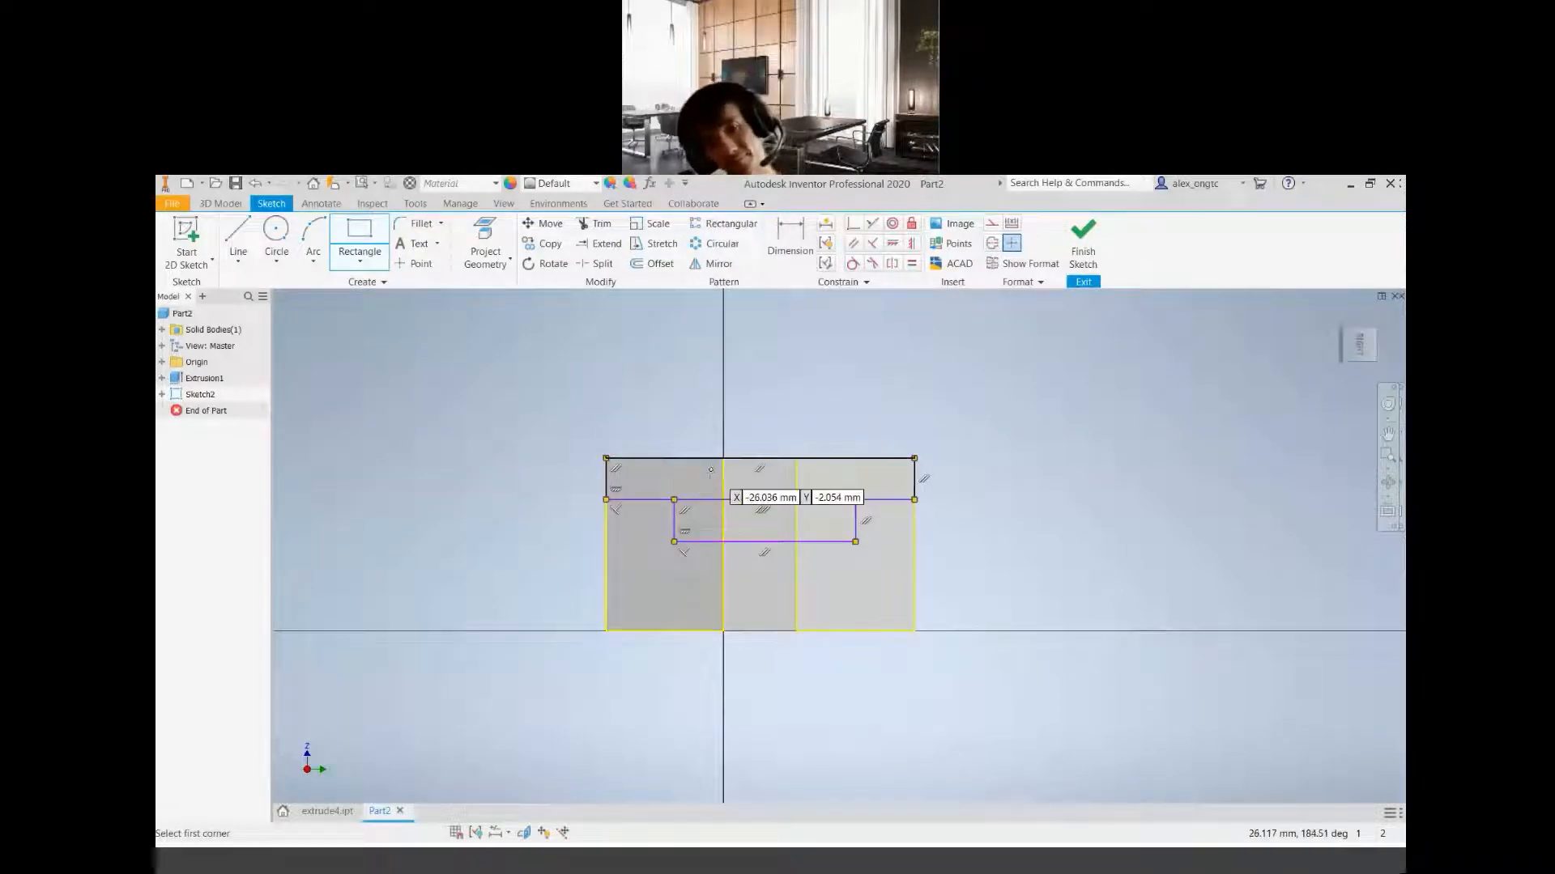
{"action": "mouse_move", "coordinate": [781, 548]}
{"action": "middle_mouse_down", "text": "shift"}
{"action": "mouse_move", "coordinate": [816, 555]}
{"action": "mouse_move", "coordinate": [821, 603]}
{"action": "middle_mouse_up", "text": "shift"}
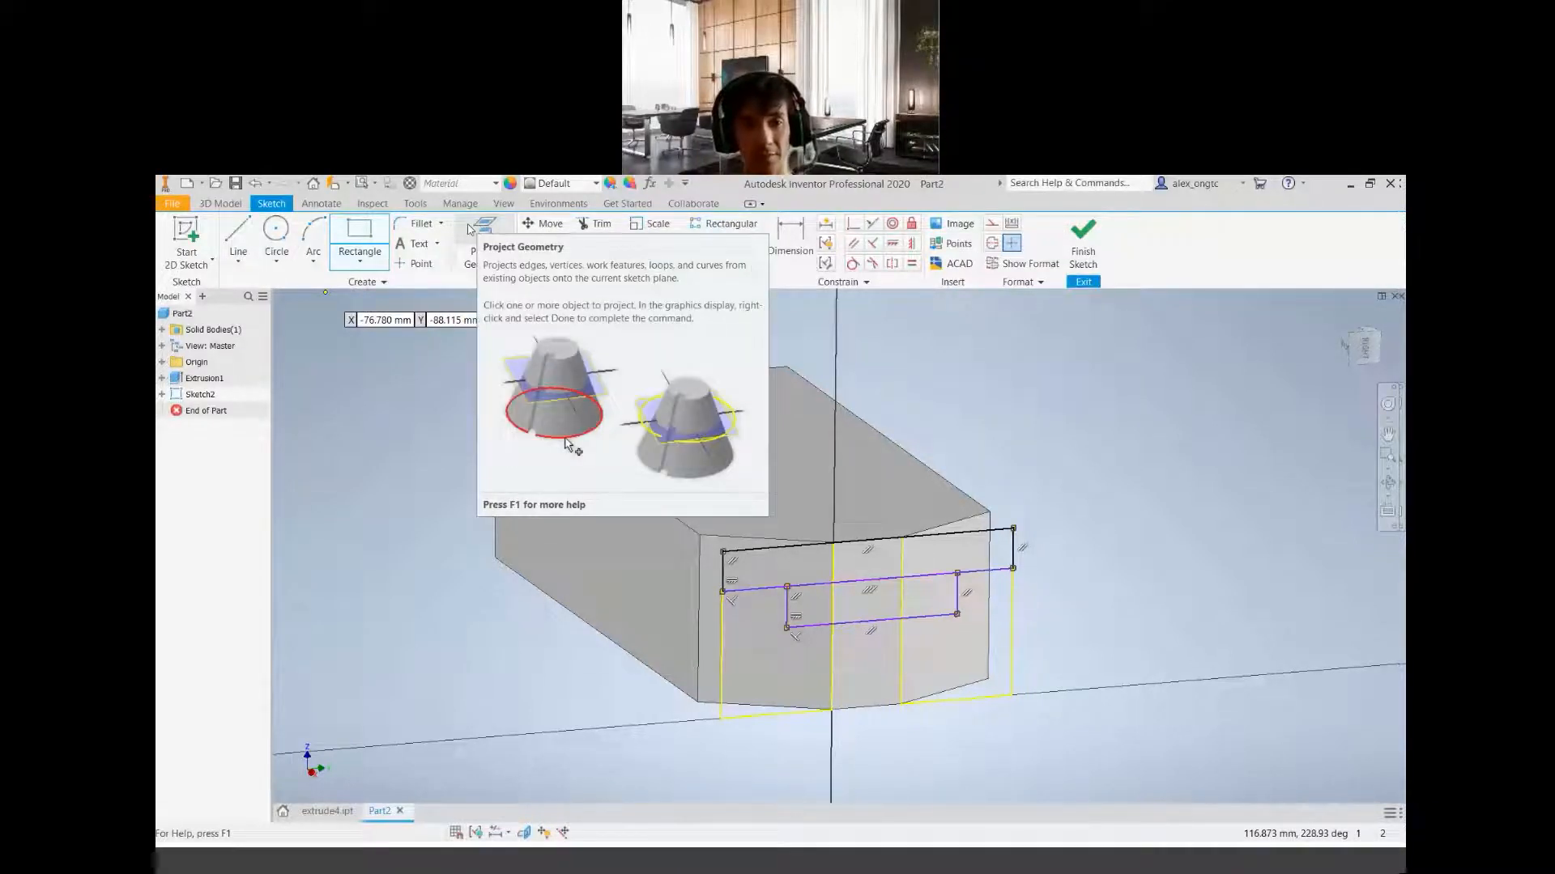
{"action": "left_click", "coordinate": [361, 267]}
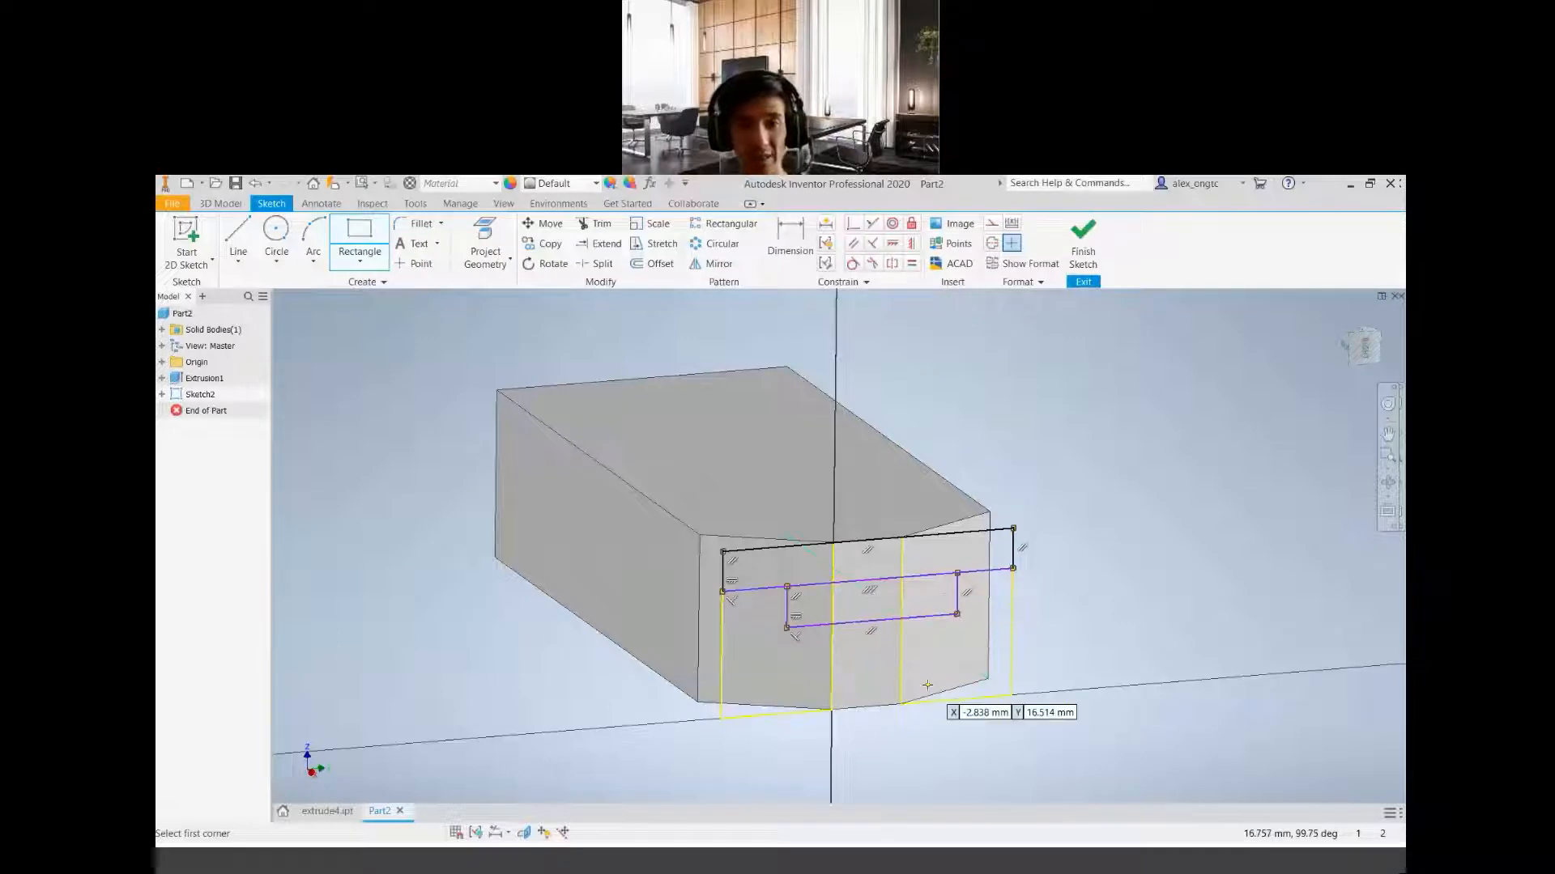
{"action": "scroll", "coordinate": [903, 656], "scroll_direction": "up", "scroll_amount": 3}
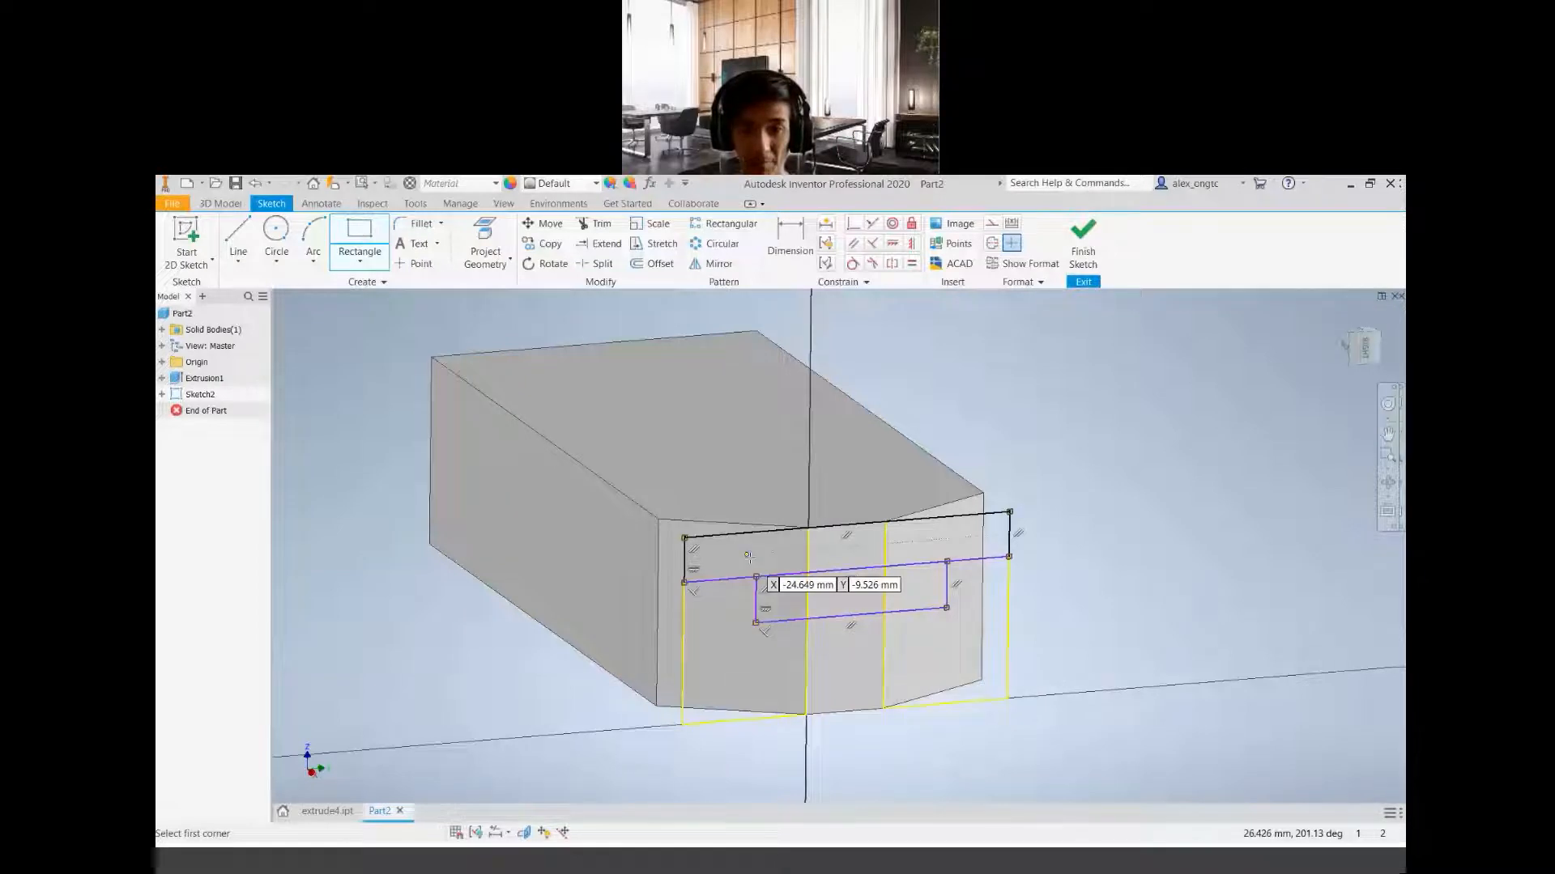
{"action": "key", "text": "Escape"}
Try a vertical constraint between the narrow rectangle's lower-edge midpoint and the wide rectangle's upper-edge midpoint, and undo it
{"action": "left_click", "coordinate": [911, 246]}
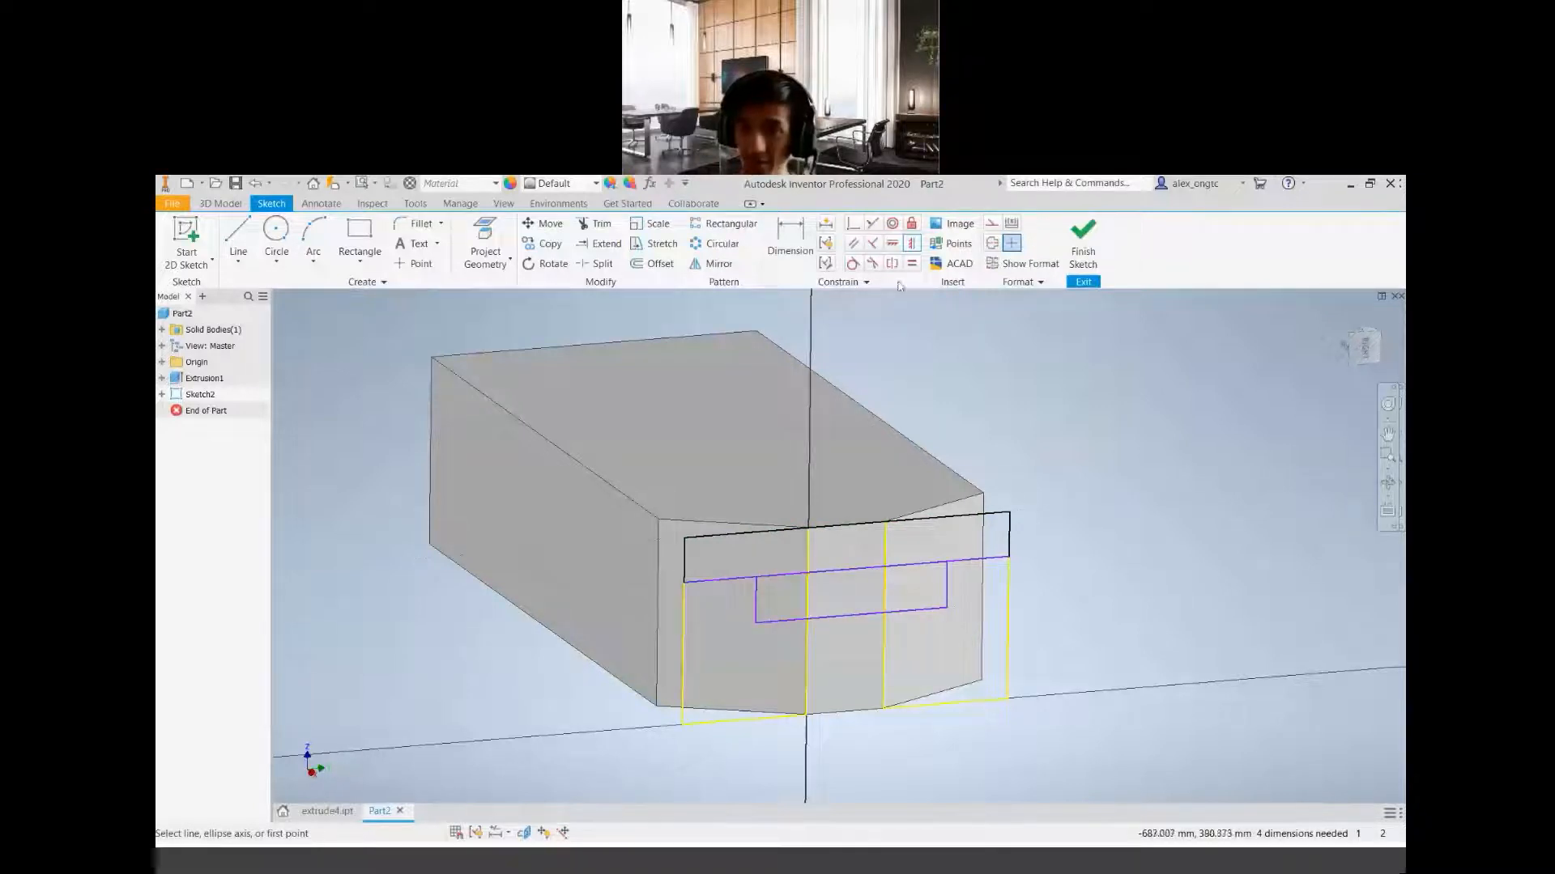
{"action": "left_click", "coordinate": [911, 244]}
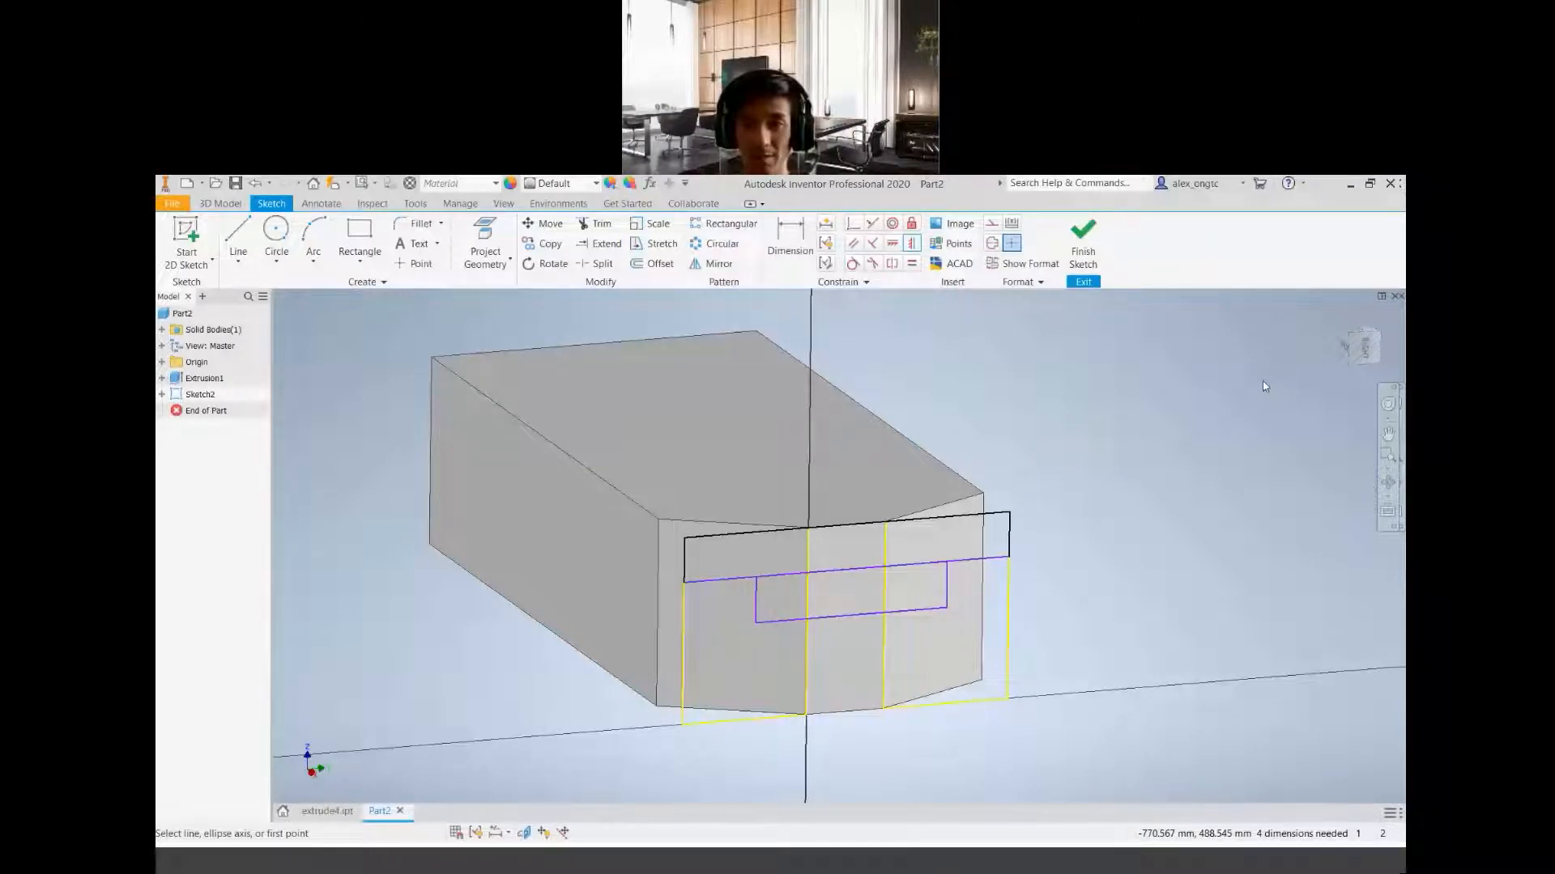
{"action": "left_click", "coordinate": [851, 616]}
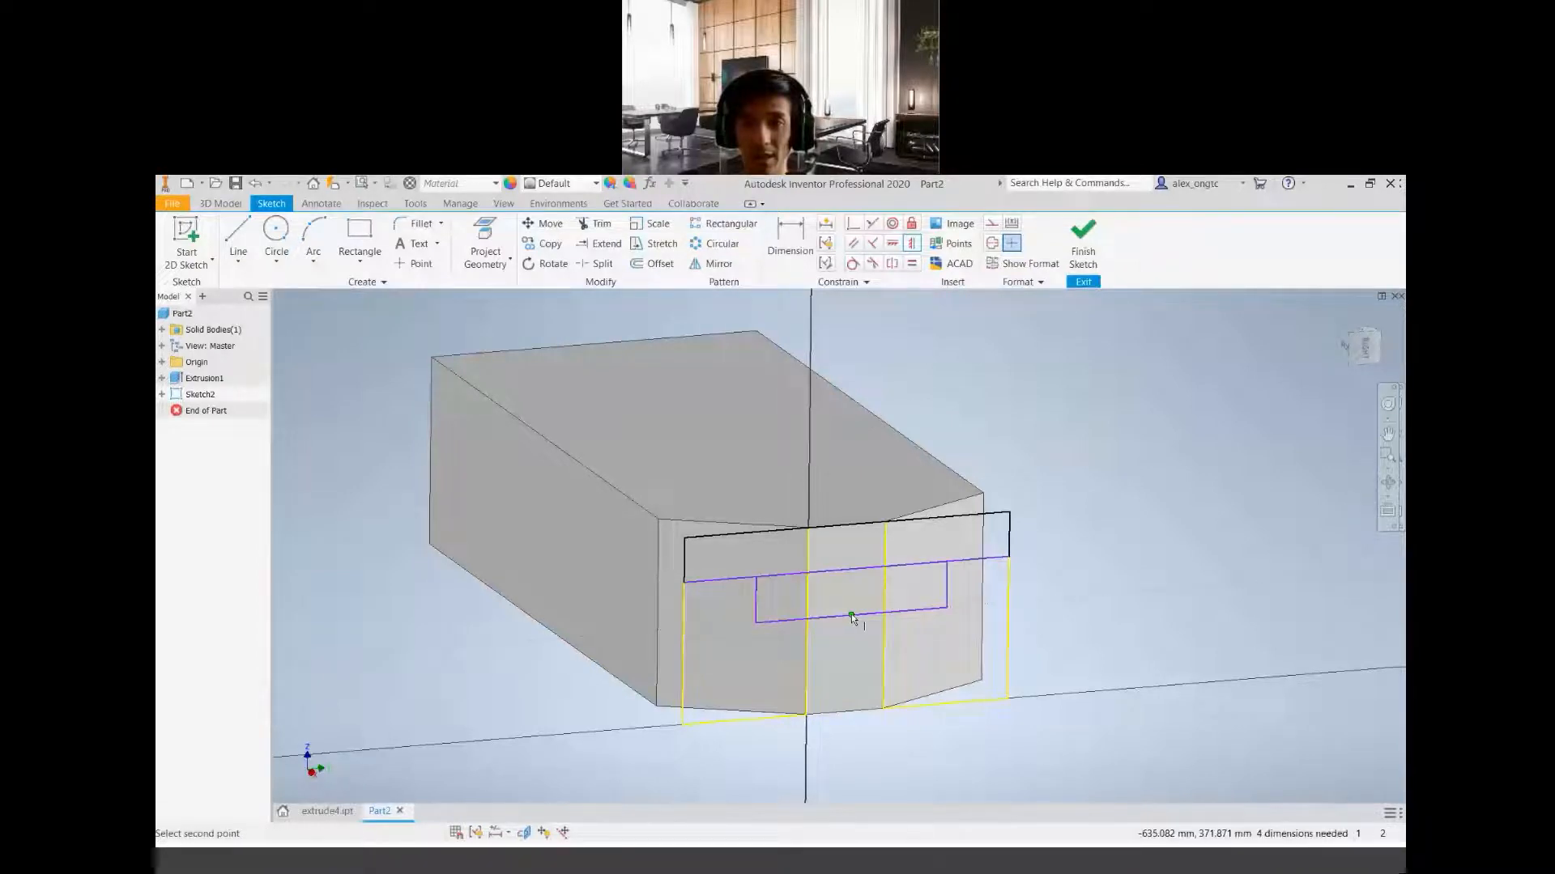
{"action": "left_click", "coordinate": [912, 243]}
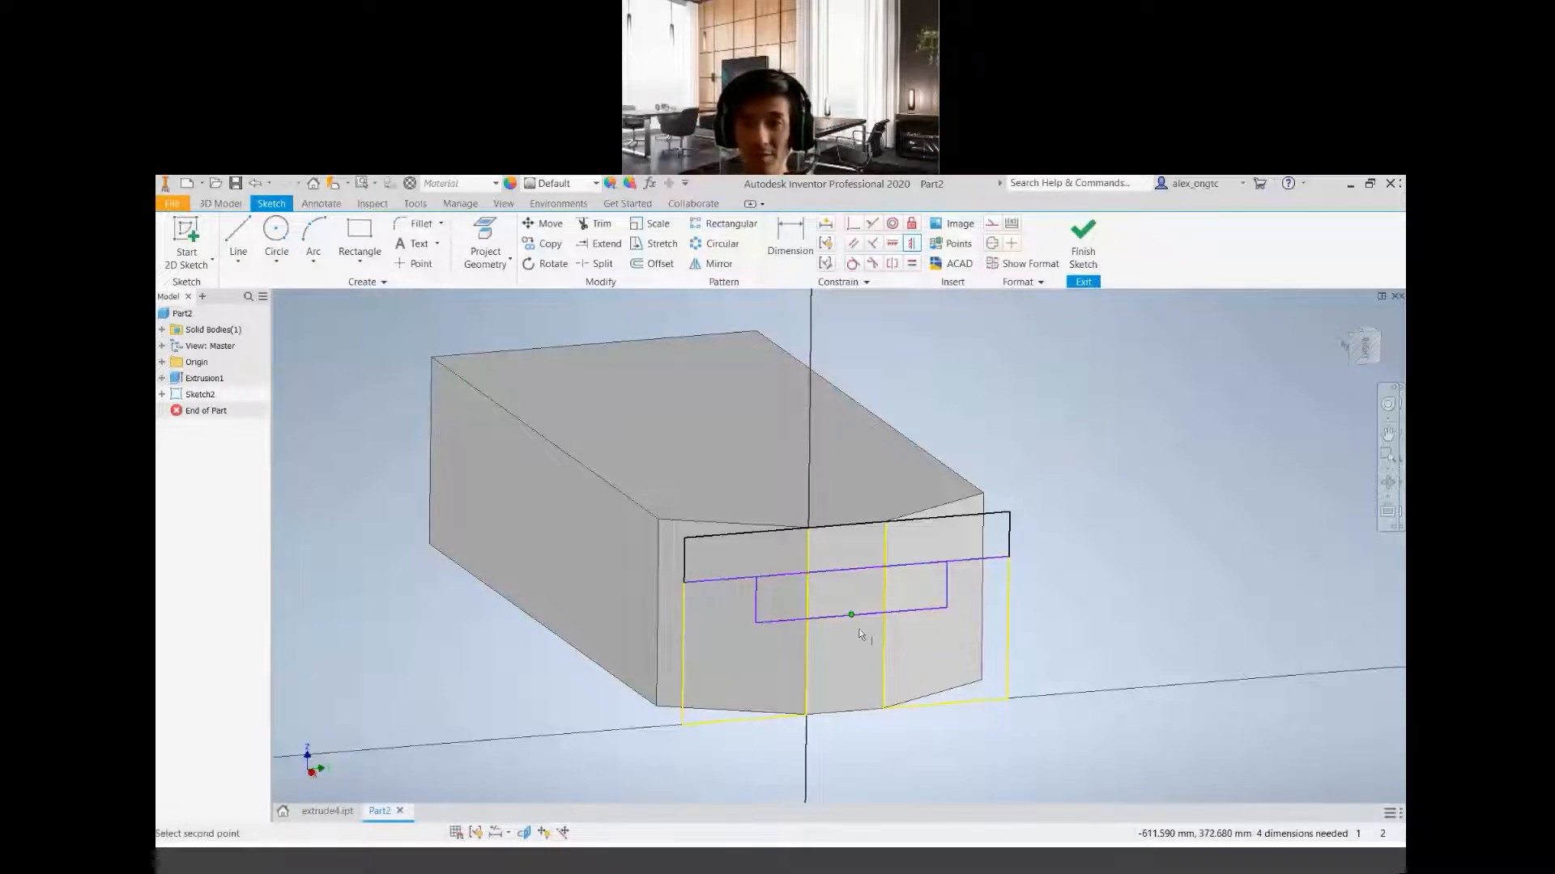
{"action": "left_click", "coordinate": [913, 246]}
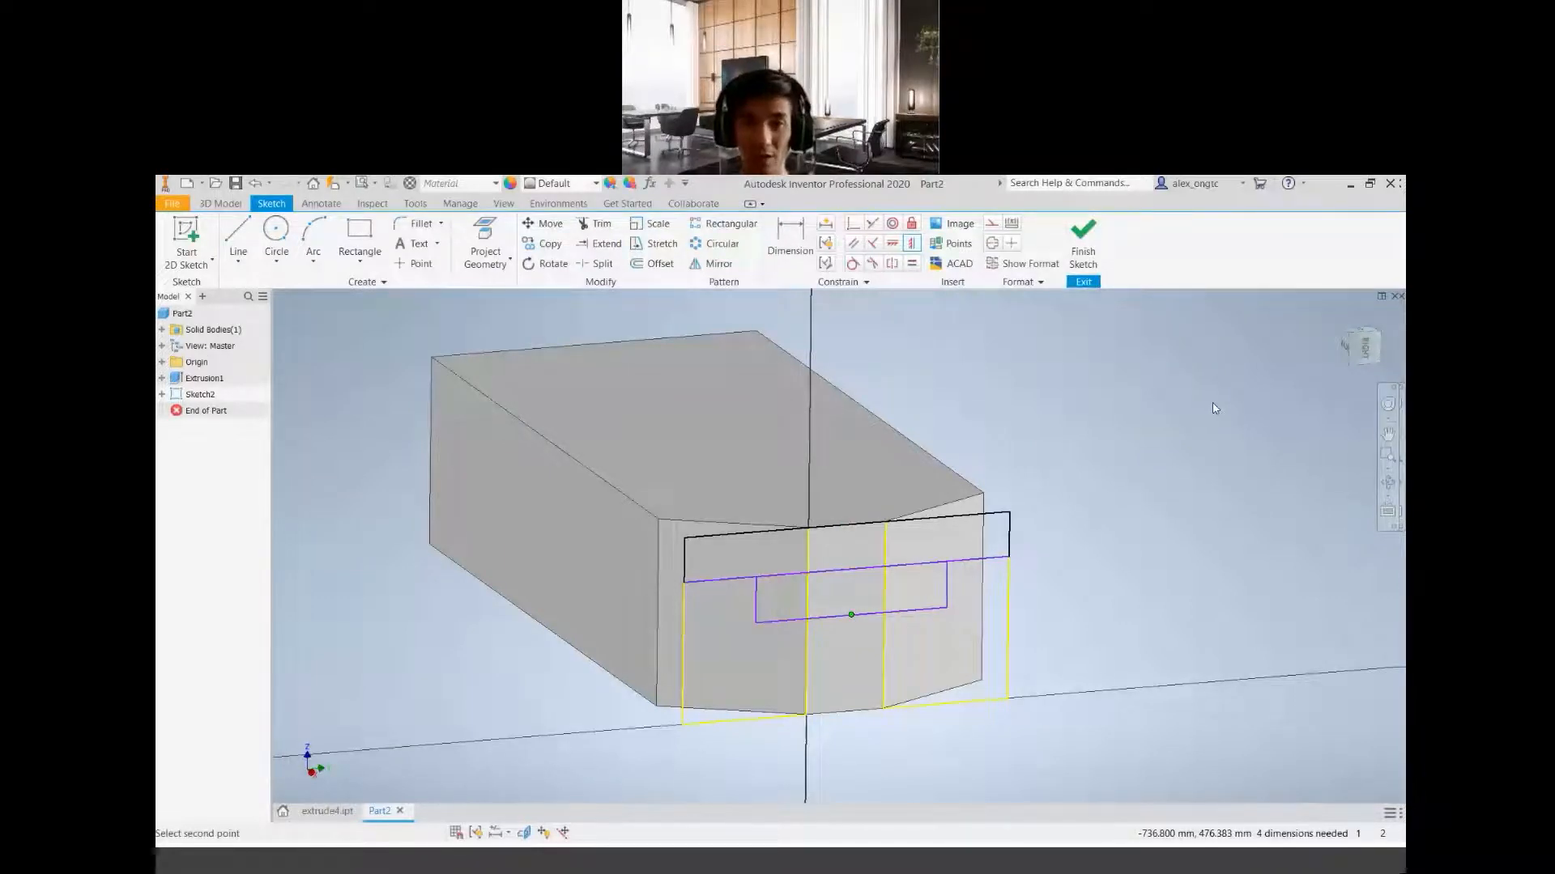
{"action": "left_click", "coordinate": [847, 524]}
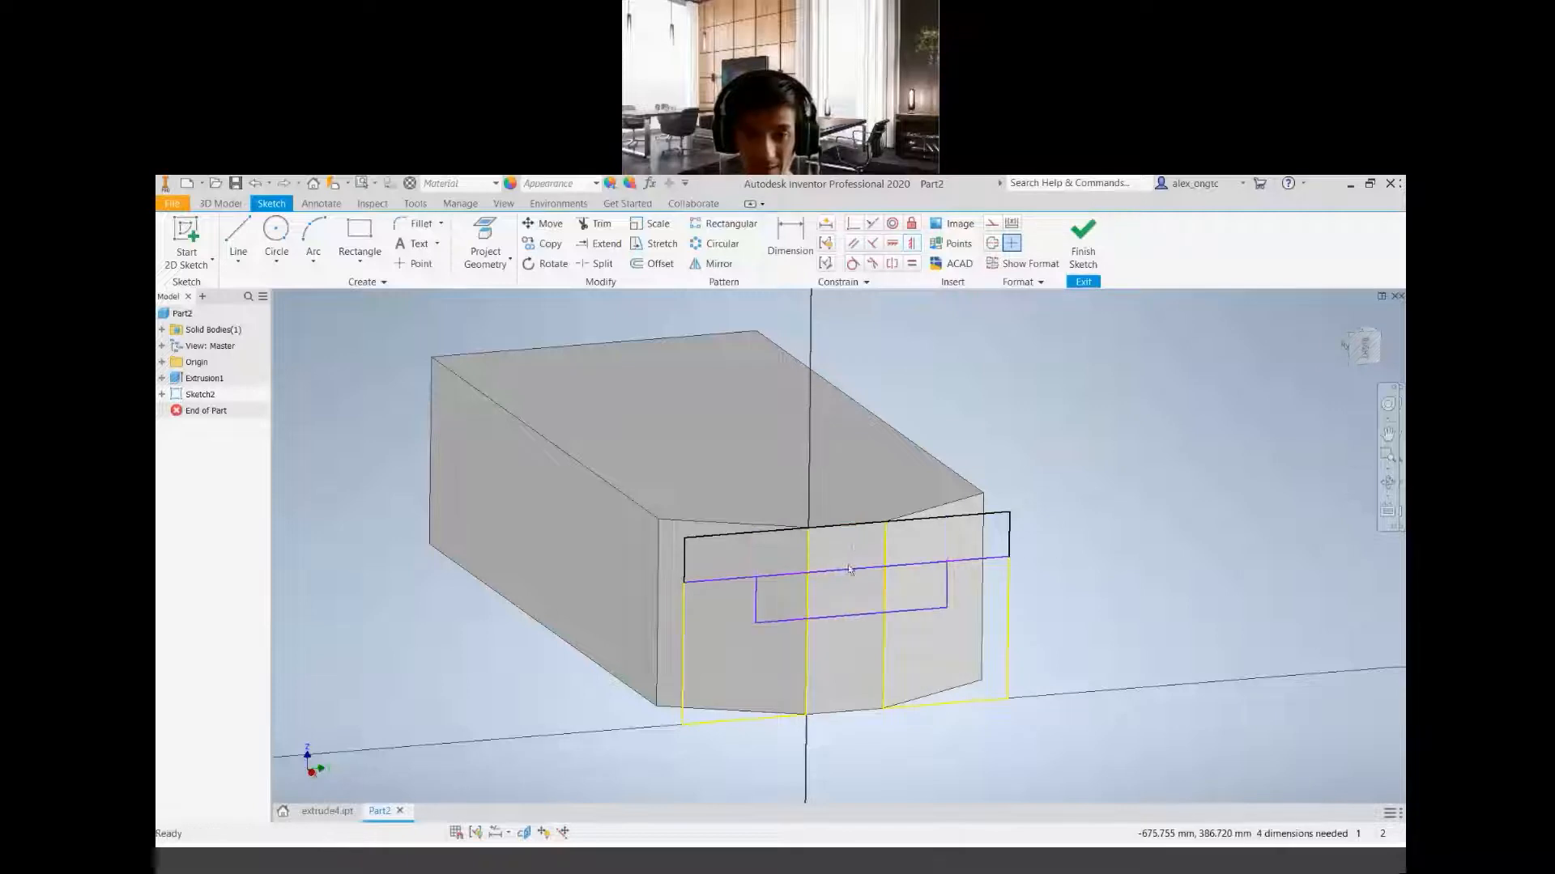
{"action": "key", "text": "ctrl+z"}
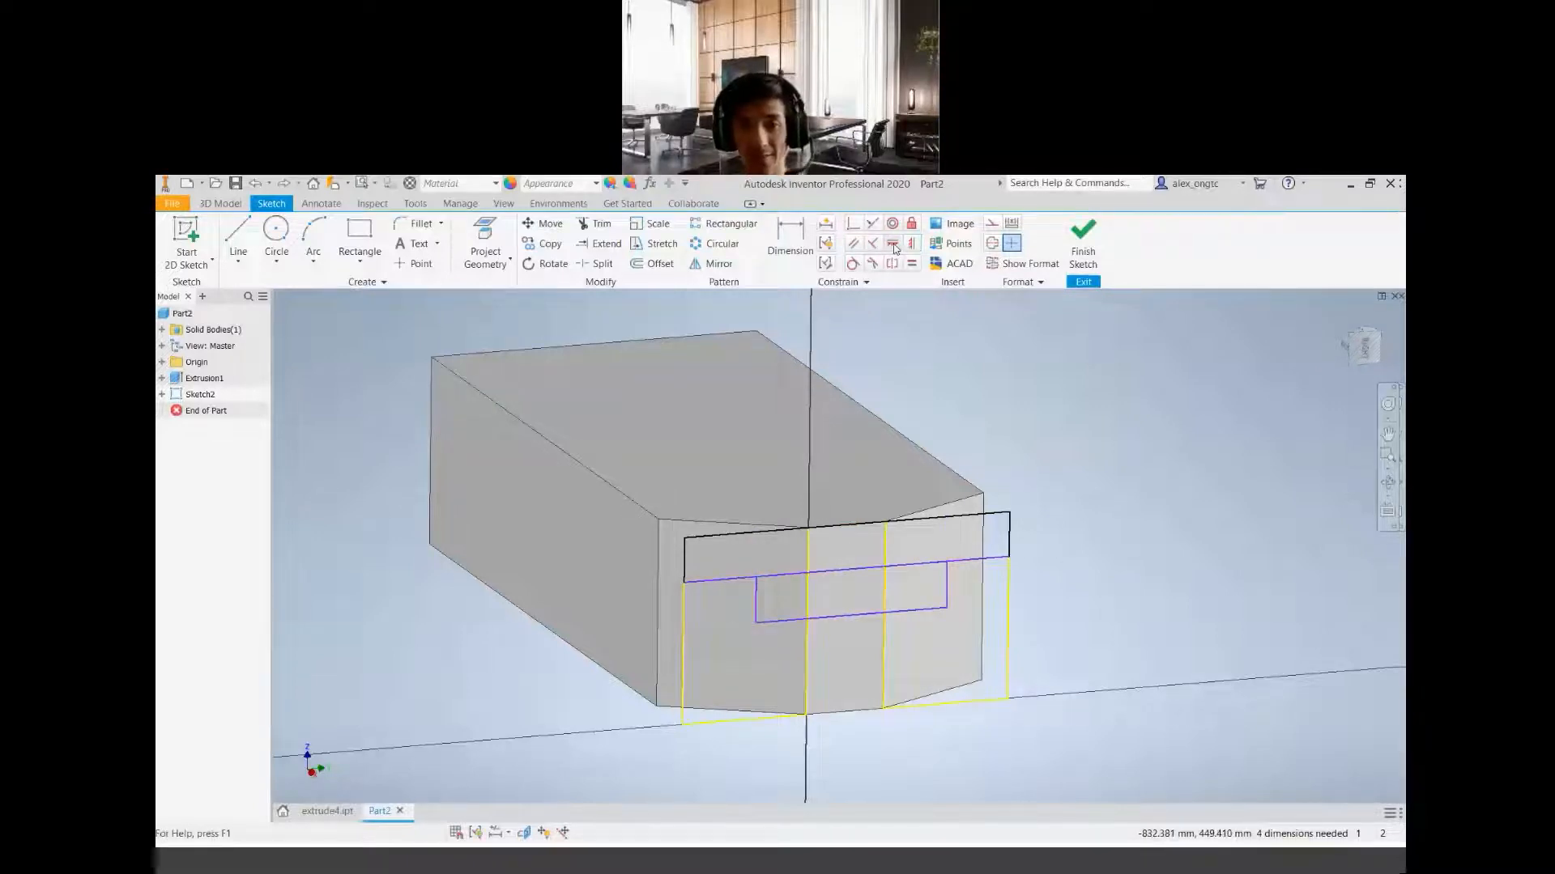
Center the narrow rectangle with a horizontal constraint between its lower-edge midpoint and the wide rectangle's upper-edge midpoint
{"action": "left_click", "coordinate": [893, 246]}
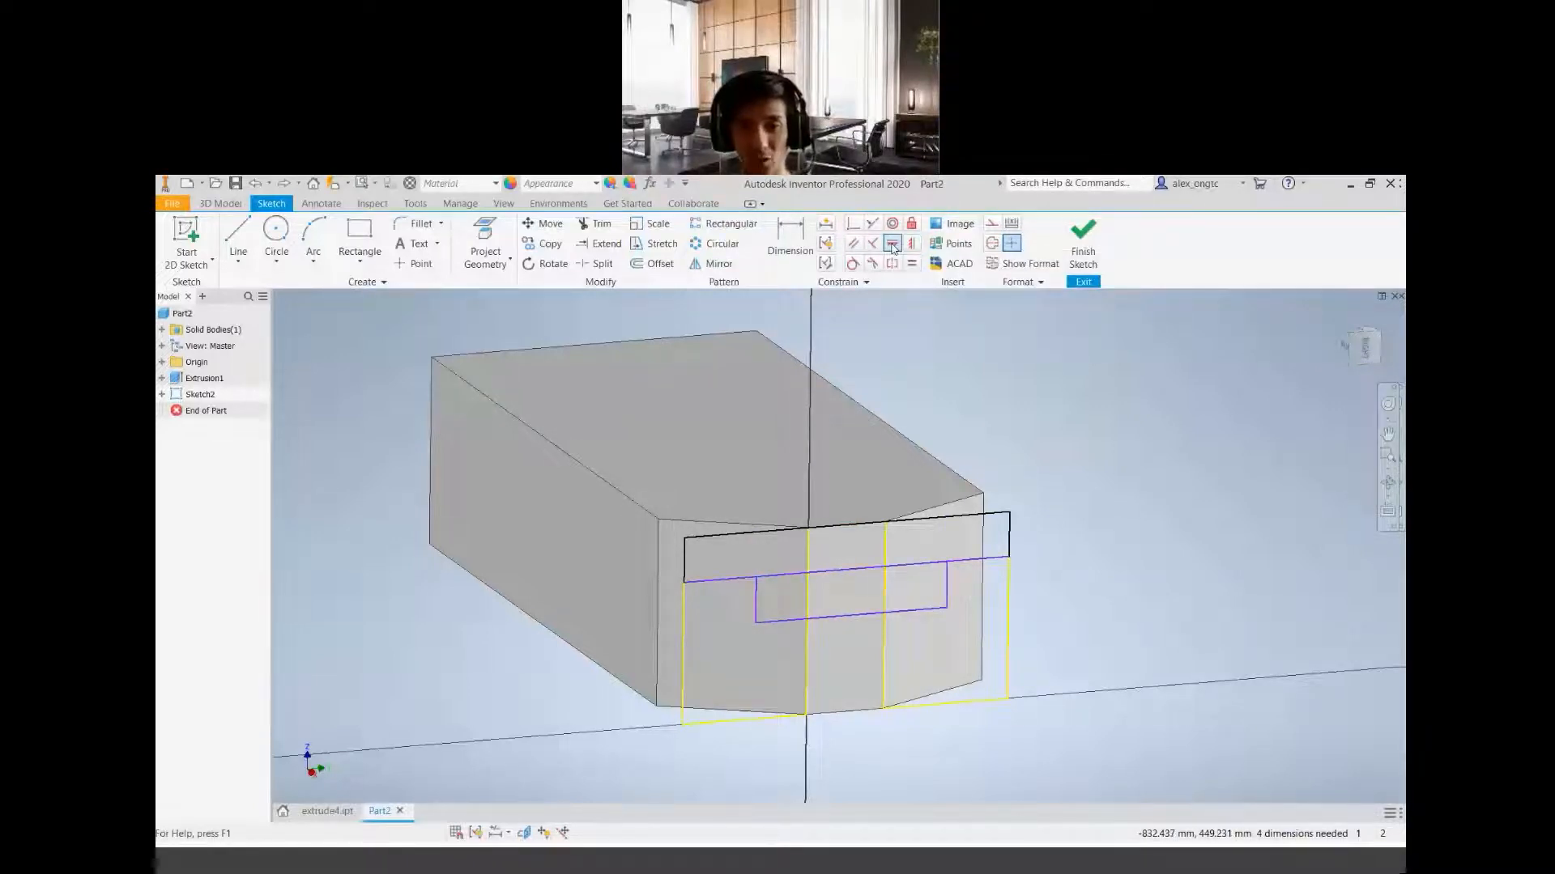
{"action": "left_click", "coordinate": [893, 246]}
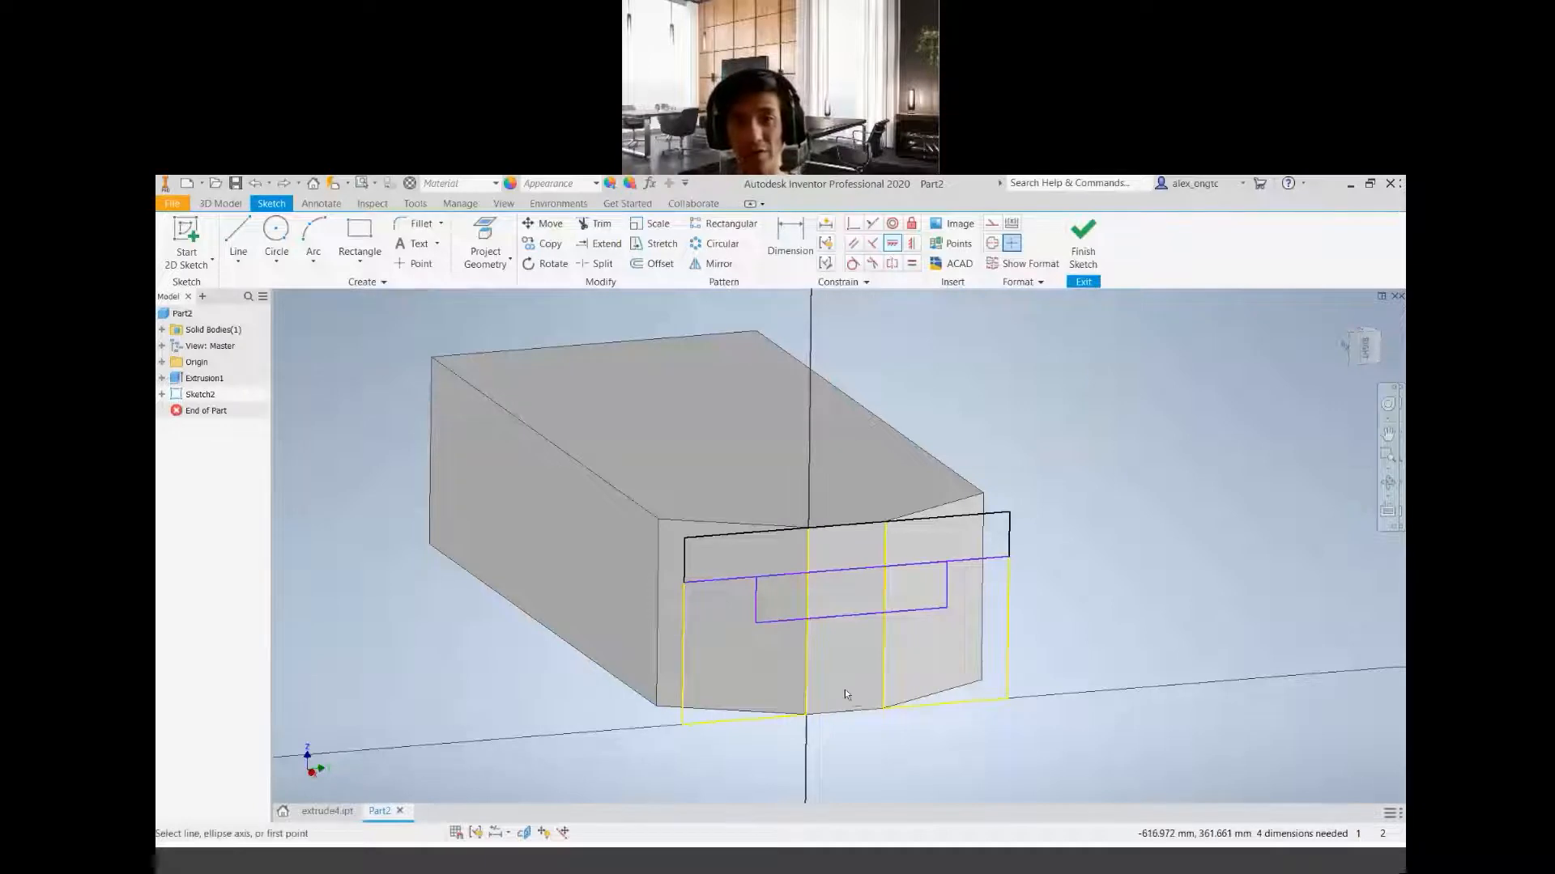
{"action": "left_click", "coordinate": [851, 614]}
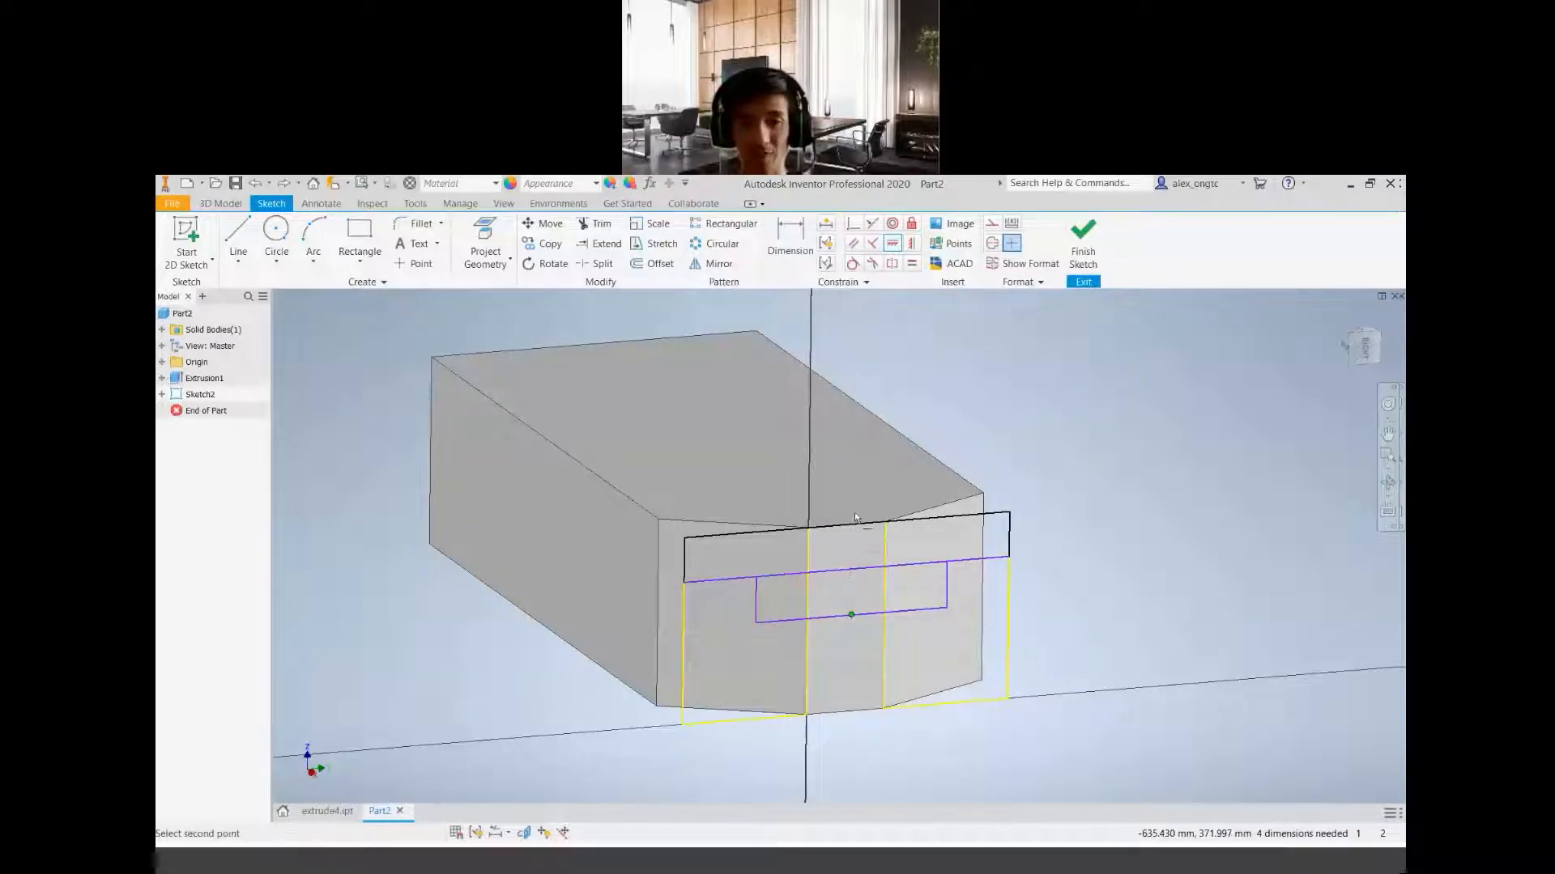
{"action": "left_click", "coordinate": [848, 526]}
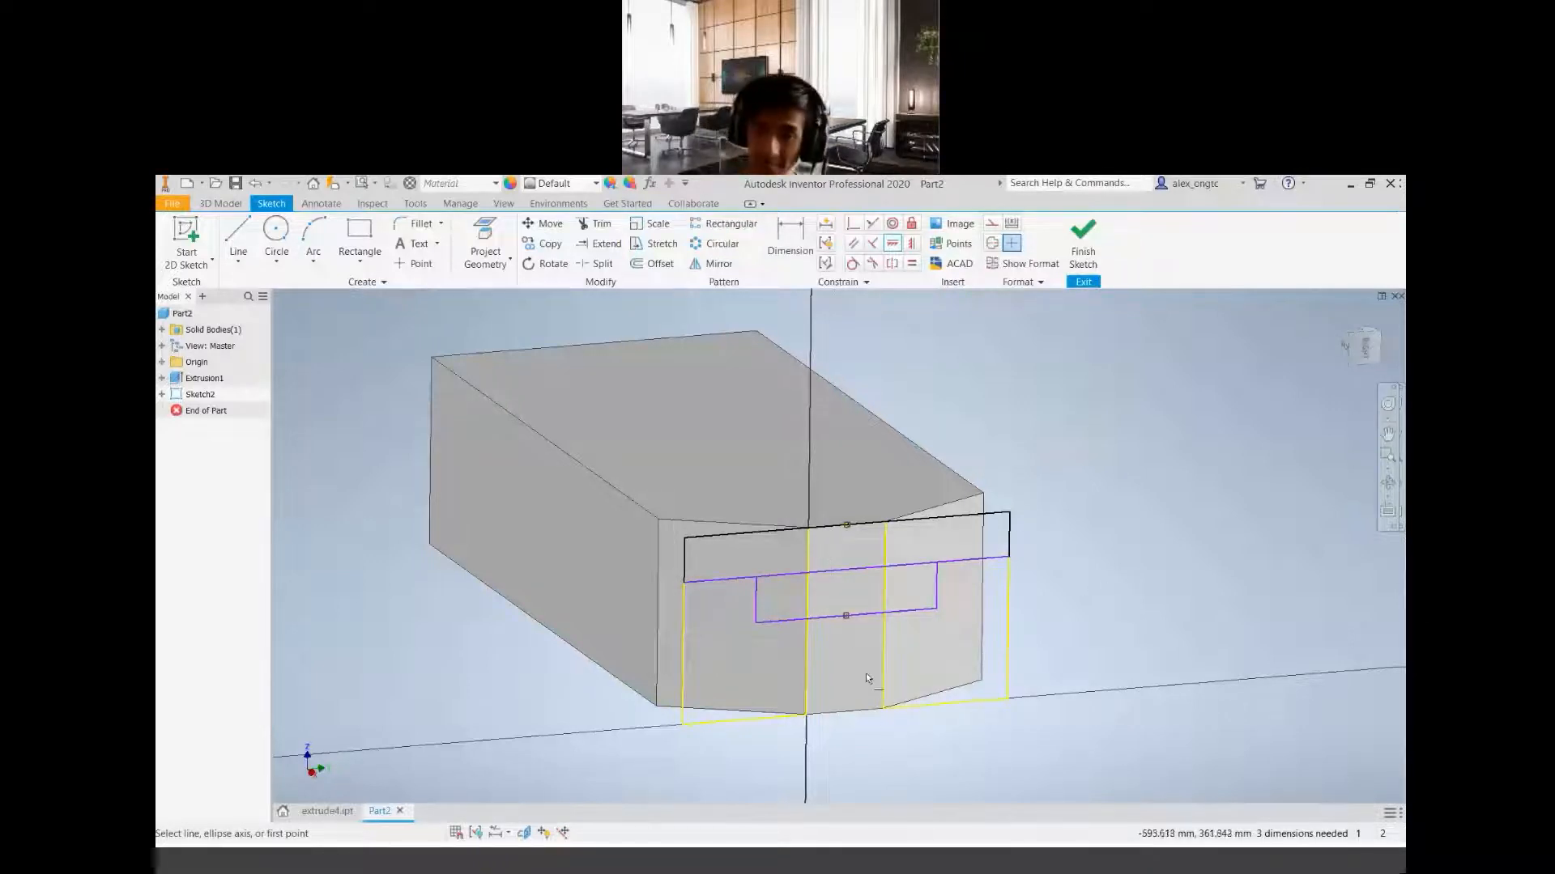
Dimension the wide upper rectangle's height between its two long edges as 6 mm
{"action": "left_click", "coordinate": [787, 232]}
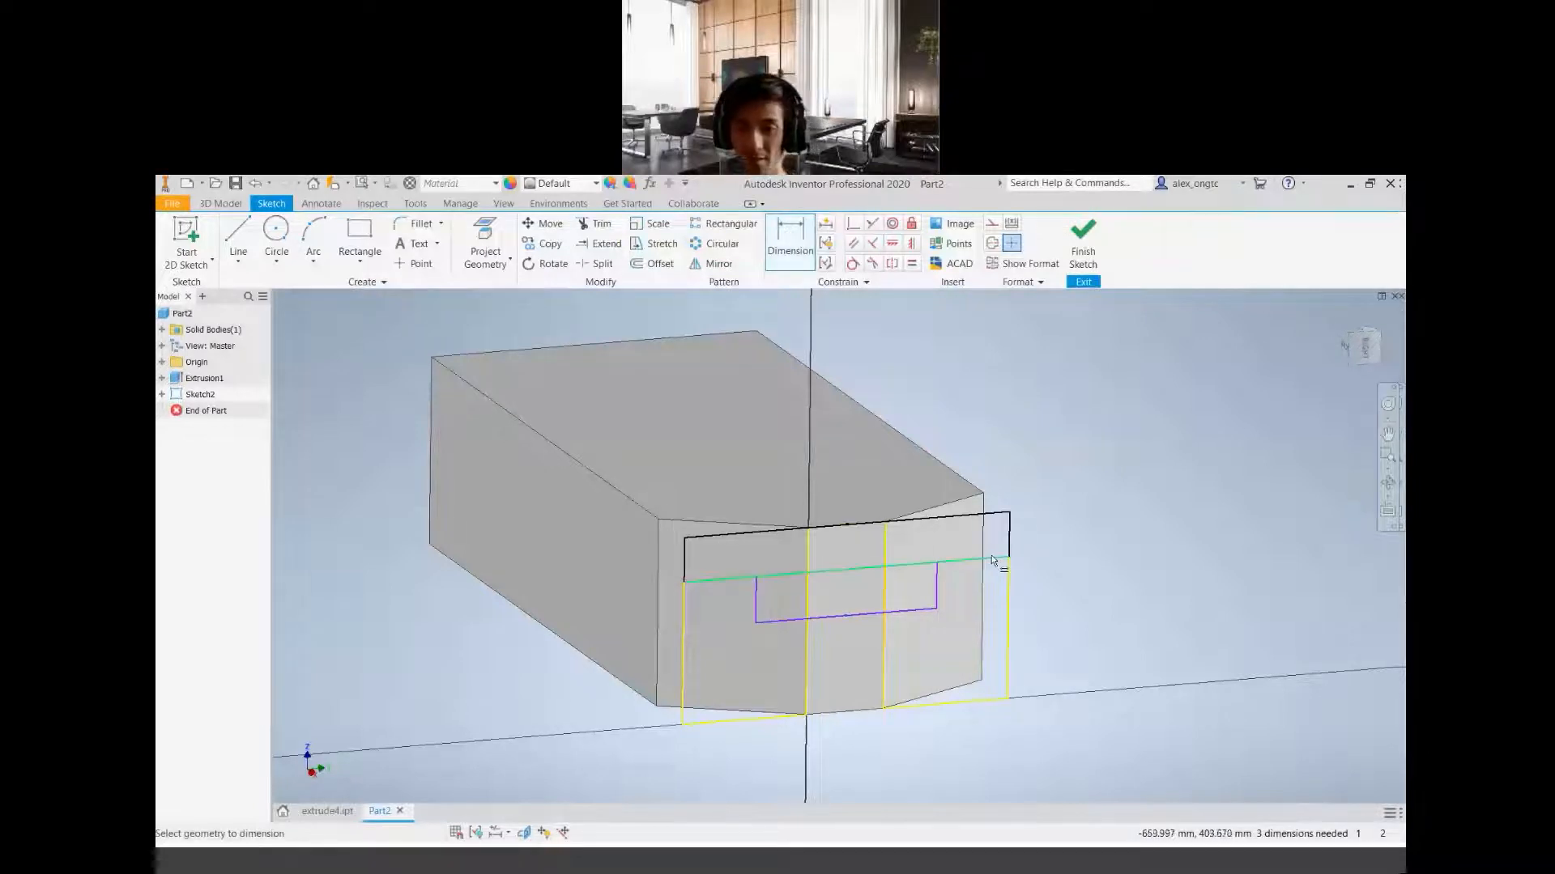
{"action": "left_click", "coordinate": [994, 554]}
{"action": "left_click", "coordinate": [1001, 514]}
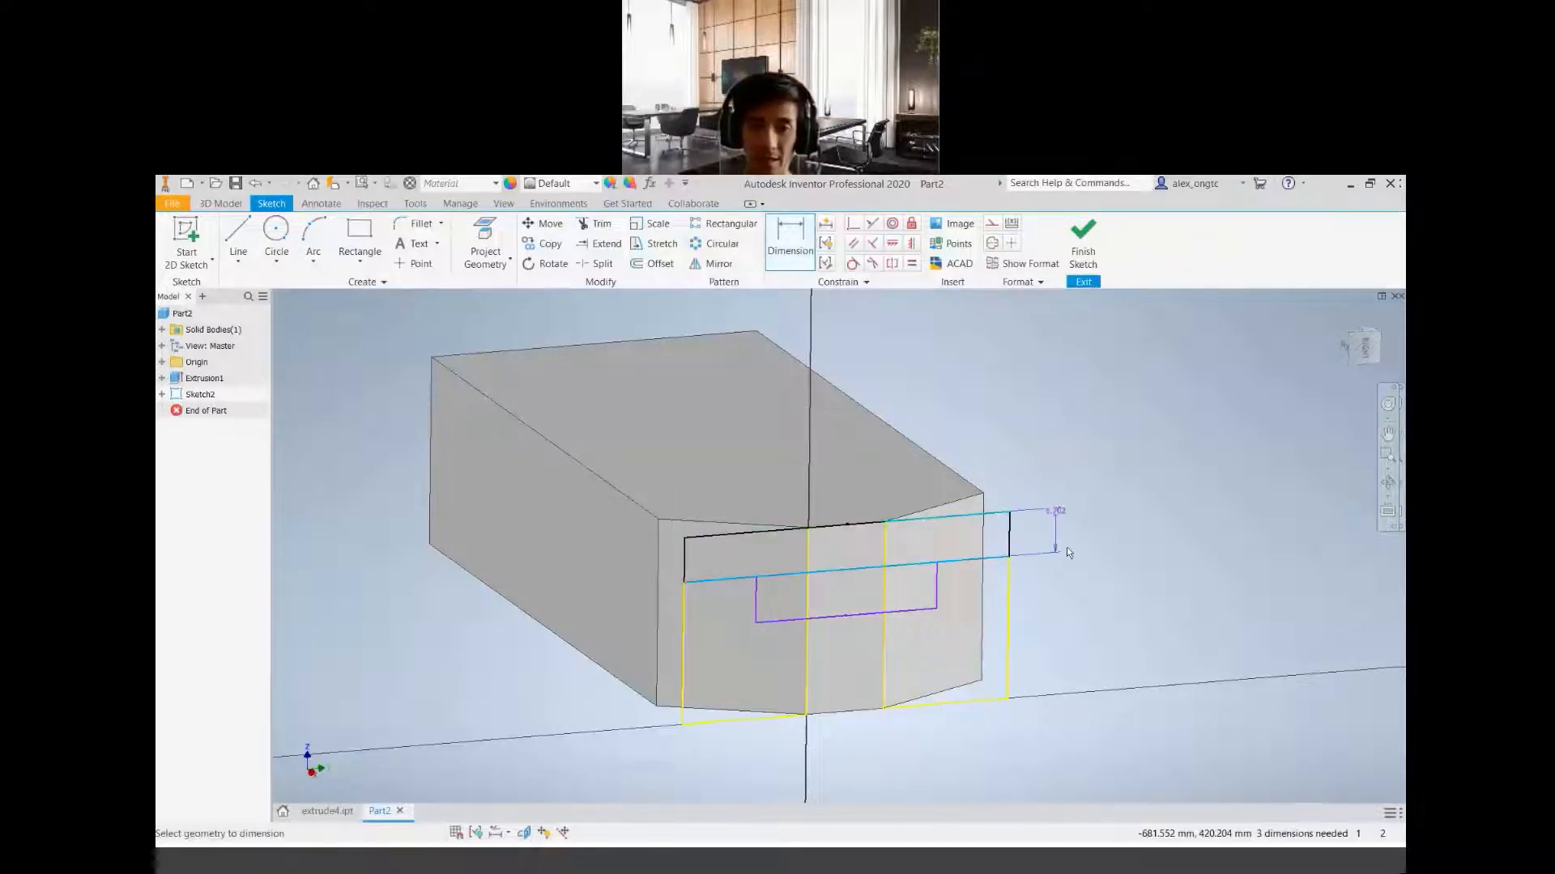
{"action": "left_click", "coordinate": [1044, 537]}
{"action": "type", "text": "6"}
{"action": "key", "text": "Return"}
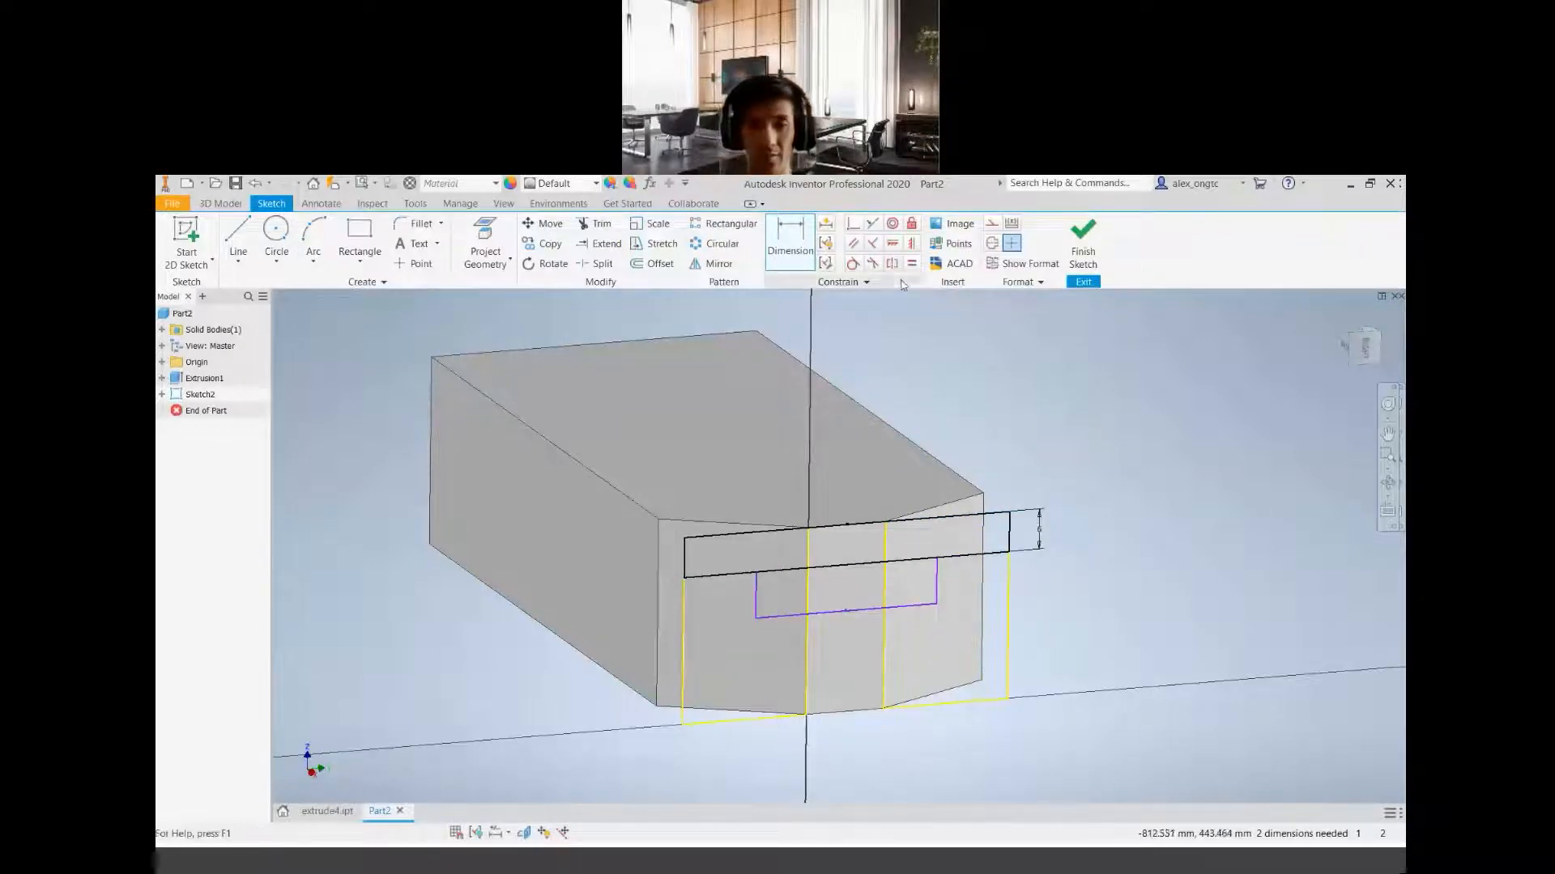
Dimension the narrow lower rectangle 6 mm high and 22 mm wide
{"action": "left_click", "coordinate": [936, 585]}
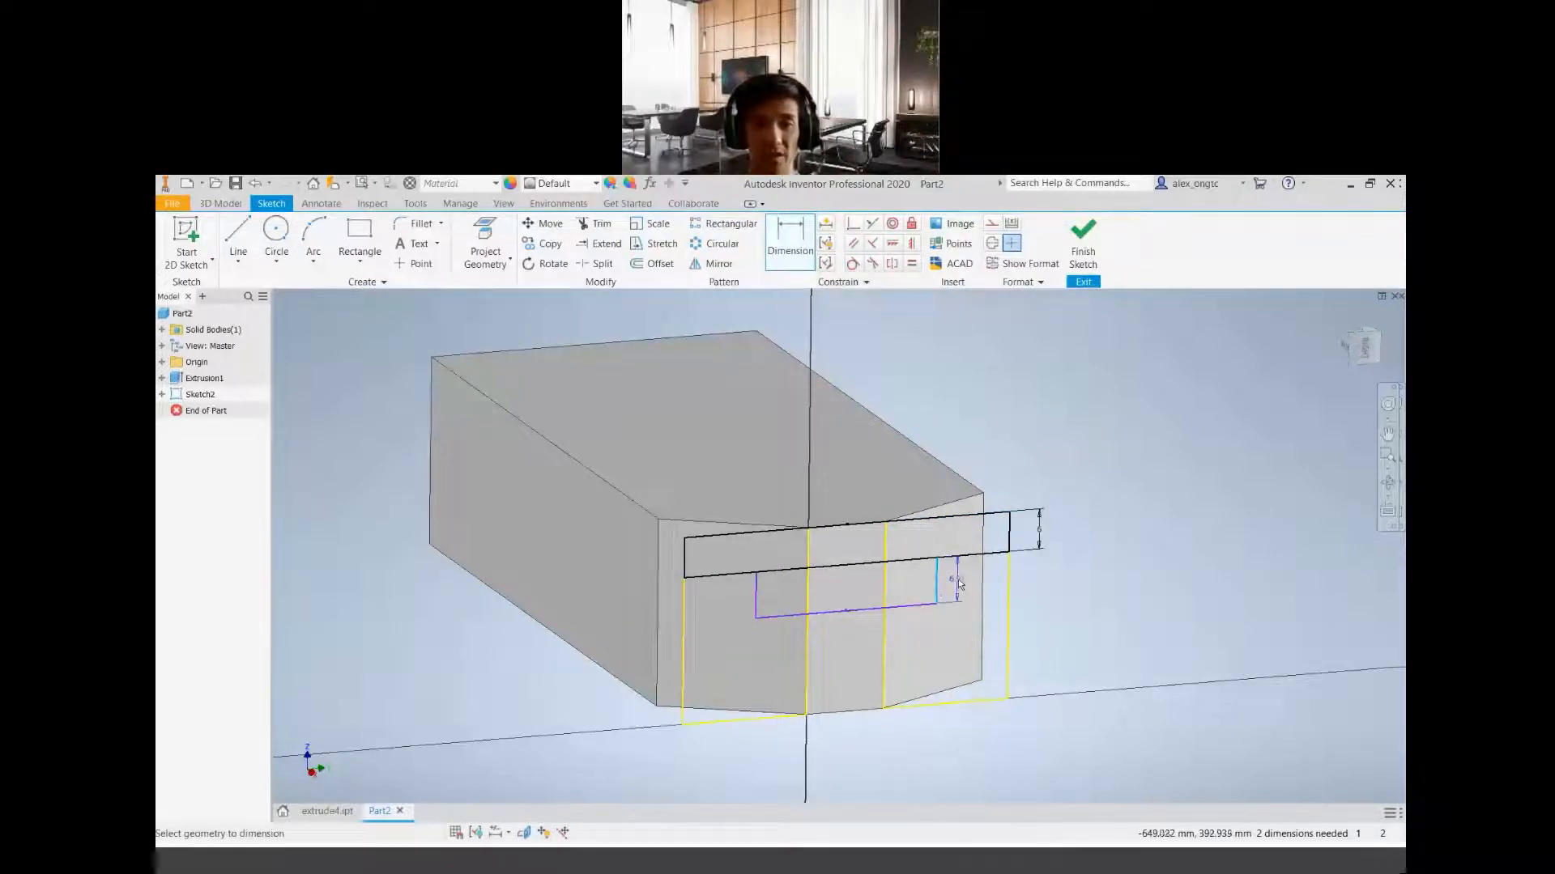
{"action": "left_click", "coordinate": [959, 580]}
{"action": "type", "text": "6"}
{"action": "key", "text": "Return"}
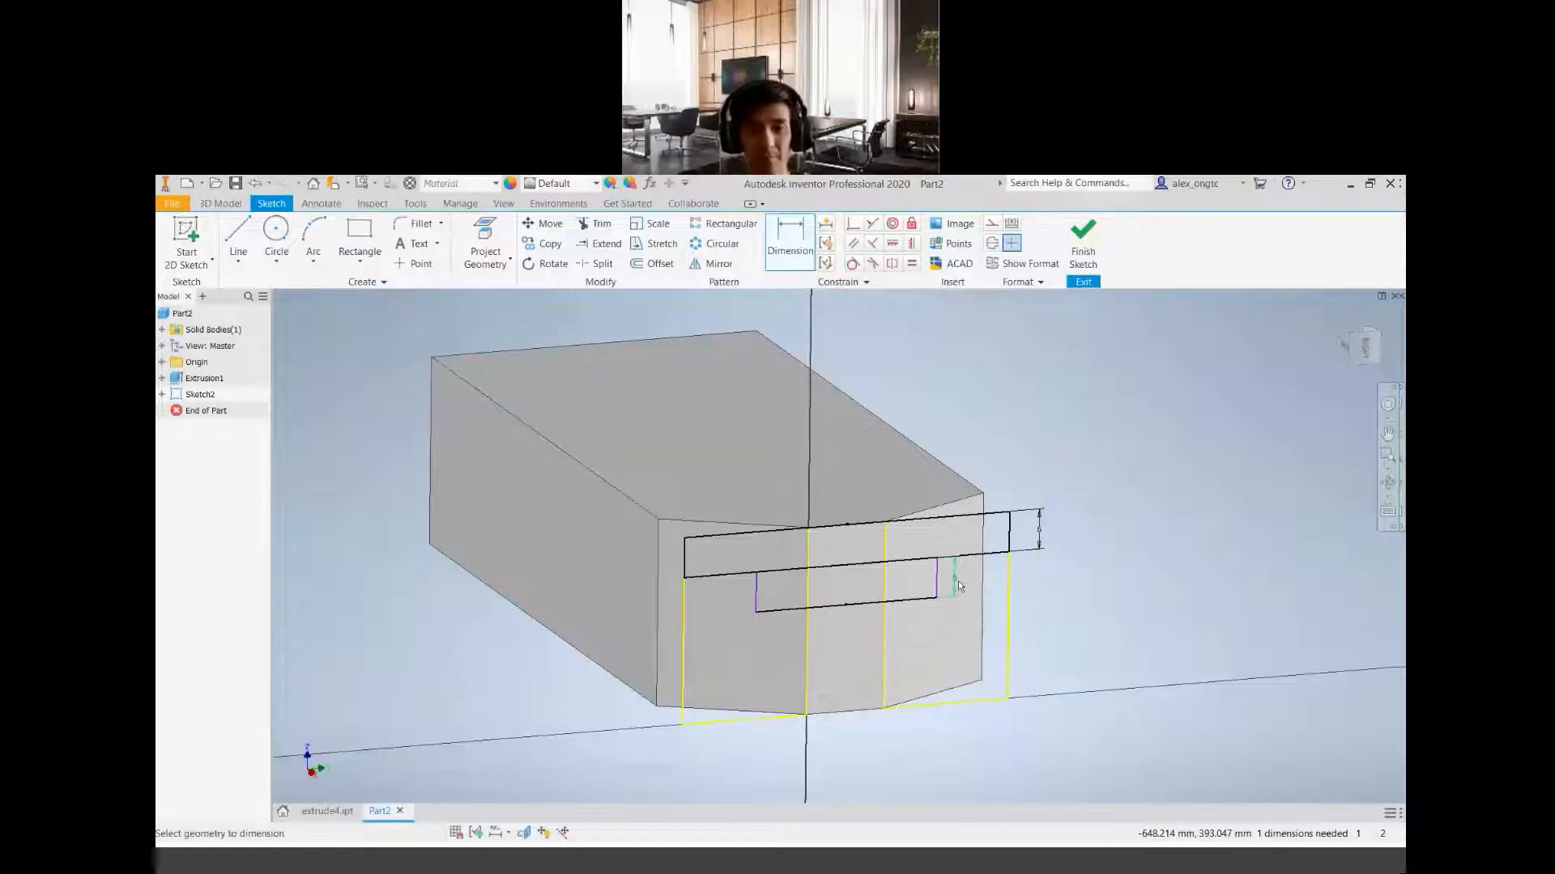
{"action": "left_click", "coordinate": [907, 601]}
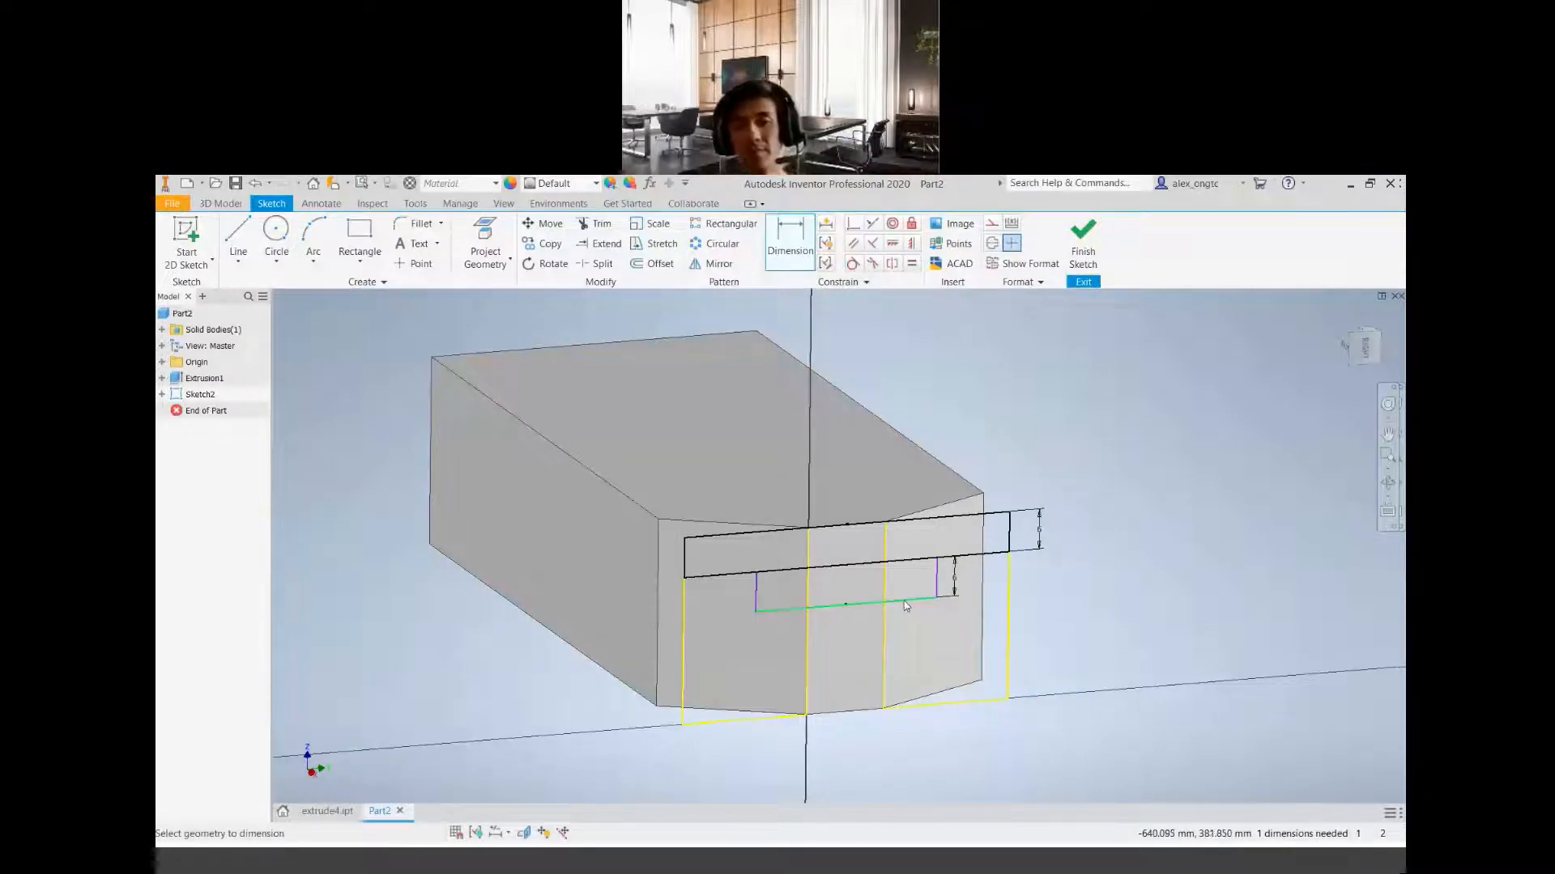
{"action": "left_click", "coordinate": [858, 617]}
{"action": "type", "text": "23"}
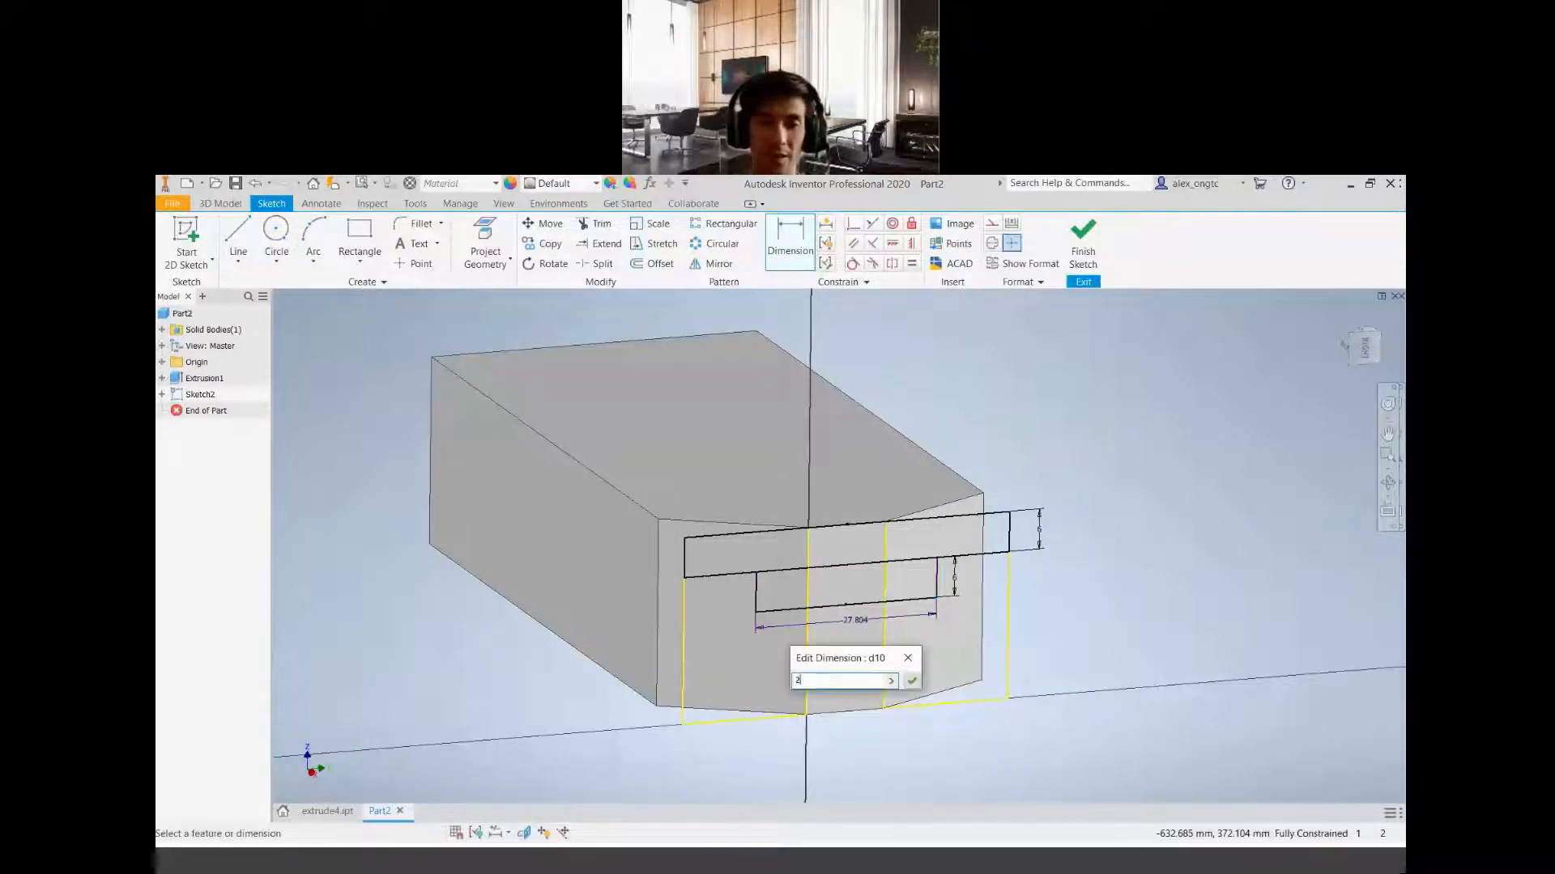
{"action": "key", "text": "Return"}
Examine the dimensioned rectangles on the end face straight on and from a tilted orientation, and end the Dimension command
{"action": "scroll", "coordinate": [874, 620], "scroll_direction": "down", "scroll_amount": 3}
{"action": "middle_click_drag", "start_coordinate": [873, 620], "coordinate": [676, 709]}
{"action": "scroll", "coordinate": [740, 695], "scroll_direction": "up", "scroll_amount": 3}
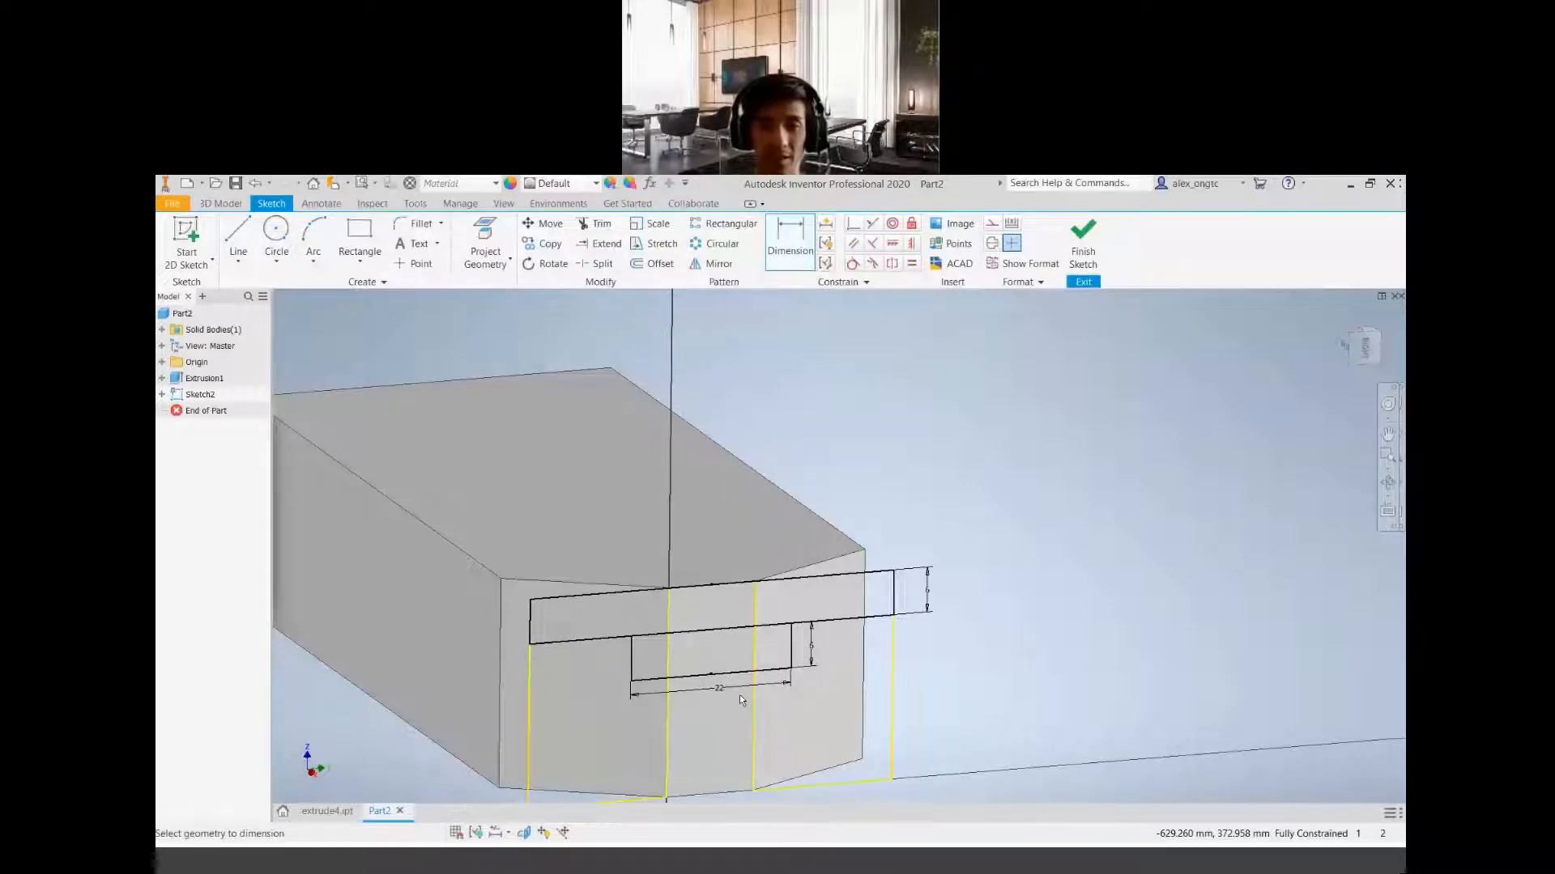
{"action": "mouse_move", "coordinate": [776, 681]}
{"action": "middle_mouse_down"}
{"action": "mouse_move", "coordinate": [877, 587]}
{"action": "mouse_move", "coordinate": [878, 610]}
{"action": "middle_mouse_up"}
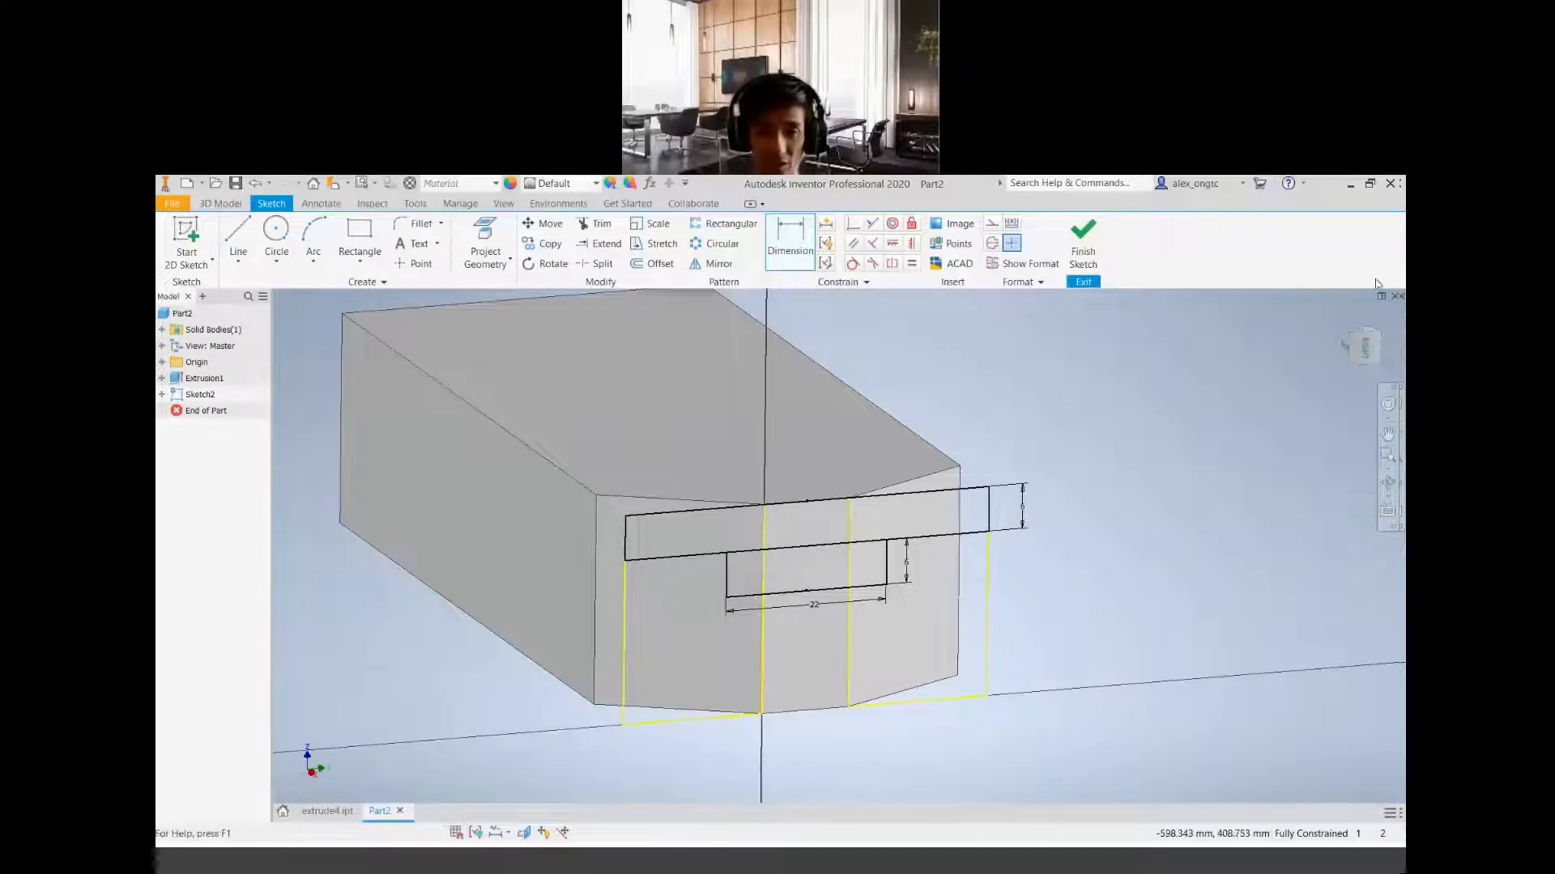
{"action": "left_click", "coordinate": [1364, 352]}
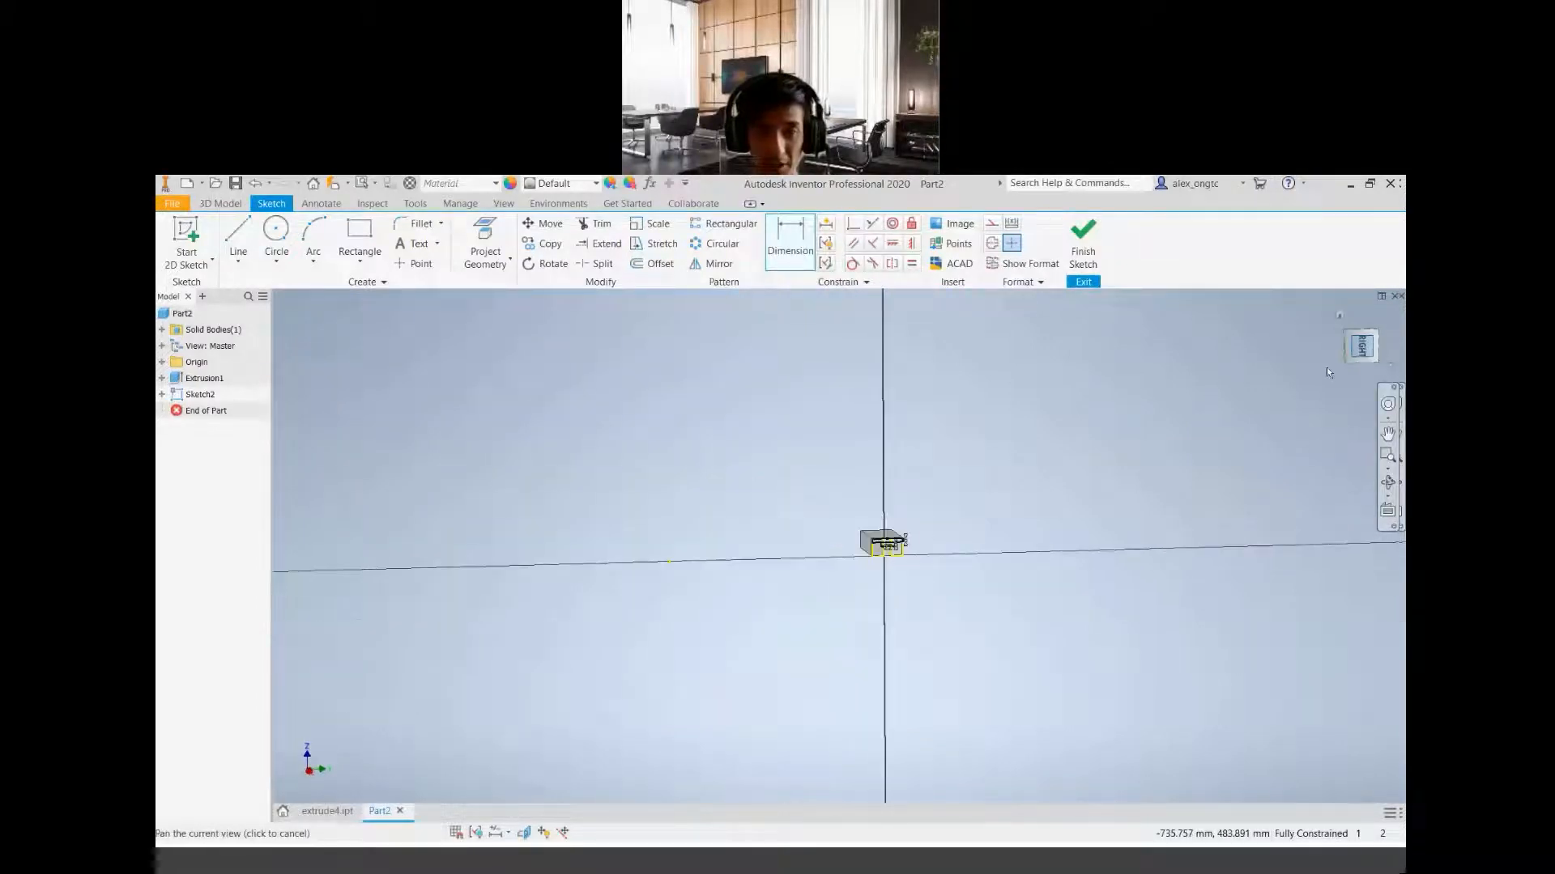
{"action": "scroll", "coordinate": [631, 639], "scroll_direction": "down", "scroll_amount": 5}
{"action": "scroll", "coordinate": [980, 519], "scroll_direction": "down", "scroll_amount": 3}
{"action": "mouse_move", "coordinate": [903, 506]}
{"action": "middle_mouse_down"}
{"action": "mouse_move", "coordinate": [766, 559]}
{"action": "mouse_move", "coordinate": [628, 673]}
{"action": "middle_mouse_up"}
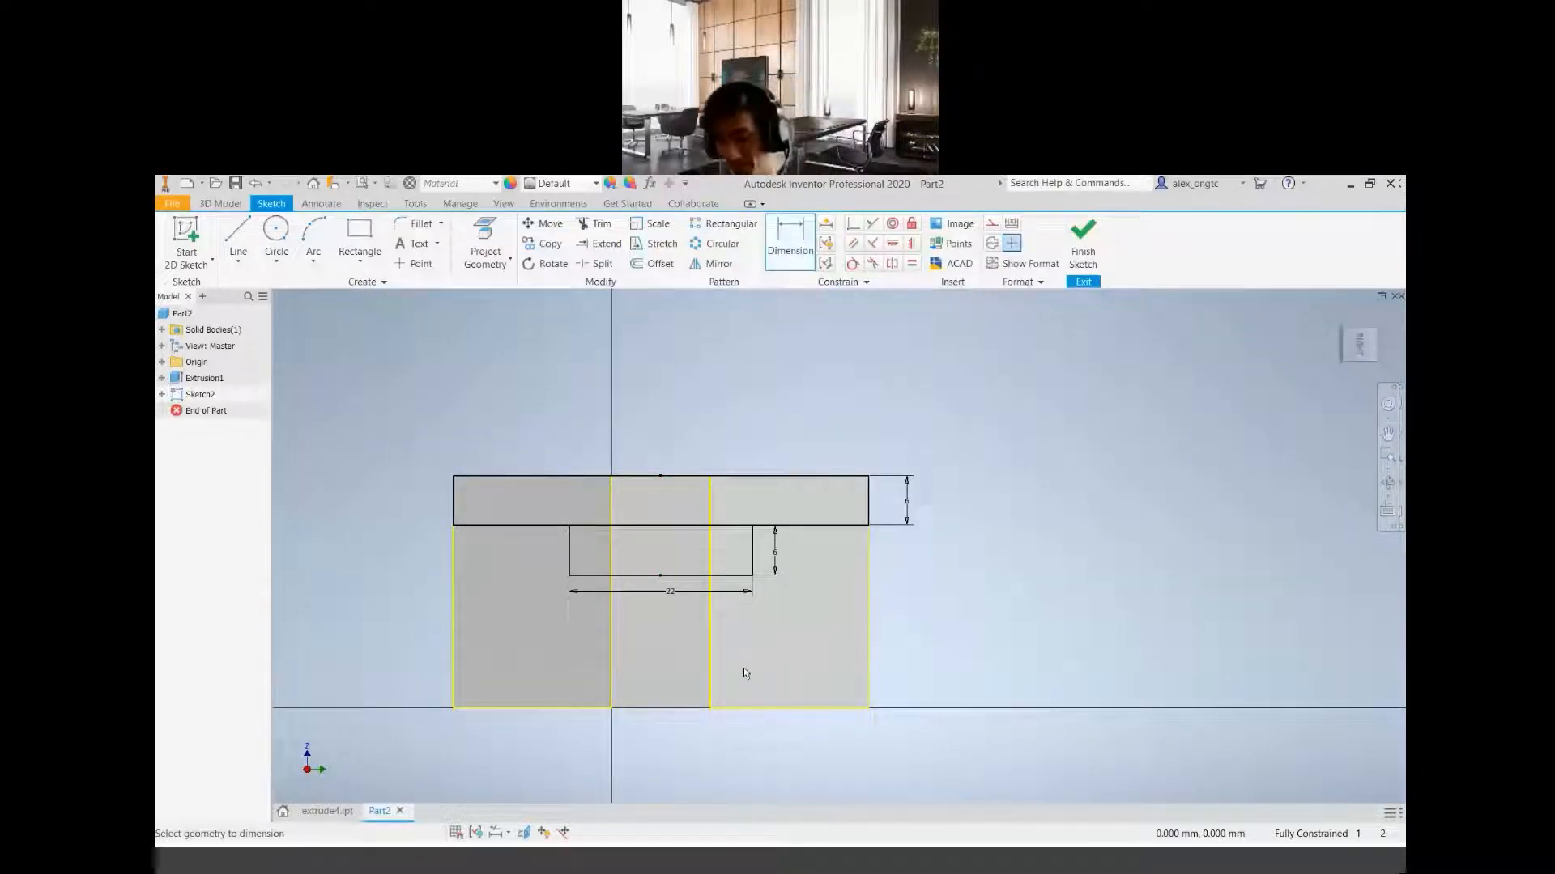
{"action": "middle_click_drag", "start_coordinate": [785, 615], "coordinate": [822, 651], "text": "shift"}
{"action": "middle_click_drag", "start_coordinate": [914, 664], "coordinate": [973, 570]}
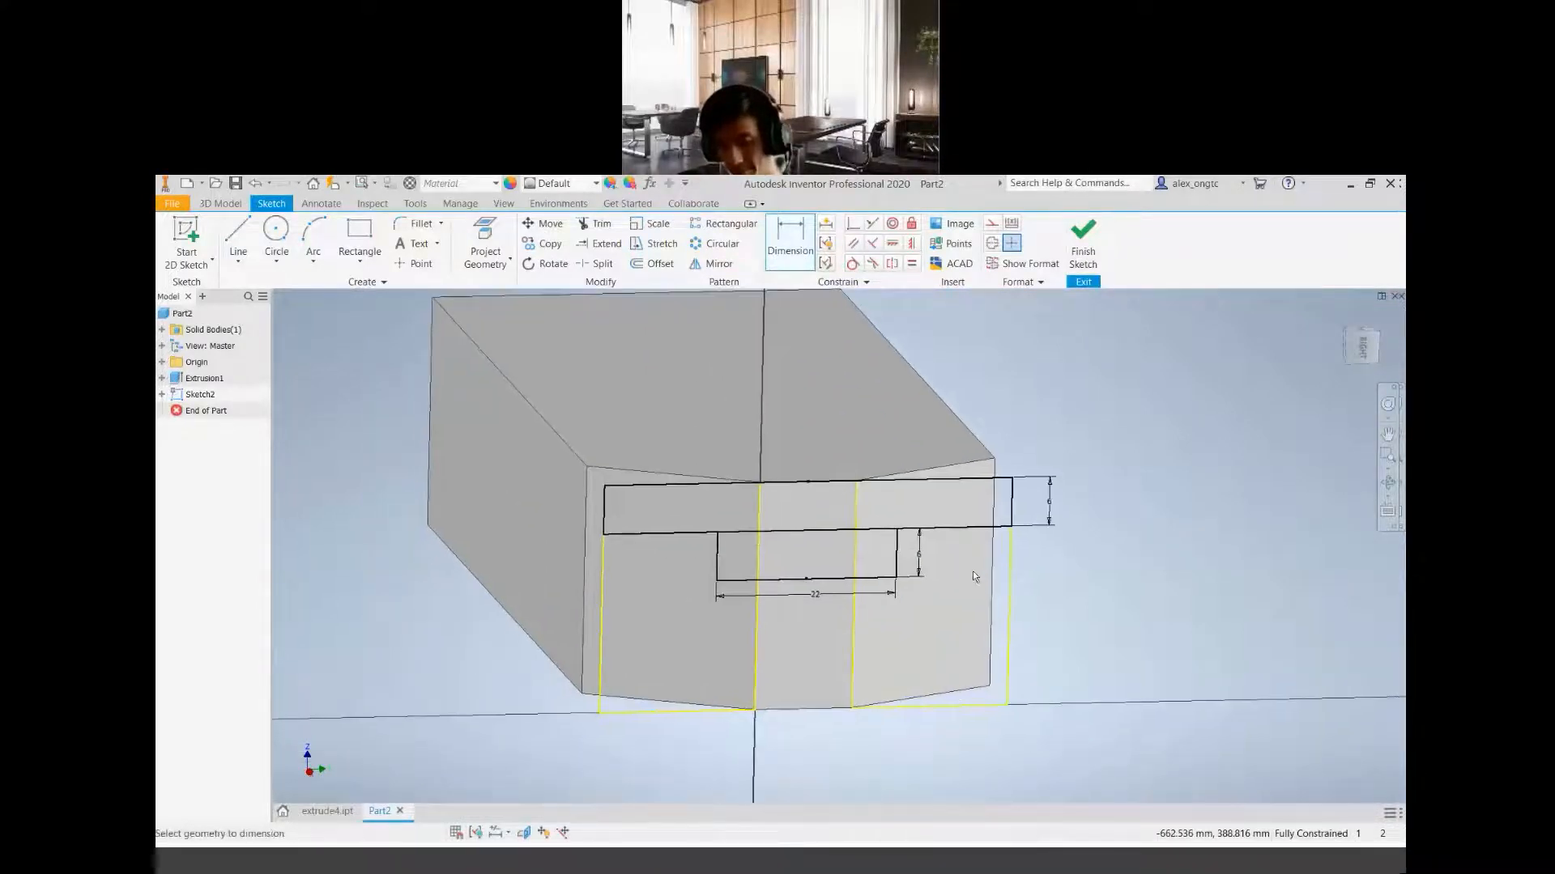
{"action": "middle_click_drag", "start_coordinate": [902, 614], "coordinate": [903, 664]}
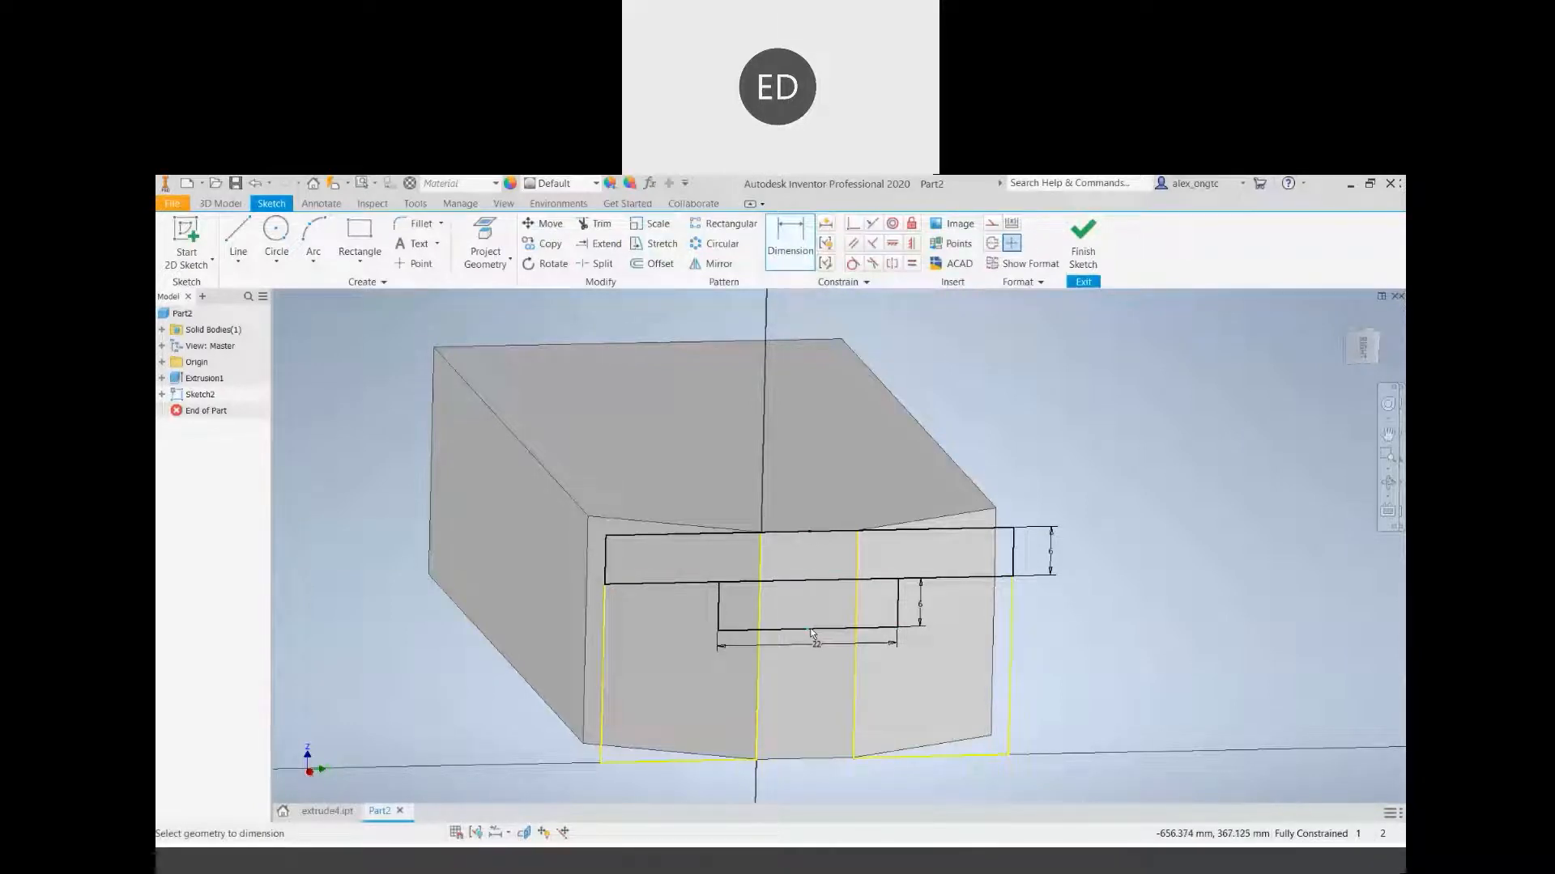
{"action": "right_click", "coordinate": [1153, 576]}
{"action": "left_click", "coordinate": [1152, 589]}
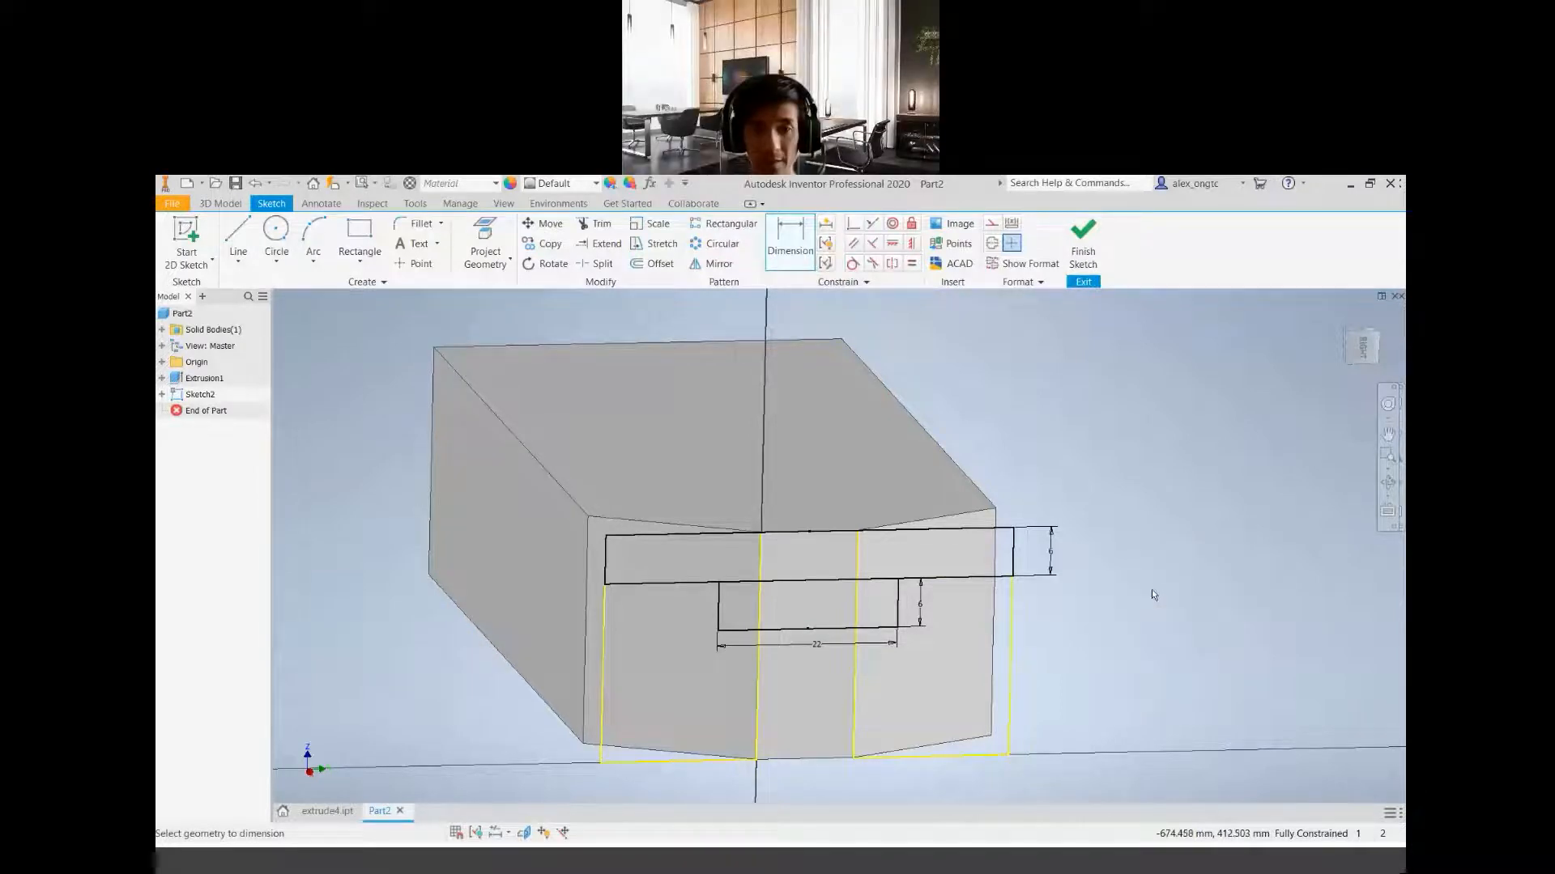
{"action": "right_click", "coordinate": [1150, 590]}
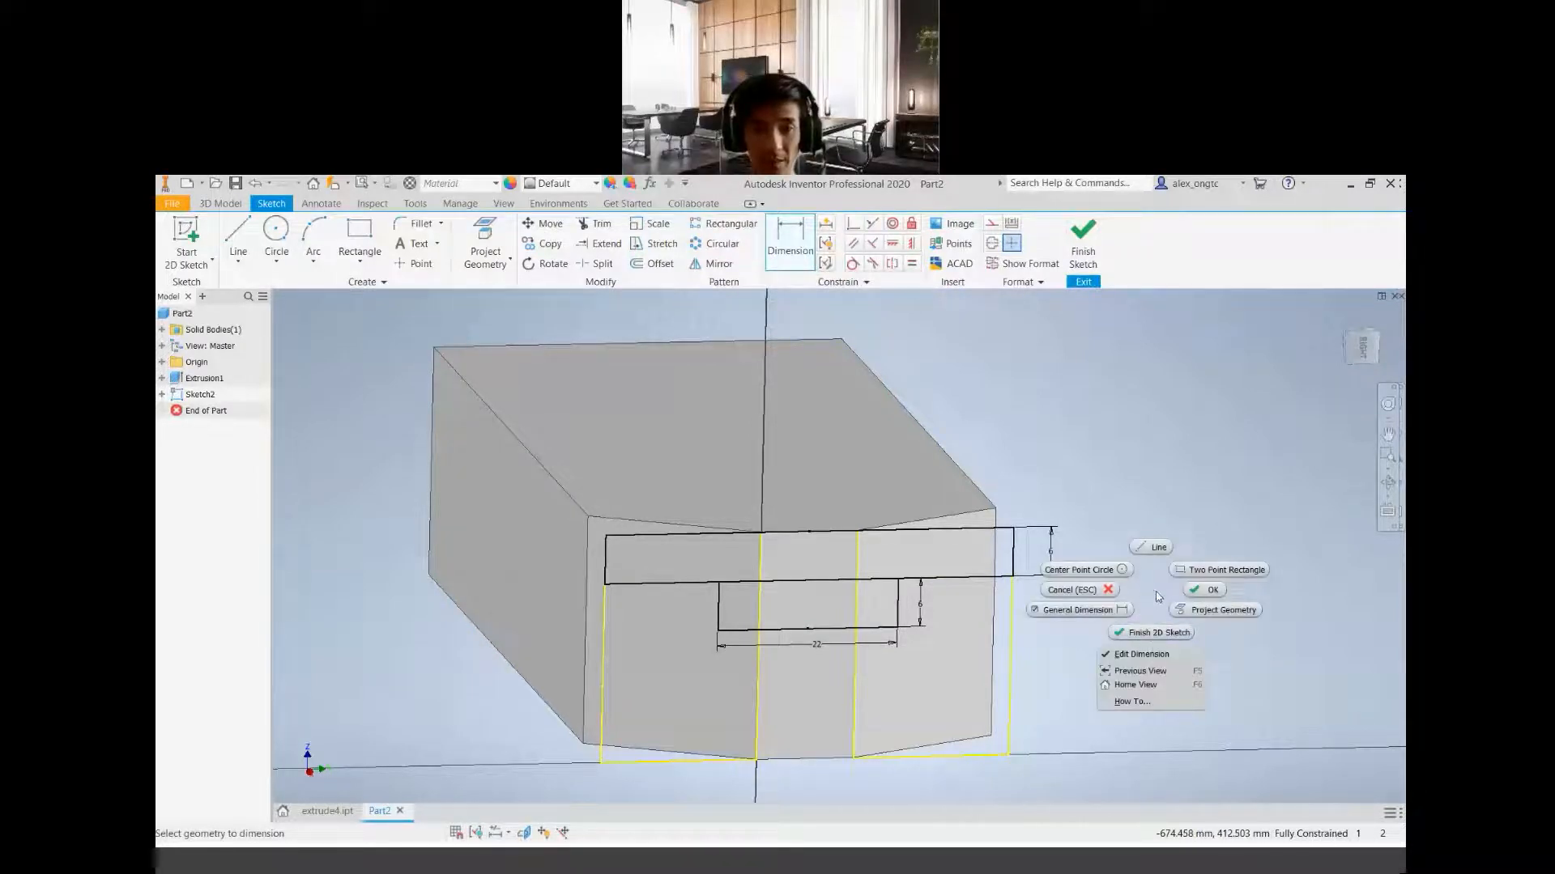
{"action": "left_click", "coordinate": [1085, 591]}
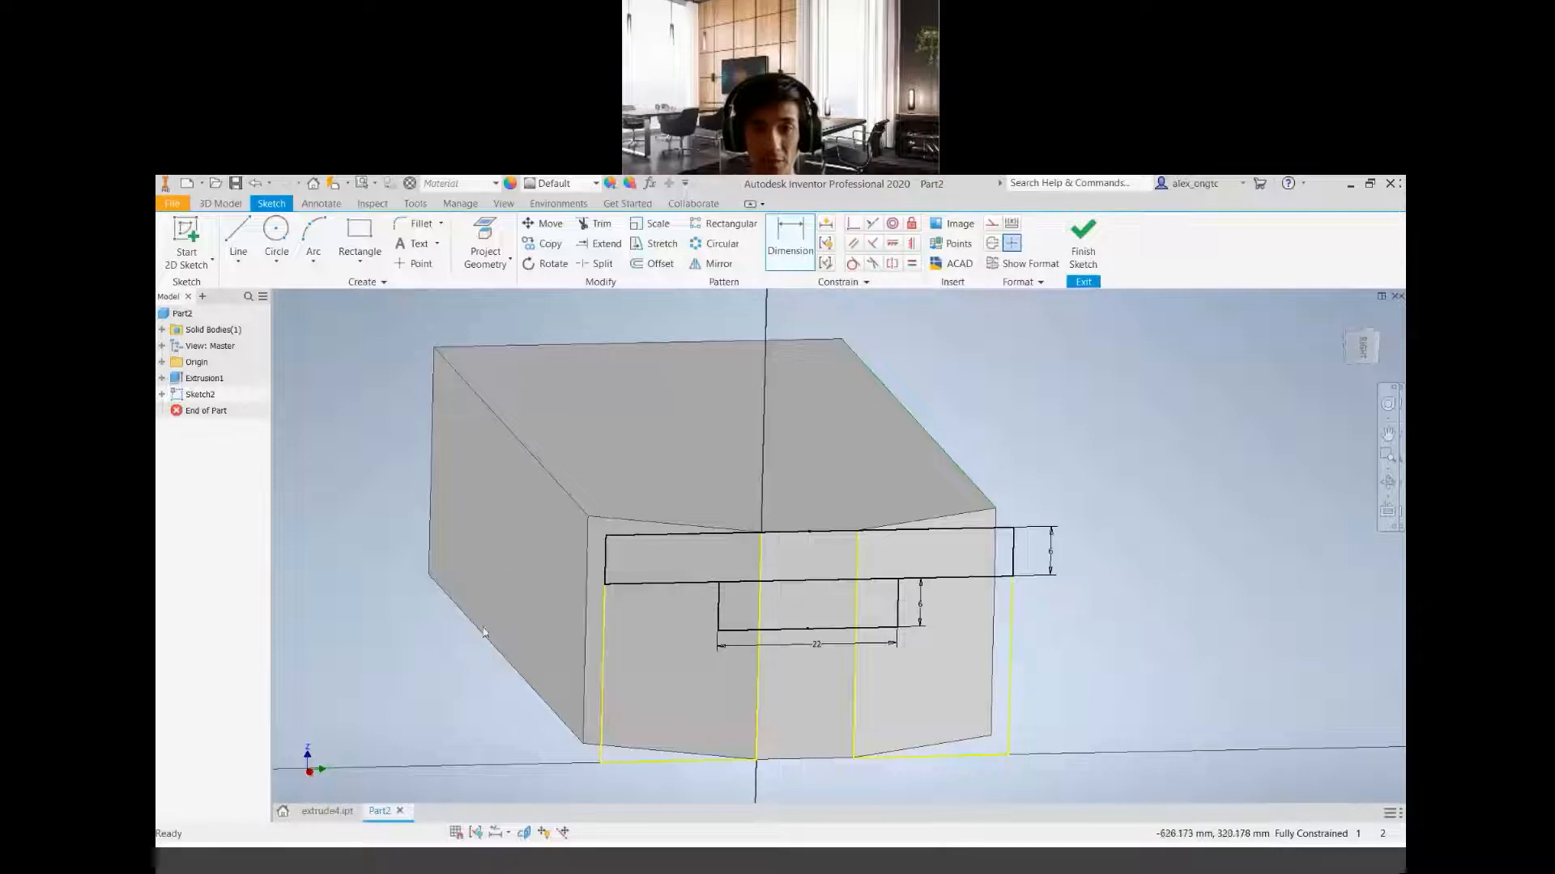
Show all constraints in the sketch to review how both rectangles are constrained, and hide them again
{"action": "right_click", "coordinate": [375, 569]}
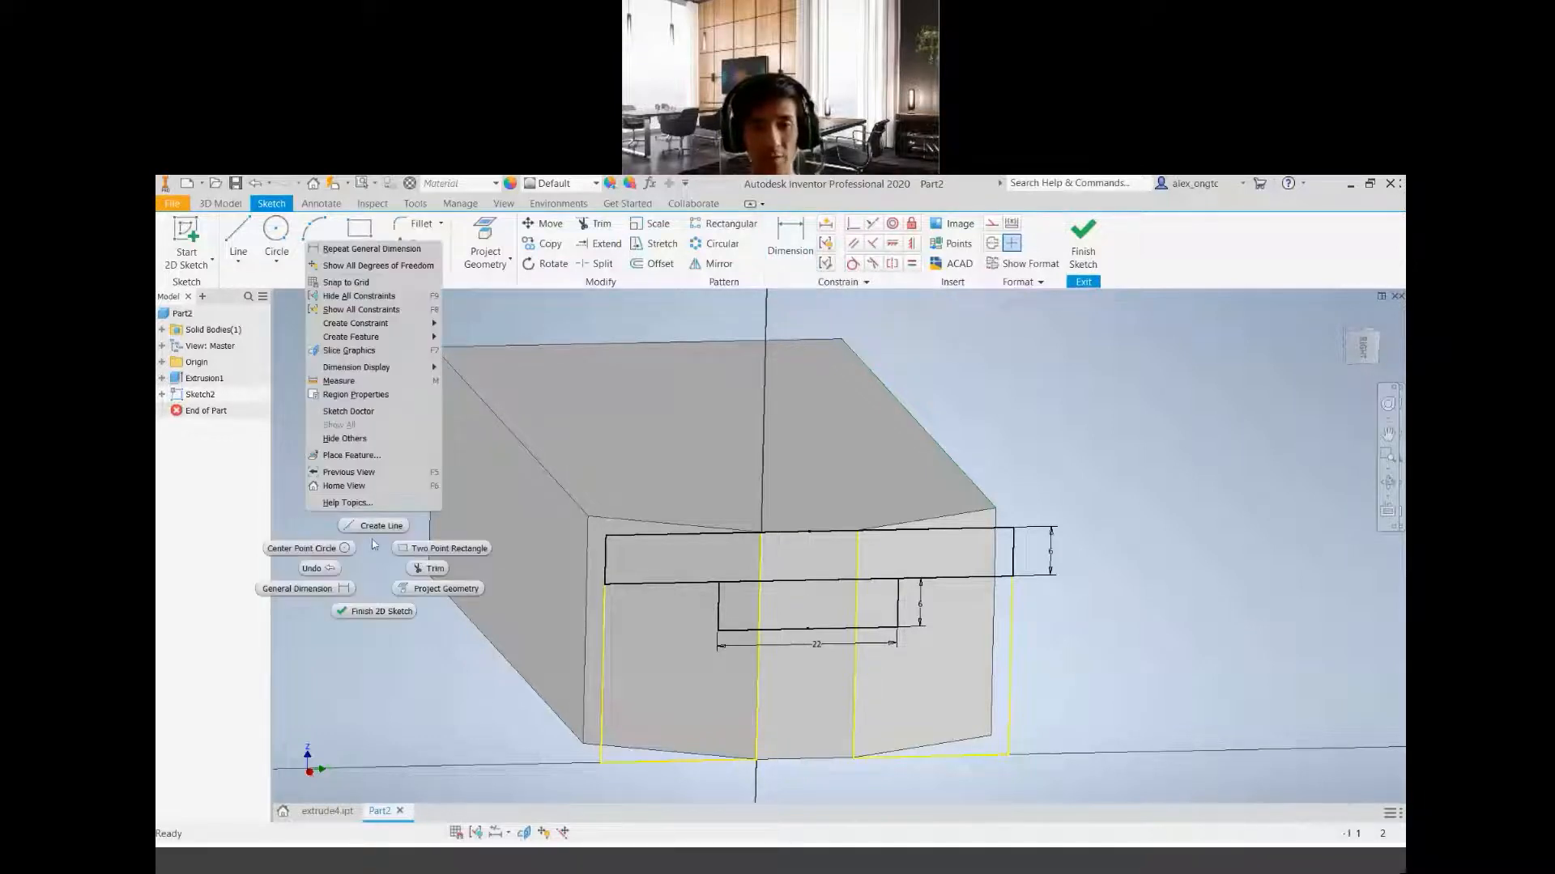
{"action": "left_click", "coordinate": [368, 310]}
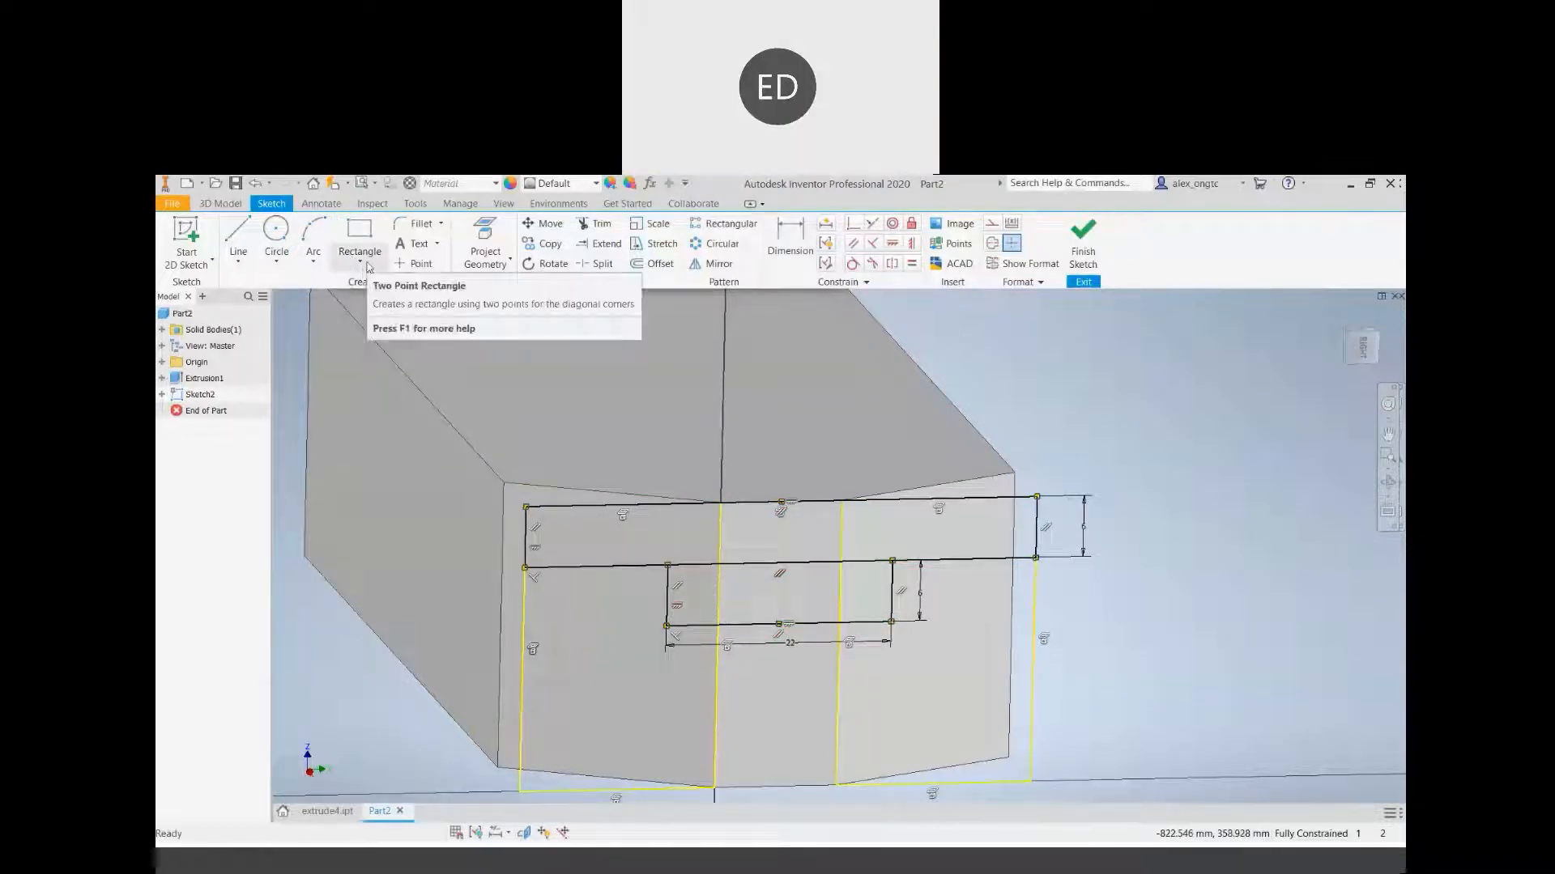
{"action": "right_click", "coordinate": [1147, 601]}
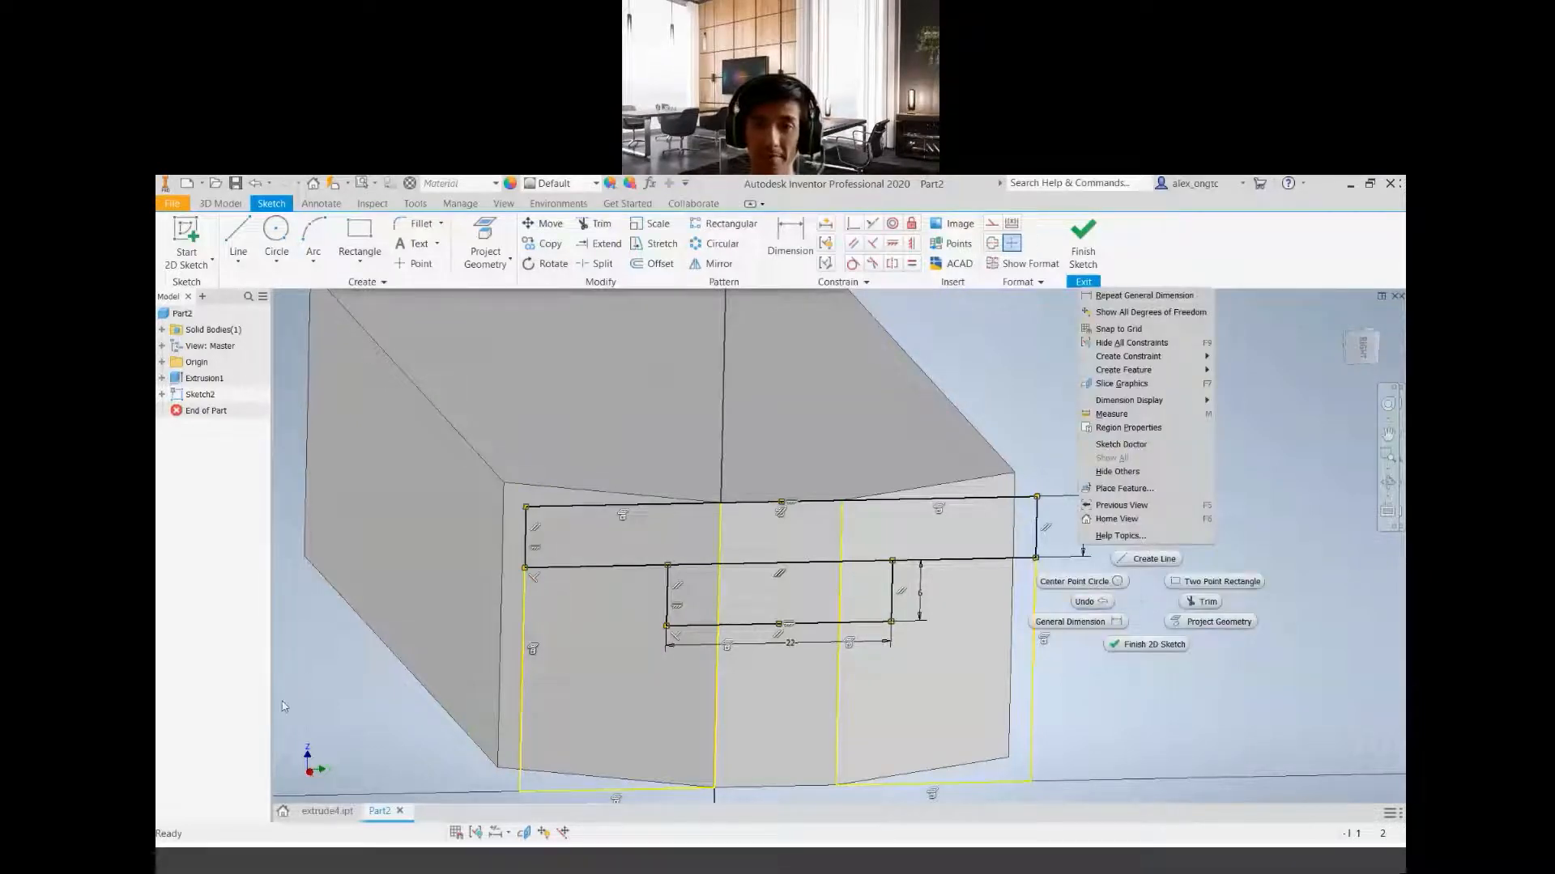
{"action": "left_click", "coordinate": [343, 704]}
{"action": "right_click", "coordinate": [344, 704]}
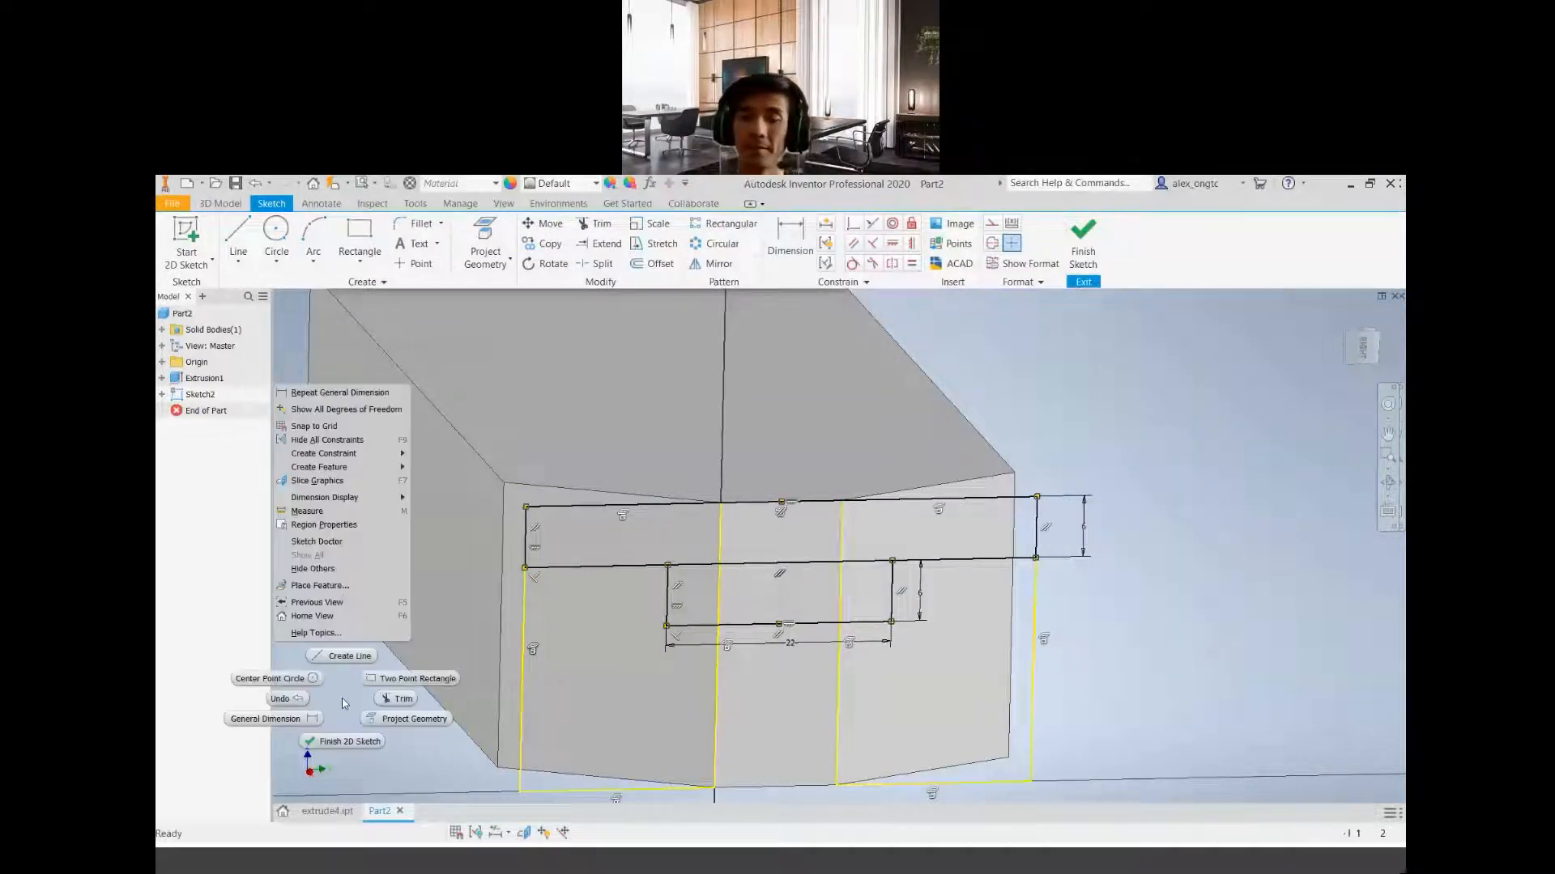
{"action": "left_click", "coordinate": [345, 442]}
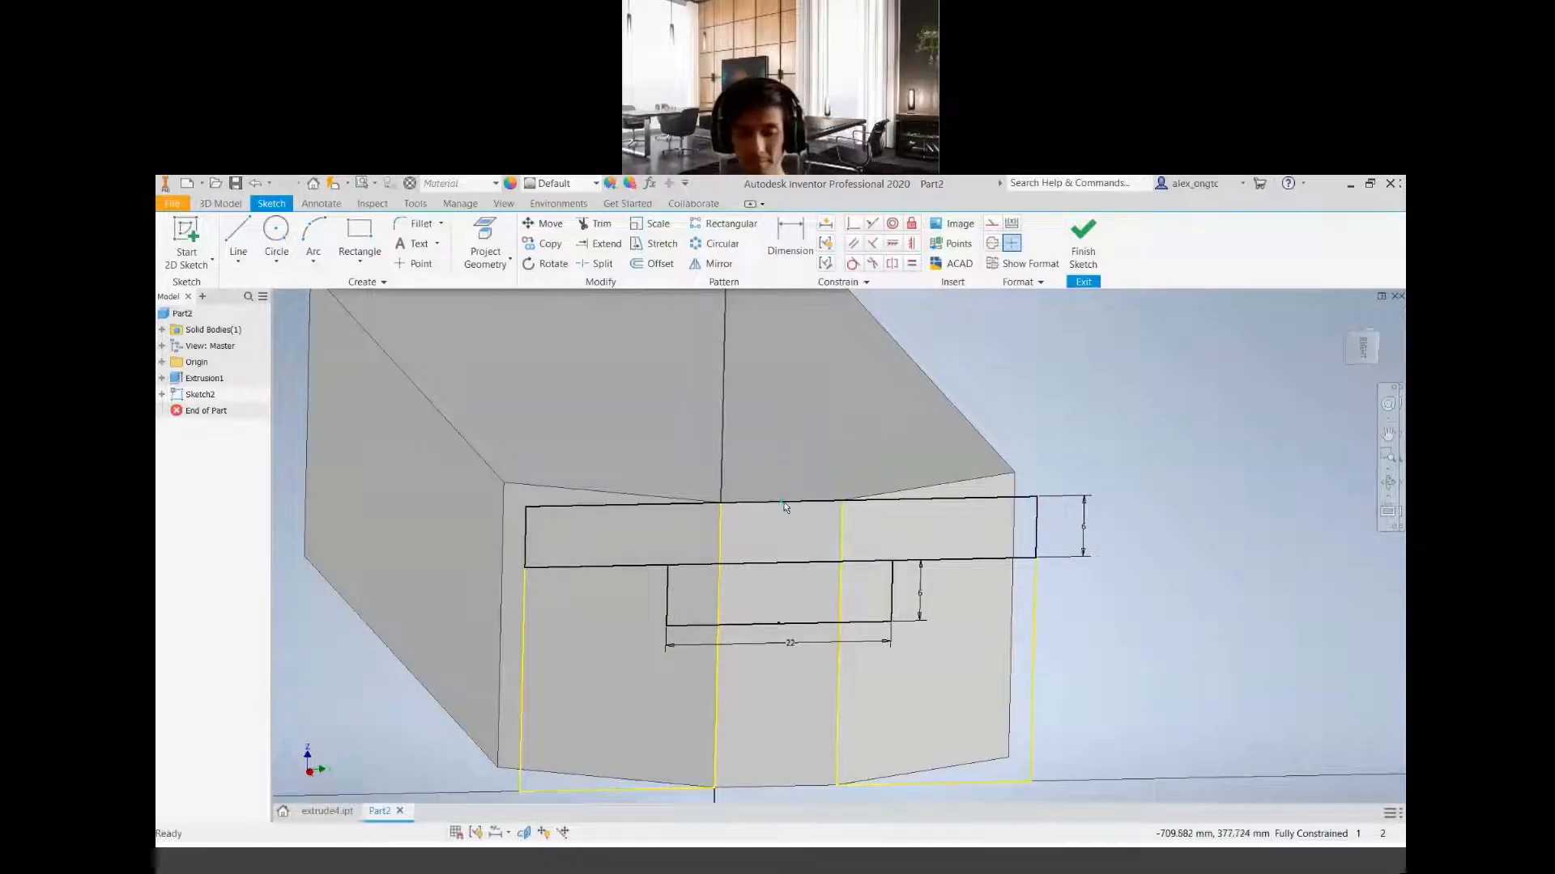
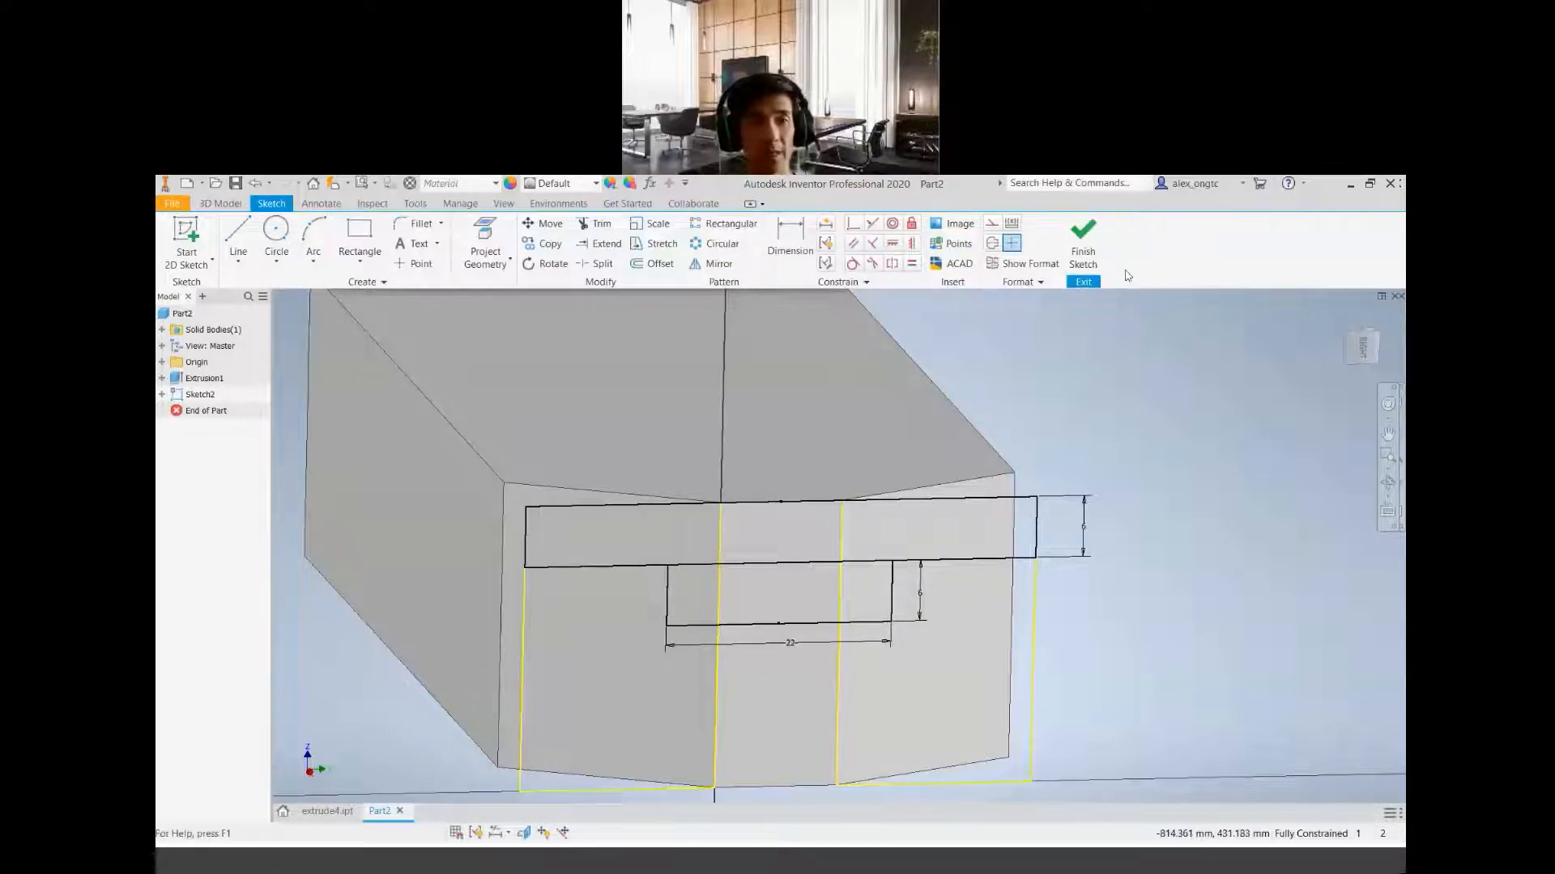
Finish the end-face sketch containing the two dimensioned rectangles
{"action": "left_click", "coordinate": [1082, 239]}
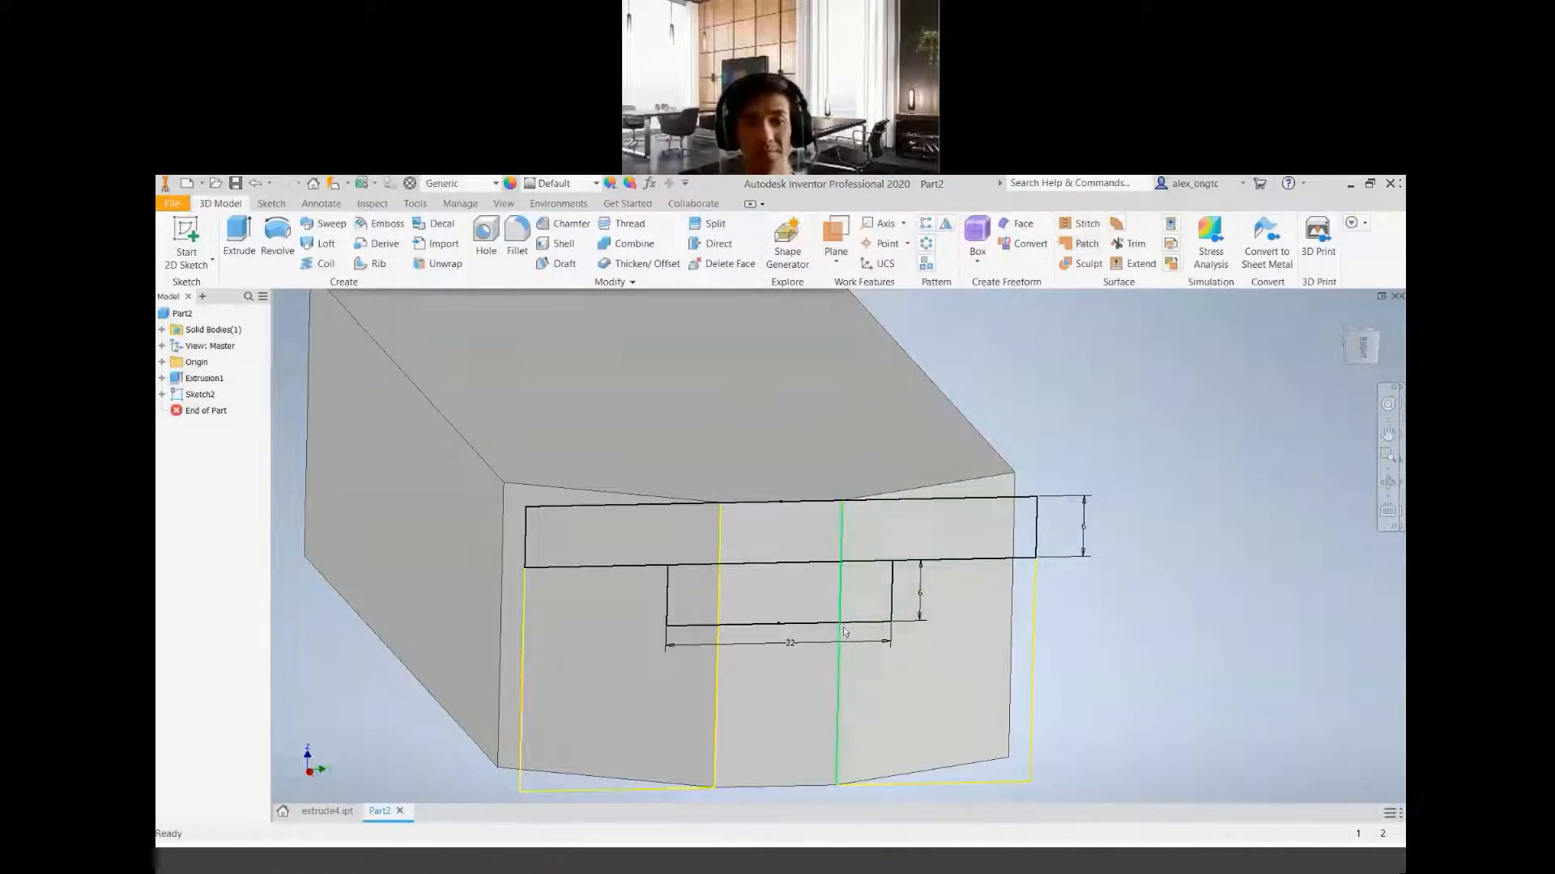
{"action": "scroll", "coordinate": [842, 644], "scroll_direction": "down", "scroll_amount": 4}
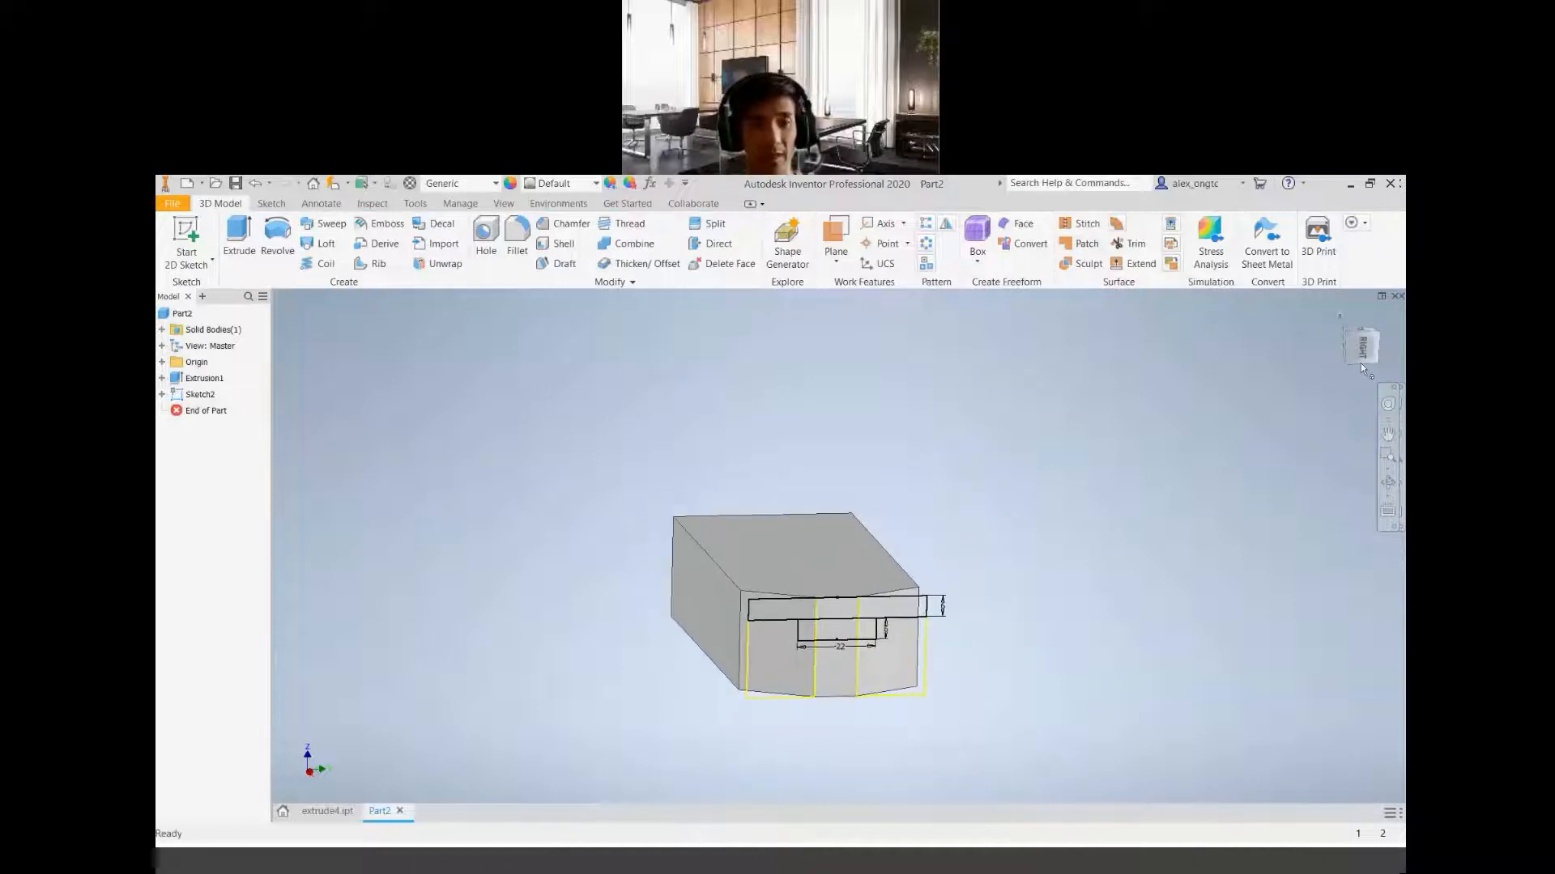
{"action": "key", "text": "F4"}
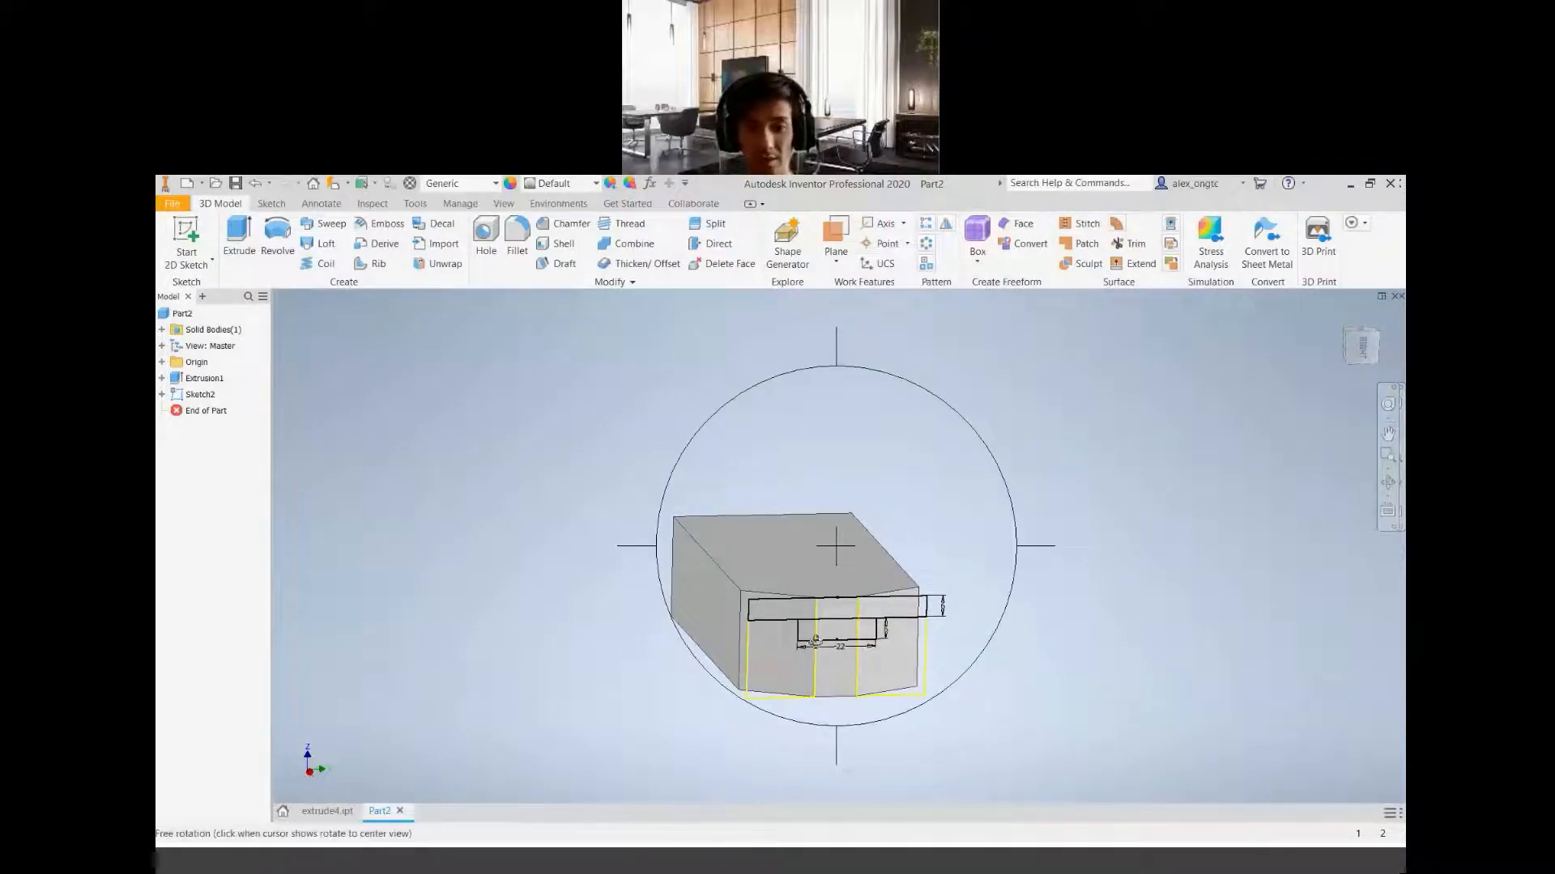
{"action": "left_click_drag", "start_coordinate": [847, 620], "coordinate": [916, 677]}
{"action": "middle_click_drag", "start_coordinate": [923, 688], "coordinate": [878, 611]}
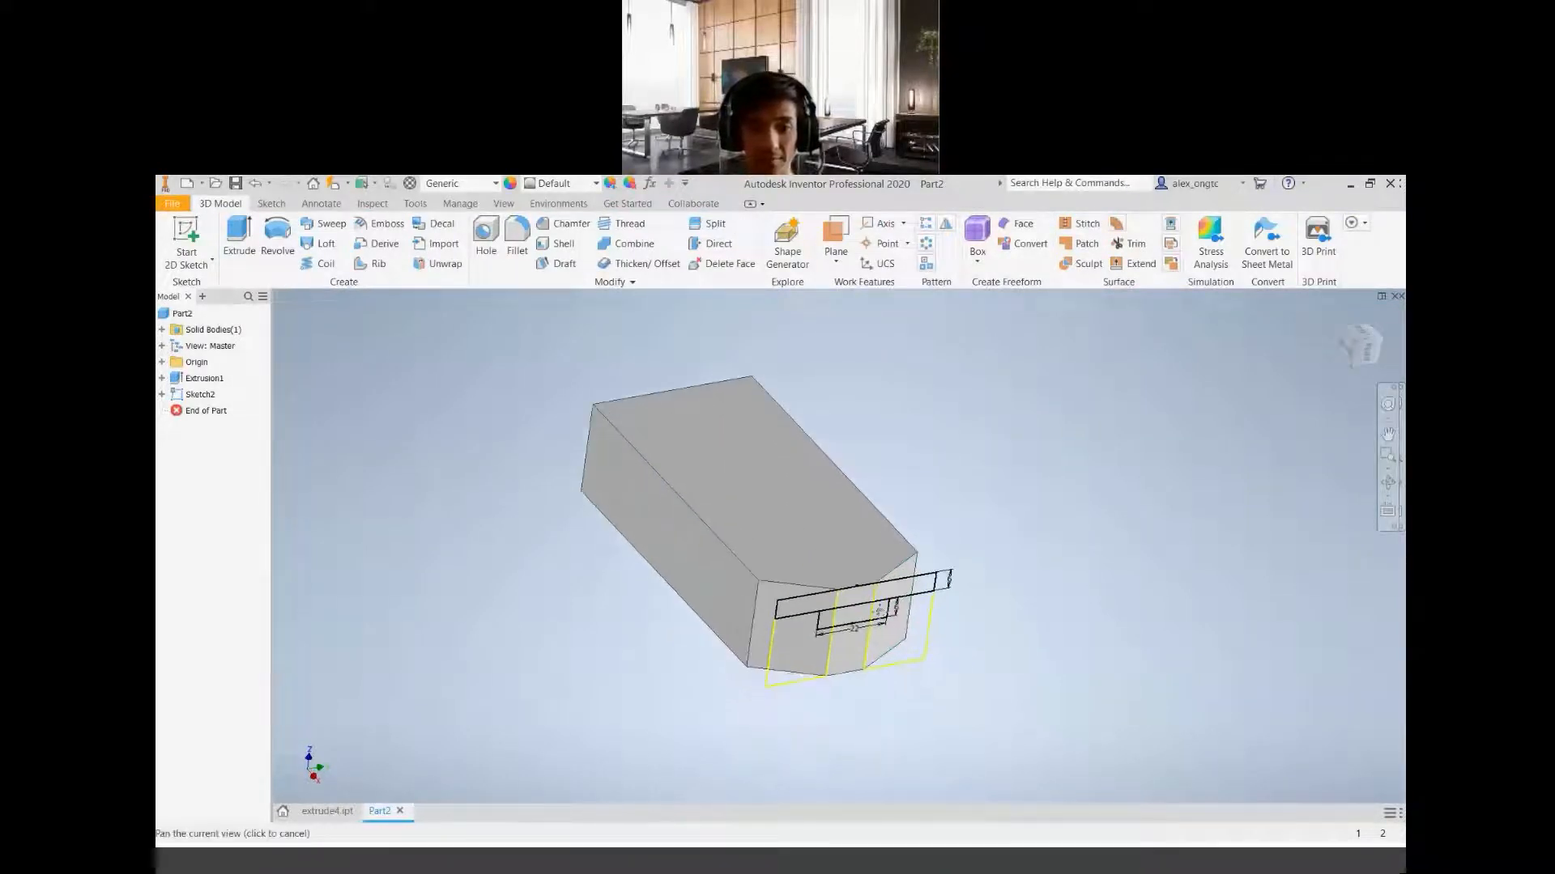
{"action": "scroll", "coordinate": [877, 611], "scroll_direction": "down", "scroll_amount": 3}
{"action": "scroll", "coordinate": [877, 612], "scroll_direction": "up", "scroll_amount": 4}
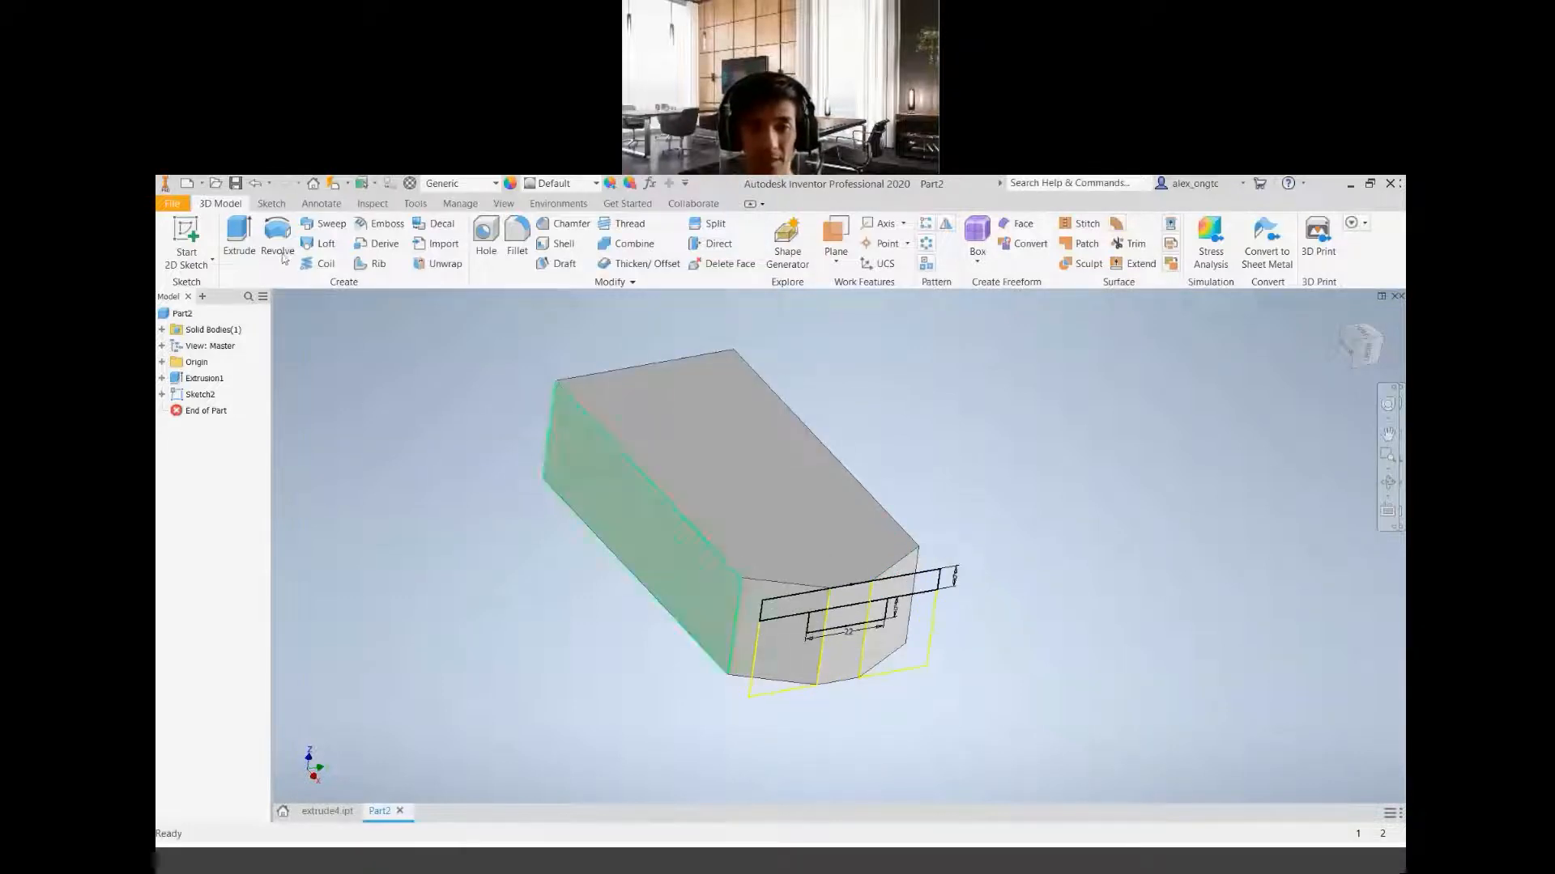
Start an Extrude with all regions of the wide and narrow rectangles selected as profiles
{"action": "left_click", "coordinate": [243, 252]}
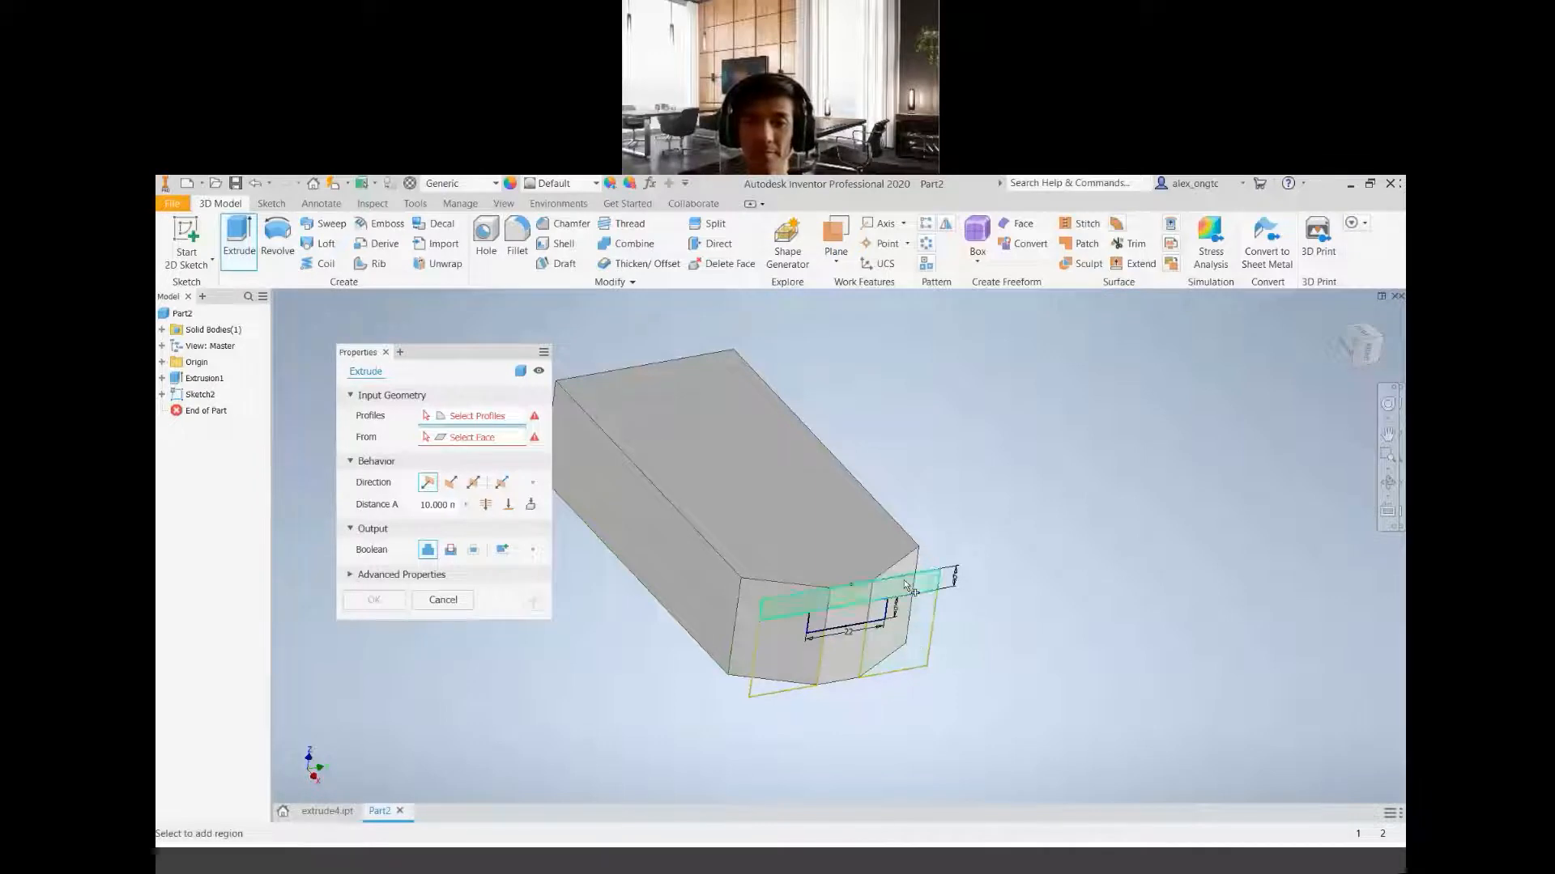
{"action": "scroll", "coordinate": [906, 599], "scroll_direction": "up", "scroll_amount": 3}
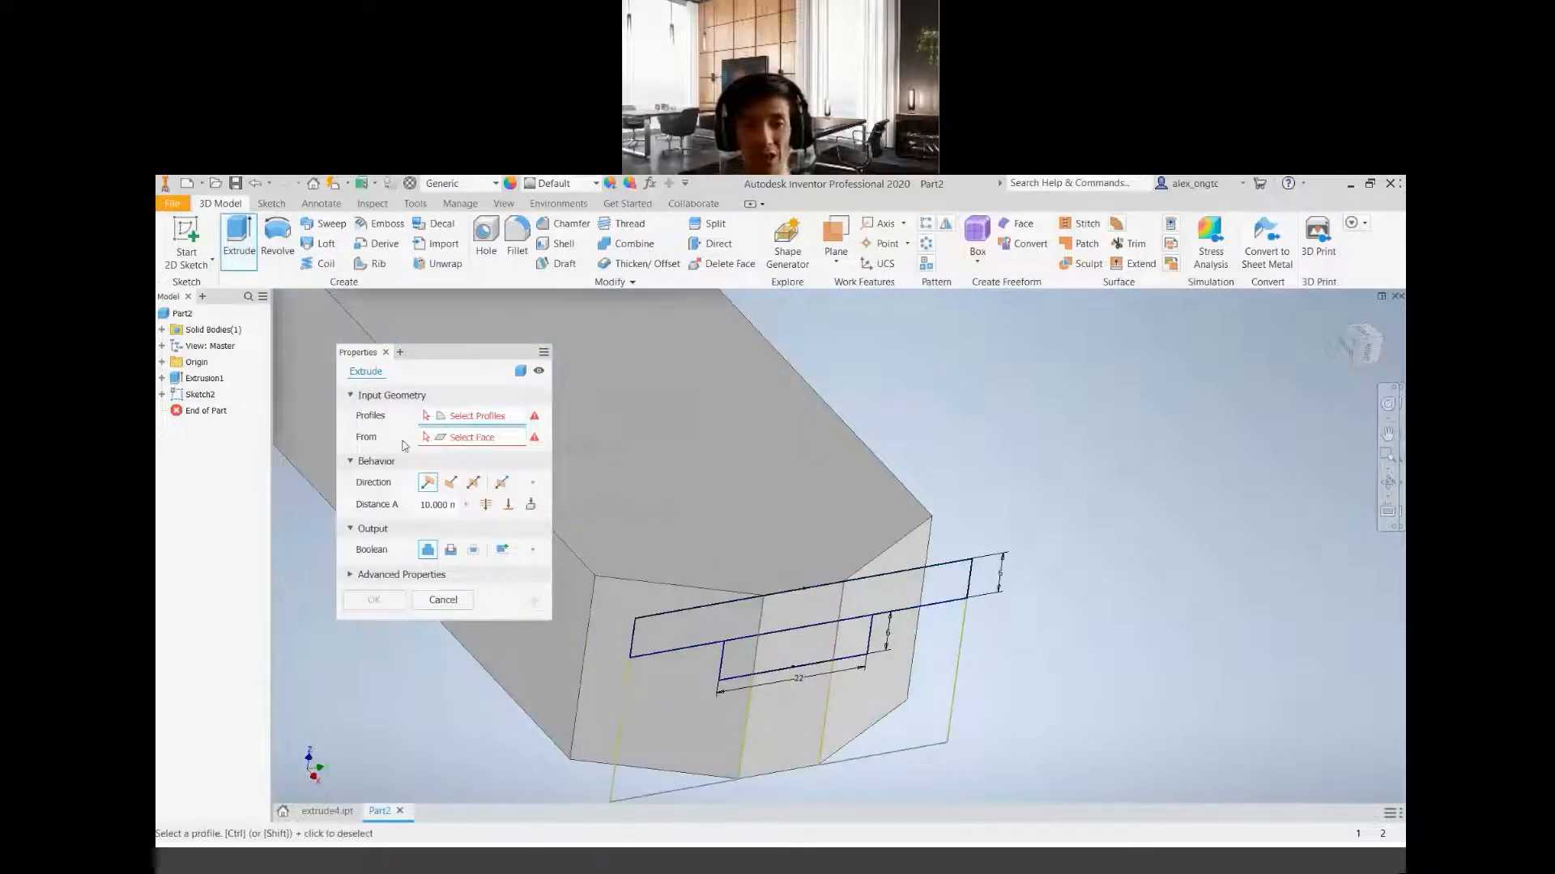
{"action": "left_click", "coordinate": [933, 586]}
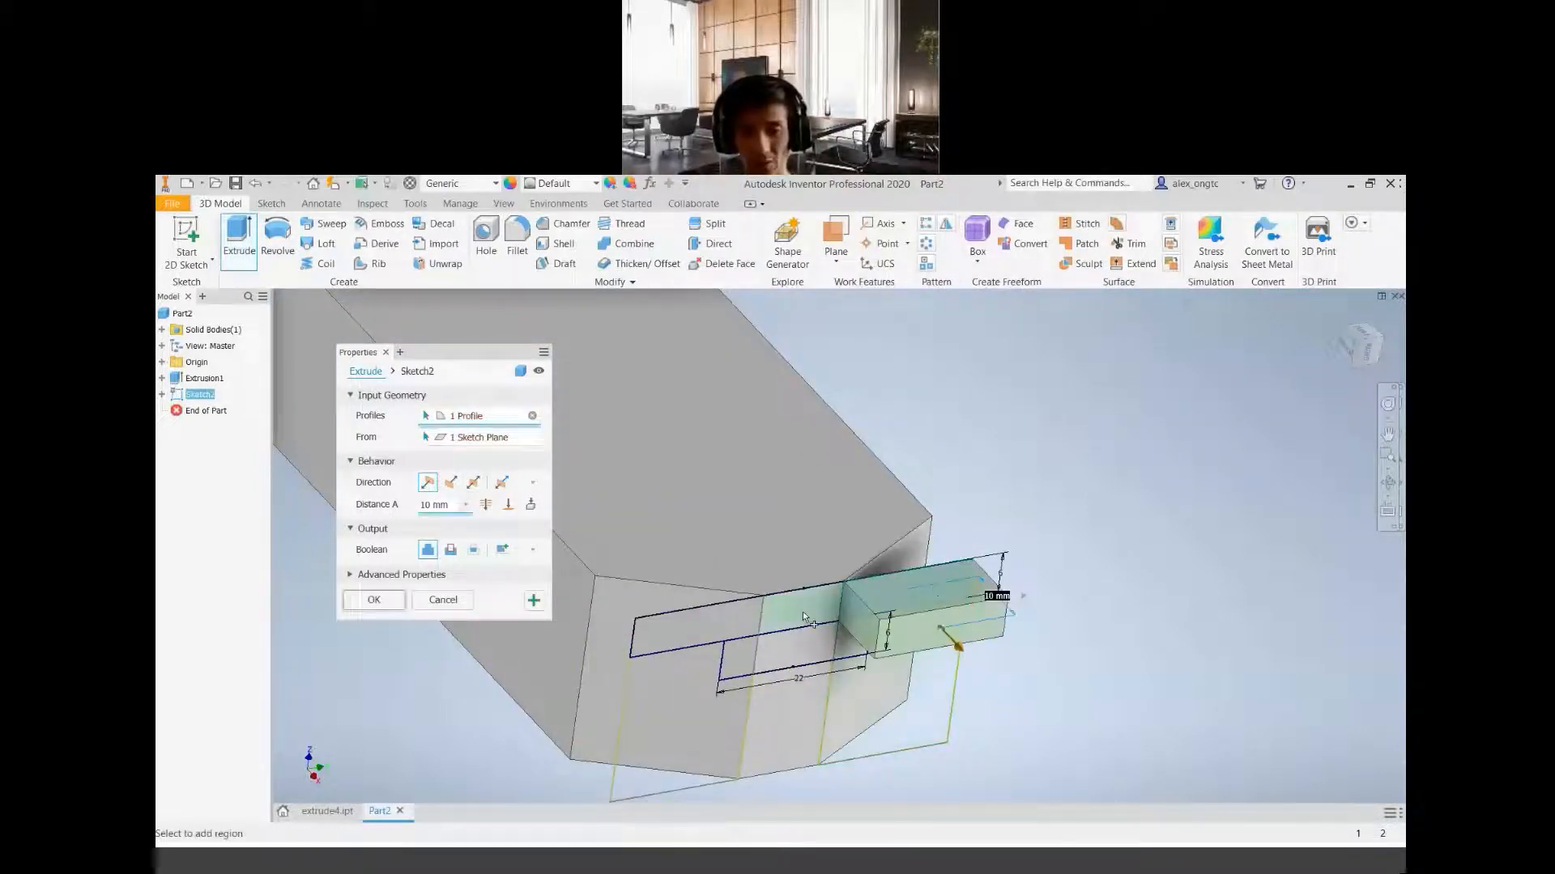
{"action": "left_click", "coordinate": [701, 625]}
{"action": "left_click", "coordinate": [802, 671]}
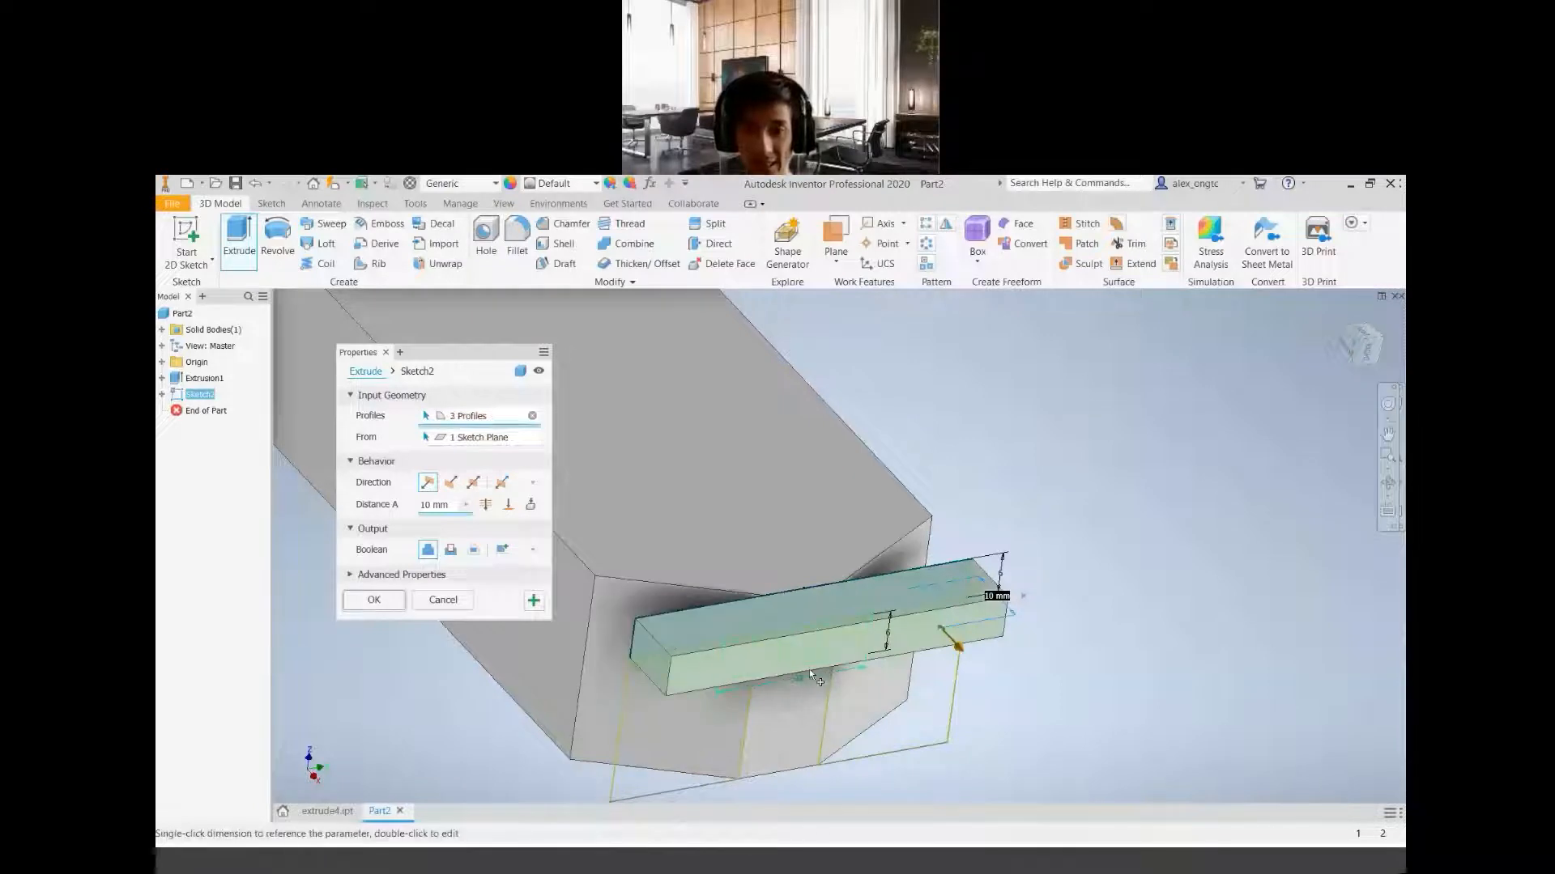
{"action": "left_click", "coordinate": [804, 671]}
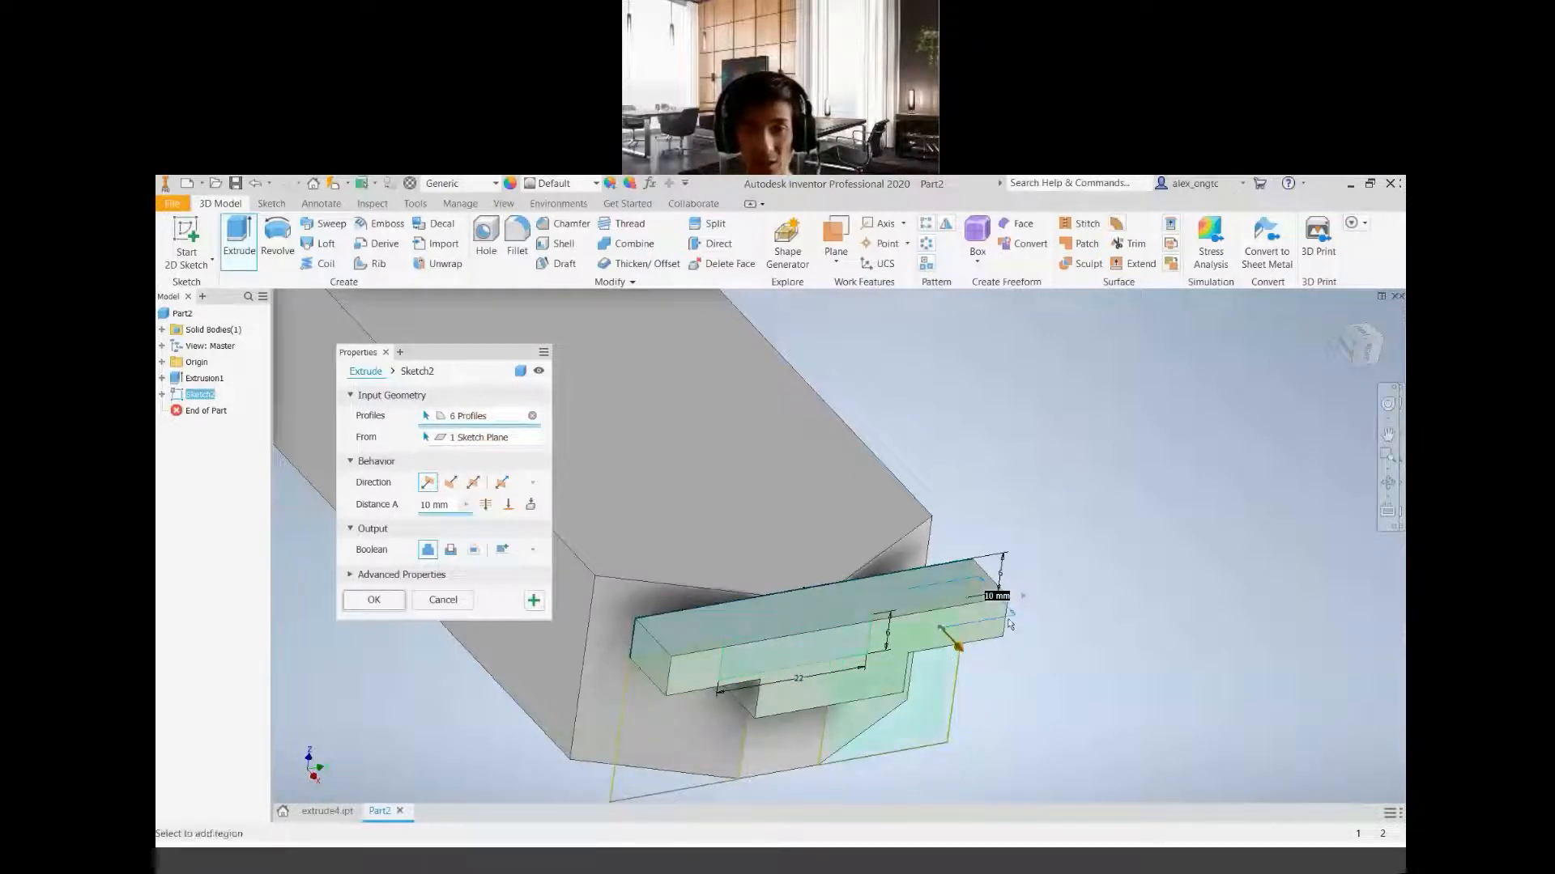
{"action": "scroll", "coordinate": [1052, 659], "scroll_direction": "up", "scroll_amount": 4}
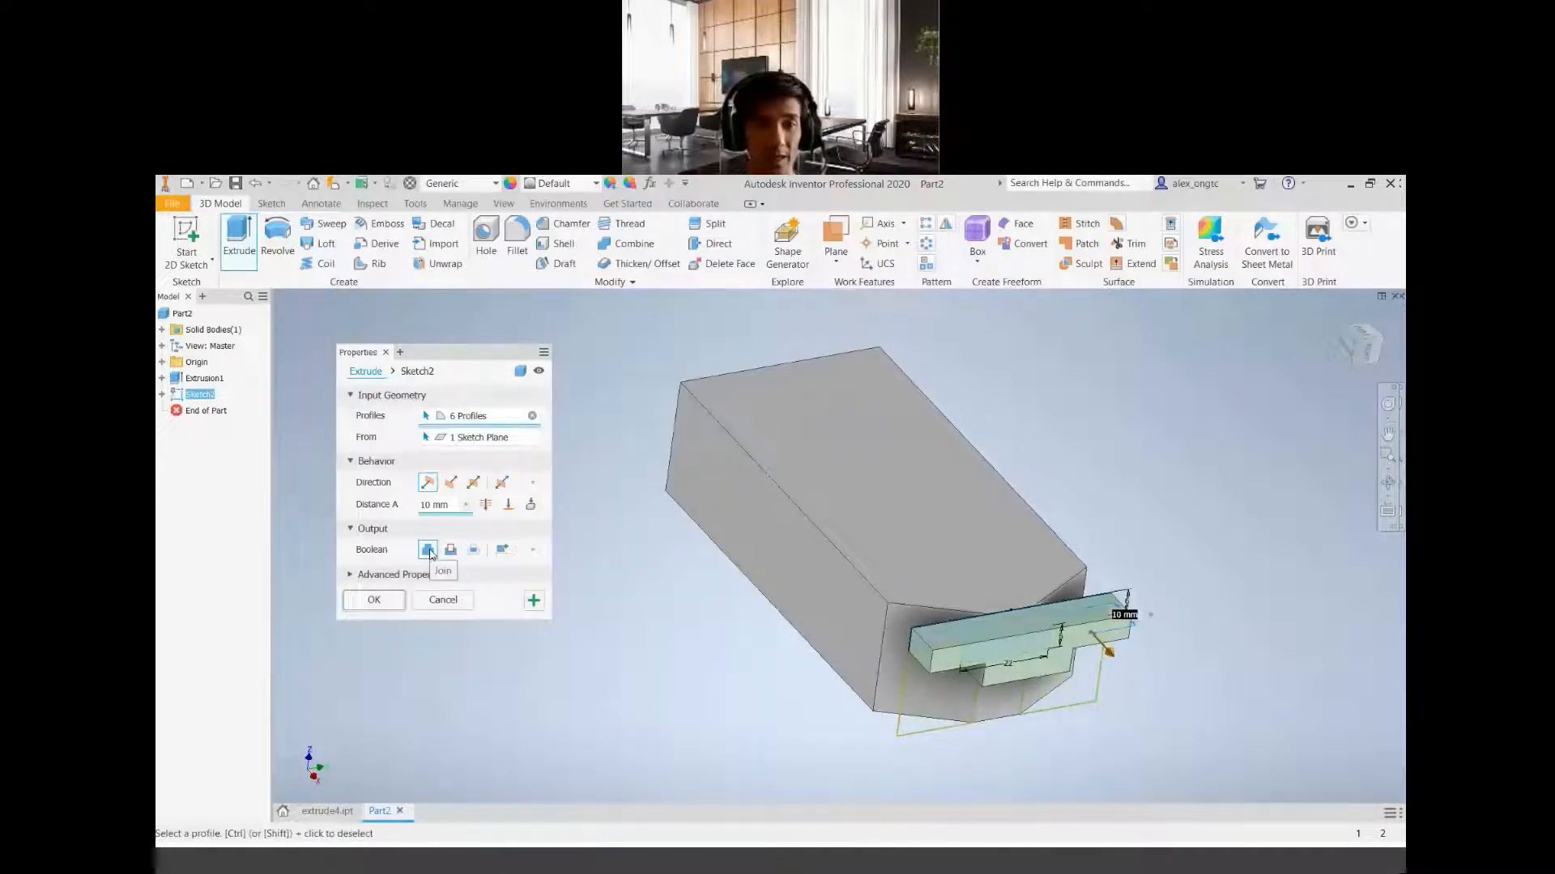
Switch to the project geometry PDF and check how deep the step and slot run, keeping the Extrude settings clear of the views
{"action": "left_click", "coordinate": [929, 867]}
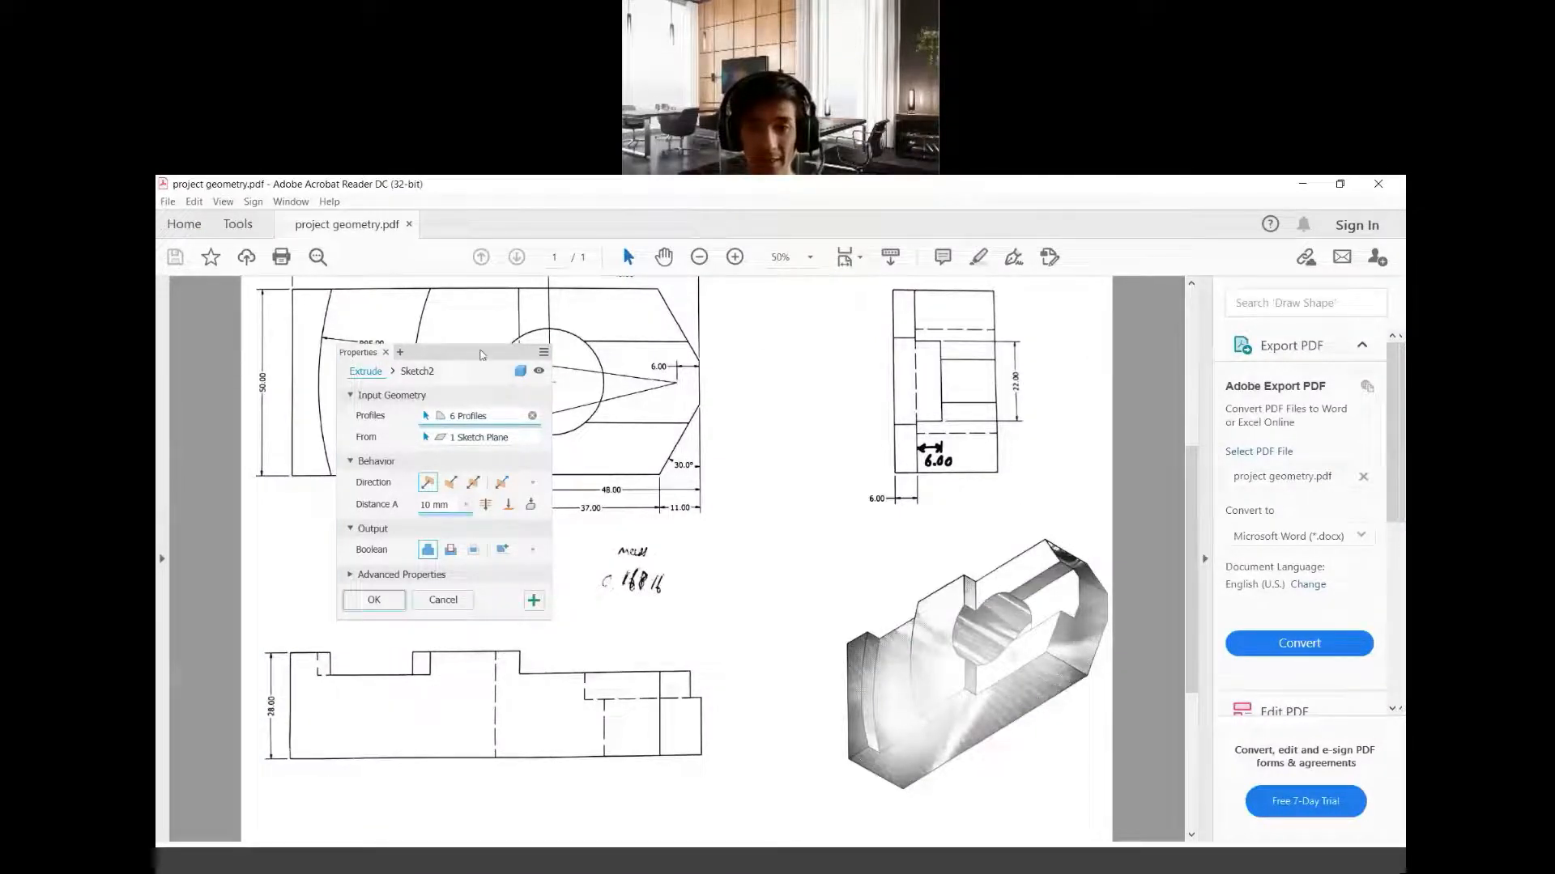
{"action": "left_click", "coordinate": [447, 363]}
{"action": "left_click", "coordinate": [927, 860]}
{"action": "left_click_drag", "start_coordinate": [445, 357], "coordinate": [432, 545]}
{"action": "left_click", "coordinate": [941, 867]}
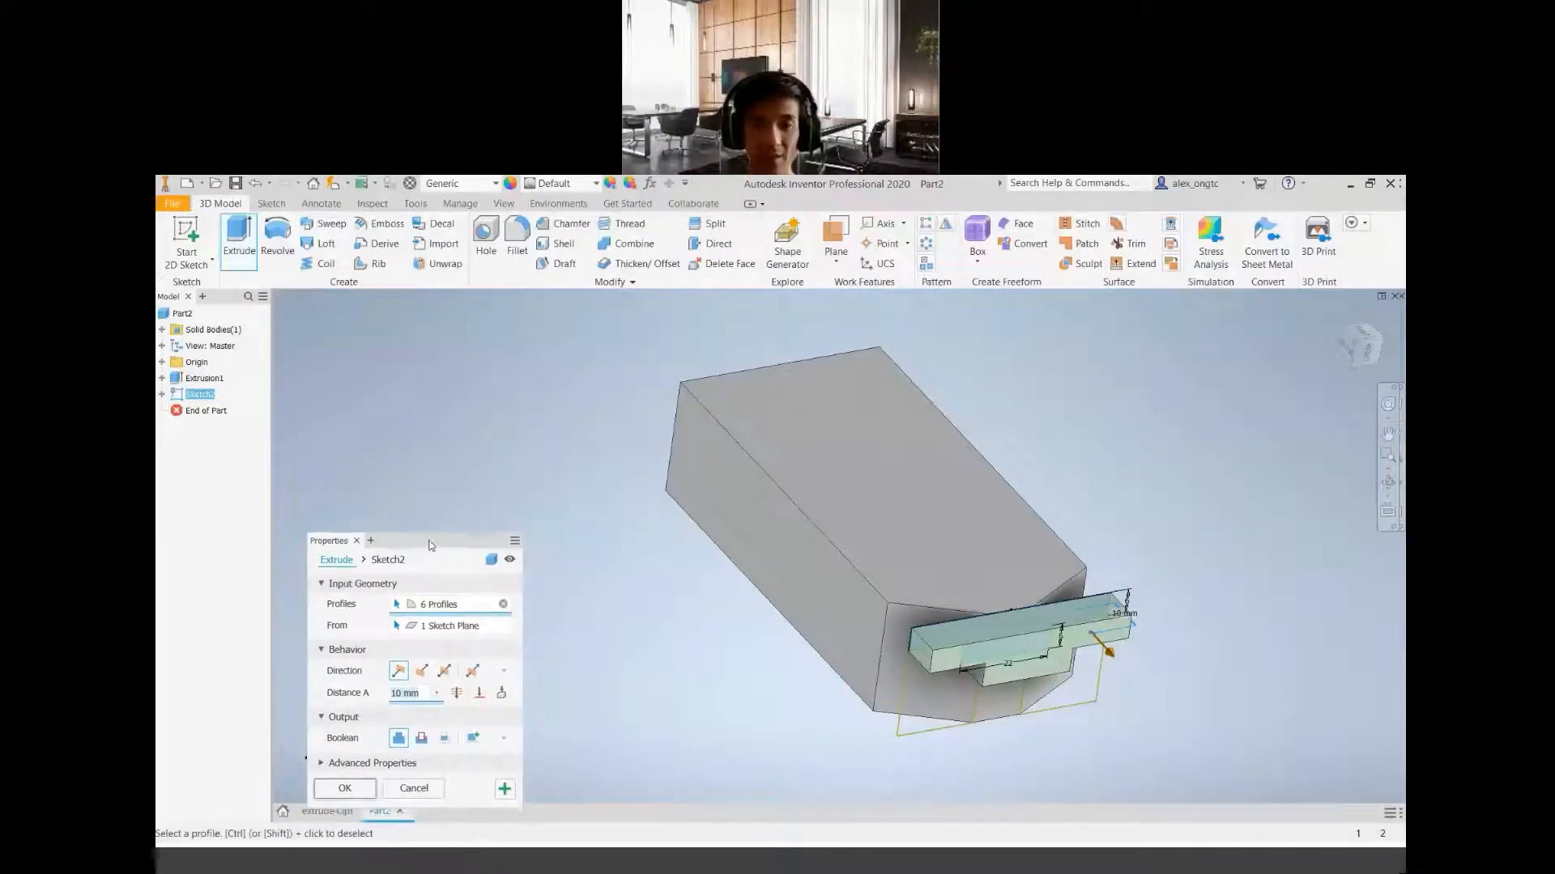
{"action": "left_click", "coordinate": [944, 864]}
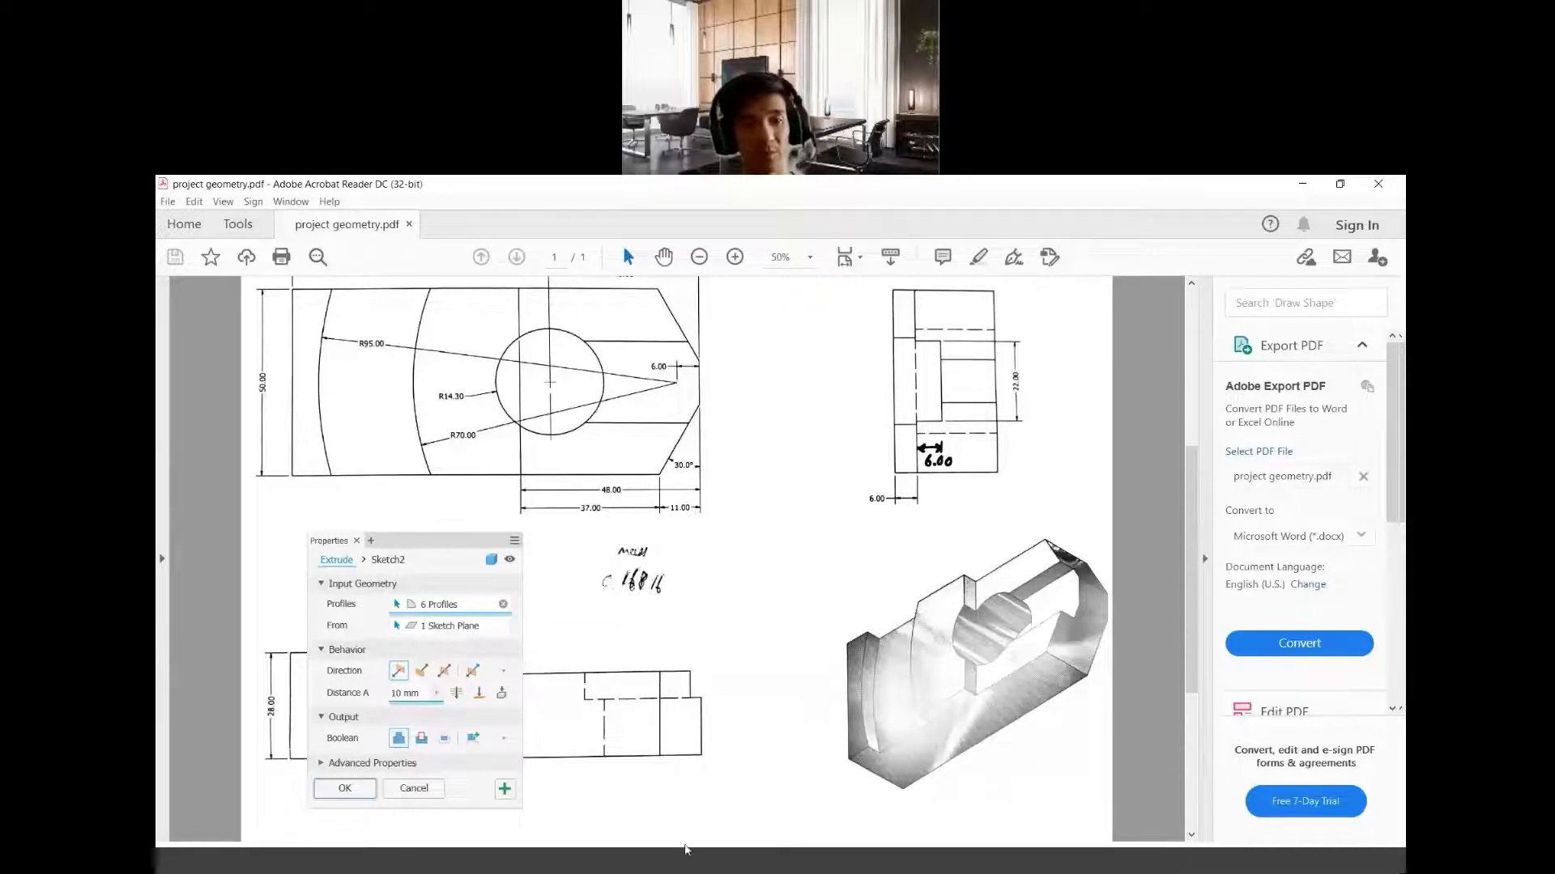
{"action": "left_click", "coordinate": [680, 869]}
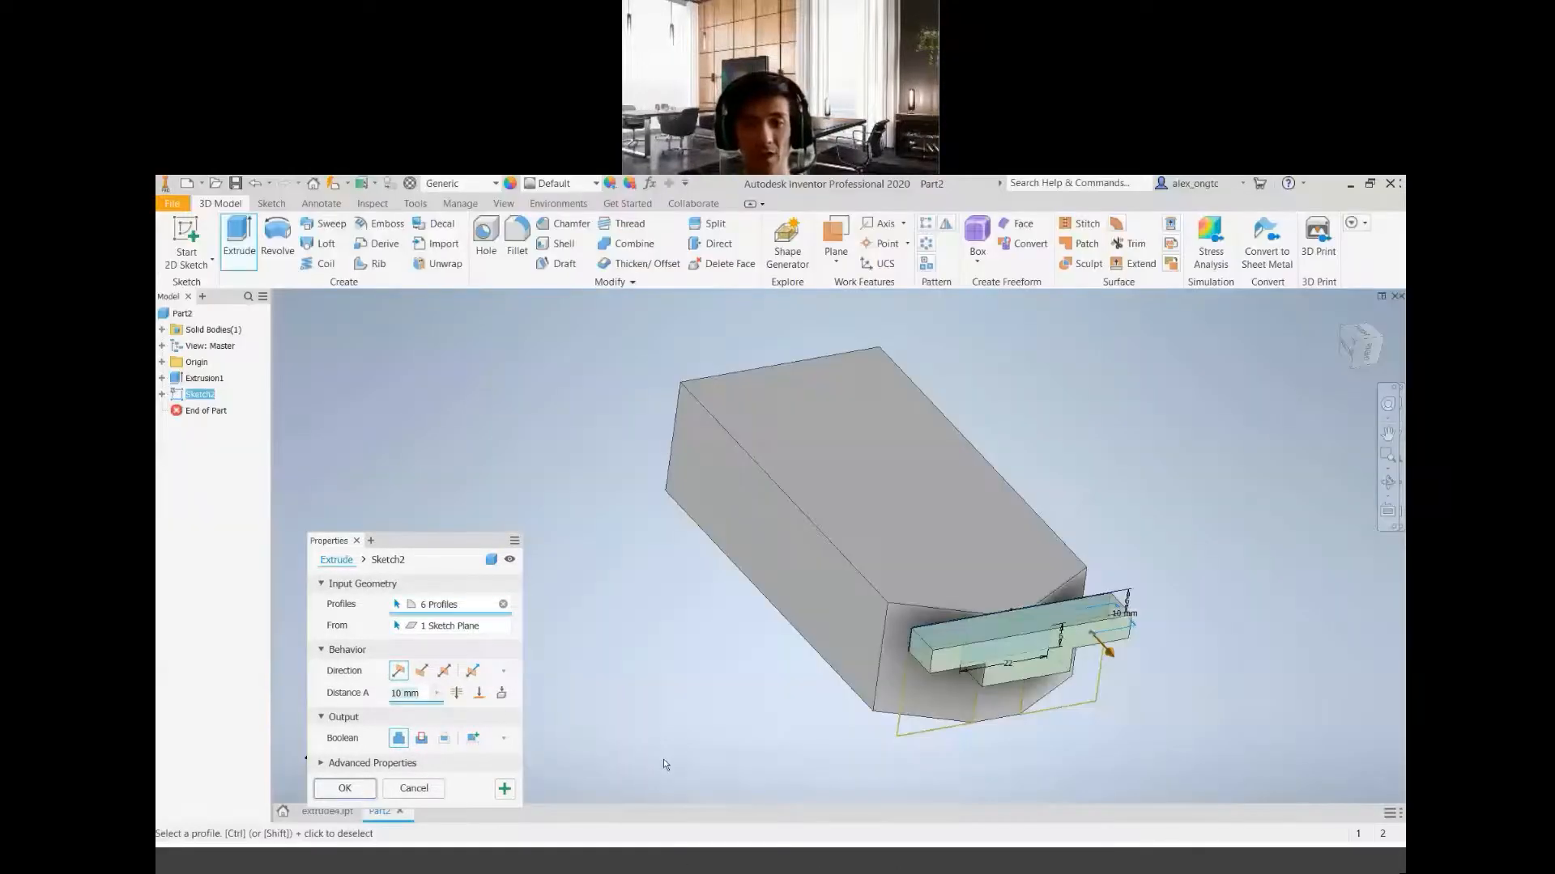
Cut the selected T-shaped profile 48 mm into the block from the end face
{"action": "left_click_drag", "start_coordinate": [416, 534], "coordinate": [452, 374]}
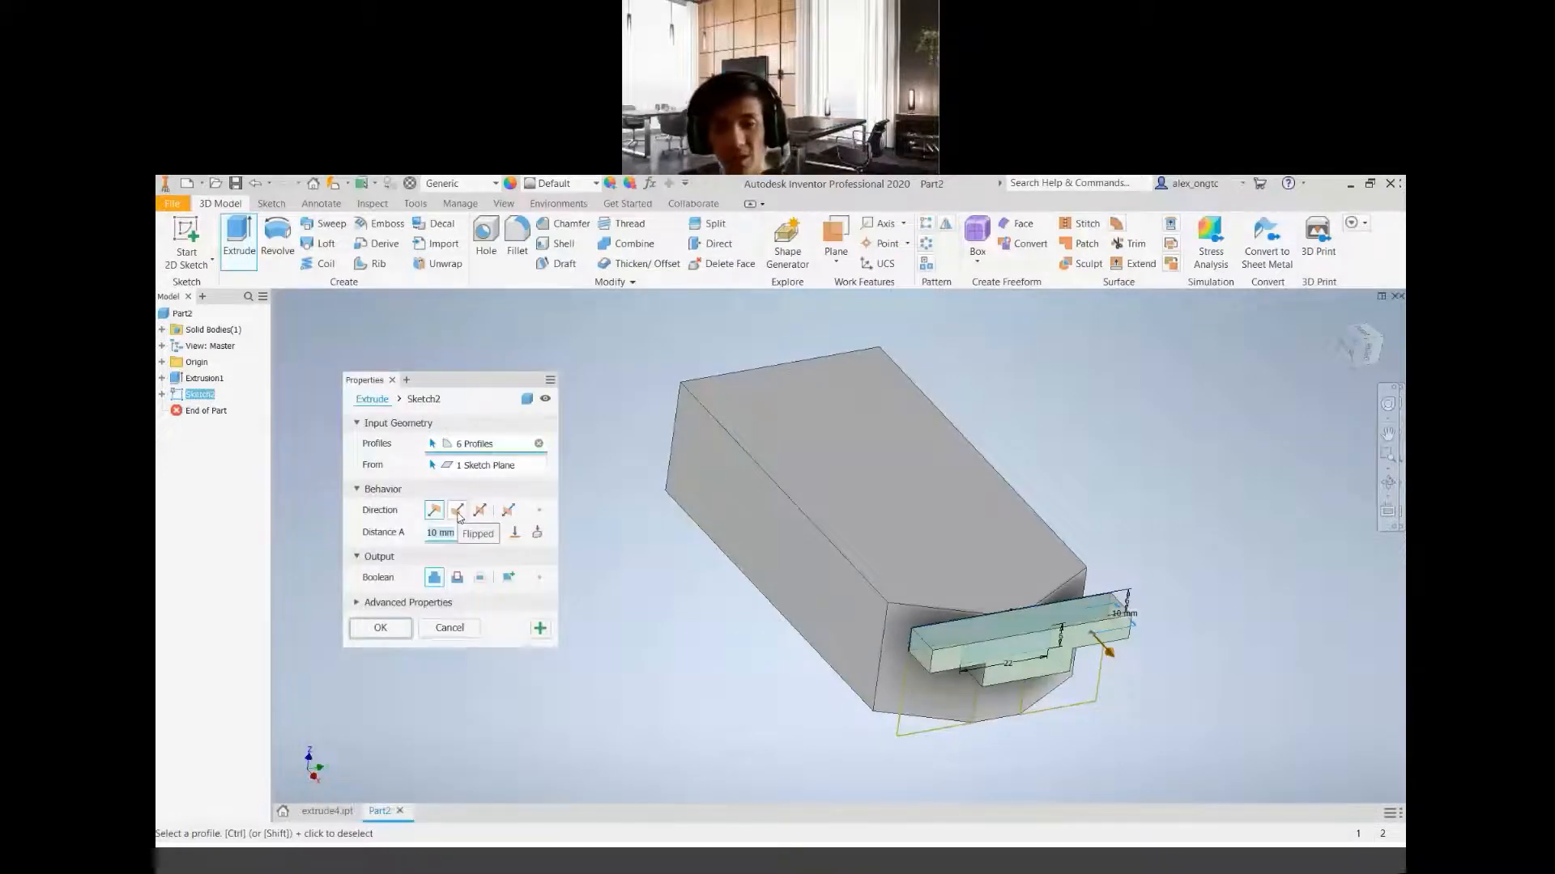
{"action": "left_click", "coordinate": [458, 578]}
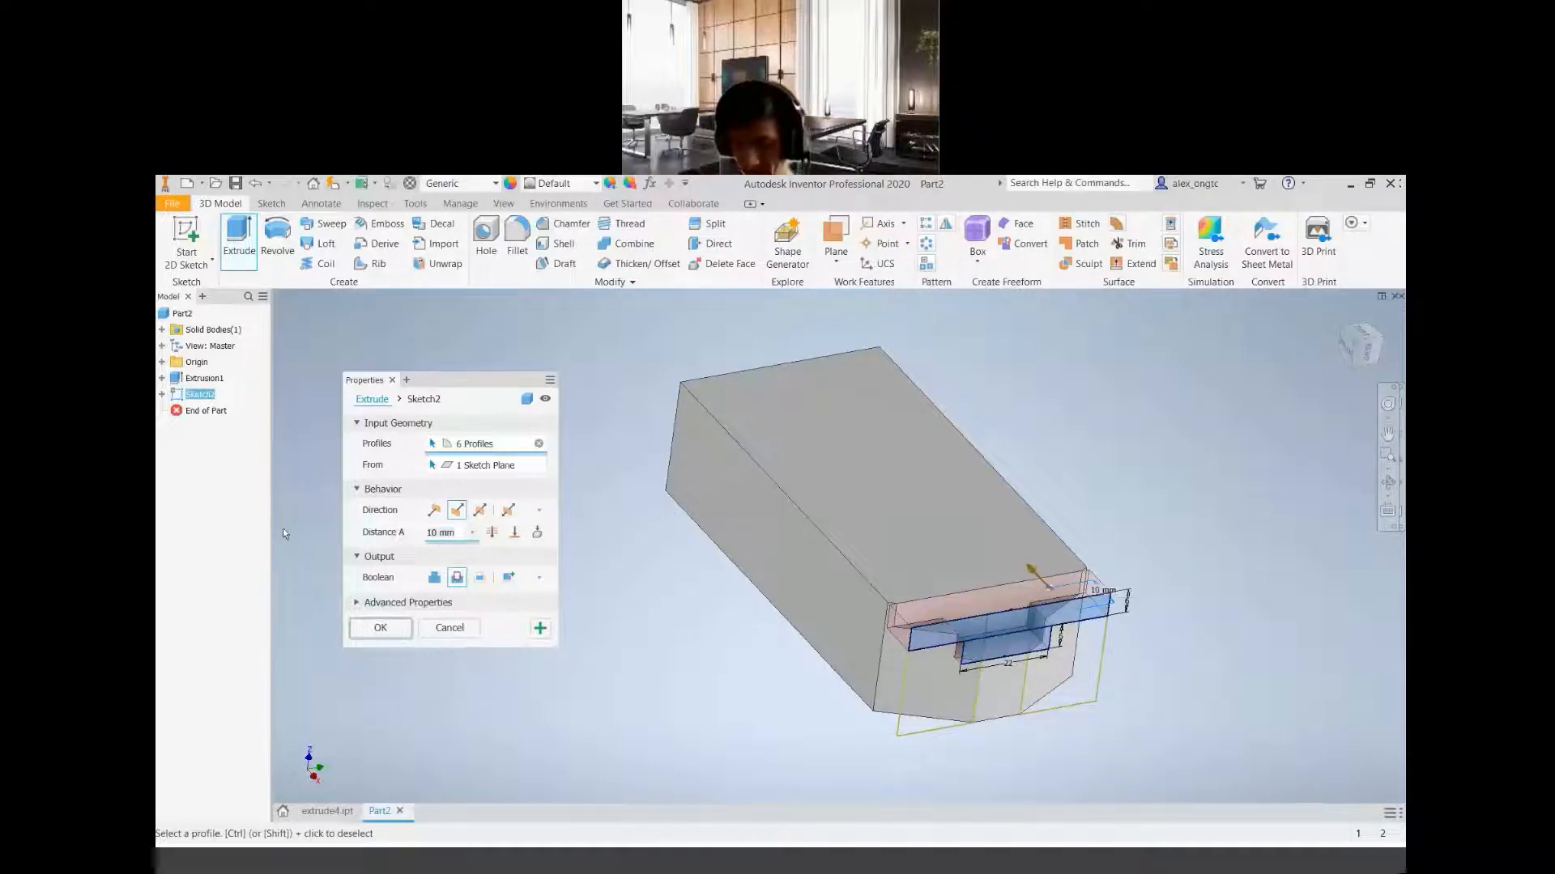
{"action": "type", "text": "48"}
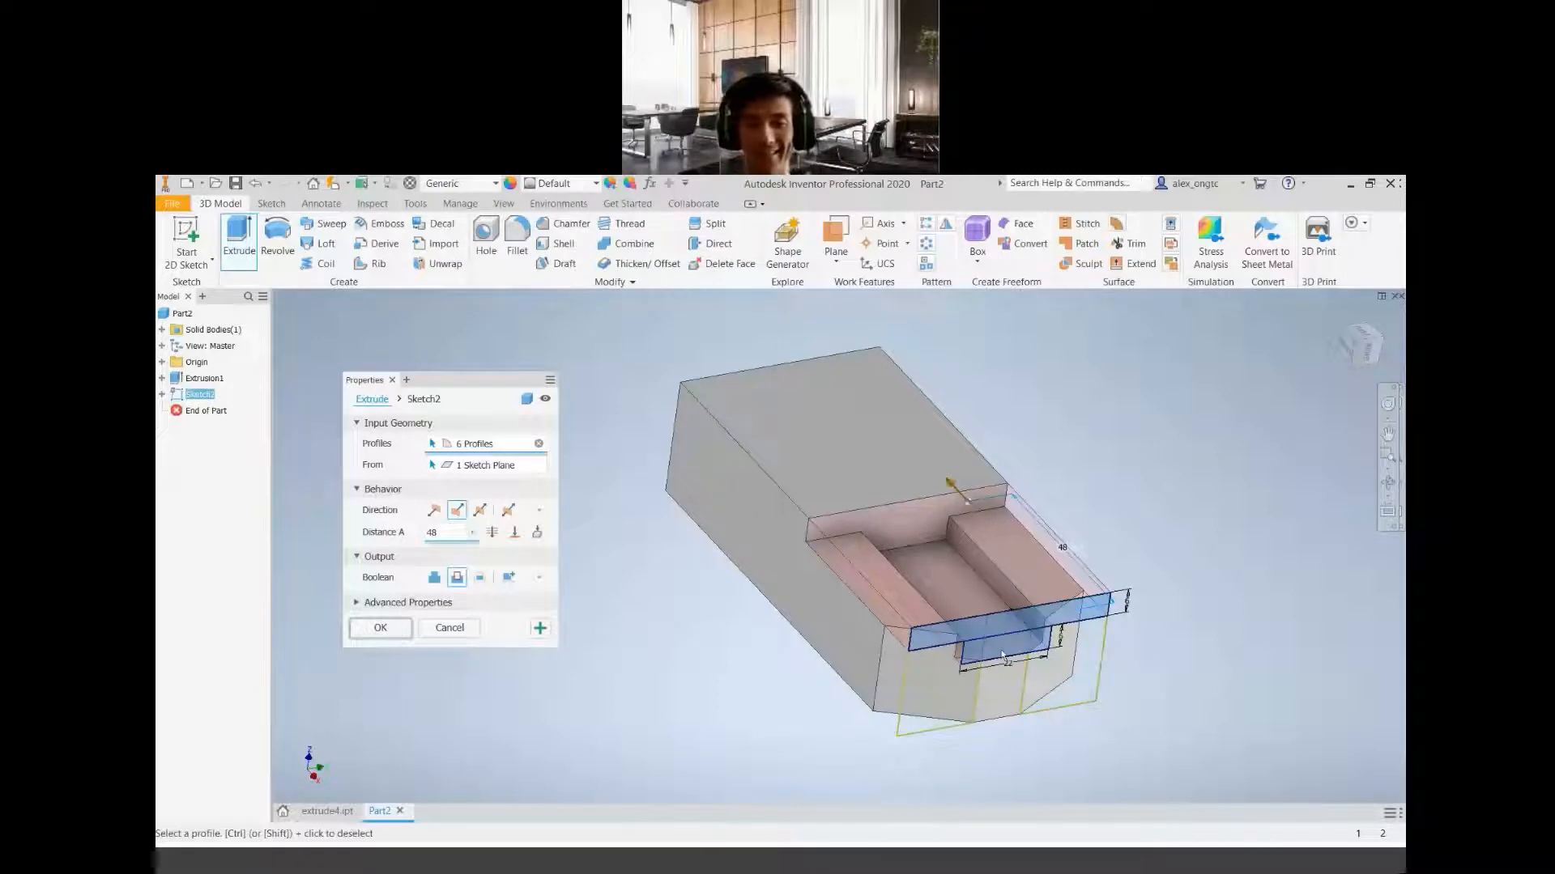
{"action": "left_click", "coordinate": [382, 631]}
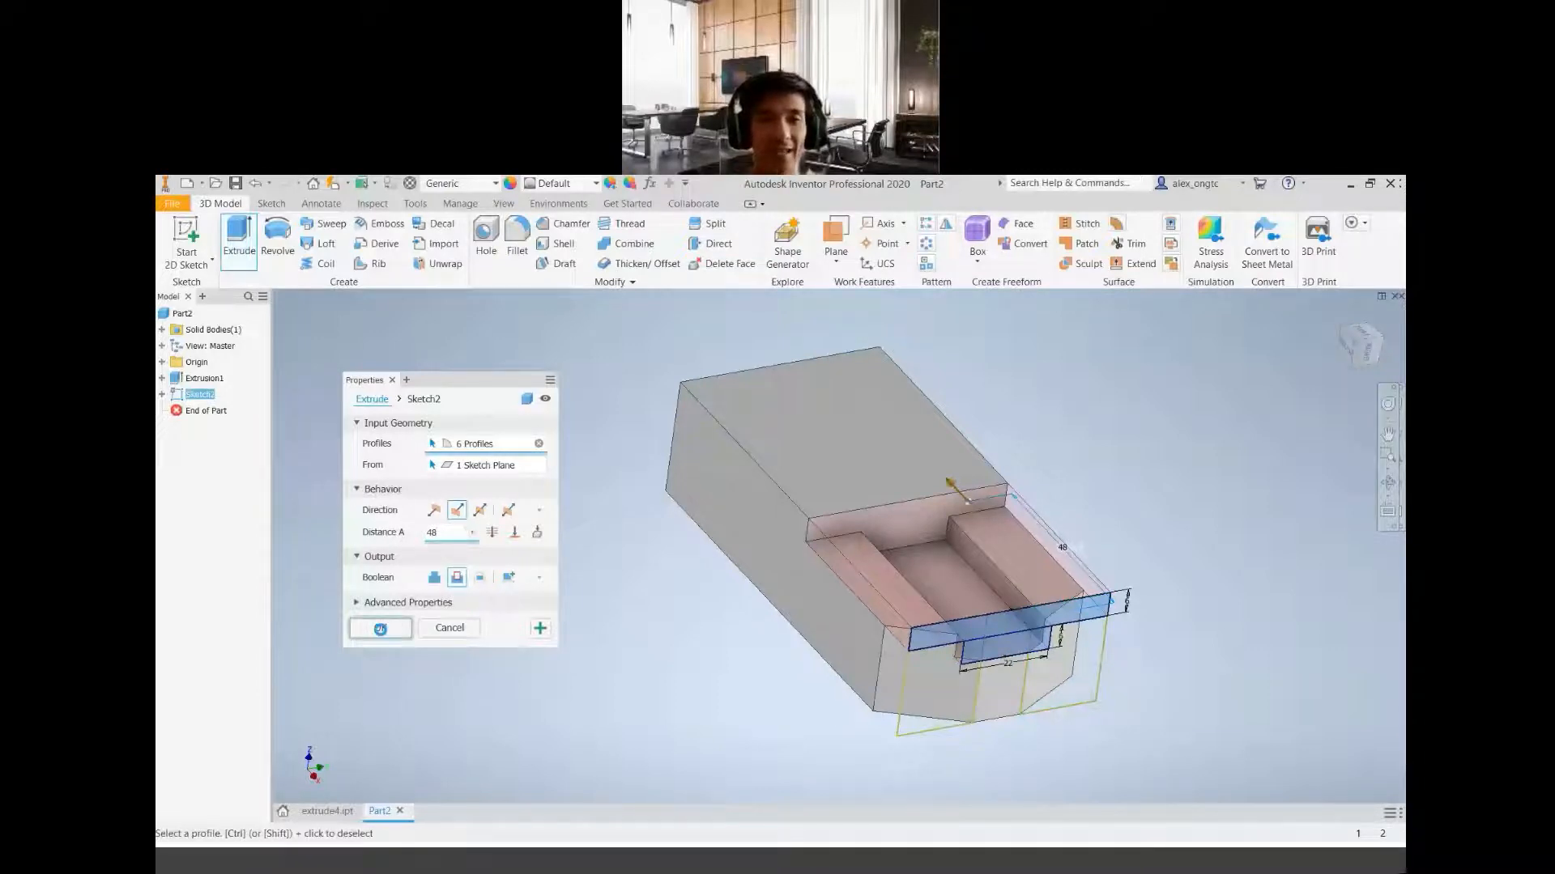
Inspect the cut step and slot on the block from an isometric orientation
{"action": "middle_click_drag", "start_coordinate": [1040, 661], "coordinate": [874, 649]}
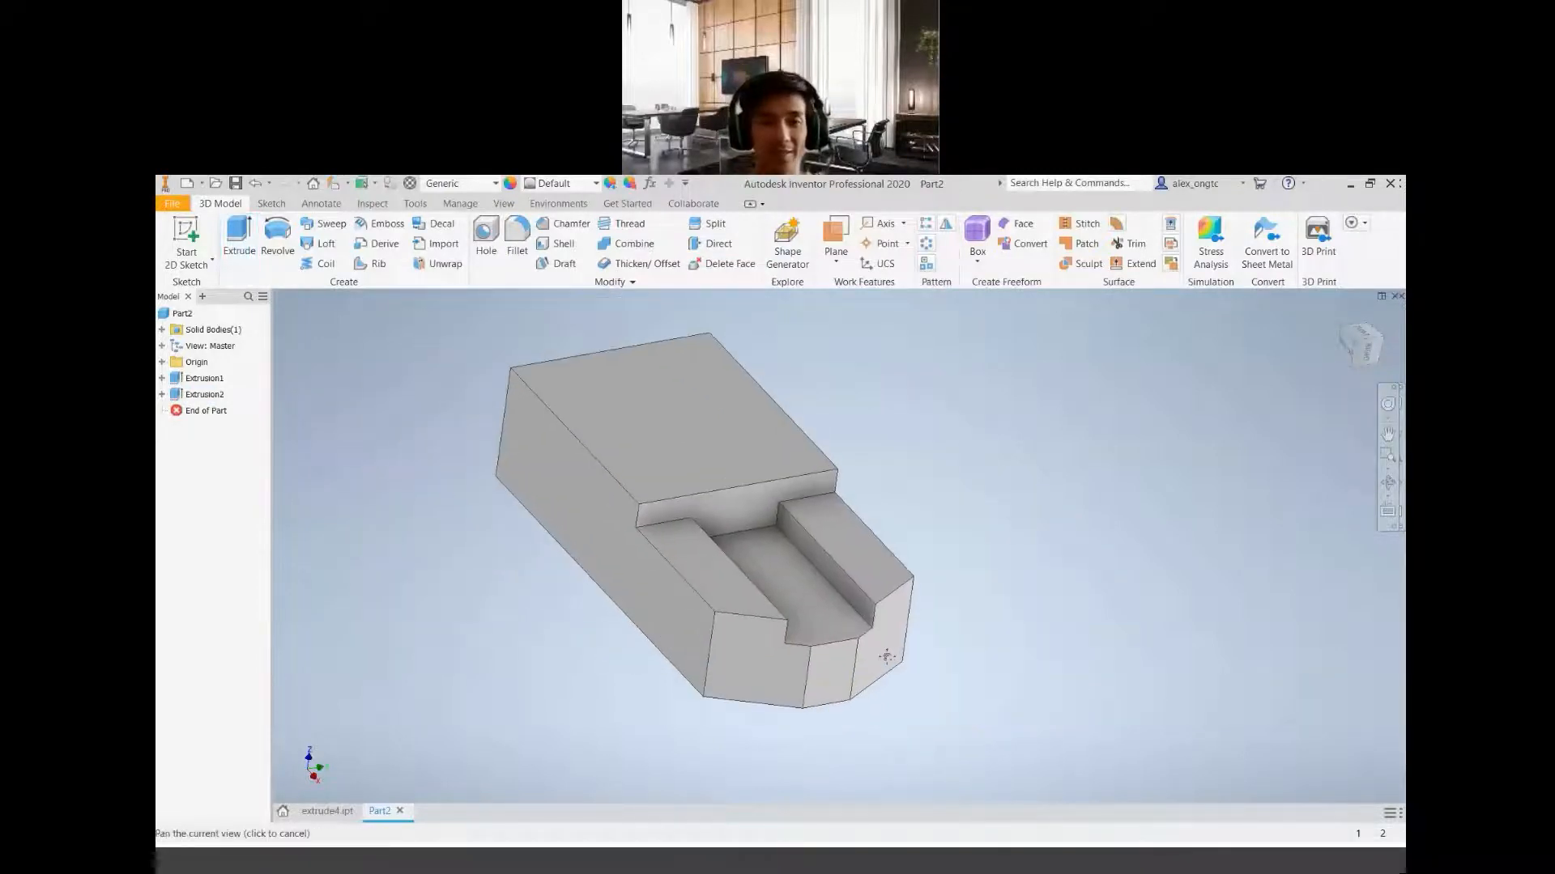
{"action": "left_click", "coordinate": [1355, 345]}
{"action": "scroll", "coordinate": [1066, 738], "scroll_direction": "up", "scroll_amount": 5}
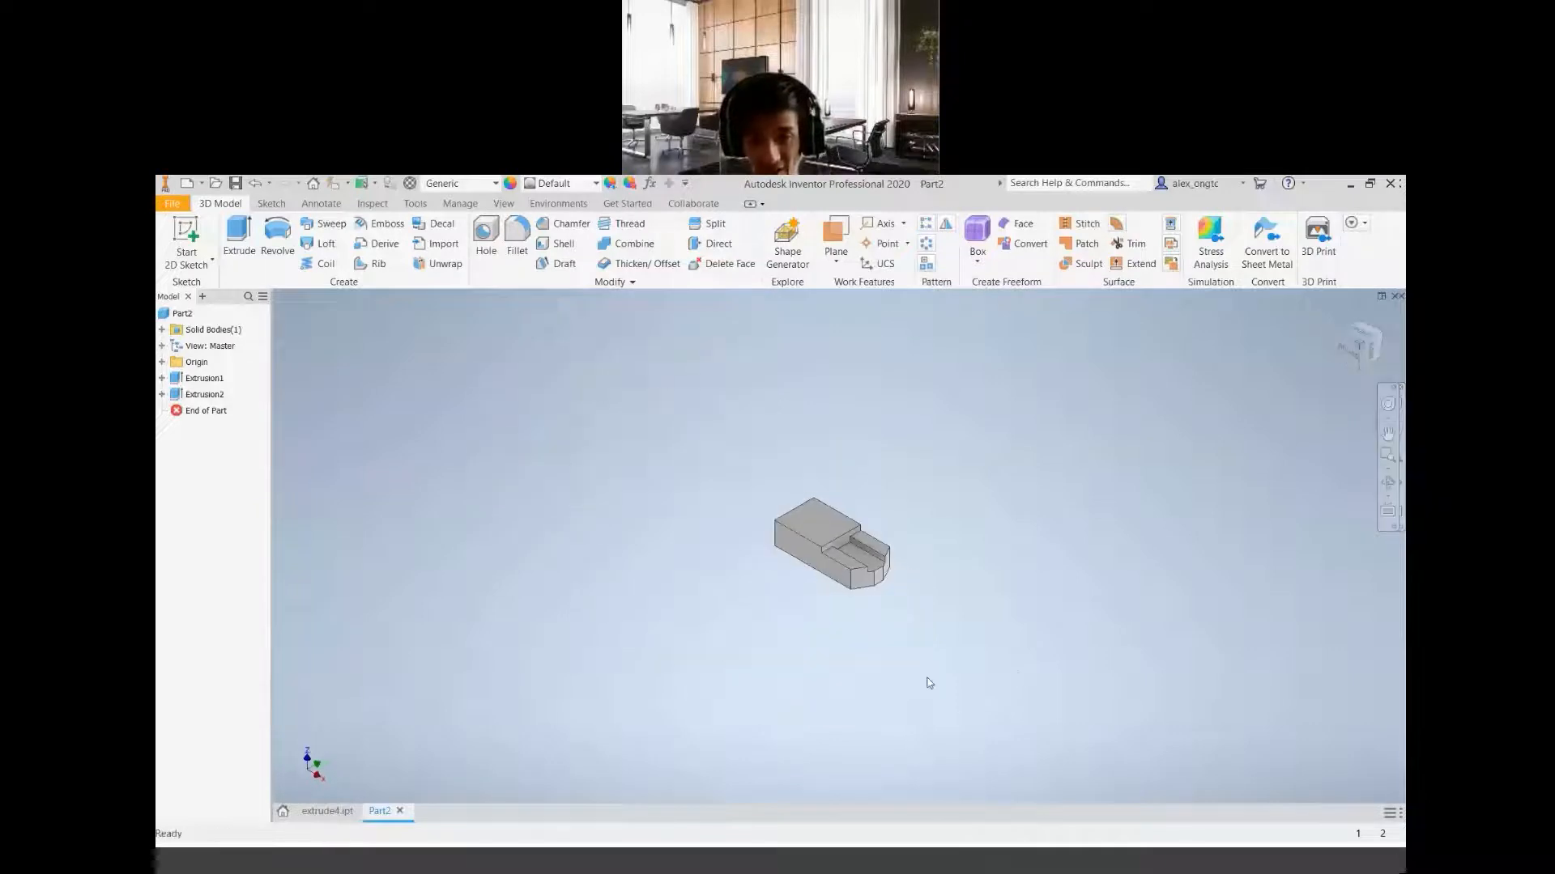
{"action": "scroll", "coordinate": [930, 684], "scroll_direction": "down", "scroll_amount": 5}
{"action": "middle_click_drag", "start_coordinate": [859, 520], "coordinate": [1035, 820]}
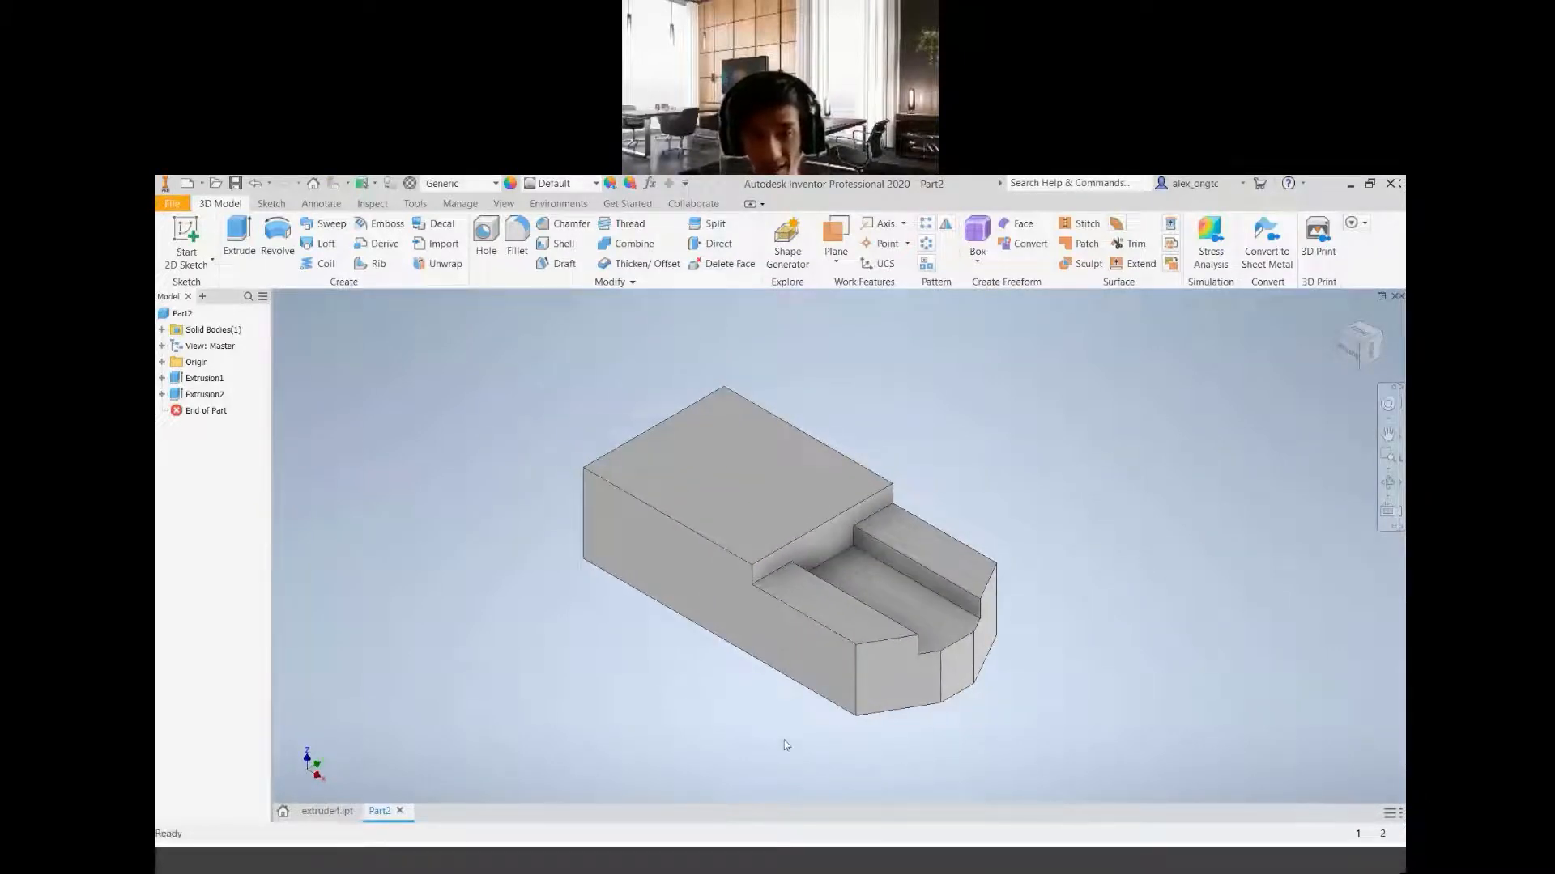
Switch to the project geometry PDF and examine its top, front and isometric views for the remaining arc and circle features
{"action": "left_click", "coordinate": [941, 863]}
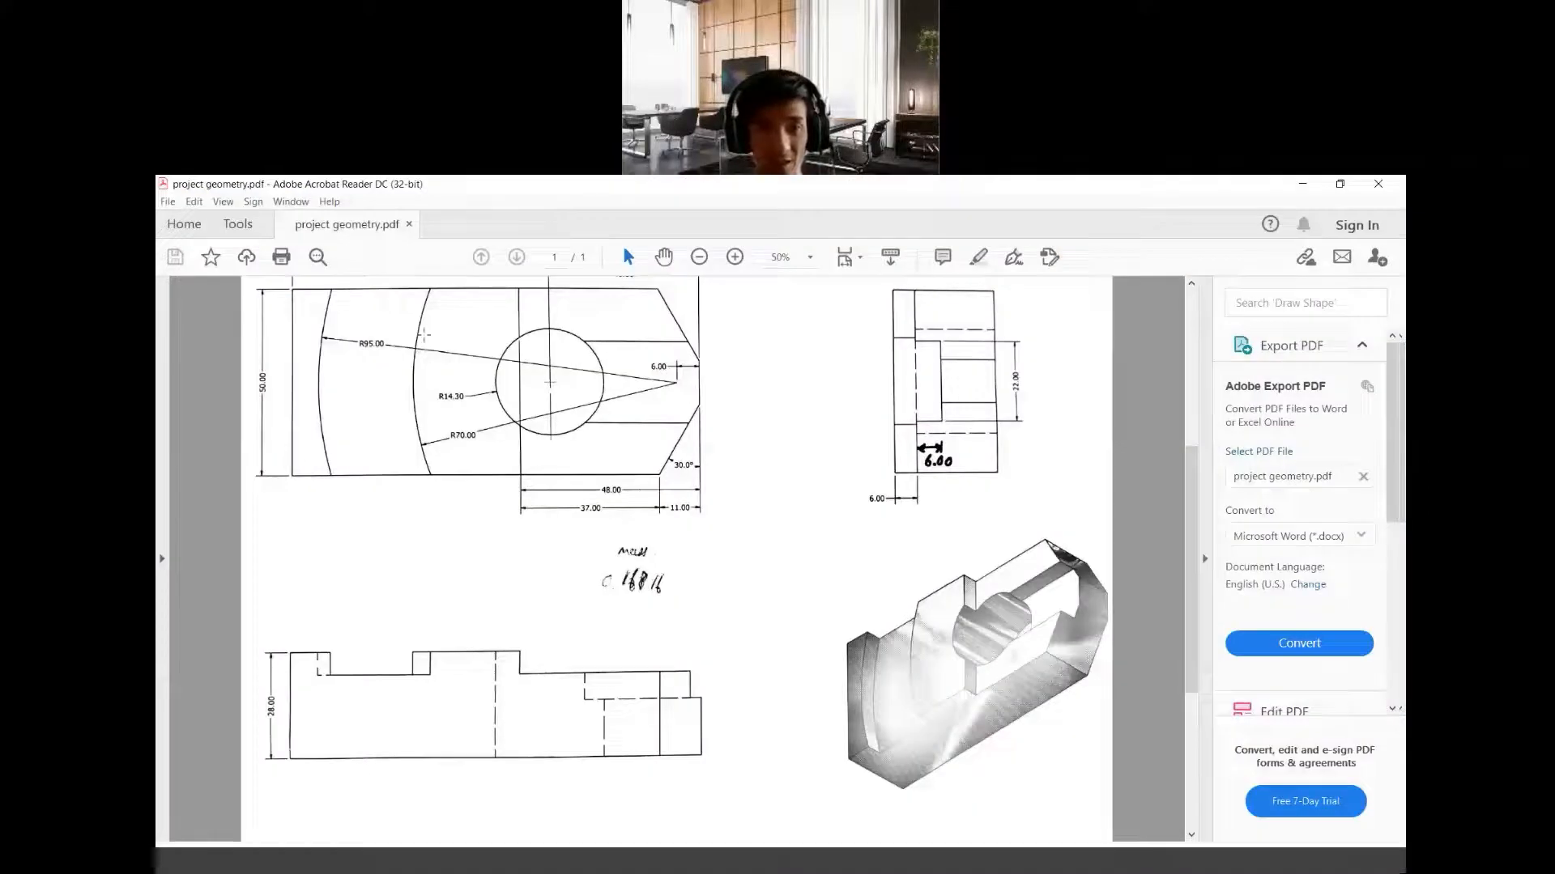
{"action": "scroll", "coordinate": [583, 504], "scroll_direction": "up", "scroll_amount": 3}
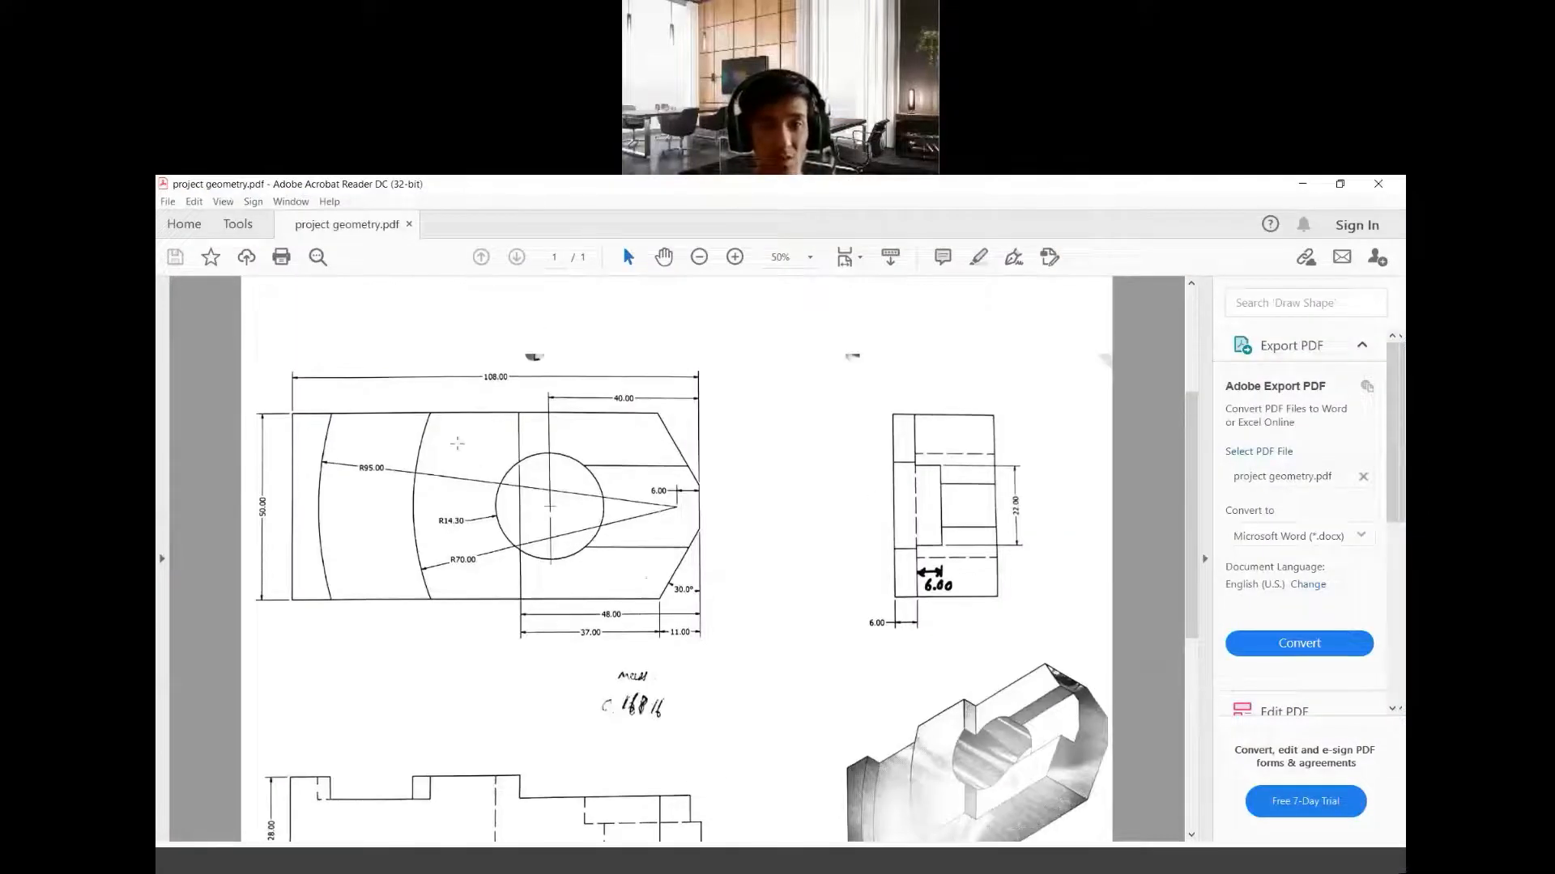
{"action": "scroll", "coordinate": [788, 594], "scroll_direction": "down", "scroll_amount": 2}
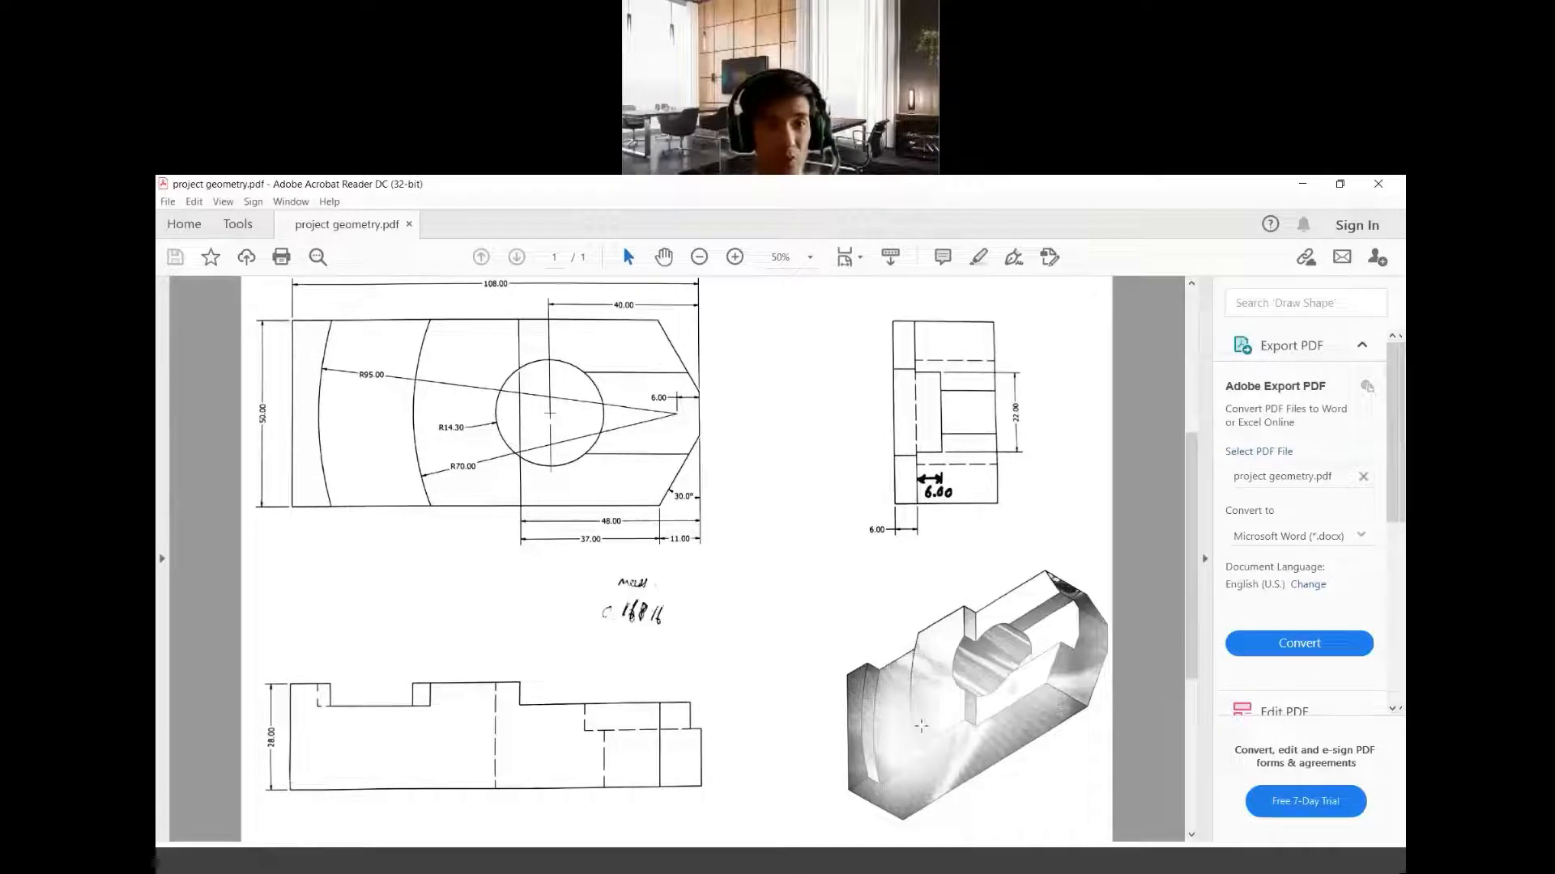
{"action": "left_click_drag", "start_coordinate": [913, 679], "coordinate": [948, 783]}
{"action": "left_click", "coordinate": [875, 659]}
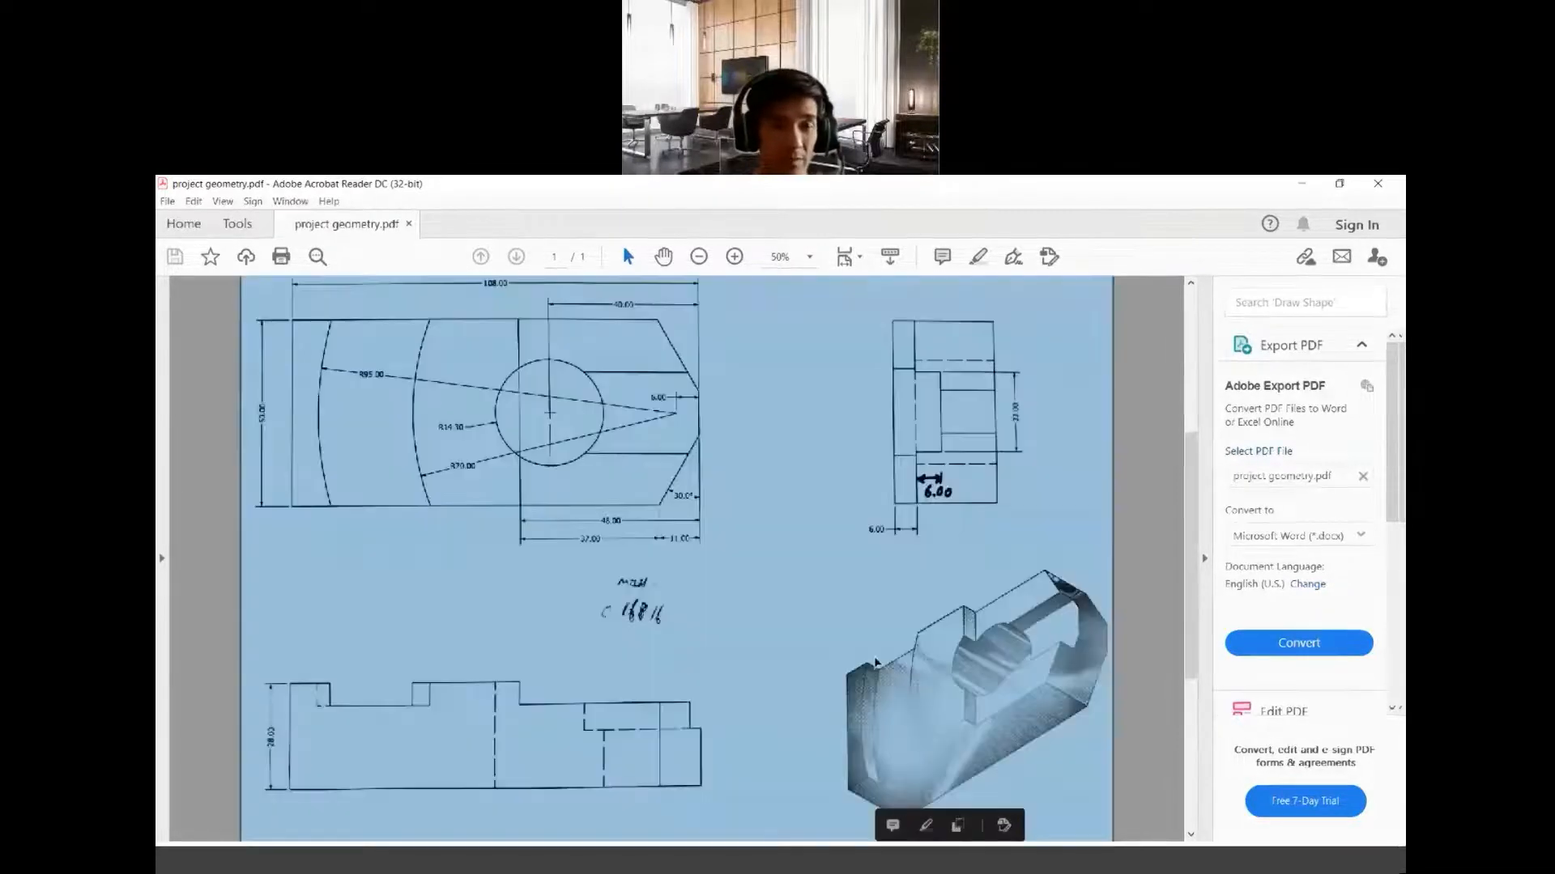
{"action": "left_click", "coordinate": [1139, 690]}
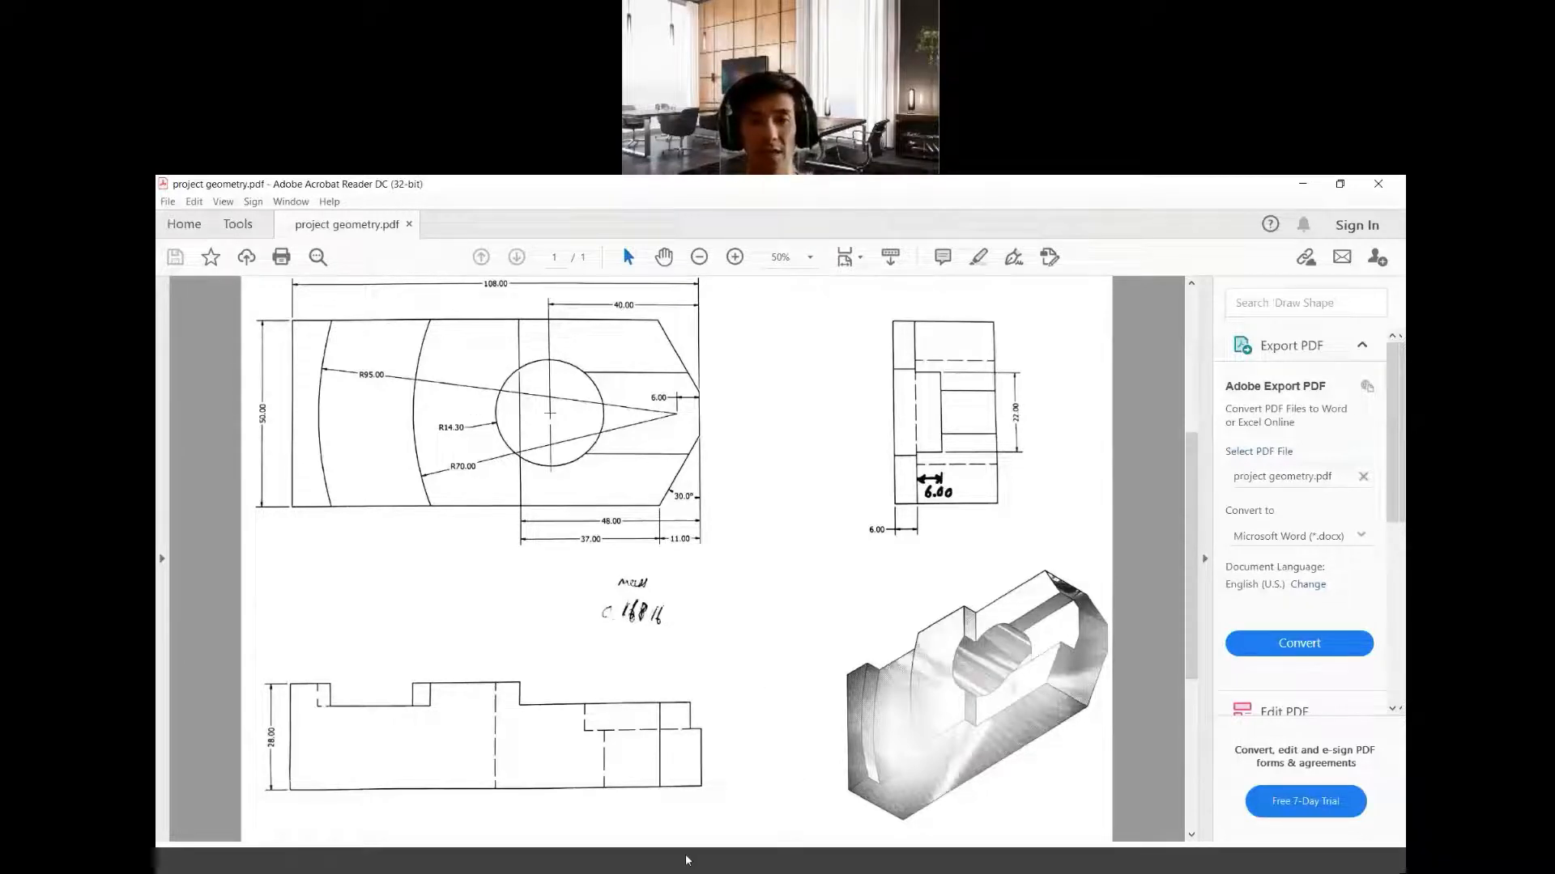
{"action": "left_click", "coordinate": [692, 770]}
Create a 2D sketch on the raised top face of the block, checking the PDF drawing for the right face
{"action": "left_click", "coordinate": [197, 257]}
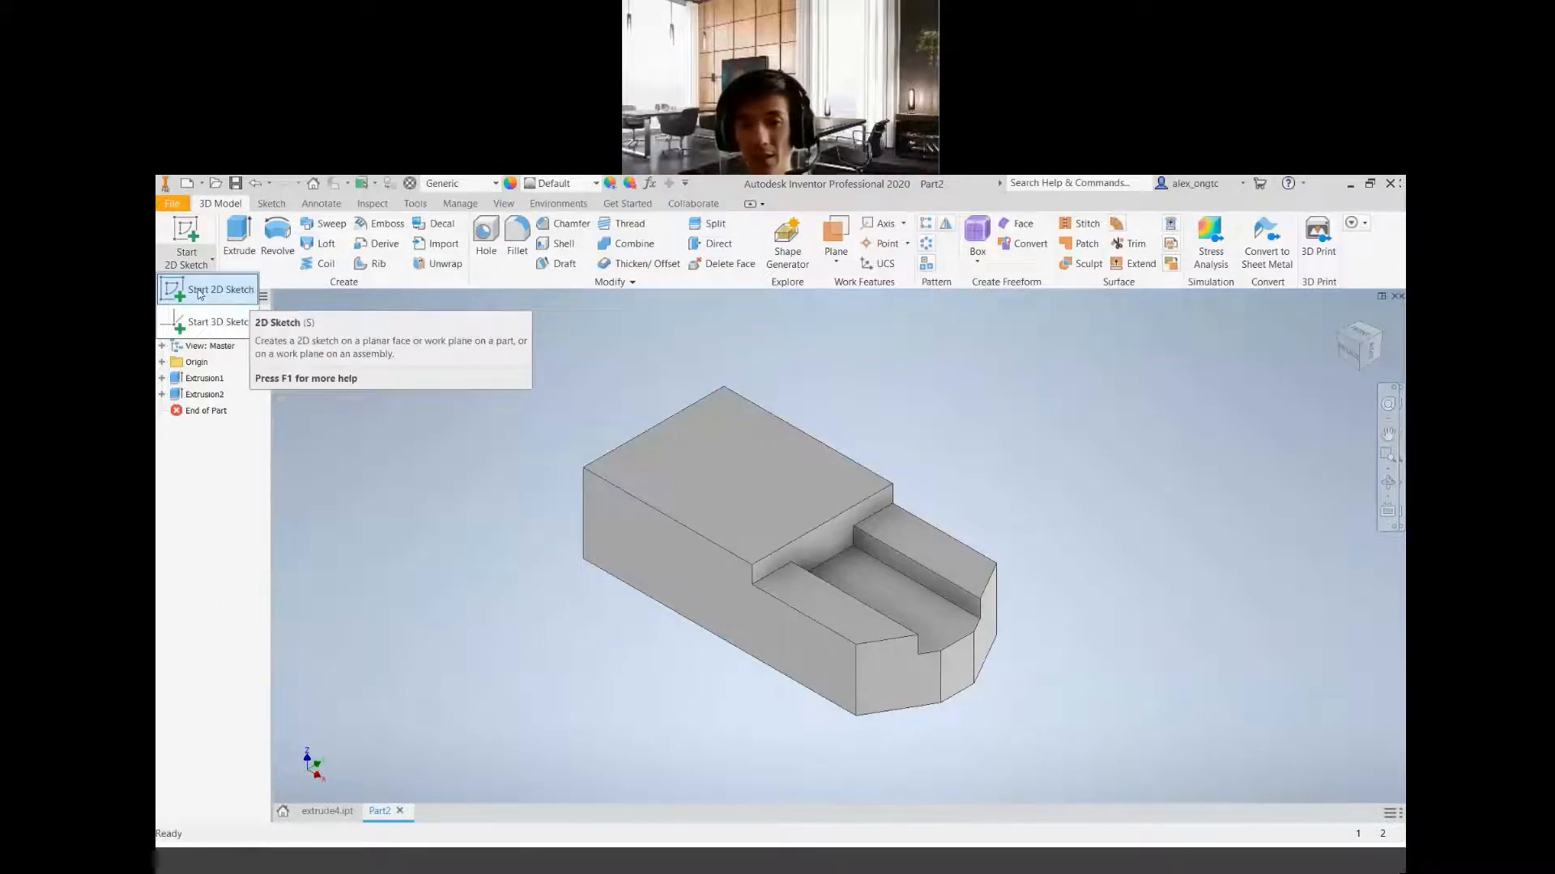
{"action": "left_click", "coordinate": [201, 294]}
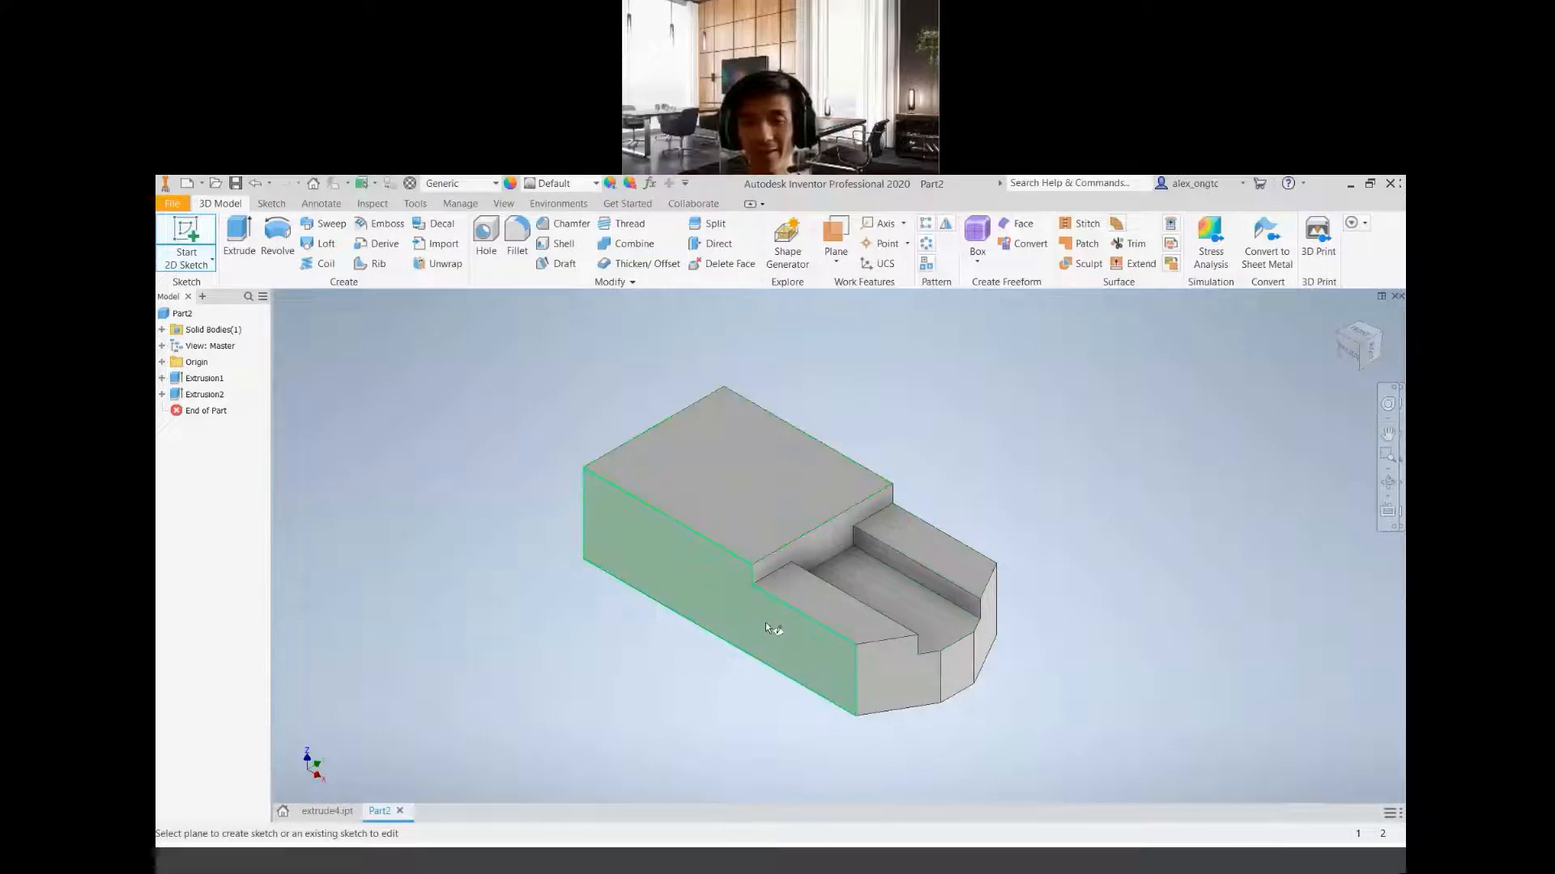
{"action": "mouse_move", "coordinate": [765, 622]}
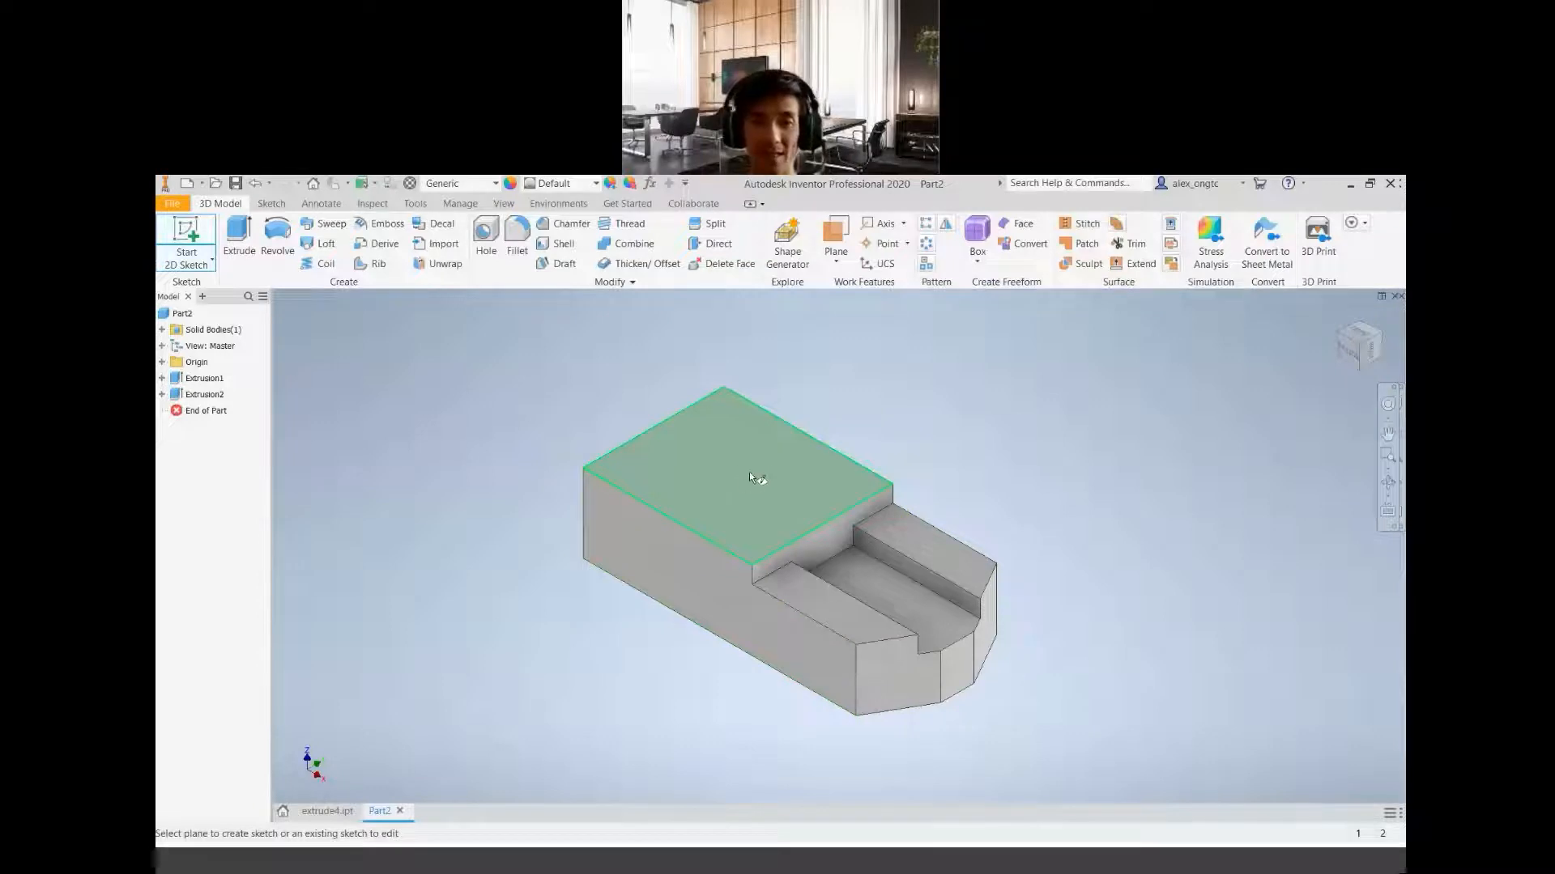
{"action": "left_click", "coordinate": [943, 867]}
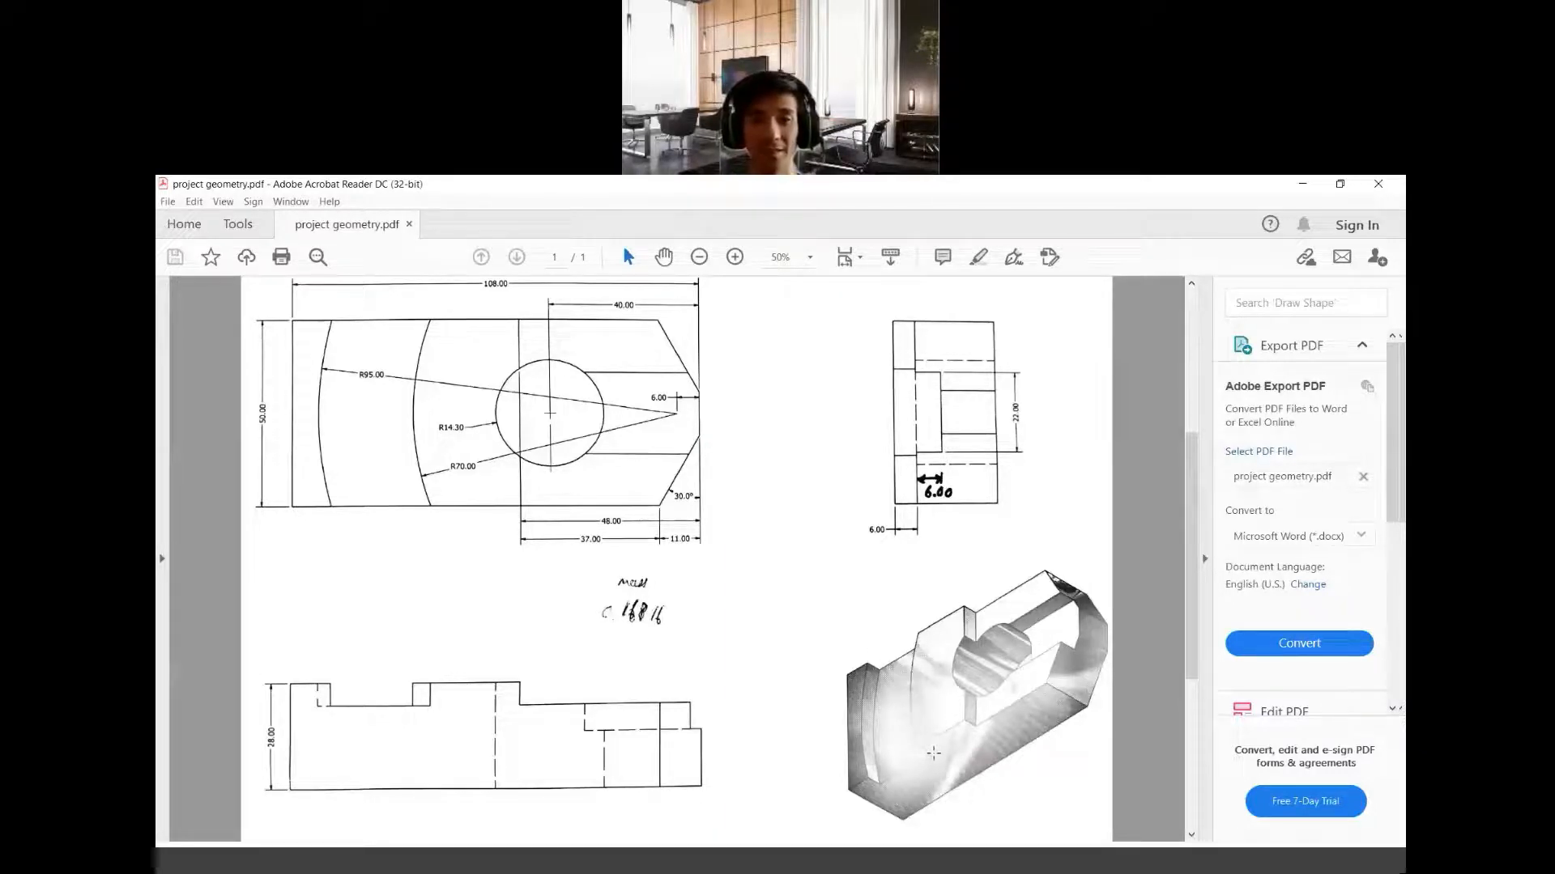
{"action": "left_click", "coordinate": [698, 865]}
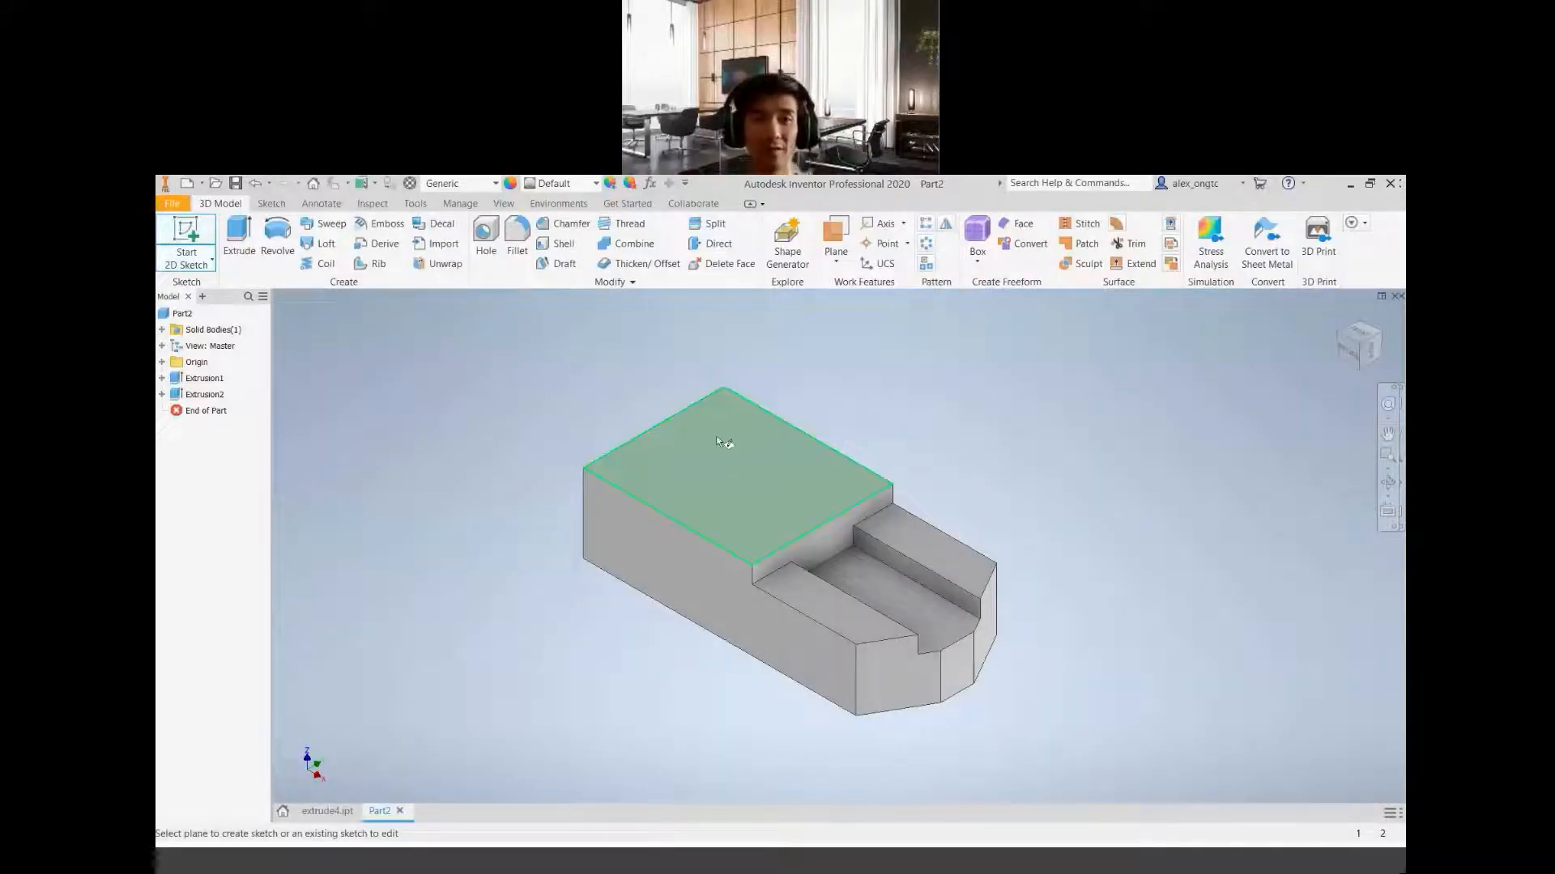
{"action": "left_click", "coordinate": [738, 473]}
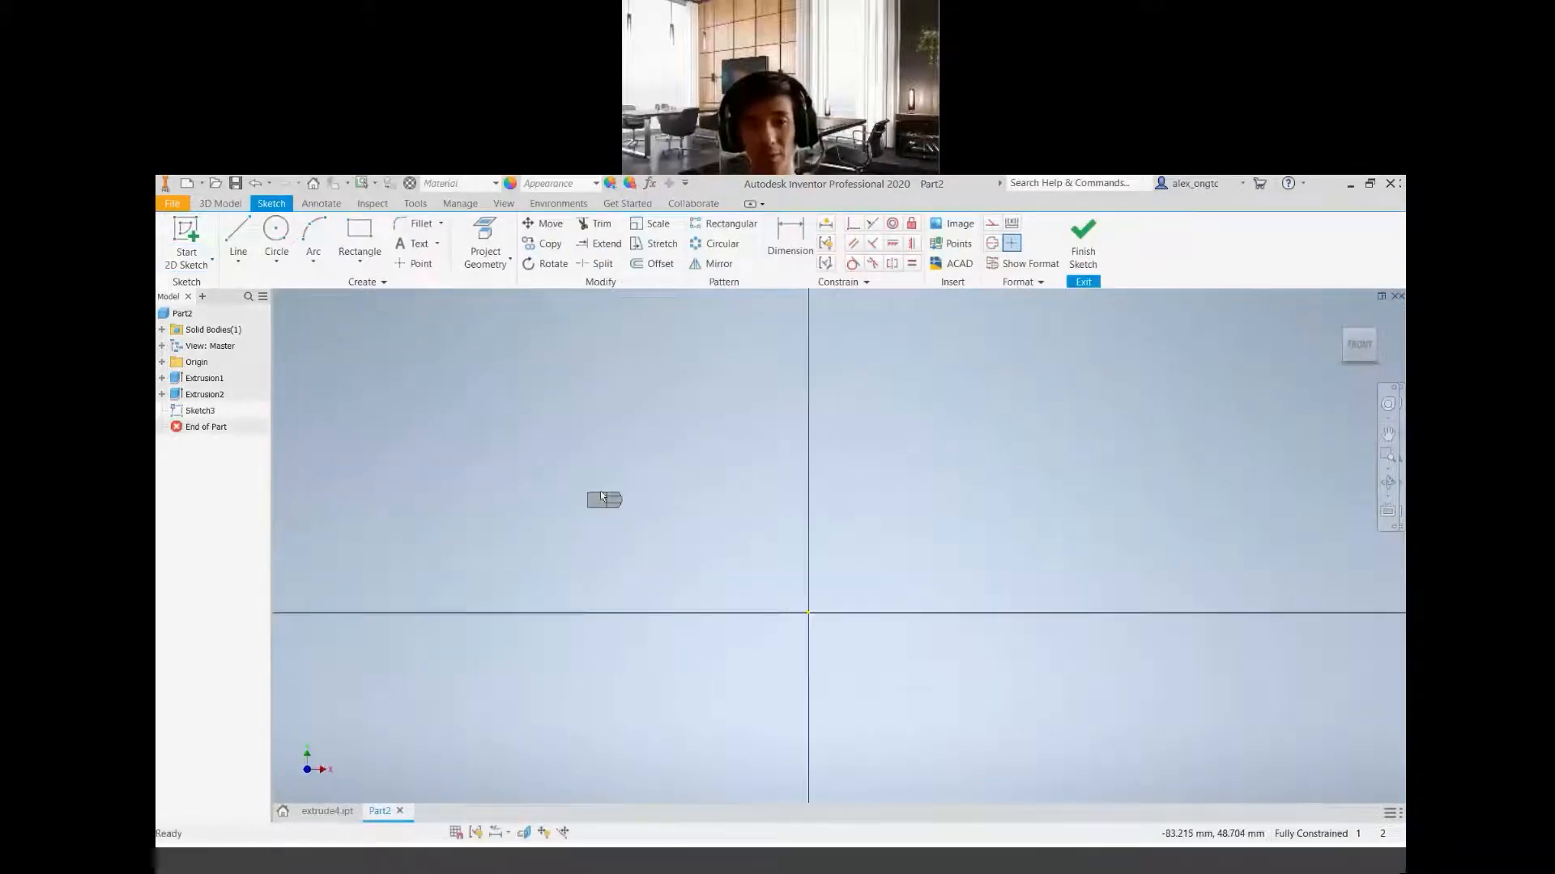
Sketch a circle about 120 mm in diameter, centred in the slot near the block's tapered end
{"action": "scroll", "coordinate": [601, 496], "scroll_direction": "up", "scroll_amount": 10}
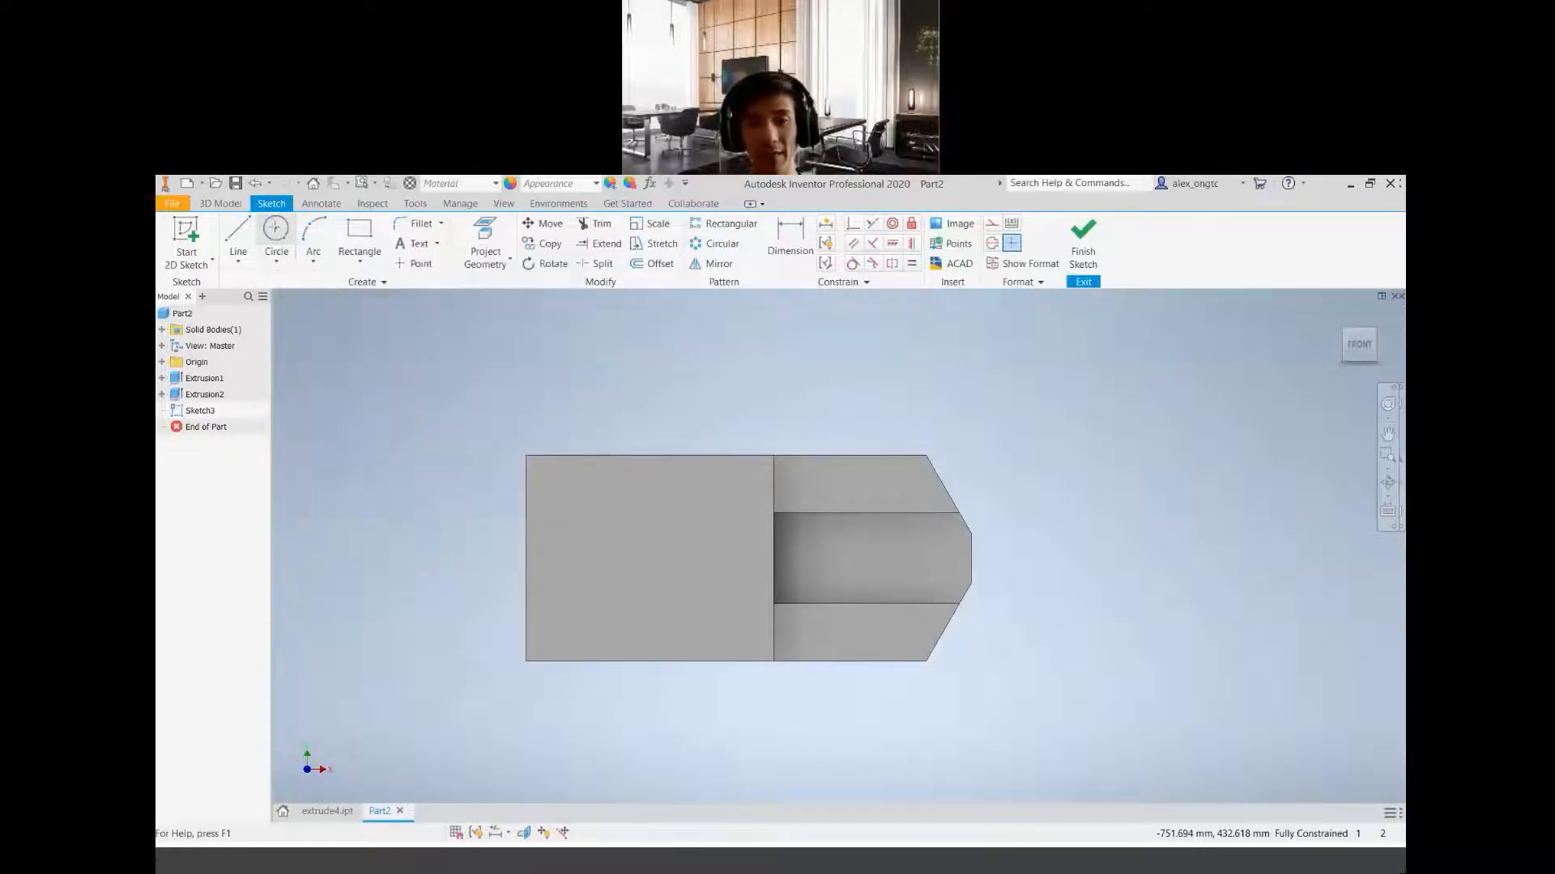
{"action": "left_click", "coordinate": [276, 233]}
{"action": "scroll", "coordinate": [829, 539], "scroll_direction": "down", "scroll_amount": 3}
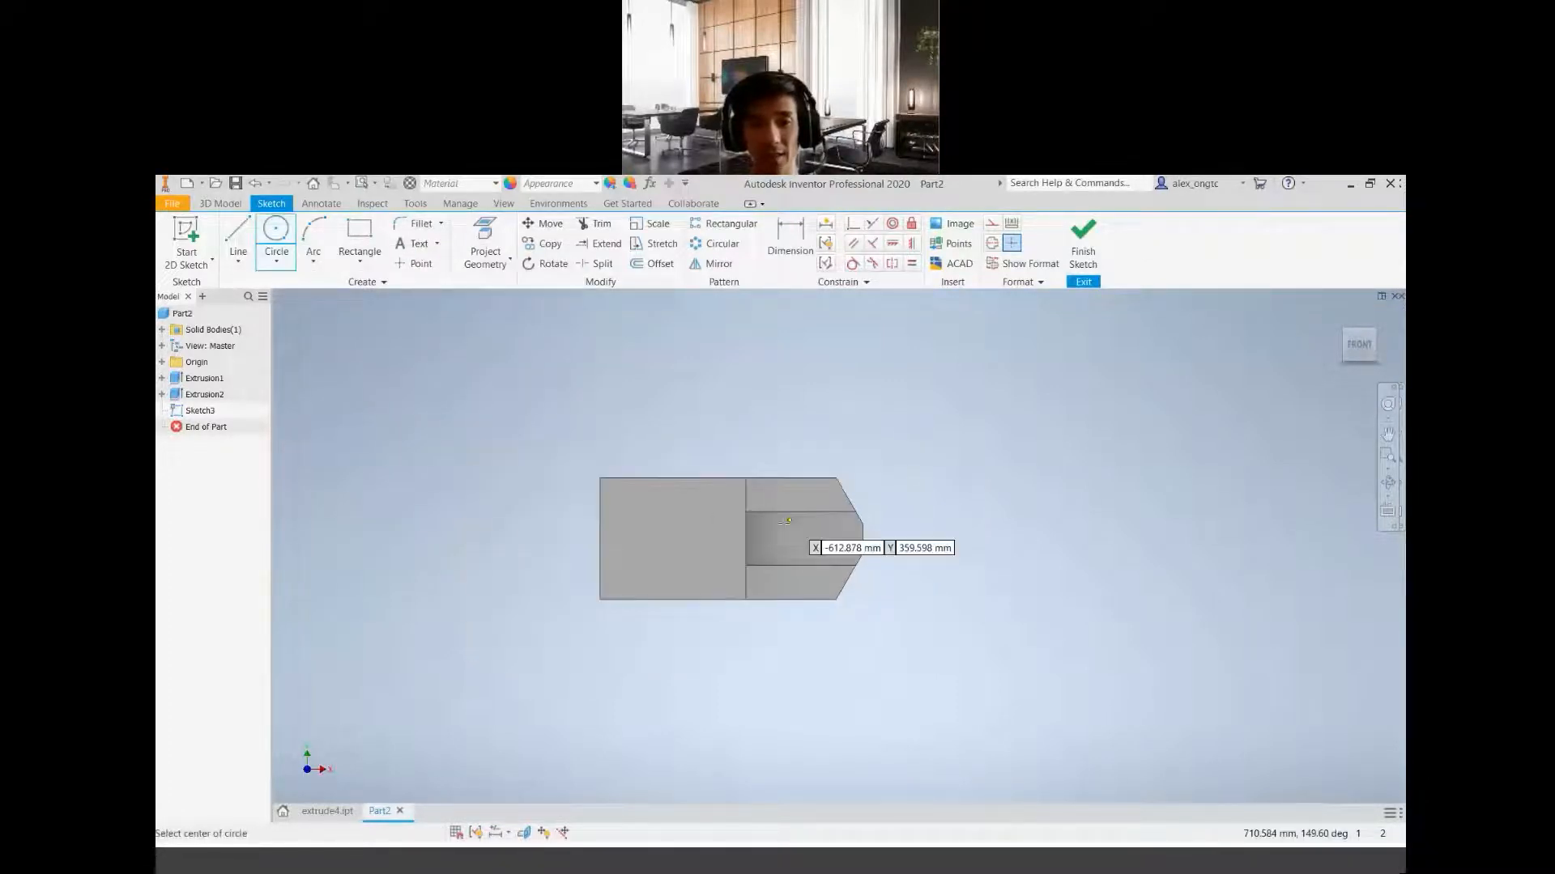
{"action": "scroll", "coordinate": [829, 539], "scroll_direction": "up", "scroll_amount": 4}
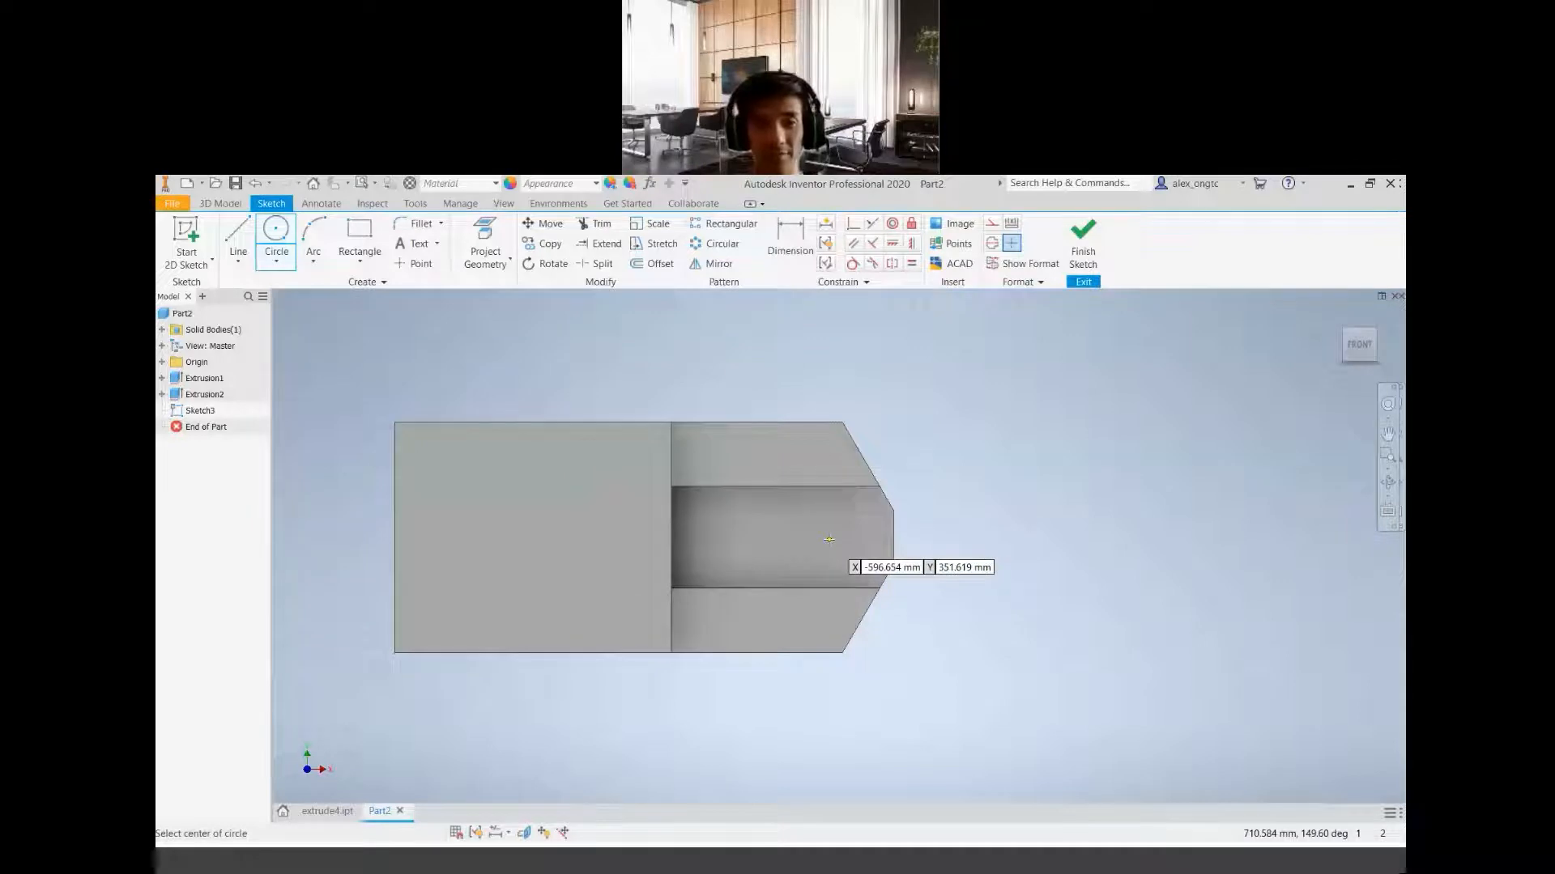
{"action": "left_click", "coordinate": [842, 528]}
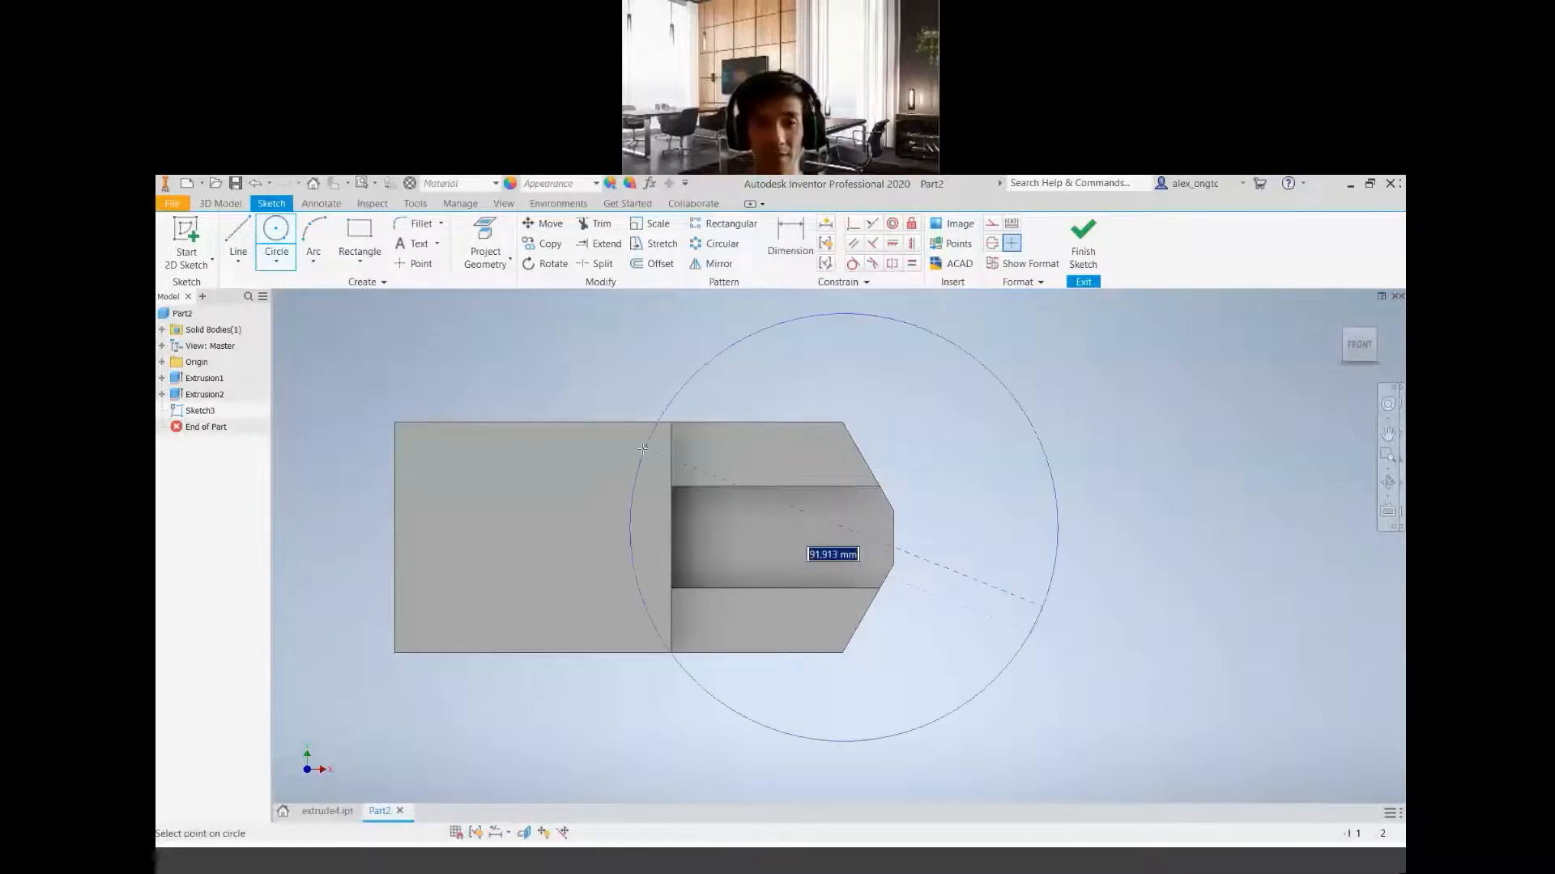
{"action": "left_click", "coordinate": [568, 478]}
Sketch a larger circle about 168 mm in diameter around the first one, with its centre slightly offset from the first circle's centre
{"action": "scroll", "coordinate": [880, 647], "scroll_direction": "down", "scroll_amount": 2}
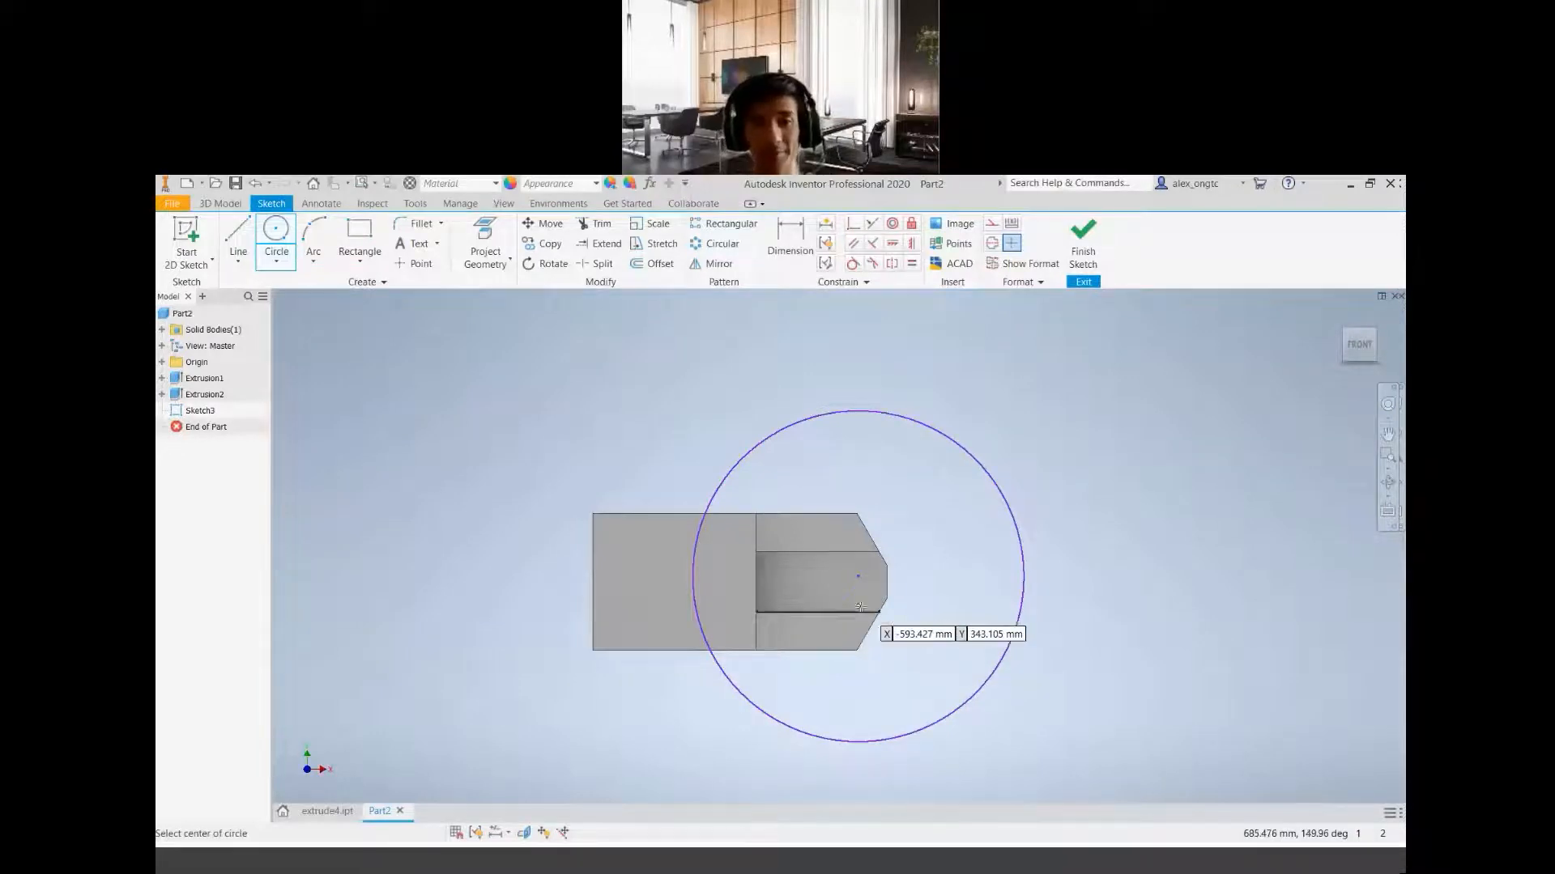
{"action": "scroll", "coordinate": [860, 606], "scroll_direction": "up", "scroll_amount": 2}
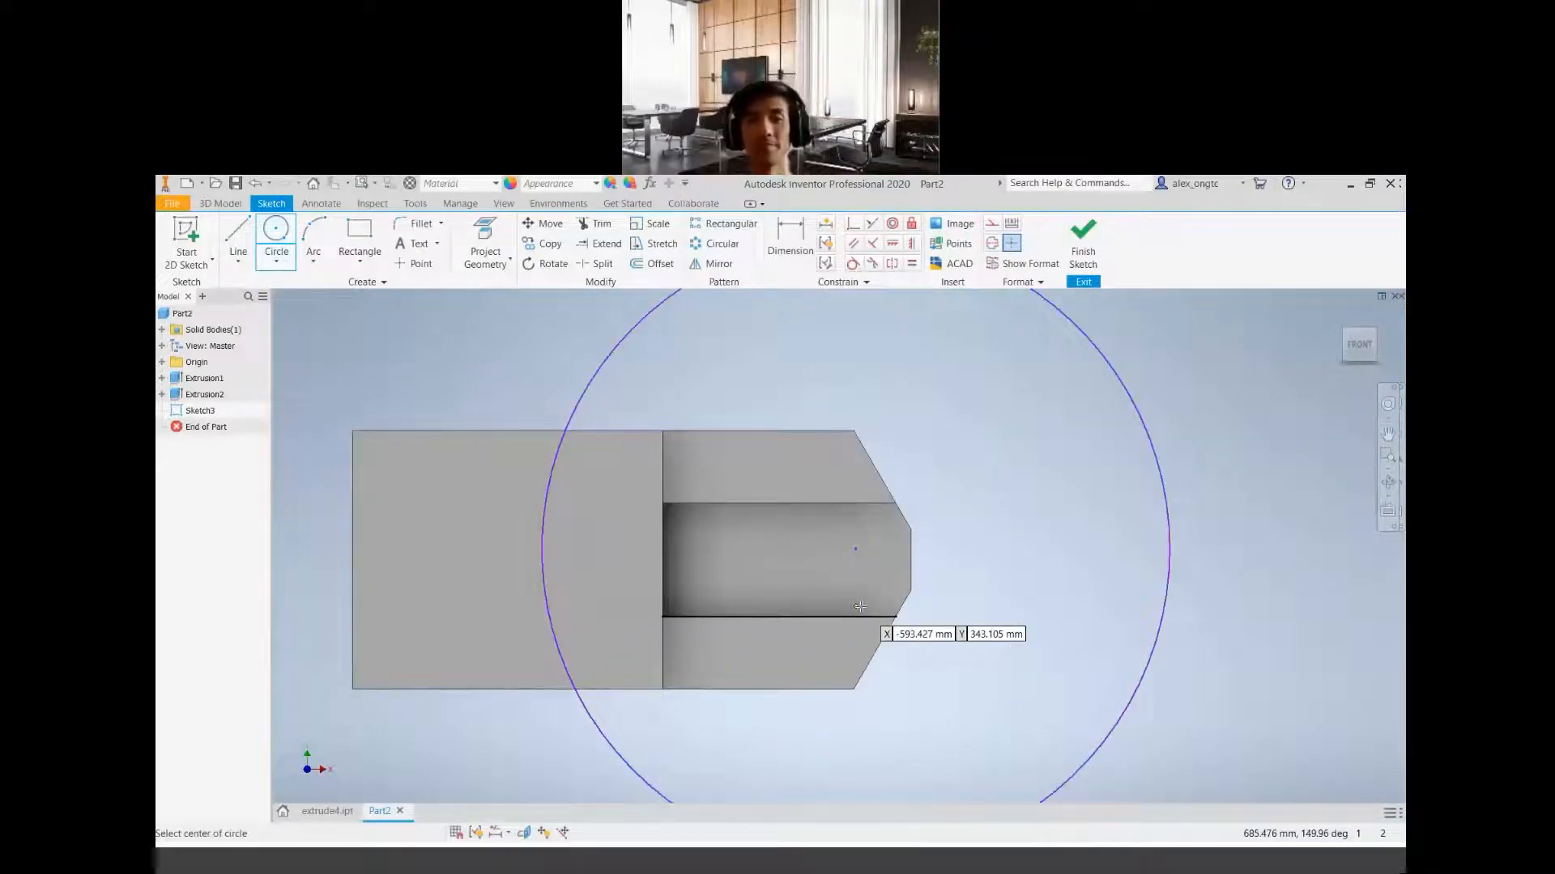
{"action": "left_click", "coordinate": [853, 551]}
{"action": "scroll", "coordinate": [558, 441], "scroll_direction": "down", "scroll_amount": 5}
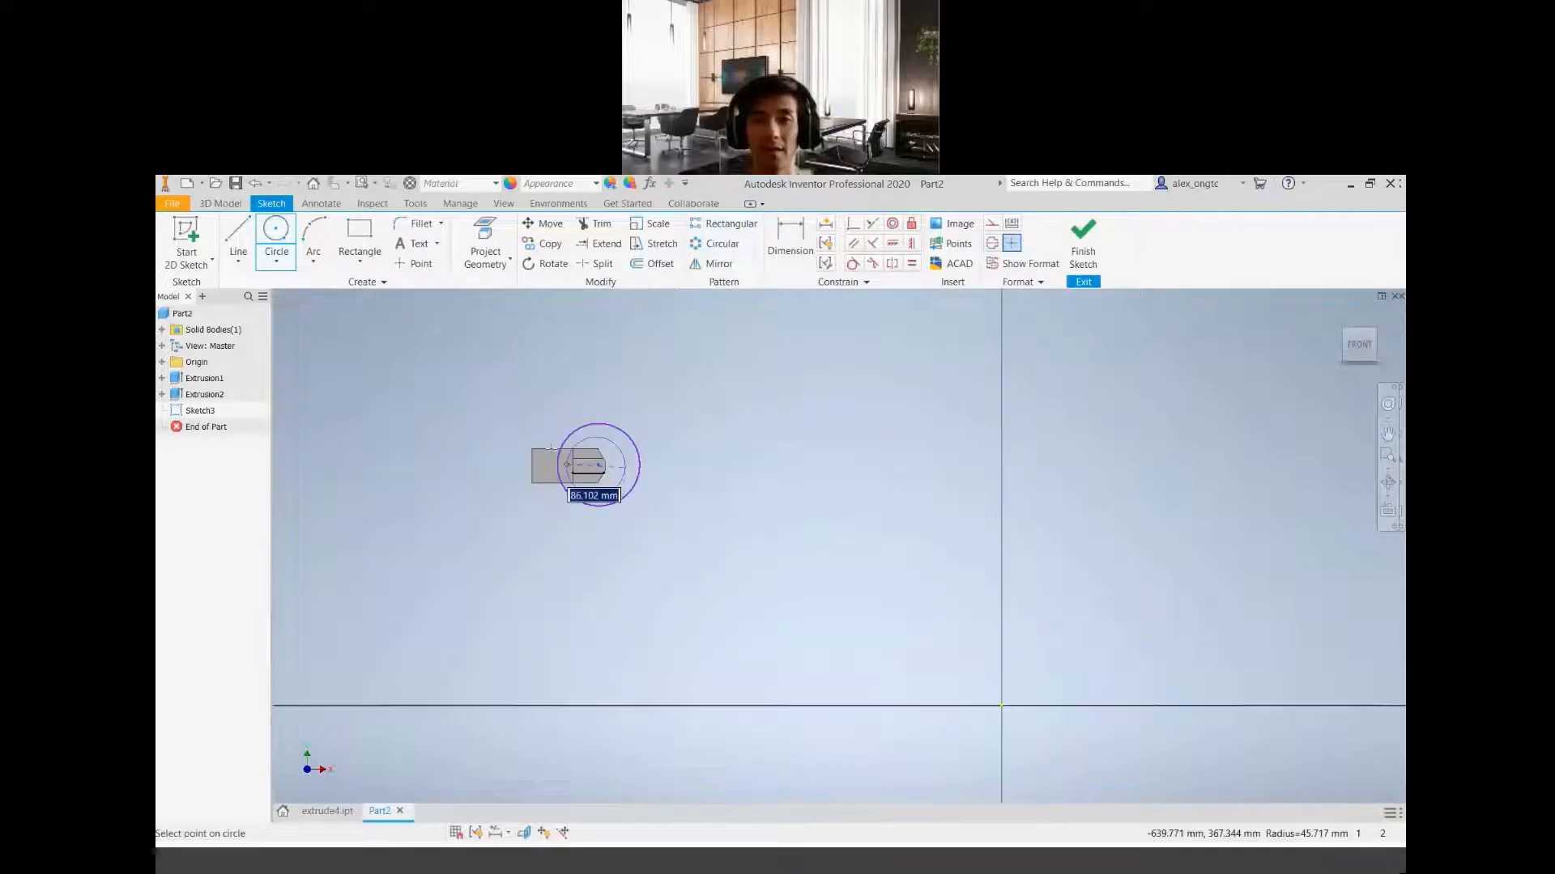
{"action": "scroll", "coordinate": [555, 438], "scroll_direction": "up", "scroll_amount": 1}
{"action": "scroll", "coordinate": [553, 433], "scroll_direction": "down", "scroll_amount": 1}
{"action": "scroll", "coordinate": [553, 433], "scroll_direction": "down", "scroll_amount": 1}
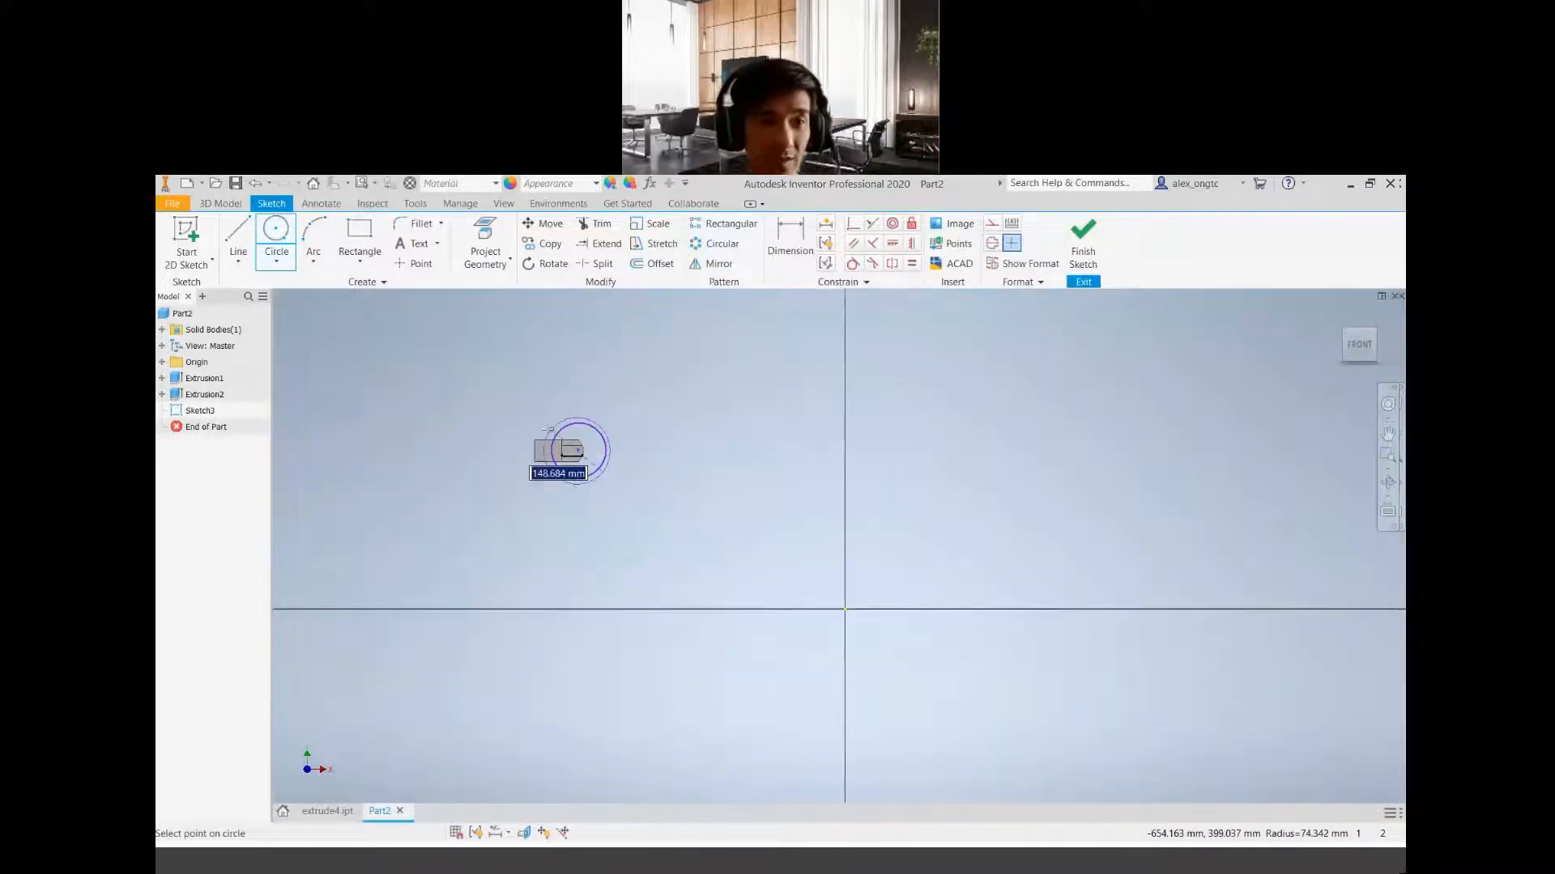
{"action": "scroll", "coordinate": [549, 421], "scroll_direction": "up", "scroll_amount": 6}
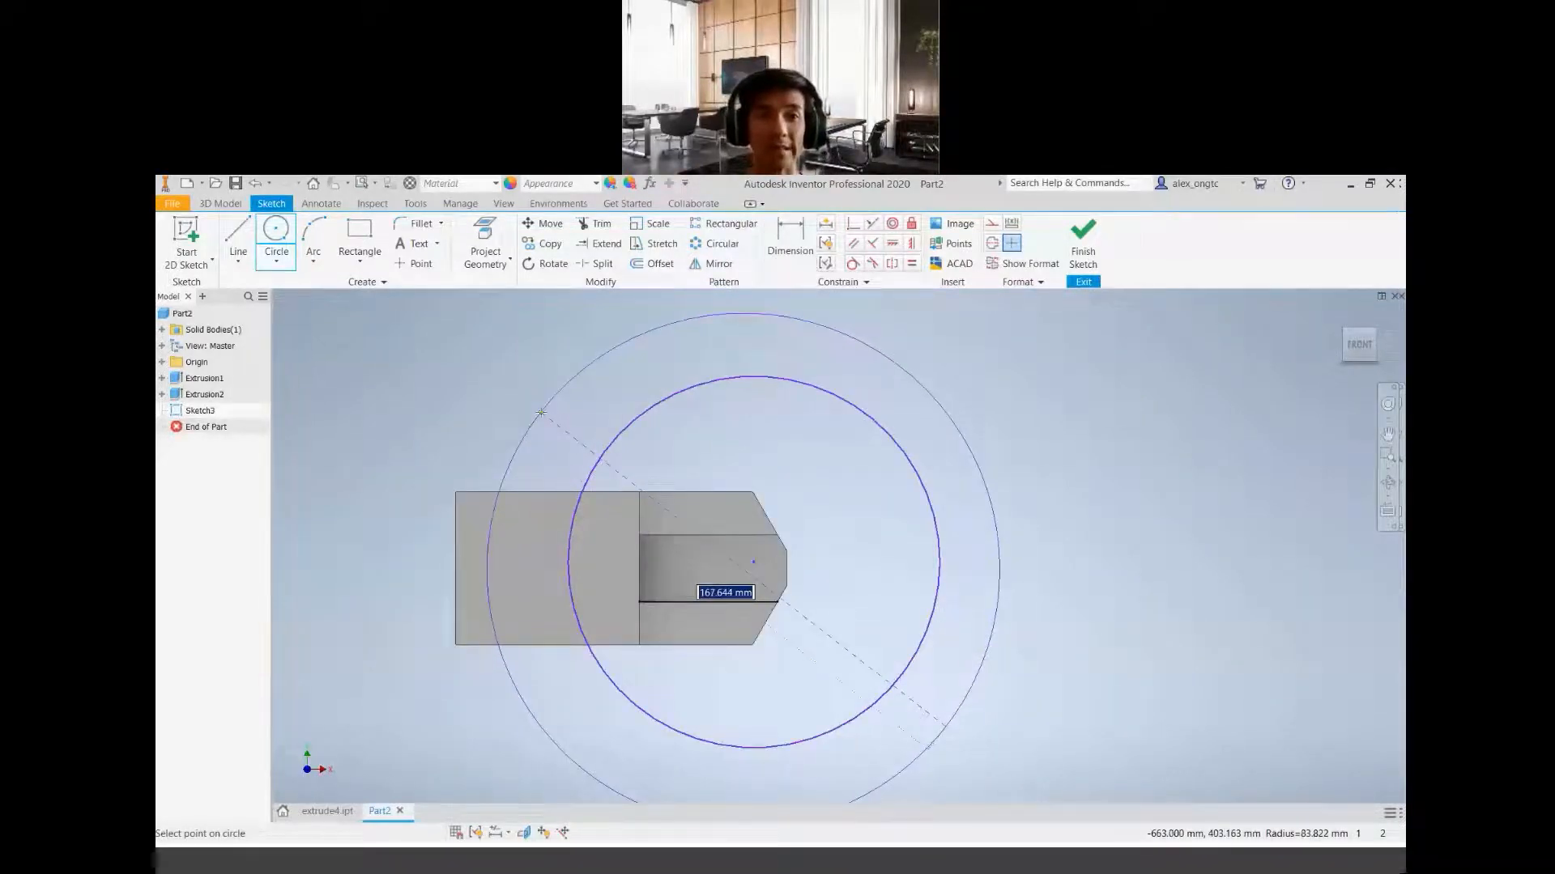
{"action": "left_click", "coordinate": [541, 413]}
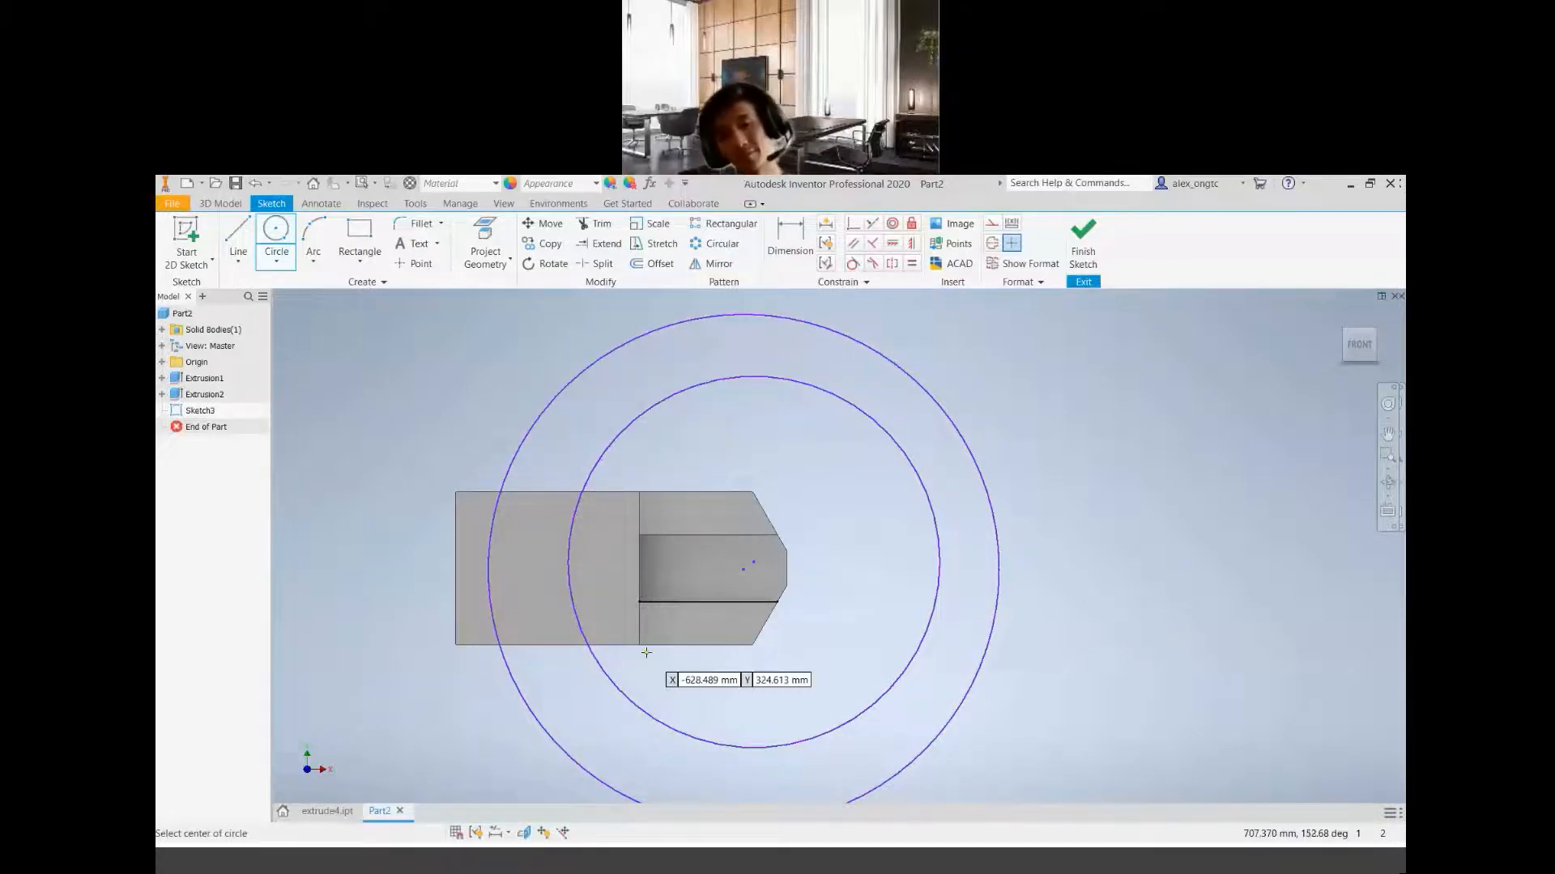
Examine the two sketched circles against the block up close and from an oblique viewing angle
{"action": "scroll", "coordinate": [885, 645], "scroll_direction": "up", "scroll_amount": 3}
{"action": "scroll", "coordinate": [770, 635], "scroll_direction": "down", "scroll_amount": 1}
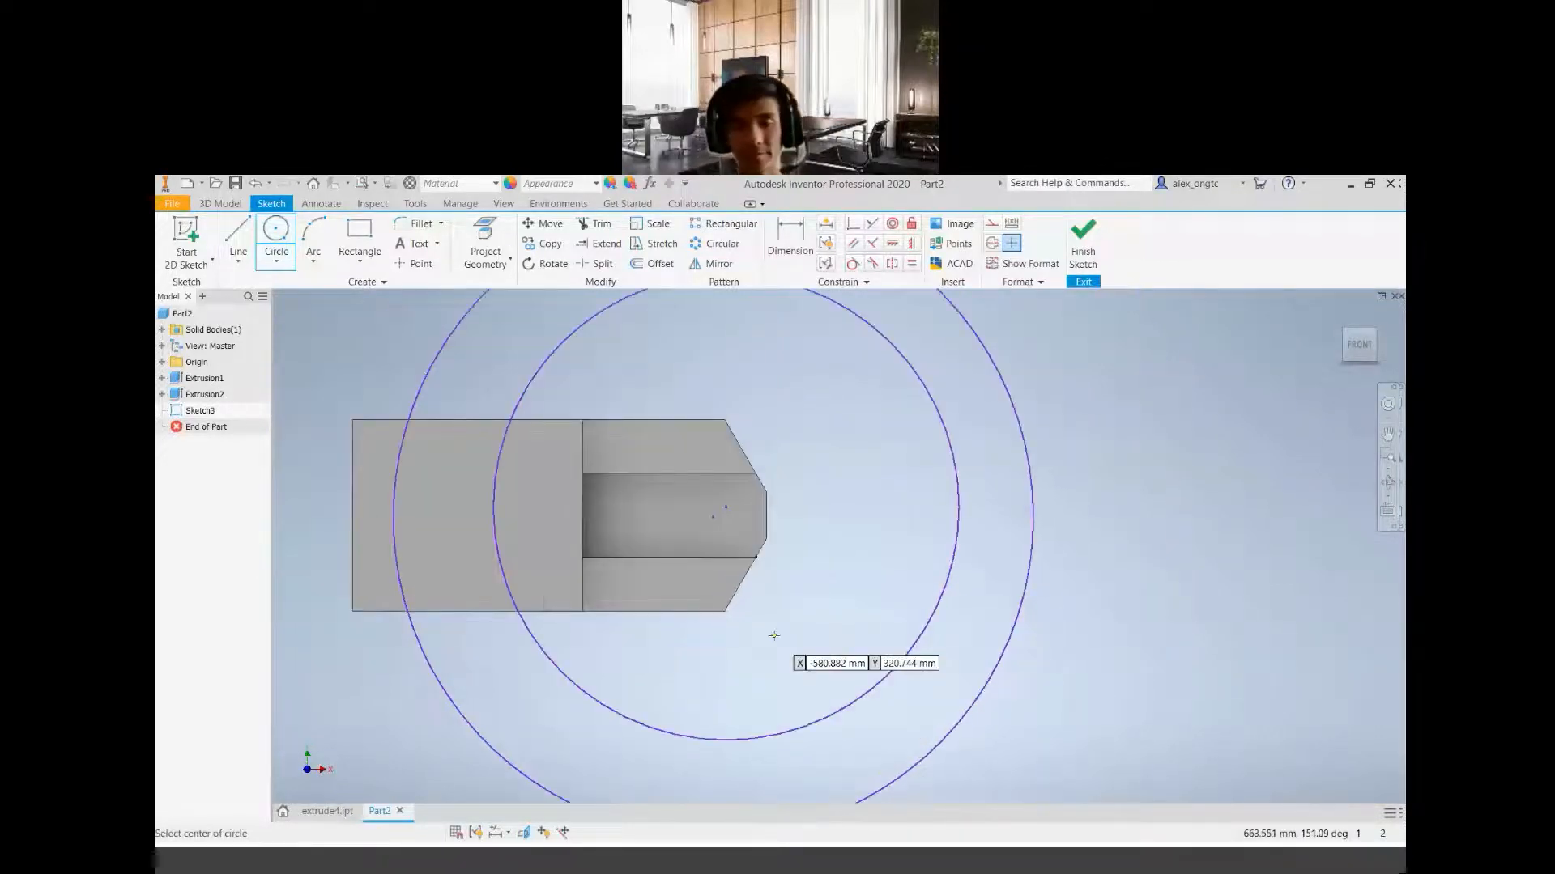
{"action": "scroll", "coordinate": [778, 632], "scroll_direction": "down", "scroll_amount": 2}
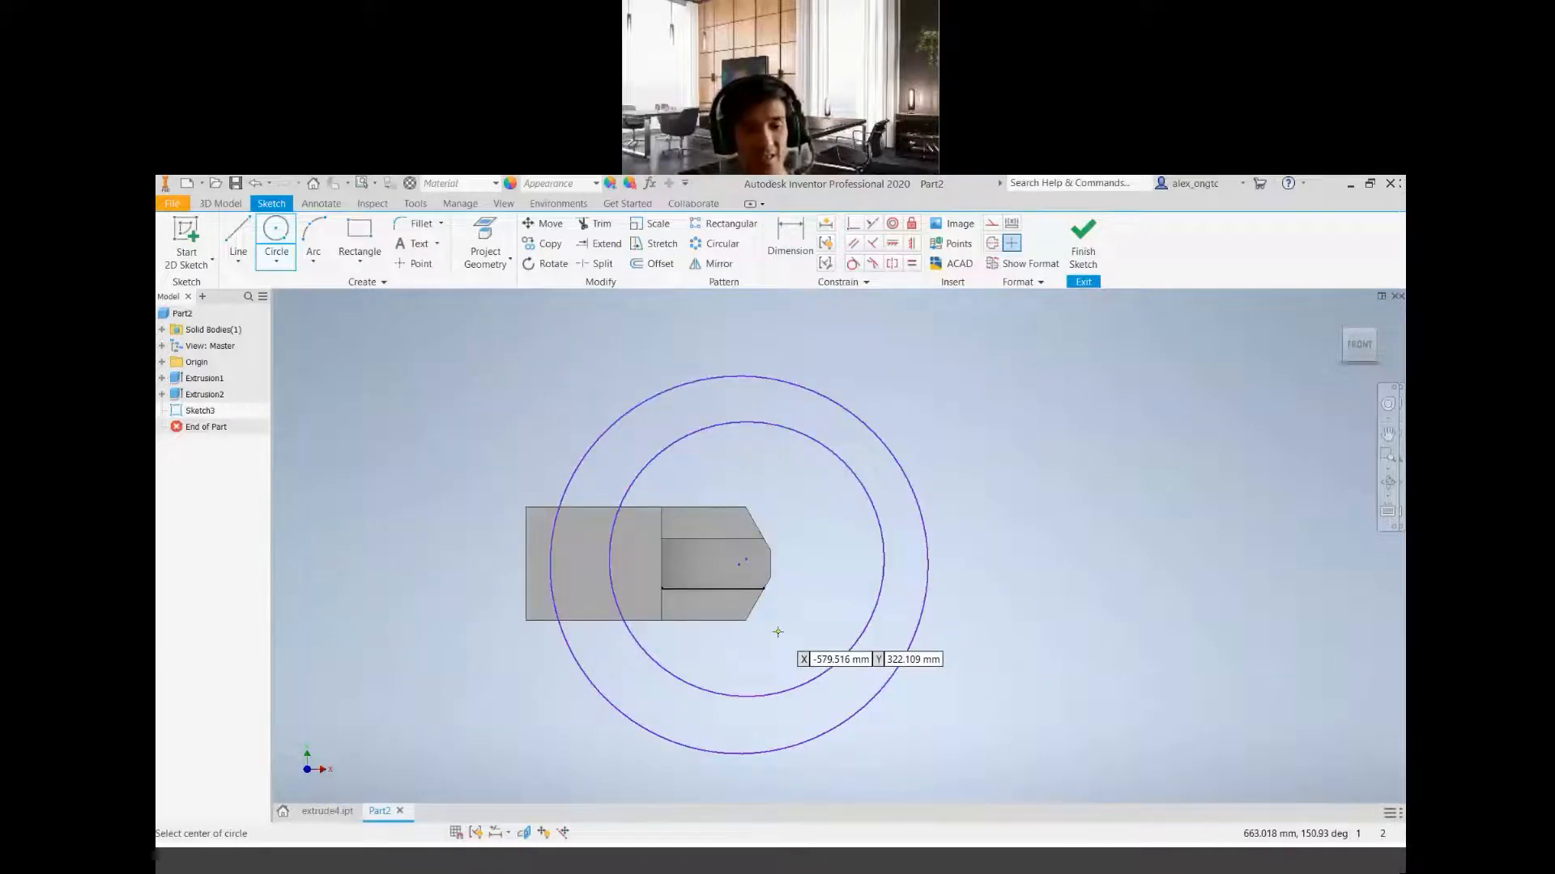
{"action": "left_click", "coordinate": [277, 261]}
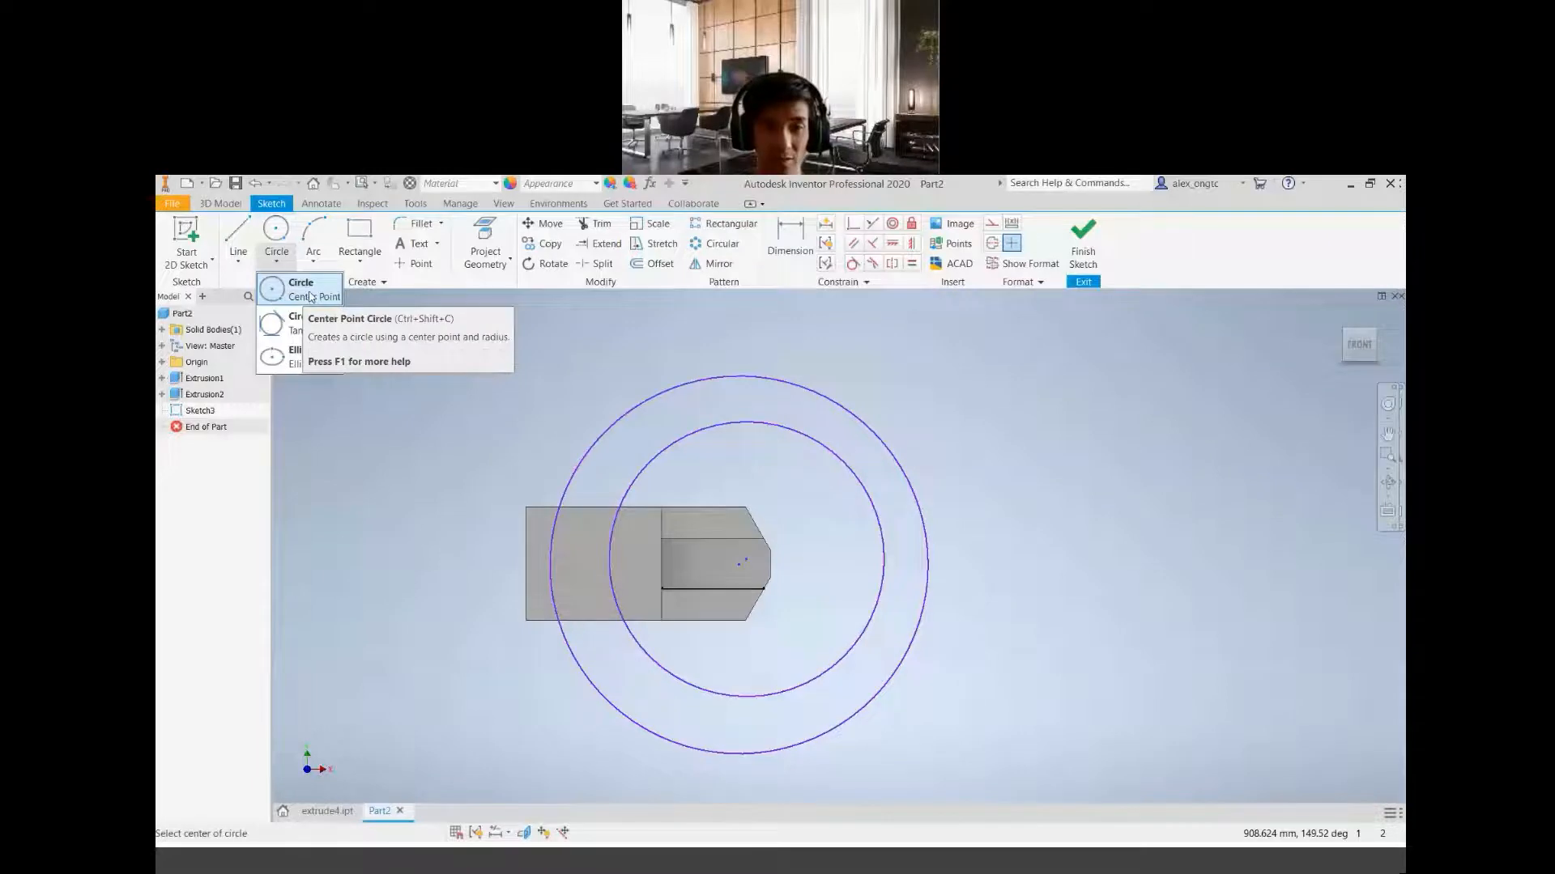
{"action": "left_click", "coordinate": [331, 300]}
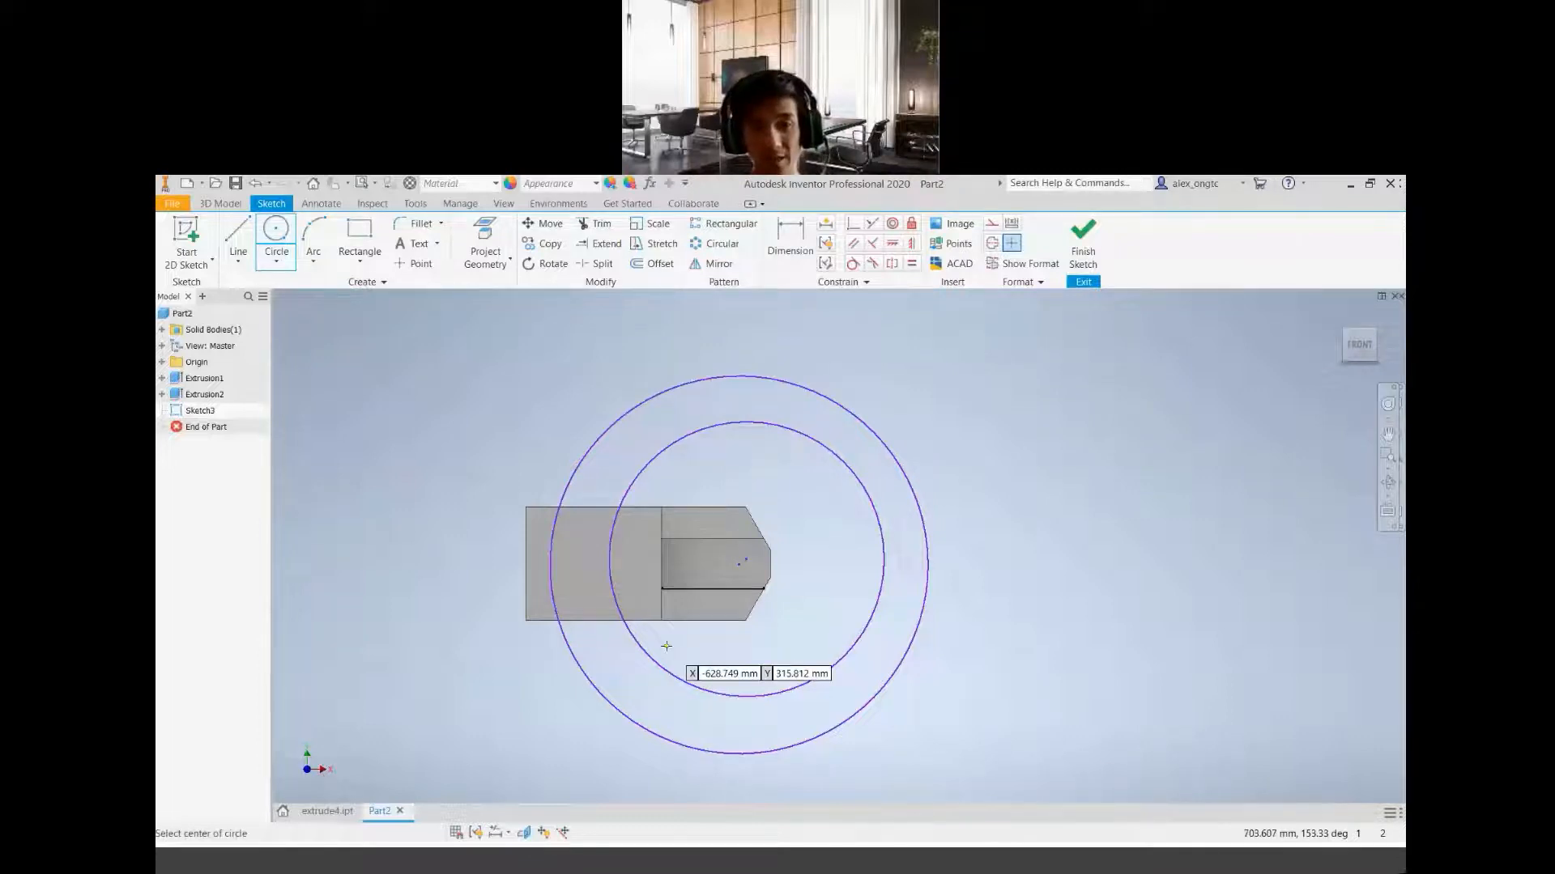
{"action": "mouse_move", "coordinate": [761, 615]}
{"action": "middle_mouse_down", "text": "shift"}
{"action": "mouse_move", "coordinate": [701, 495]}
{"action": "mouse_move", "coordinate": [719, 559]}
{"action": "middle_mouse_up", "text": "shift"}
{"action": "scroll", "coordinate": [631, 551], "scroll_direction": "down", "scroll_amount": 5}
{"action": "scroll", "coordinate": [618, 559], "scroll_direction": "up", "scroll_amount": 4}
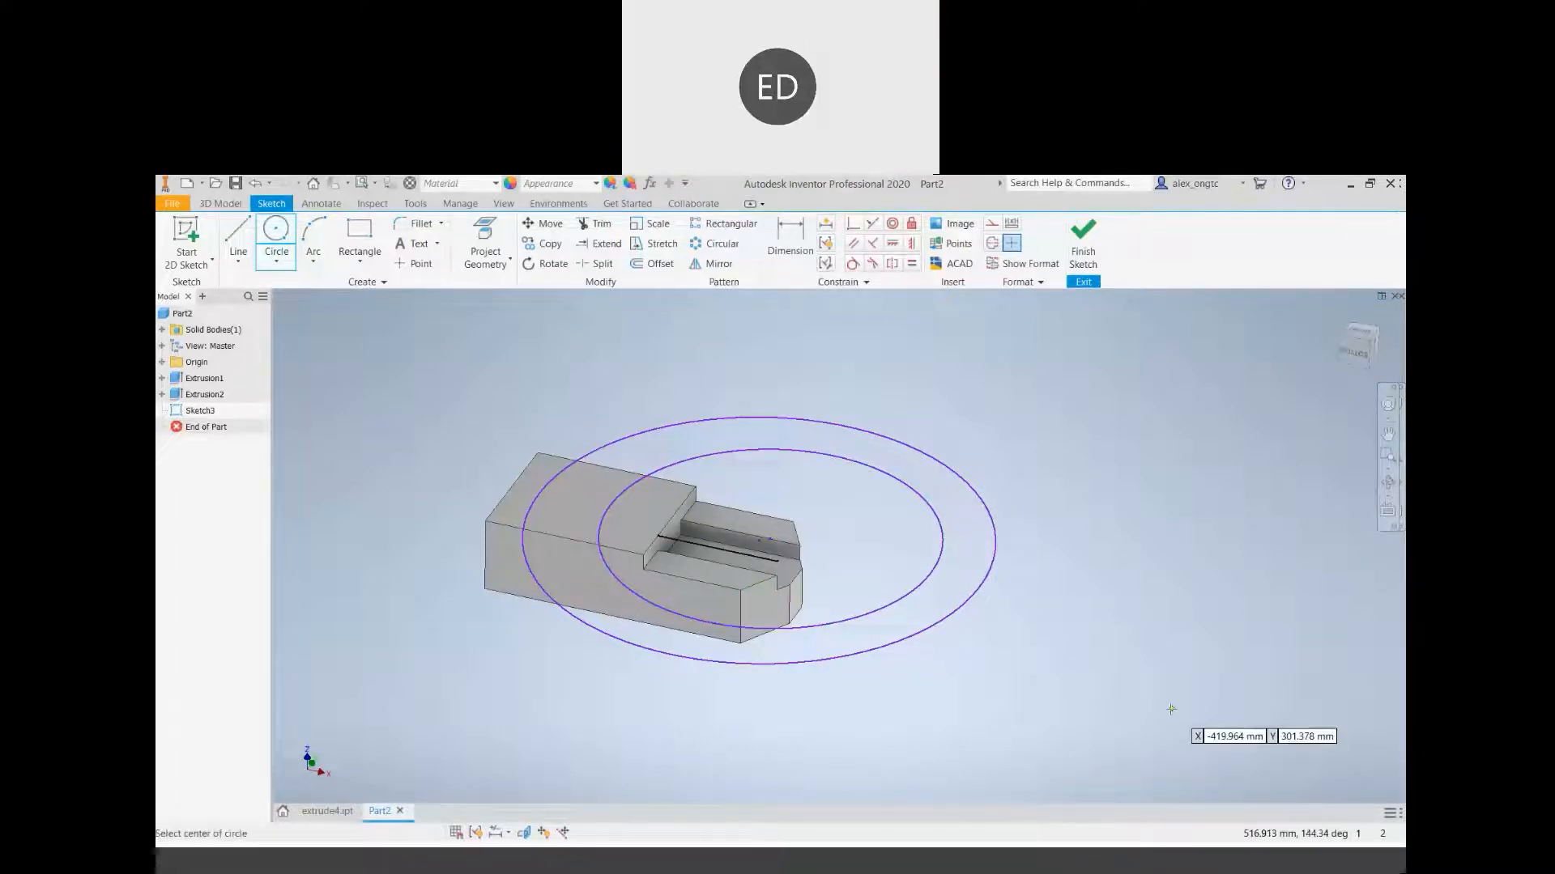
{"action": "key", "text": "Escape"}
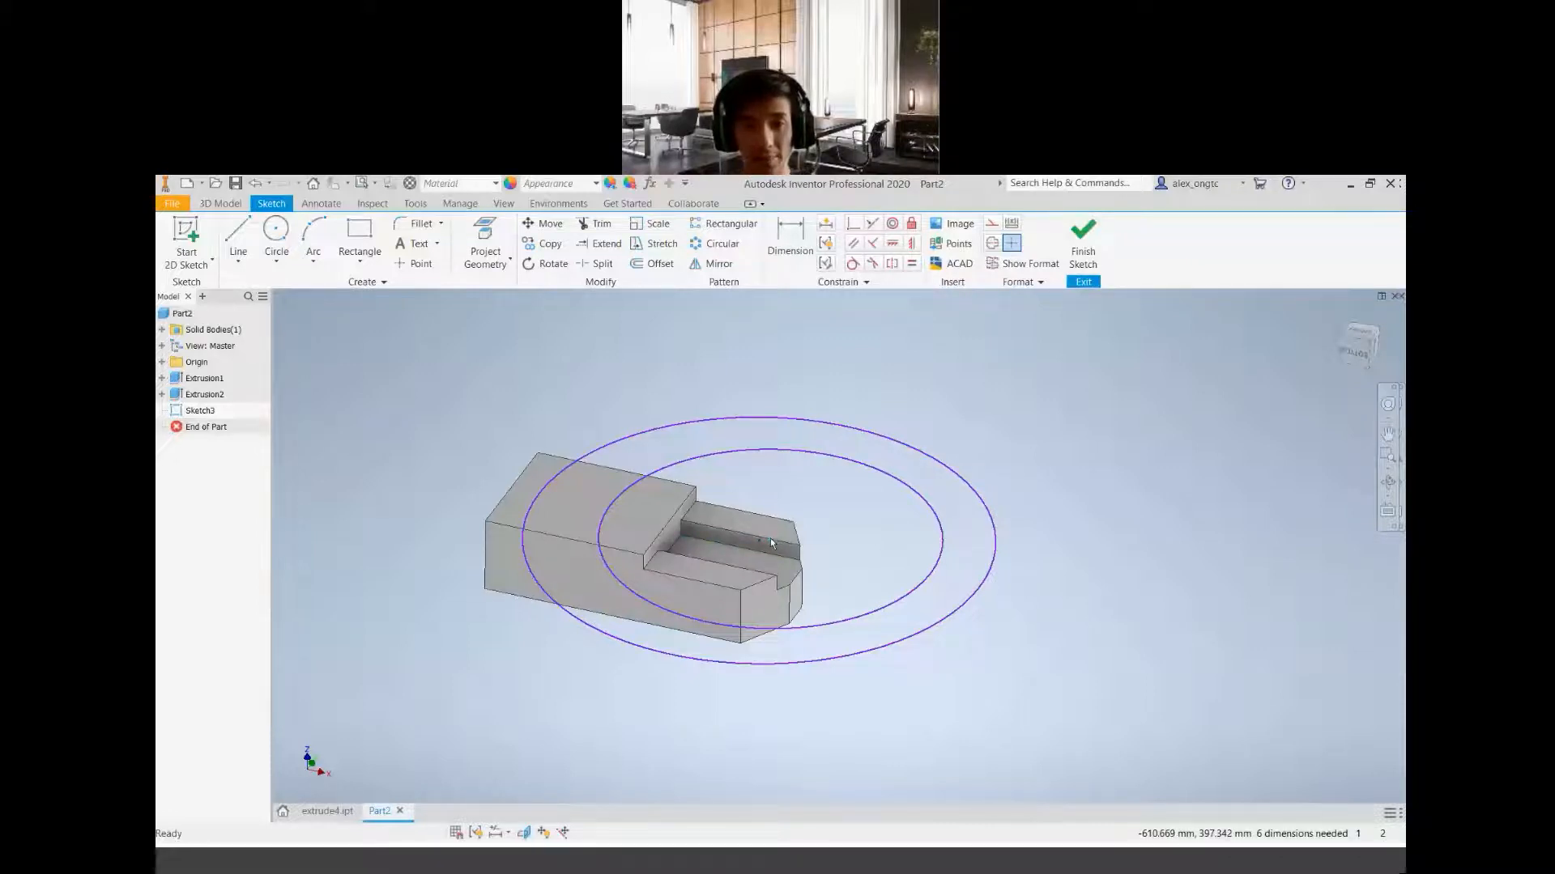
Try a concentric constraint on the two circles with the outer circle as the first selection, and undo it
{"action": "left_click", "coordinate": [891, 230]}
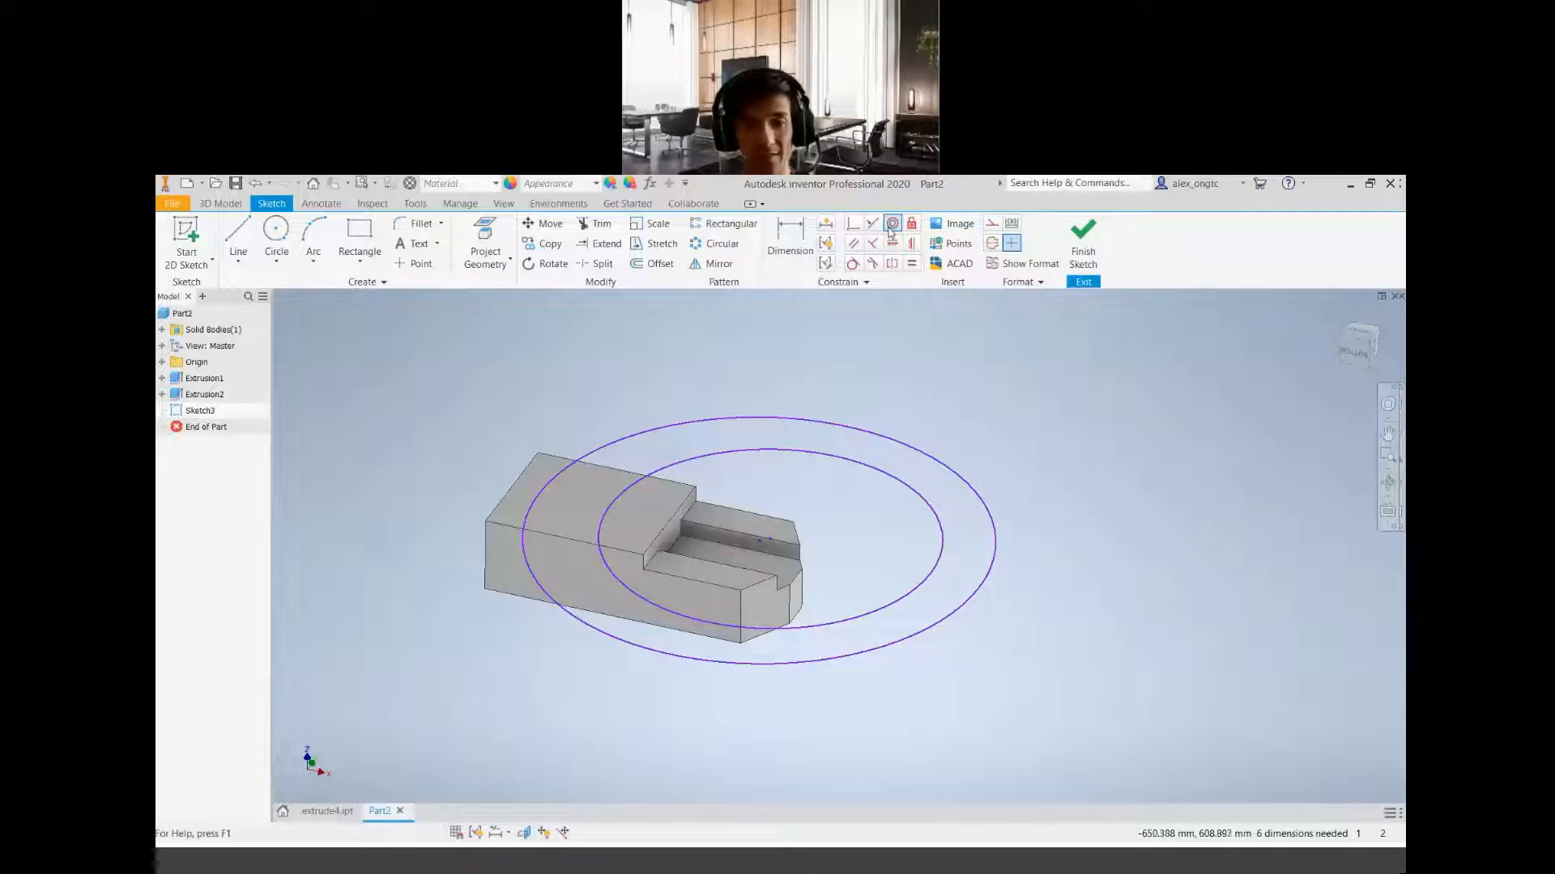
{"action": "left_click", "coordinate": [893, 226]}
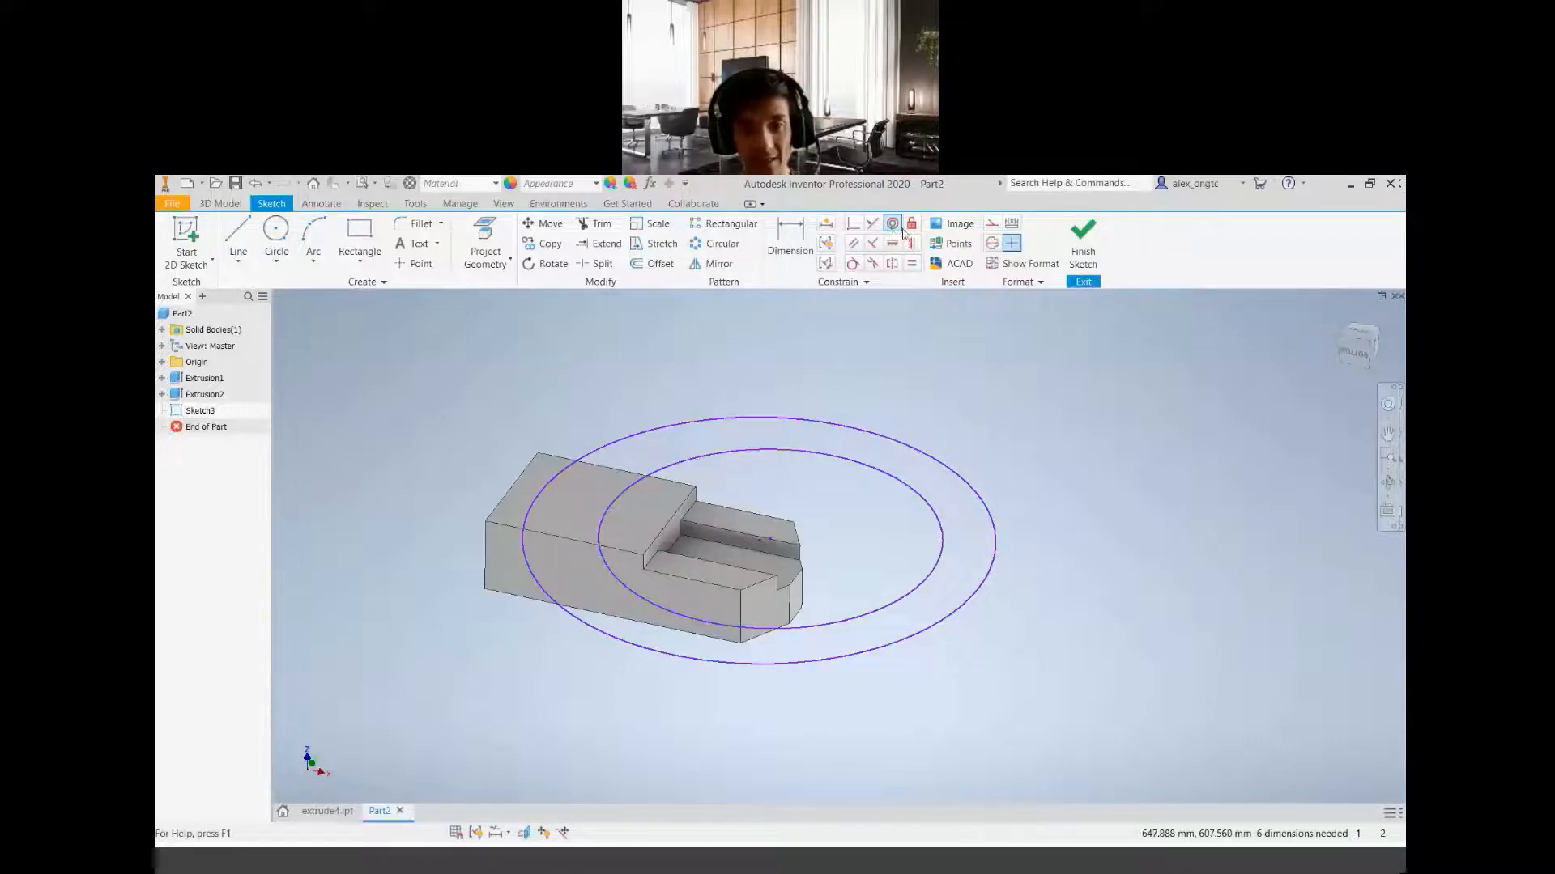
{"action": "scroll", "coordinate": [761, 542], "scroll_direction": "up", "scroll_amount": 3}
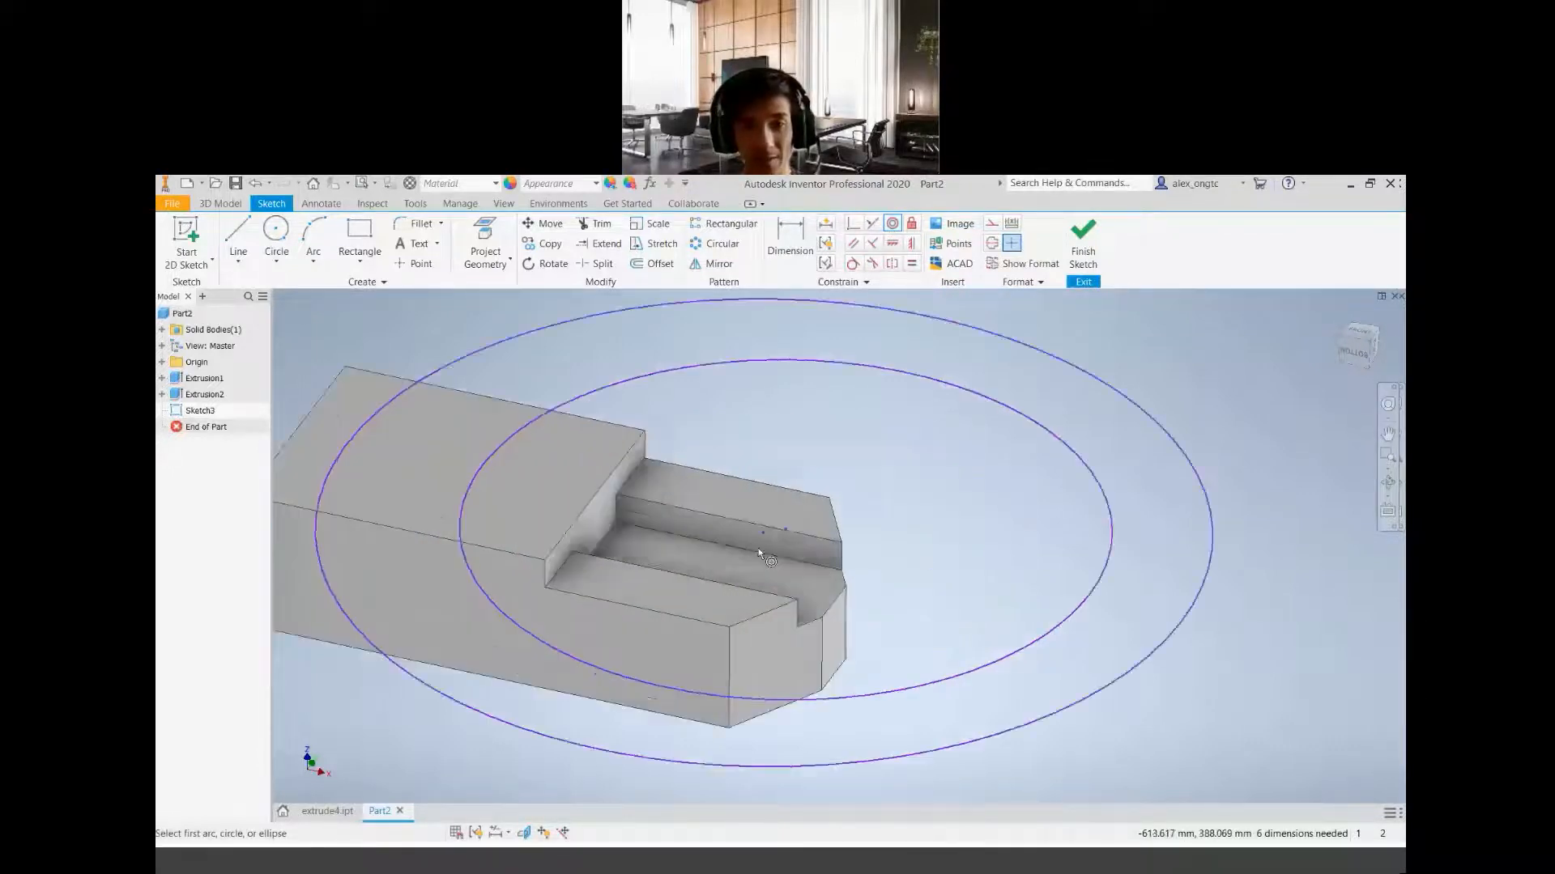
{"action": "scroll", "coordinate": [767, 537], "scroll_direction": "down", "scroll_amount": 2}
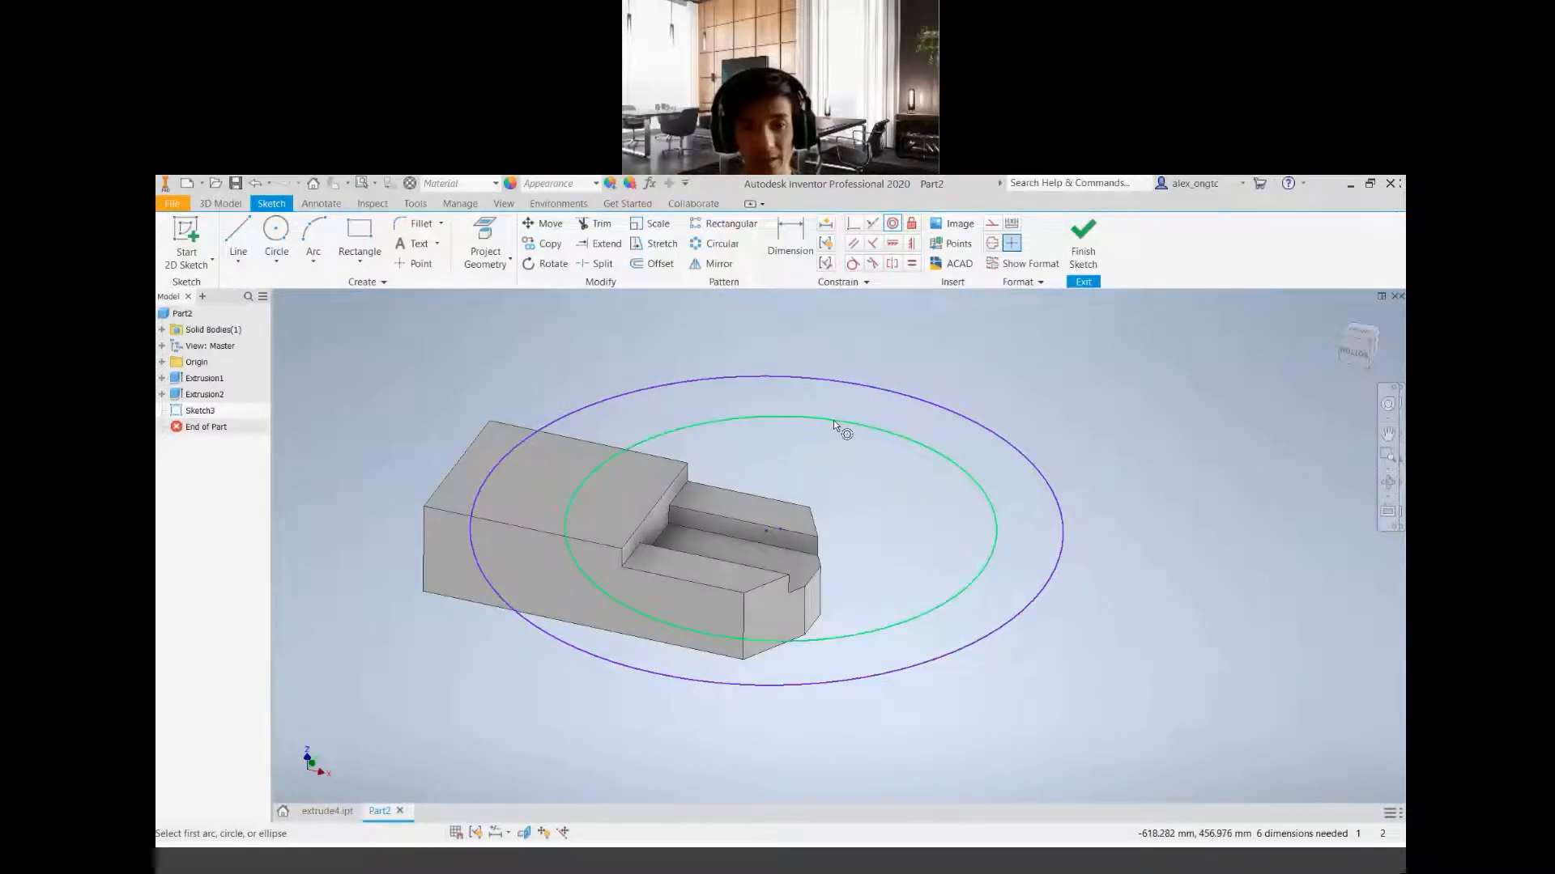
{"action": "left_click", "coordinate": [859, 385]}
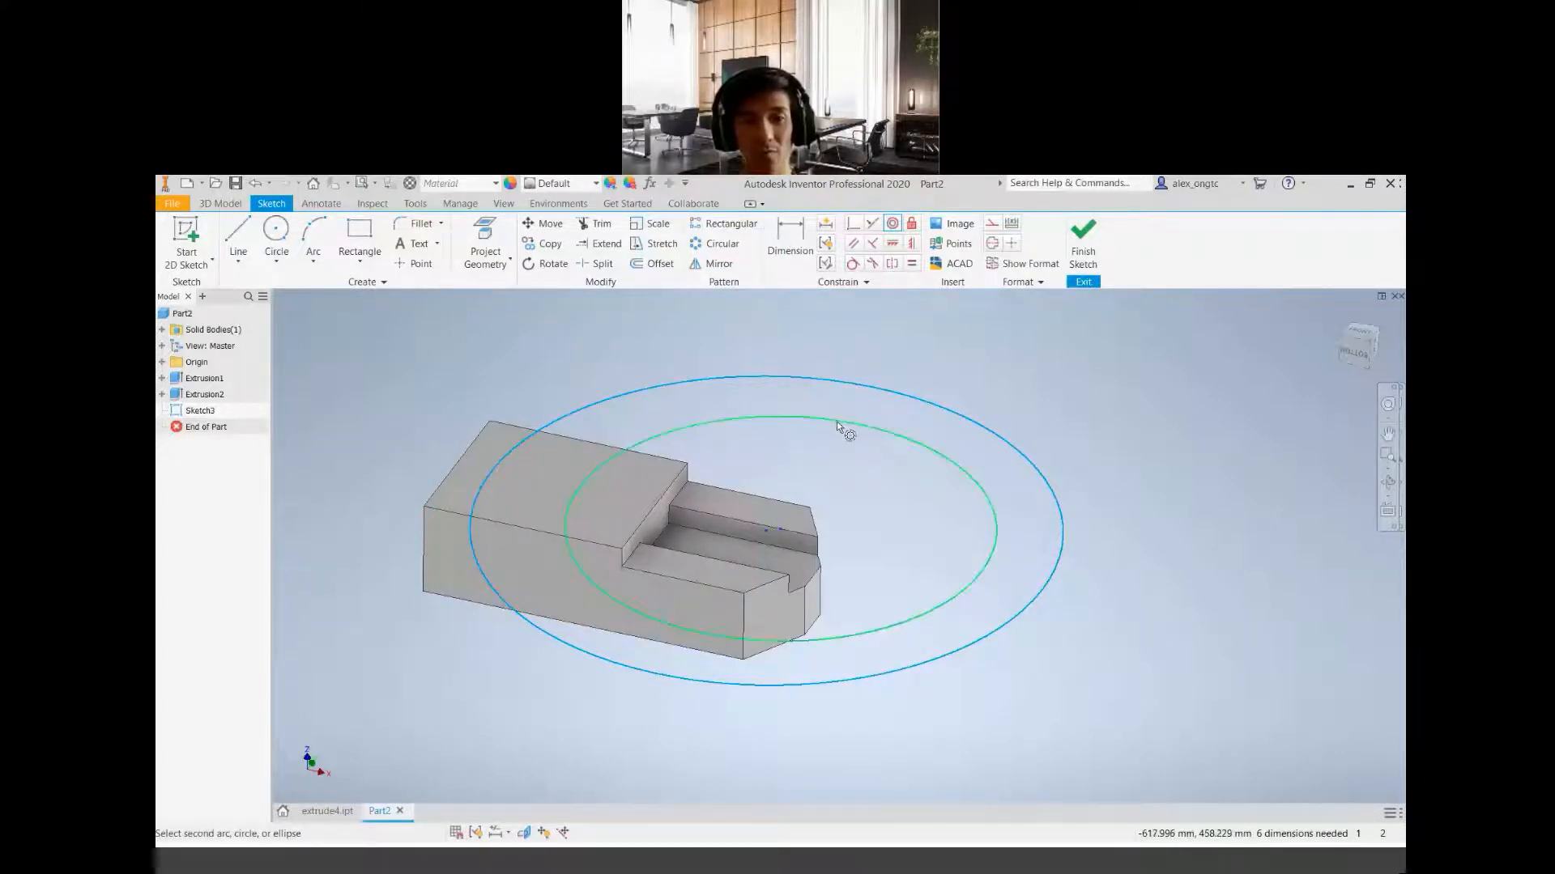
{"action": "left_click", "coordinate": [838, 421]}
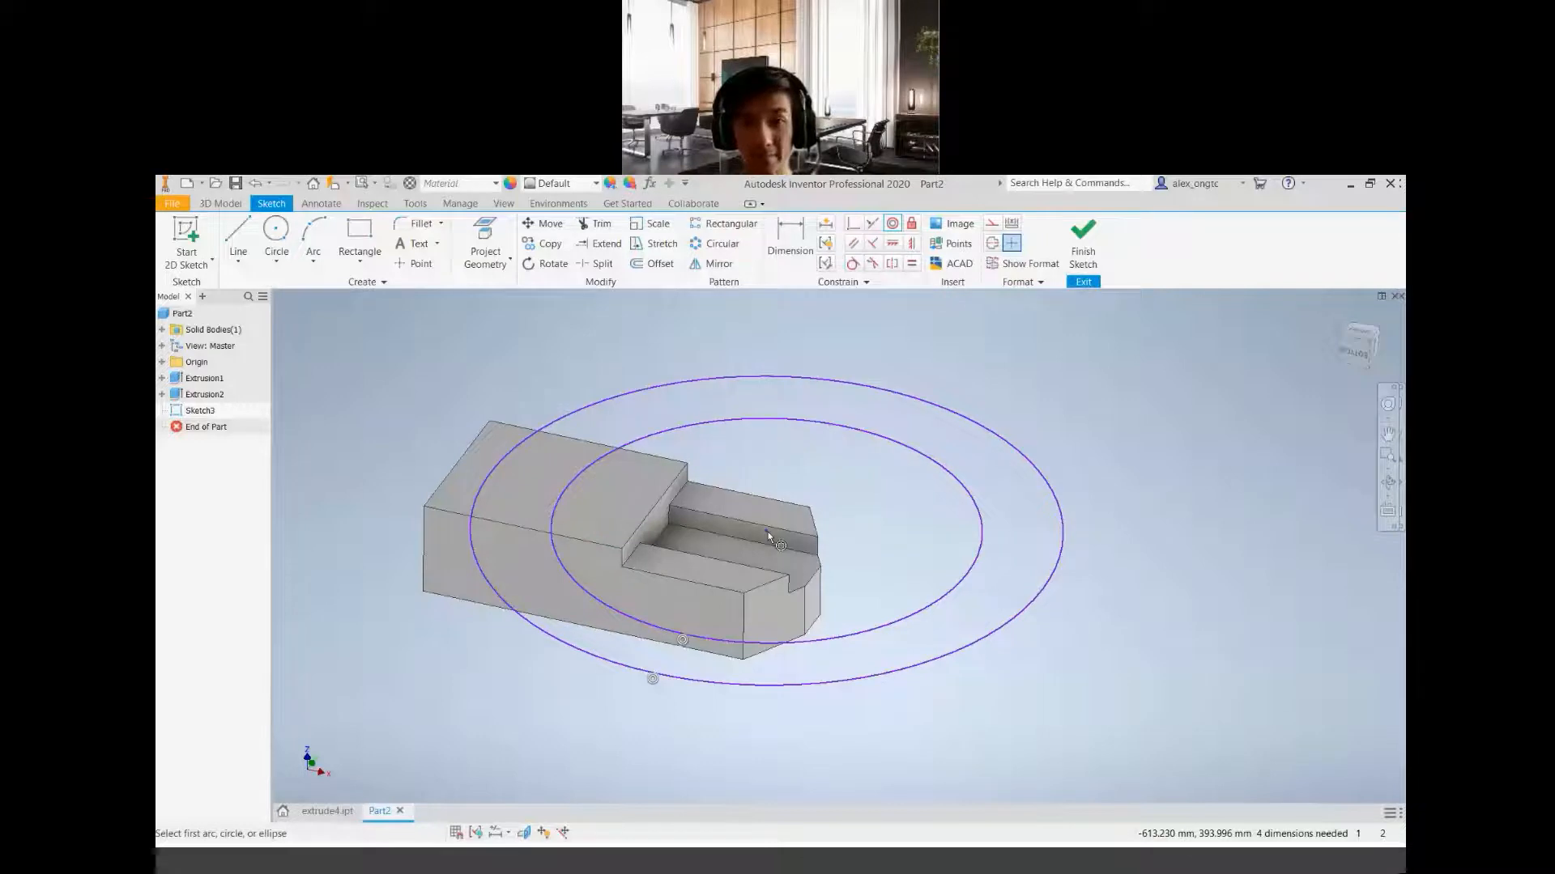
{"action": "key", "text": "ctrl+z"}
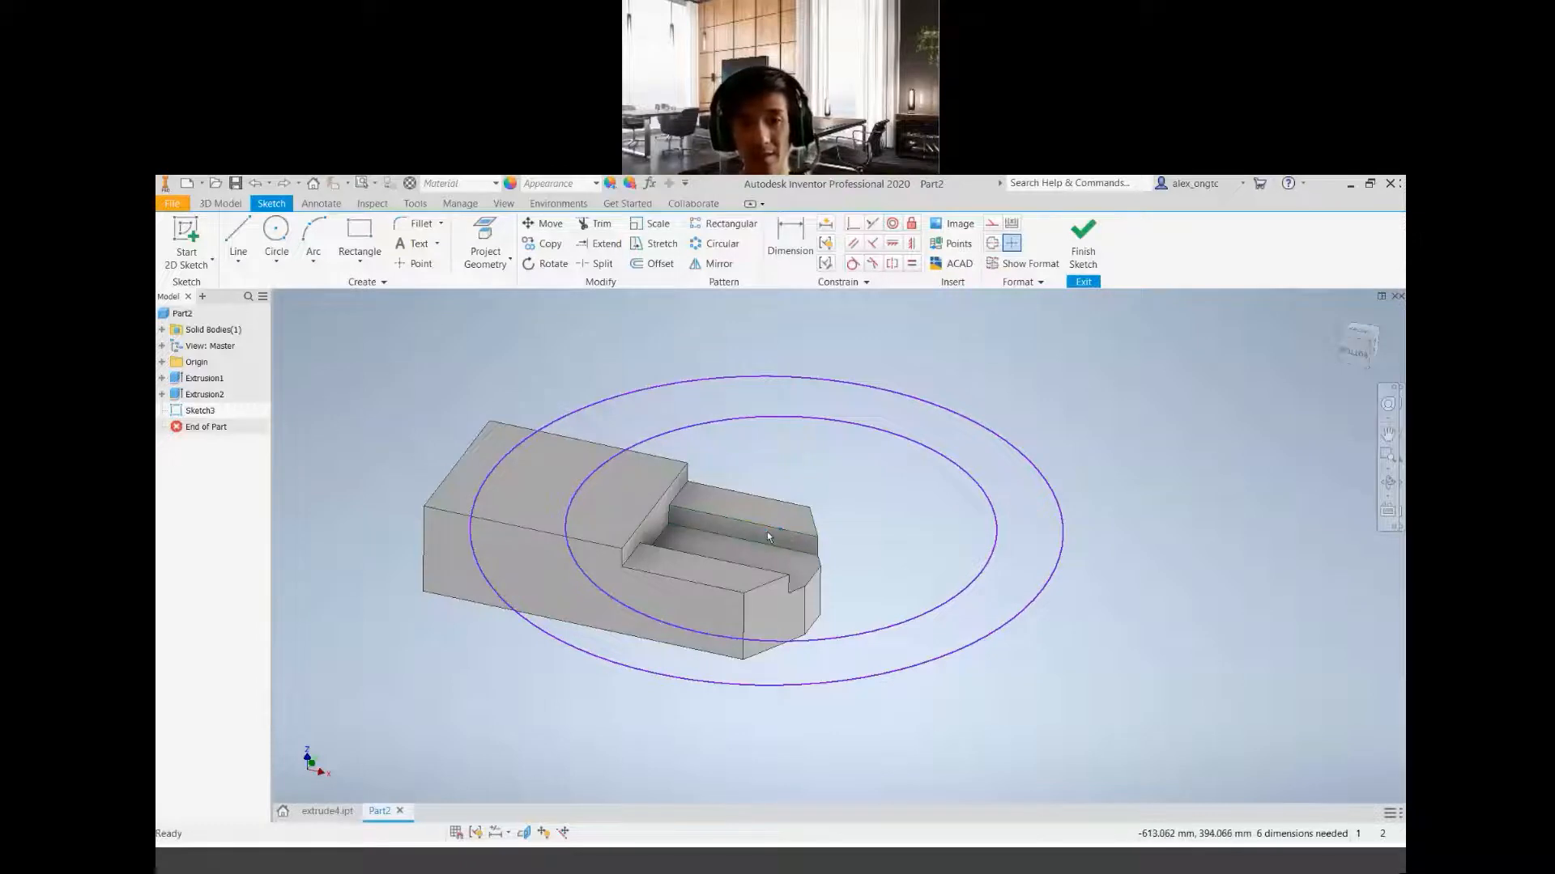
Make the two circles concentric, taking the inner circle as the first selection and the outer circle as the second
{"action": "left_click", "coordinate": [892, 226]}
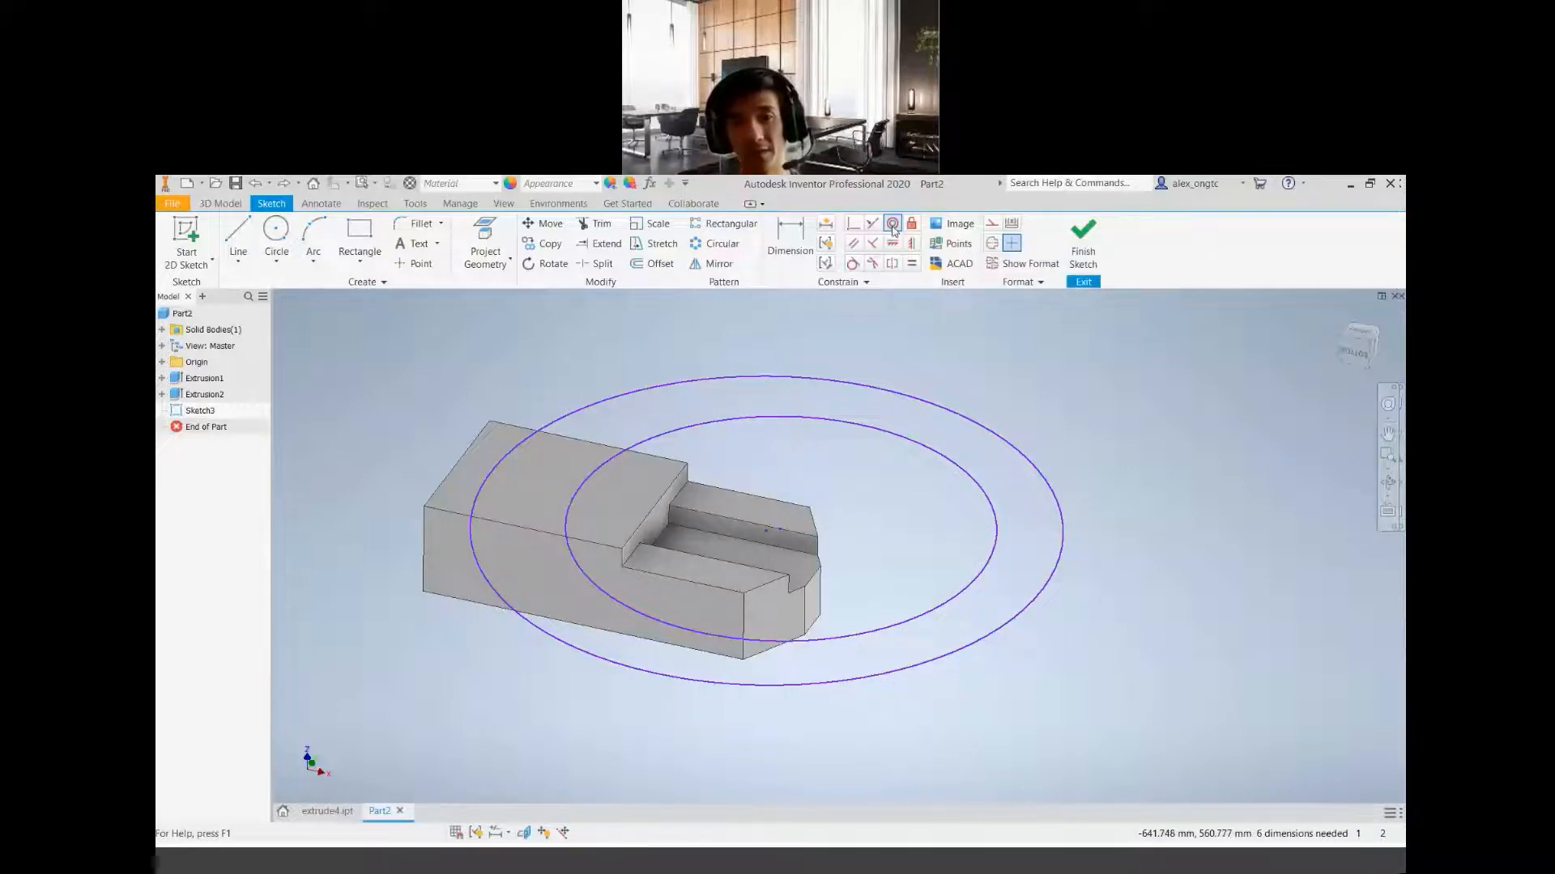
{"action": "left_click", "coordinate": [855, 428]}
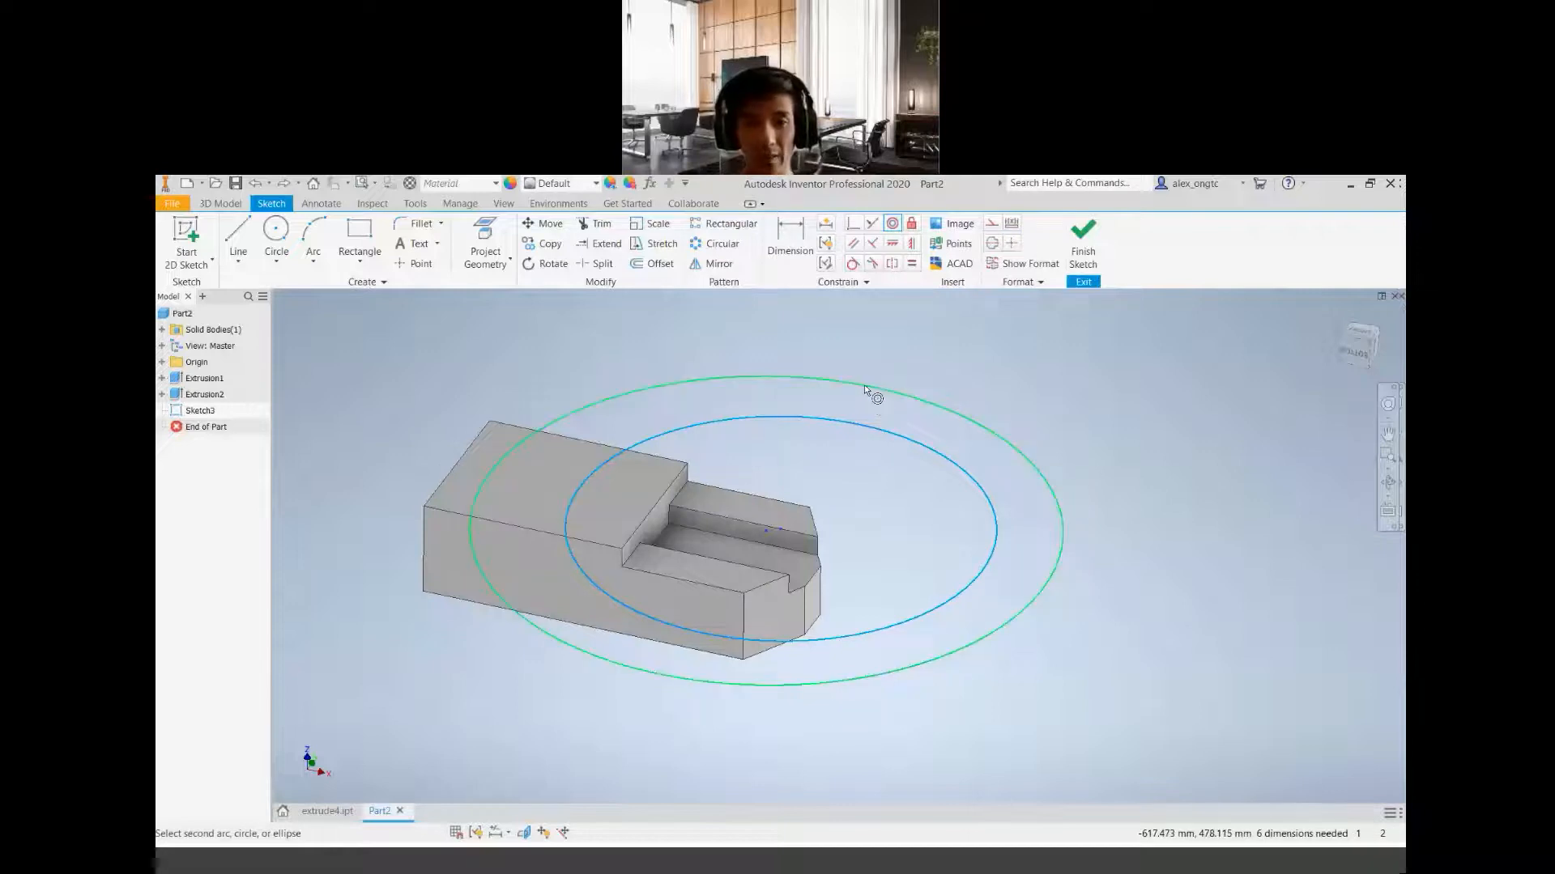
{"action": "left_click", "coordinate": [863, 385]}
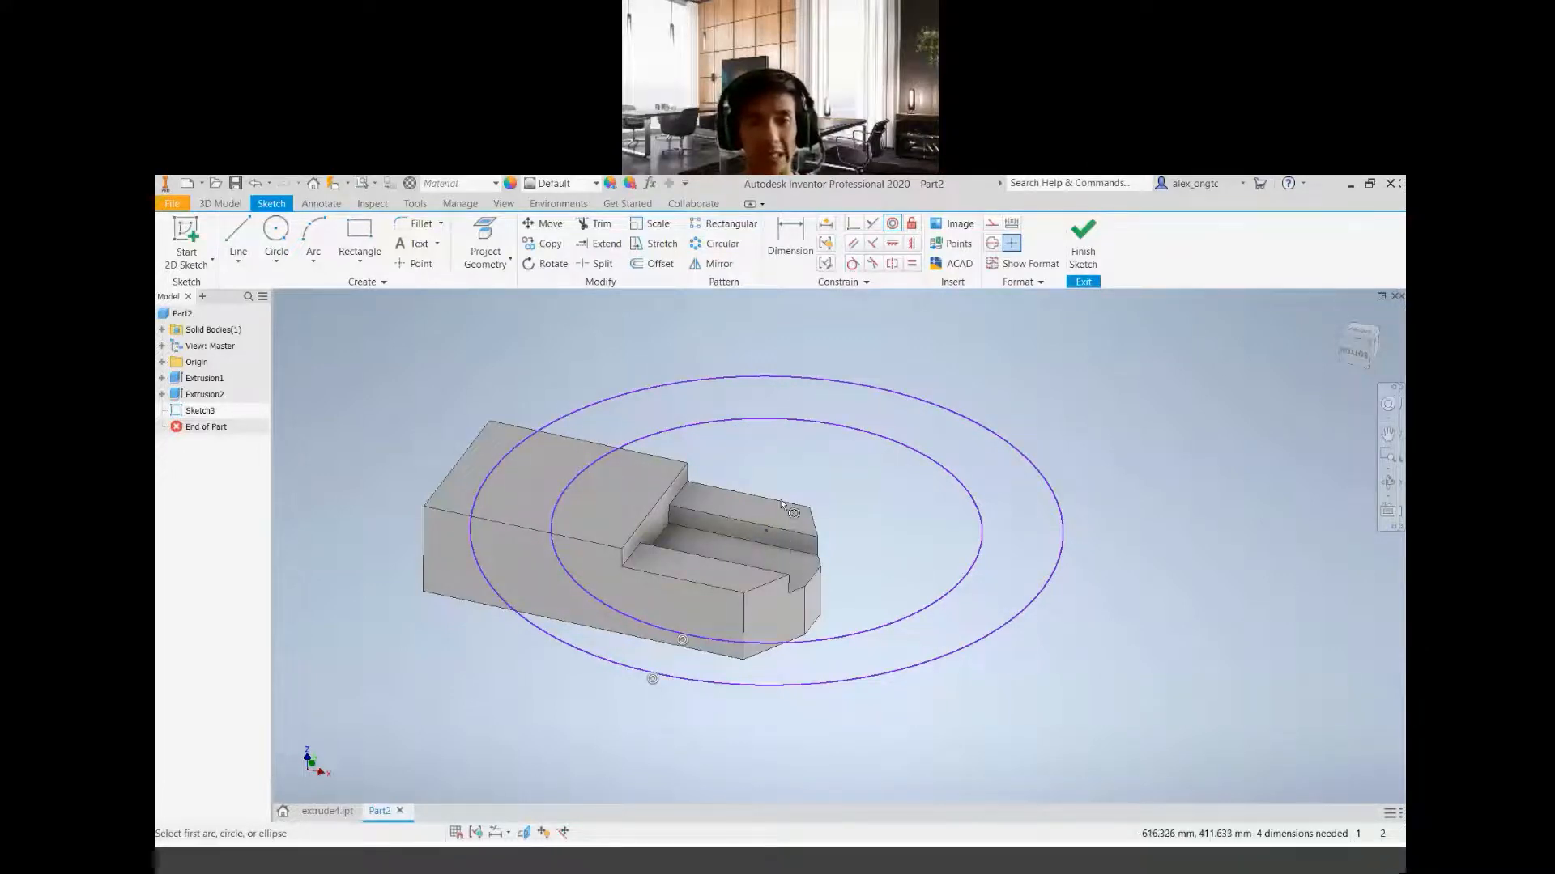
Check the PDF drawing and constrain the circles' shared centre horizontally to the midpoint of the block's short end edge
{"action": "left_click", "coordinate": [1358, 335]}
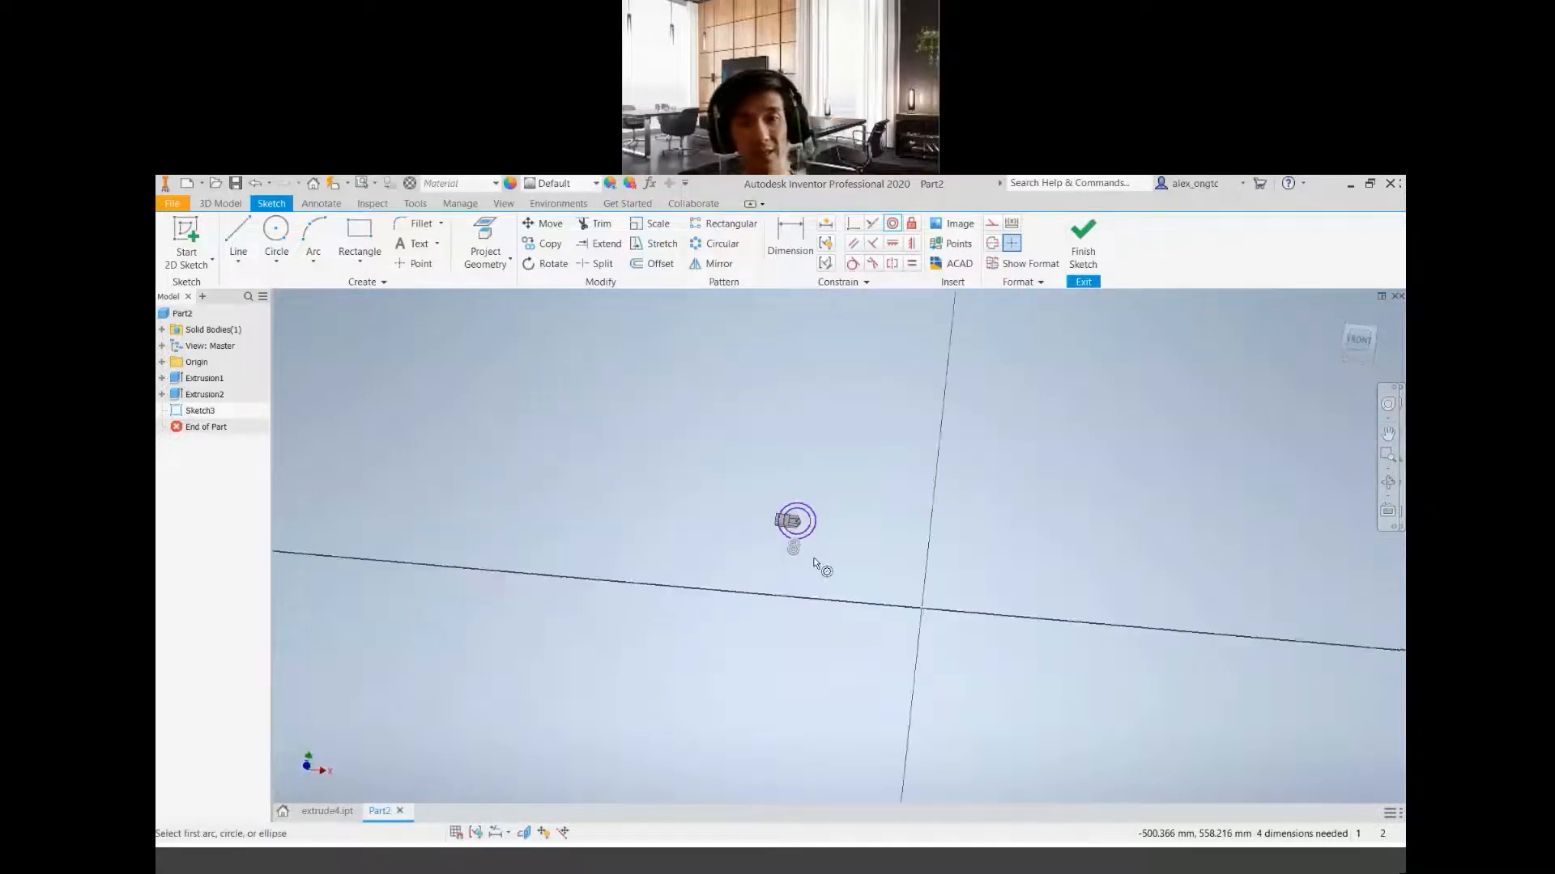
{"action": "scroll", "coordinate": [859, 527], "scroll_direction": "up", "scroll_amount": 3}
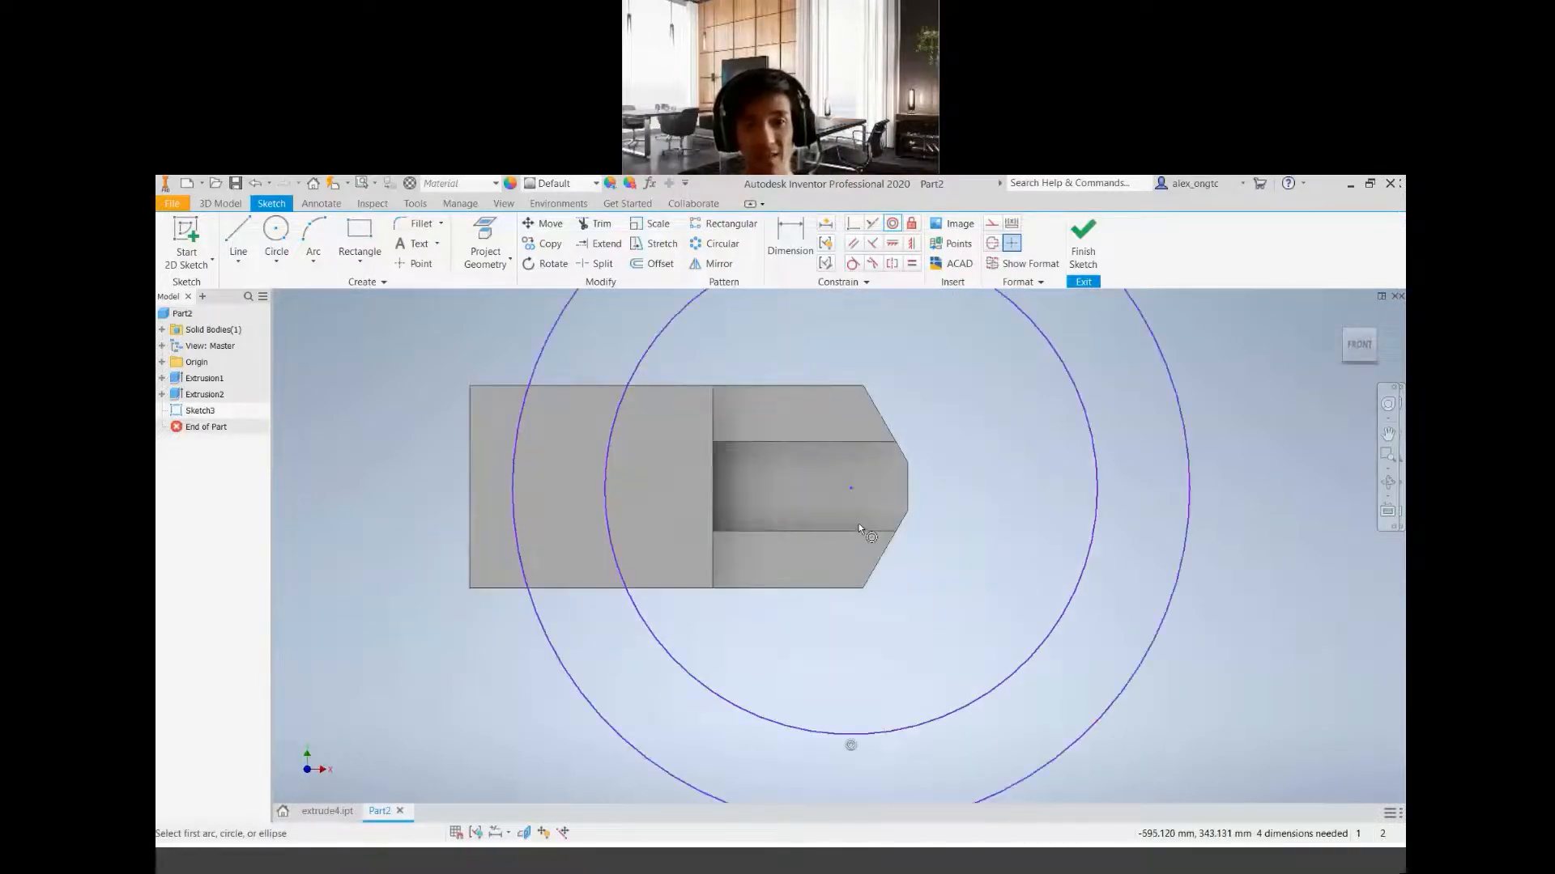
{"action": "left_click", "coordinate": [931, 870]}
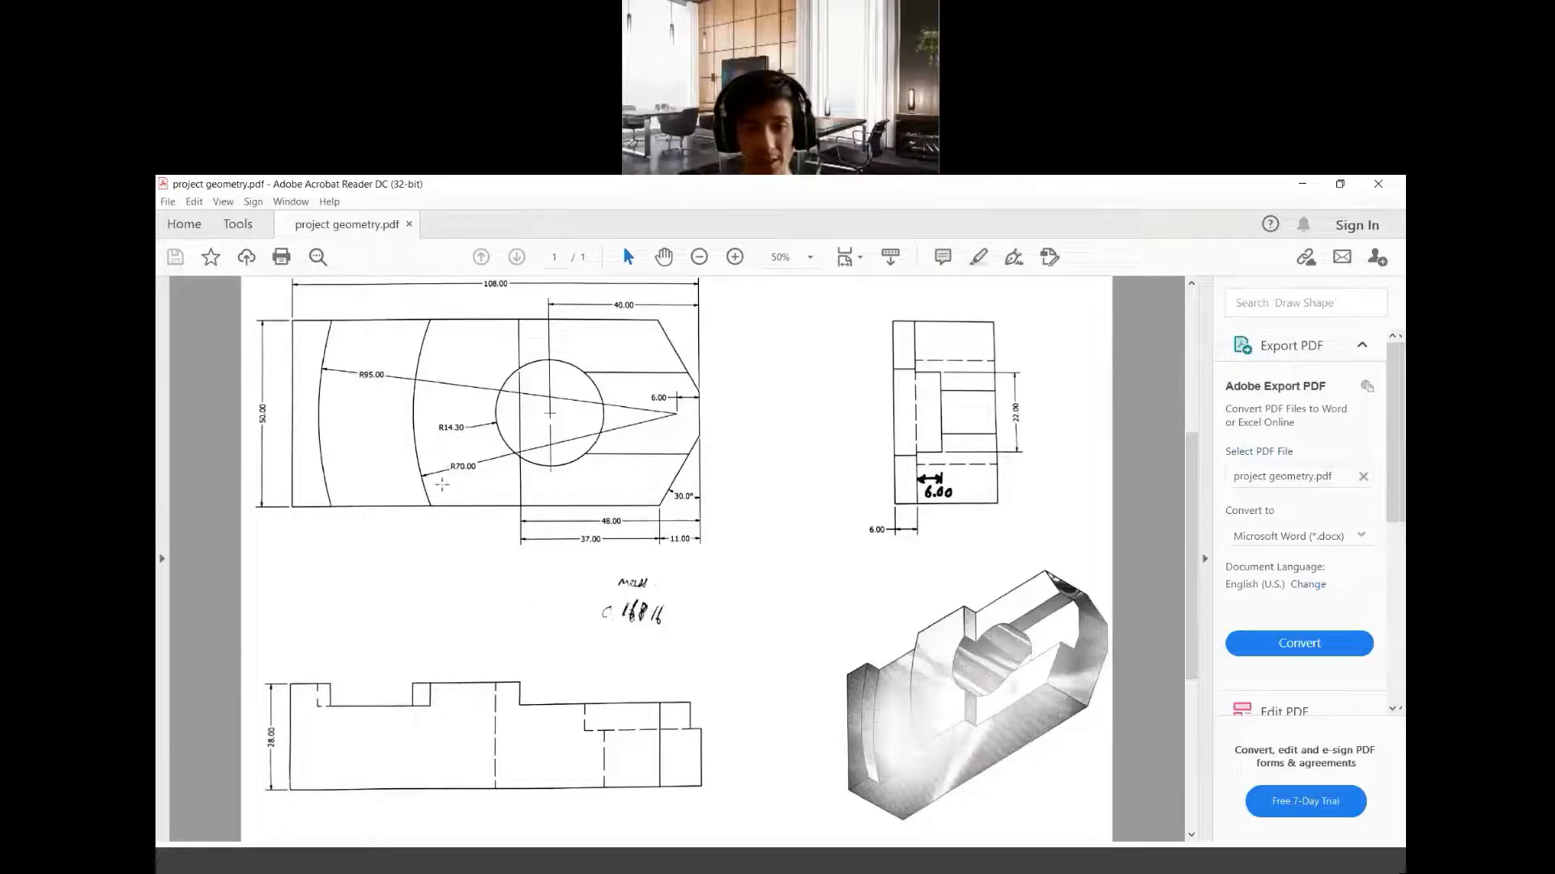
{"action": "left_click", "coordinate": [695, 871]}
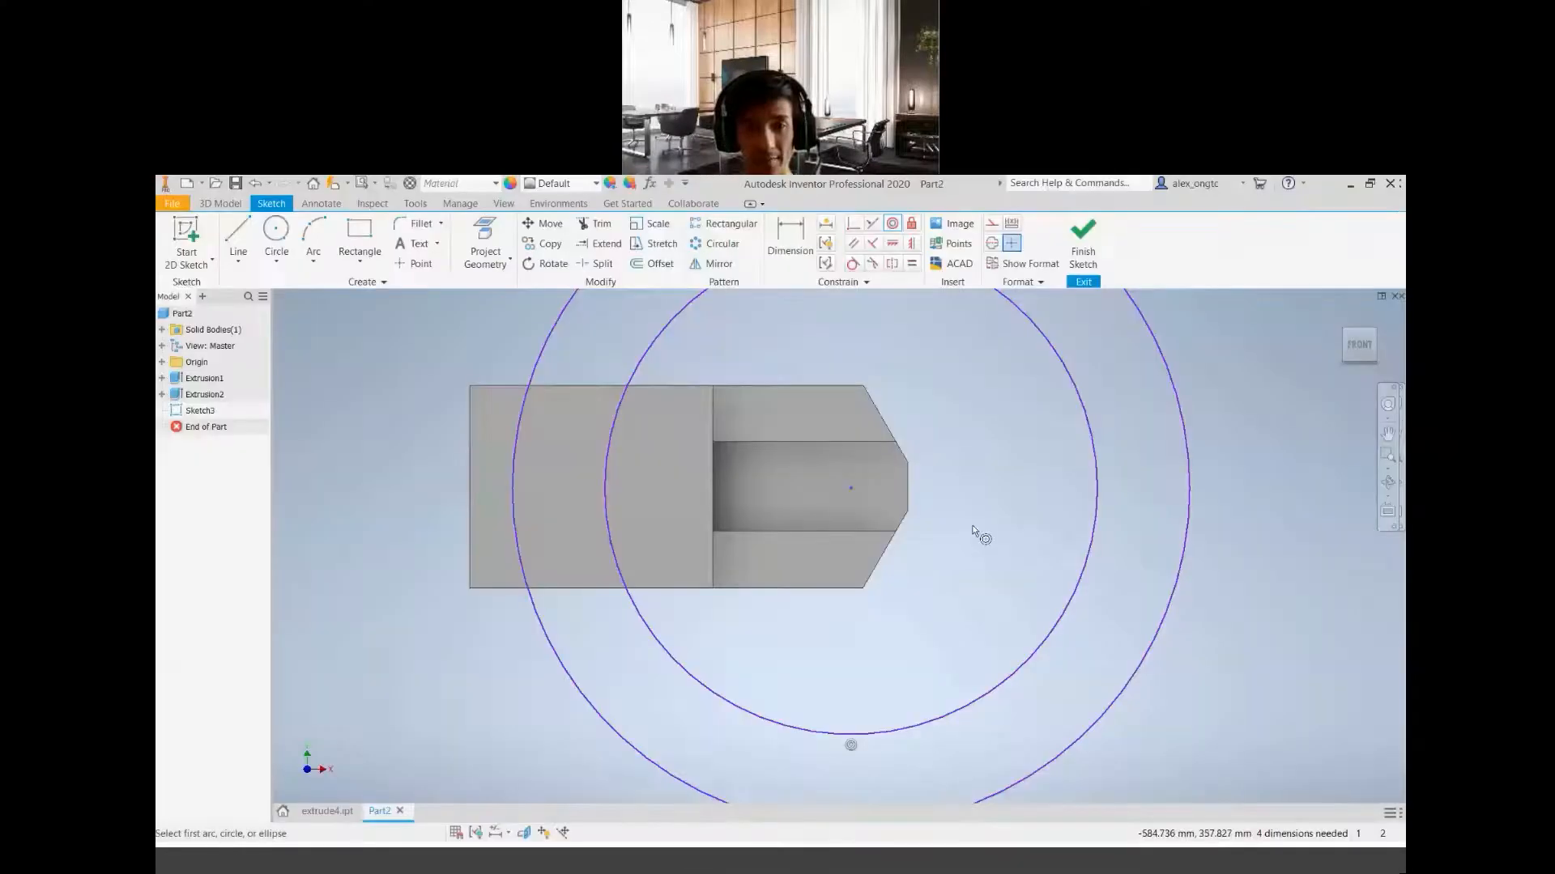
{"action": "scroll", "coordinate": [928, 524], "scroll_direction": "down", "scroll_amount": 3}
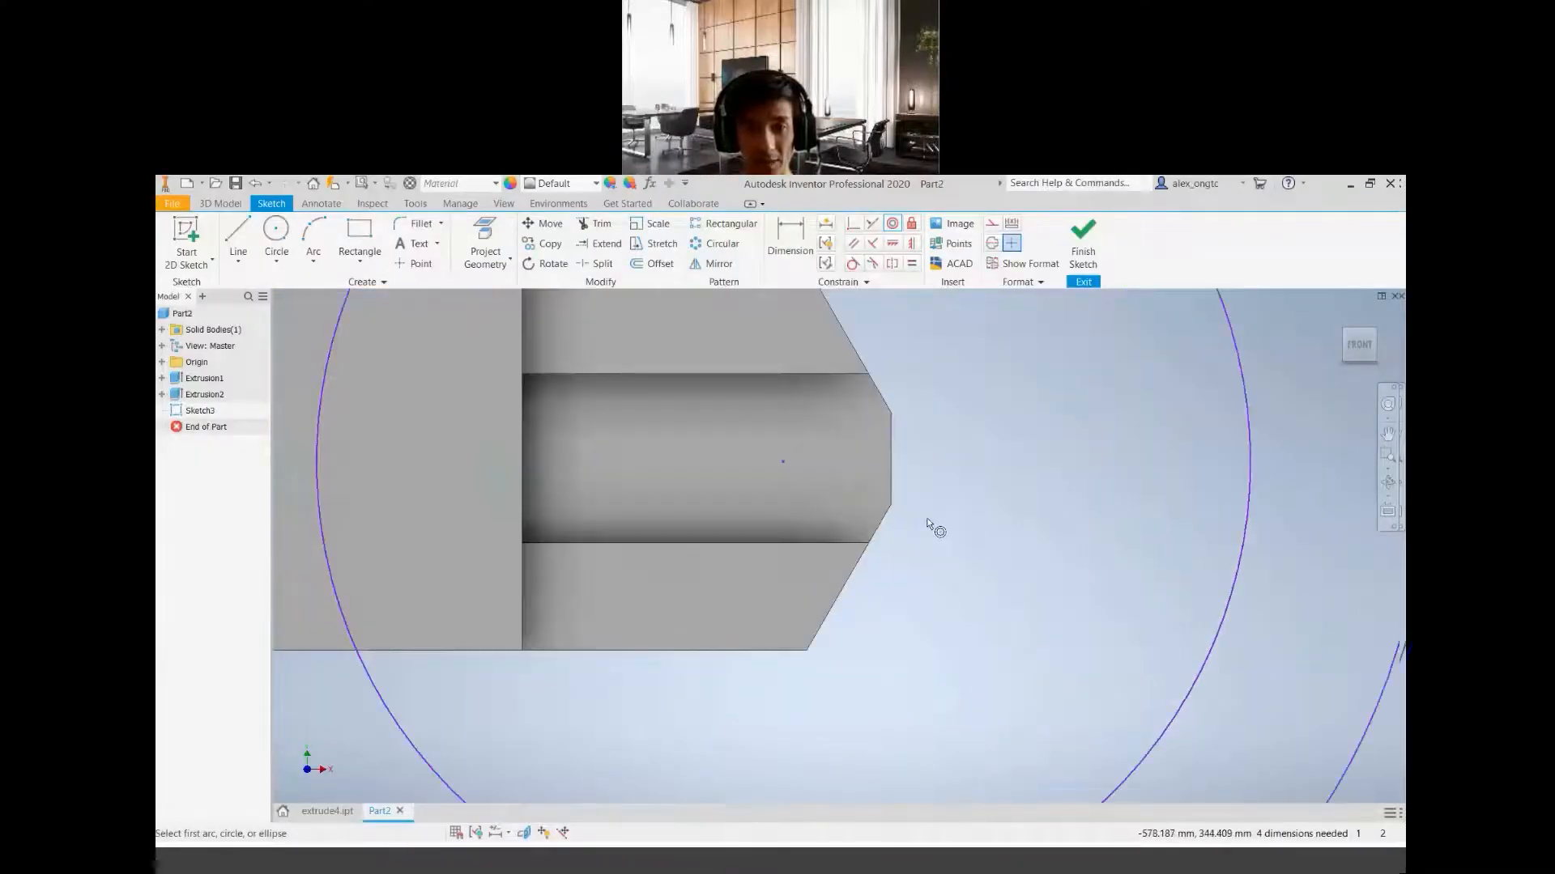
{"action": "left_click", "coordinate": [894, 247]}
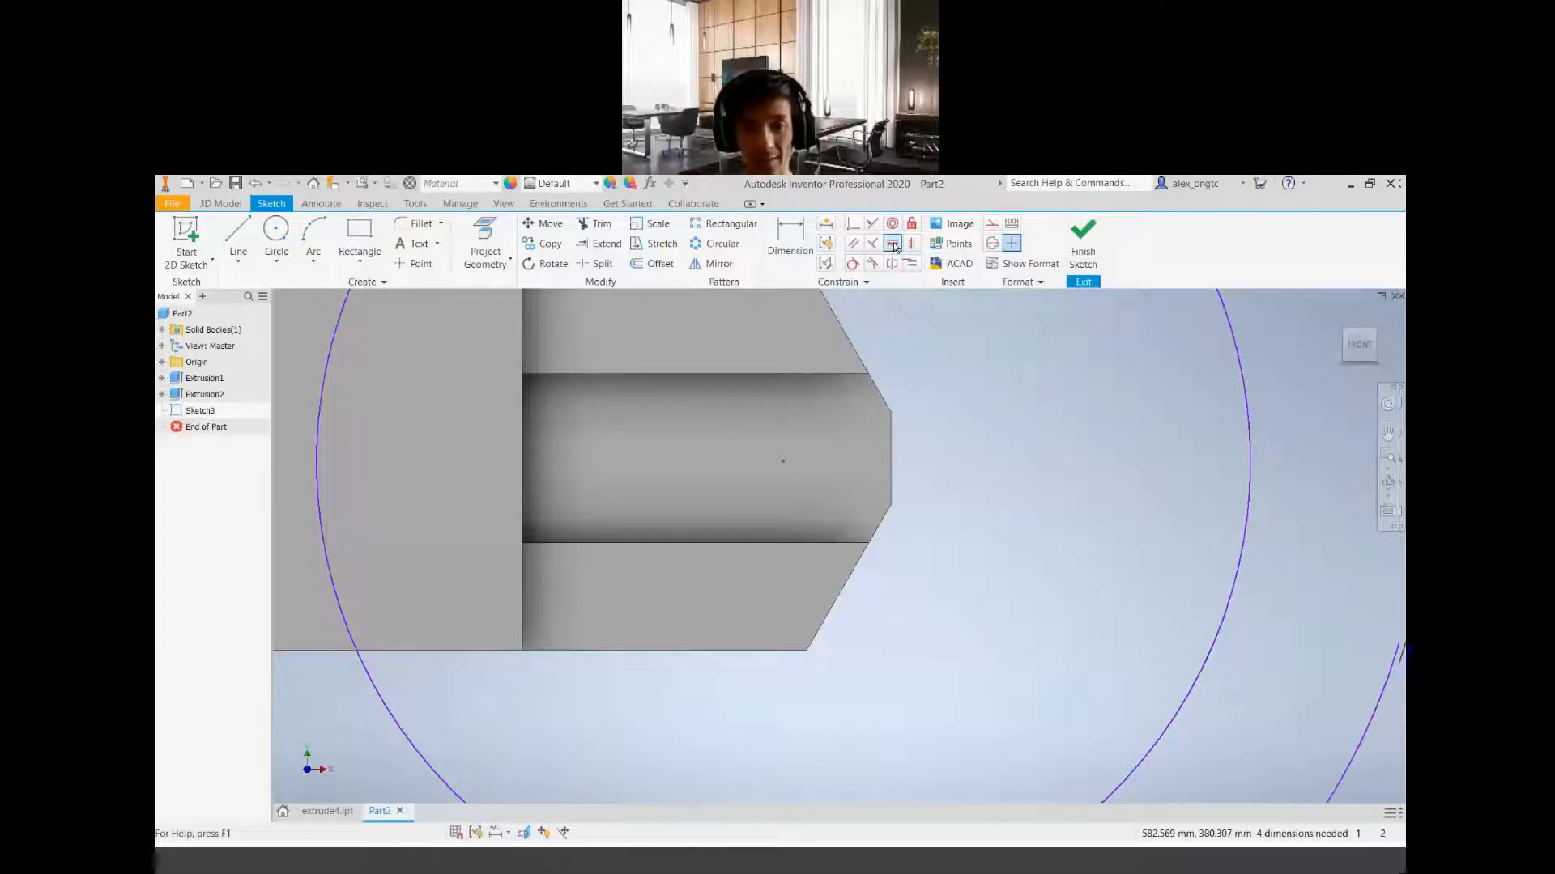
{"action": "middle_click_drag", "start_coordinate": [927, 548], "coordinate": [937, 628]}
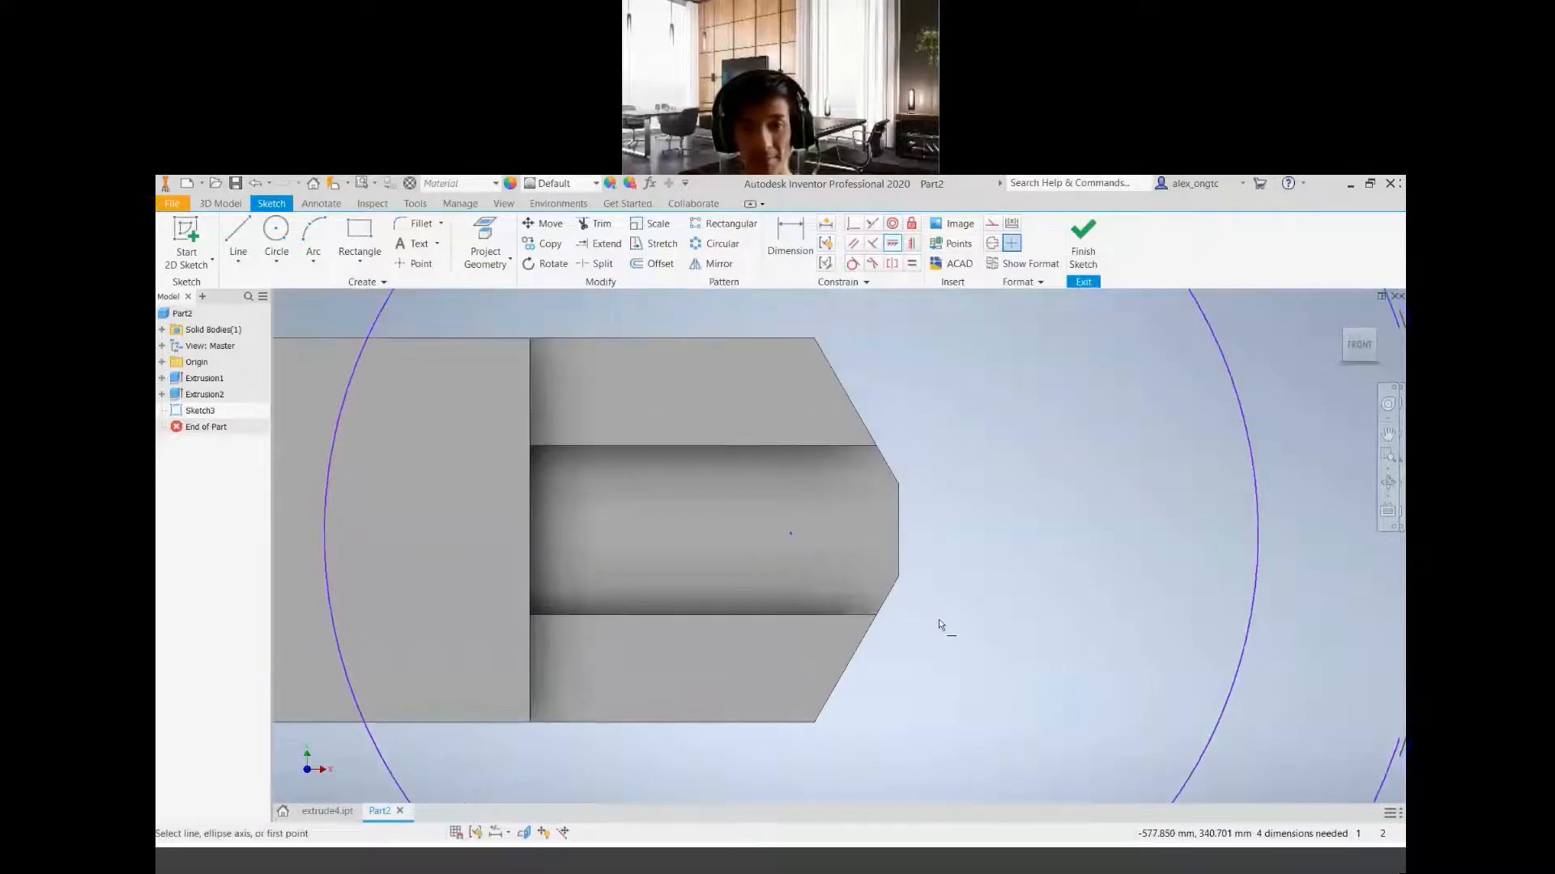
{"action": "left_click", "coordinate": [791, 535]}
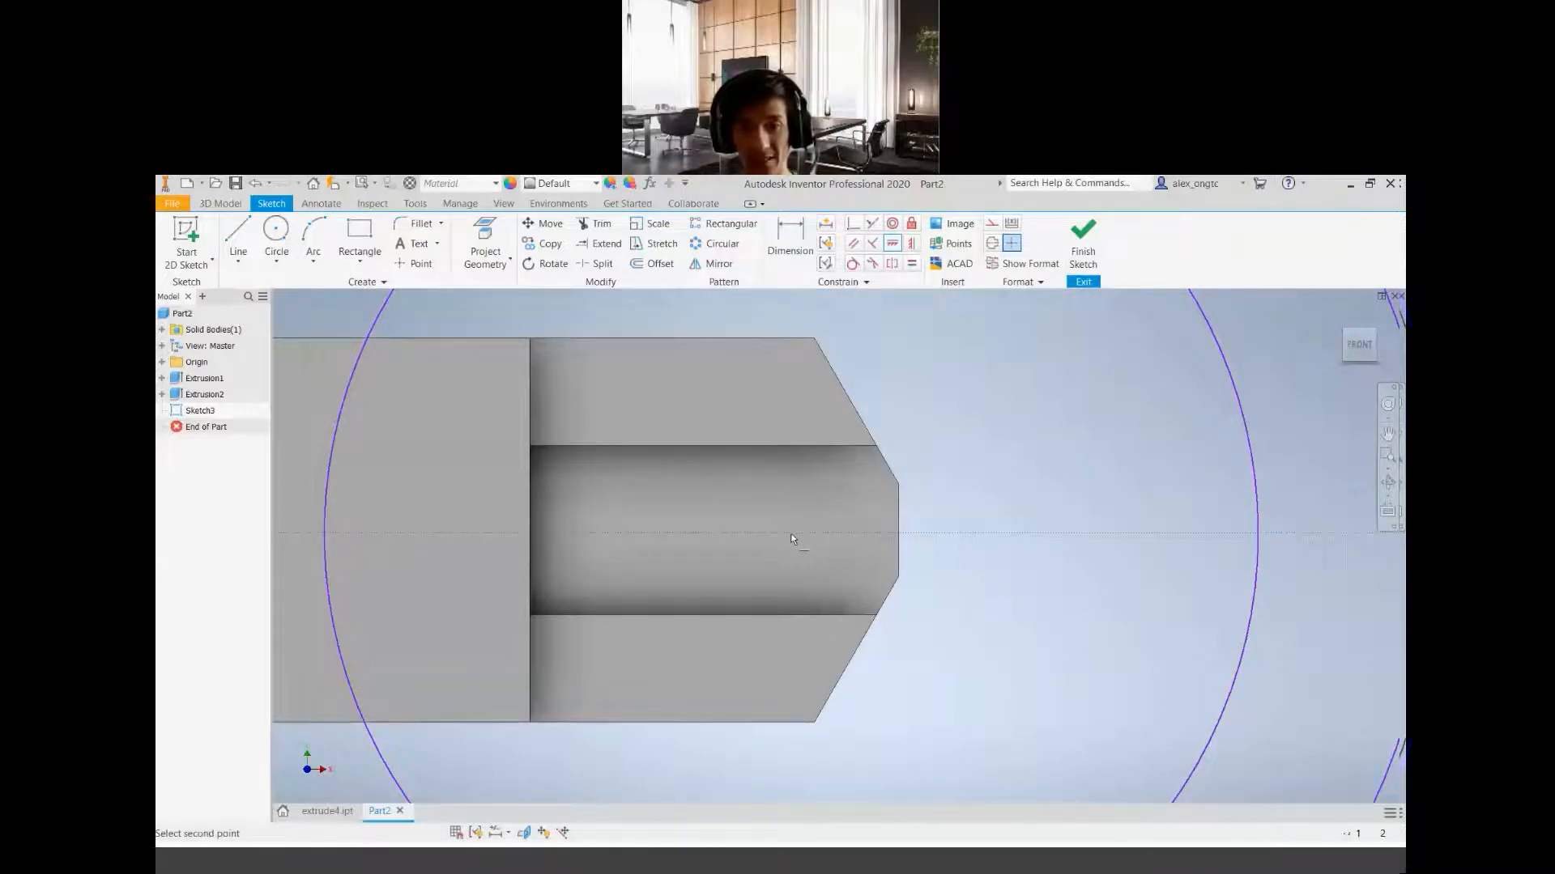
{"action": "left_click", "coordinate": [897, 531]}
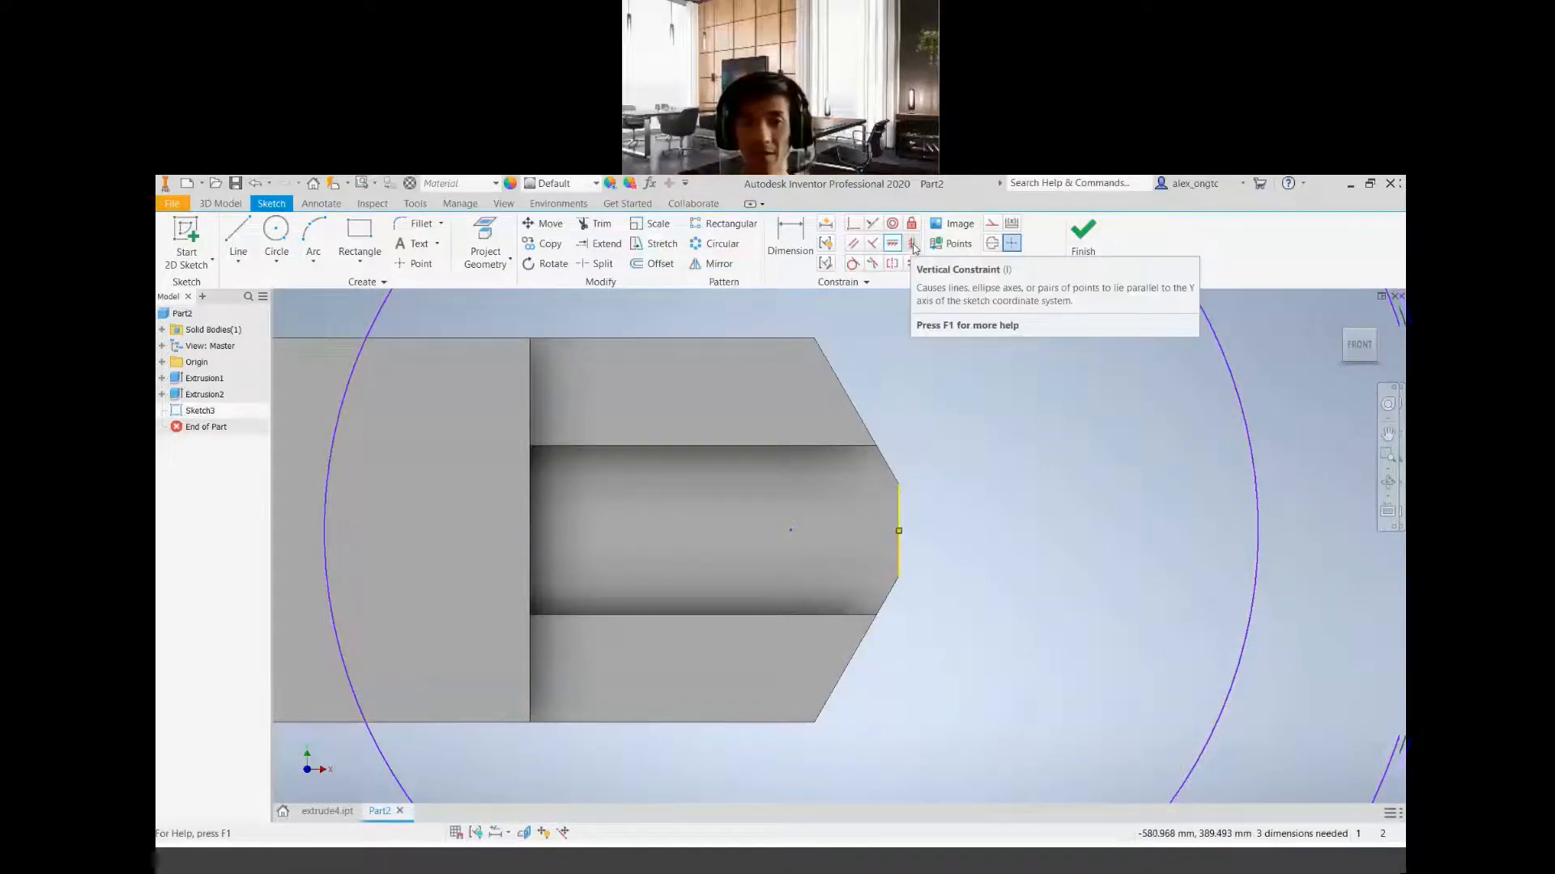
{"action": "left_click", "coordinate": [914, 248]}
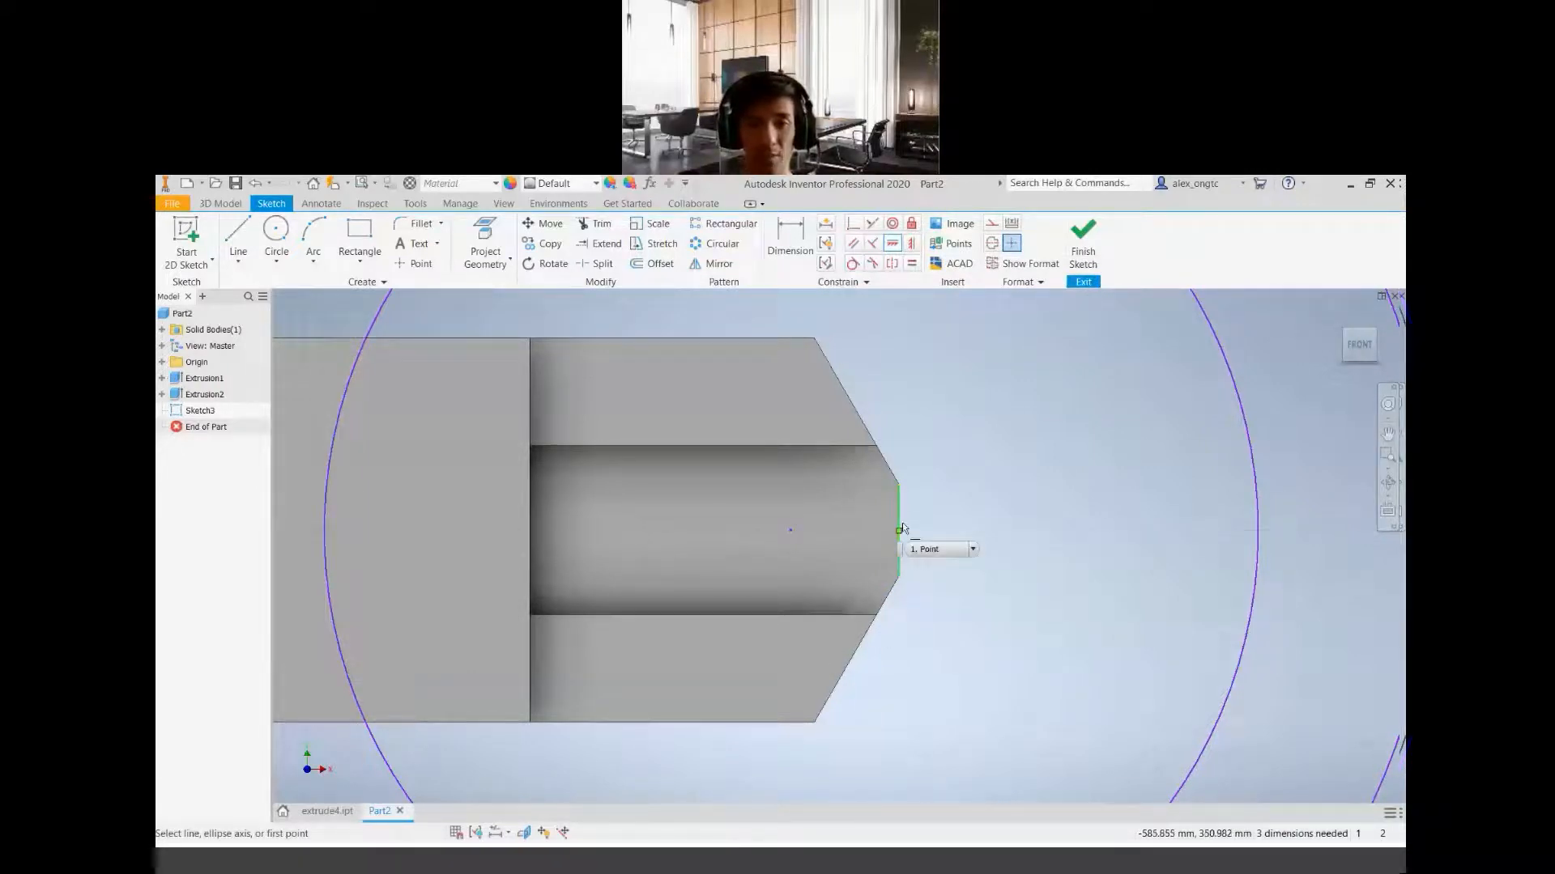
{"action": "left_click", "coordinate": [913, 244]}
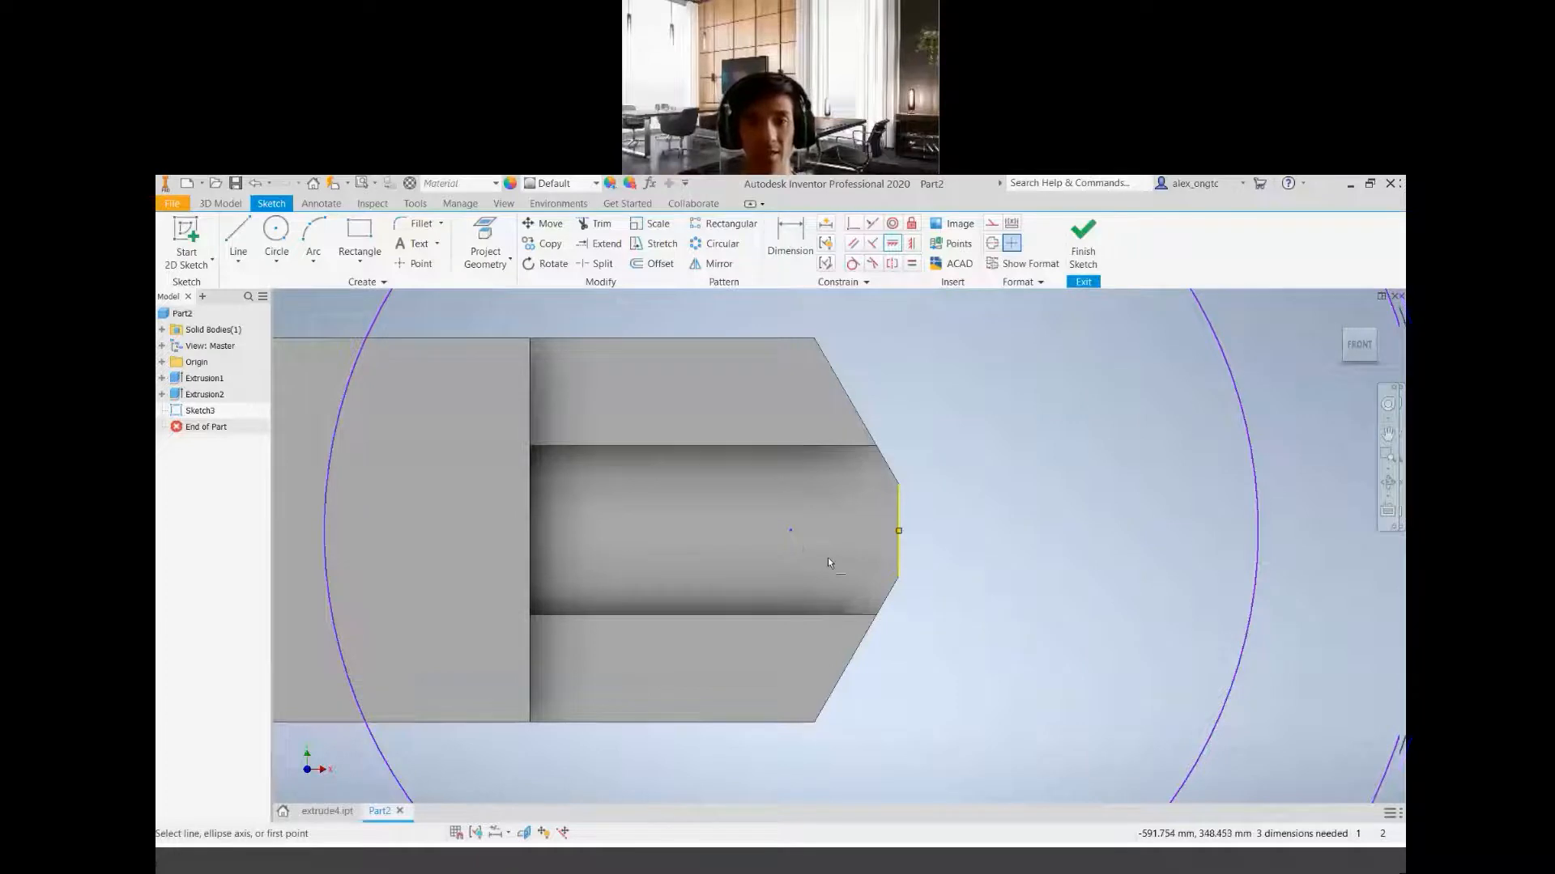
{"action": "scroll", "coordinate": [828, 557], "scroll_direction": "up", "scroll_amount": 3}
{"action": "scroll", "coordinate": [826, 558], "scroll_direction": "down", "scroll_amount": 5}
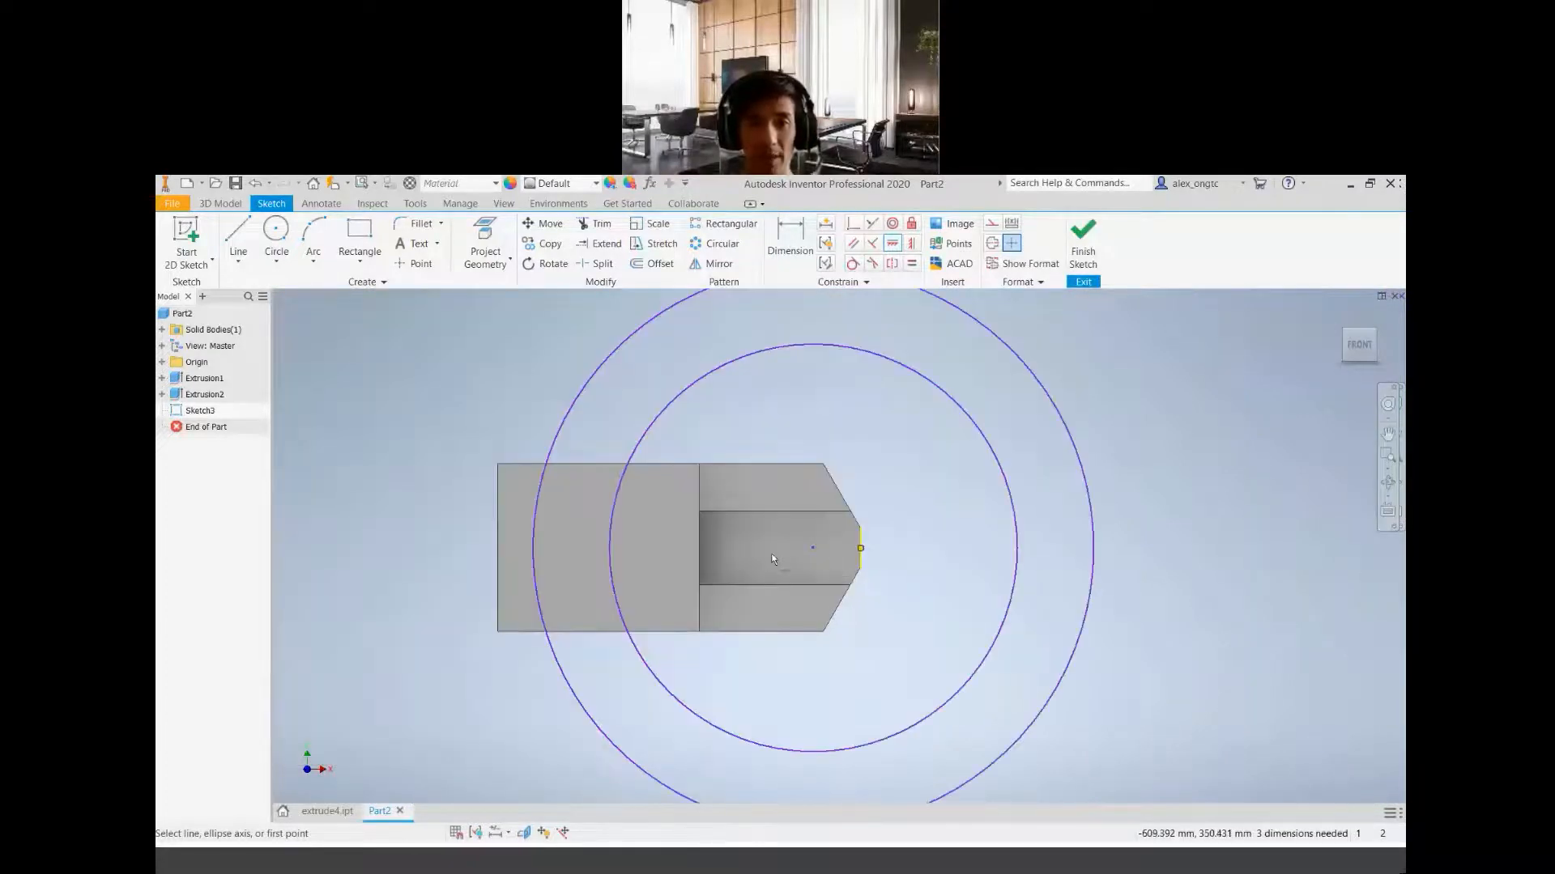
{"action": "scroll", "coordinate": [858, 552], "scroll_direction": "up", "scroll_amount": 3}
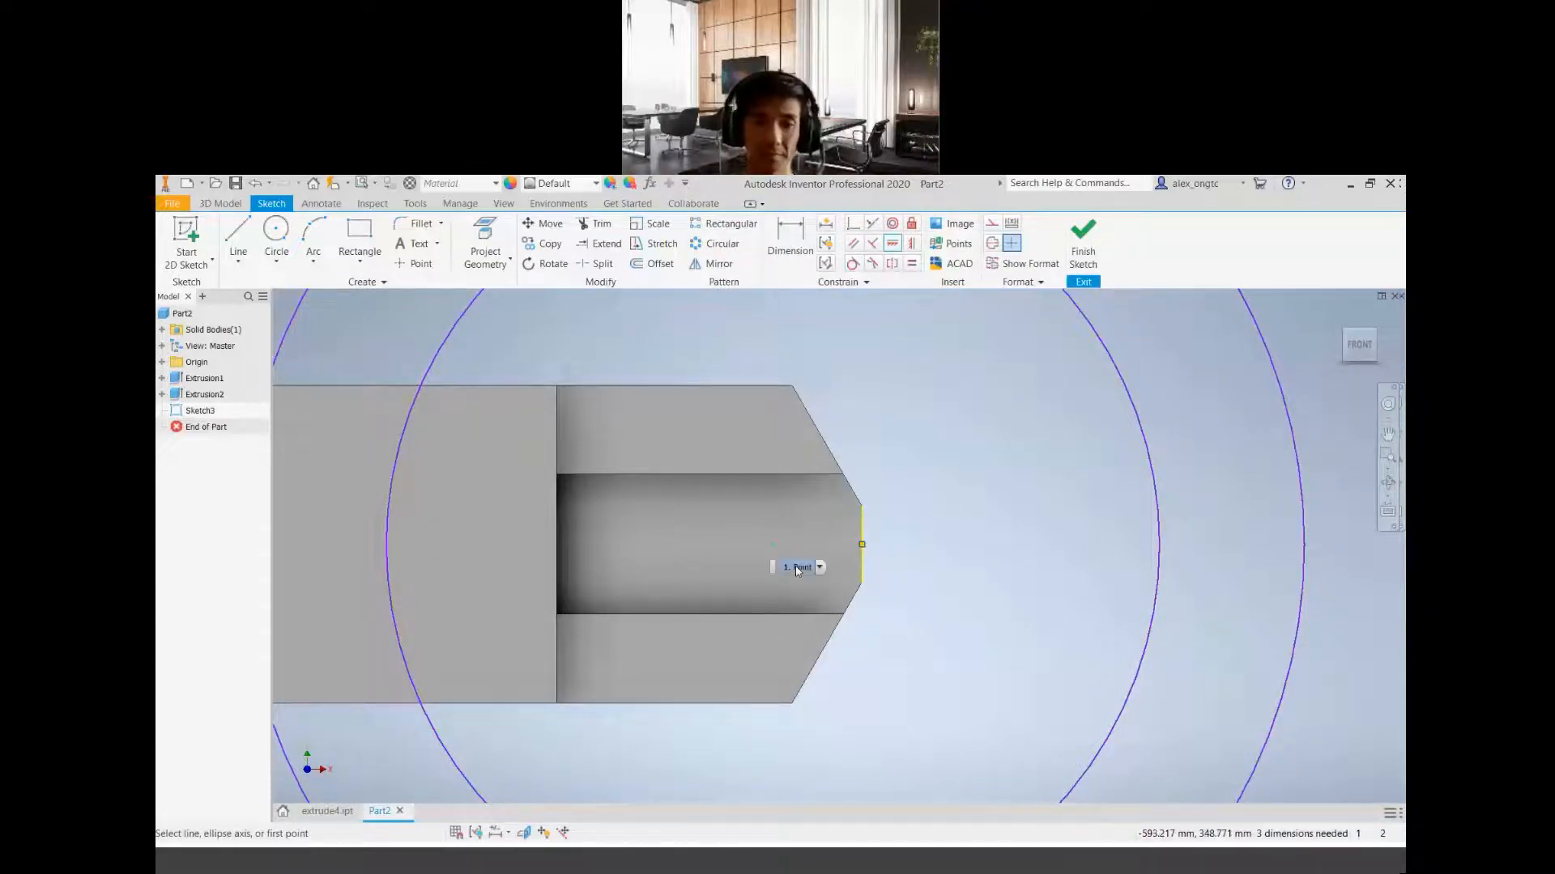
Check the PDF drawing and dimension the distance from the circles' shared centre to the end edge's midpoint as 6 mm
{"action": "left_click", "coordinate": [795, 251]}
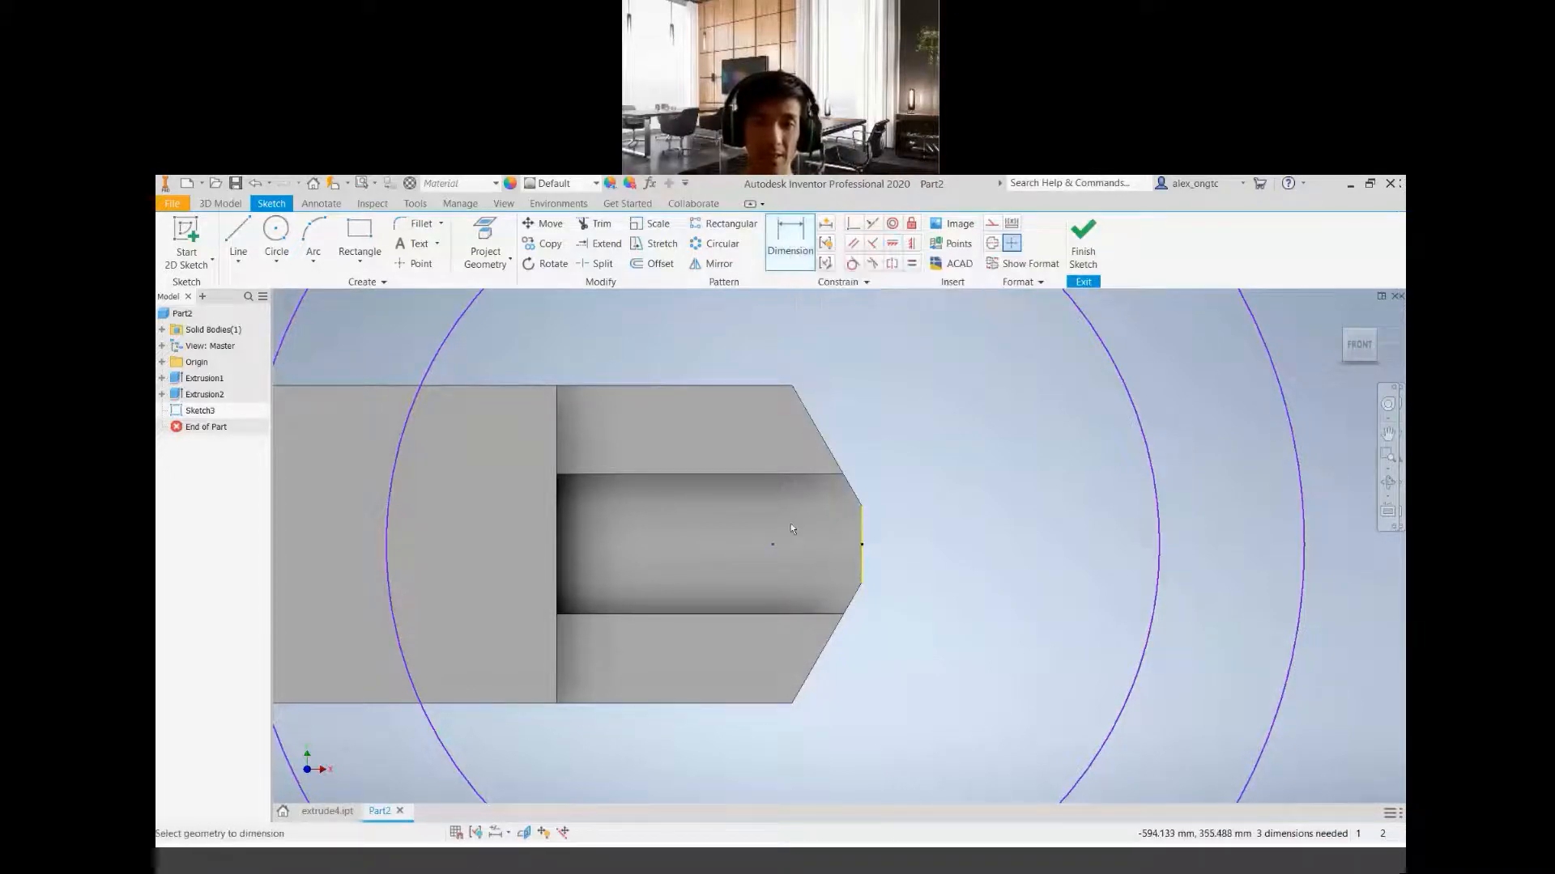
{"action": "left_click", "coordinate": [941, 868]}
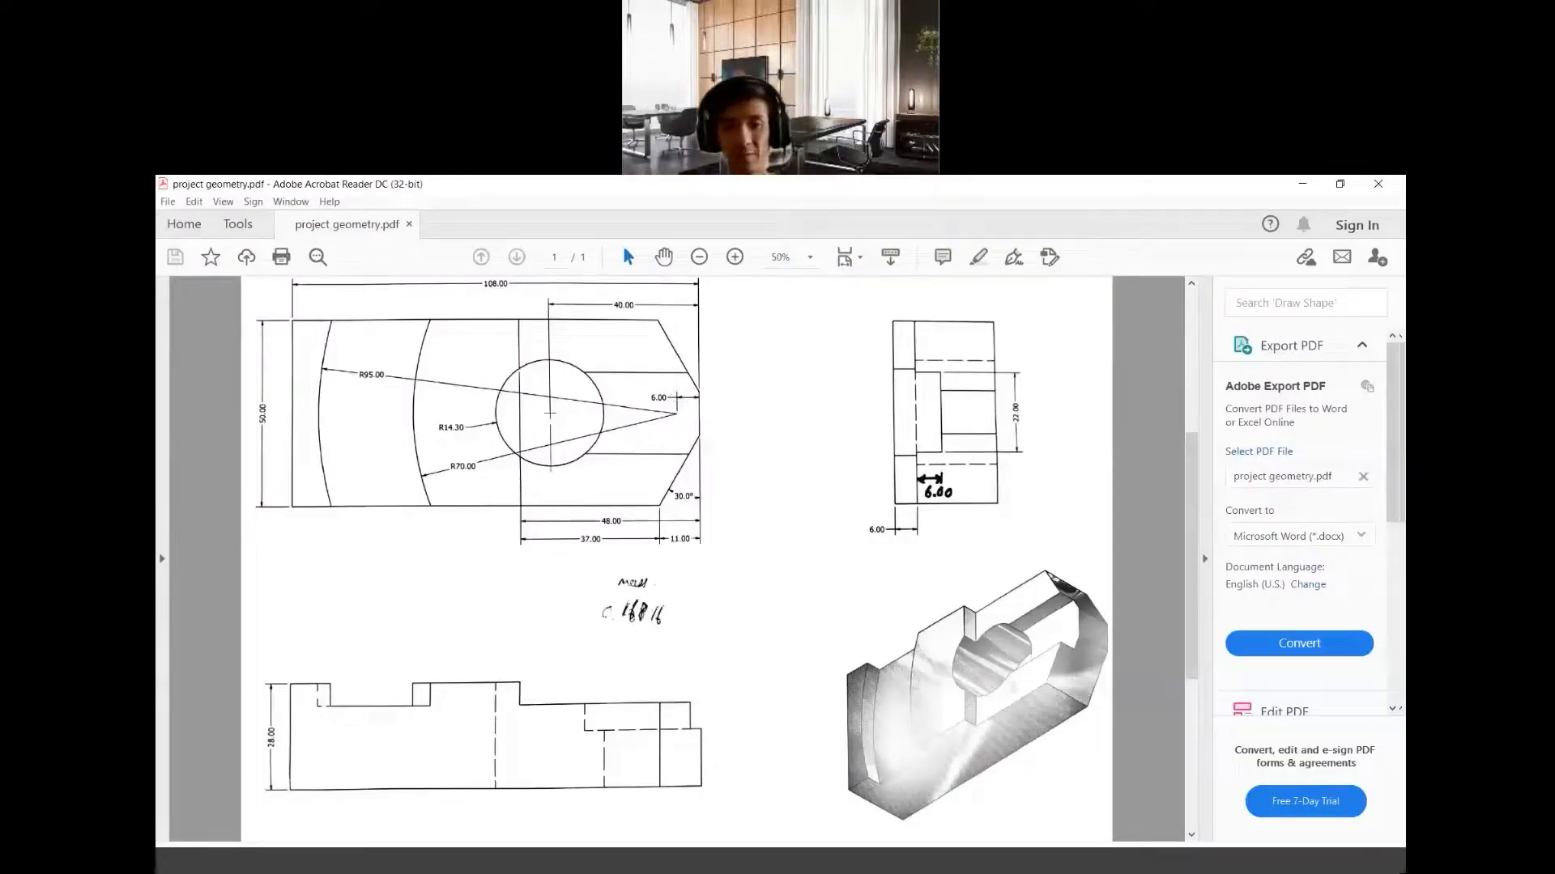
{"action": "left_click", "coordinate": [696, 865]}
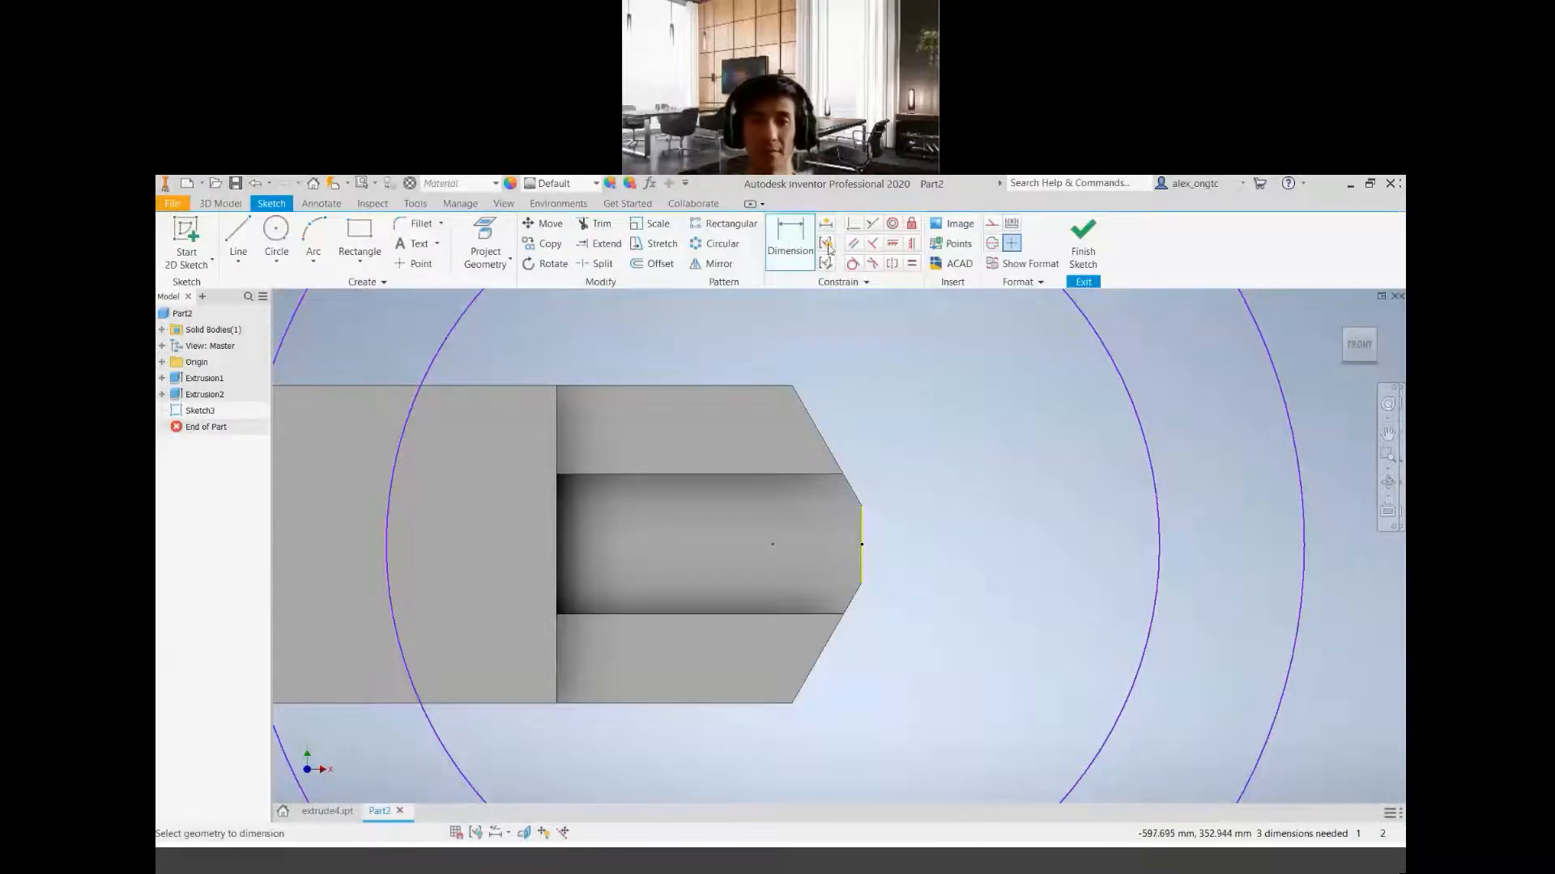
{"action": "left_click", "coordinate": [794, 236]}
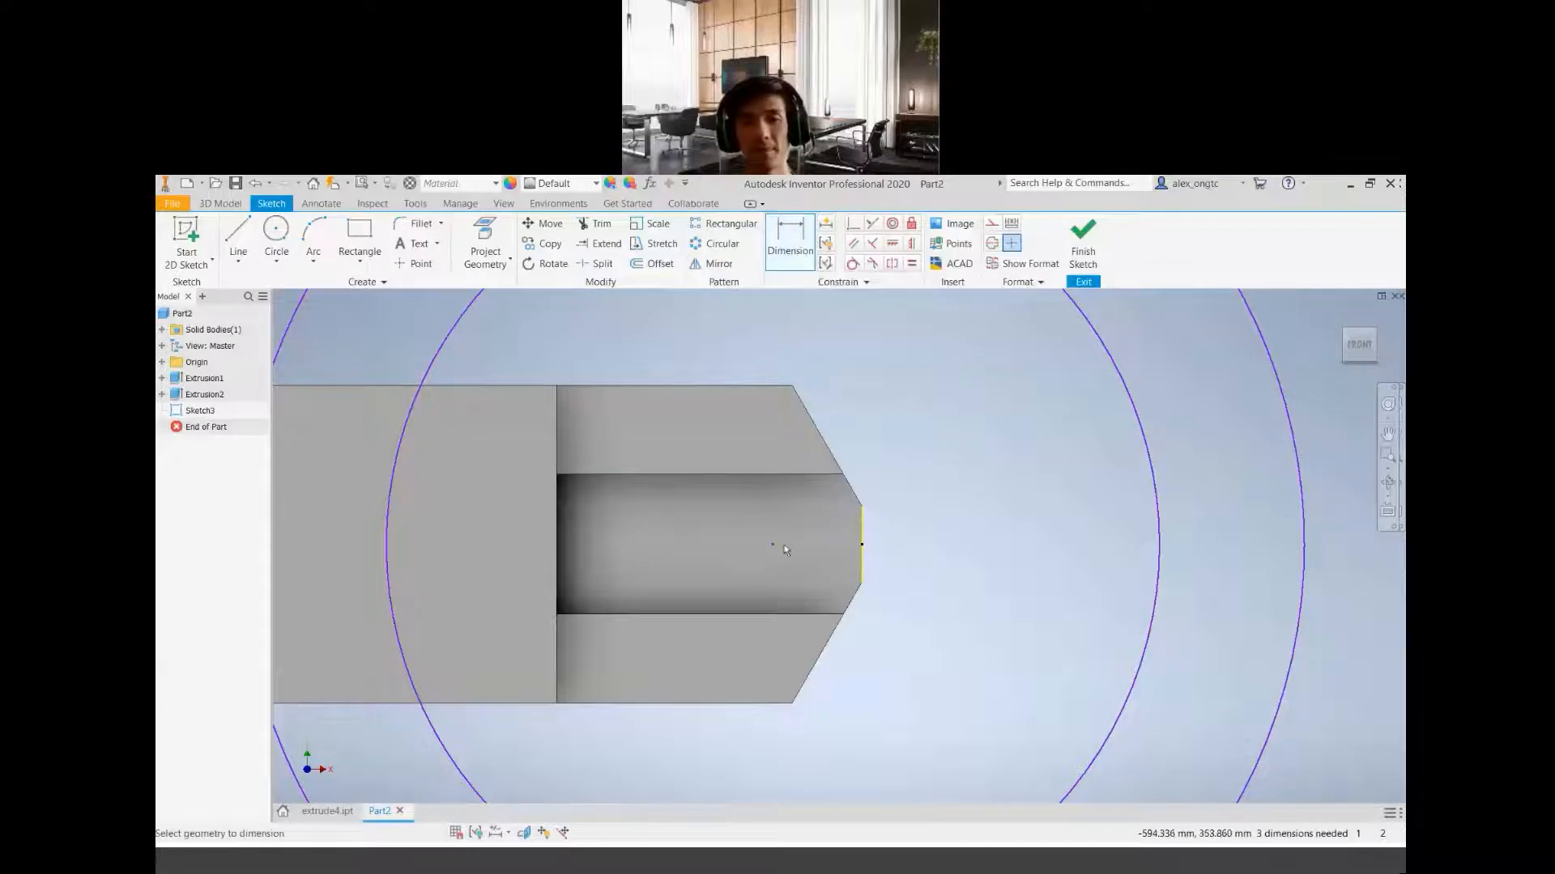
{"action": "left_click", "coordinate": [862, 546]}
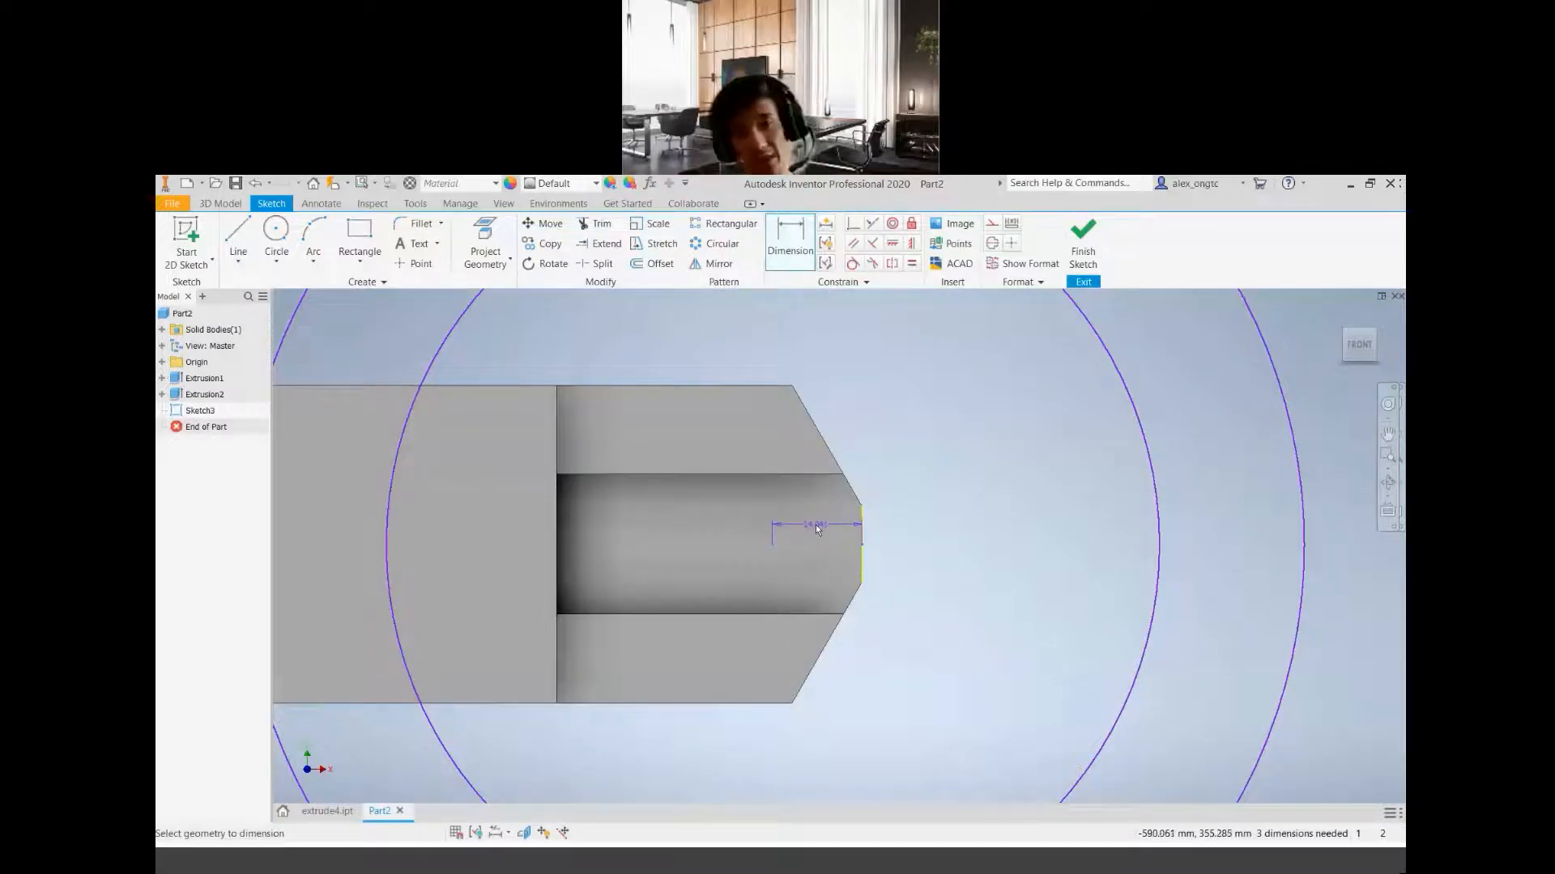
{"action": "left_click", "coordinate": [818, 530]}
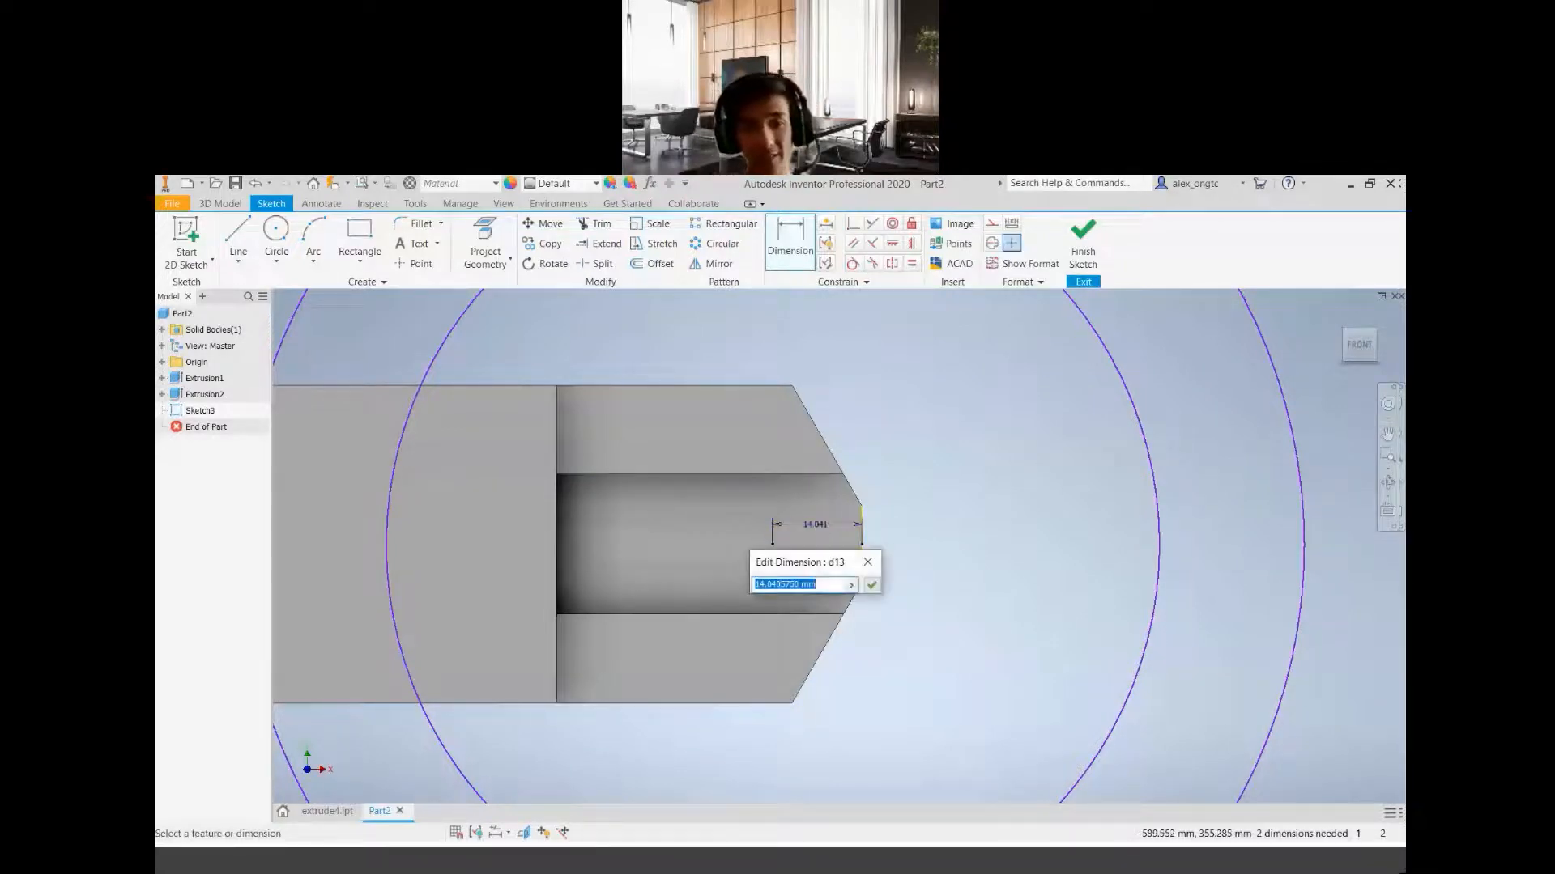
{"action": "type", "text": "6"}
{"action": "key", "text": "Return"}
Add a radius dimension of 70 mm to the inner circle, switching the dimension type from diameter to radius
{"action": "scroll", "coordinate": [761, 554], "scroll_direction": "down", "scroll_amount": 4}
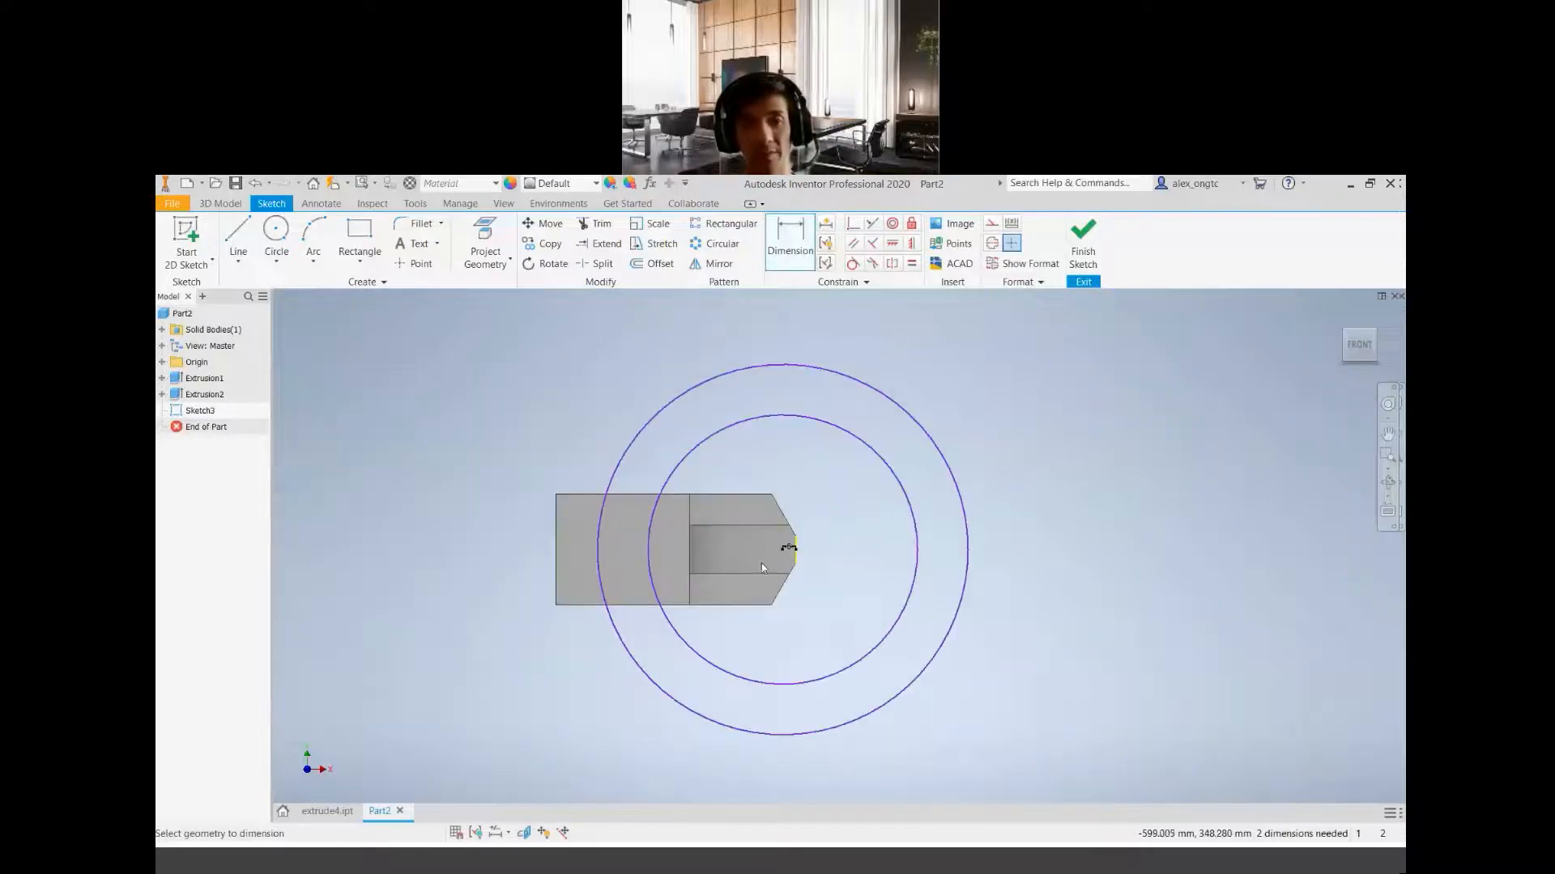
{"action": "scroll", "coordinate": [761, 567], "scroll_direction": "up", "scroll_amount": 3}
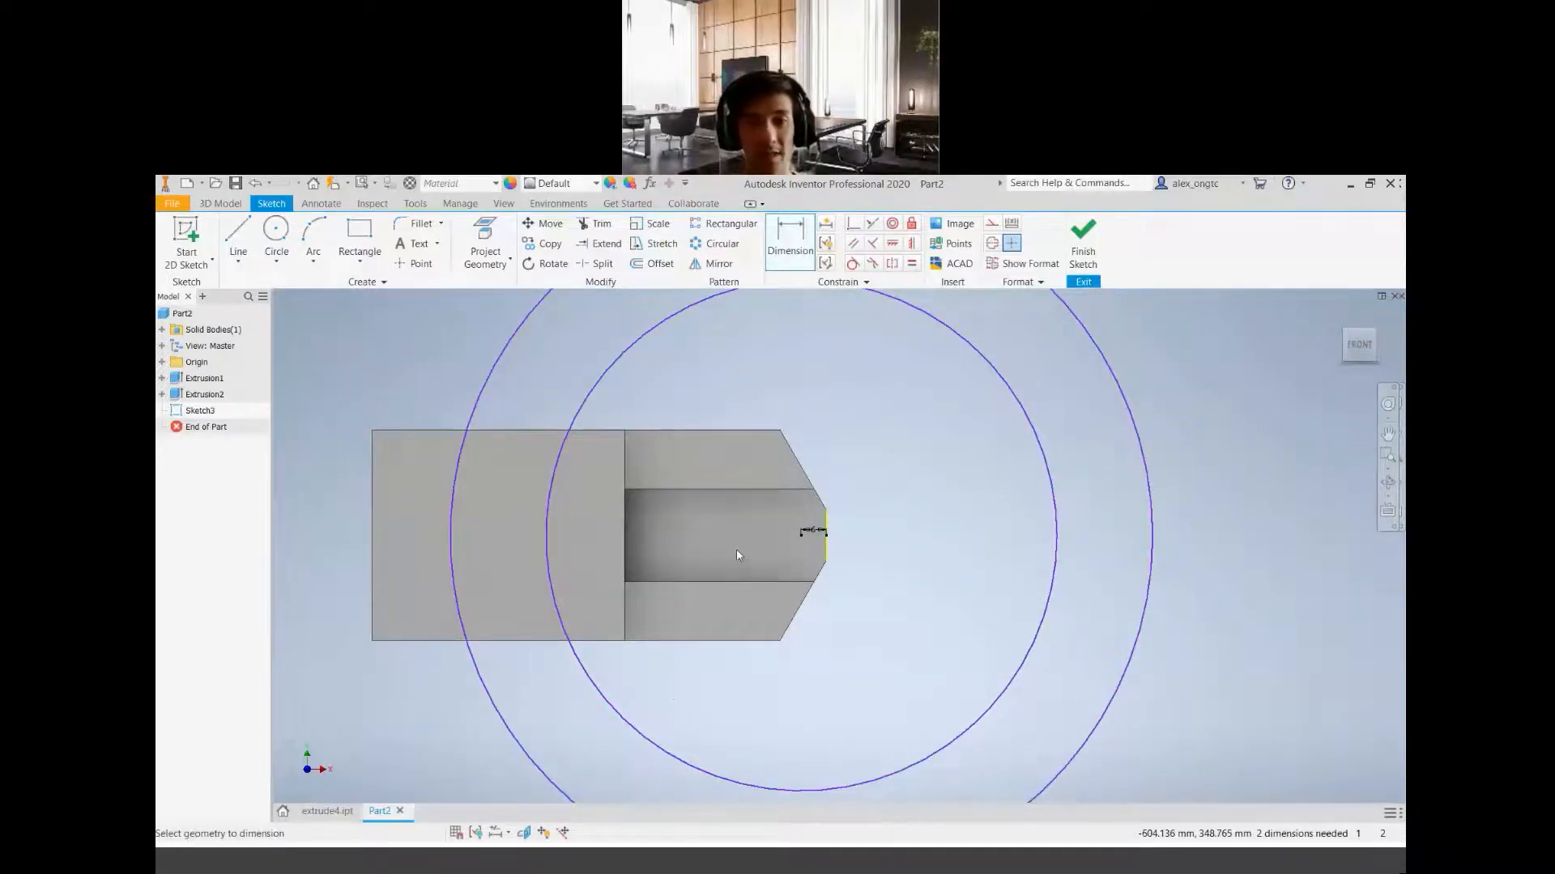
{"action": "left_click", "coordinate": [593, 401]}
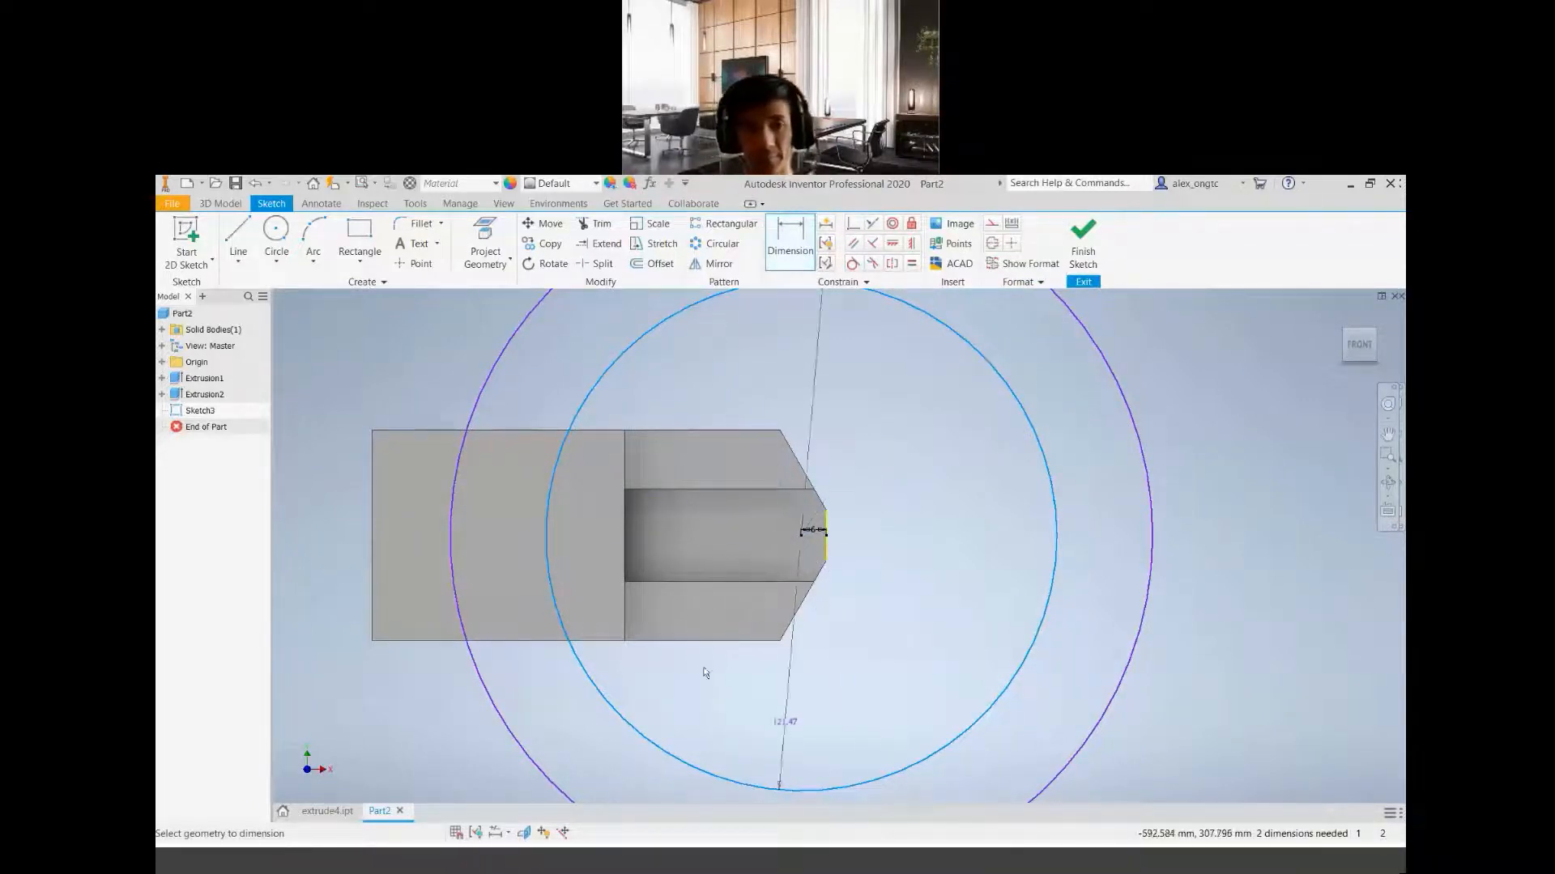
{"action": "key", "text": "Escape"}
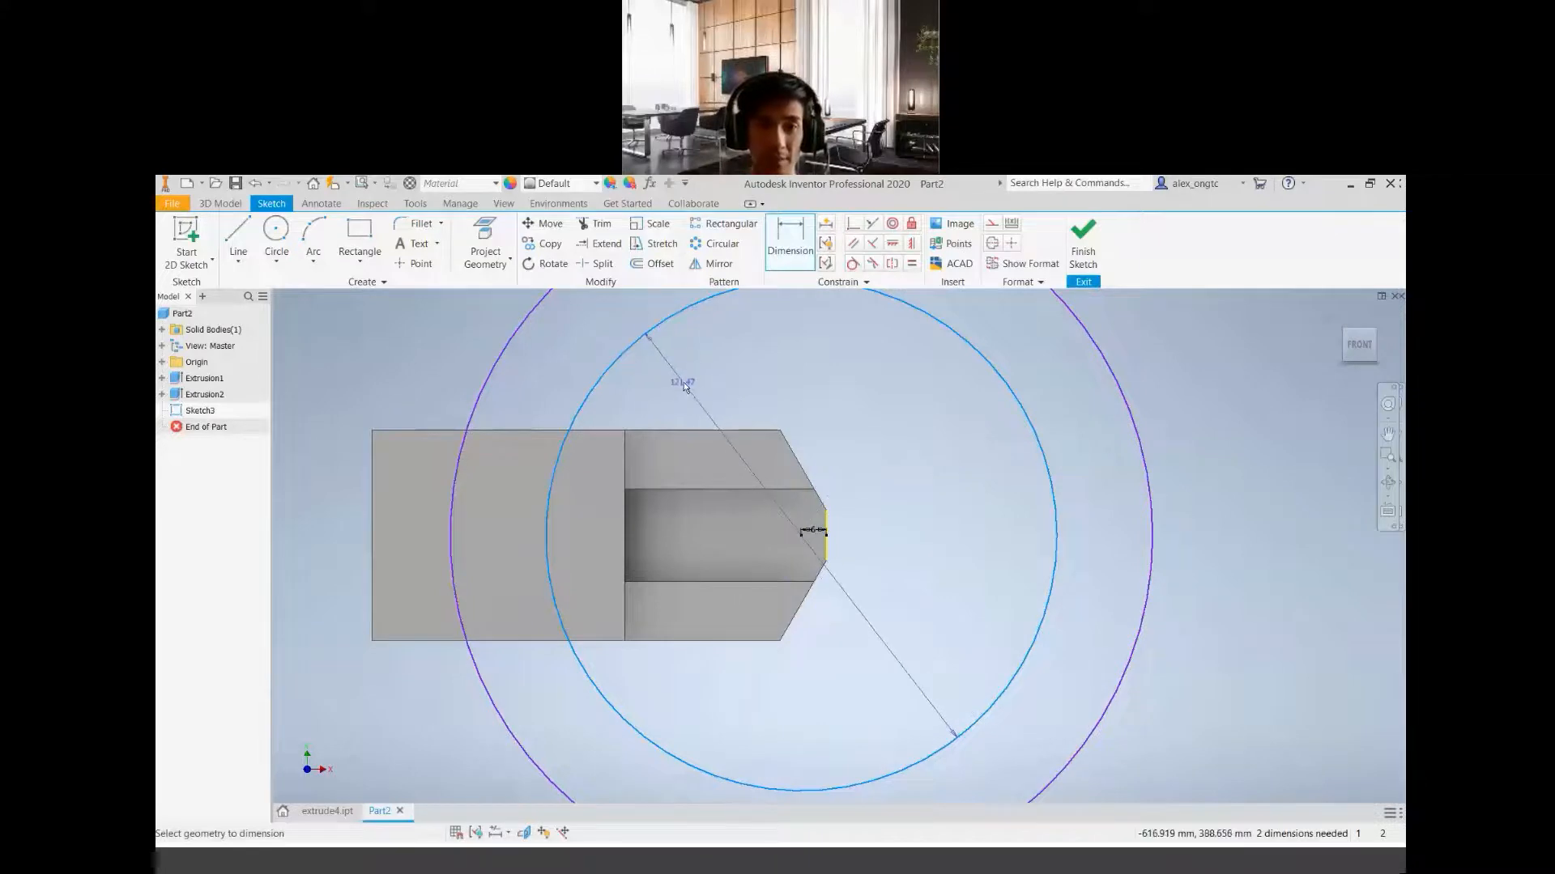
{"action": "right_click", "coordinate": [683, 382]}
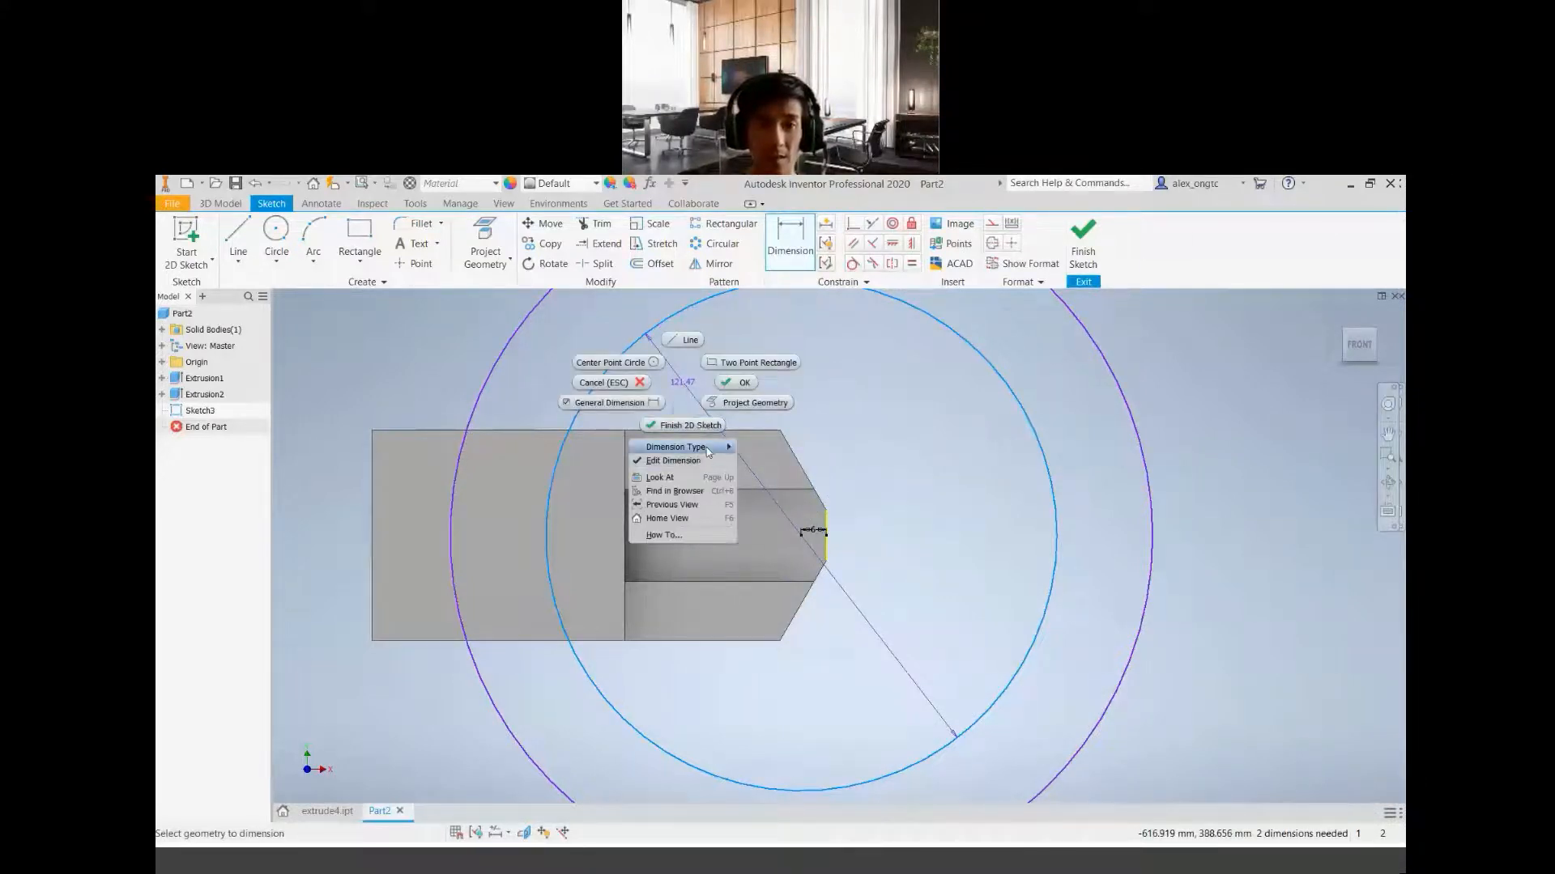
{"action": "mouse_move", "coordinate": [706, 447]}
{"action": "left_click", "coordinate": [765, 447]}
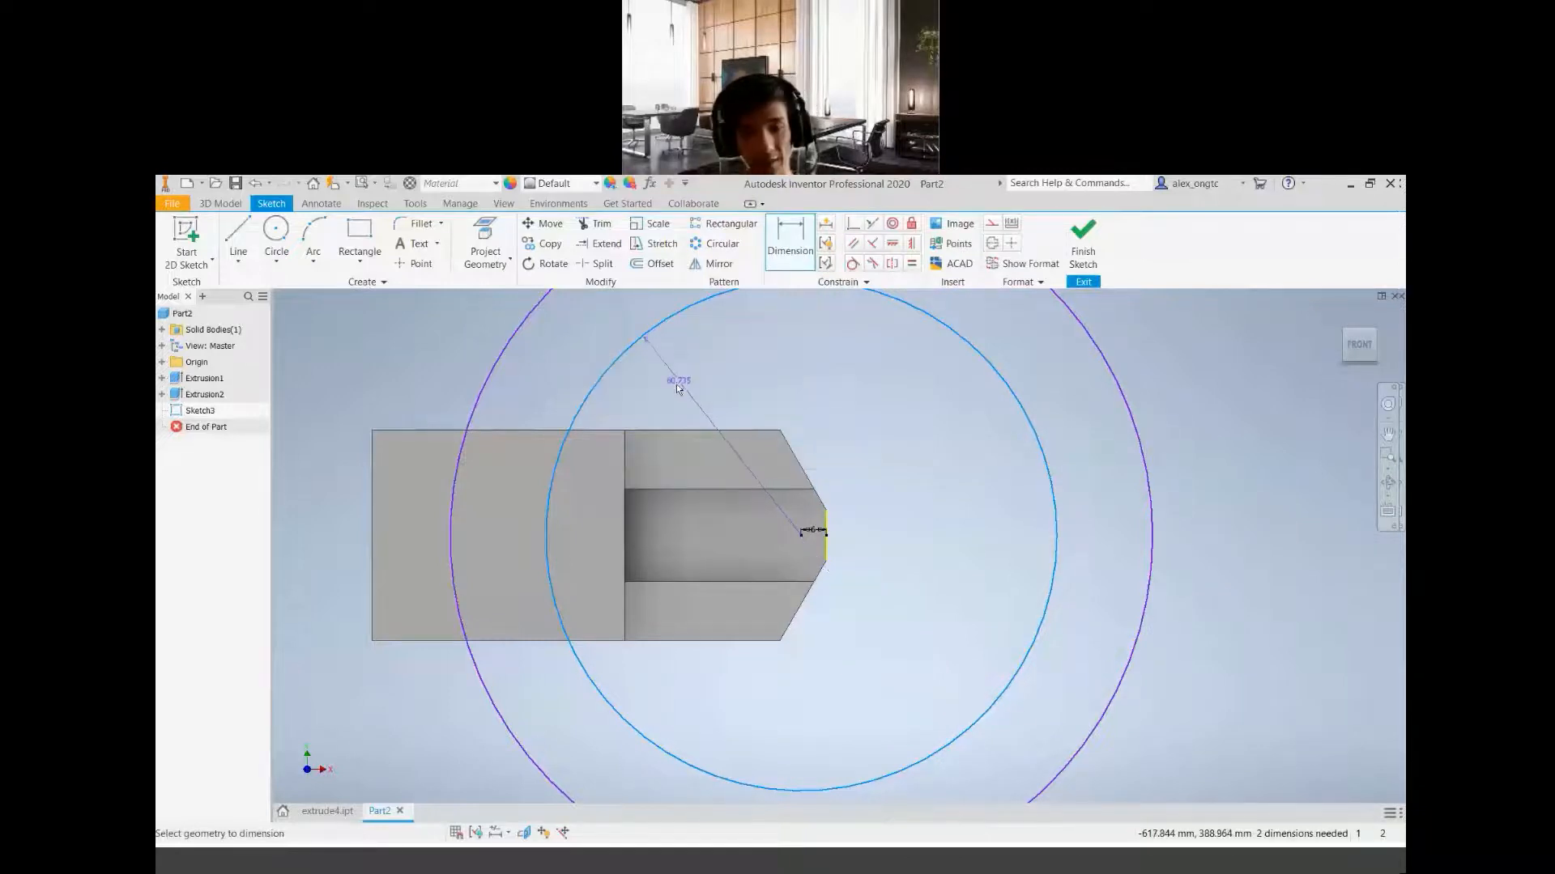
{"action": "left_click", "coordinate": [672, 391]}
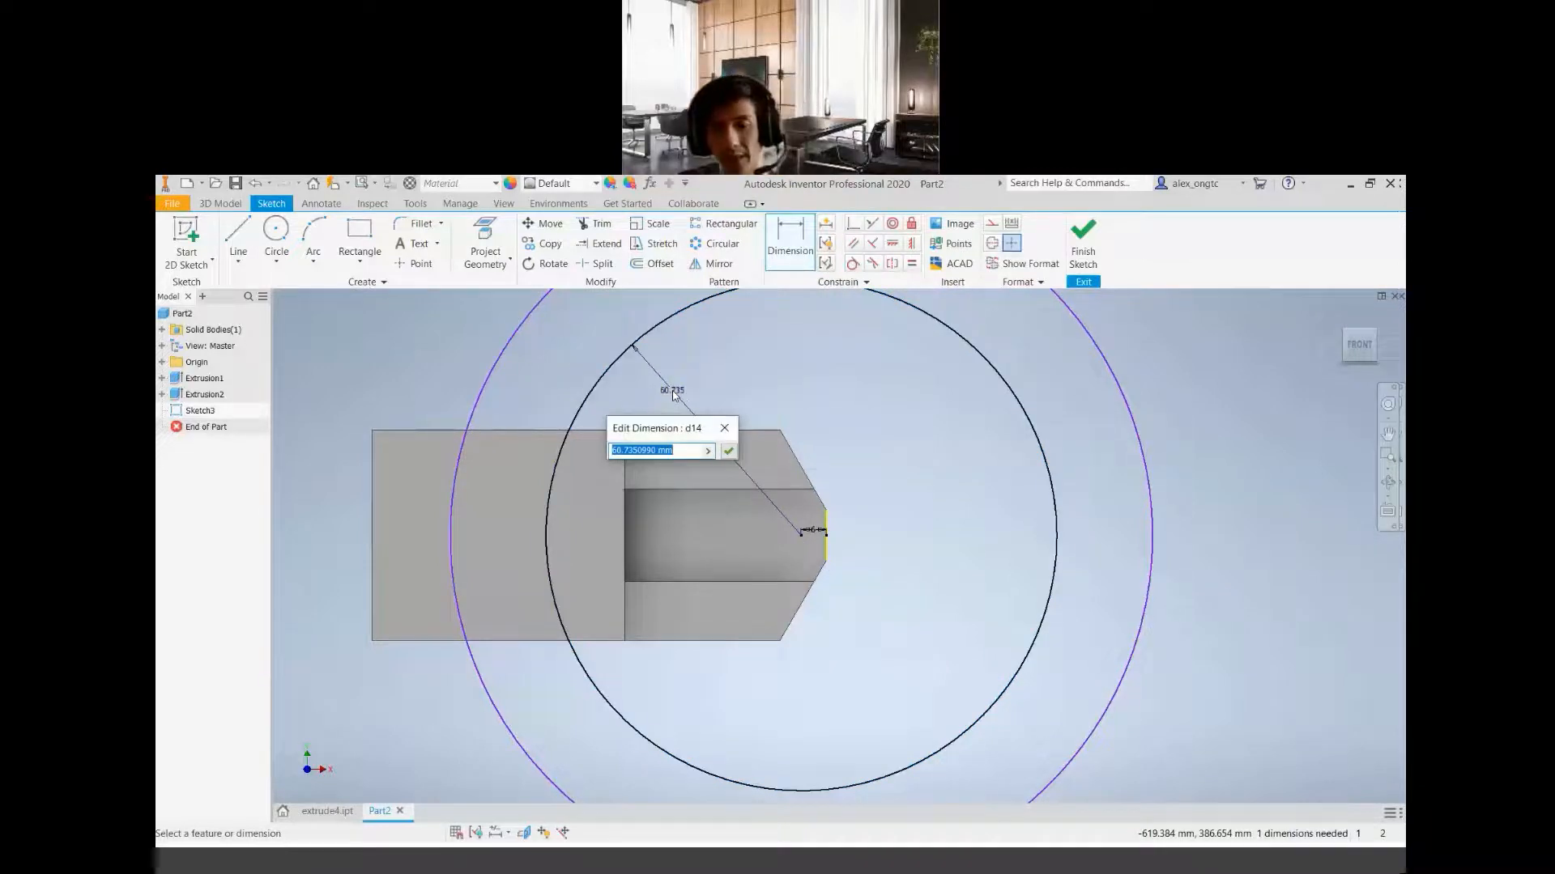
{"action": "type", "text": "70"}
{"action": "key", "text": "Return"}
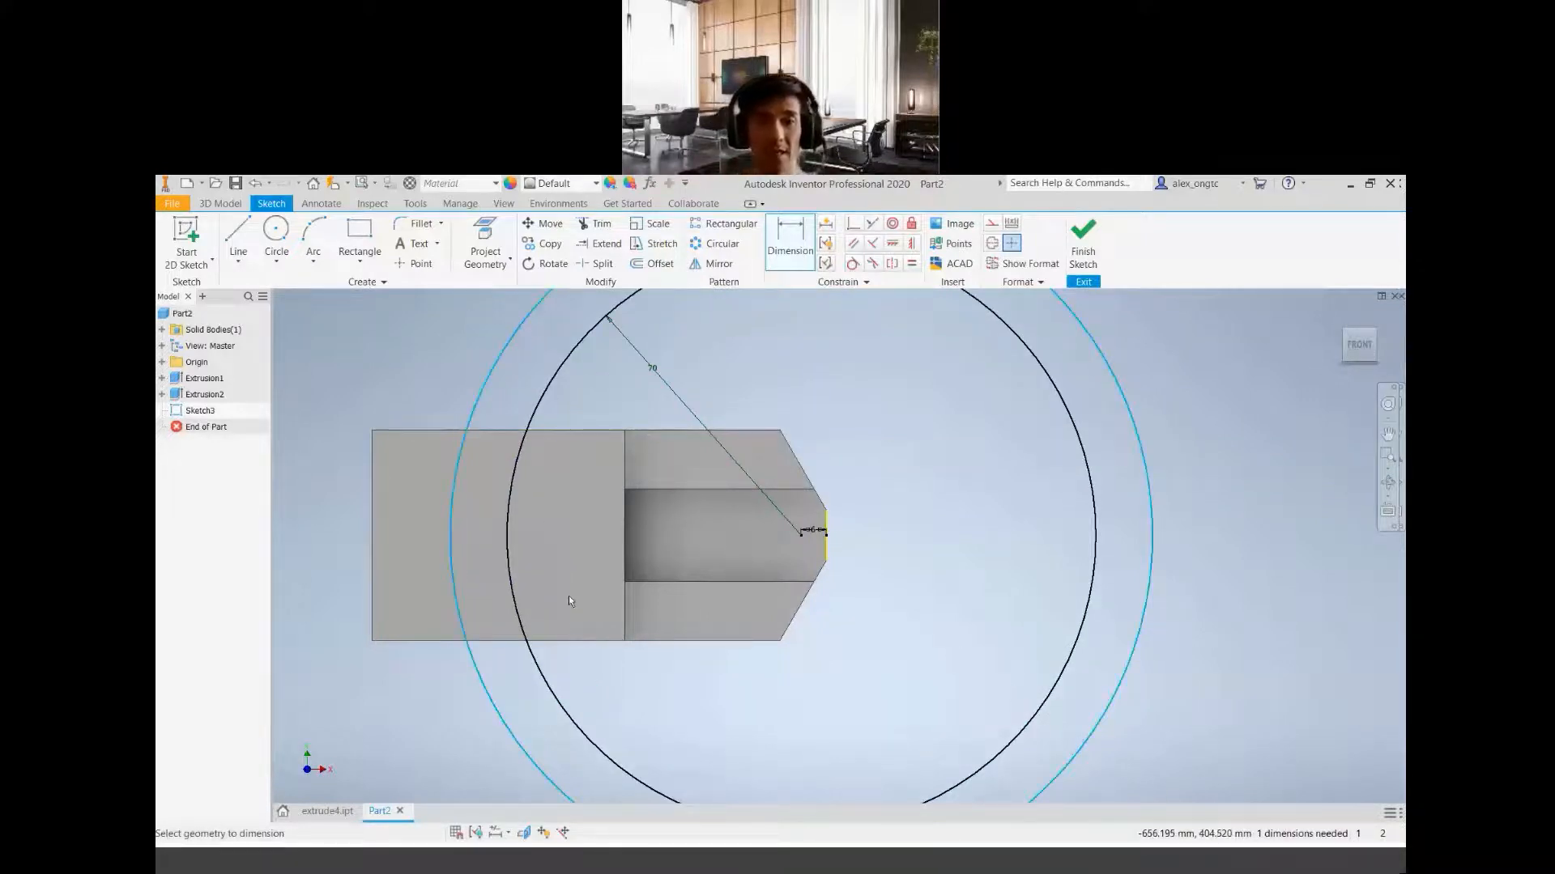
Dimension the outer circle by its radius instead of its diameter and set it to 95 mm
{"action": "right_click", "coordinate": [561, 565]}
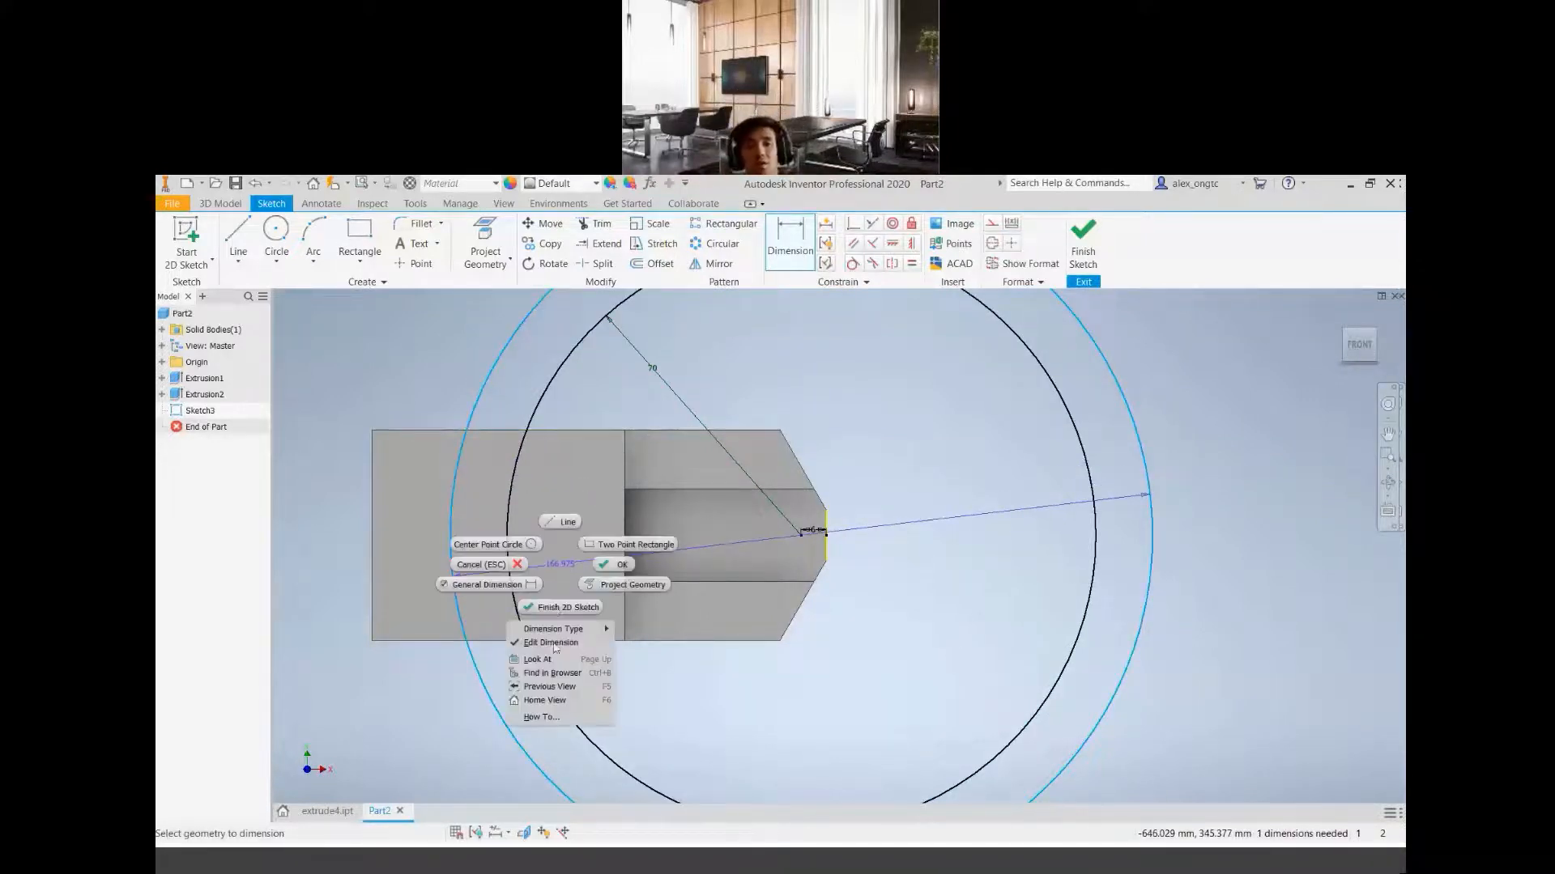
{"action": "mouse_move", "coordinate": [583, 629]}
{"action": "left_click", "coordinate": [687, 626]}
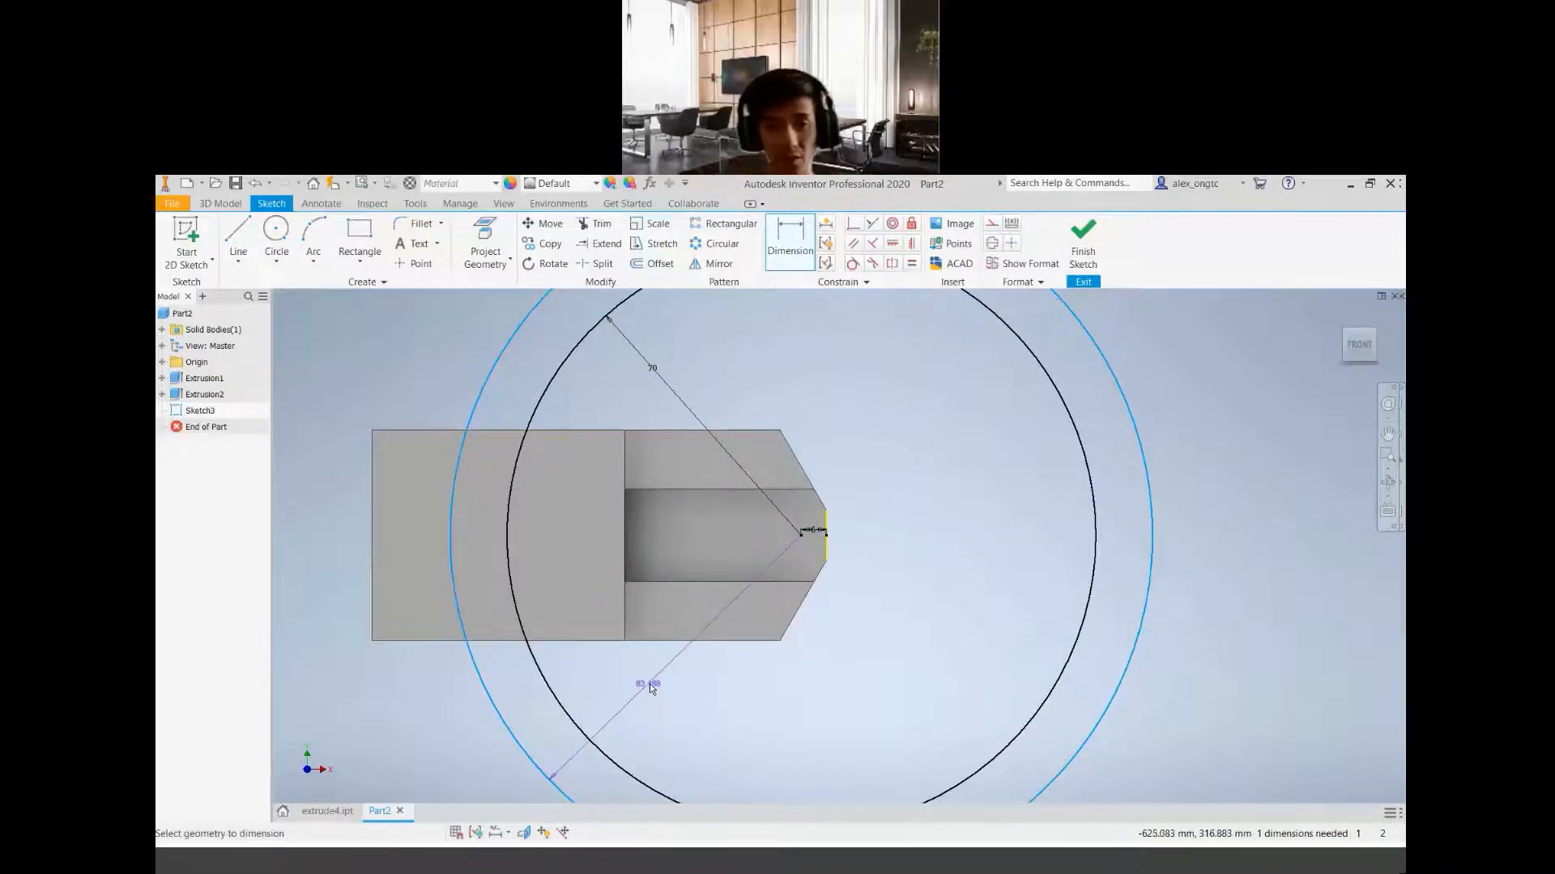
{"action": "left_click", "coordinate": [643, 673]}
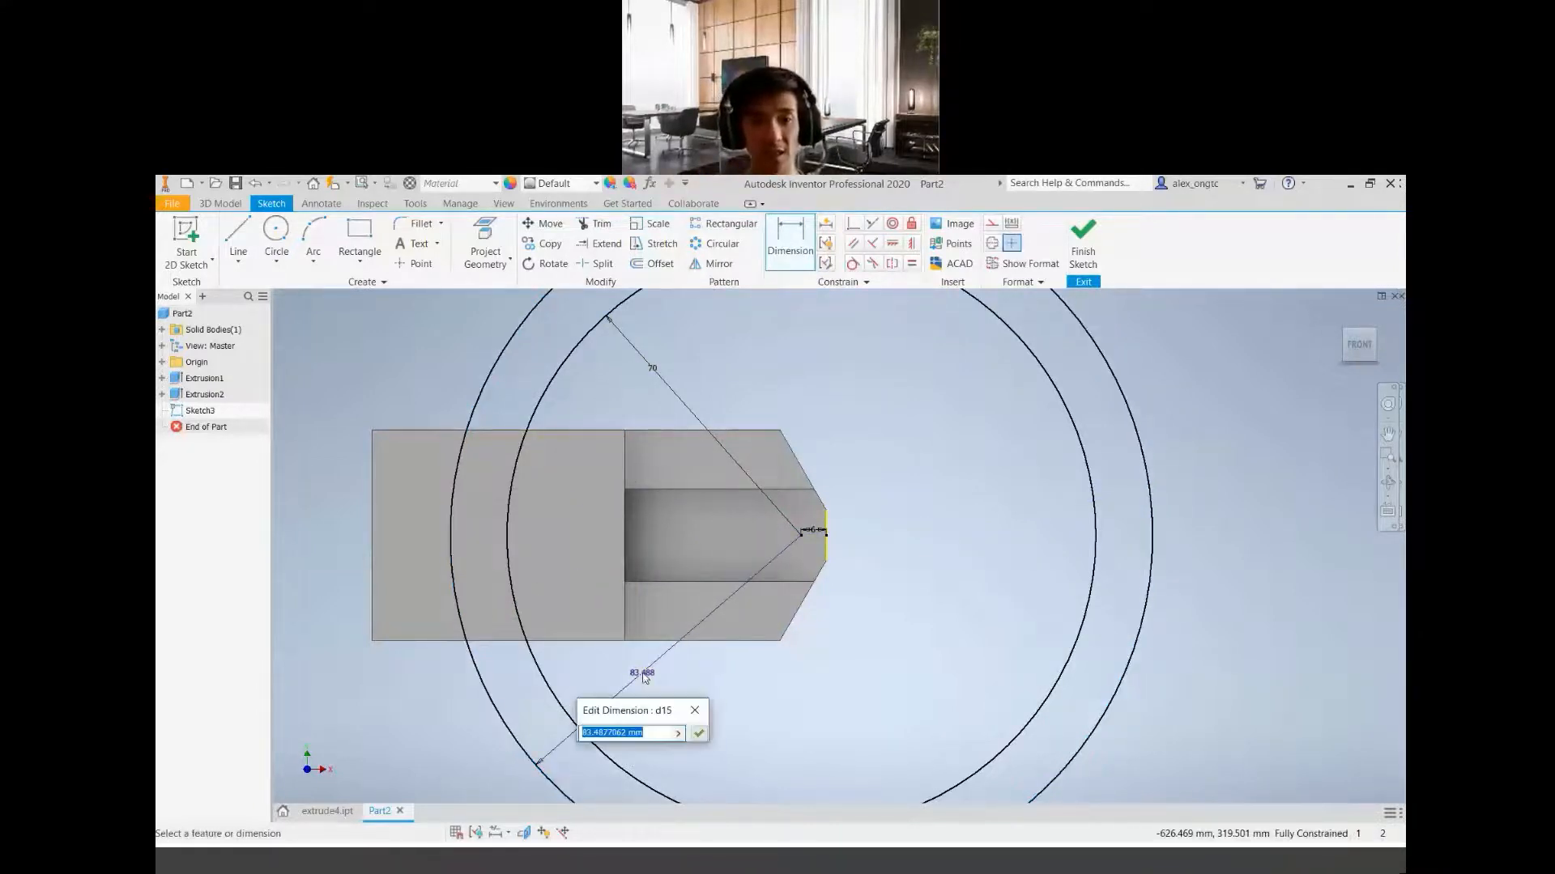
{"action": "type", "text": "95"}
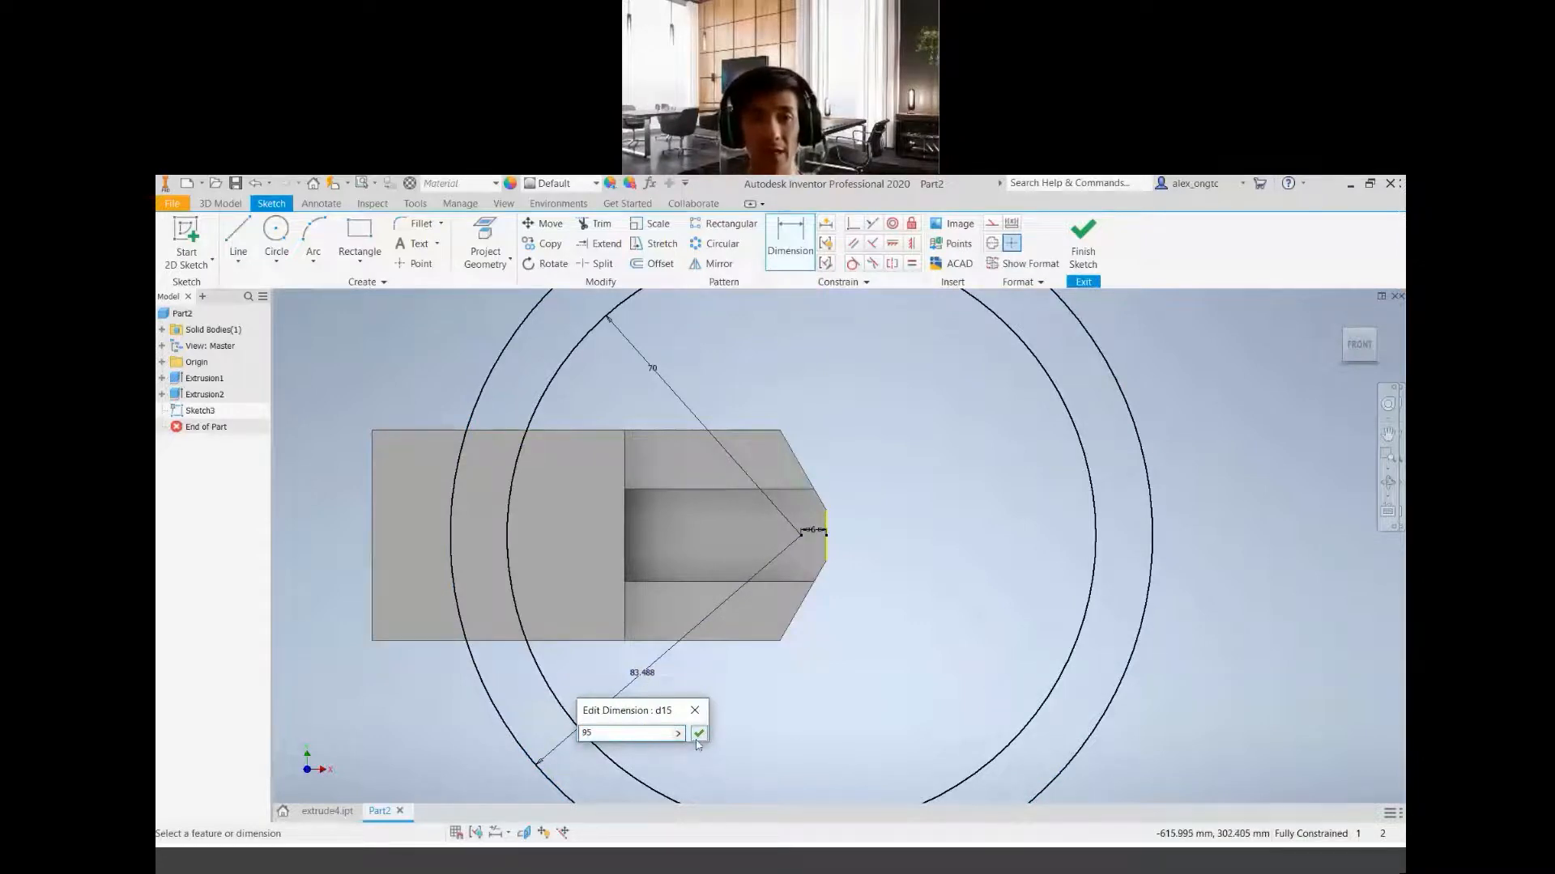
{"action": "key", "text": "Return"}
Examine both dimensioned circles against the block and the offset between their shared centre and the short end edge
{"action": "scroll", "coordinate": [737, 524], "scroll_direction": "up", "scroll_amount": 2}
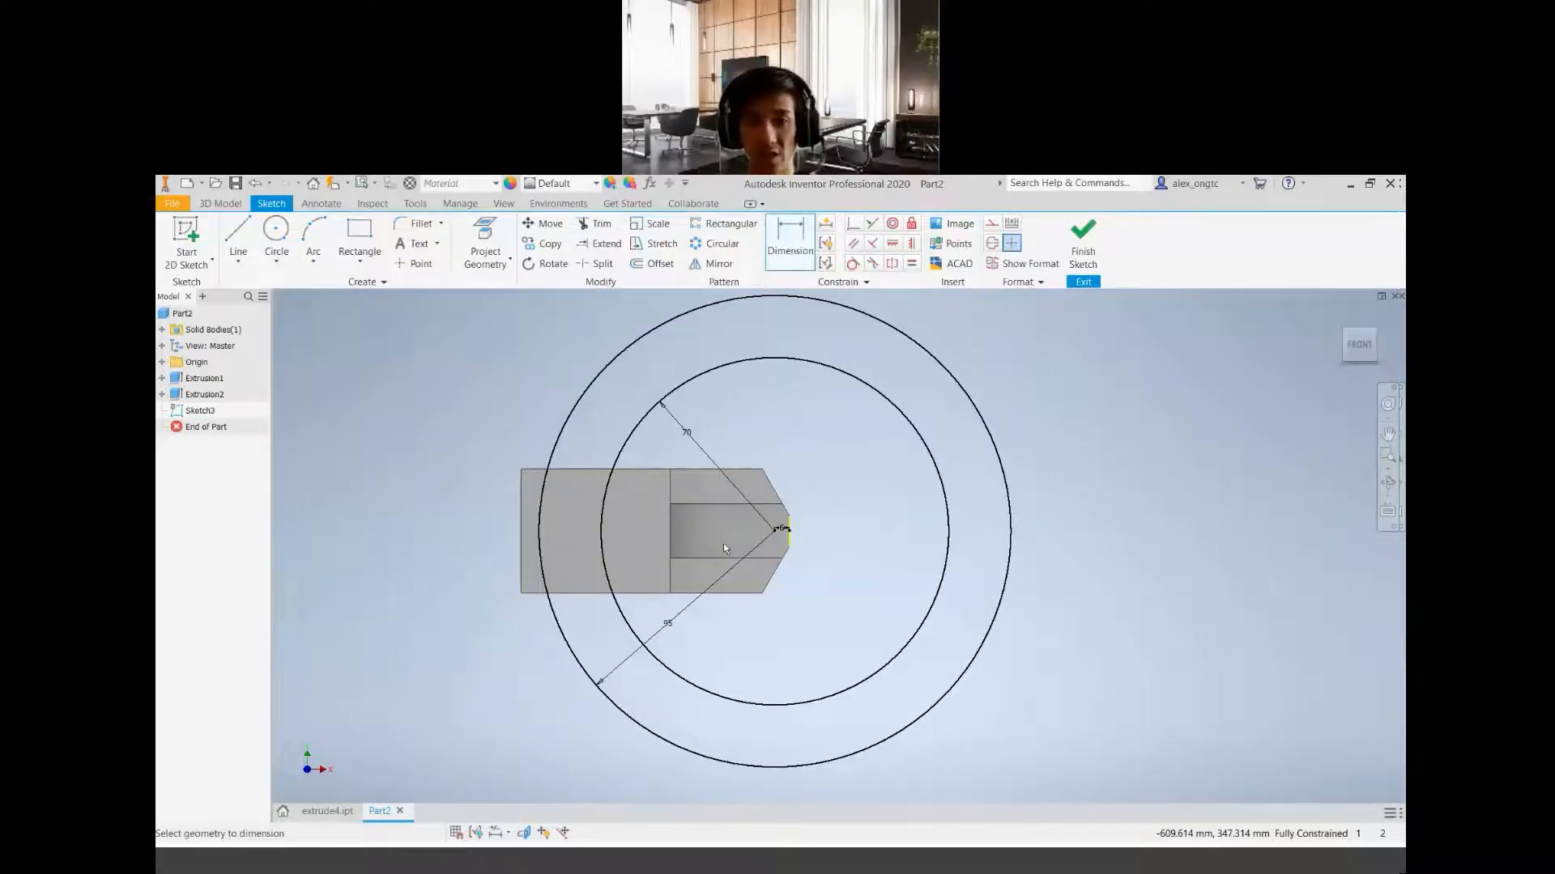
{"action": "scroll", "coordinate": [800, 504], "scroll_direction": "down", "scroll_amount": 6}
{"action": "scroll", "coordinate": [721, 529], "scroll_direction": "up", "scroll_amount": 5}
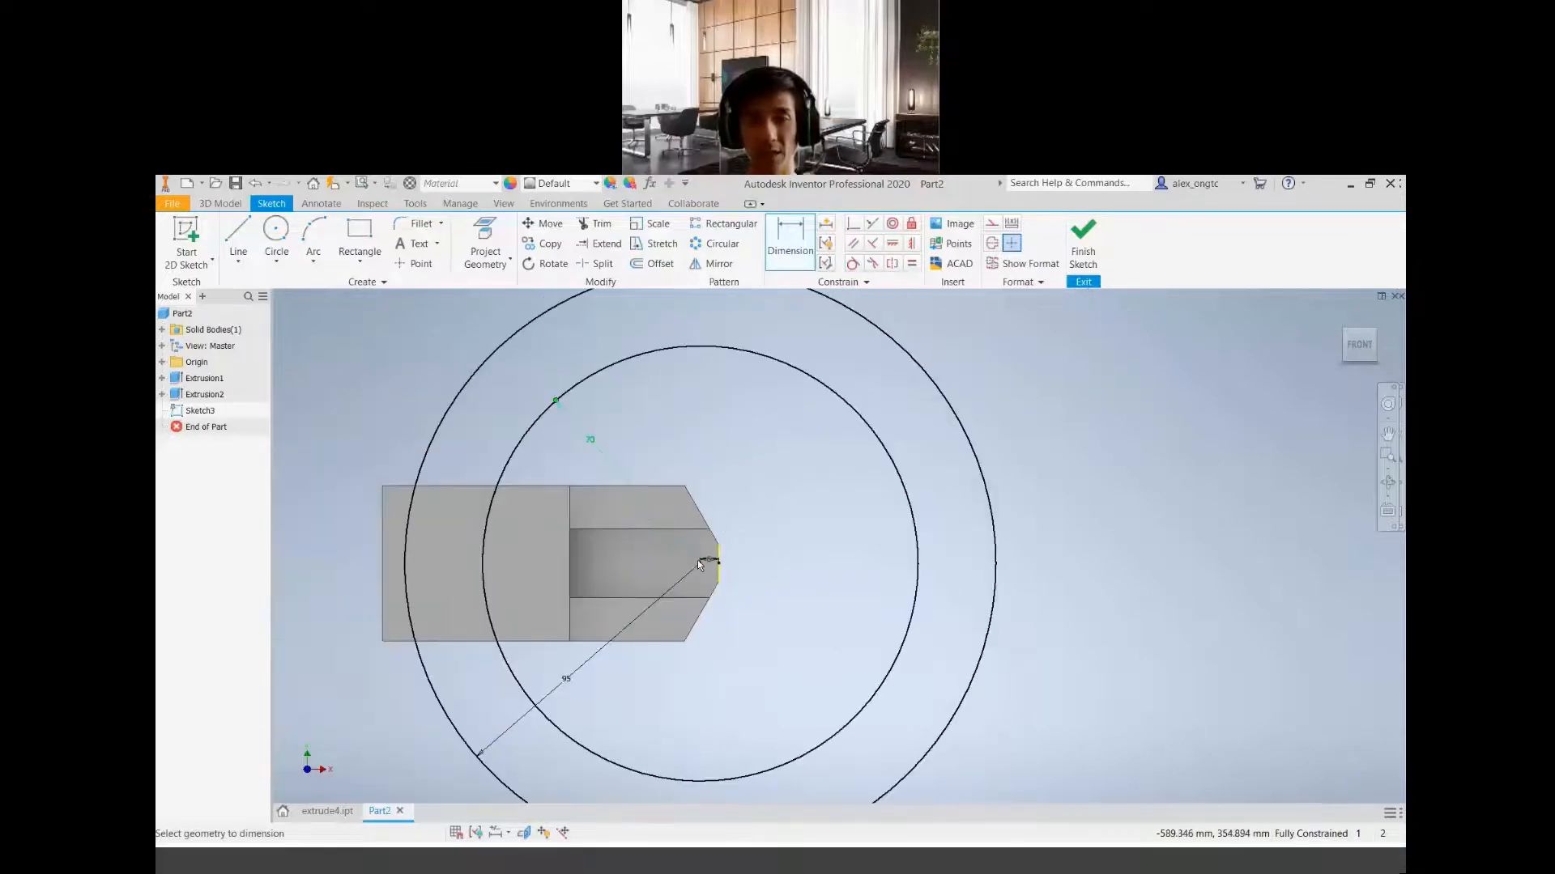
{"action": "mouse_move", "coordinate": [842, 567]}
{"action": "middle_mouse_down"}
{"action": "mouse_move", "coordinate": [931, 538]}
{"action": "mouse_move", "coordinate": [892, 532]}
{"action": "middle_mouse_up"}
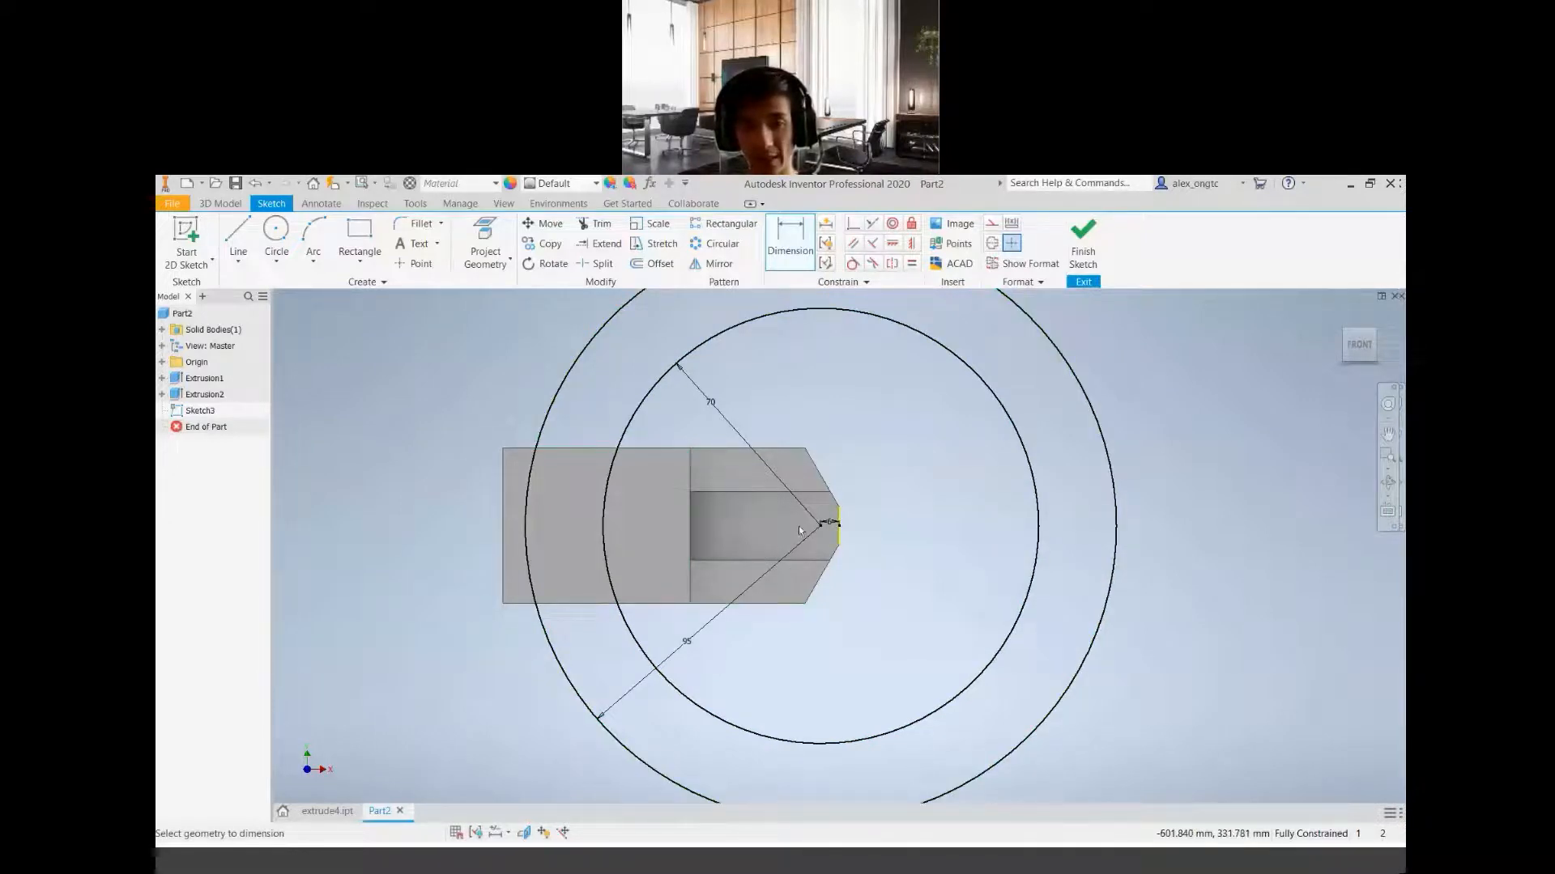
{"action": "scroll", "coordinate": [823, 527], "scroll_direction": "up", "scroll_amount": 5}
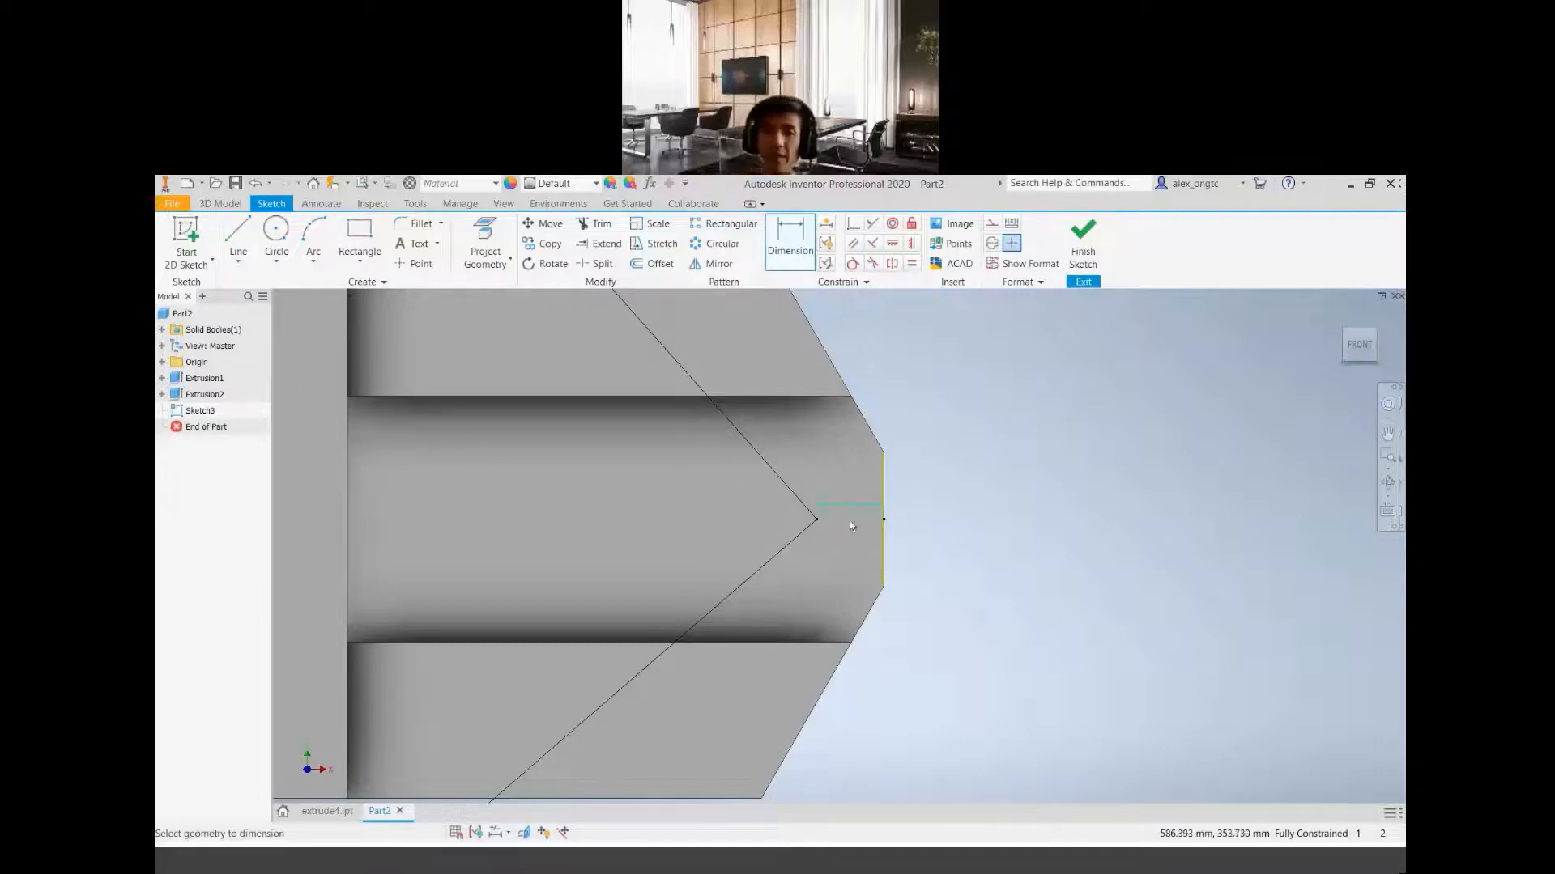
{"action": "left_click", "coordinate": [825, 502]}
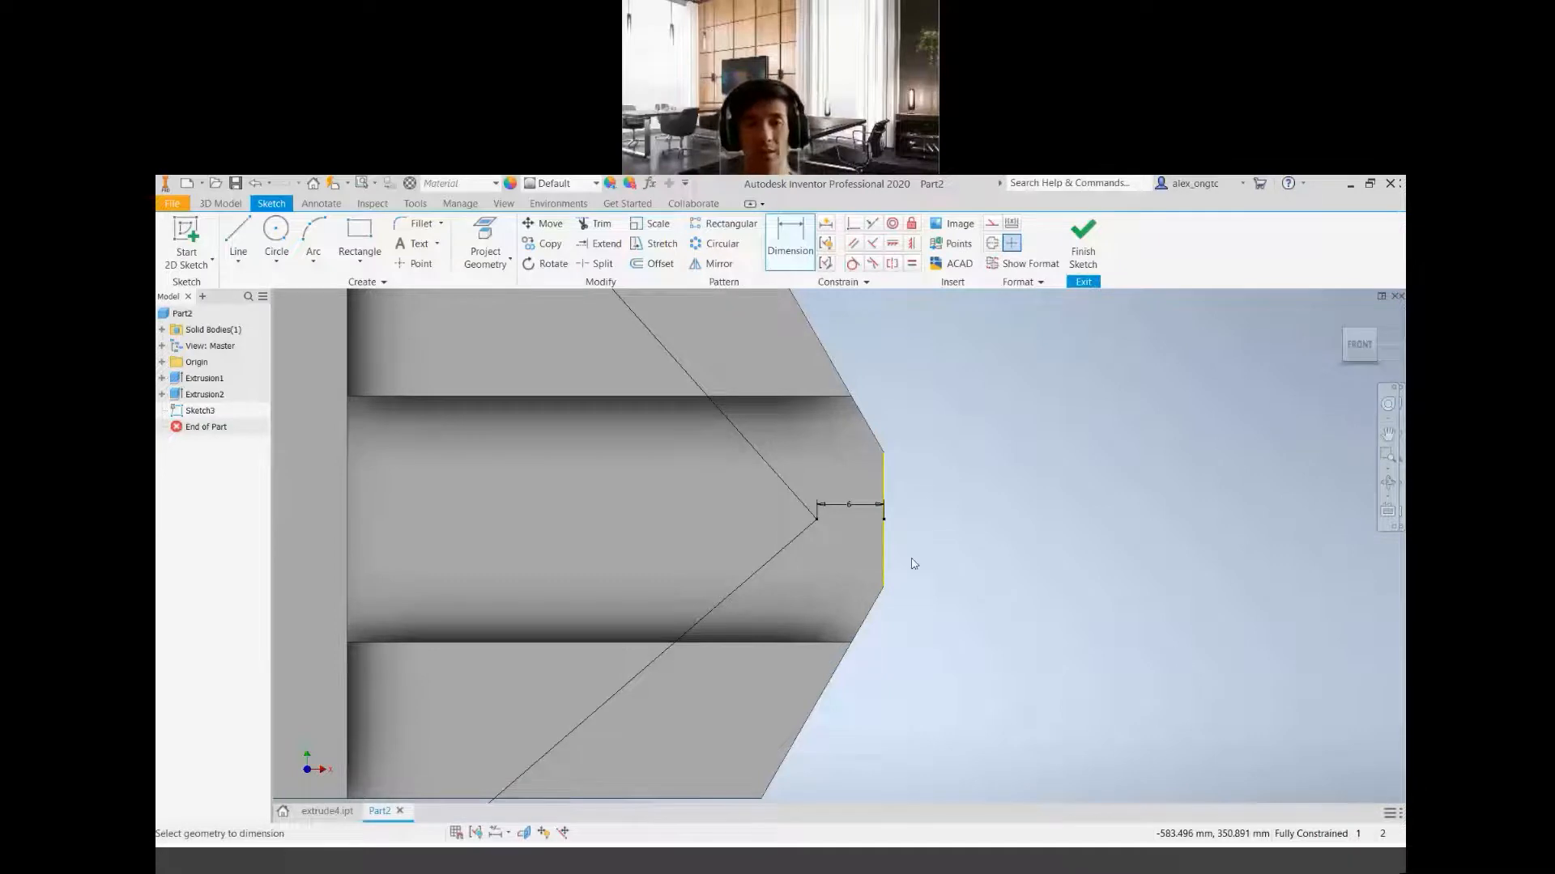
{"action": "scroll", "coordinate": [858, 570], "scroll_direction": "up", "scroll_amount": 5}
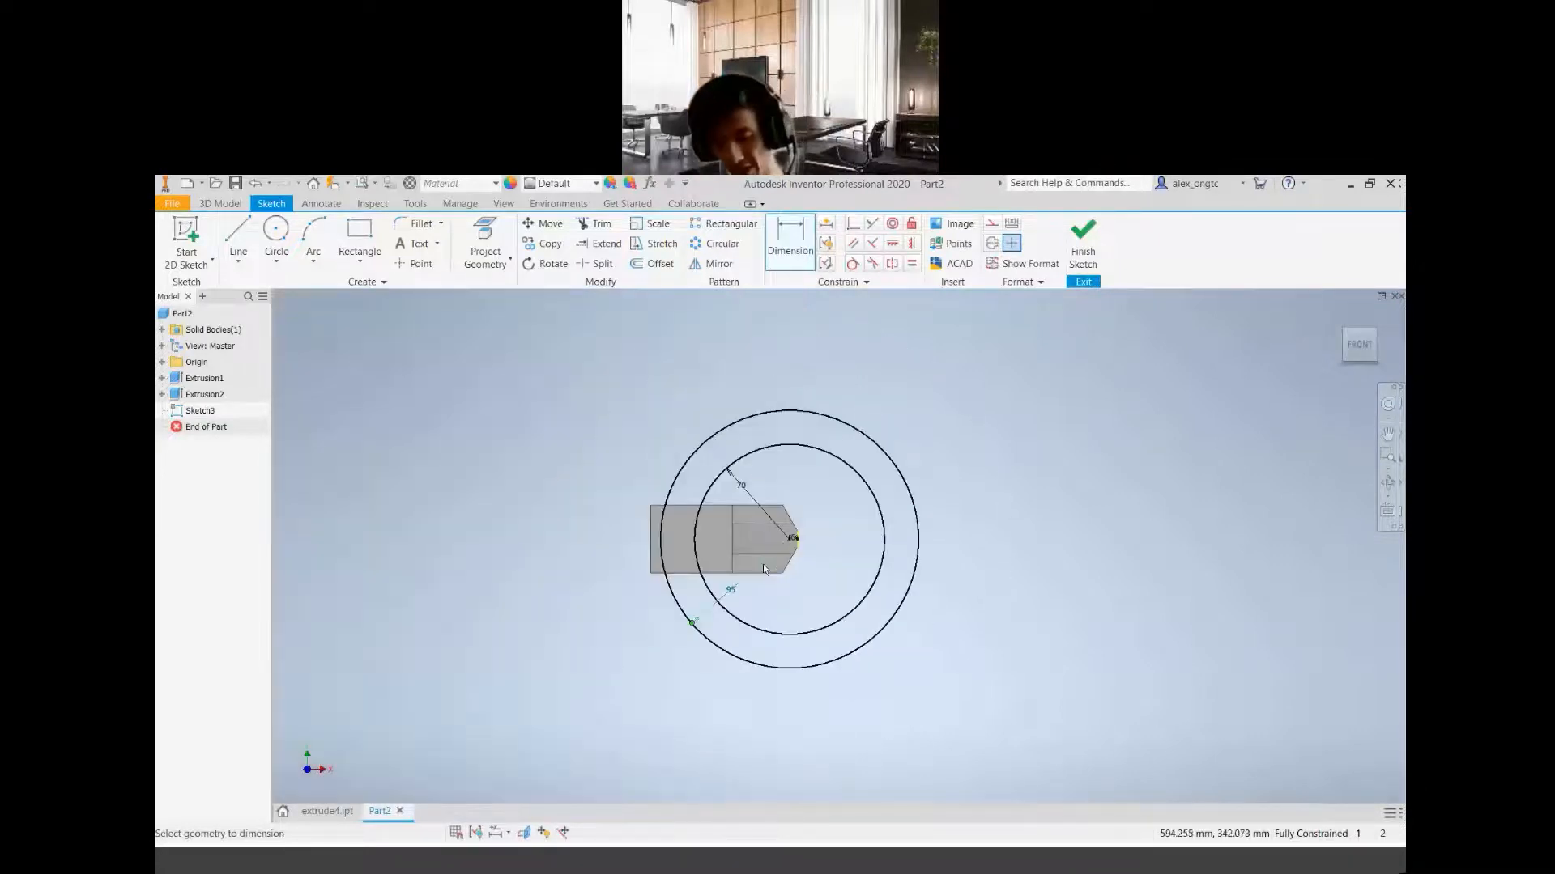
{"action": "scroll", "coordinate": [763, 563], "scroll_direction": "down", "scroll_amount": 4}
{"action": "scroll", "coordinate": [824, 548], "scroll_direction": "up", "scroll_amount": 2}
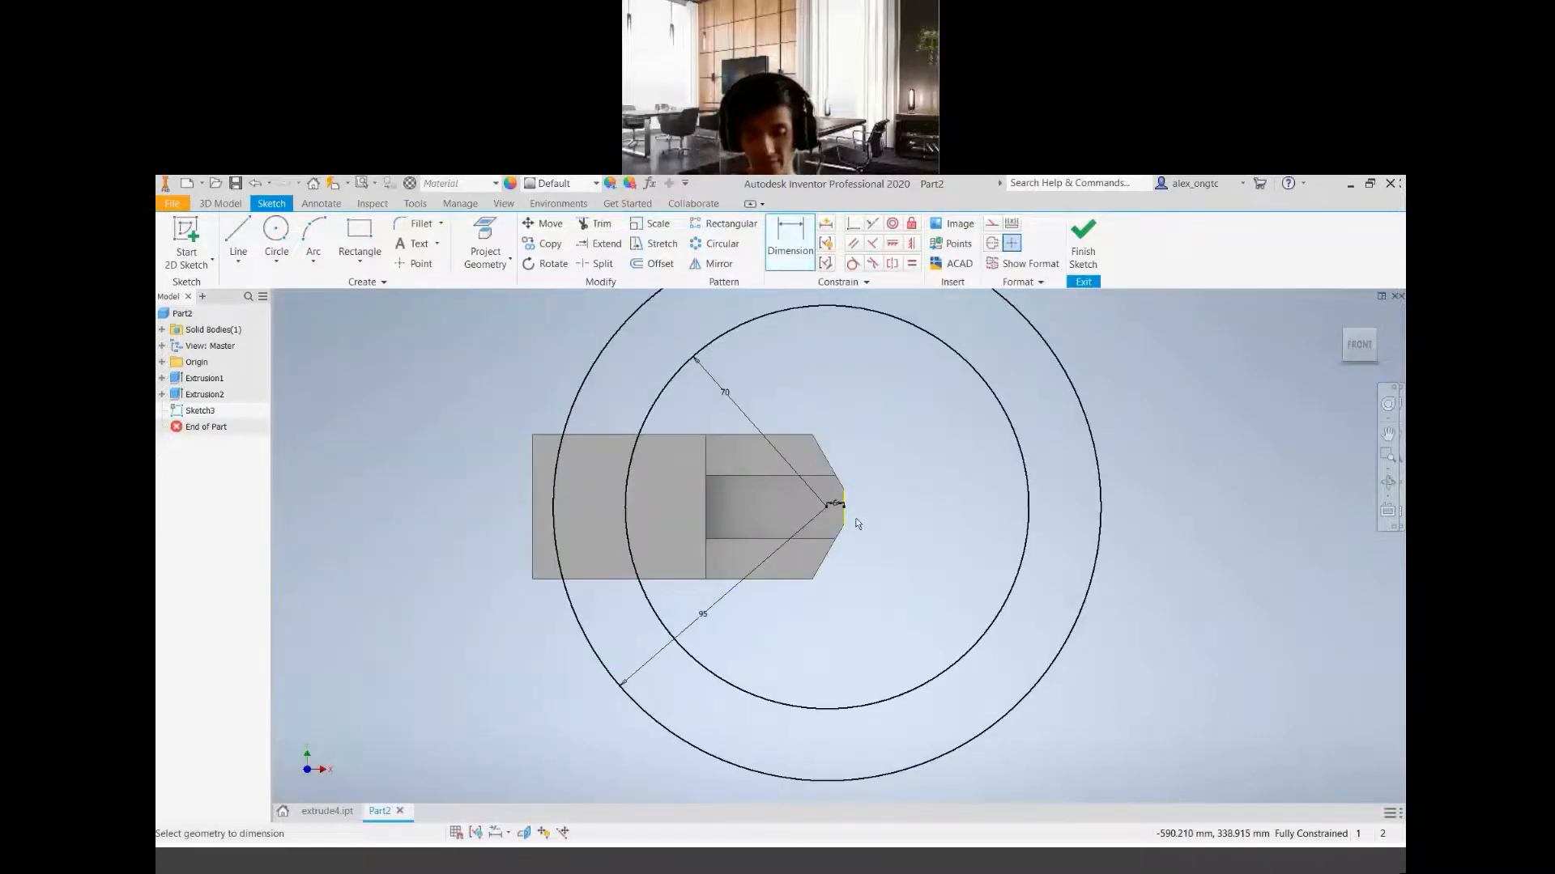
{"action": "mouse_move", "coordinate": [858, 524]}
{"action": "middle_mouse_down"}
{"action": "mouse_move", "coordinate": [780, 602]}
{"action": "mouse_move", "coordinate": [812, 579]}
{"action": "middle_mouse_up"}
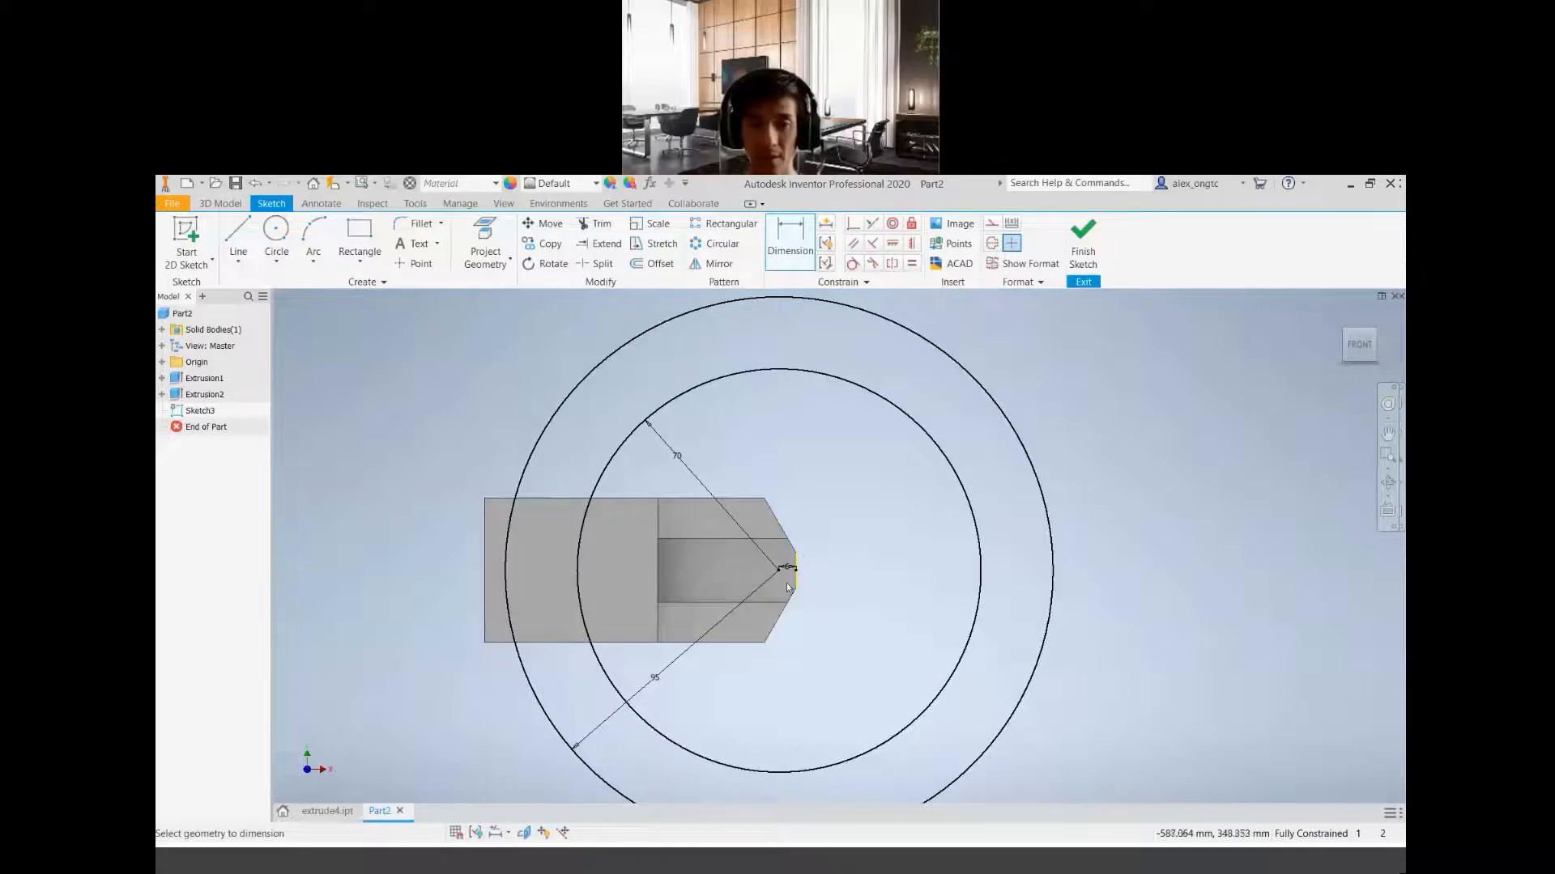
Delete the 6 mm dimension between the circles' centre and the end edge, and move the centre horizontally to just outside the block
{"action": "scroll", "coordinate": [787, 585], "scroll_direction": "down", "scroll_amount": 3}
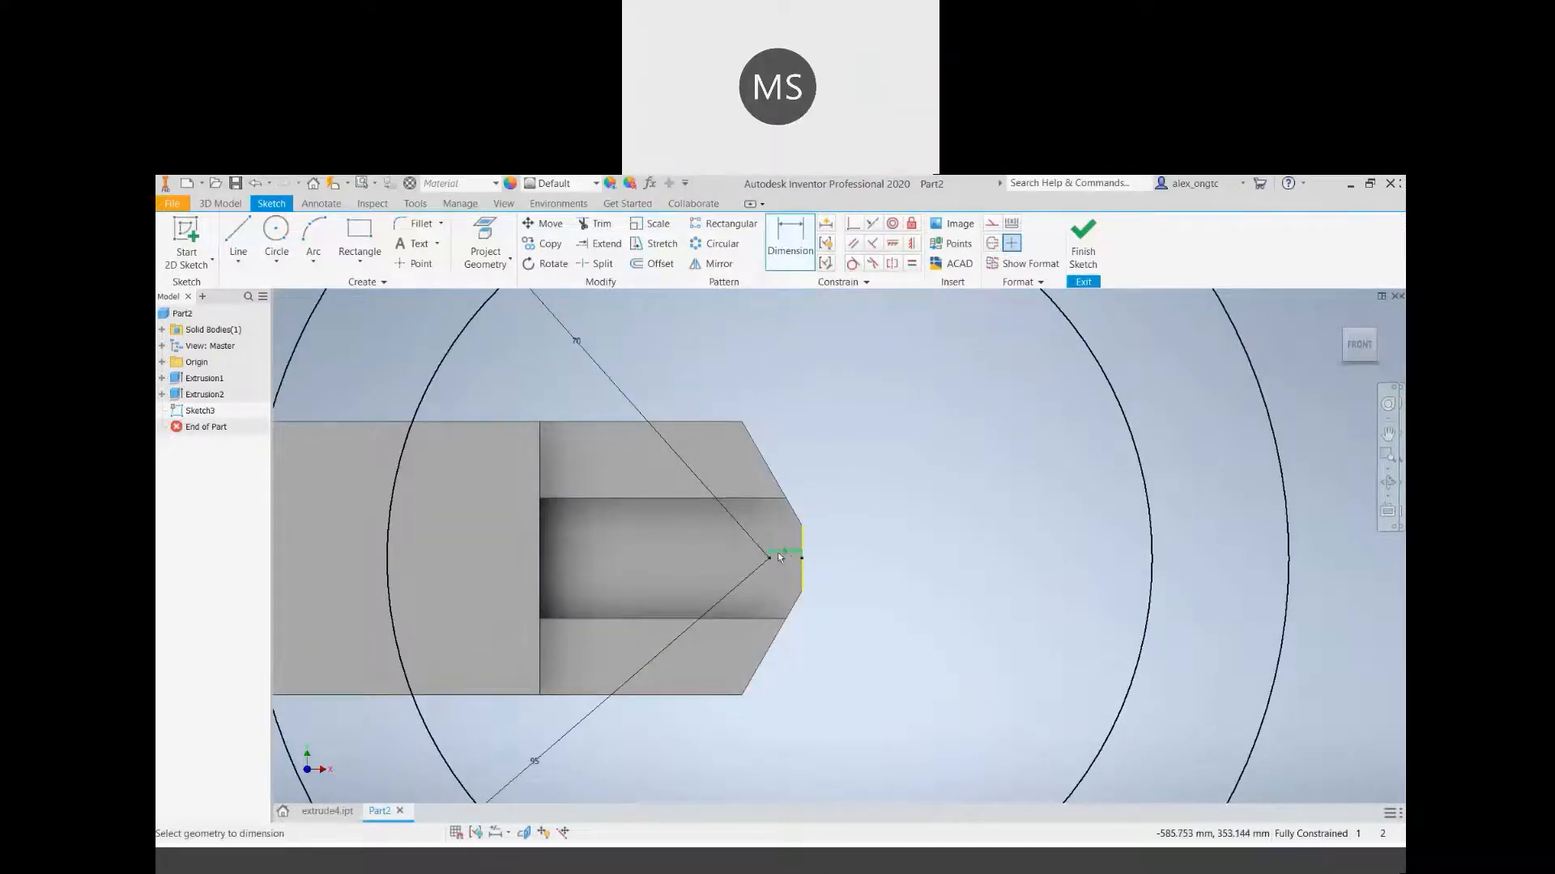
{"action": "key", "text": "Escape"}
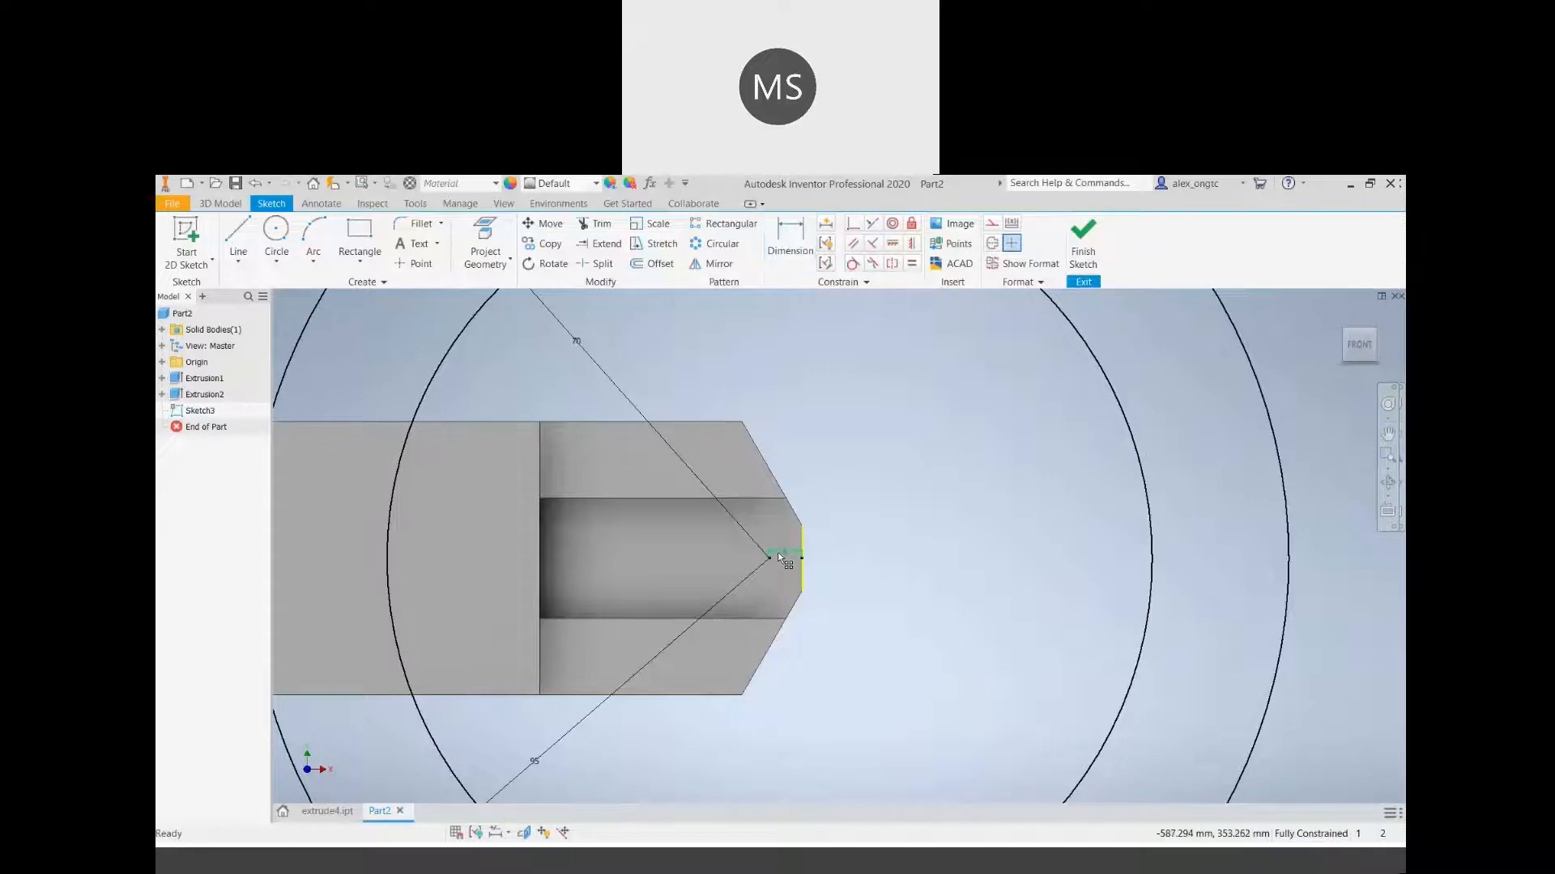
{"action": "left_click", "coordinate": [779, 554]}
{"action": "key", "text": "Delete"}
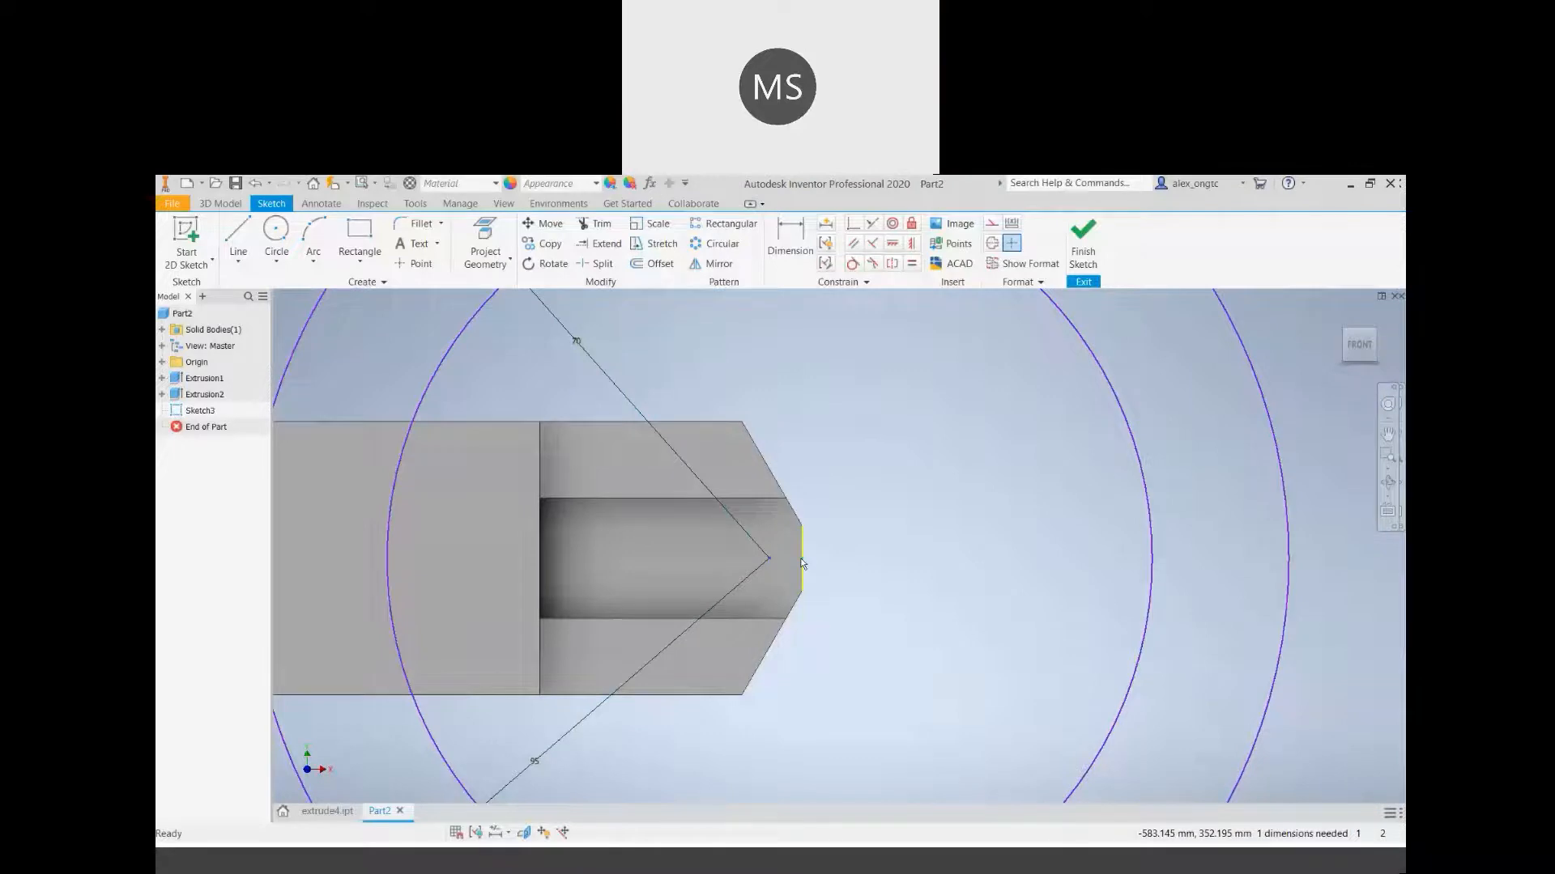
{"action": "mouse_move", "coordinate": [823, 583]}
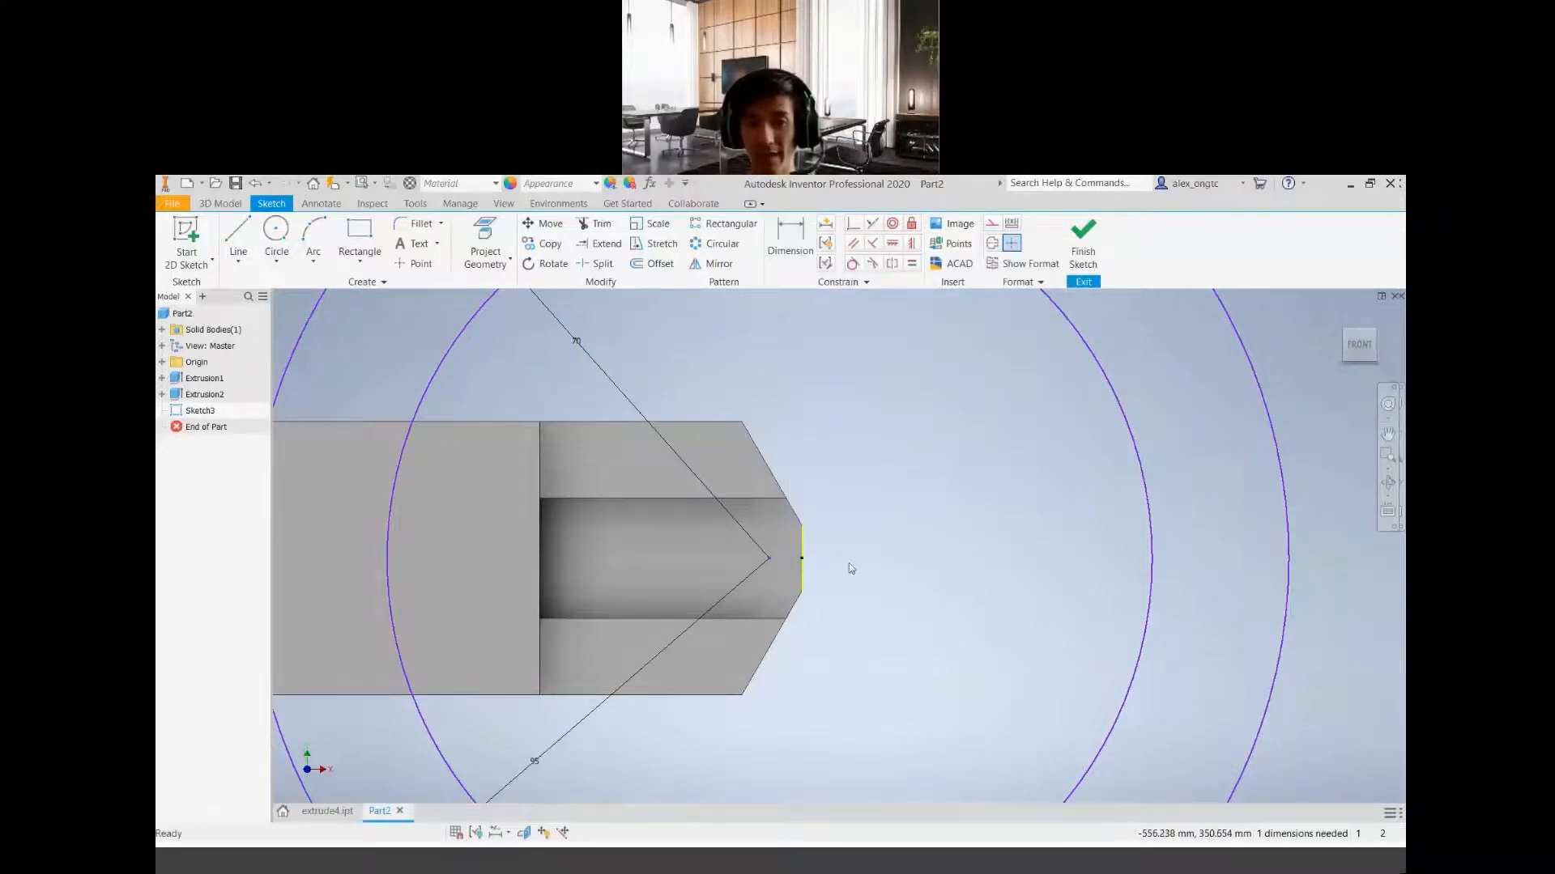
{"action": "left_click_drag", "start_coordinate": [770, 559], "coordinate": [860, 567]}
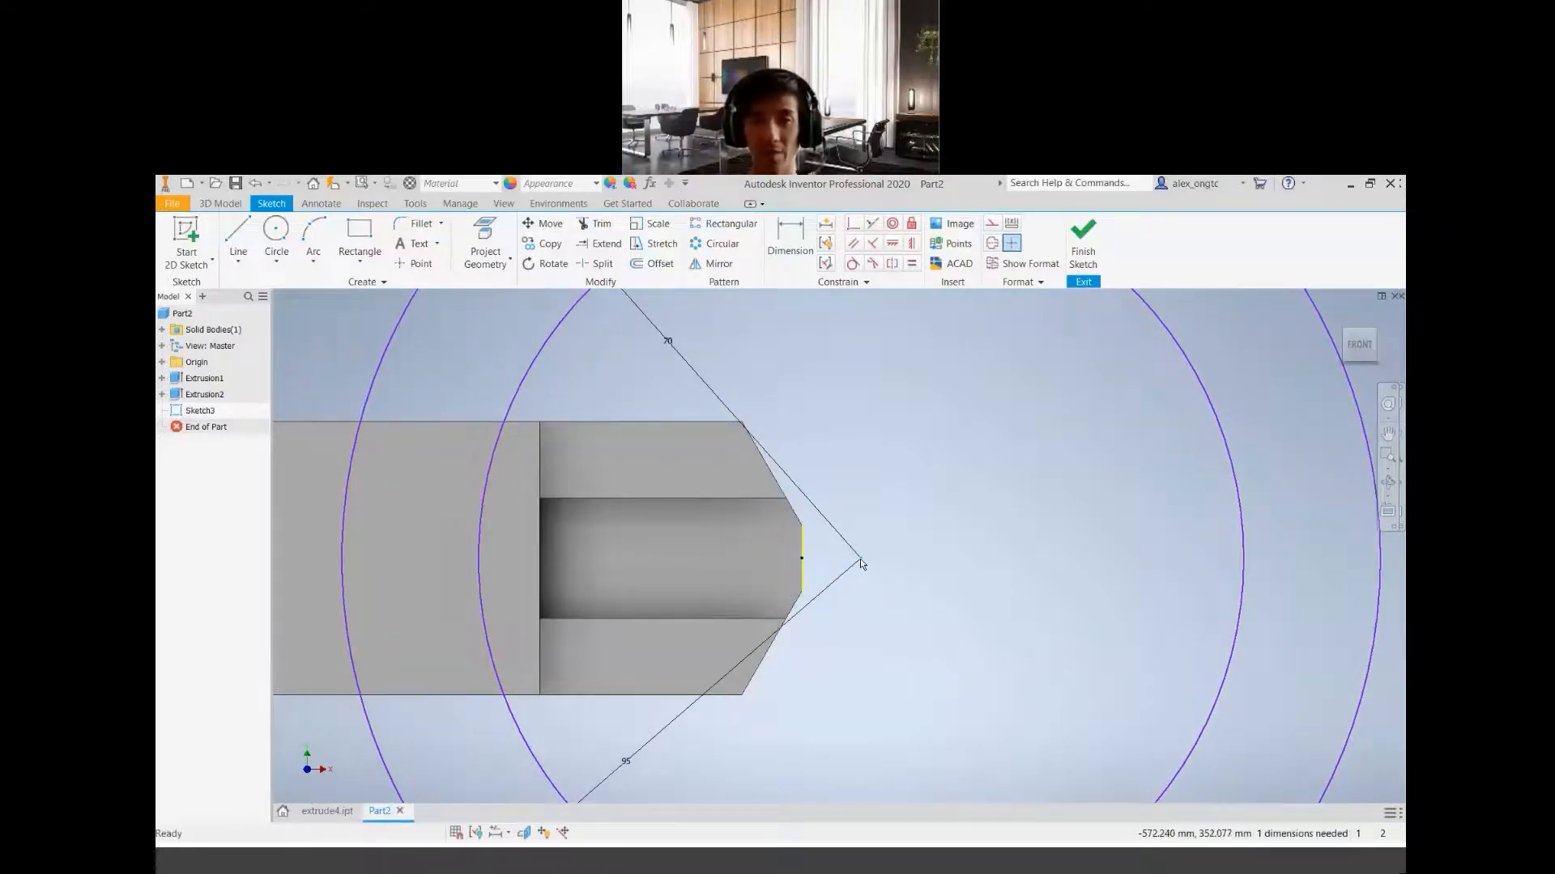
{"action": "left_click_drag", "start_coordinate": [859, 559], "coordinate": [739, 559]}
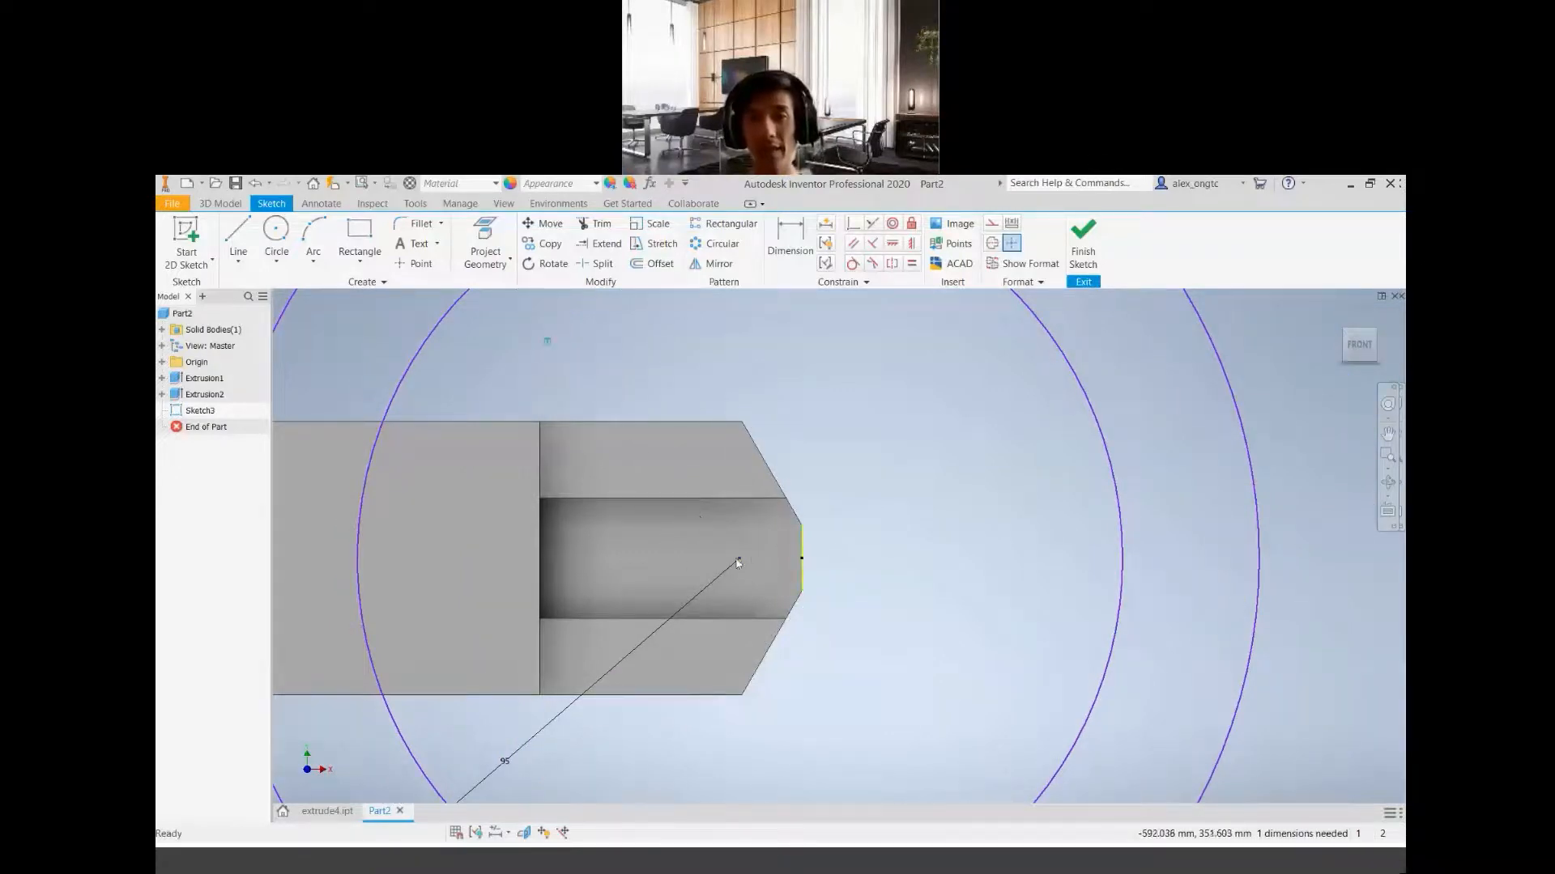
{"action": "mouse_move", "coordinate": [740, 561]}
{"action": "left_mouse_down"}
{"action": "mouse_move", "coordinate": [906, 557]}
{"action": "mouse_move", "coordinate": [717, 558]}
{"action": "mouse_move", "coordinate": [908, 559]}
{"action": "left_mouse_up"}
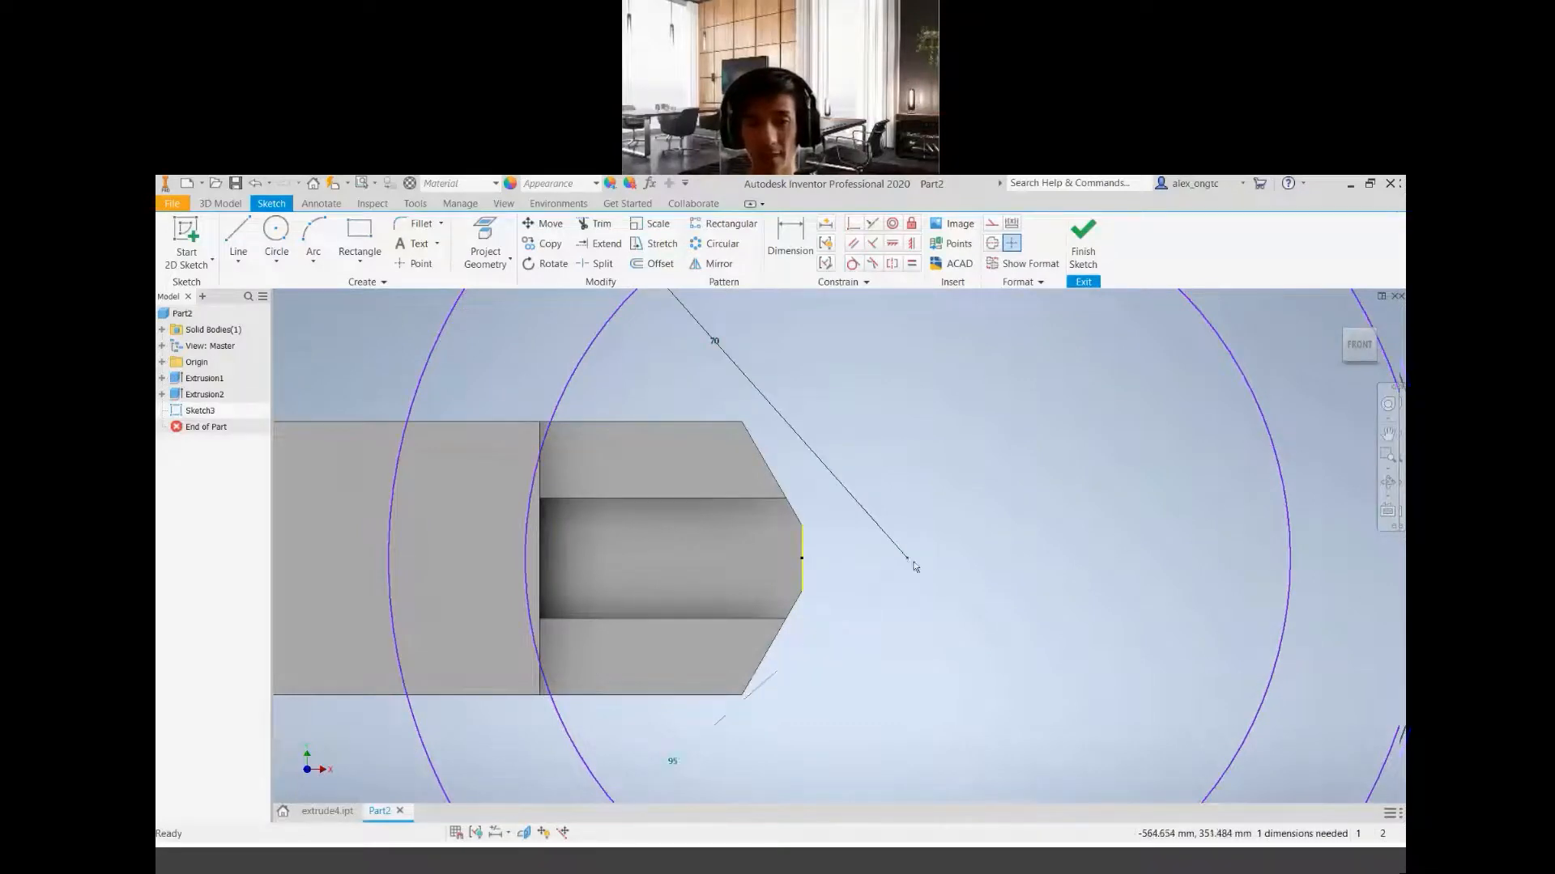
{"action": "key", "text": "d"}
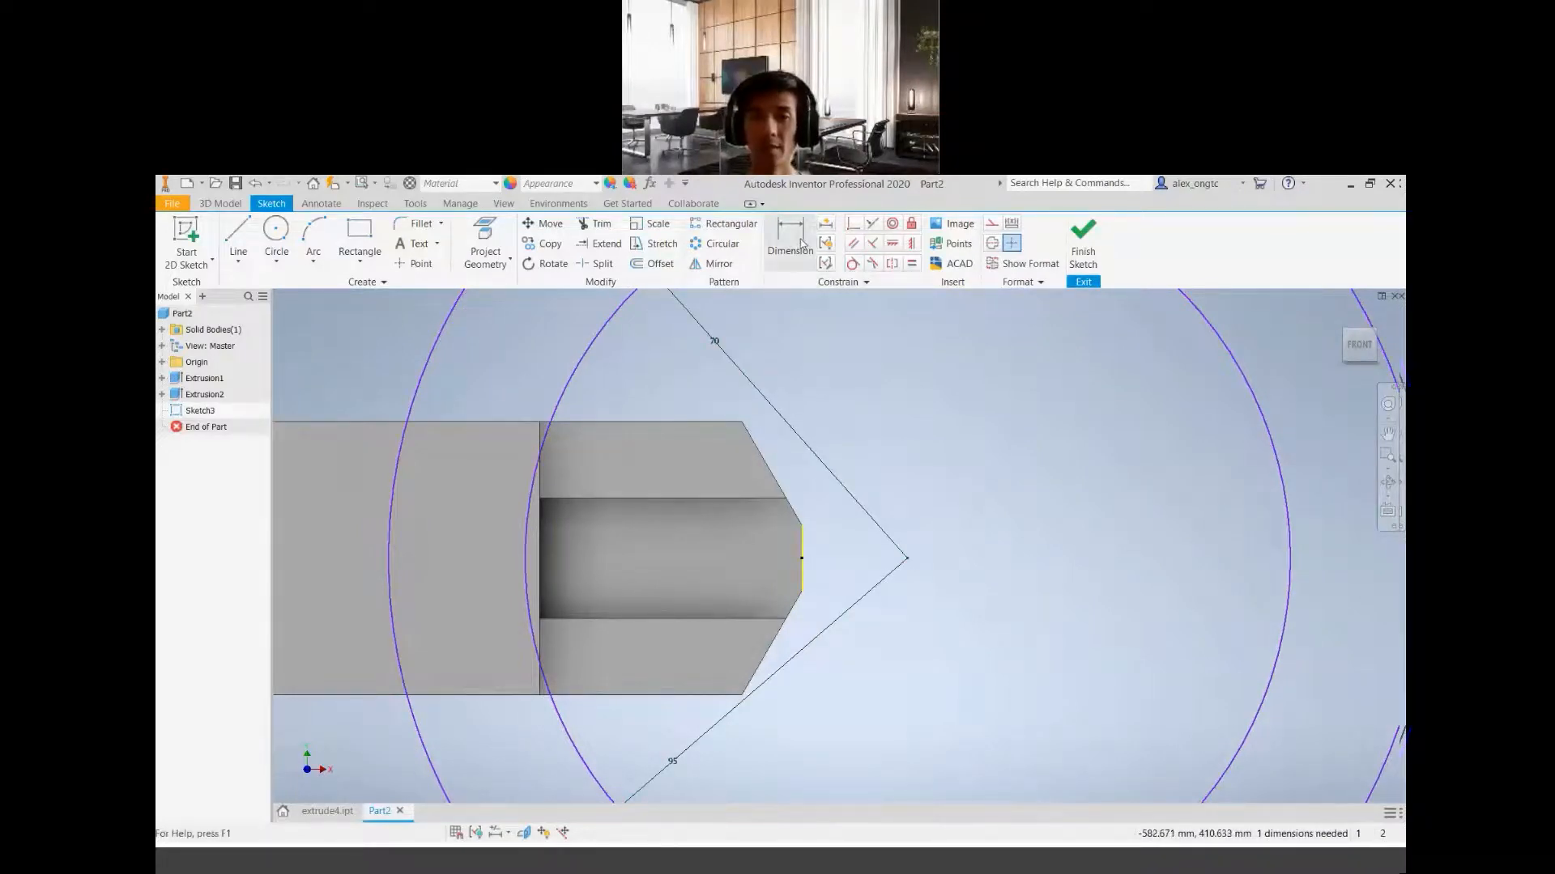
{"action": "left_click", "coordinate": [808, 556]}
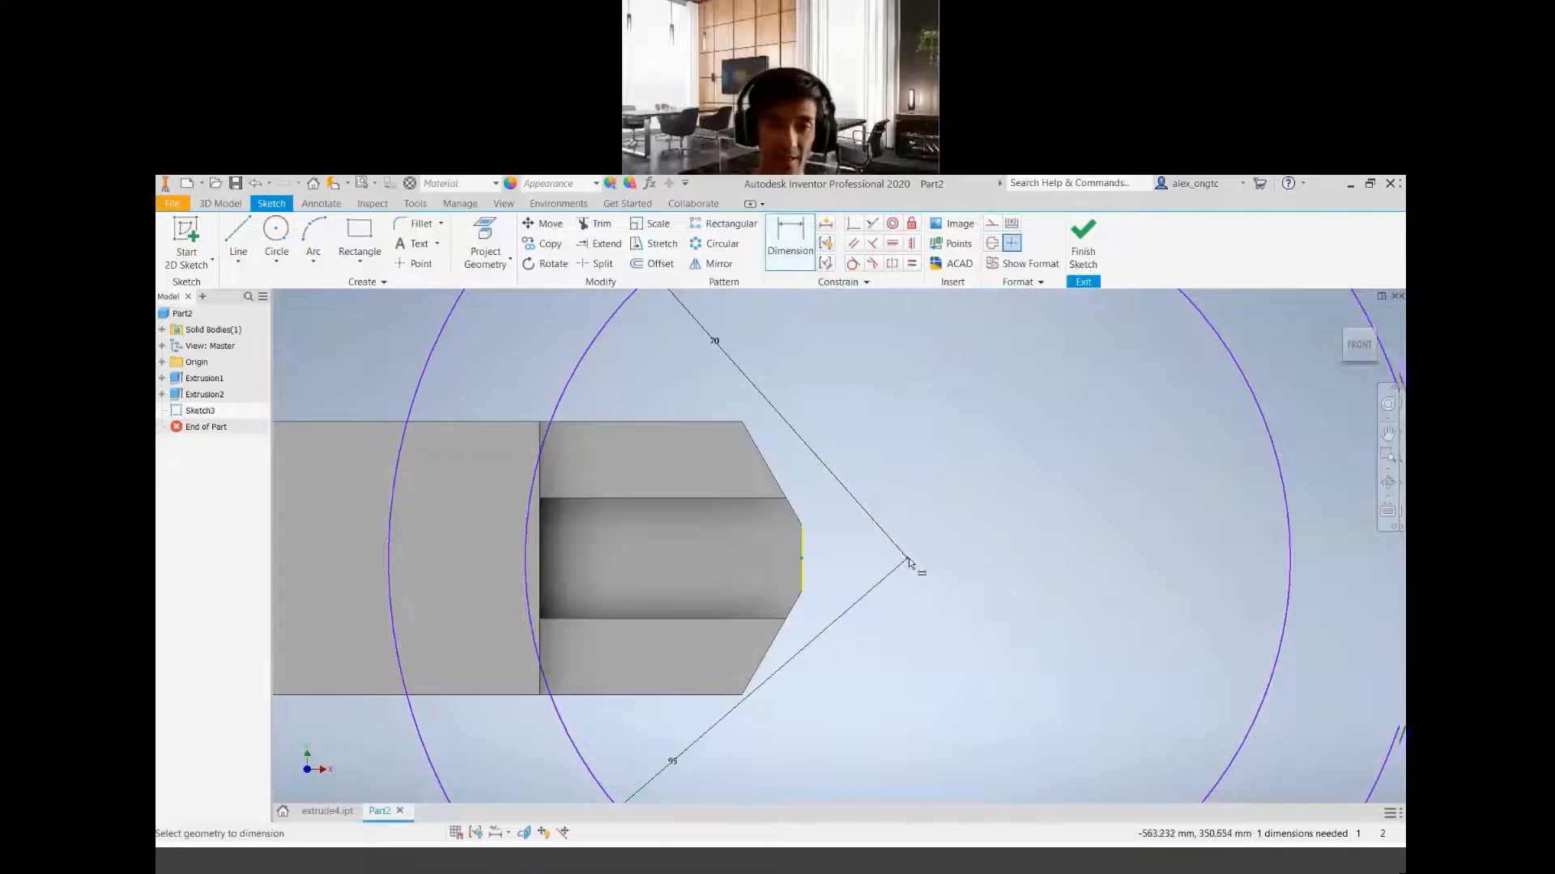
{"action": "left_click", "coordinate": [909, 557]}
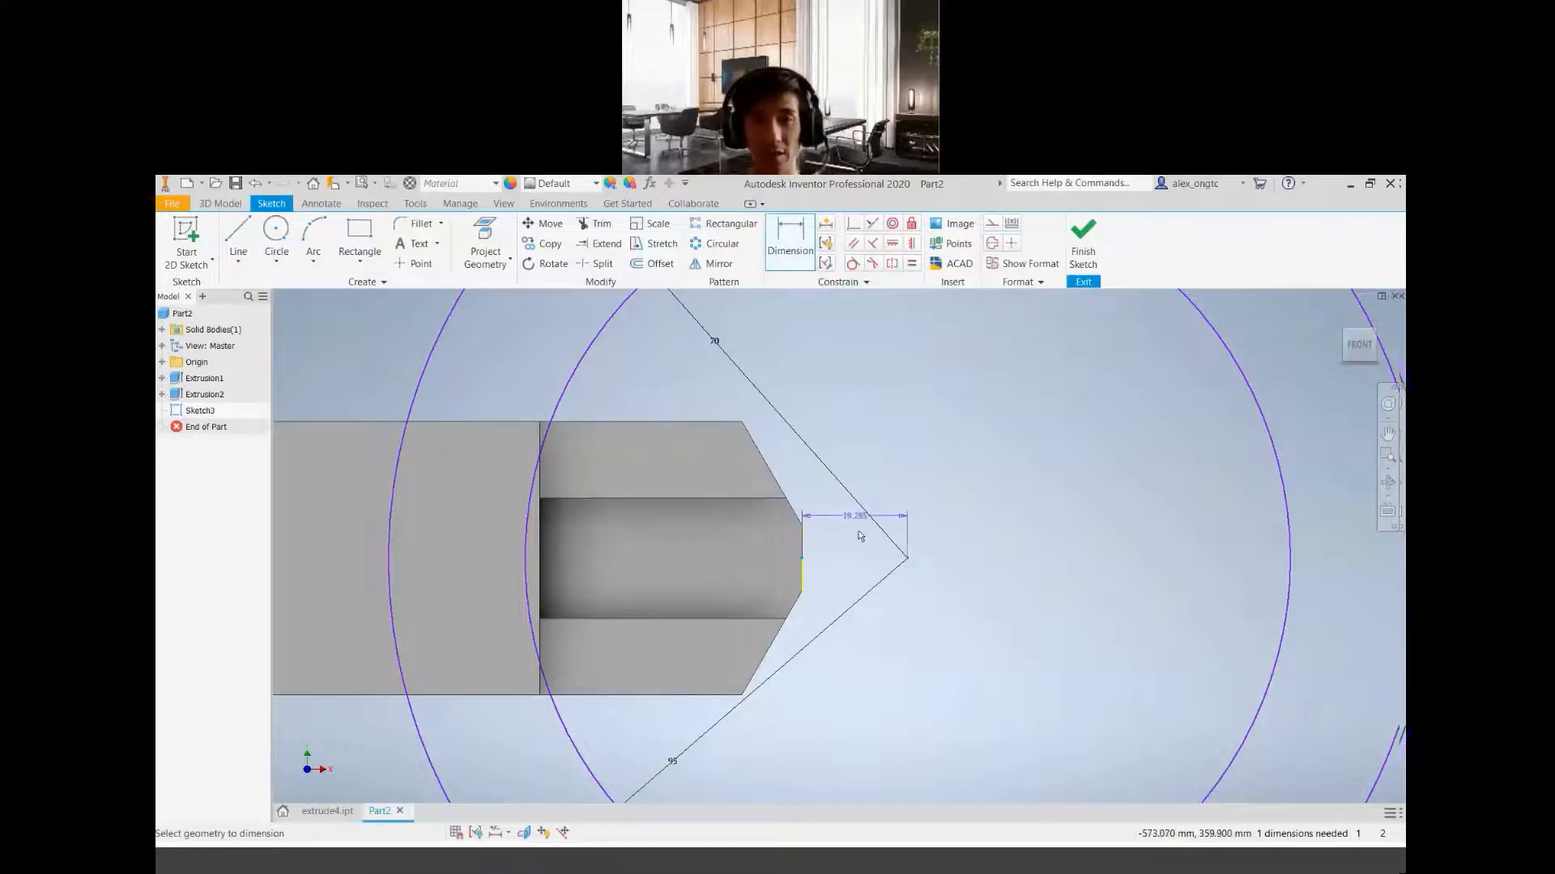
{"action": "key", "text": "Escape"}
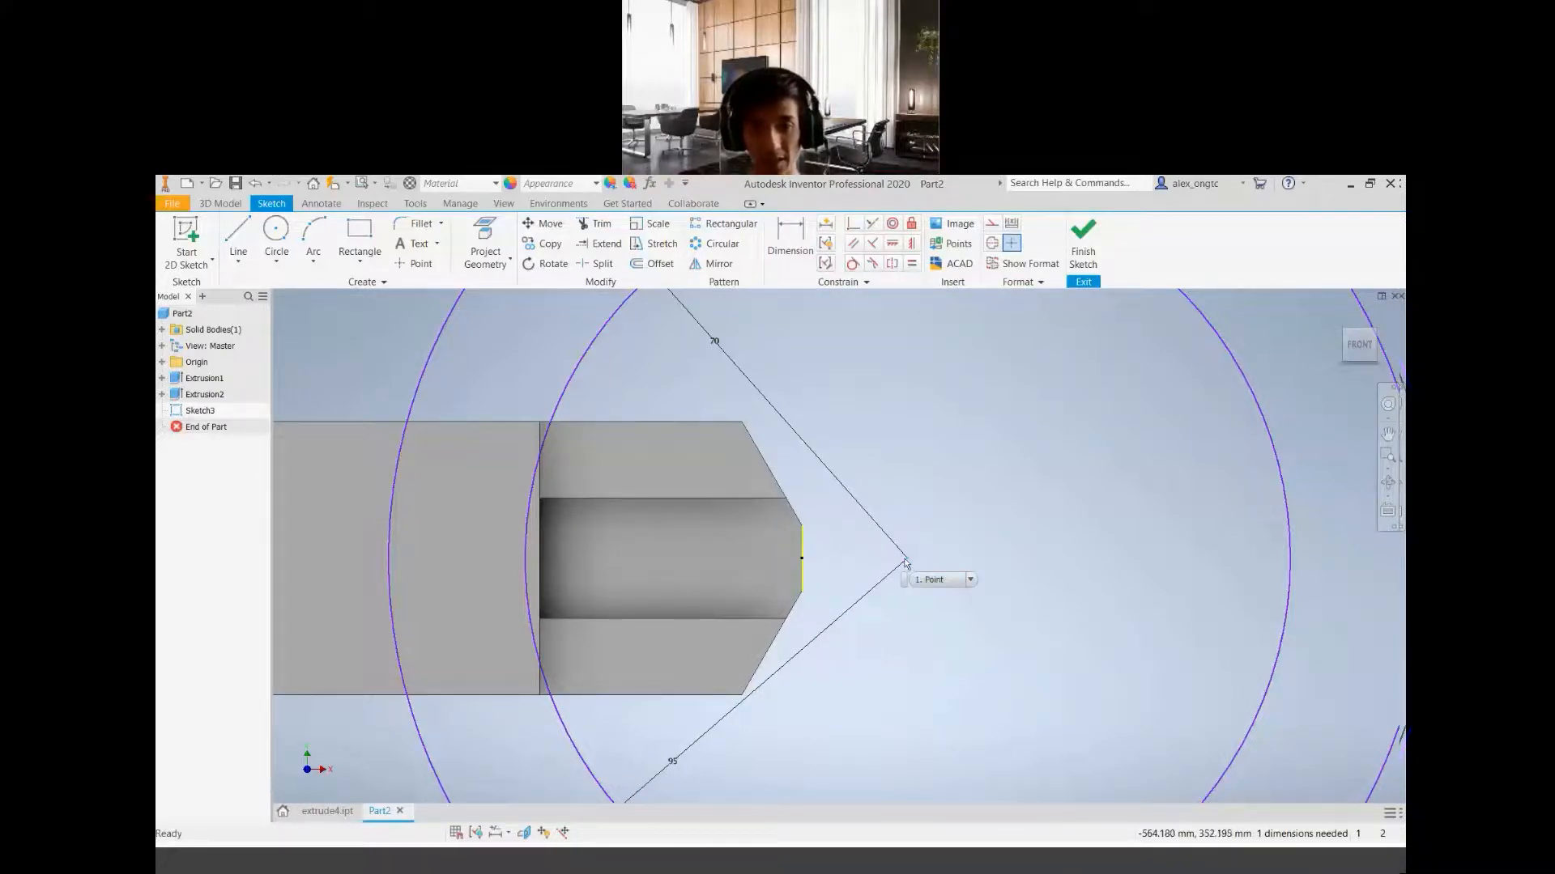
Move the circles' shared centre inside the block and dimension it 6 mm from the midpoint of the short end edge
{"action": "mouse_move", "coordinate": [908, 559]}
{"action": "left_mouse_down"}
{"action": "mouse_move", "coordinate": [719, 558]}
{"action": "mouse_move", "coordinate": [767, 558]}
{"action": "mouse_move", "coordinate": [753, 557]}
{"action": "left_mouse_up"}
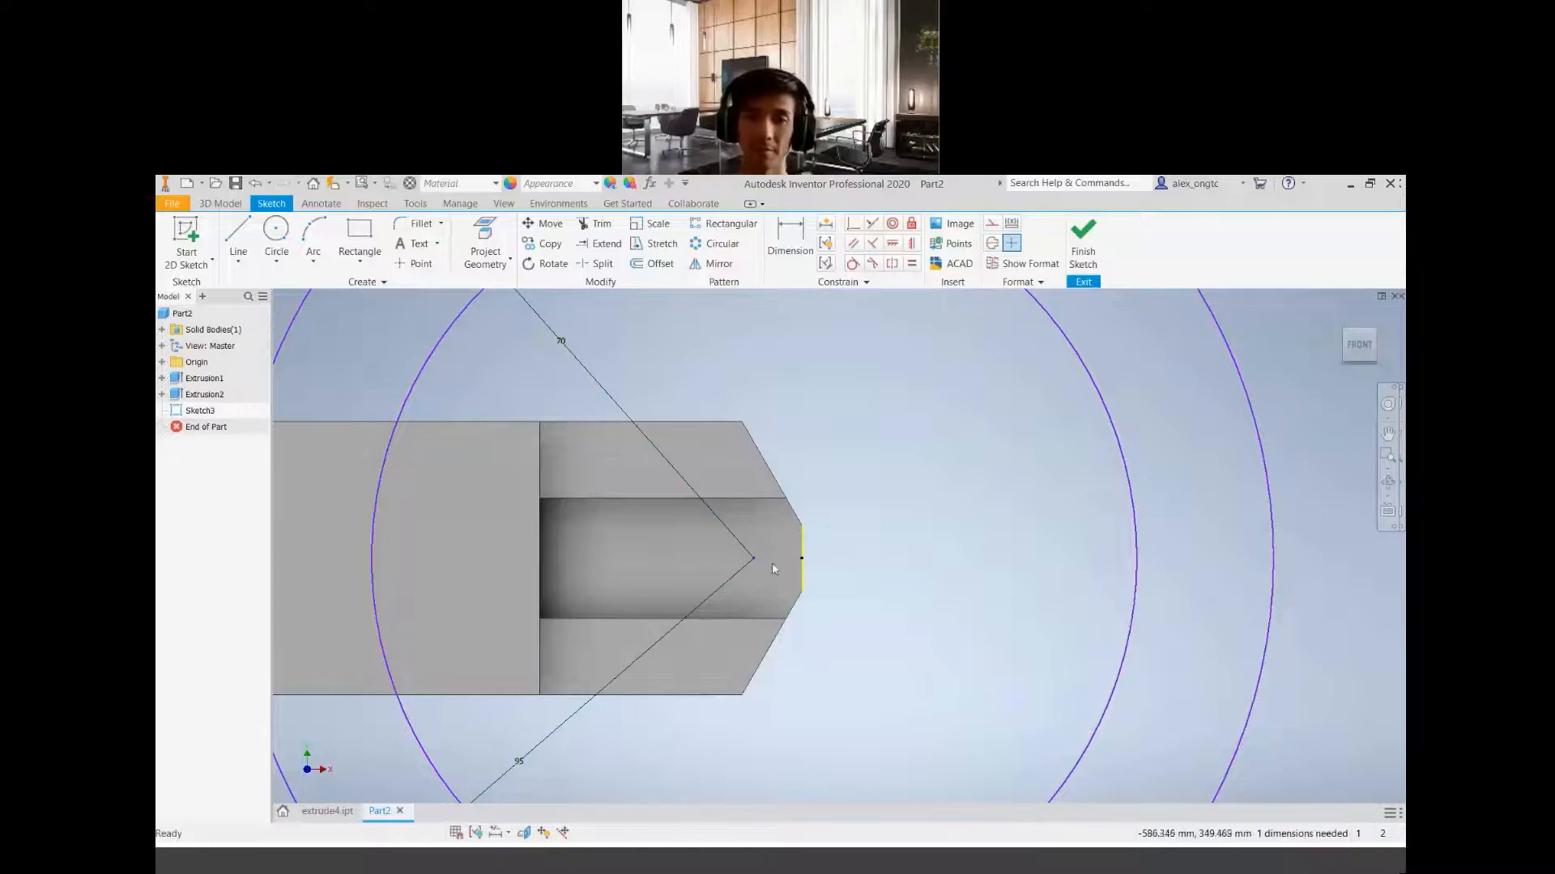
{"action": "left_click", "coordinate": [791, 262]}
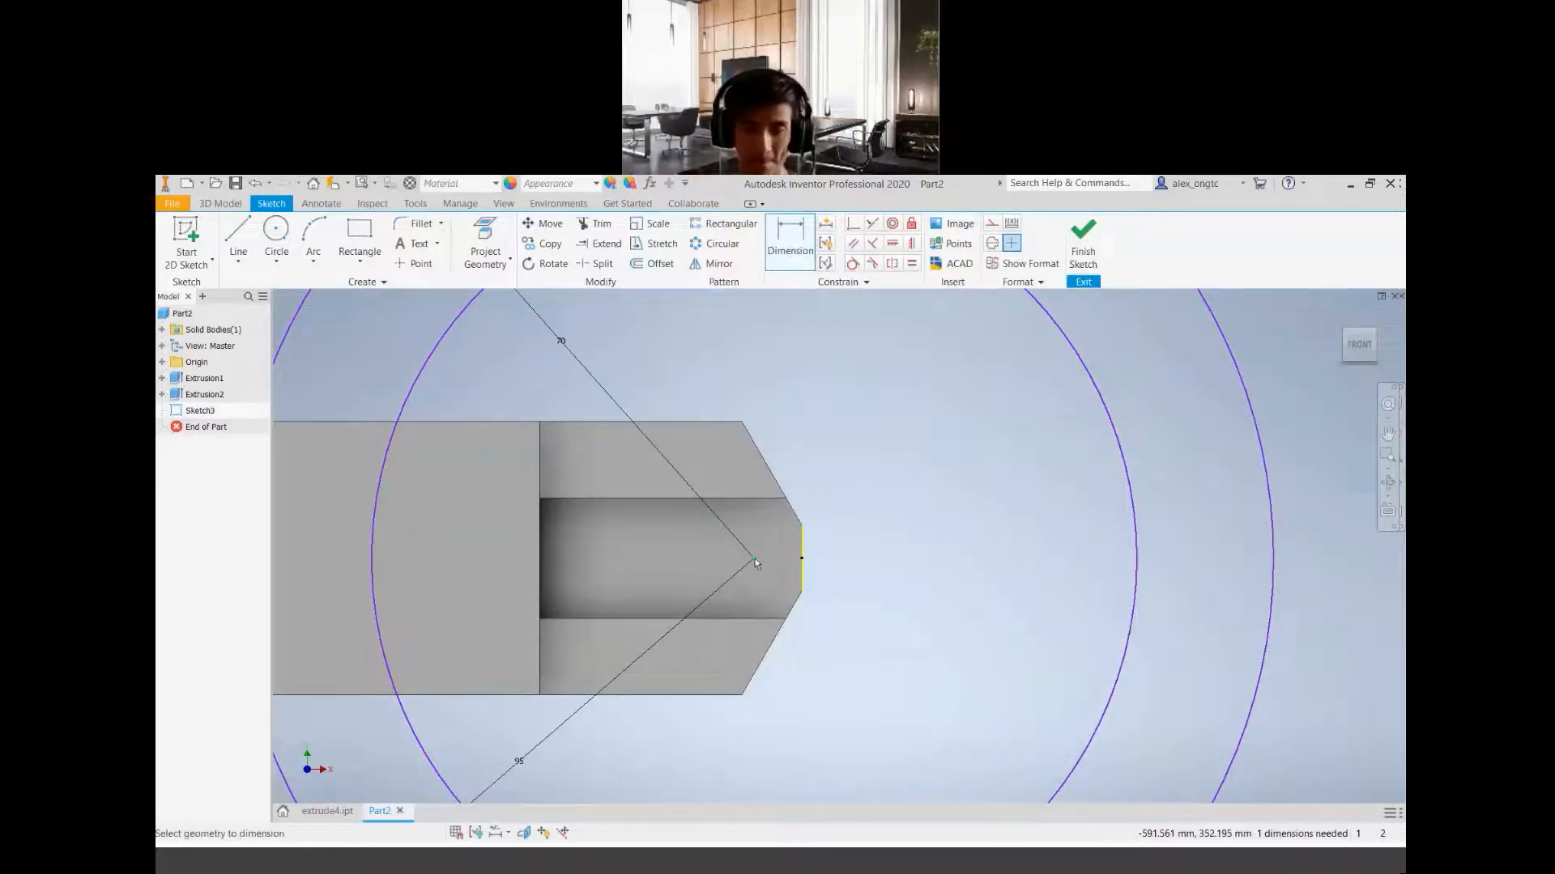
{"action": "left_click", "coordinate": [800, 558]}
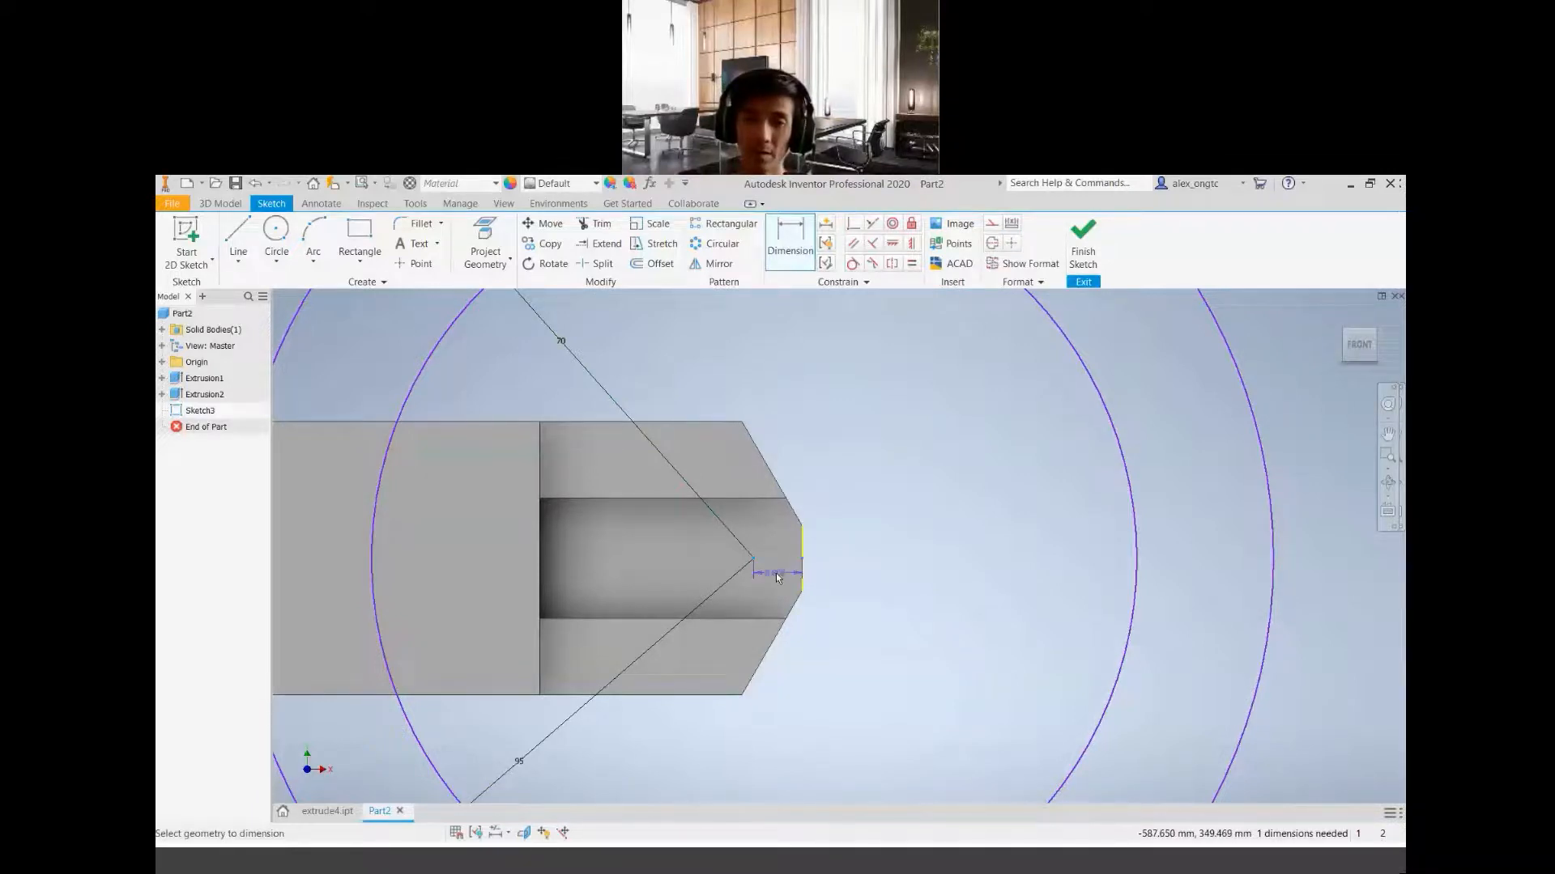
{"action": "left_click", "coordinate": [775, 573]}
{"action": "type", "text": "6"}
{"action": "key", "text": "Return"}
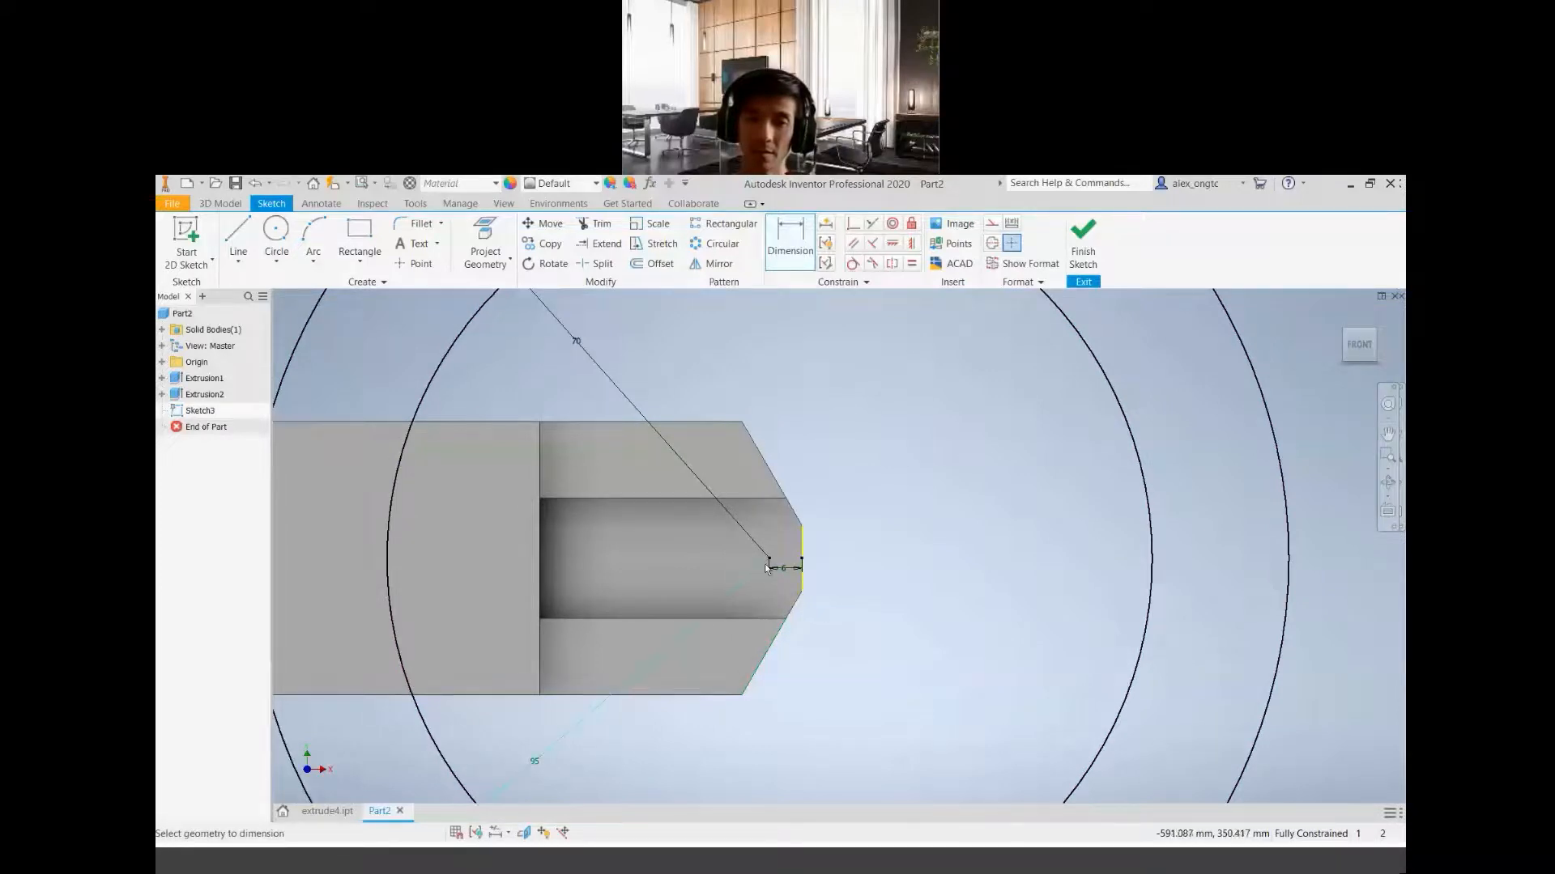
Examine the two circles and the offset between their shared centre and the short end edge
{"action": "scroll", "coordinate": [774, 562], "scroll_direction": "up", "scroll_amount": 3}
{"action": "scroll", "coordinate": [762, 568], "scroll_direction": "down", "scroll_amount": 5}
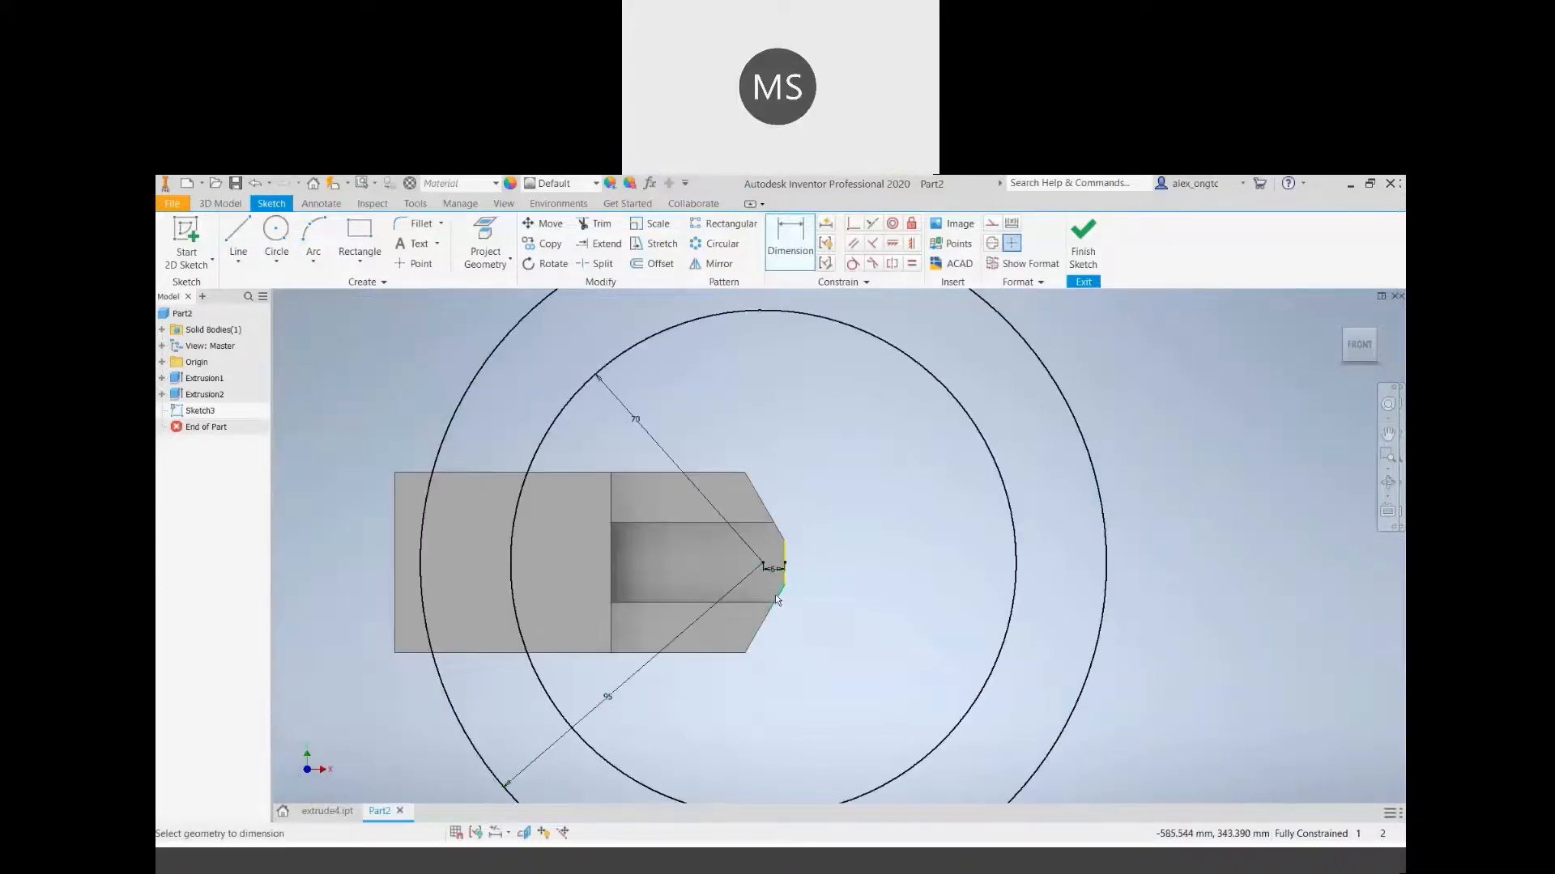
{"action": "middle_click_drag", "start_coordinate": [829, 649], "coordinate": [899, 642]}
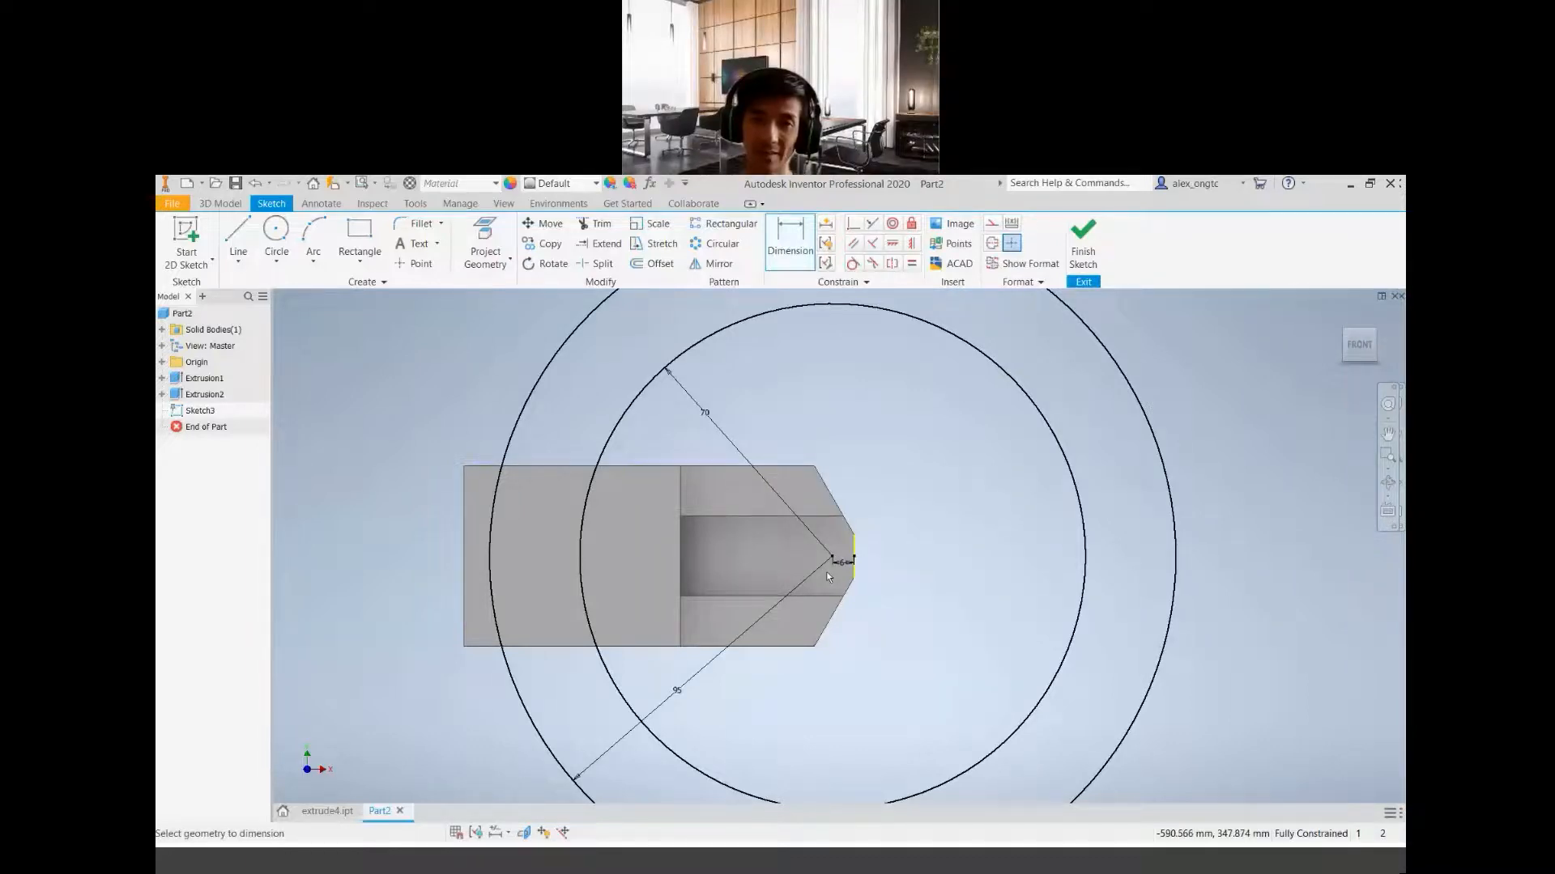
{"action": "scroll", "coordinate": [826, 576], "scroll_direction": "up", "scroll_amount": 2}
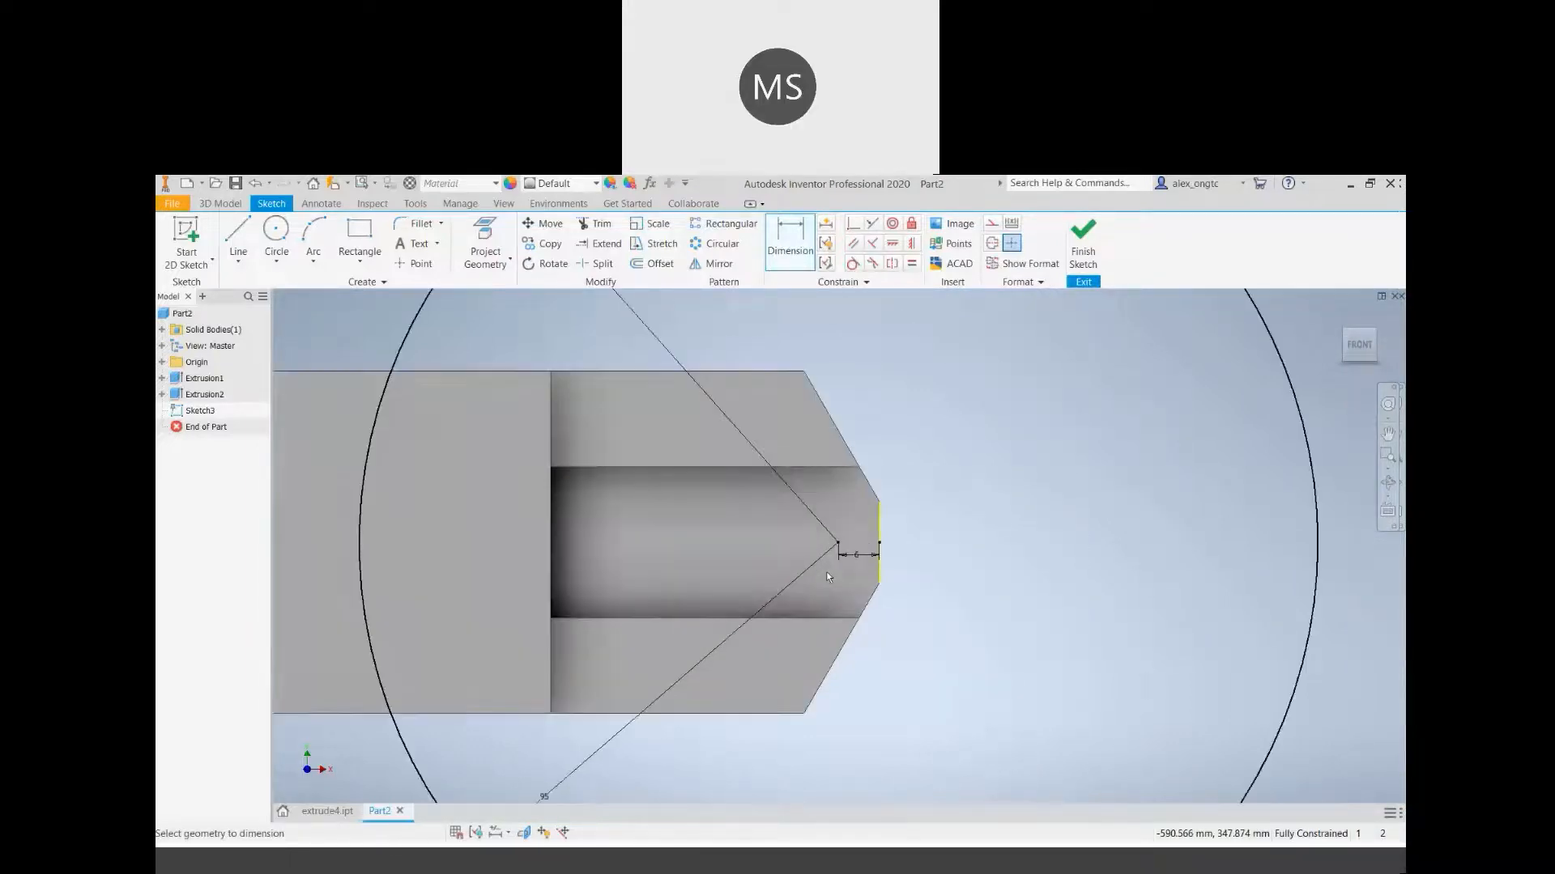
{"action": "scroll", "coordinate": [826, 572], "scroll_direction": "down", "scroll_amount": 2}
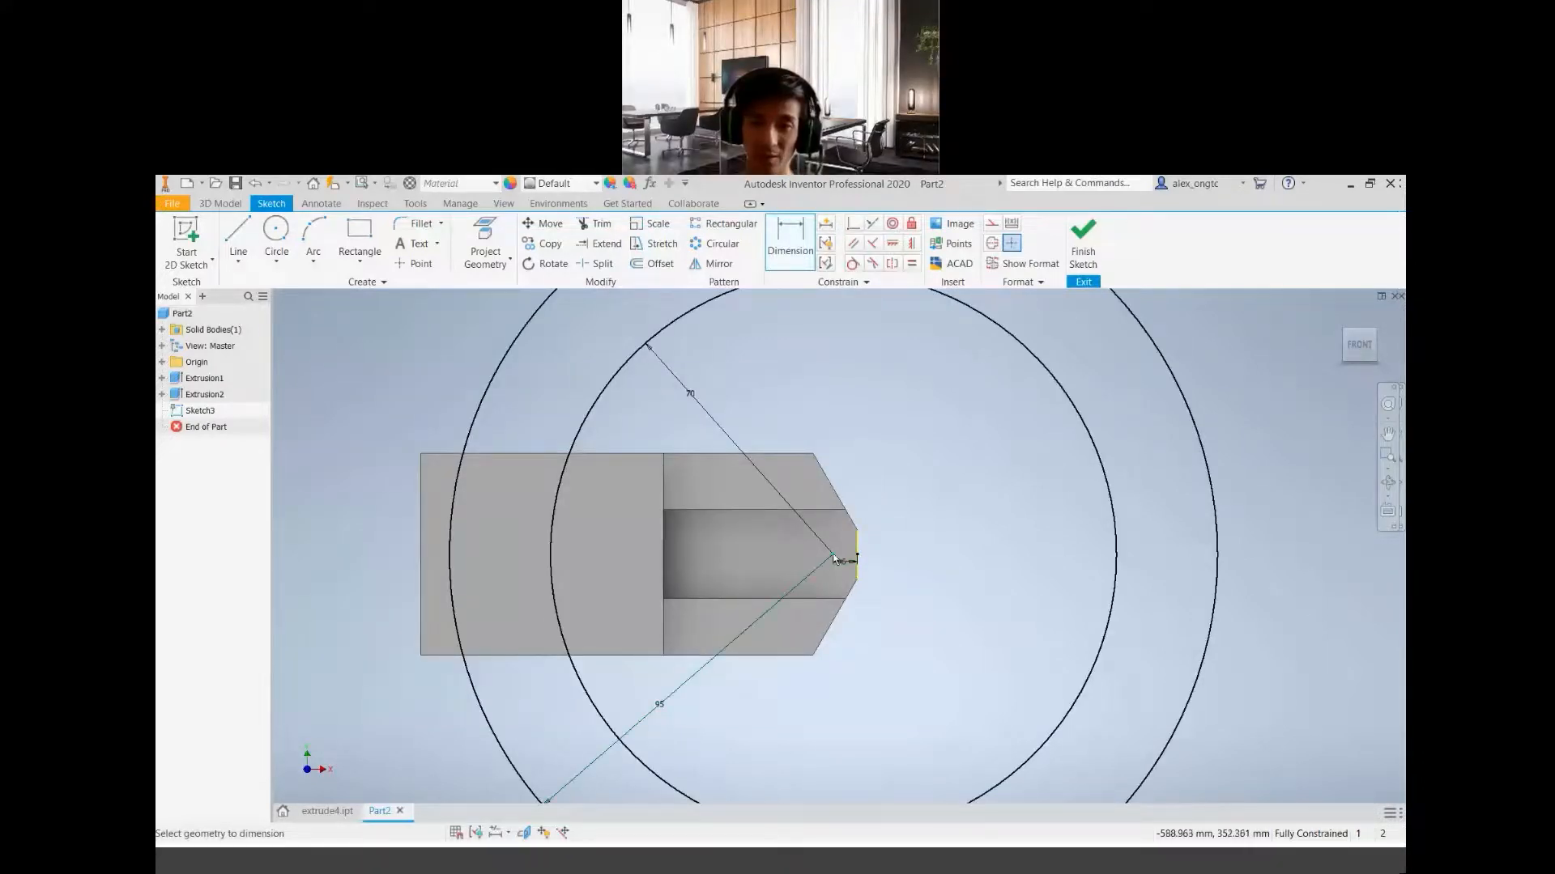
{"action": "mouse_move", "coordinate": [834, 559]}
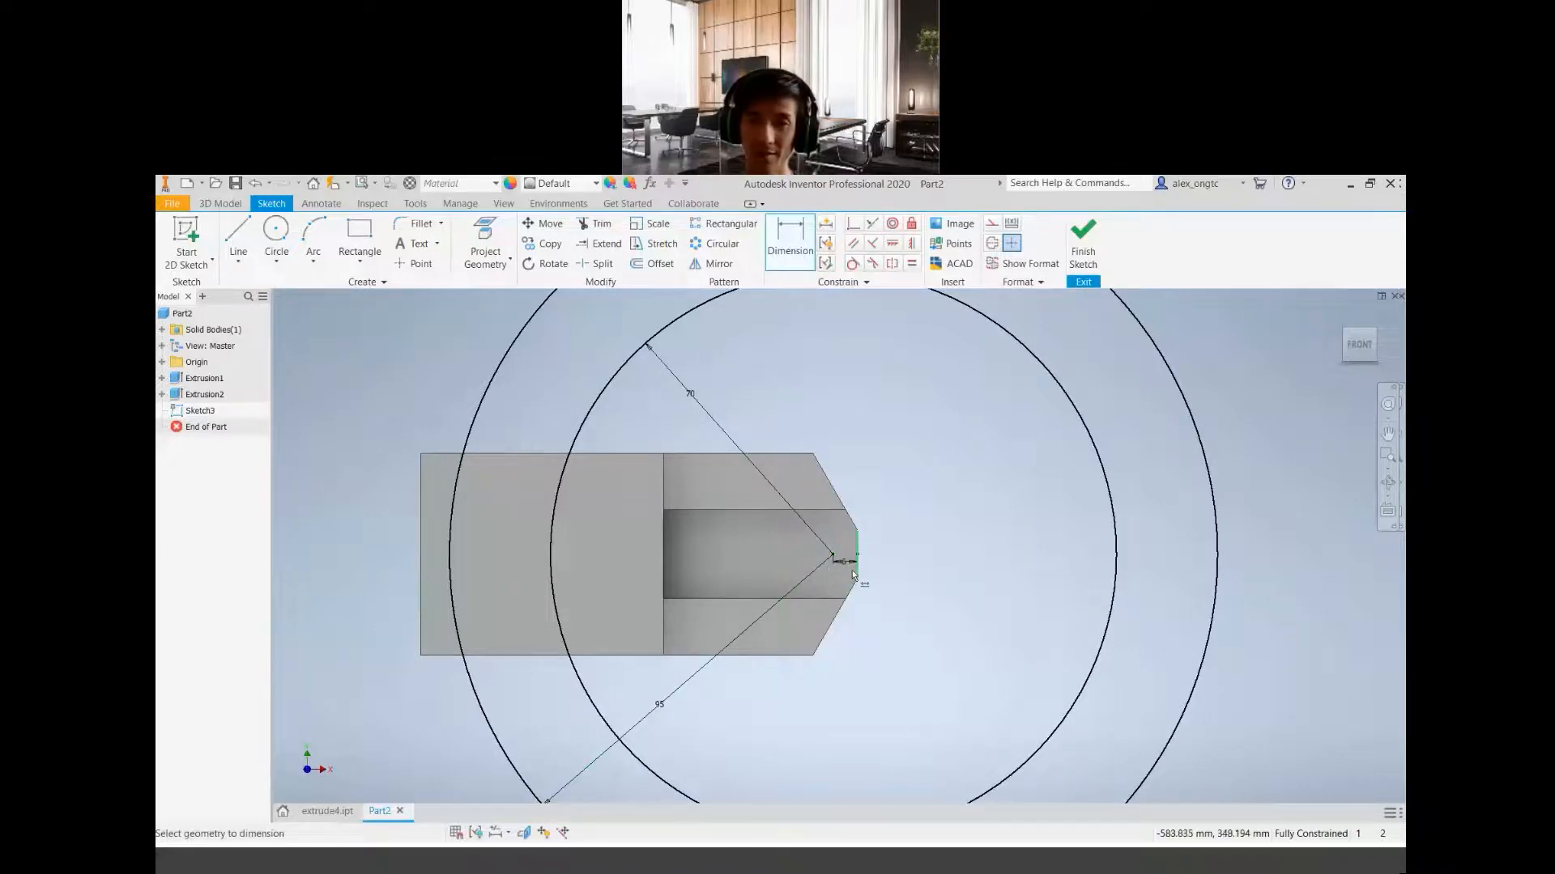
{"action": "key", "text": "Escape"}
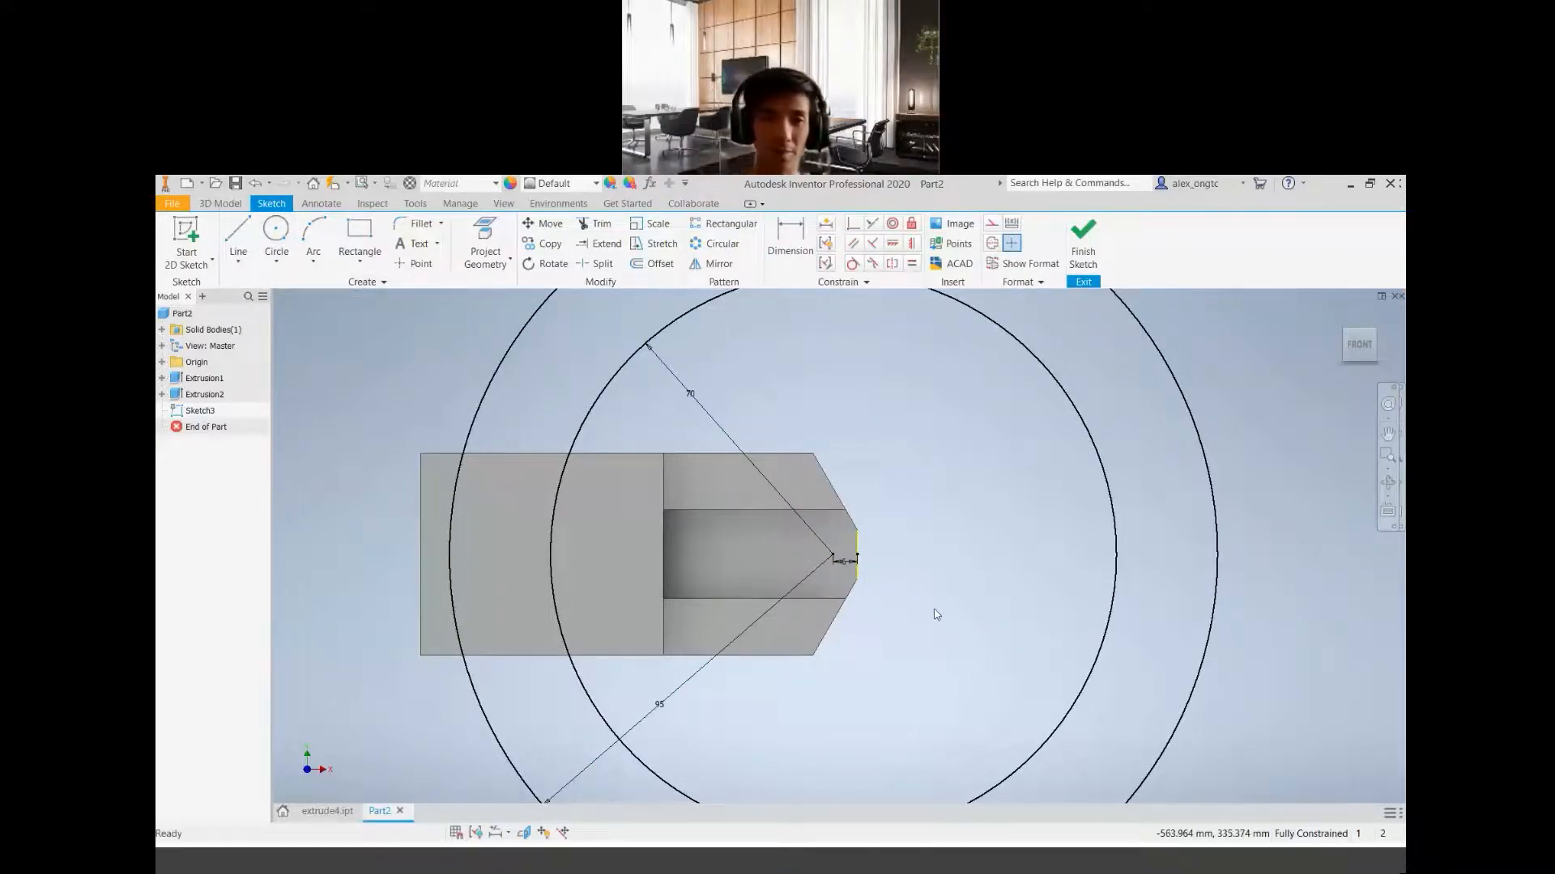
Sketch a small trial circle inside the inner circle, beyond the block's short end, and delete it
{"action": "left_click", "coordinate": [276, 231]}
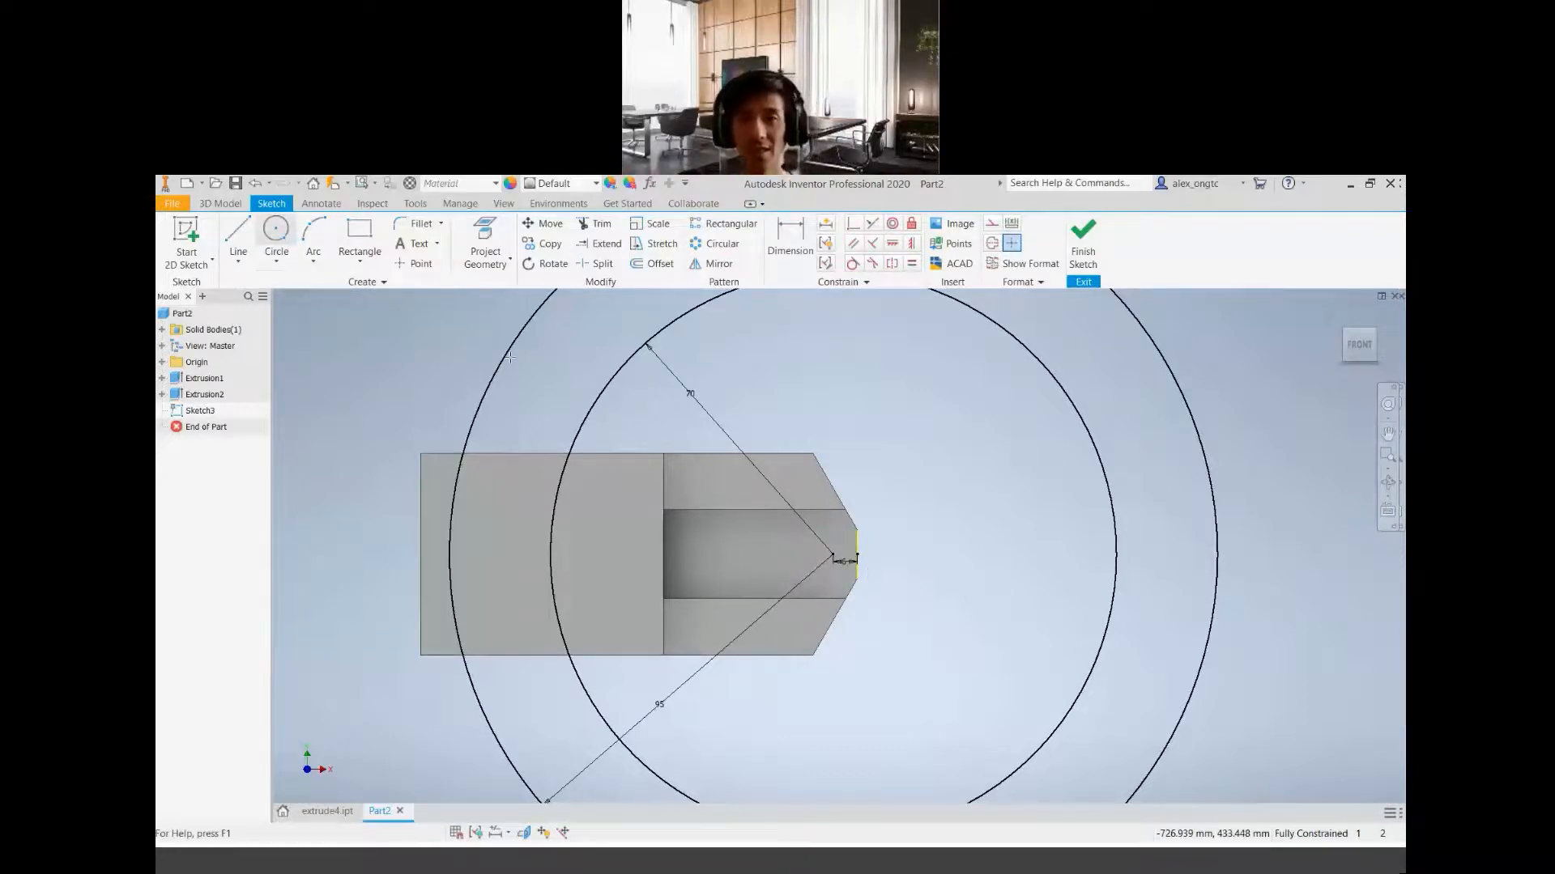
{"action": "left_click", "coordinate": [969, 558]}
{"action": "left_click", "coordinate": [989, 592]}
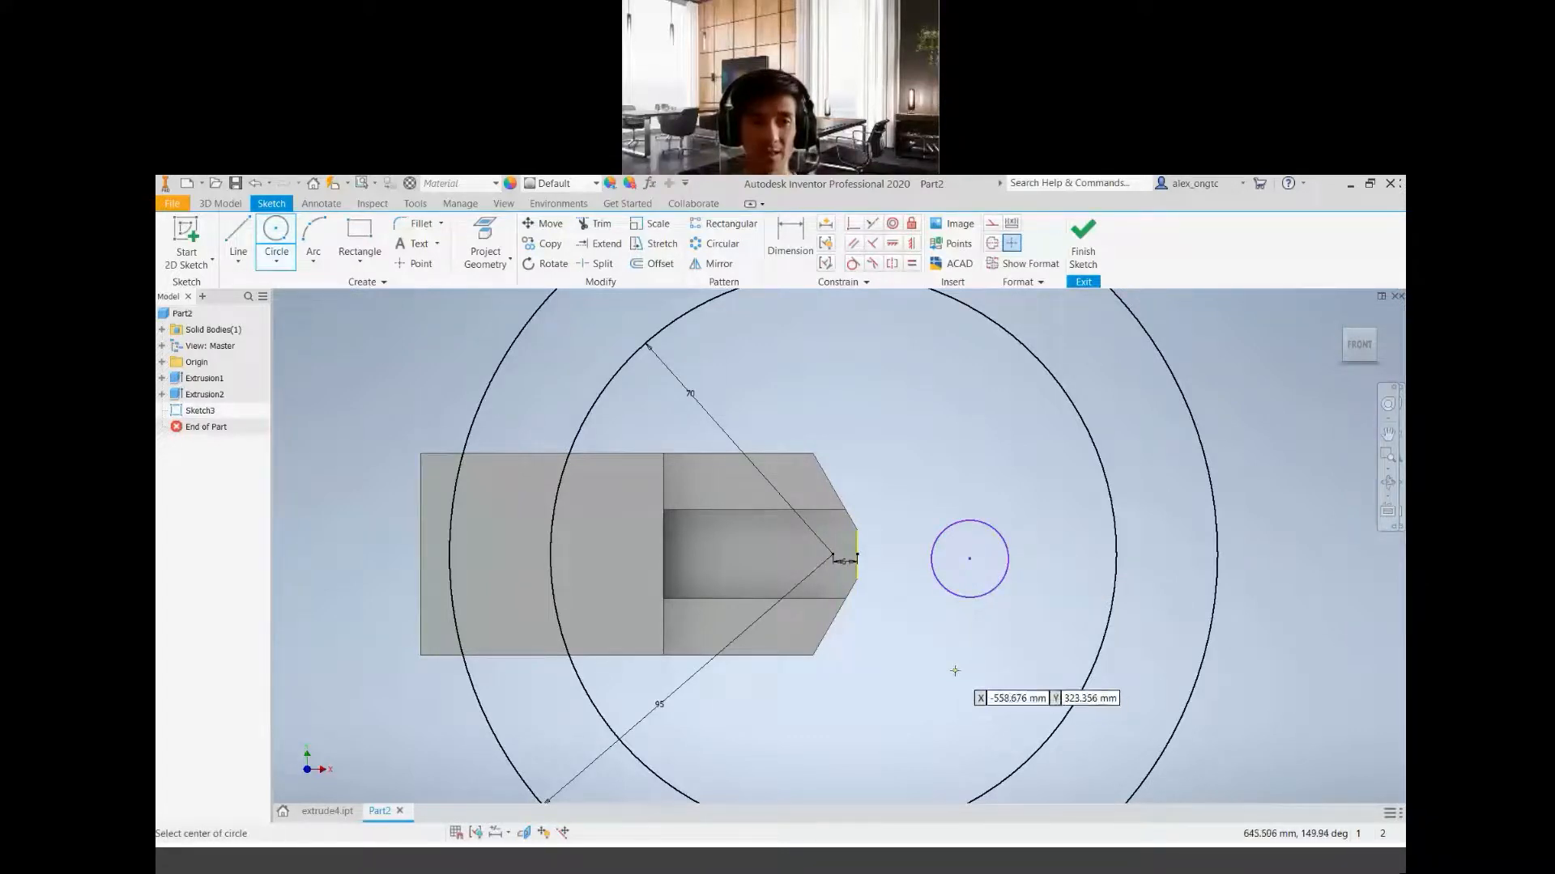
{"action": "key", "text": "Escape"}
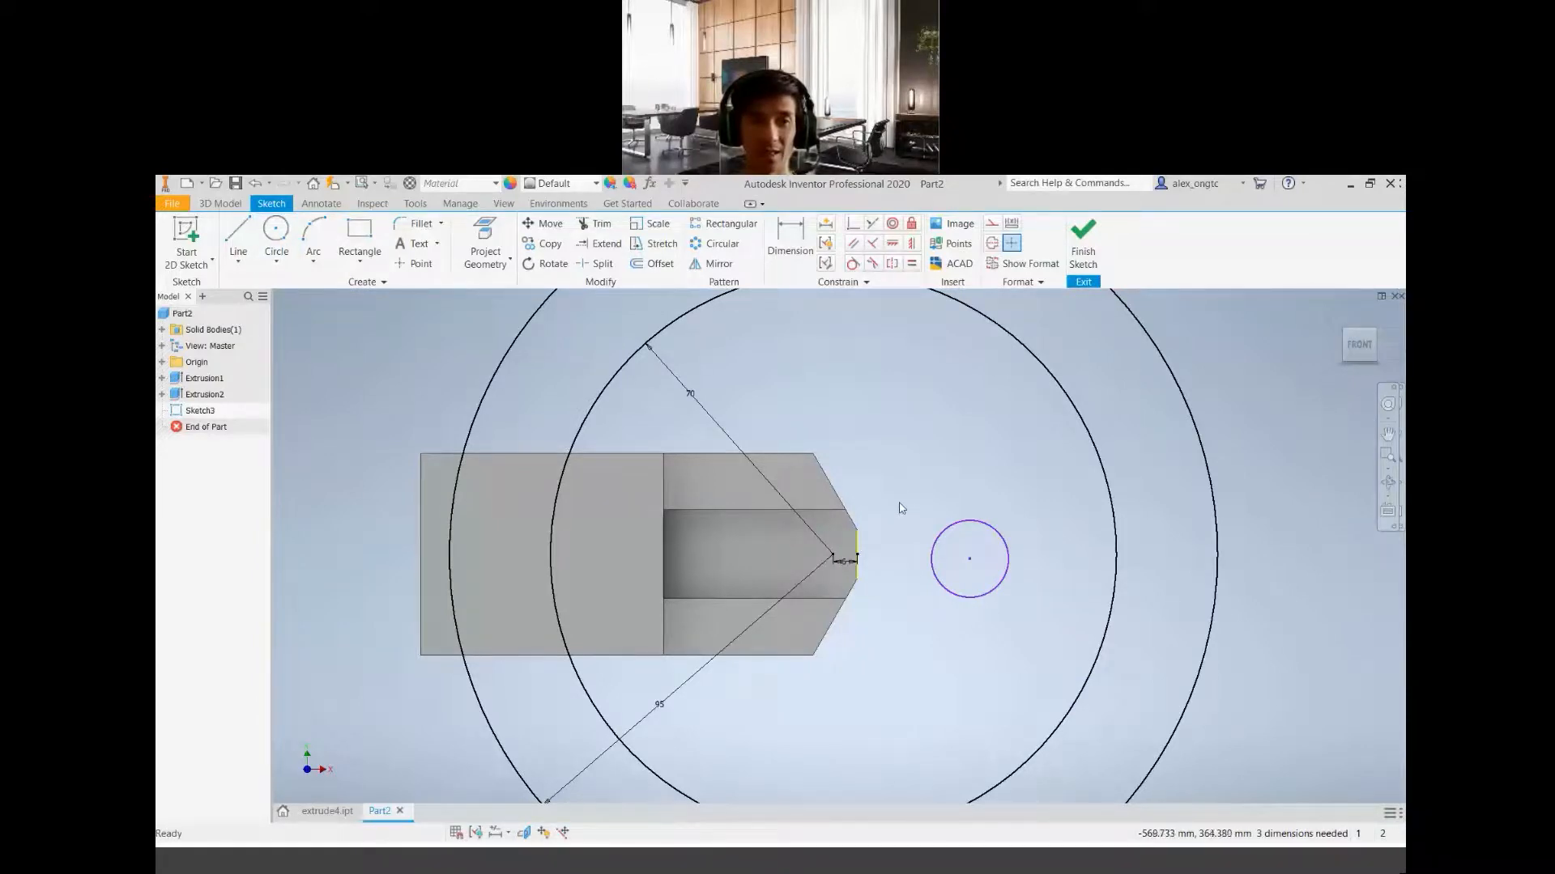
{"action": "left_click_drag", "start_coordinate": [911, 492], "coordinate": [1027, 628]}
{"action": "key", "text": "Delete"}
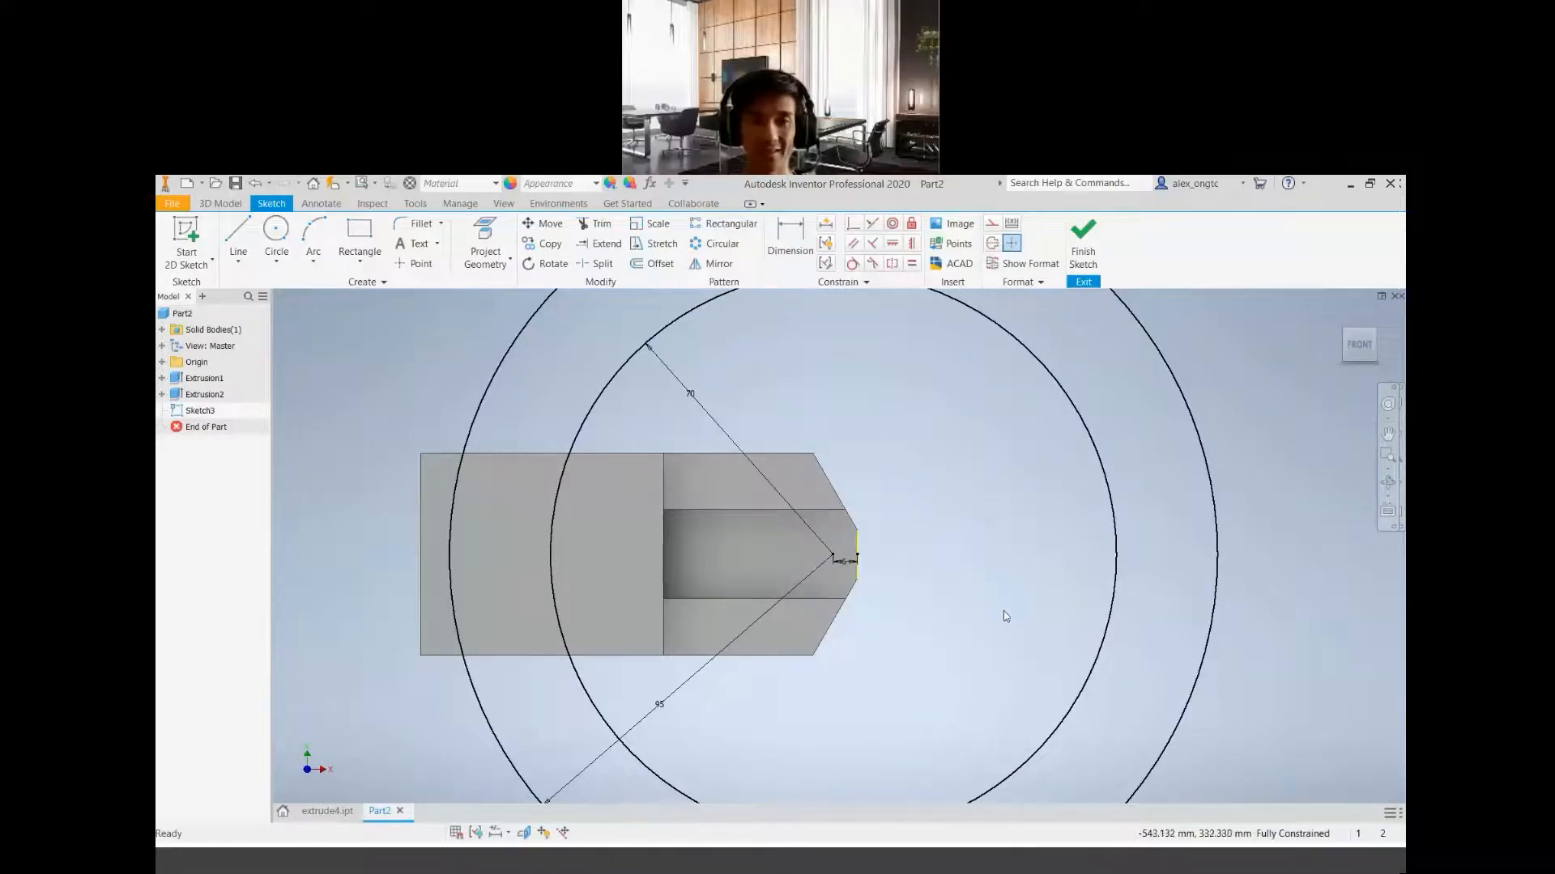
Finish the sketch of the two circles and reopen it for editing
{"action": "left_click", "coordinate": [1081, 253]}
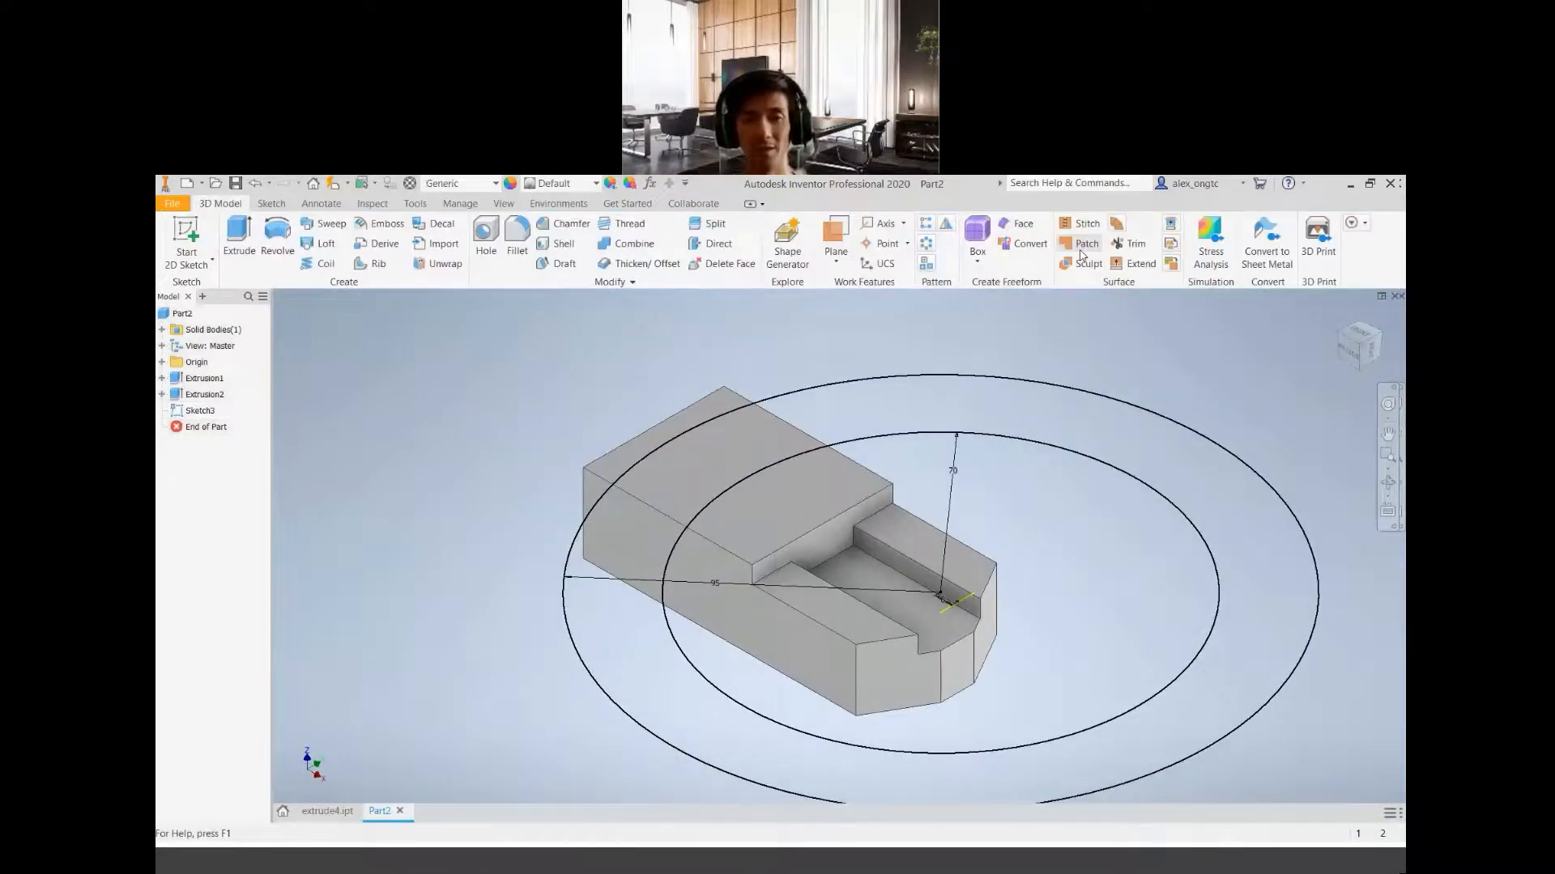
{"action": "left_click", "coordinate": [199, 411]}
{"action": "right_click", "coordinate": [193, 414]}
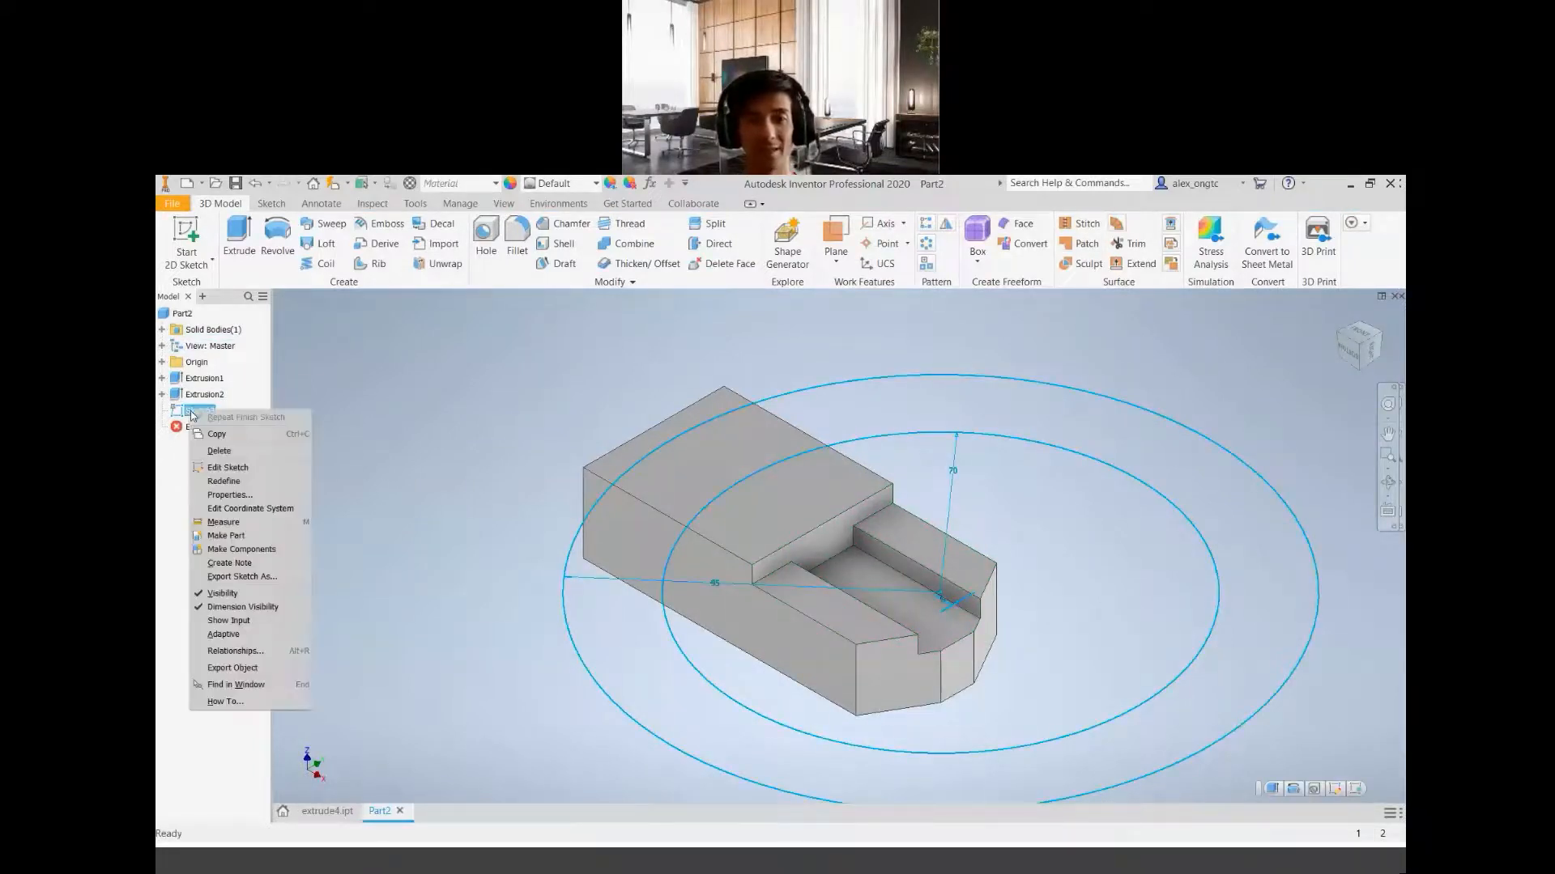
{"action": "left_click", "coordinate": [227, 468]}
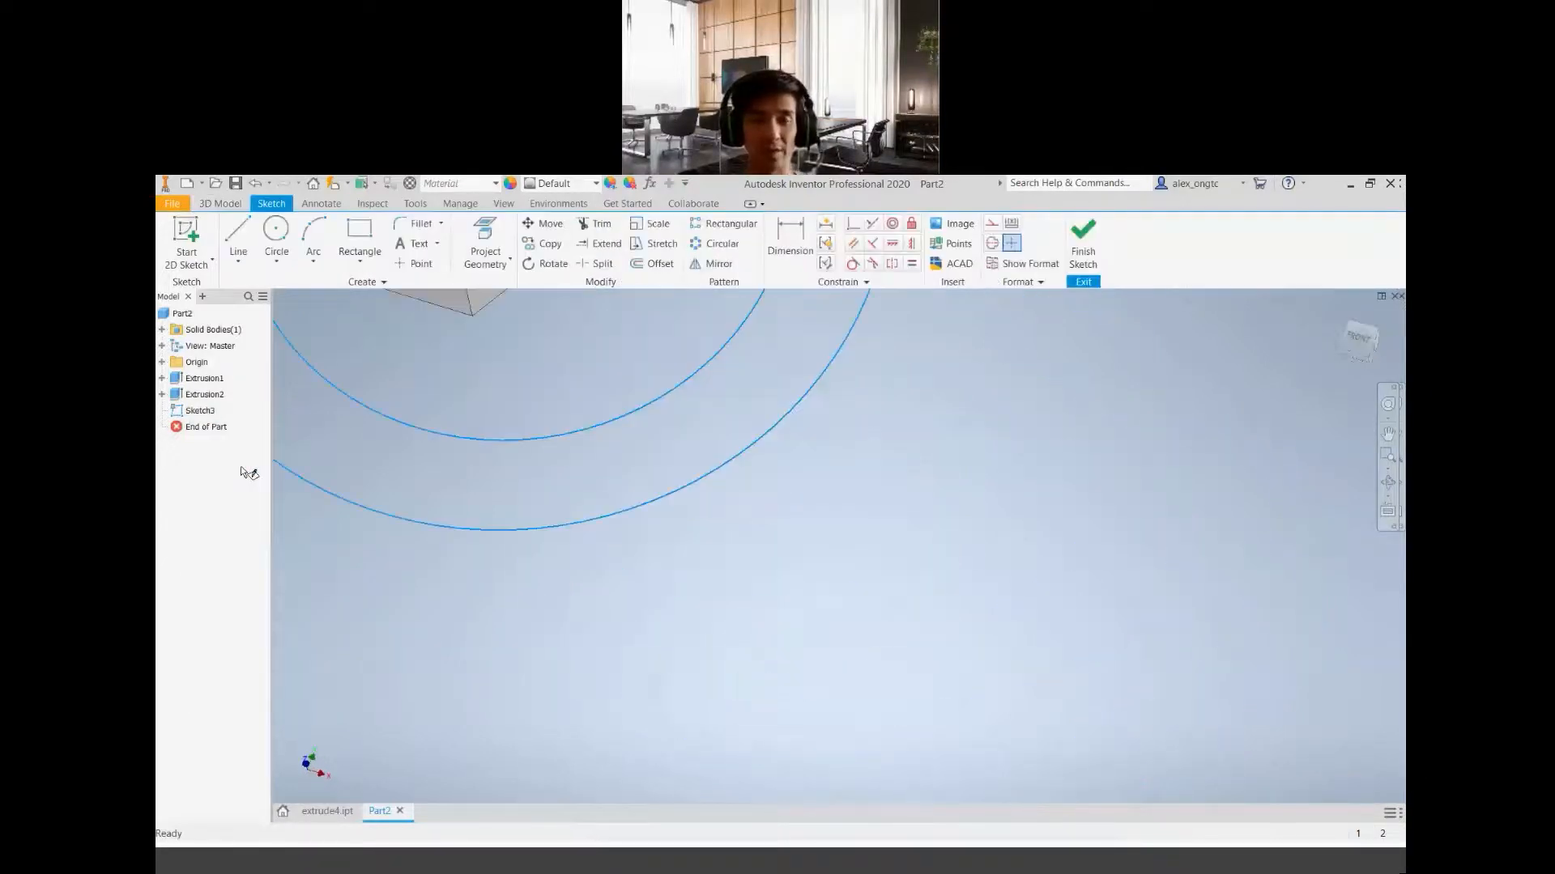
Examine the reopened sketch, checking both radius dimensions and the centre's position relative to the block
{"action": "middle_click_drag", "start_coordinate": [1187, 761], "coordinate": [1166, 753]}
{"action": "scroll", "coordinate": [1166, 753], "scroll_direction": "up", "scroll_amount": 3}
{"action": "scroll", "coordinate": [775, 478], "scroll_direction": "down", "scroll_amount": 8}
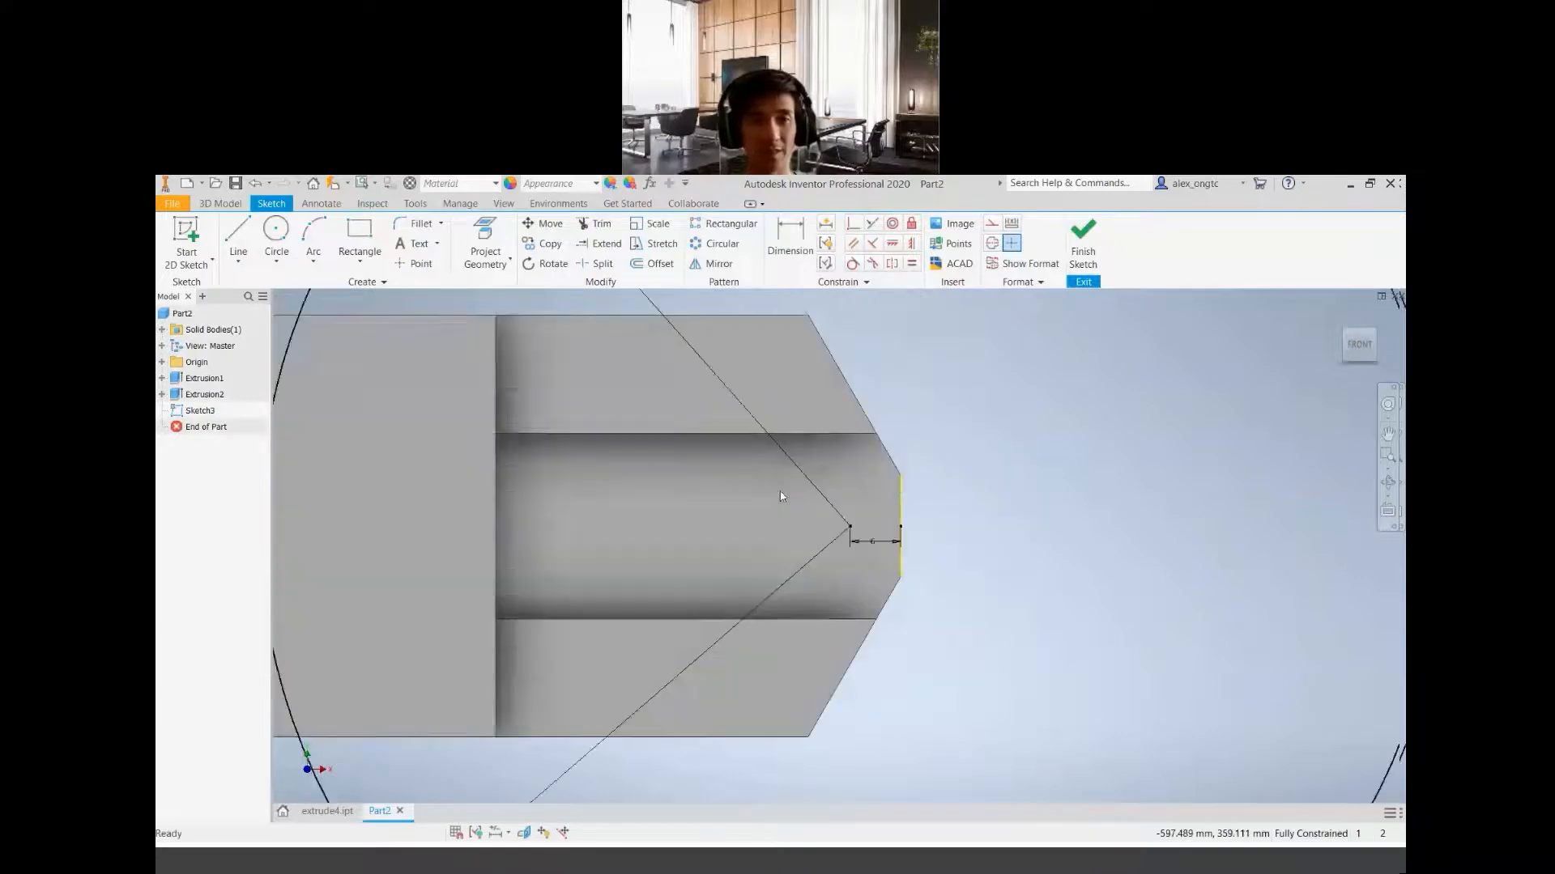
{"action": "scroll", "coordinate": [868, 543], "scroll_direction": "up", "scroll_amount": 7}
{"action": "scroll", "coordinate": [880, 577], "scroll_direction": "up", "scroll_amount": 3}
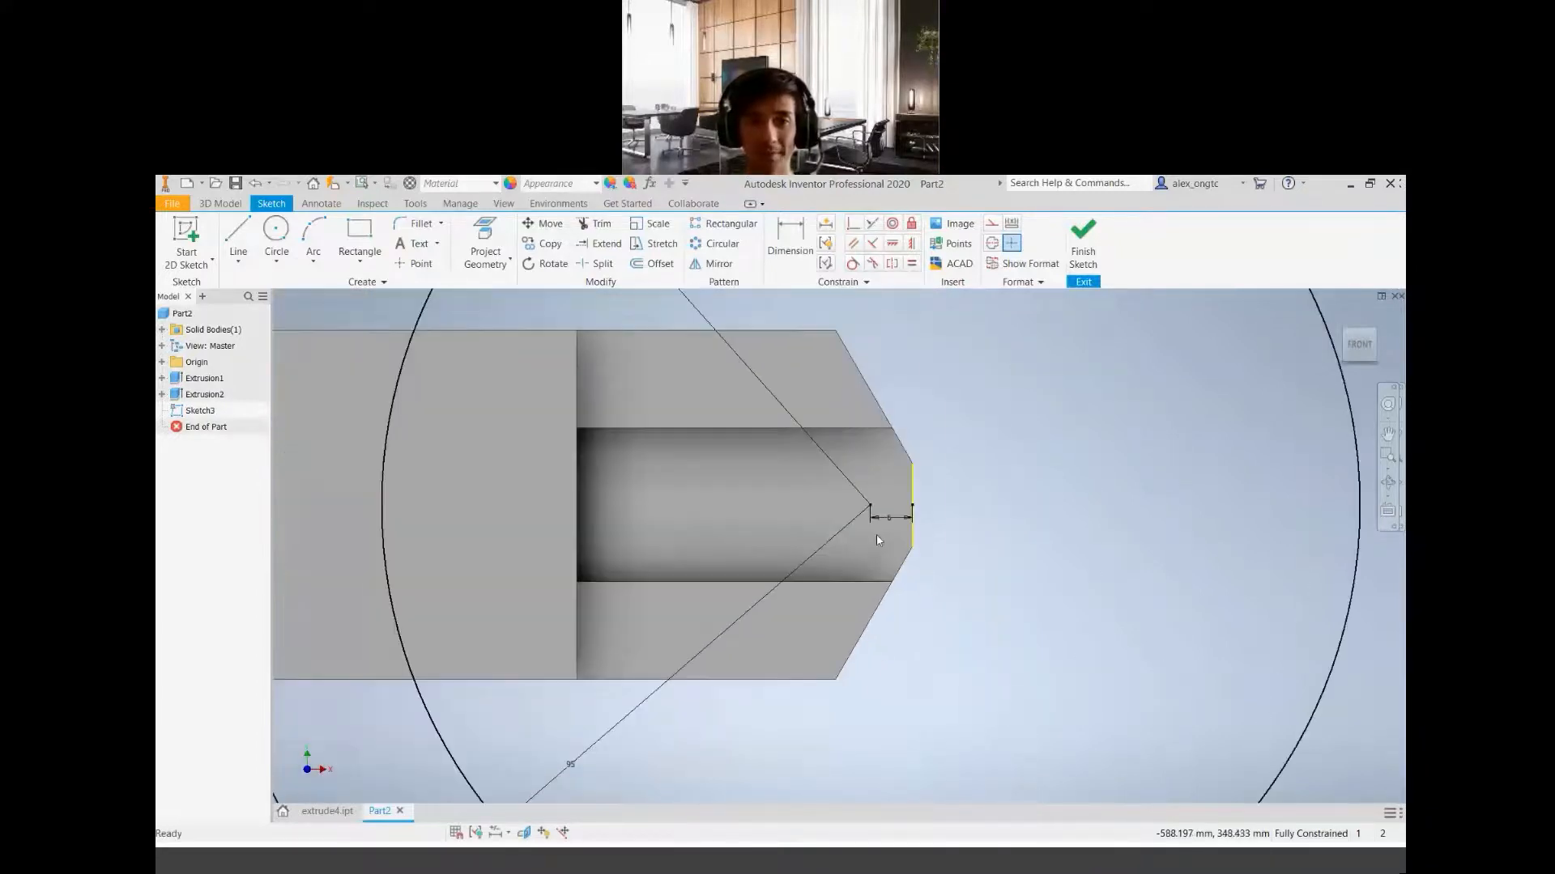
{"action": "scroll", "coordinate": [876, 535], "scroll_direction": "down", "scroll_amount": 5}
{"action": "middle_click_drag", "start_coordinate": [941, 517], "coordinate": [897, 556]}
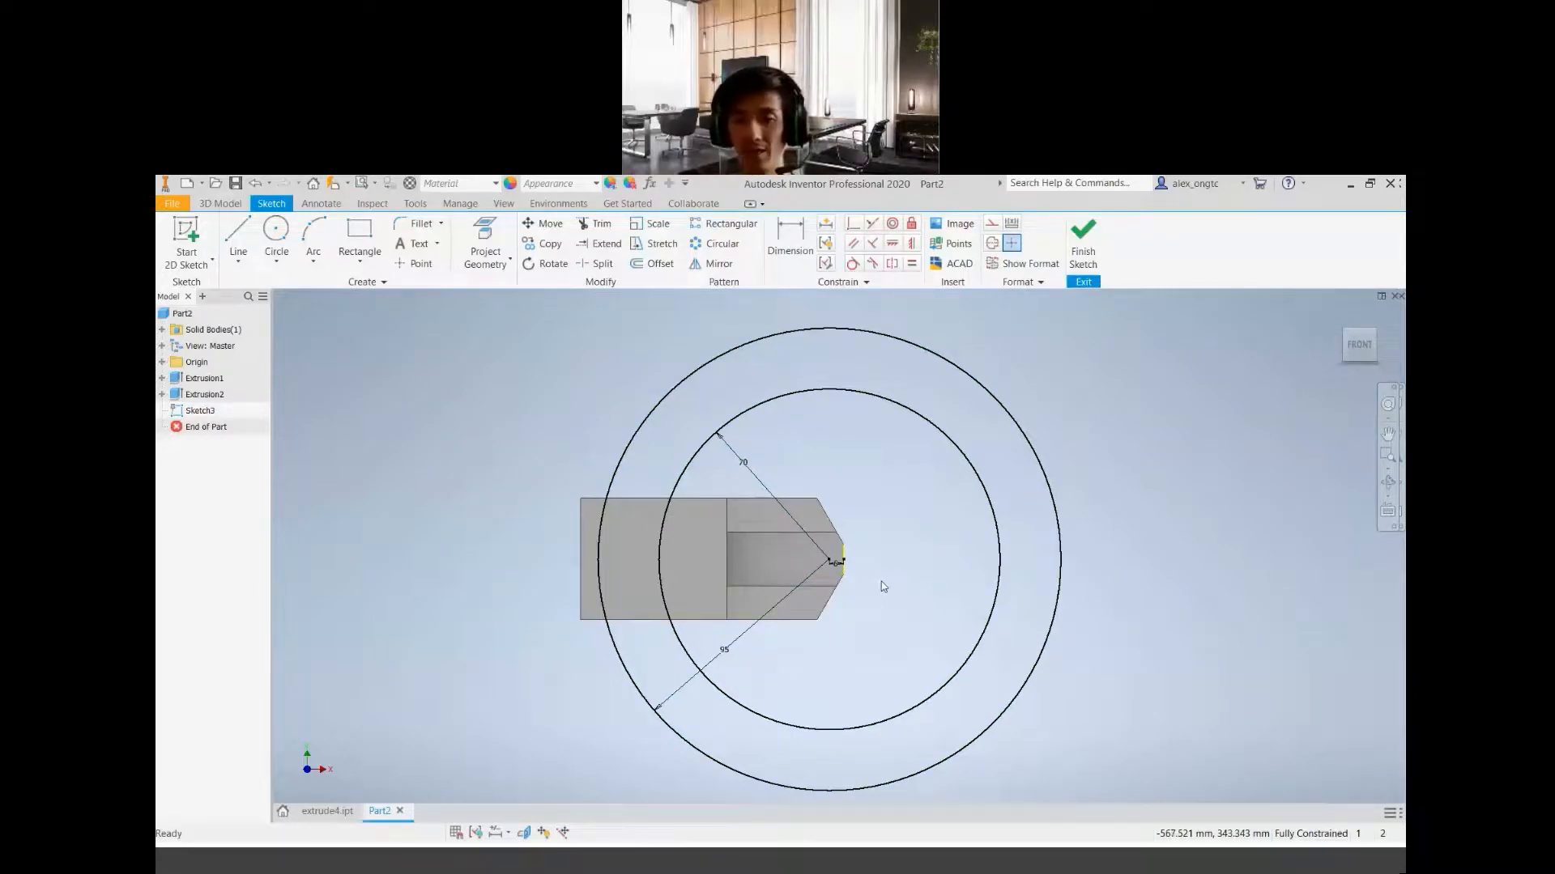
{"action": "scroll", "coordinate": [865, 586], "scroll_direction": "up", "scroll_amount": 3}
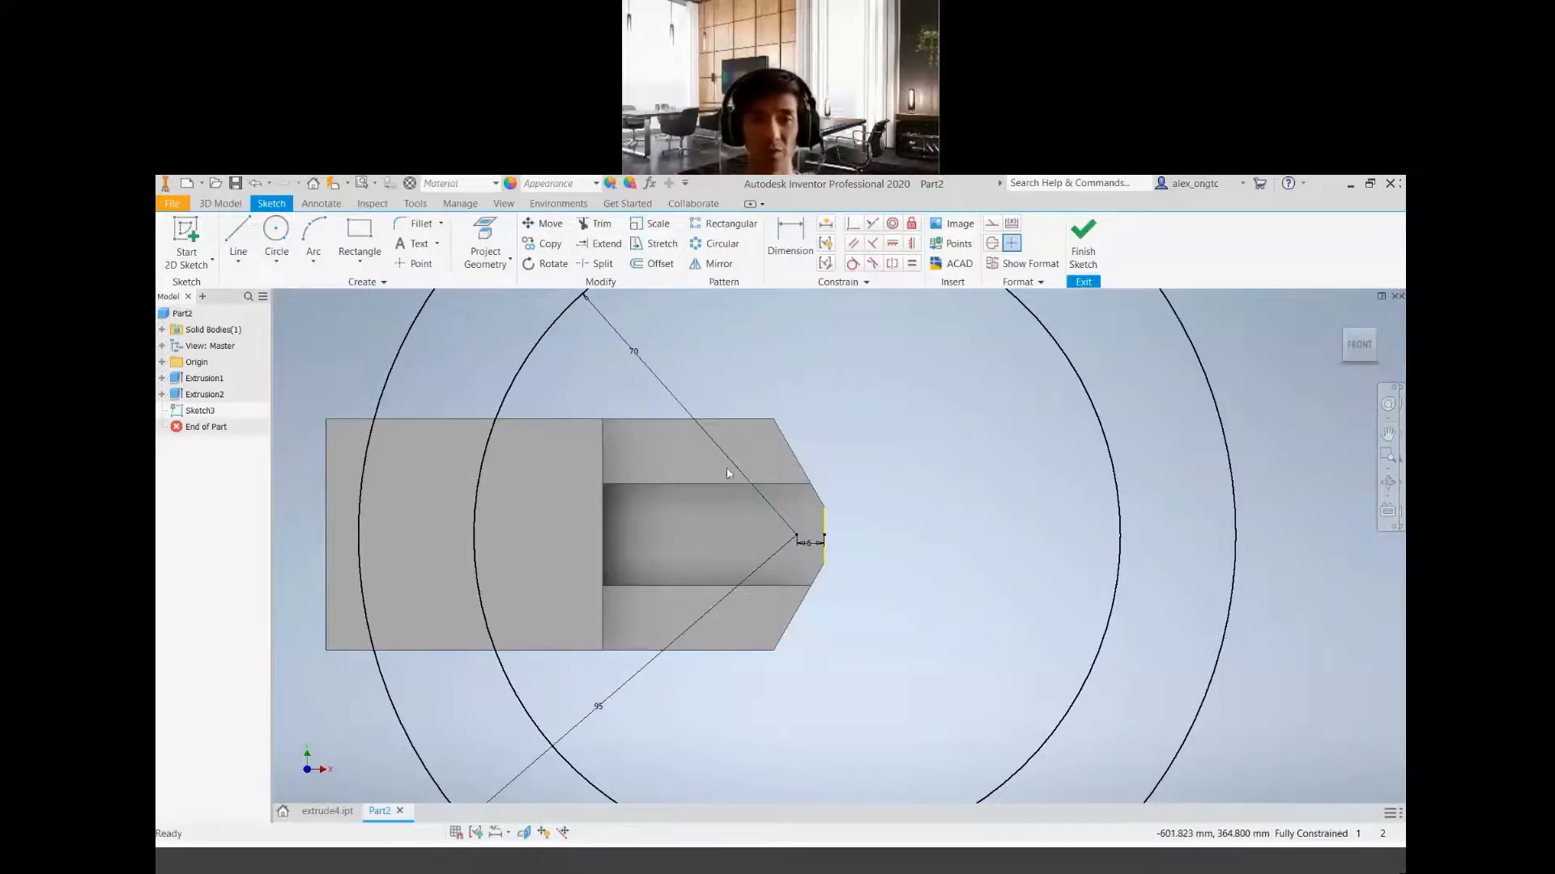
{"action": "scroll", "coordinate": [777, 451], "scroll_direction": "down", "scroll_amount": 5}
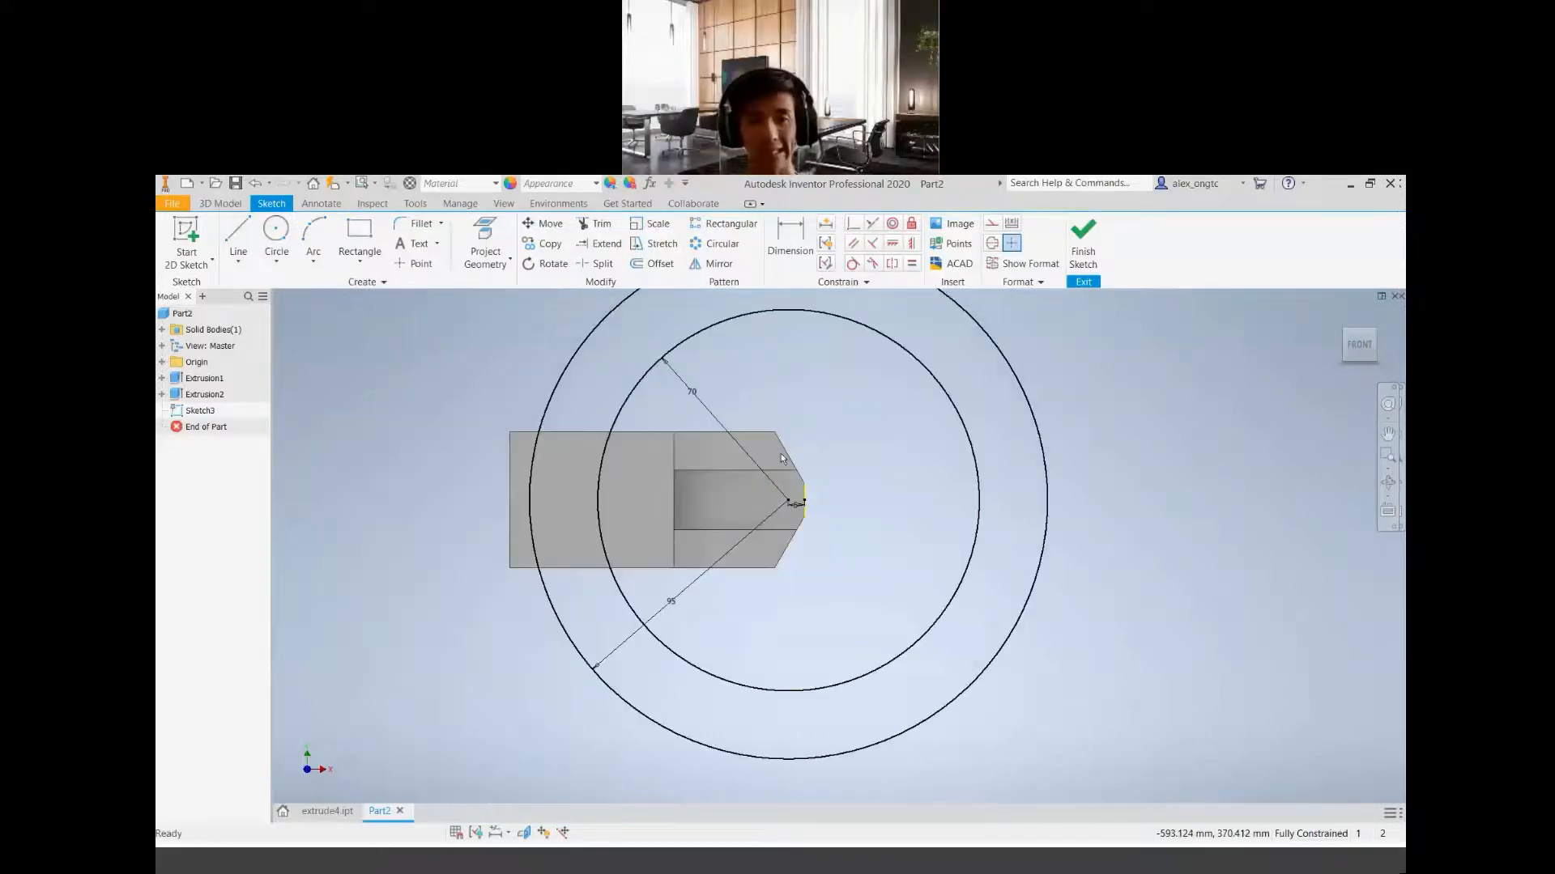
{"action": "scroll", "coordinate": [807, 427], "scroll_direction": "up", "scroll_amount": 3}
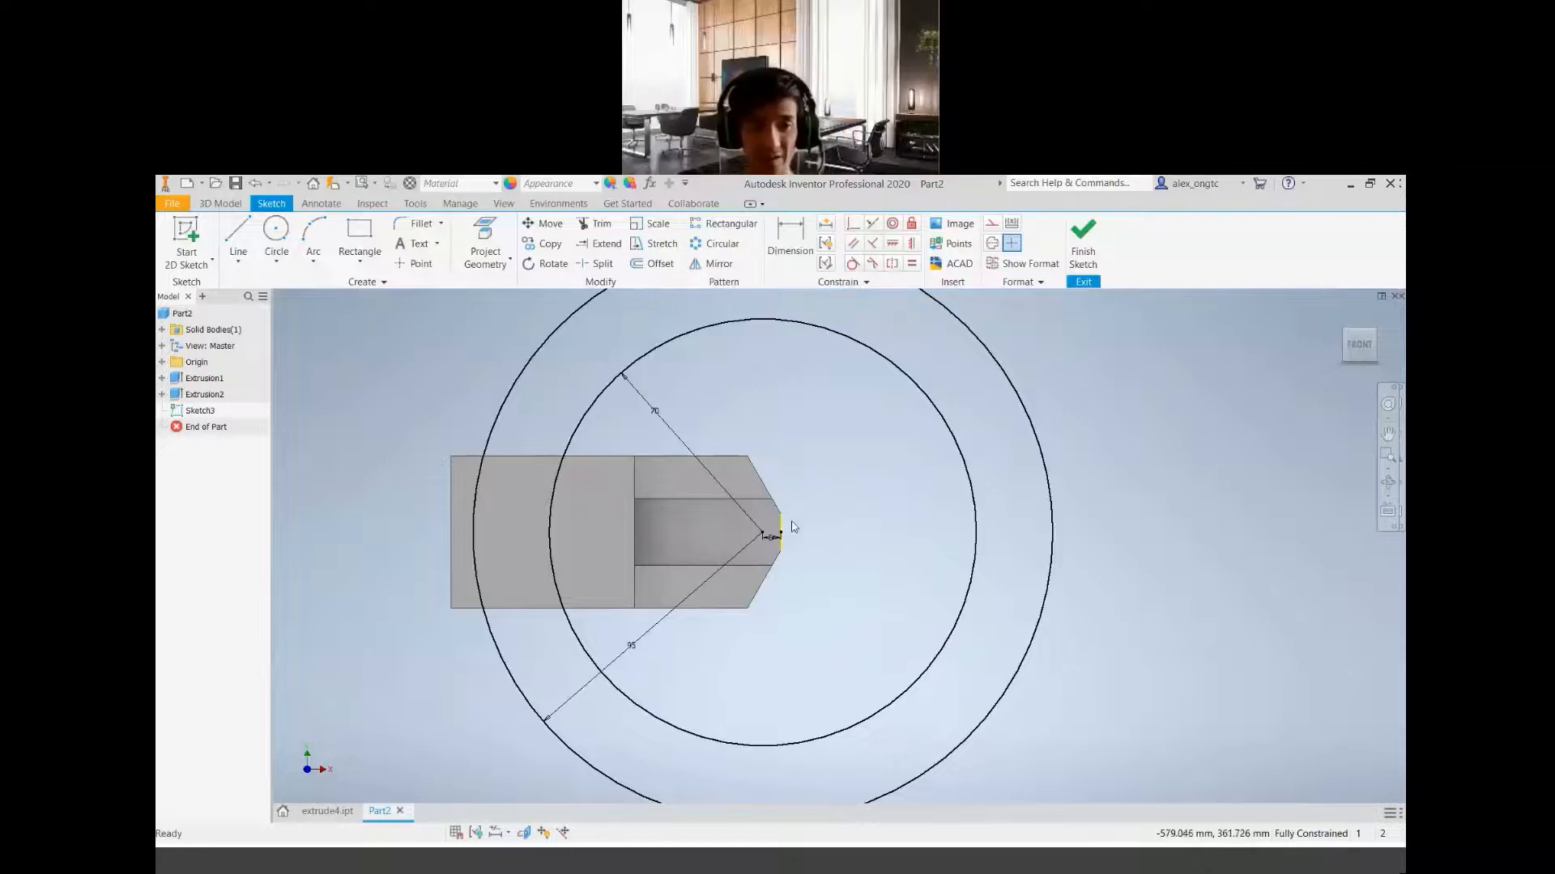
Finish the sketch of the two concentric circles
{"action": "left_click", "coordinate": [1082, 247]}
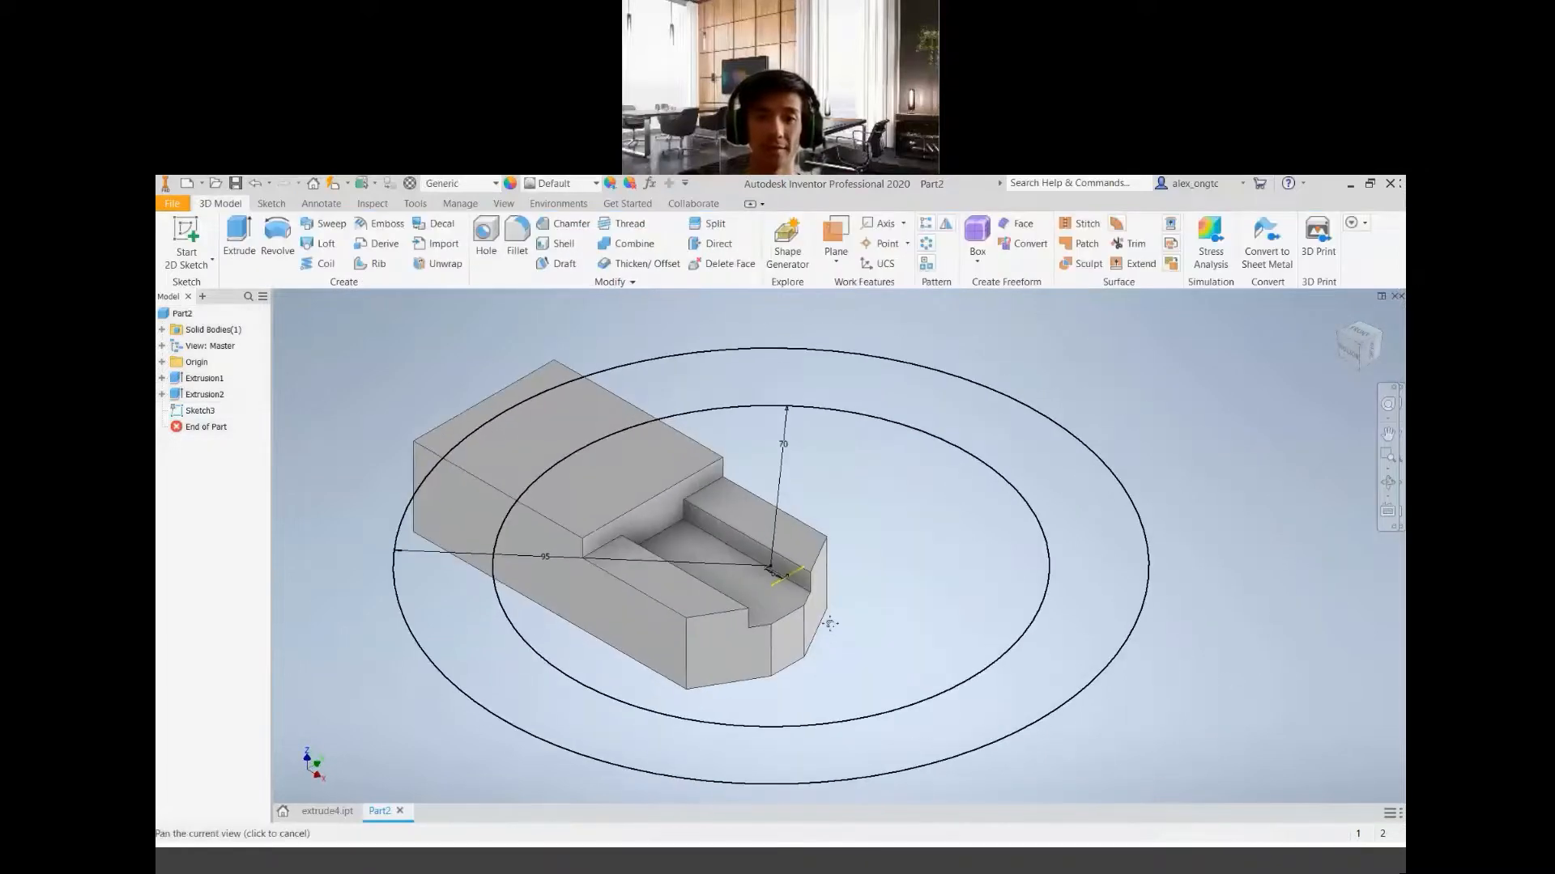
{"action": "scroll", "coordinate": [838, 624], "scroll_direction": "down", "scroll_amount": 5}
{"action": "scroll", "coordinate": [818, 620], "scroll_direction": "up", "scroll_amount": 5}
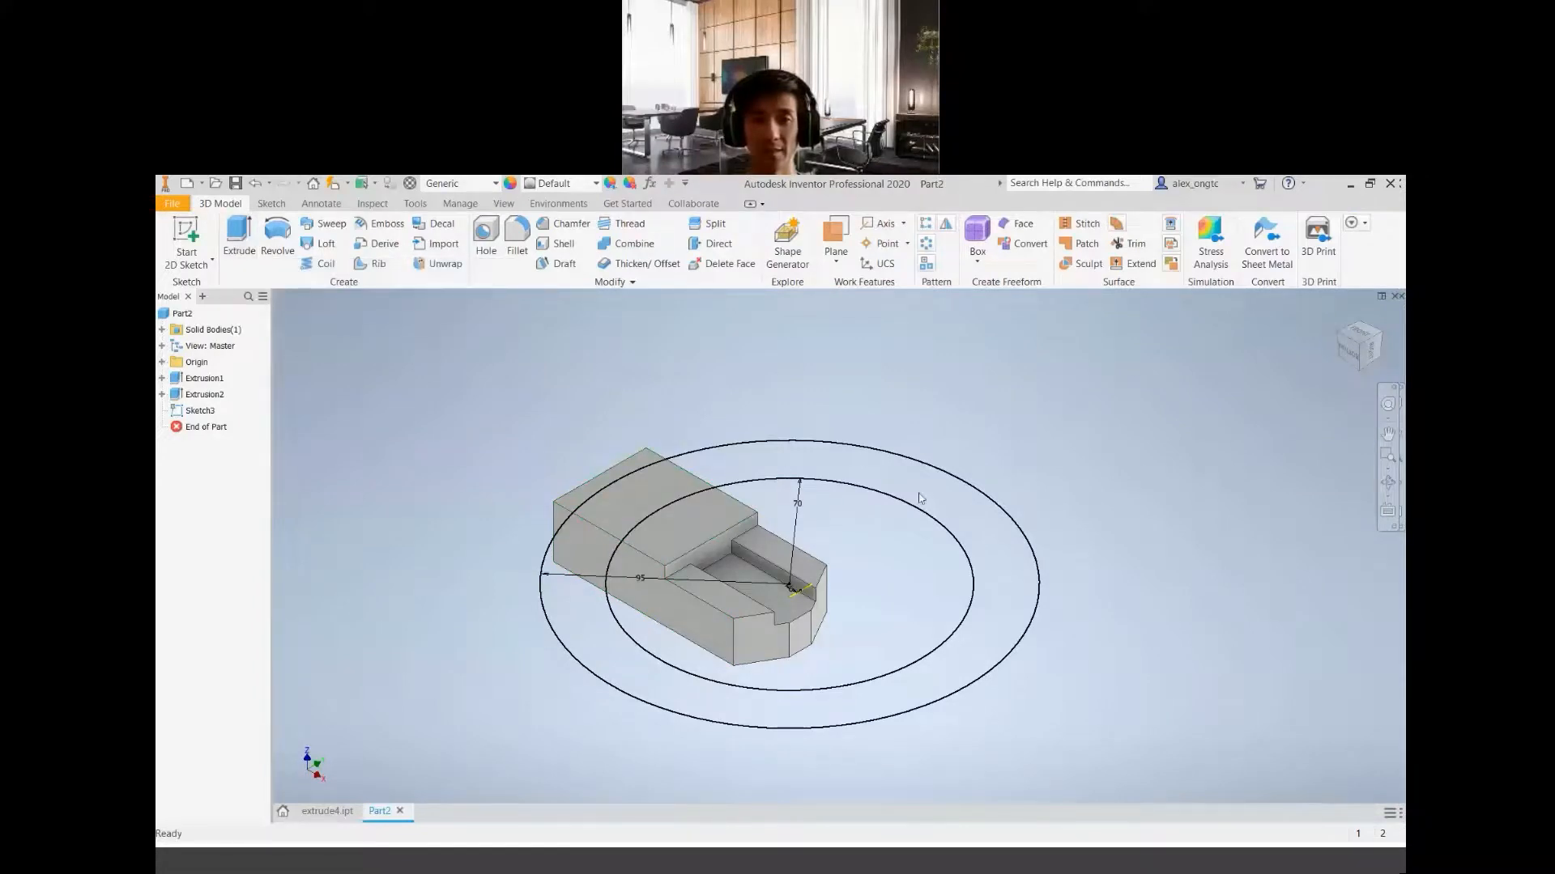
{"action": "left_click", "coordinate": [234, 235]}
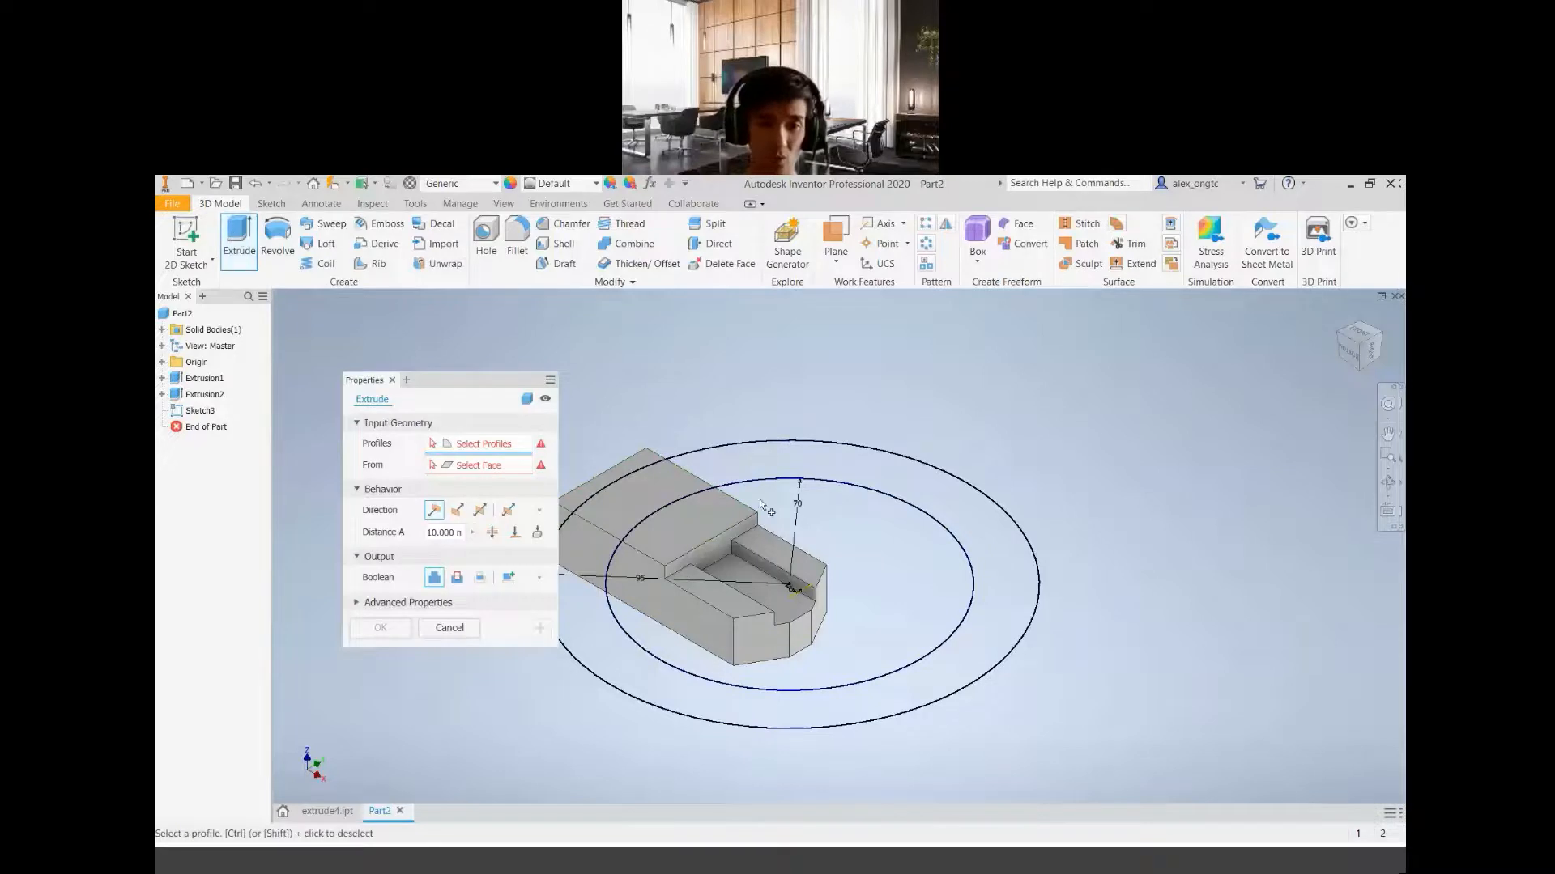
{"action": "left_click", "coordinate": [905, 474]}
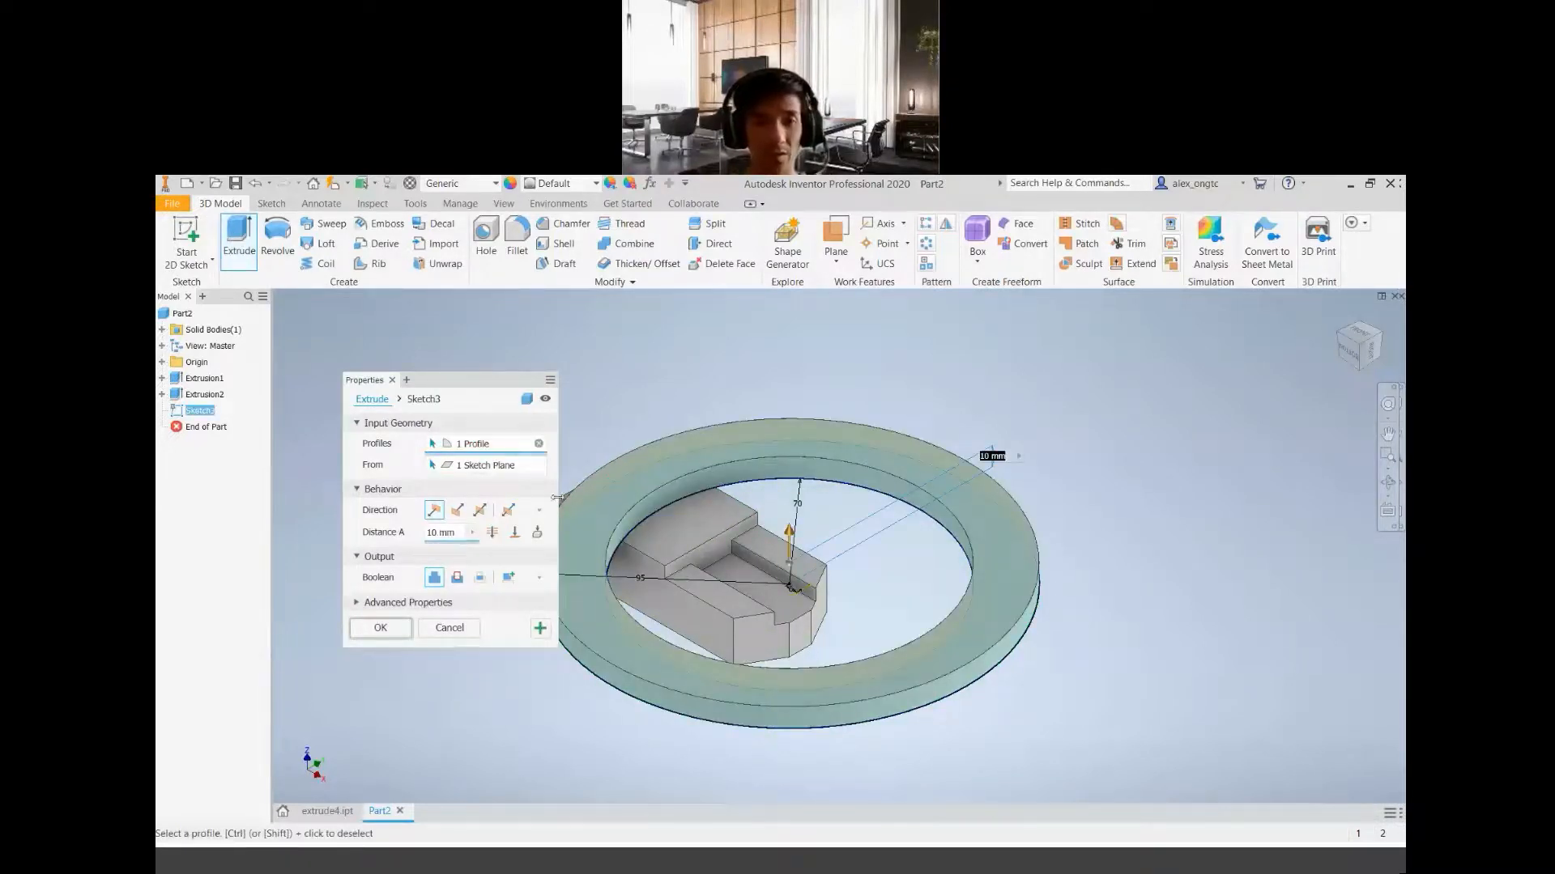
{"action": "left_click", "coordinate": [456, 579]}
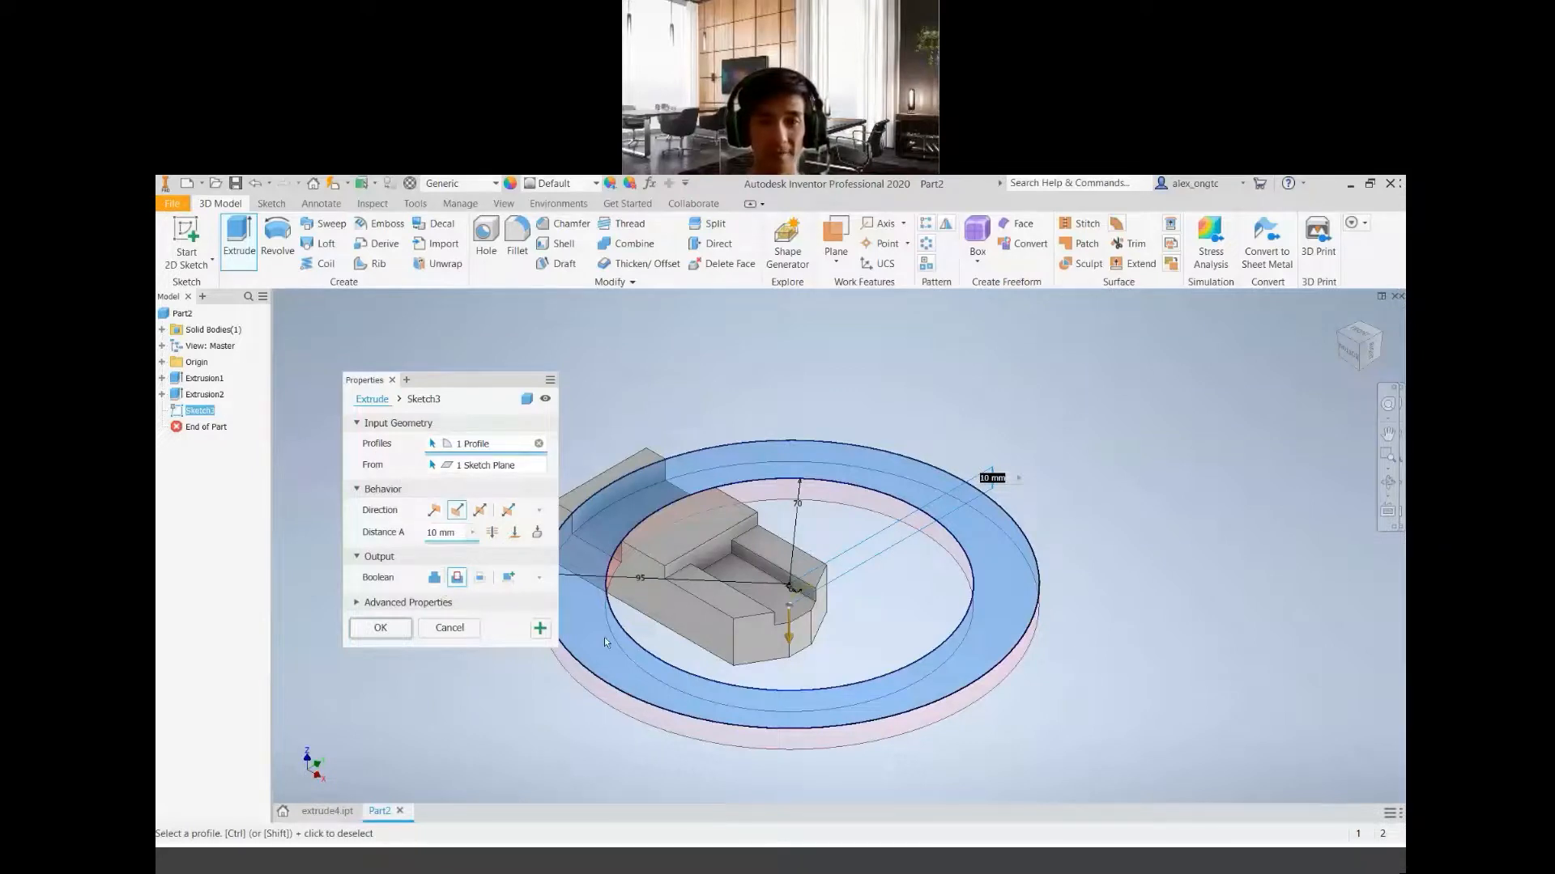
{"action": "scroll", "coordinate": [850, 635], "scroll_direction": "down", "scroll_amount": 3}
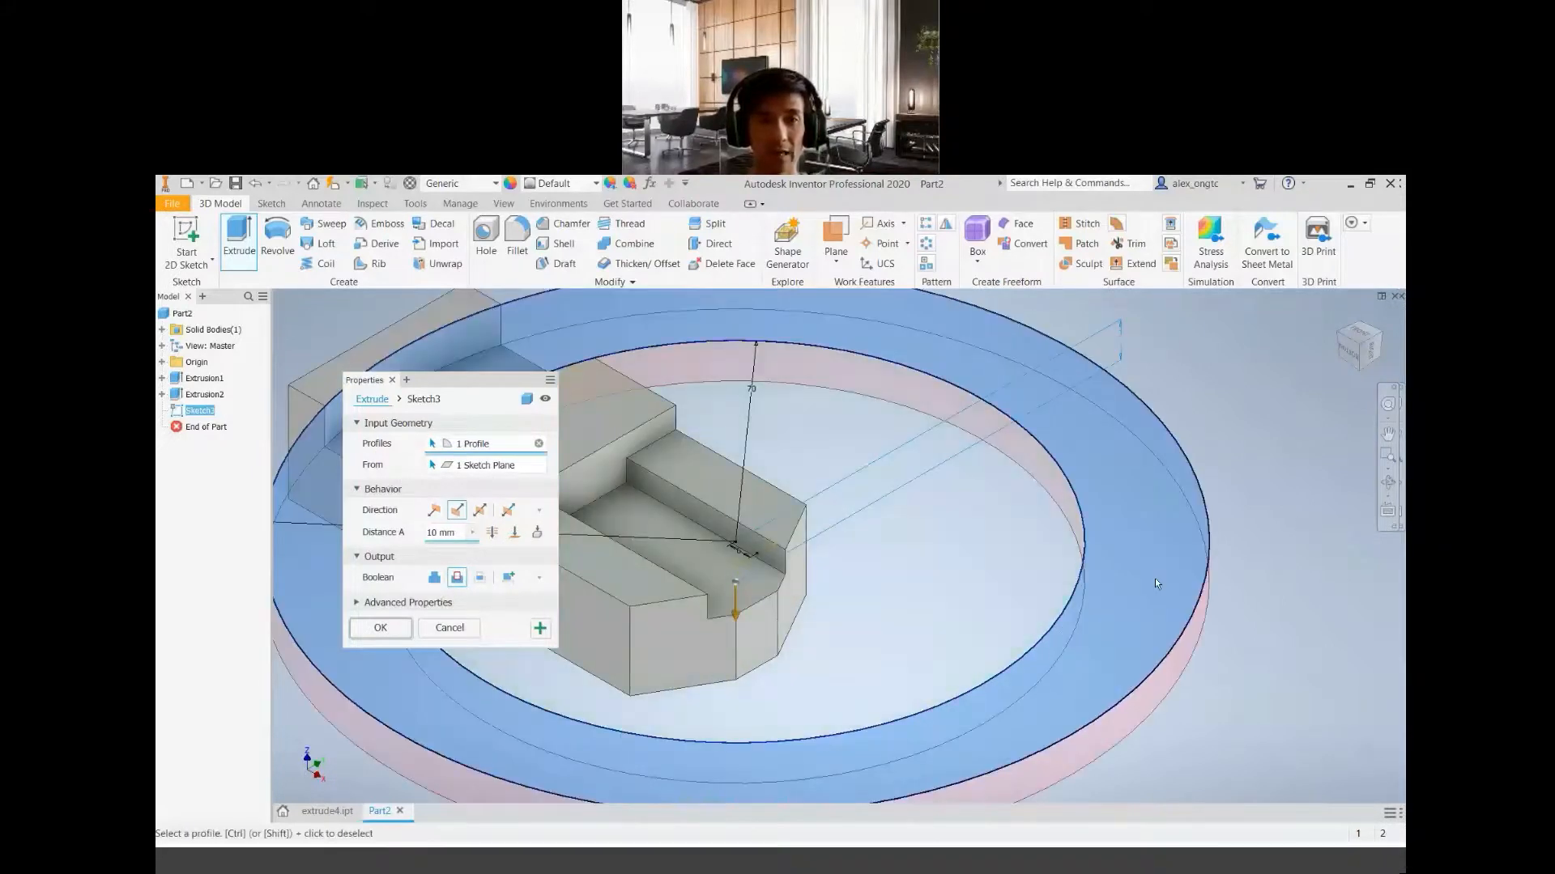
{"action": "scroll", "coordinate": [1156, 583], "scroll_direction": "up", "scroll_amount": 5}
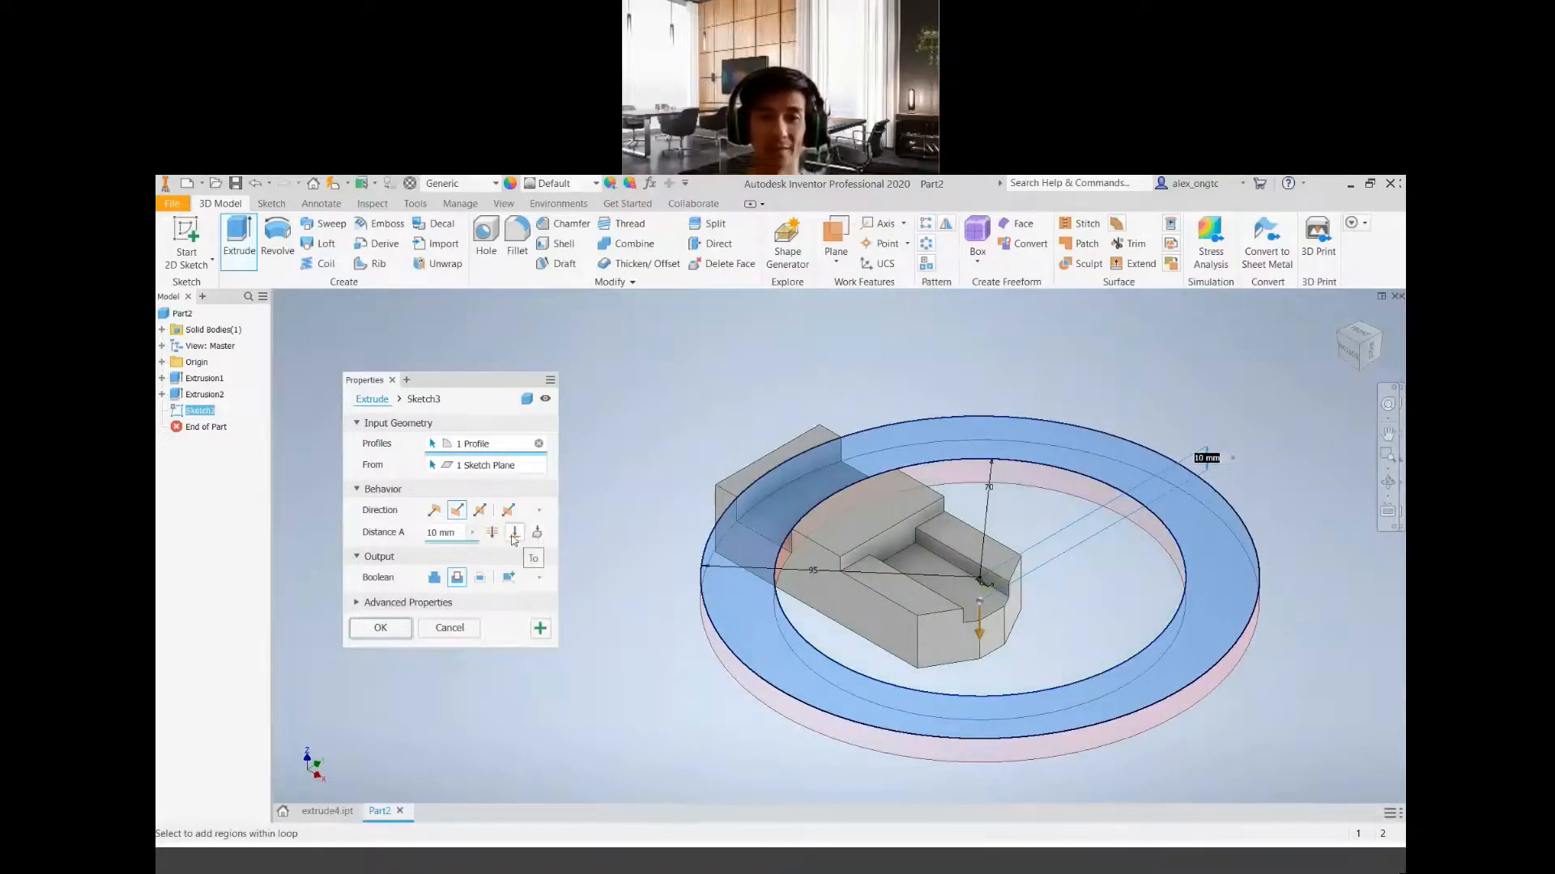
{"action": "left_click", "coordinate": [933, 865]}
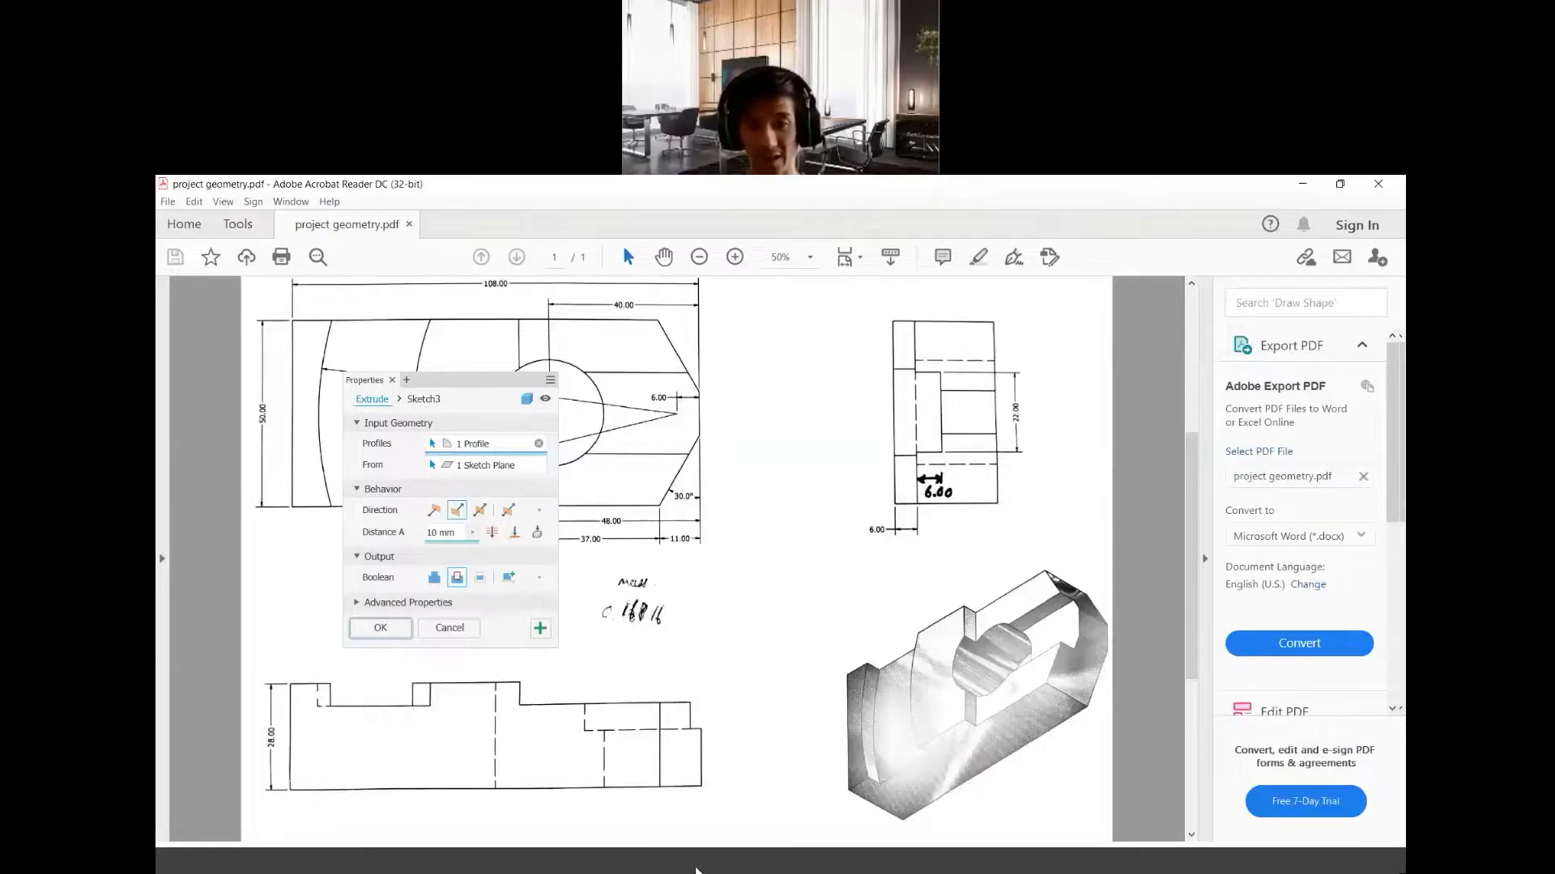
{"action": "left_click", "coordinate": [692, 870]}
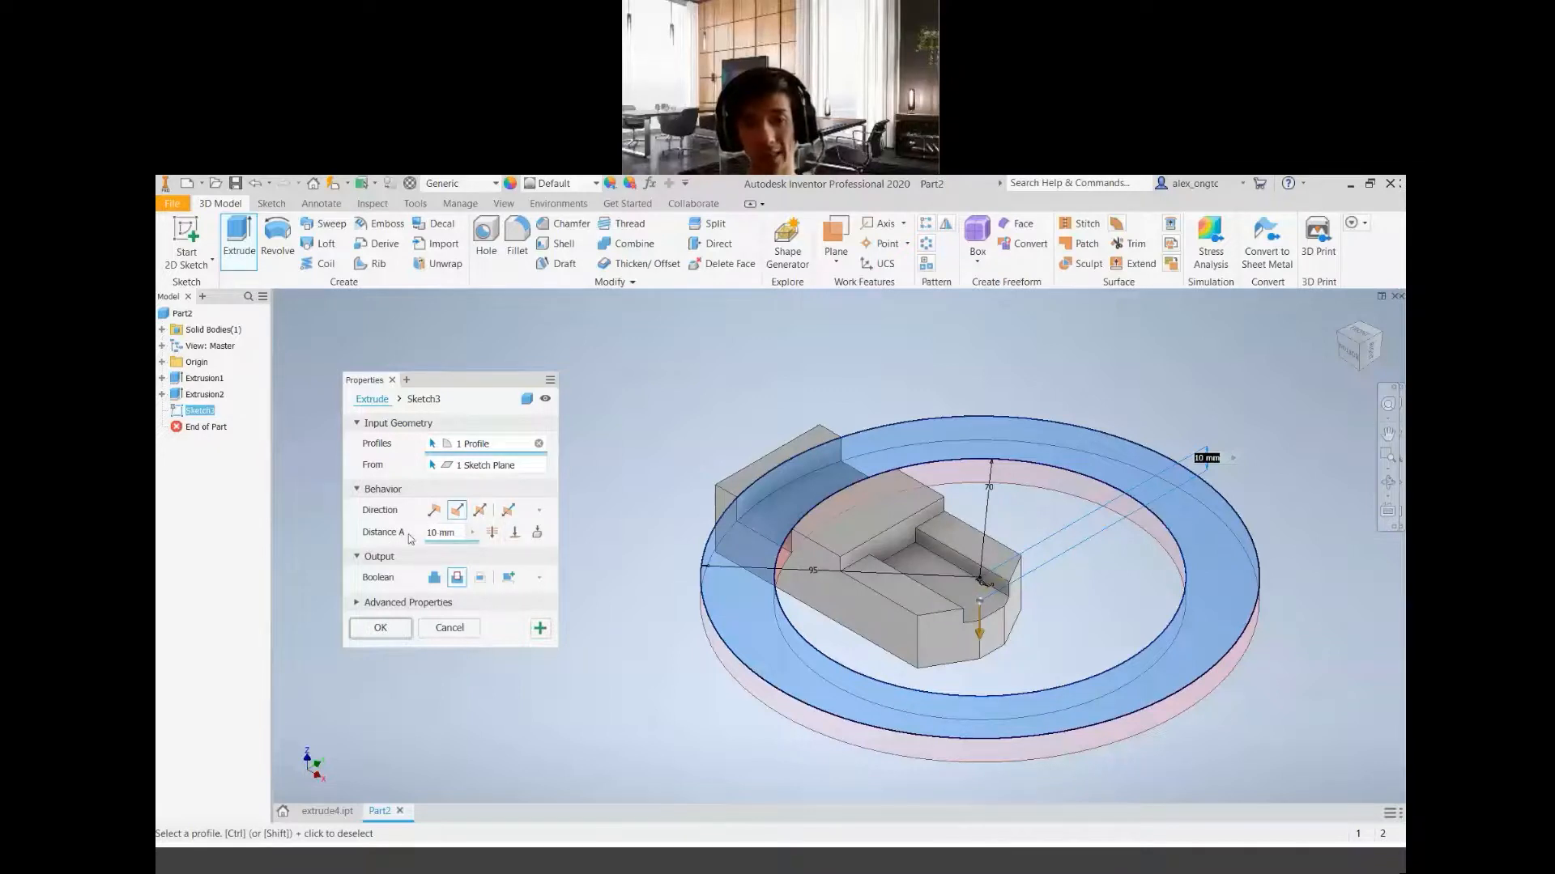
{"action": "left_click", "coordinate": [514, 533]}
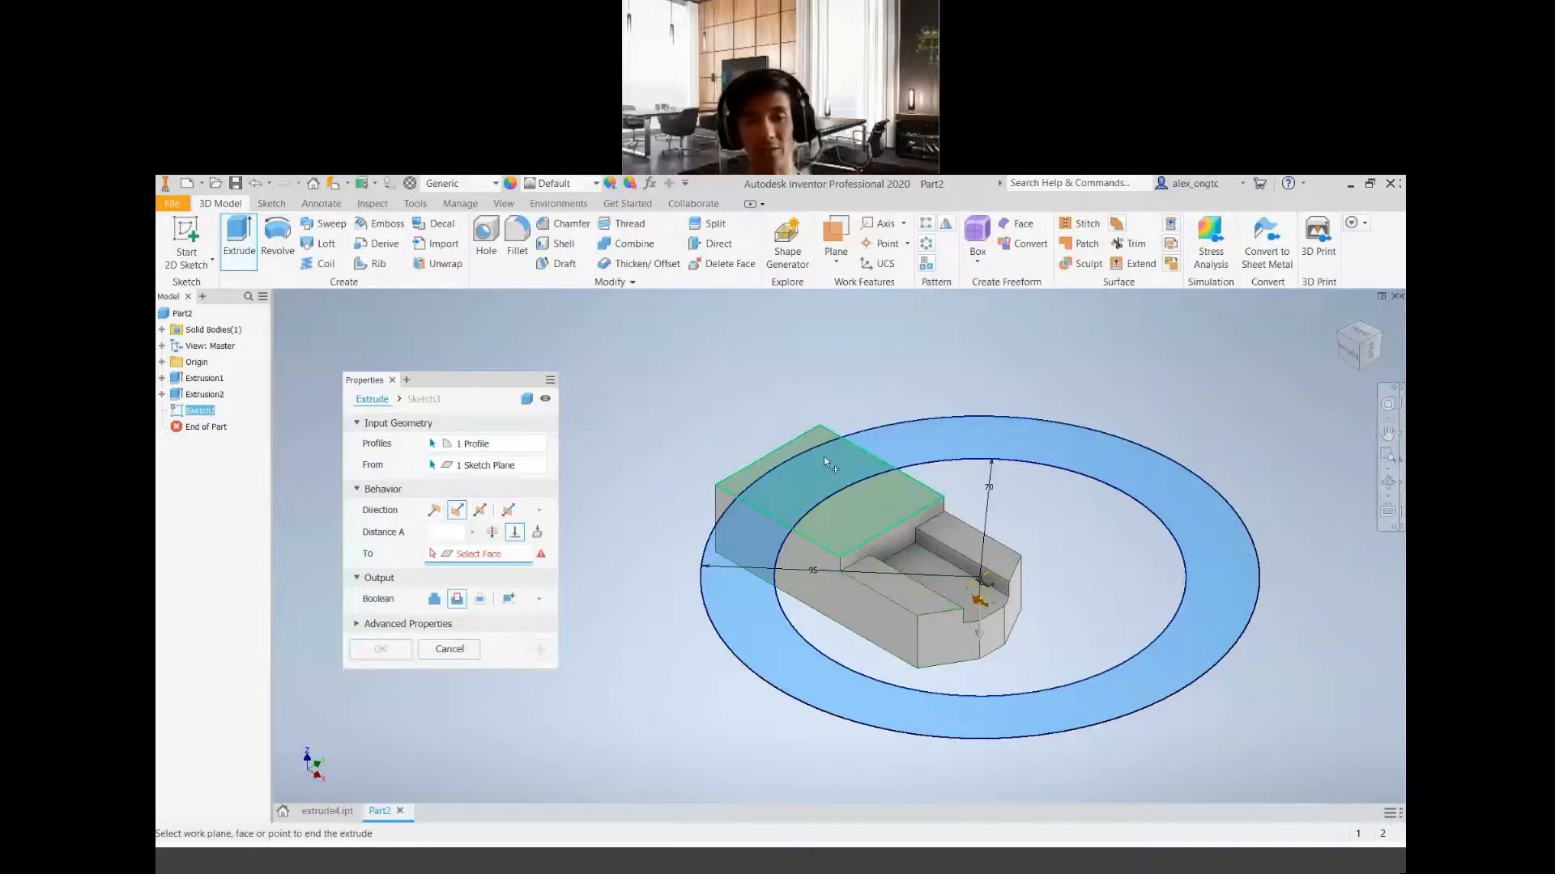
{"action": "scroll", "coordinate": [841, 471], "scroll_direction": "up", "scroll_amount": 4}
{"action": "scroll", "coordinate": [810, 562], "scroll_direction": "down", "scroll_amount": 2}
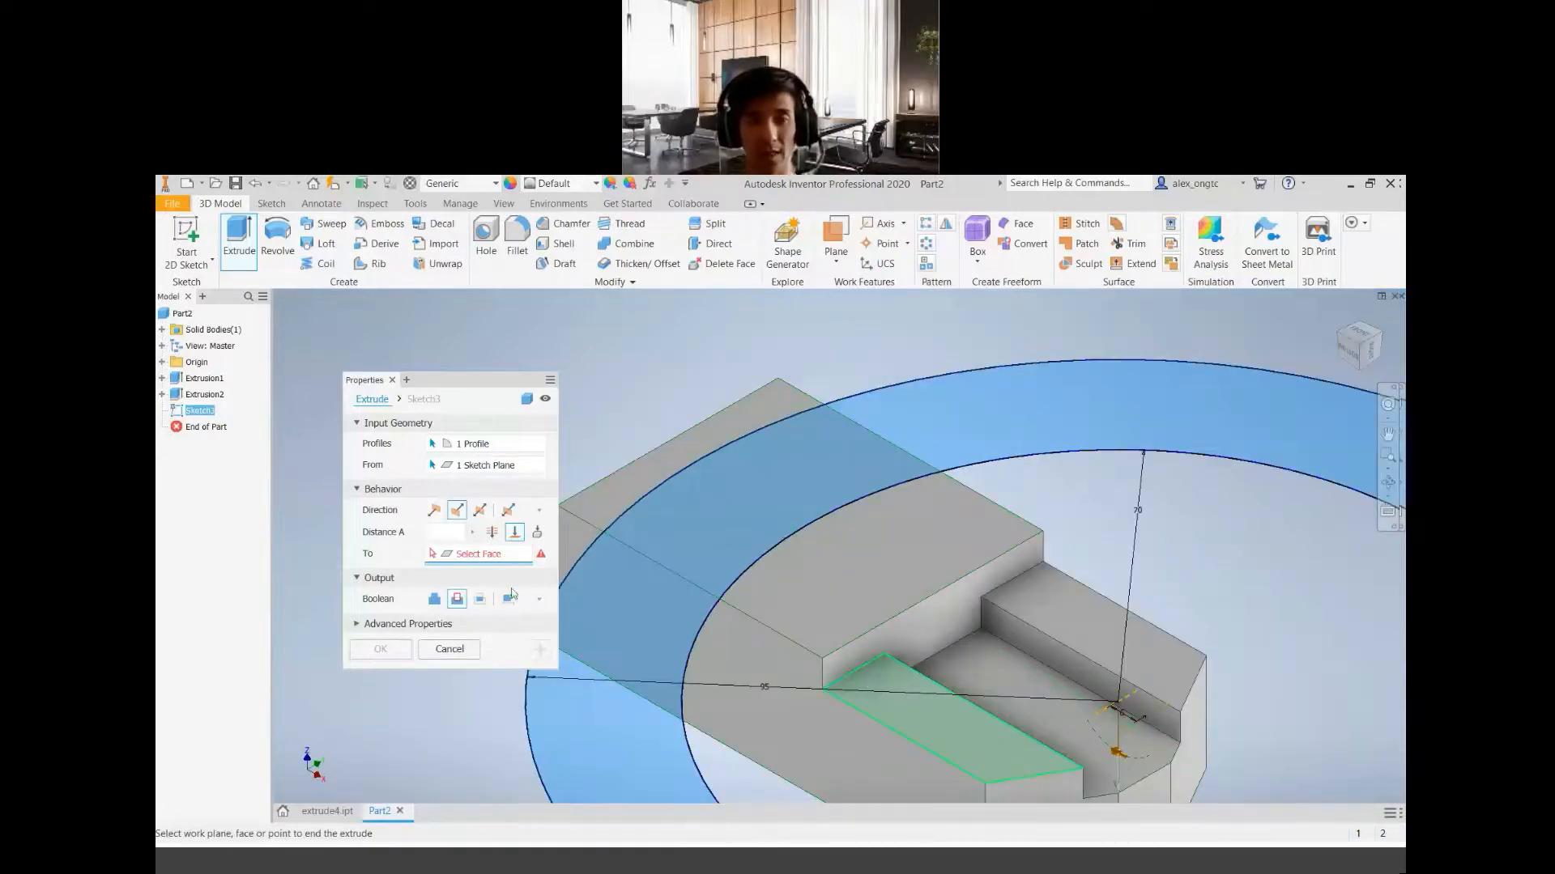
{"action": "left_click", "coordinate": [916, 715]}
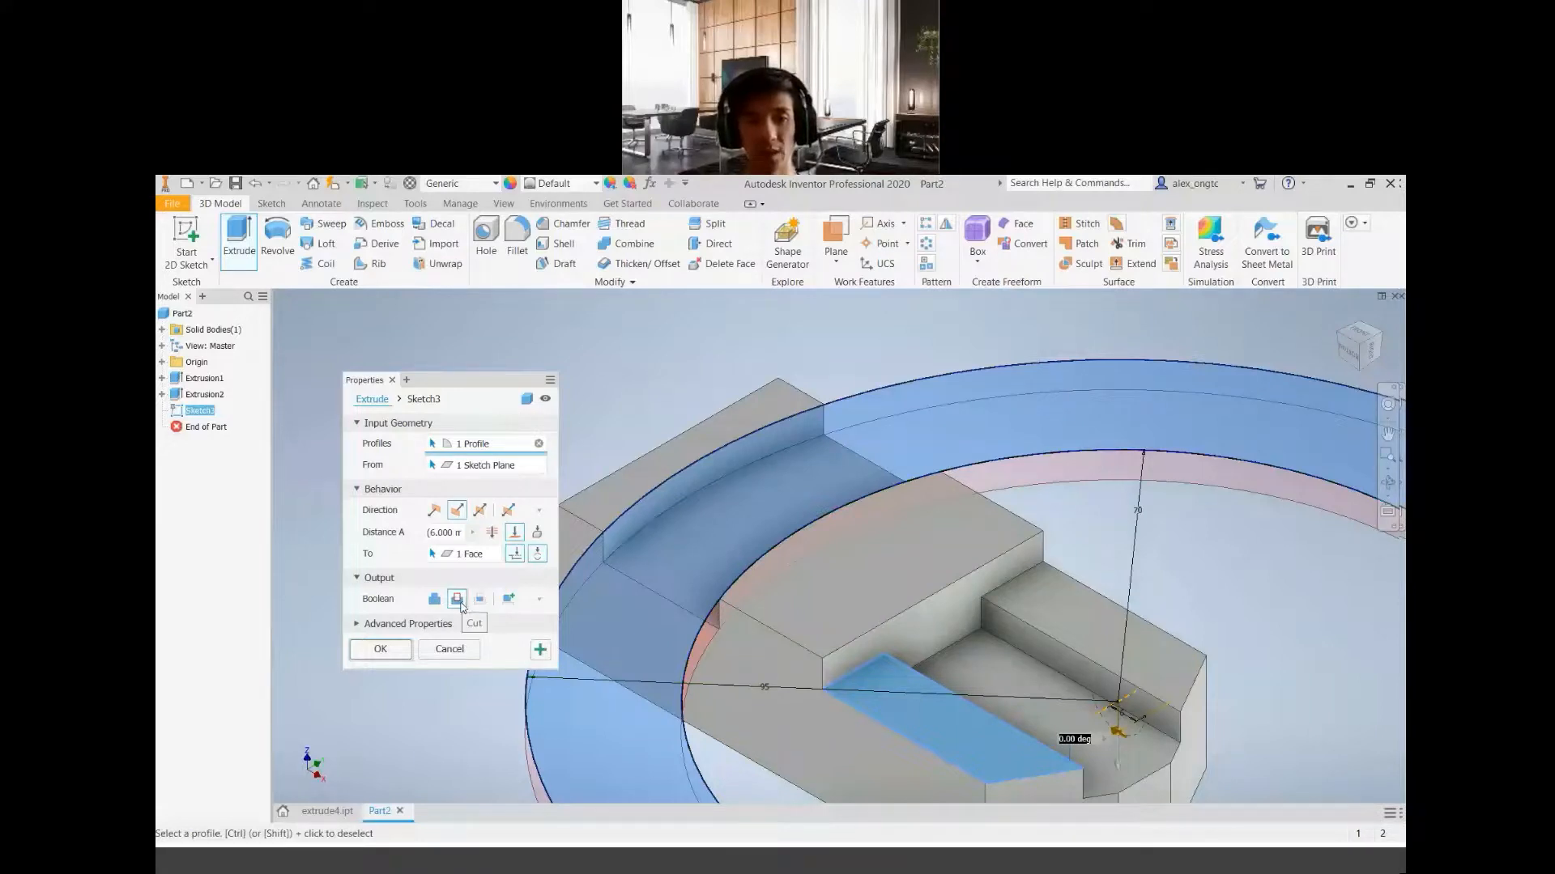
{"action": "scroll", "coordinate": [826, 600], "scroll_direction": "down", "scroll_amount": 3}
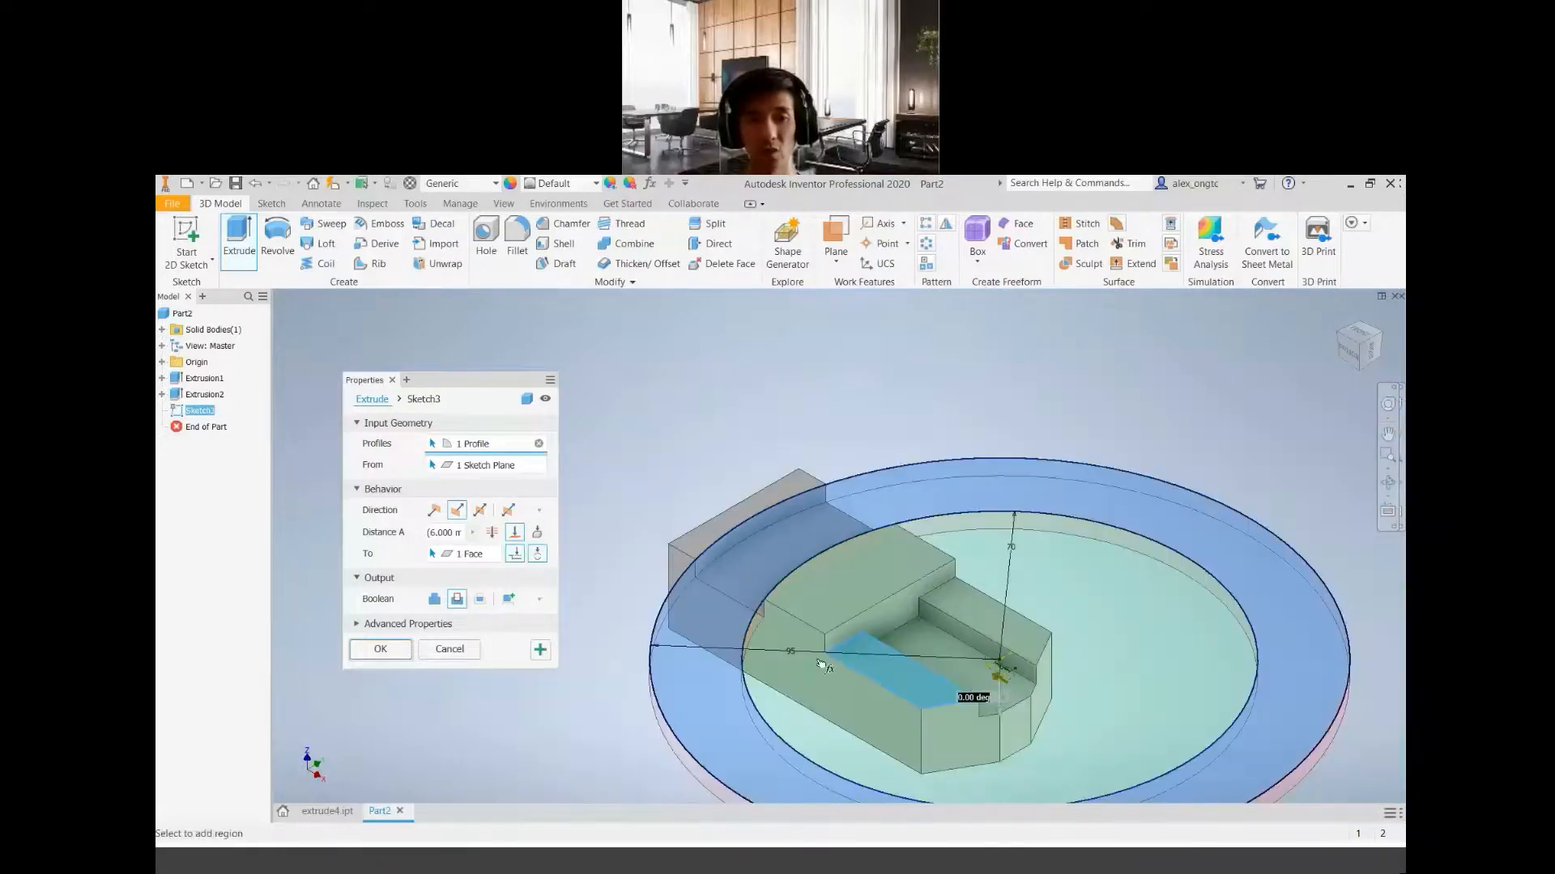
{"action": "middle_click_drag", "start_coordinate": [924, 623], "coordinate": [953, 620]}
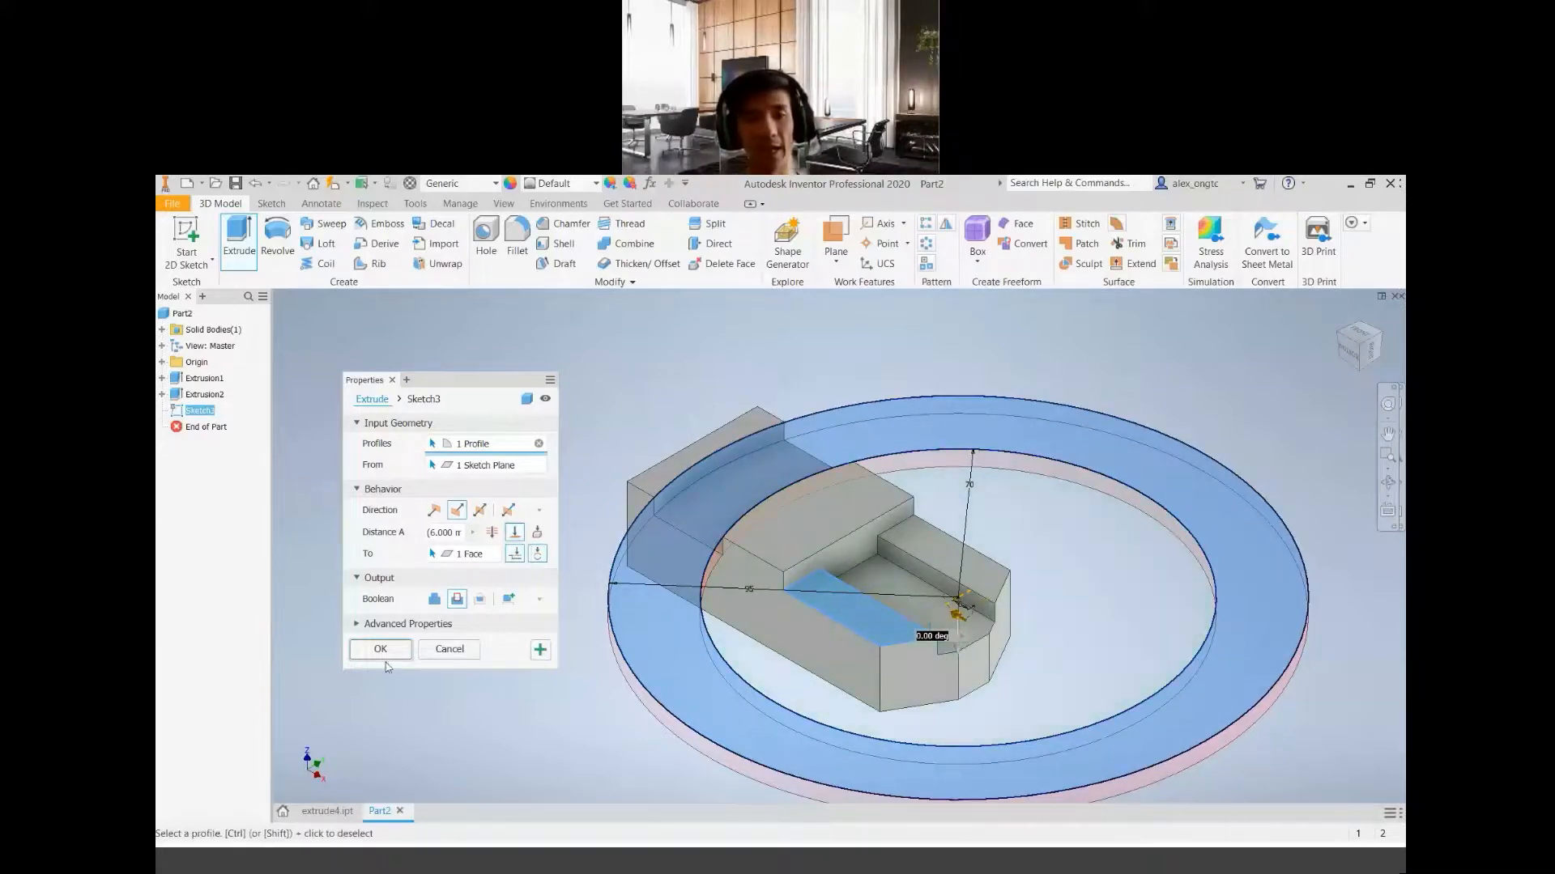
{"action": "key", "text": "Escape"}
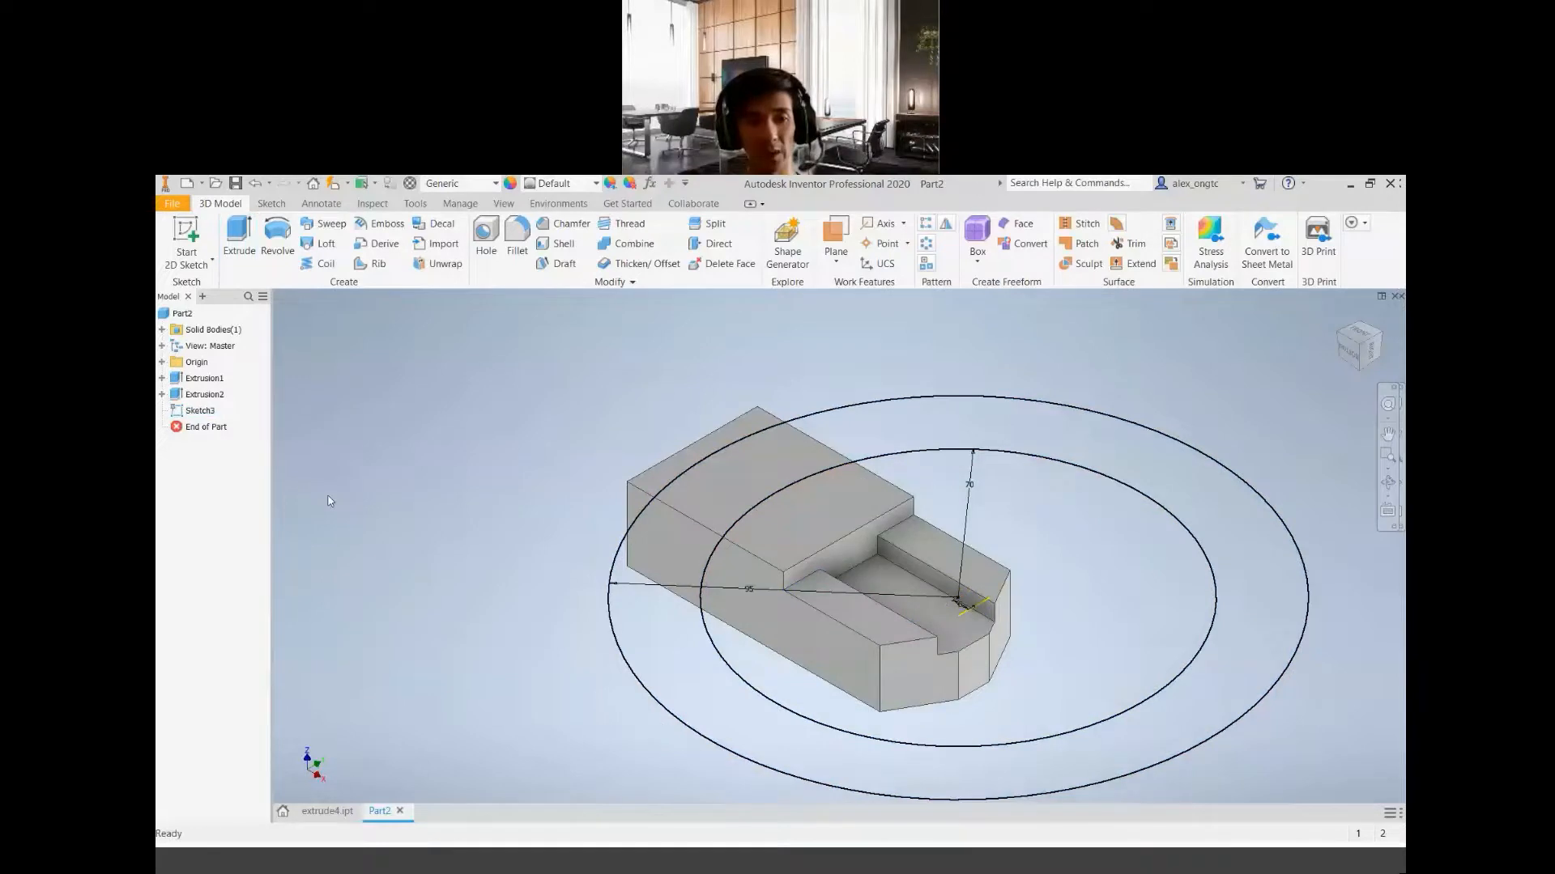
Cut the ring between the two circles into the block with Extrude, ending at the lower top face beside the slot
{"action": "left_click", "coordinate": [239, 240]}
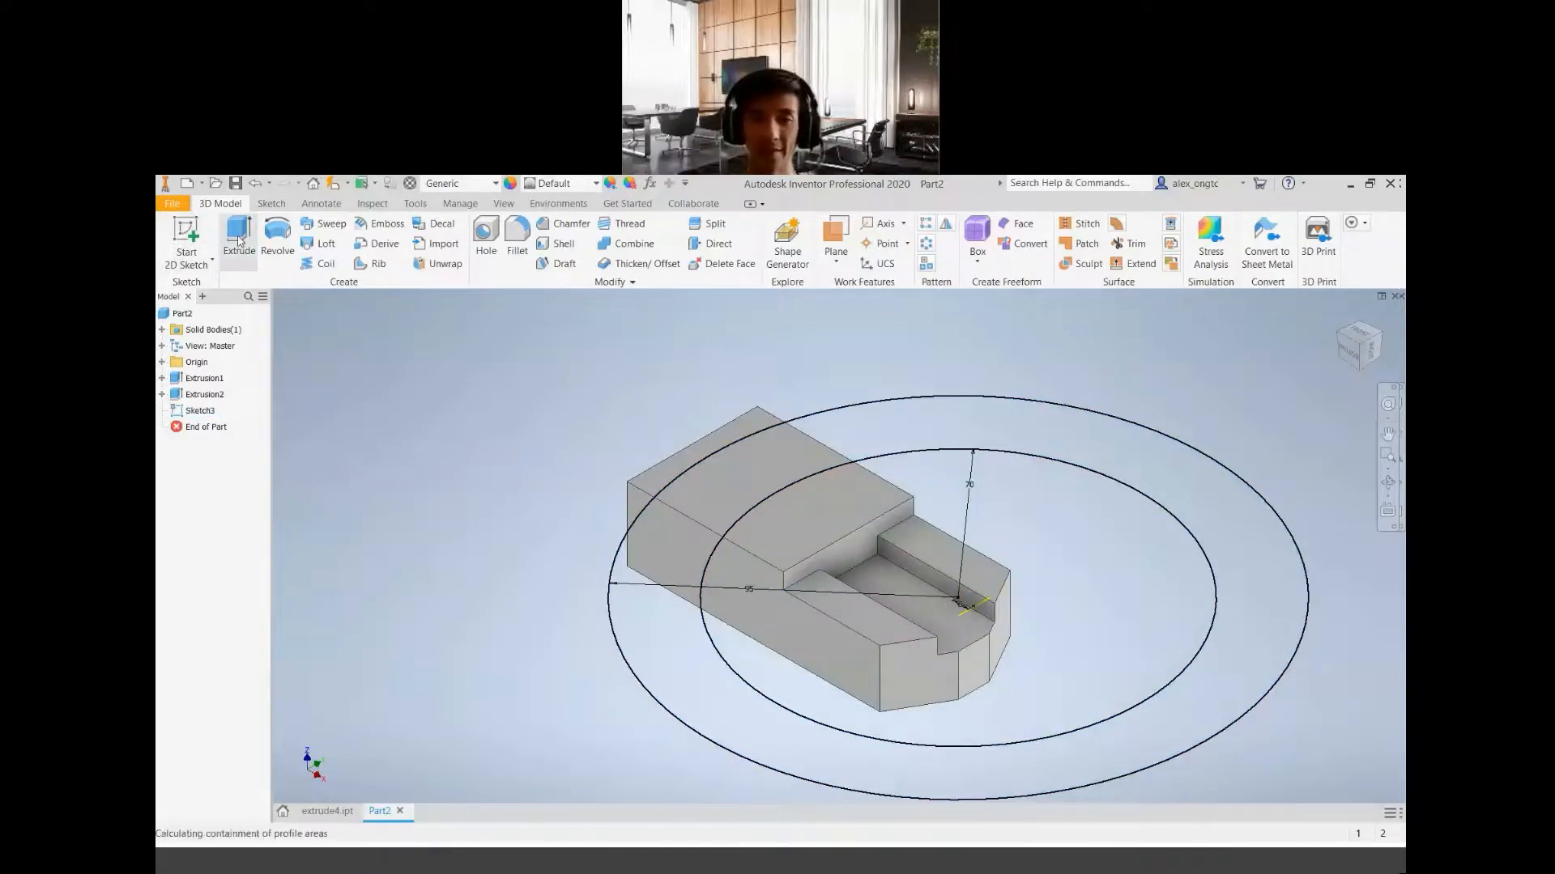
{"action": "left_click", "coordinate": [910, 435]}
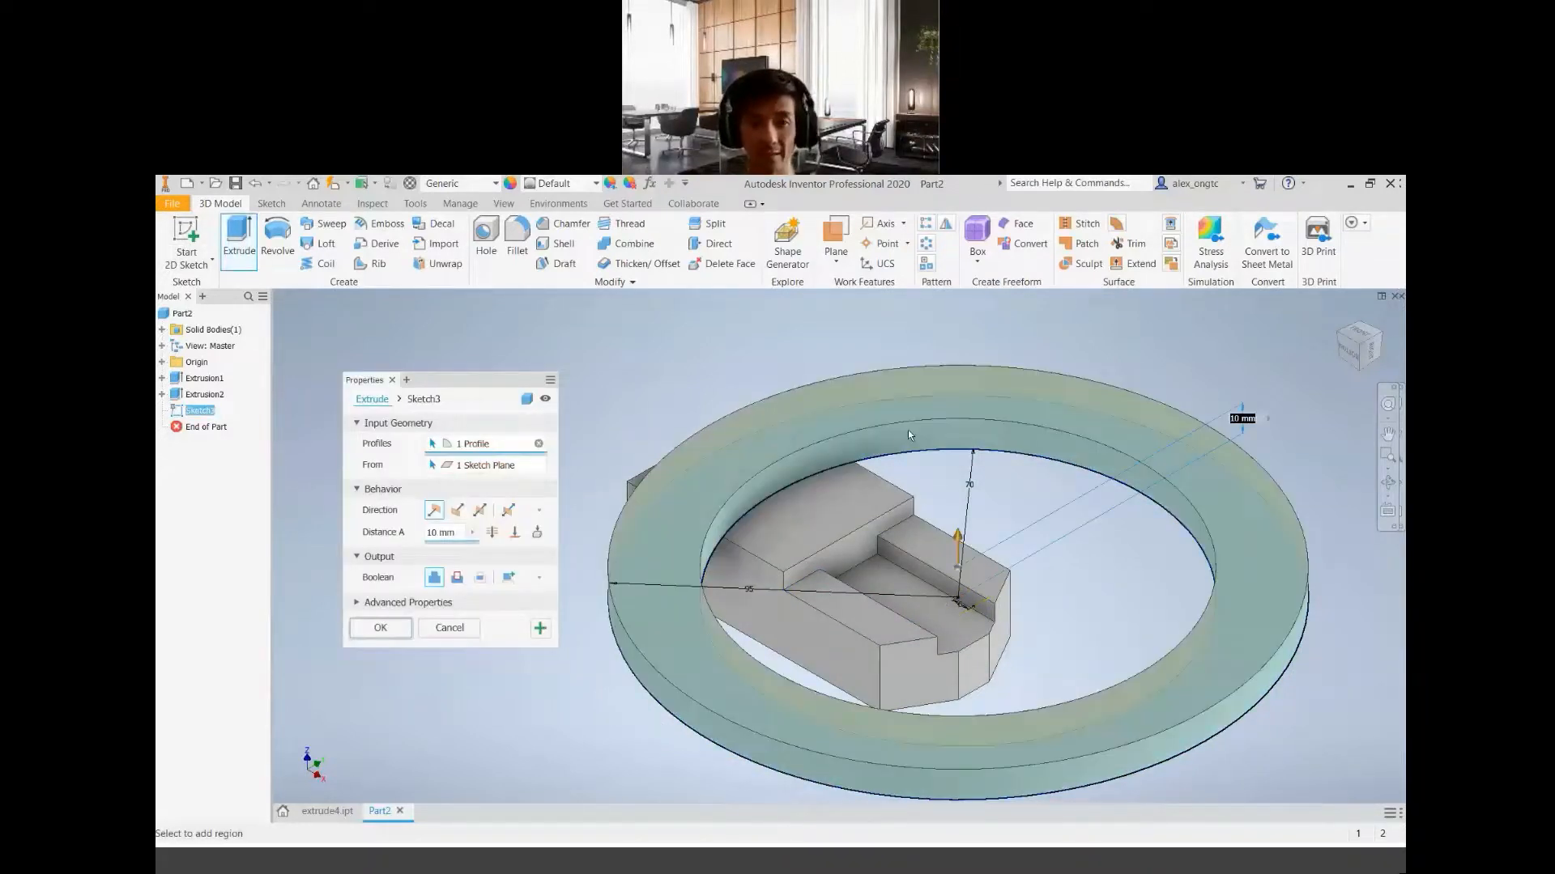
{"action": "left_click", "coordinate": [456, 577]}
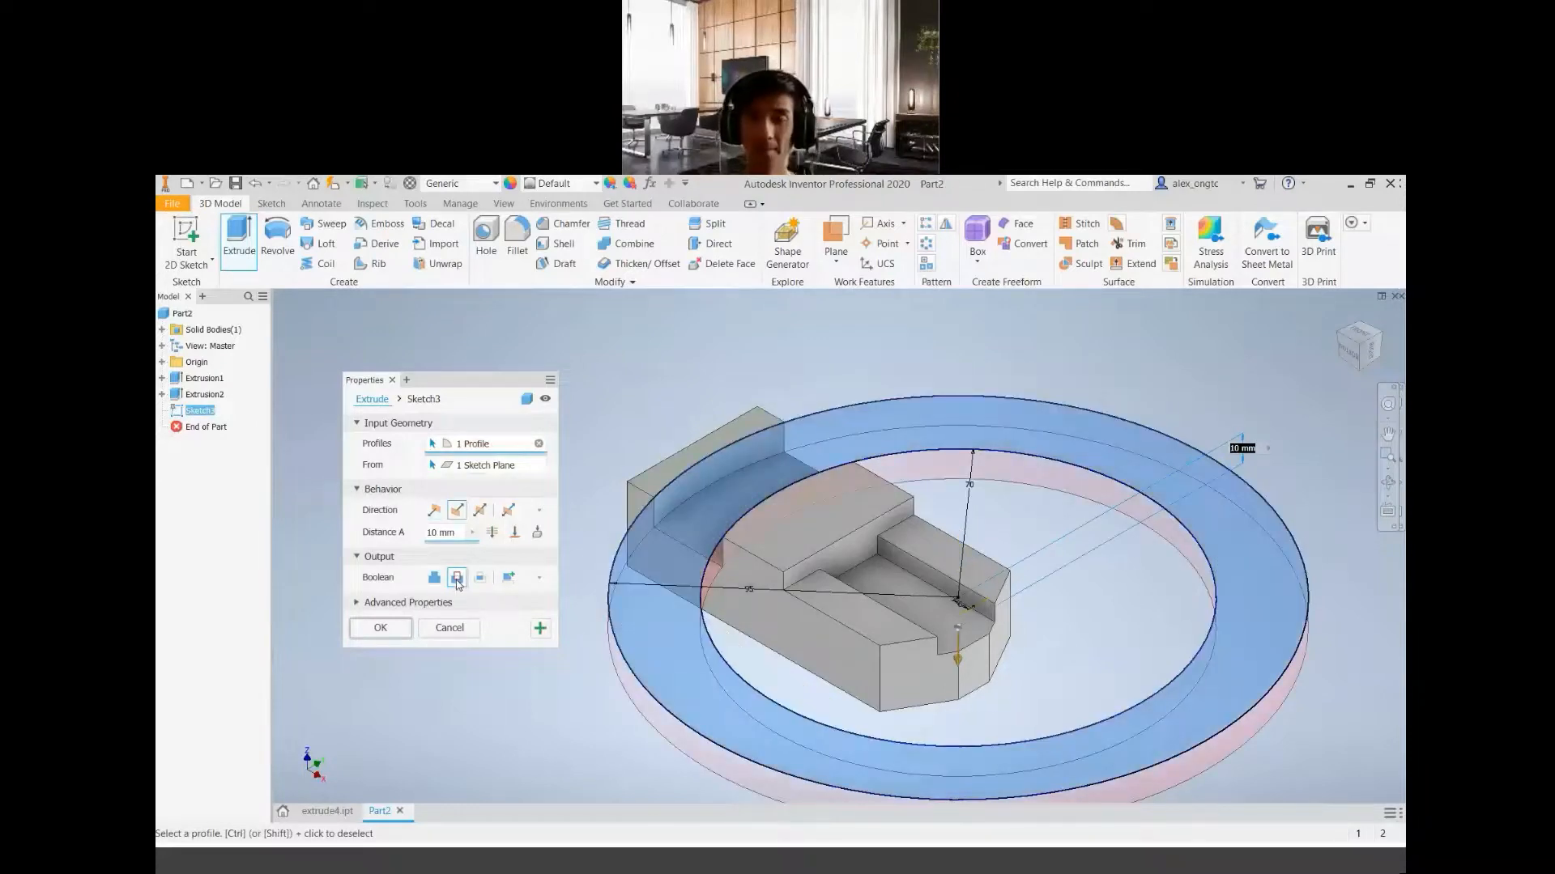
{"action": "left_click", "coordinate": [514, 533]}
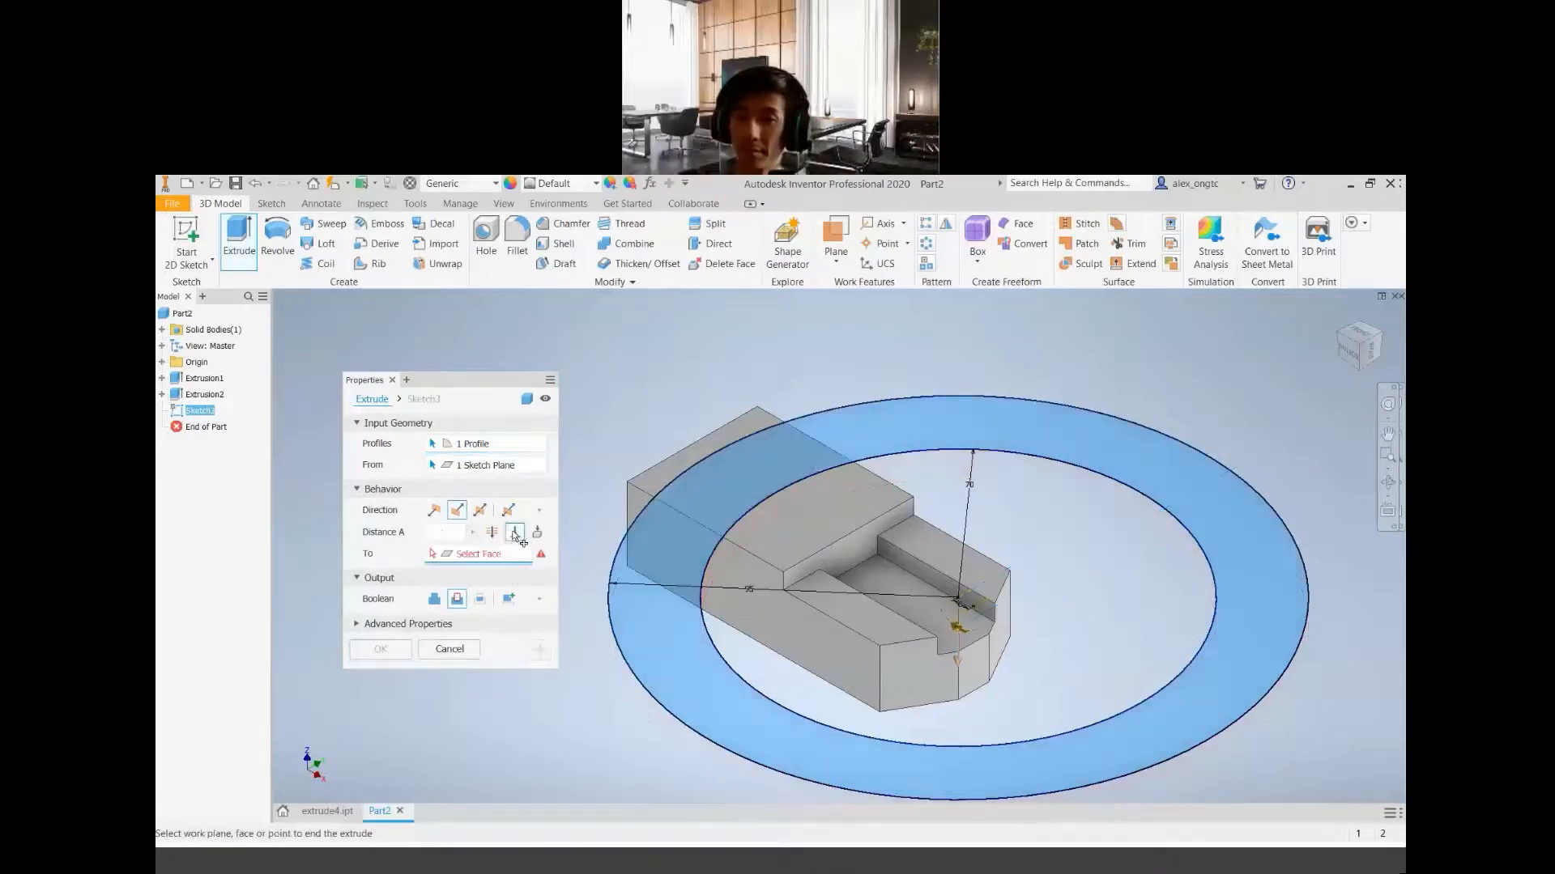
{"action": "left_click", "coordinate": [846, 605]}
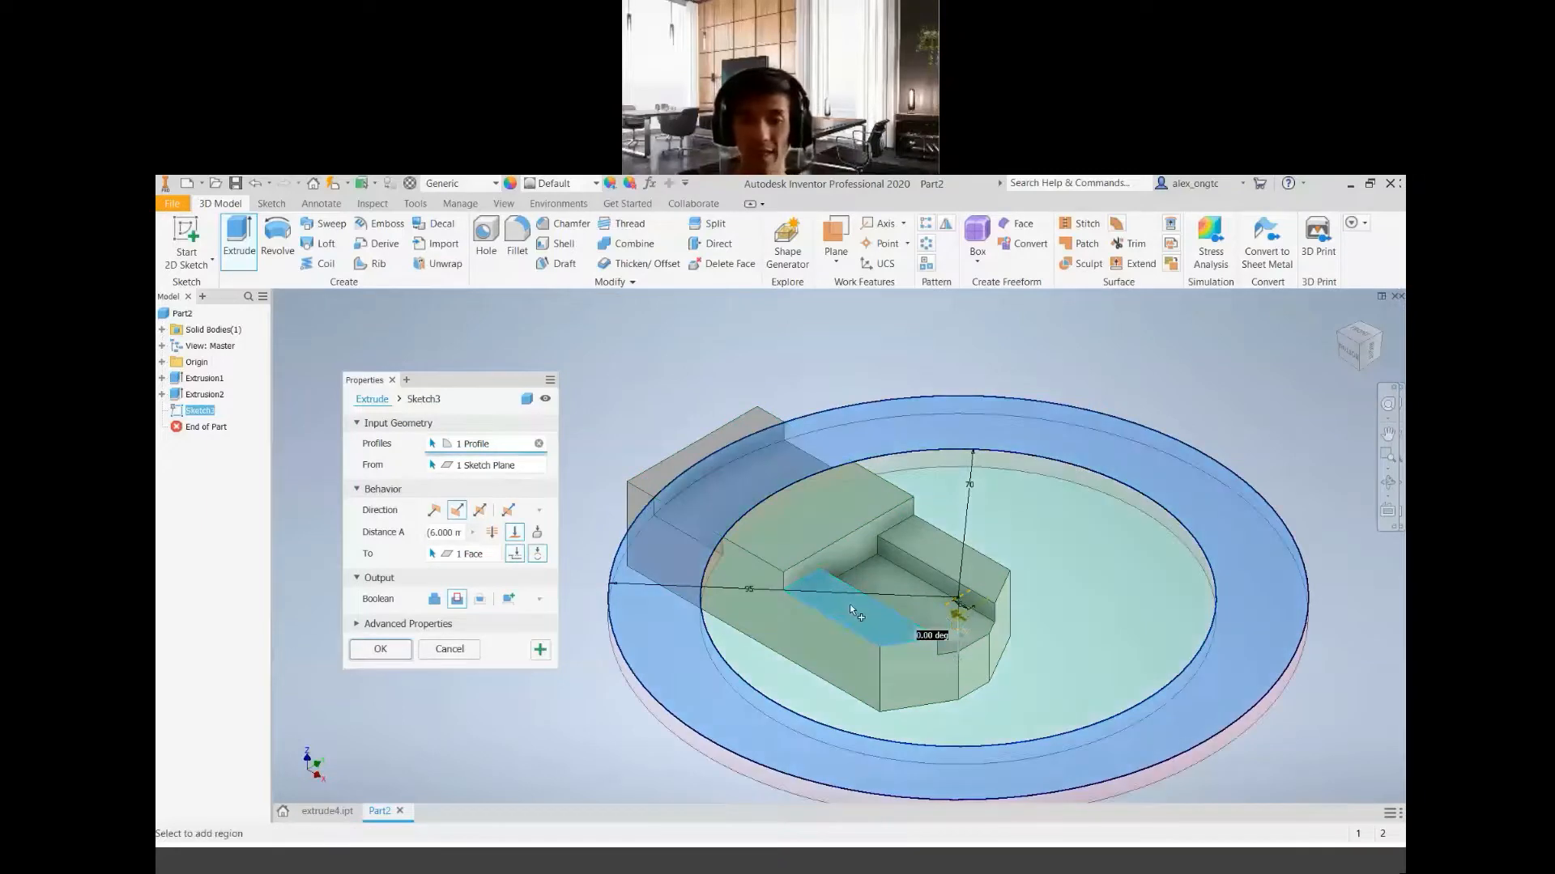
{"action": "left_click", "coordinate": [388, 649]}
{"action": "middle_click_drag", "start_coordinate": [940, 618], "coordinate": [909, 602]}
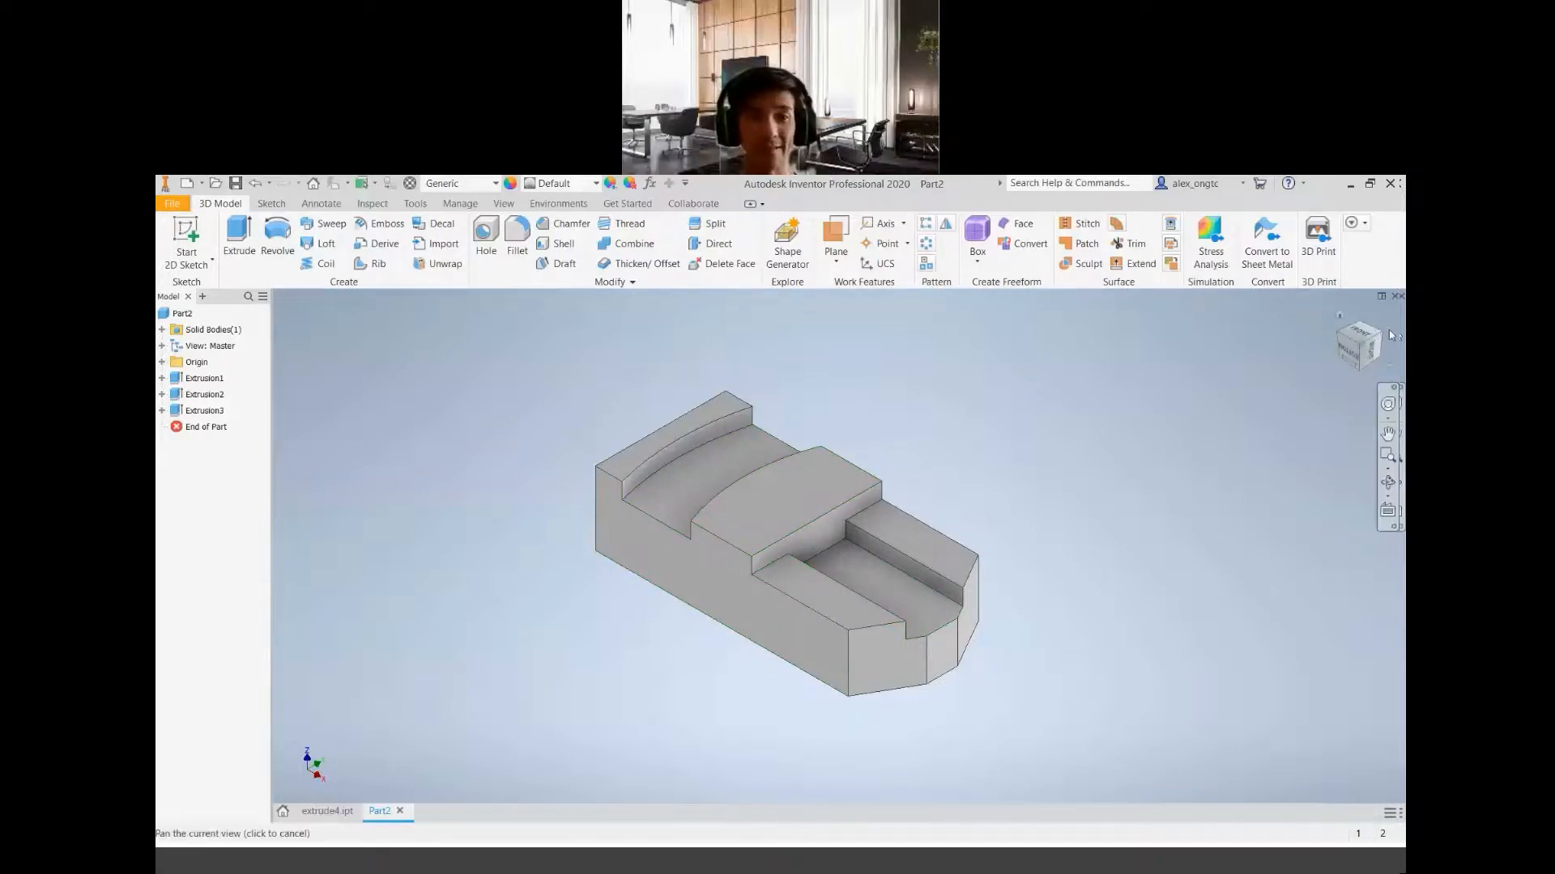
{"action": "left_click", "coordinate": [1361, 348]}
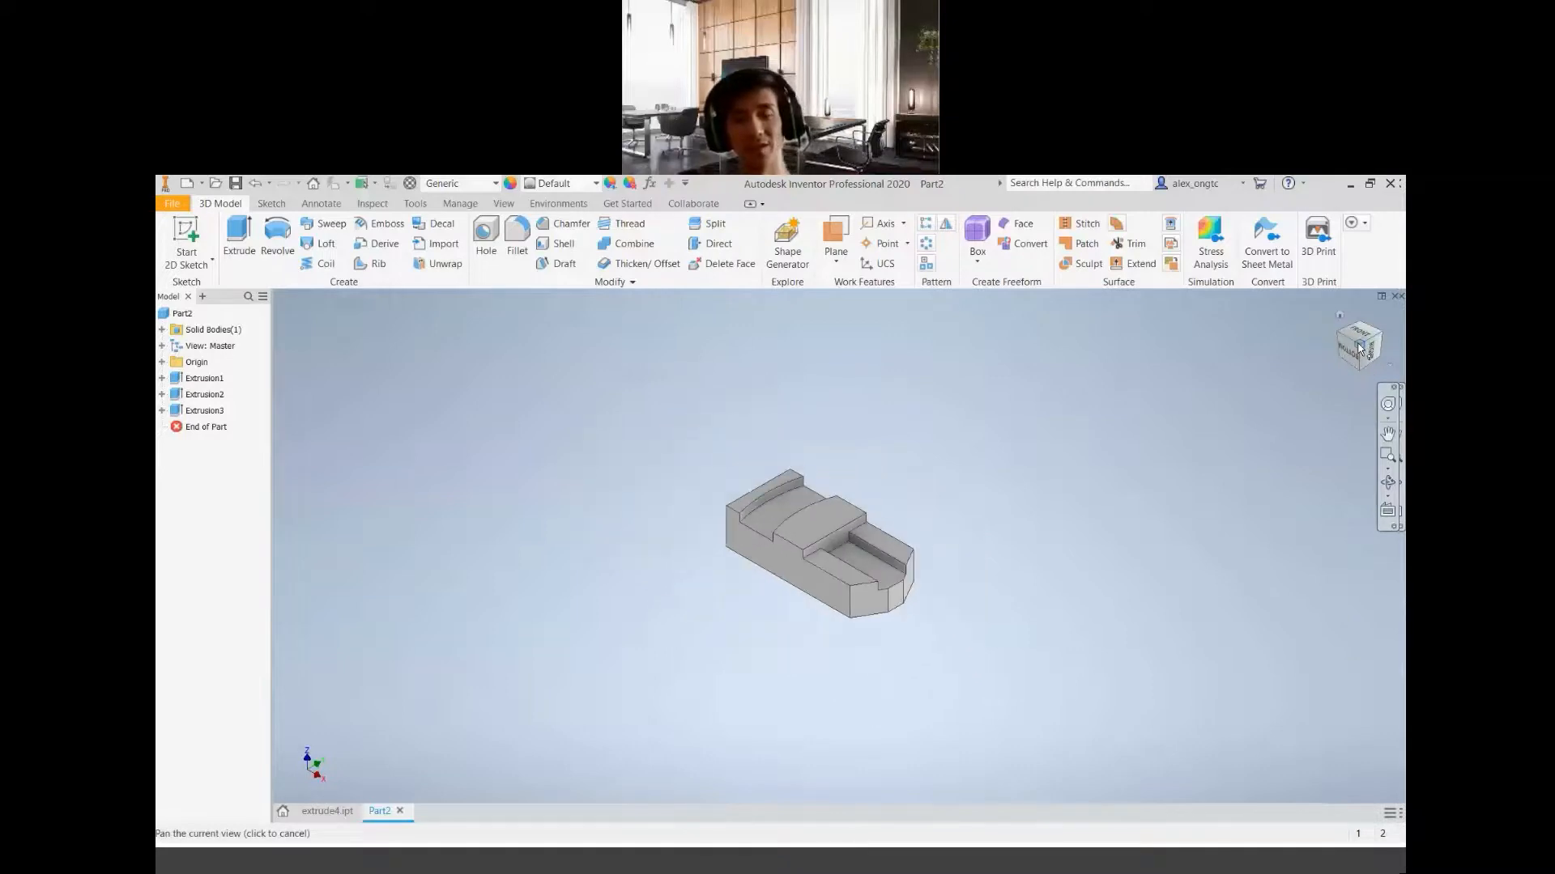
{"action": "middle_click_drag", "start_coordinate": [788, 595], "coordinate": [750, 627]}
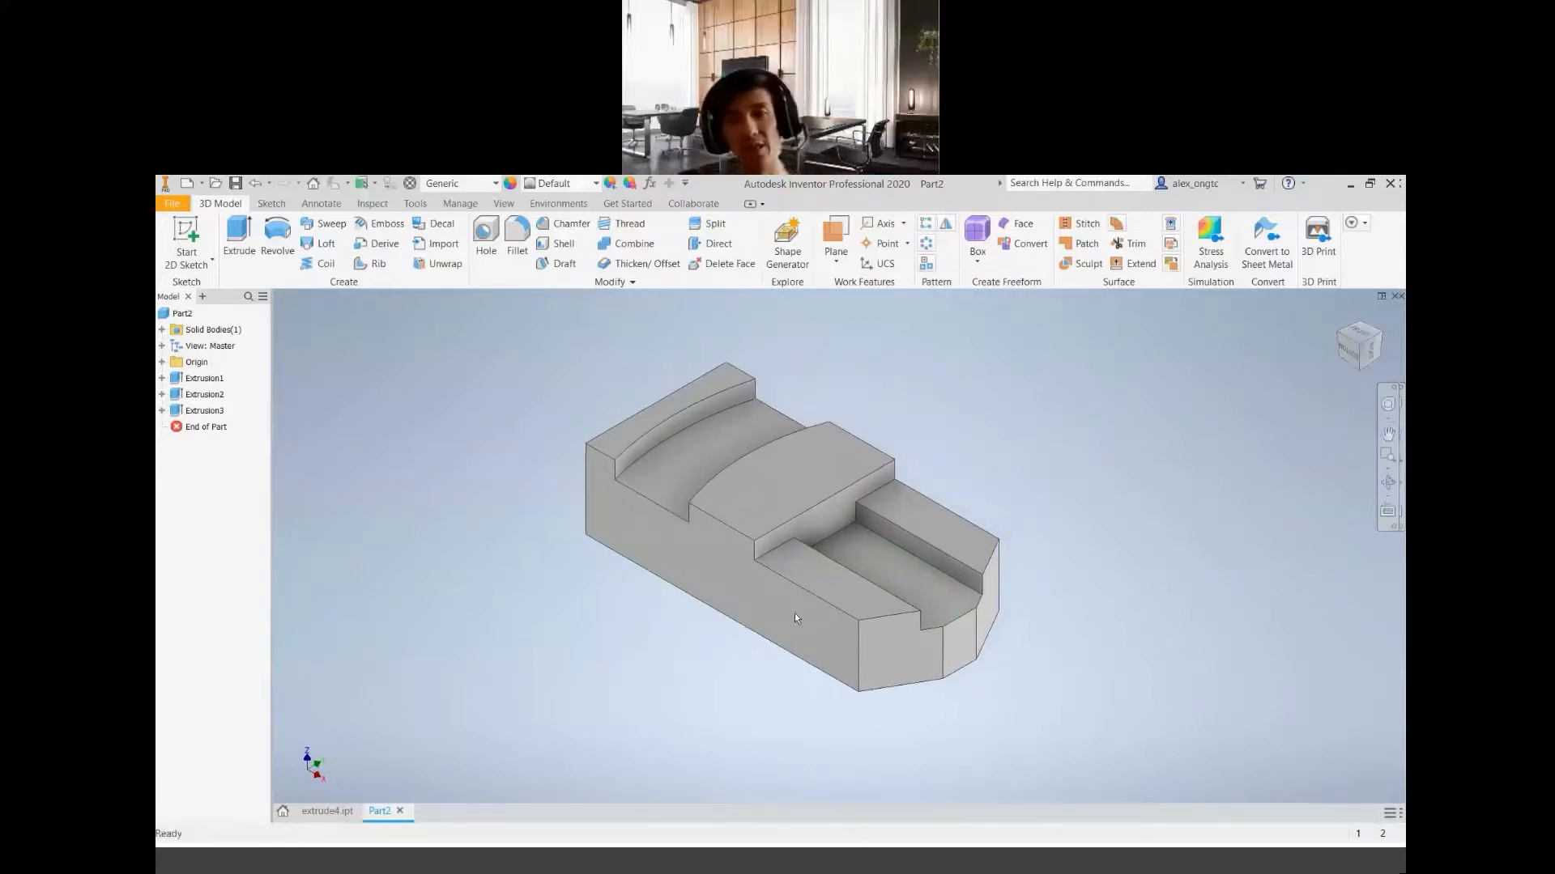
Consult the project geometry PDF for the round hole's radius and position, and return to Inventor
{"action": "left_click", "coordinate": [939, 865]}
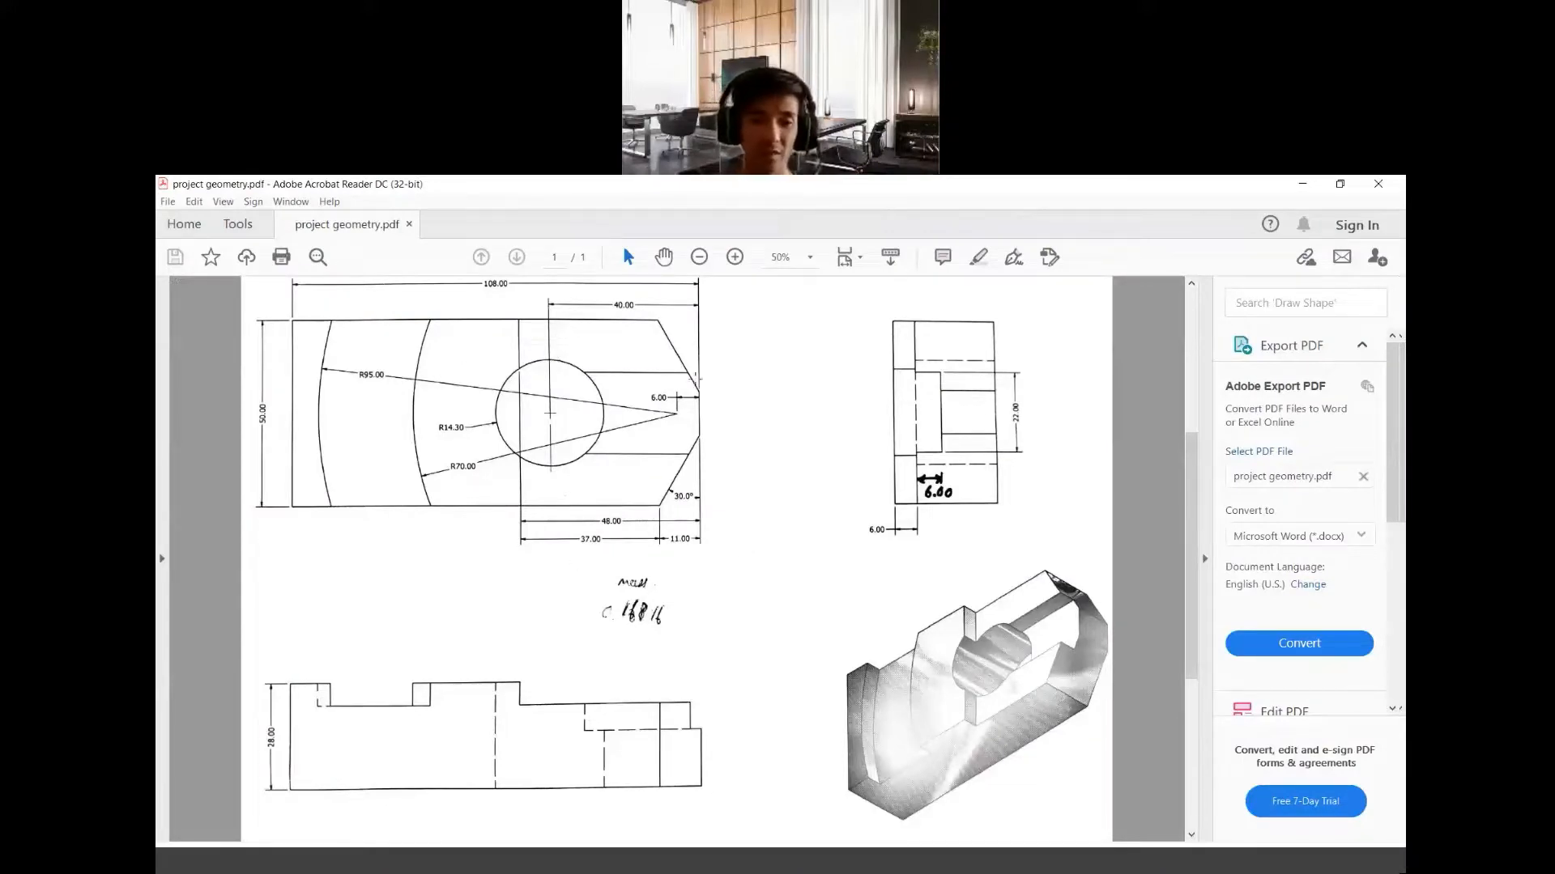
{"action": "left_click_drag", "start_coordinate": [642, 434], "coordinate": [565, 383]}
{"action": "left_click", "coordinate": [846, 497]}
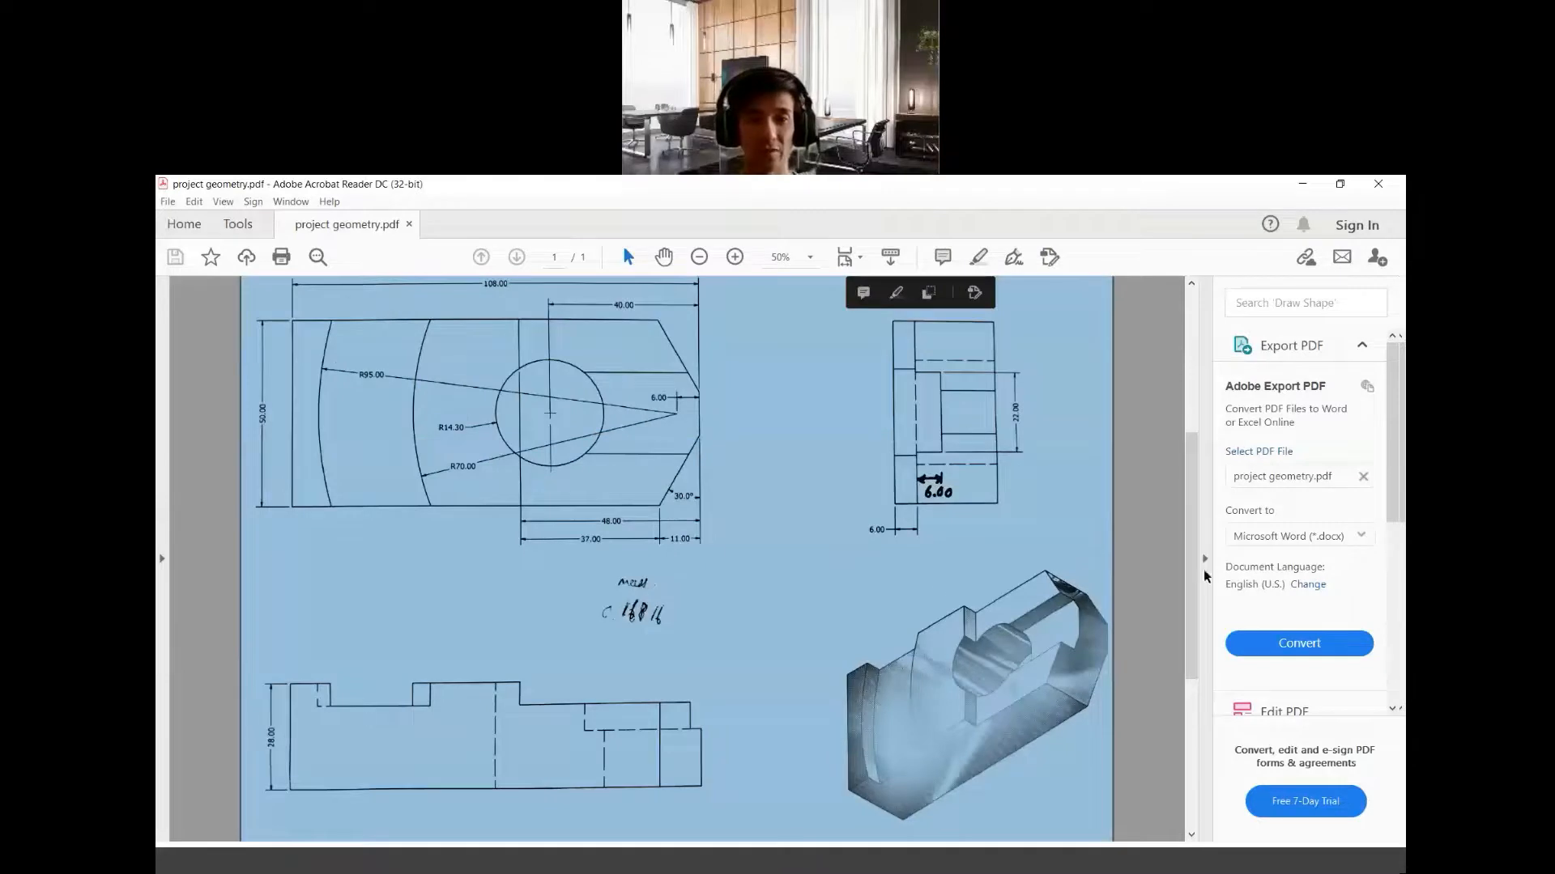
{"action": "left_click", "coordinate": [1125, 600]}
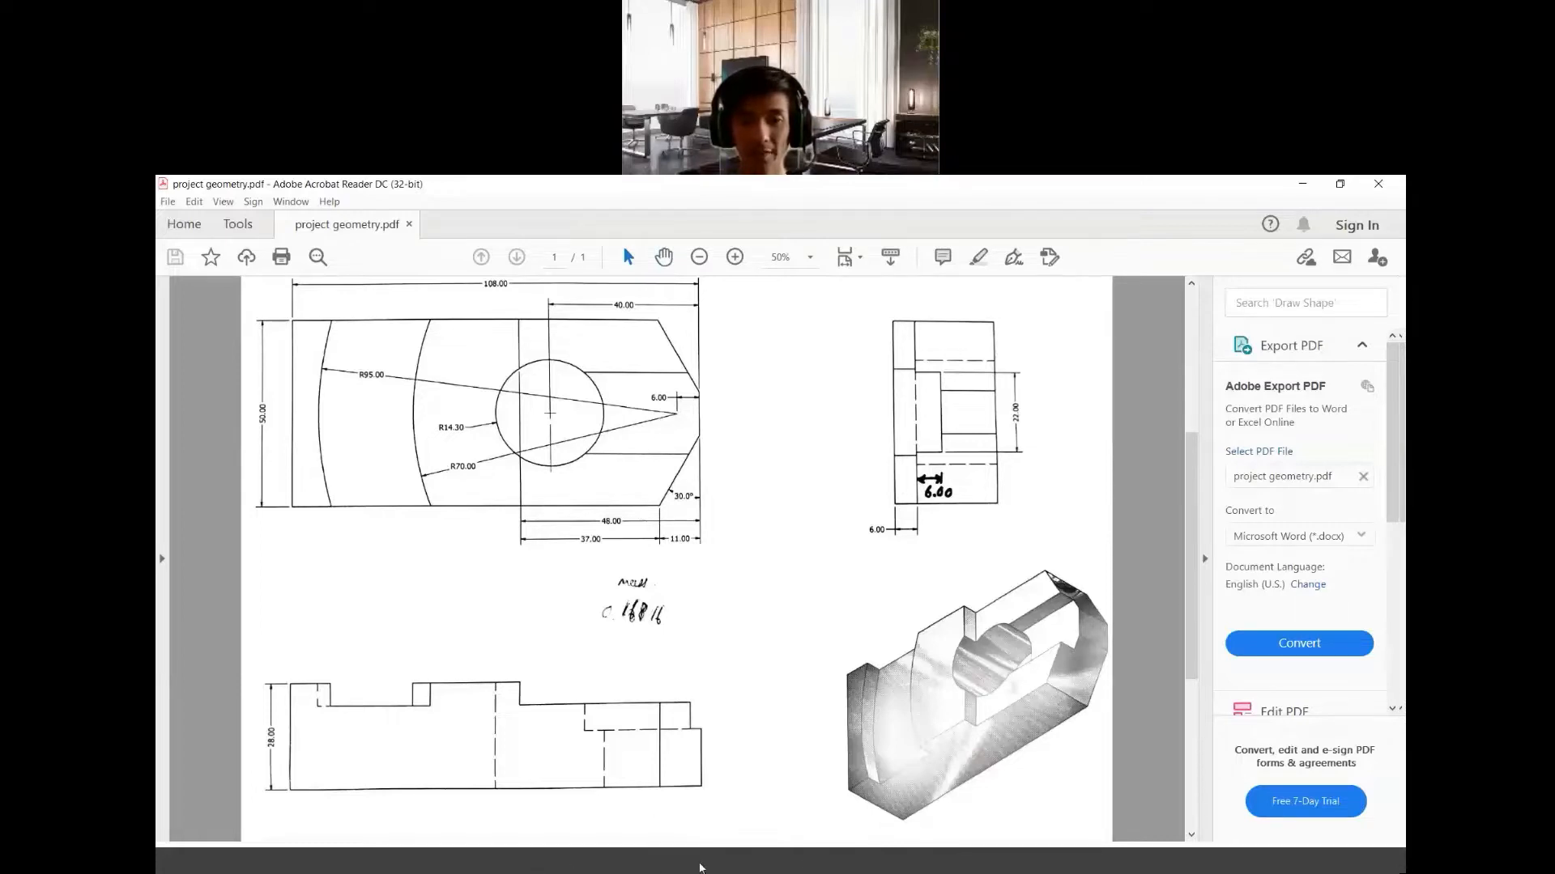
{"action": "left_click", "coordinate": [701, 868]}
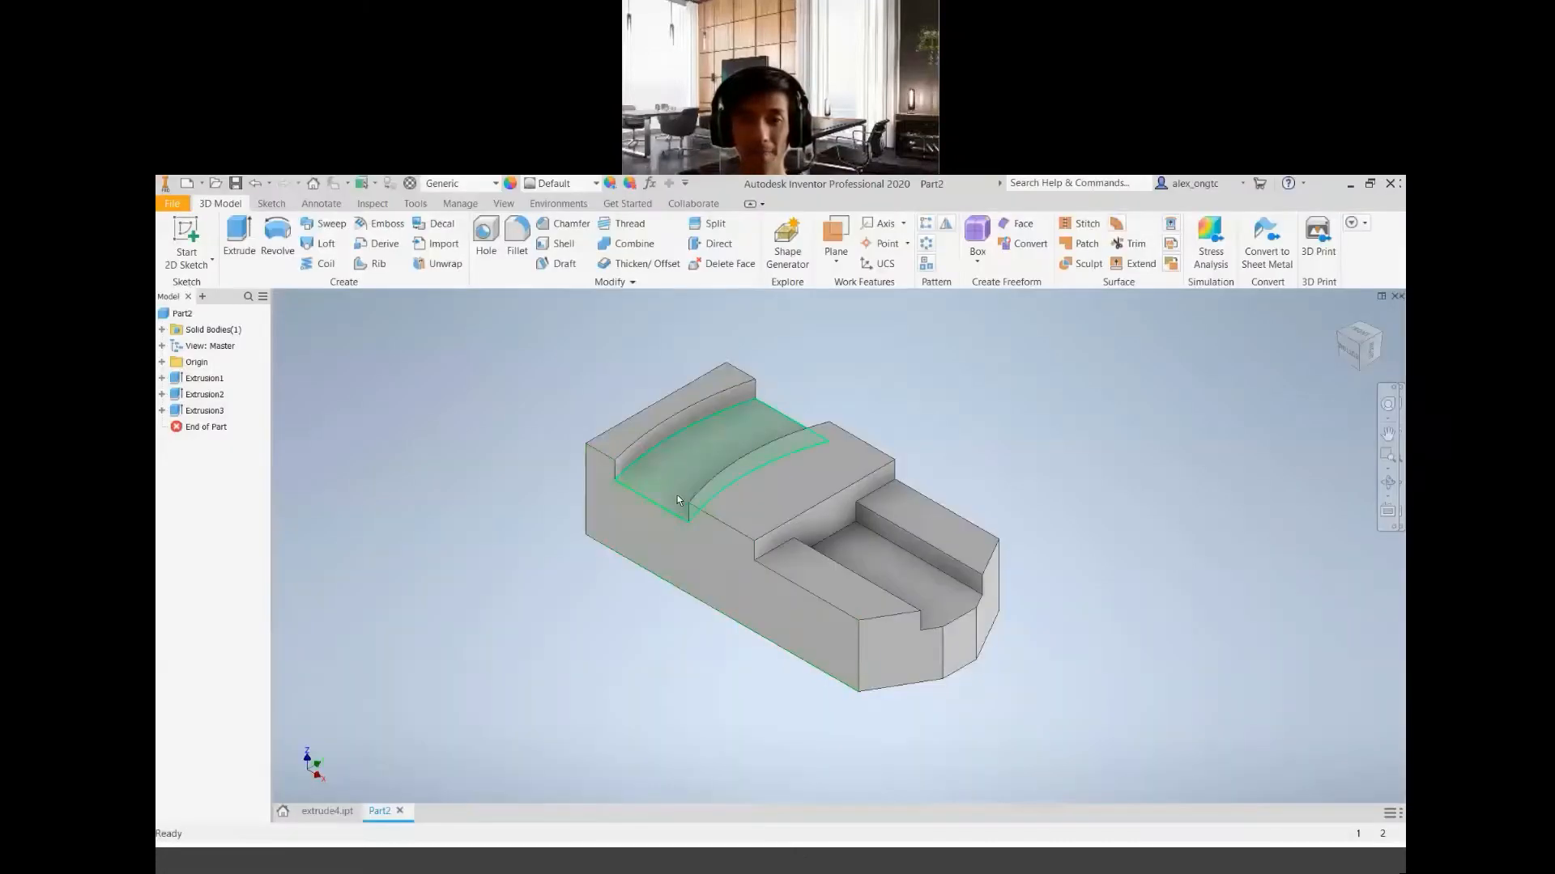
Place a simple through hole on the block's flat underside with the Hole tool
{"action": "left_click", "coordinate": [487, 230]}
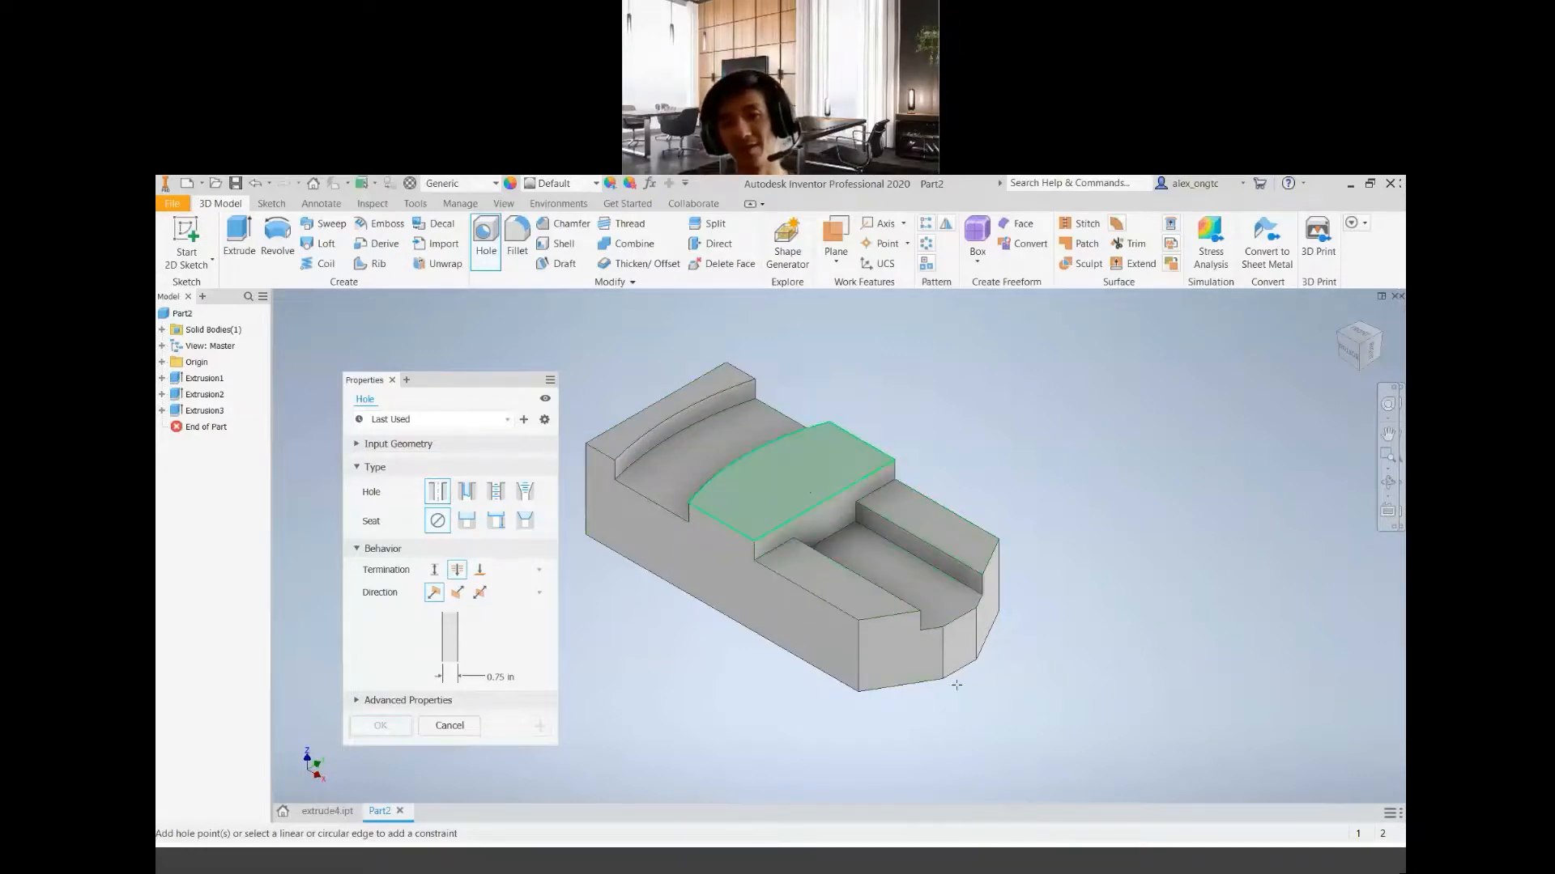
{"action": "left_click", "coordinate": [941, 872]}
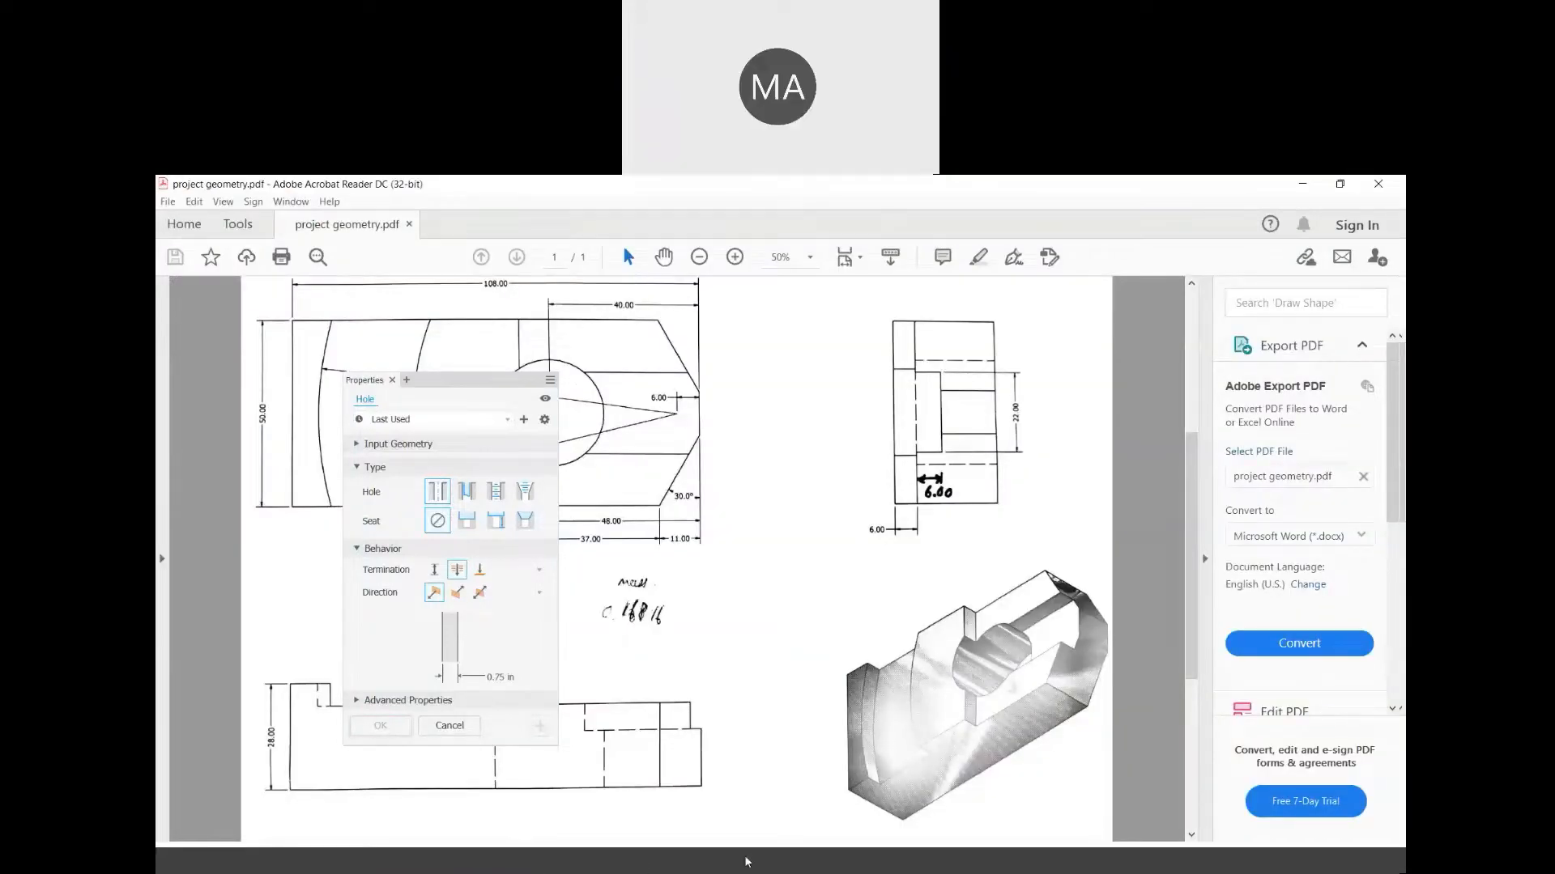
{"action": "left_click", "coordinate": [694, 870]}
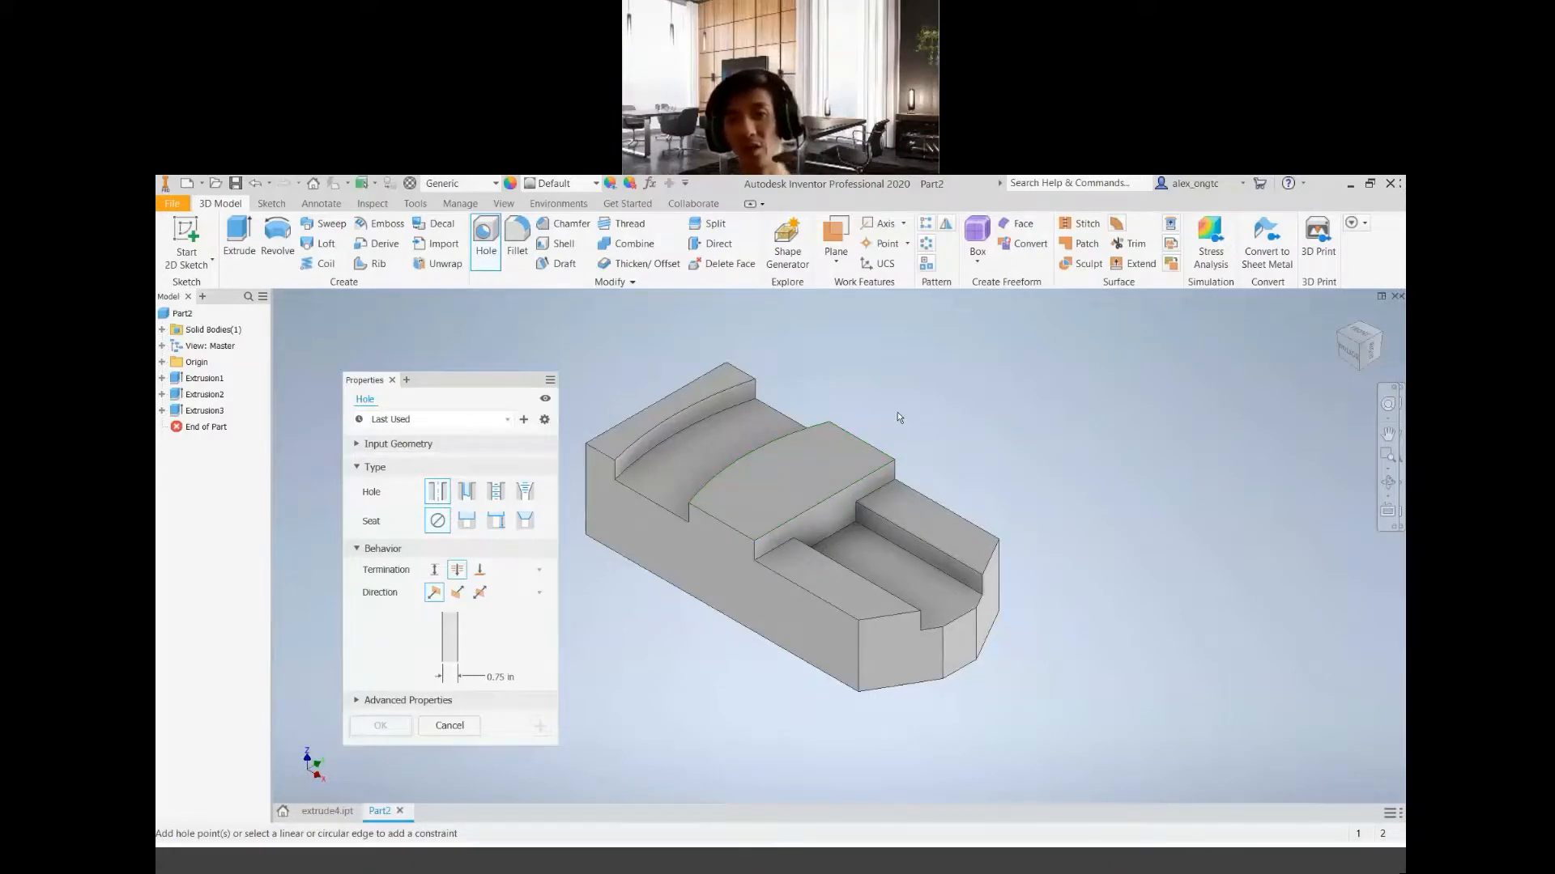
{"action": "middle_click_drag", "start_coordinate": [846, 656], "coordinate": [840, 521], "text": "shift"}
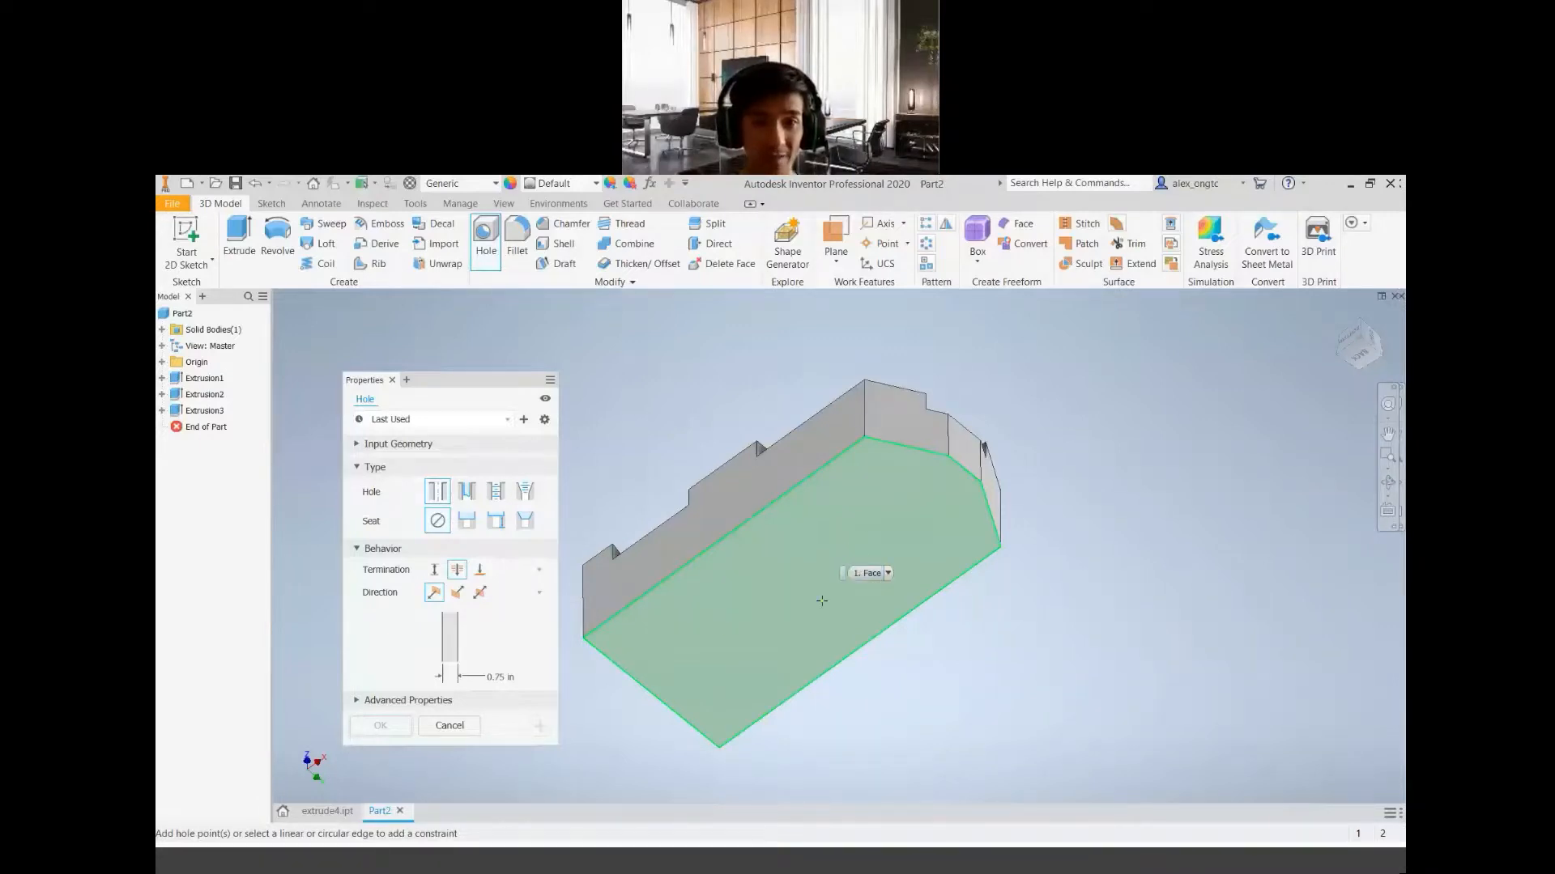
{"action": "left_click", "coordinate": [831, 550]}
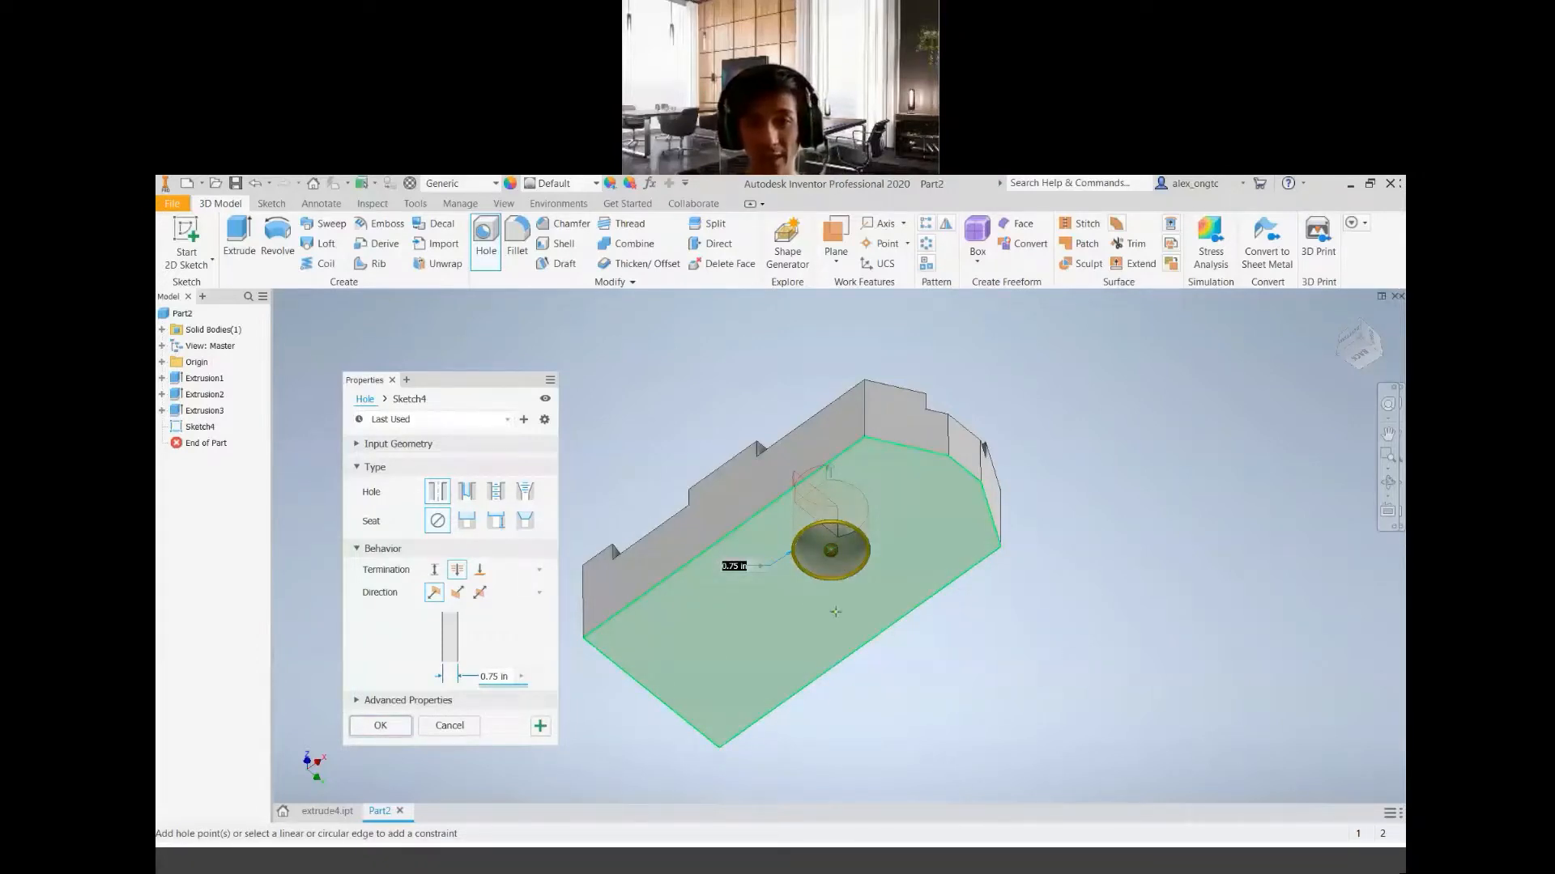
Consult the project geometry PDF, then position the hole's centre 40 mm from the underside's short end edge and 25 mm from its long side edge
{"action": "left_click", "coordinate": [949, 868]}
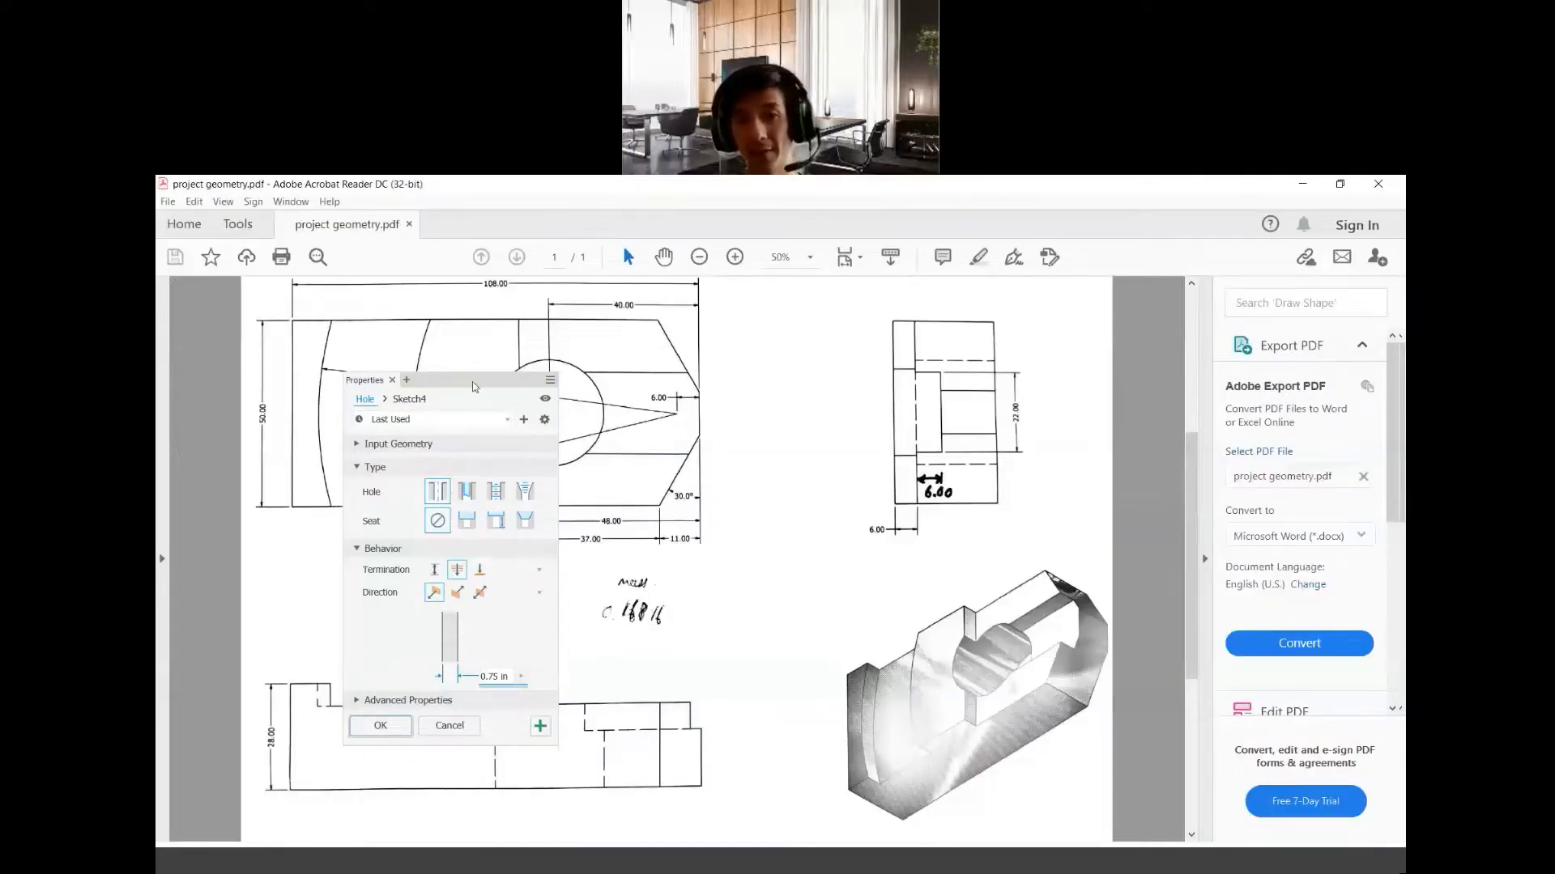
{"action": "left_click", "coordinate": [945, 860]}
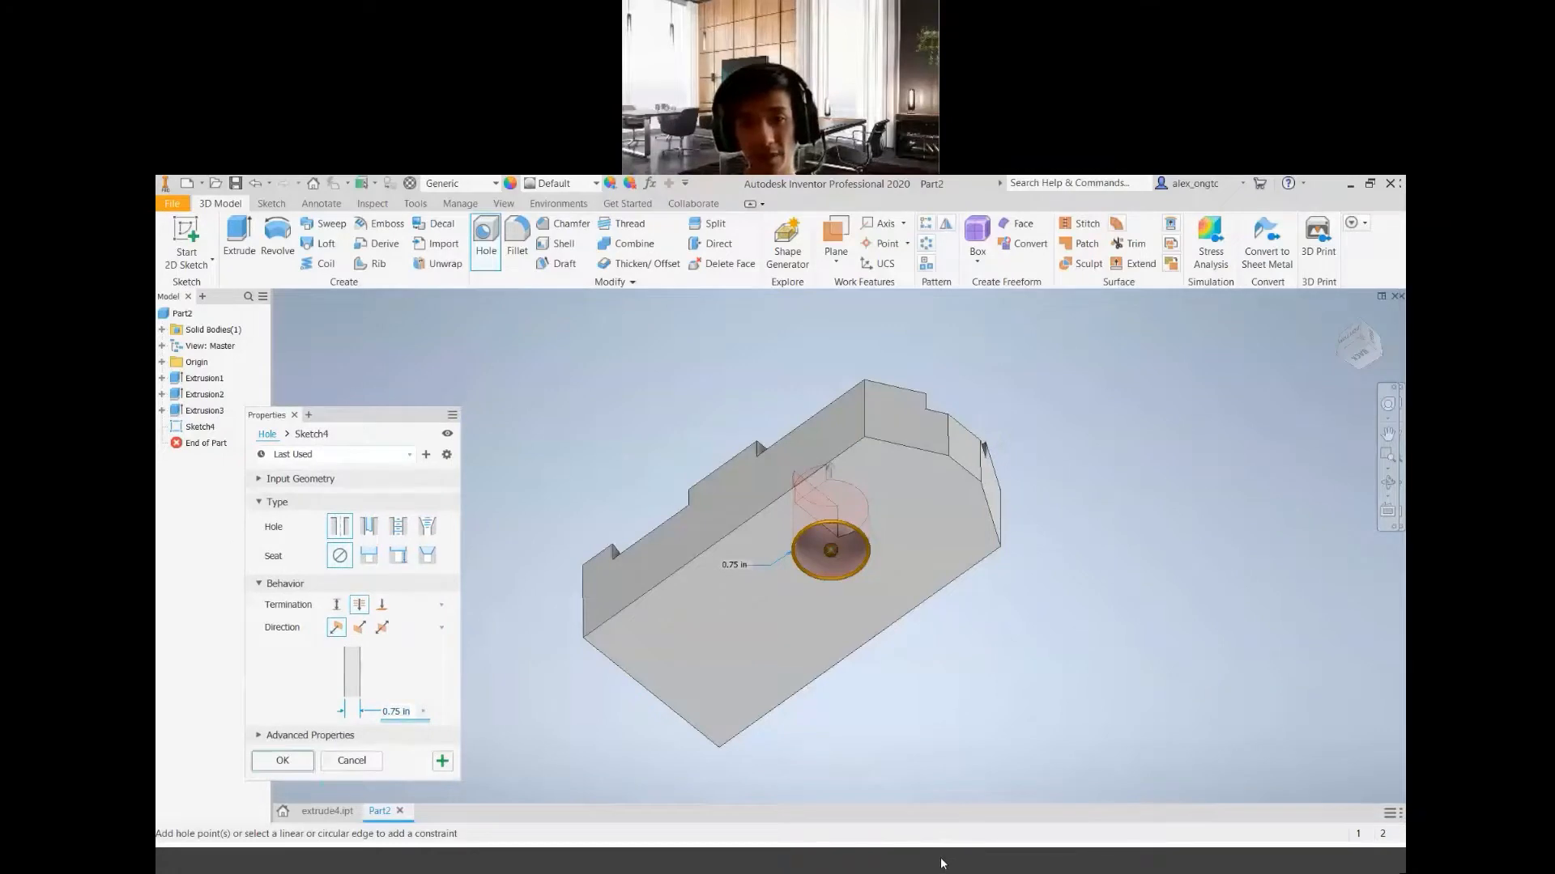
{"action": "left_click", "coordinate": [945, 862]}
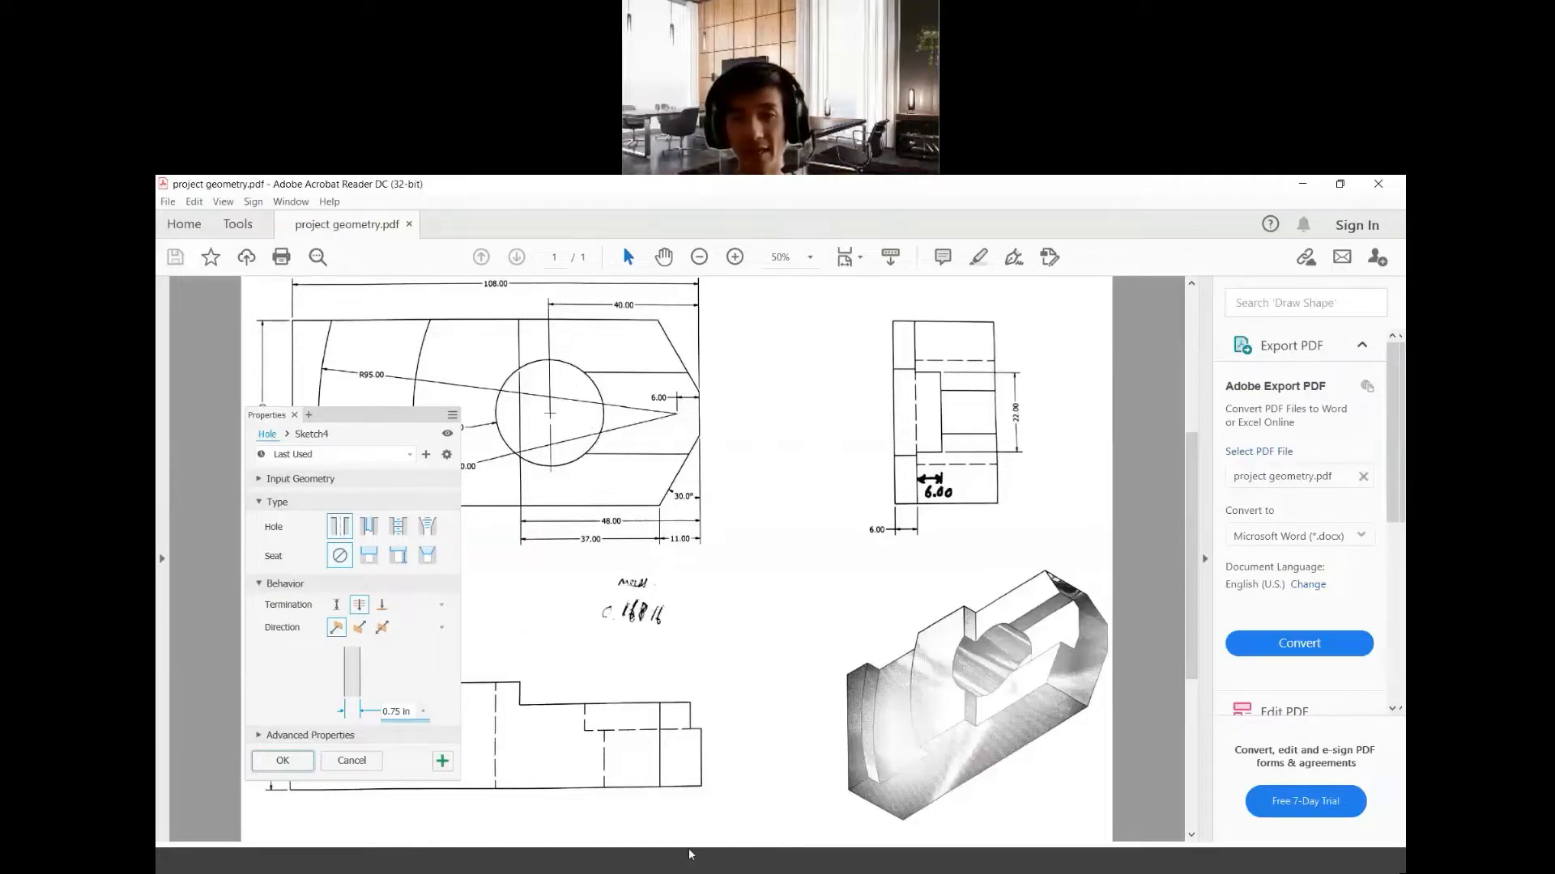
{"action": "left_click", "coordinate": [698, 868]}
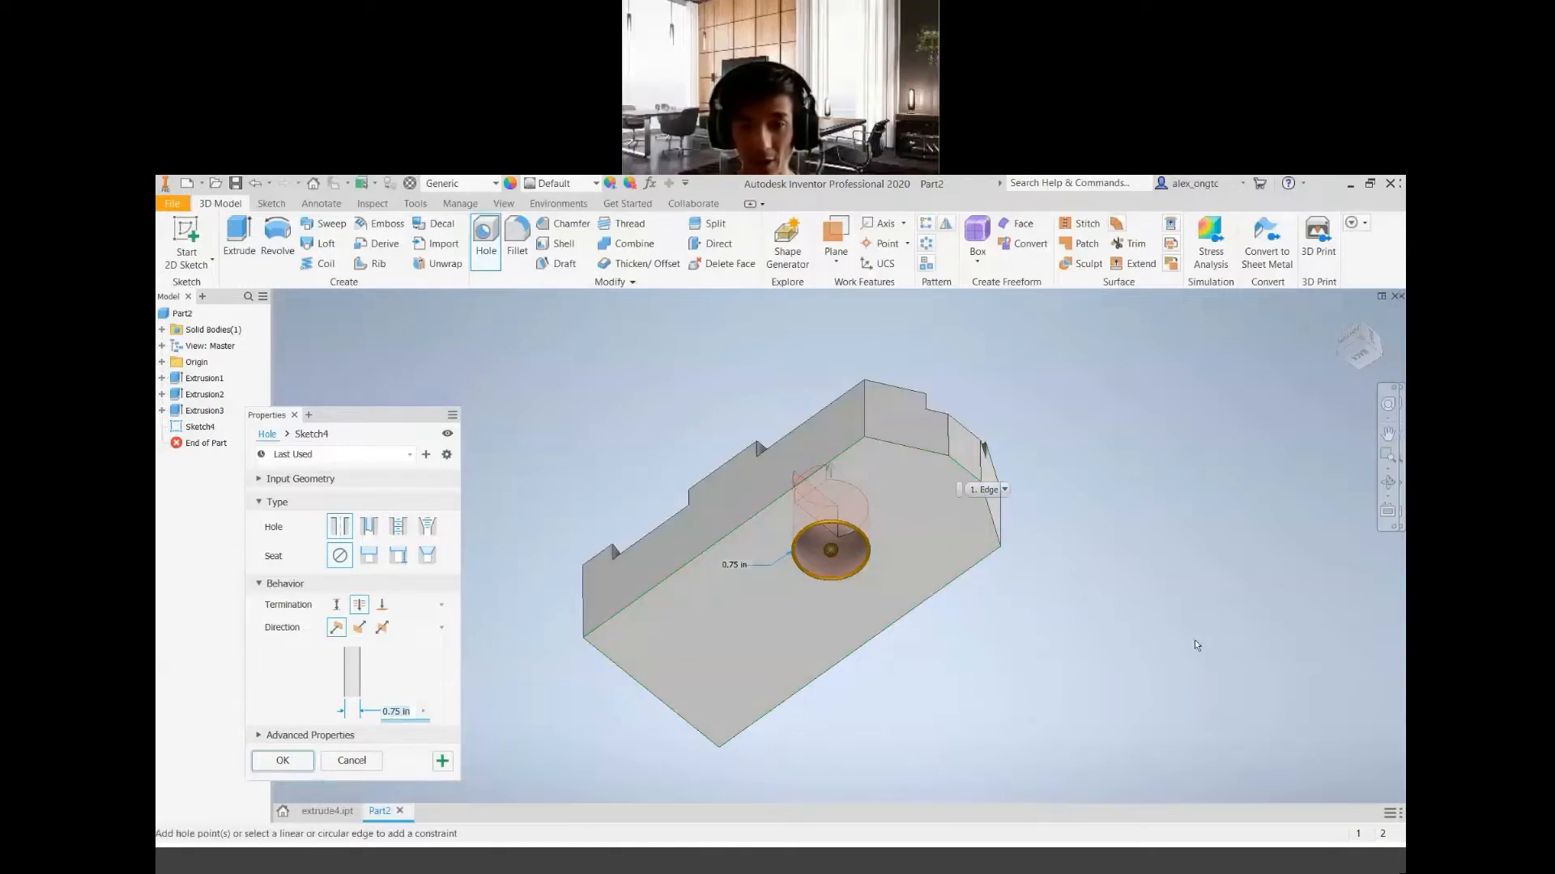
{"action": "left_click", "coordinate": [963, 473]}
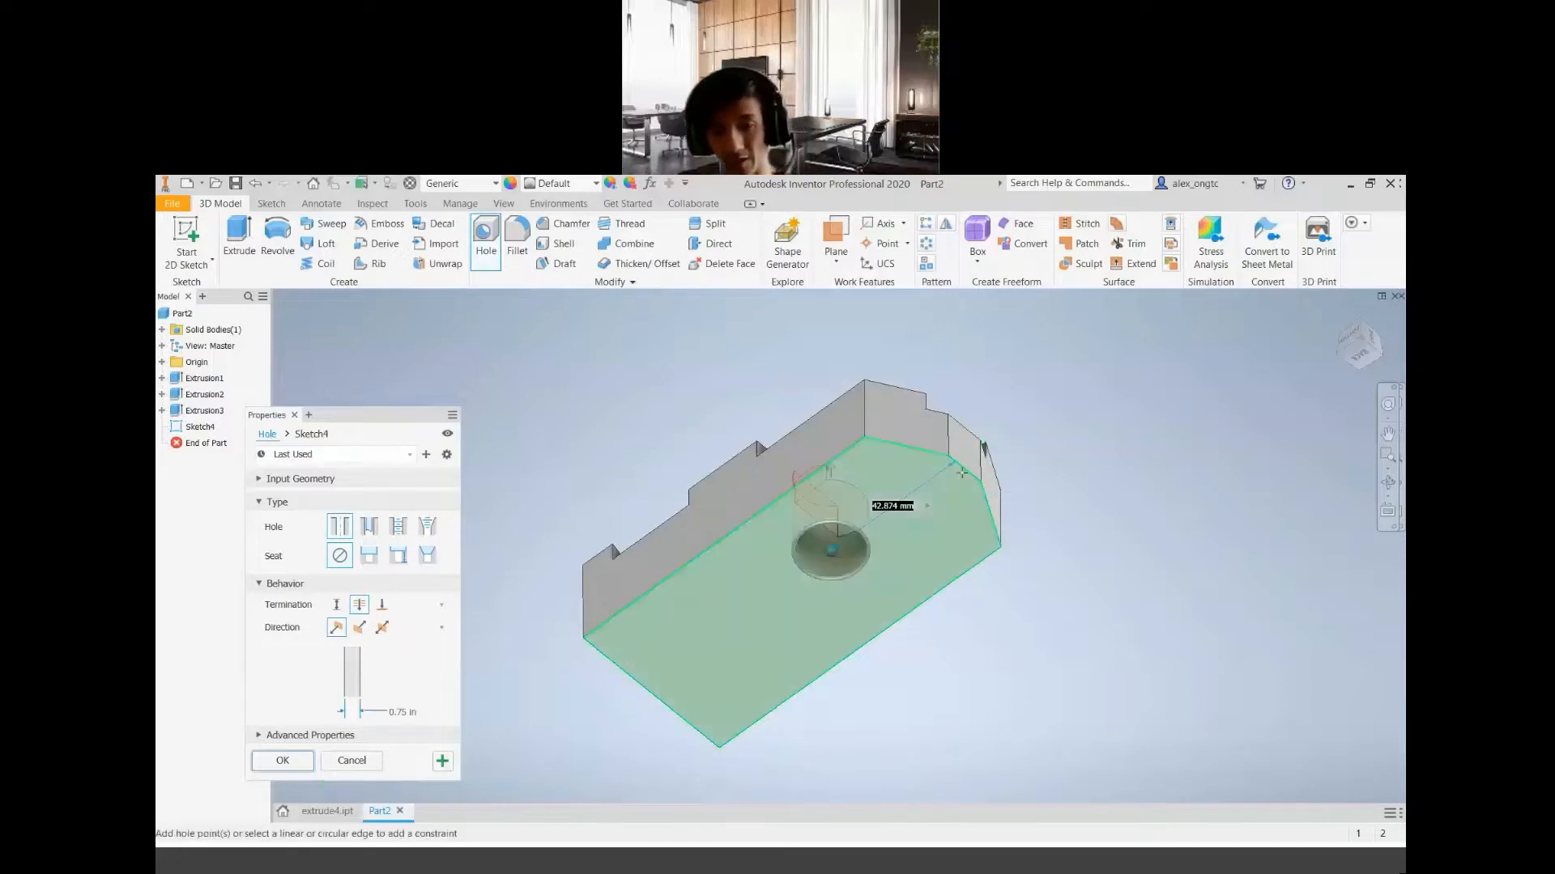
{"action": "type", "text": "40"}
{"action": "key", "text": "Return"}
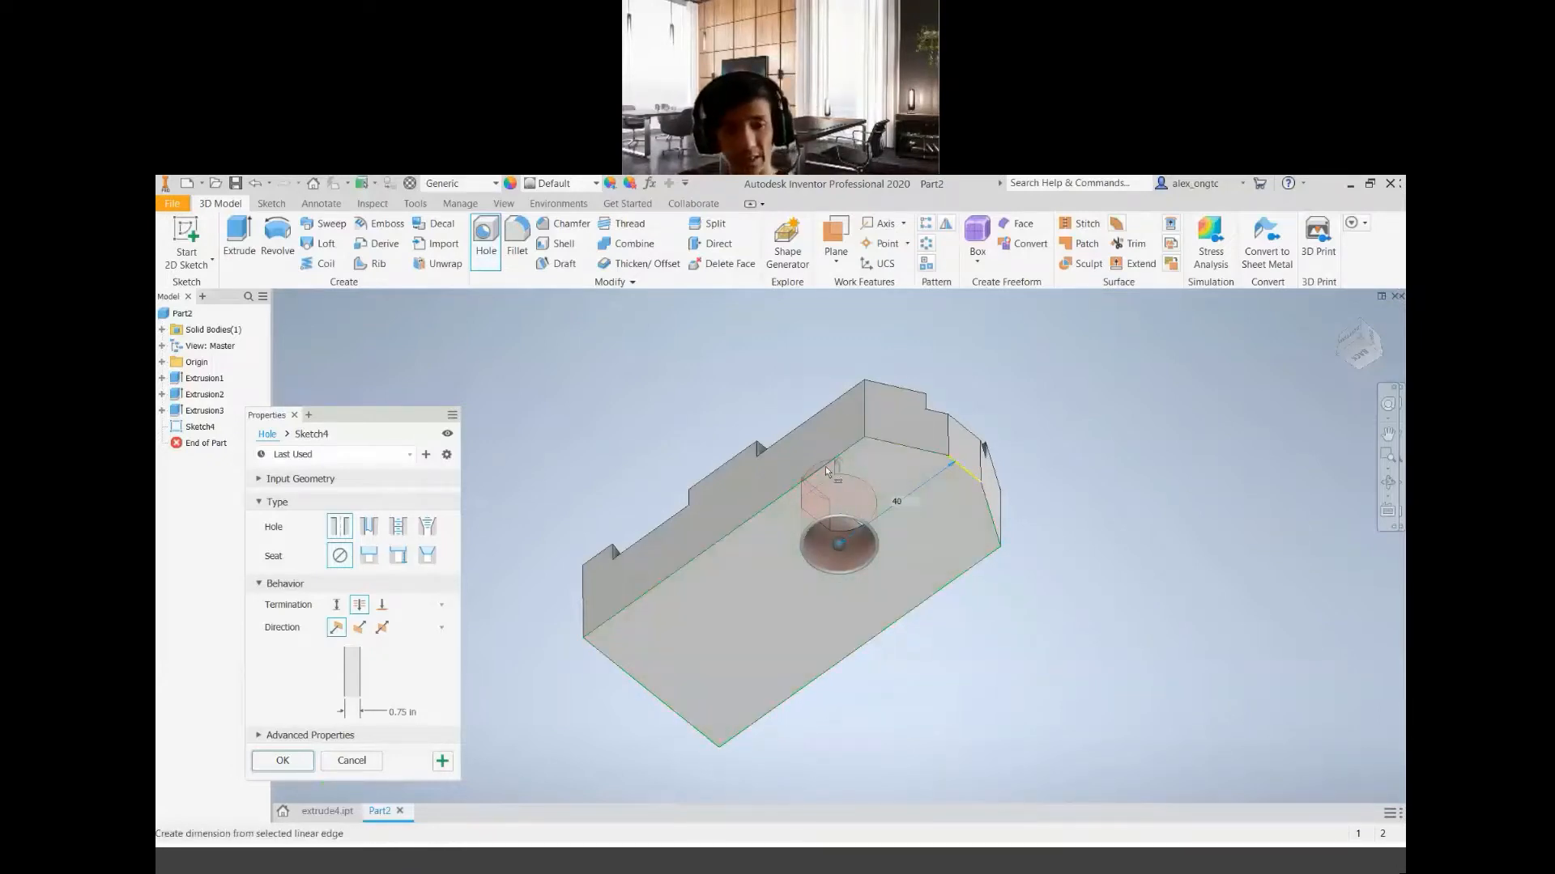
{"action": "left_click", "coordinate": [931, 596]}
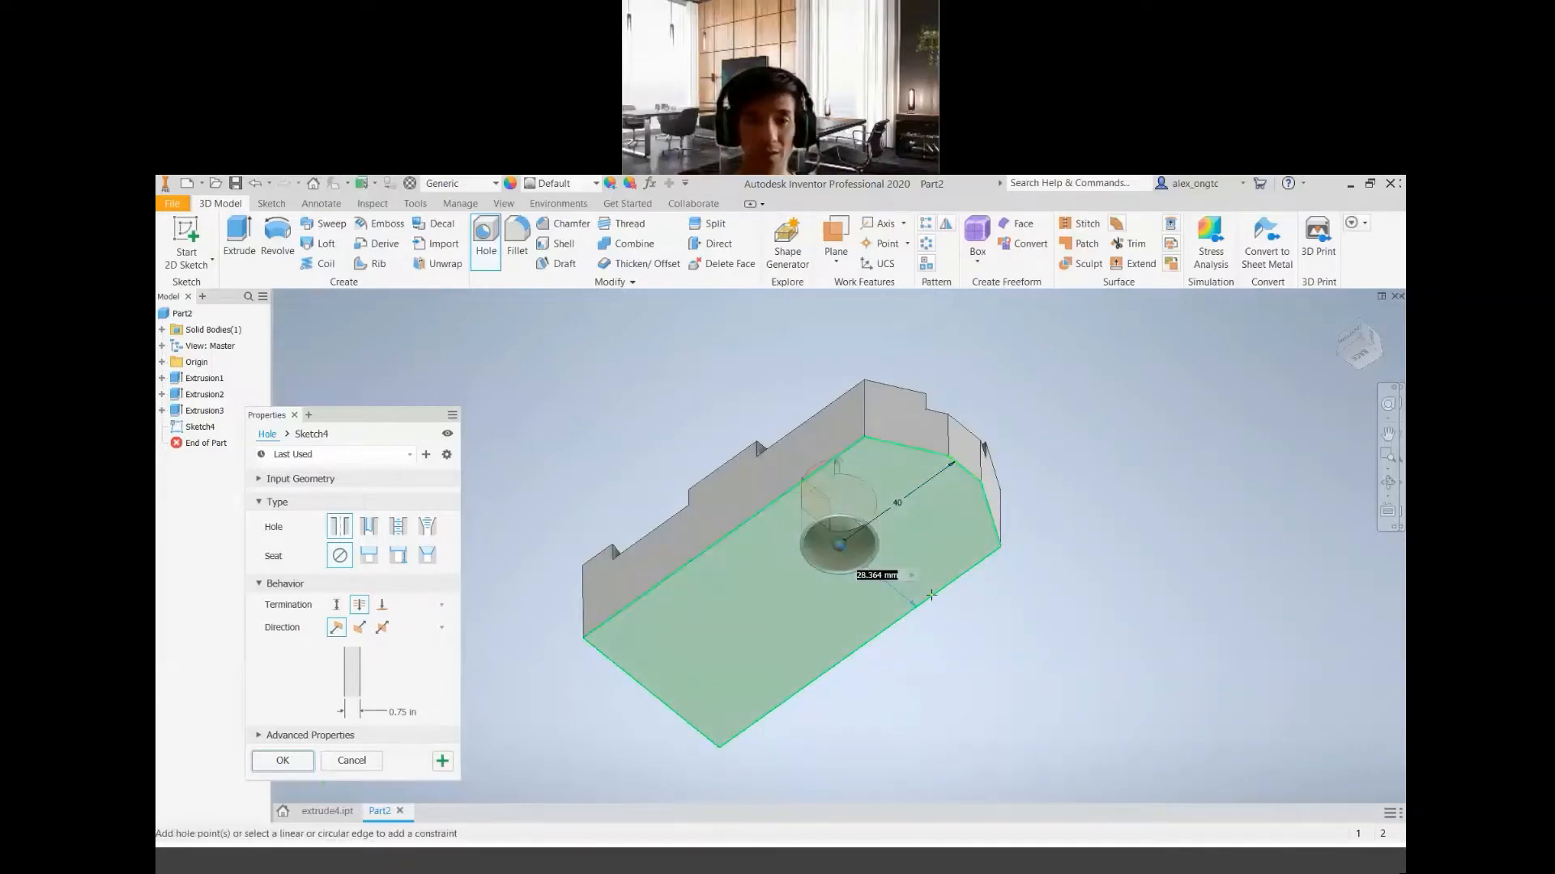
{"action": "type", "text": "25"}
{"action": "key", "text": "Return"}
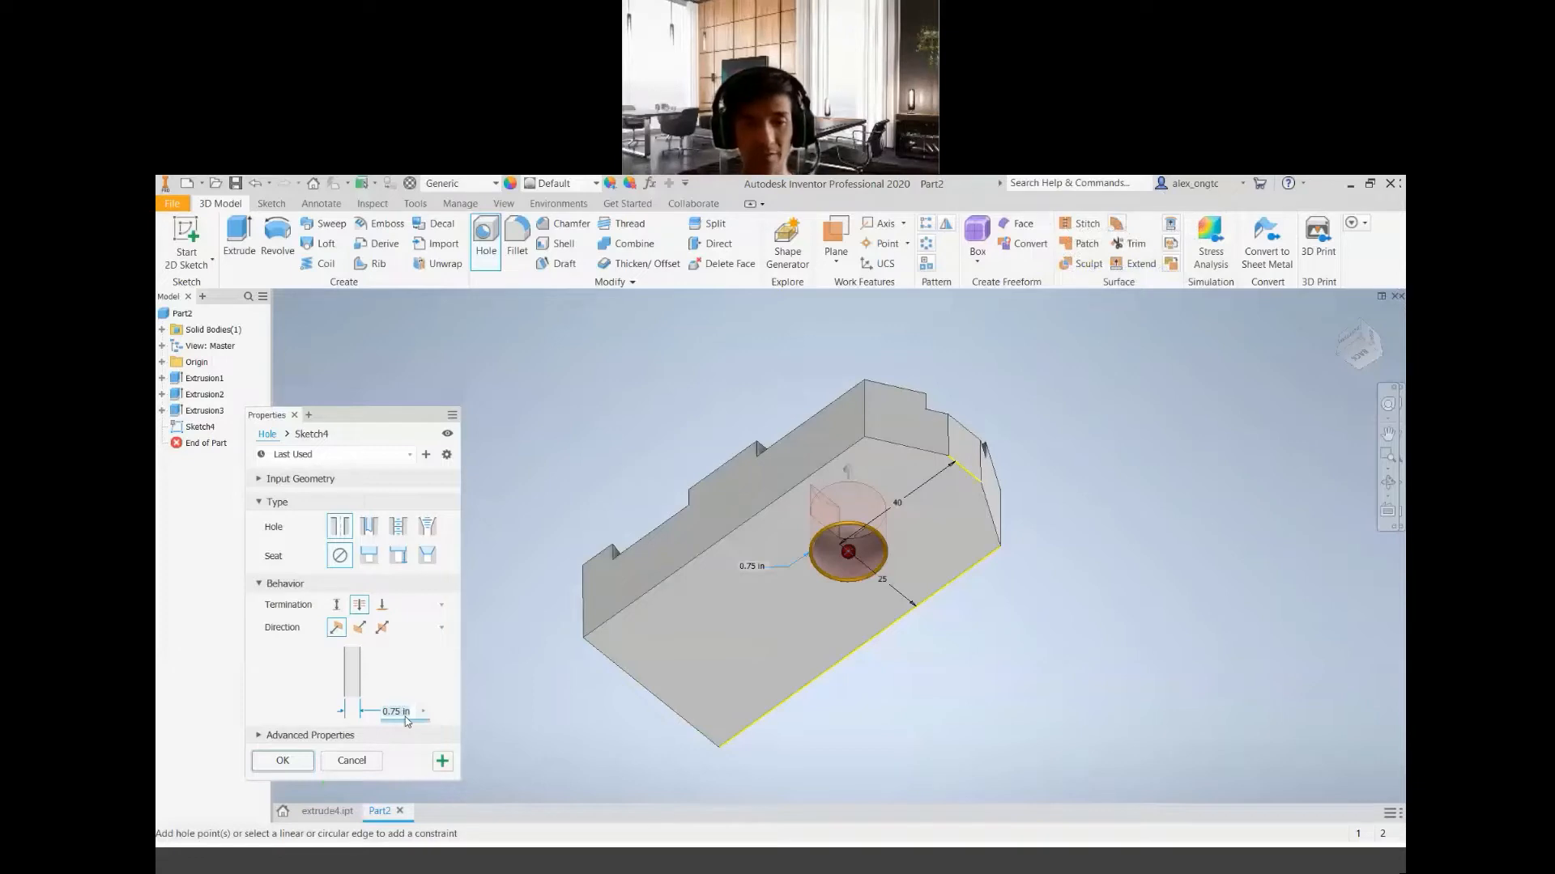
Set the hole's diameter to 14.3 mm
{"action": "left_click", "coordinate": [405, 714]}
{"action": "type", "text": "14.3"}
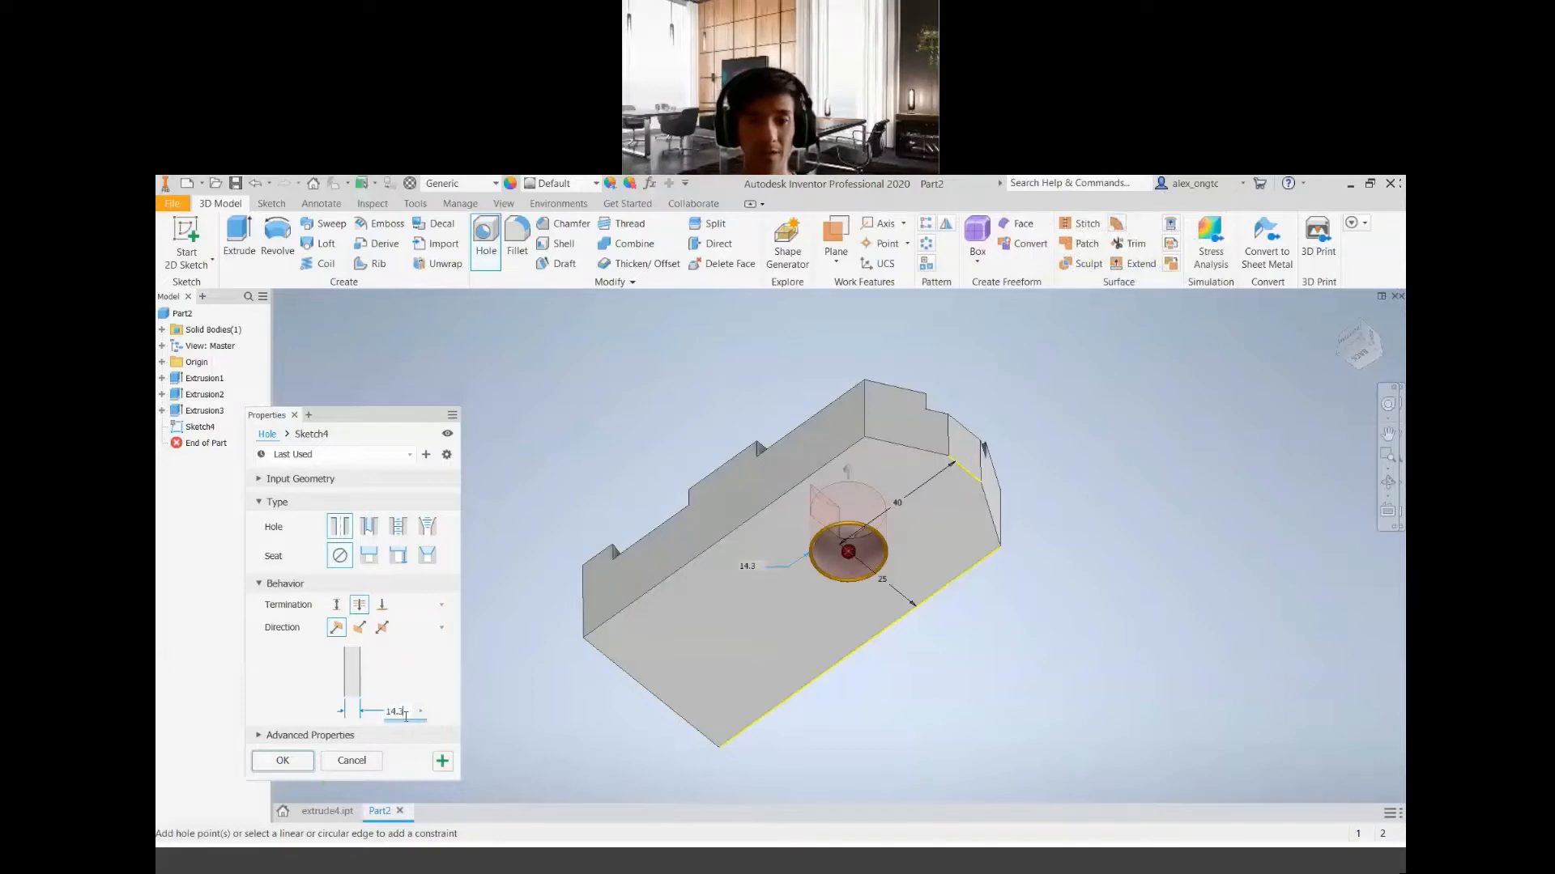
{"action": "type", "text": "mm"}
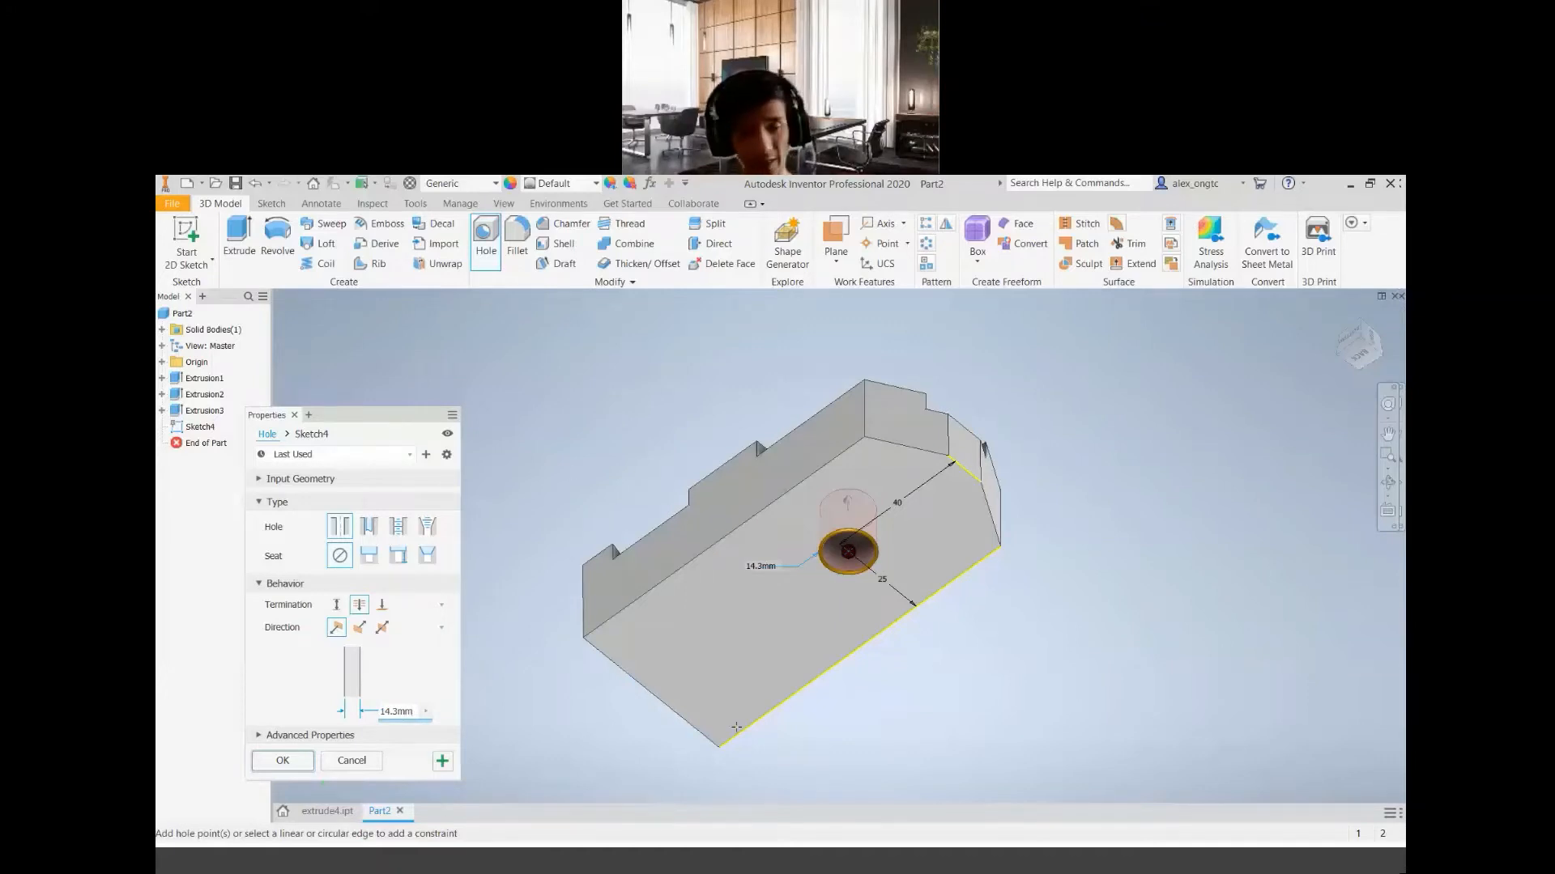
Check the round hole's size in the project geometry PDF, return to Inventor and set the hole's diameter to 28.6 mm
{"action": "left_click", "coordinate": [945, 869]}
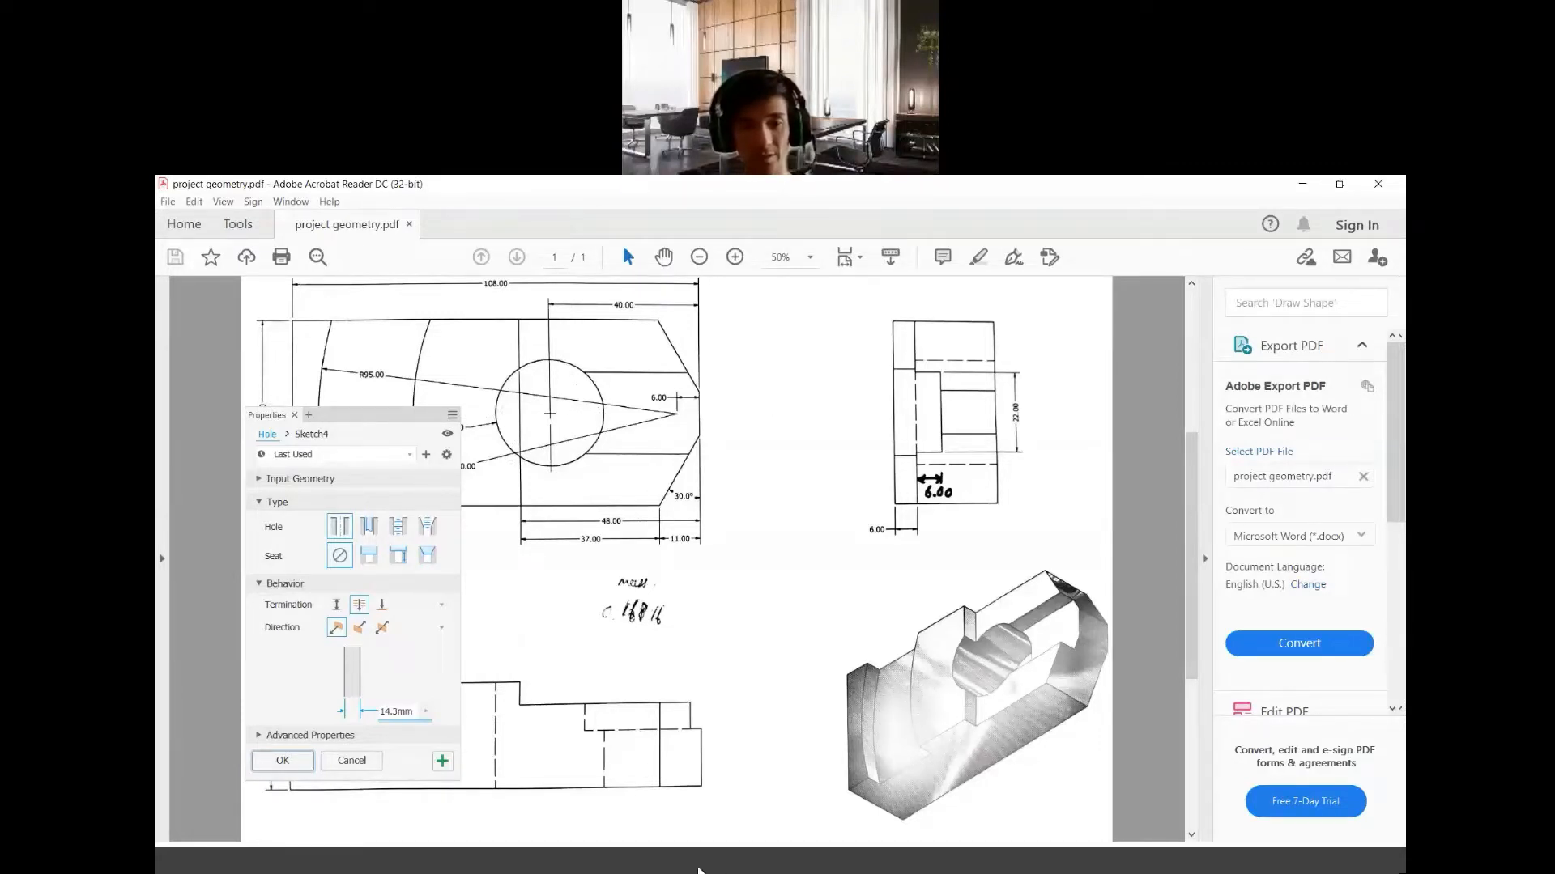
{"action": "left_click", "coordinate": [694, 867]}
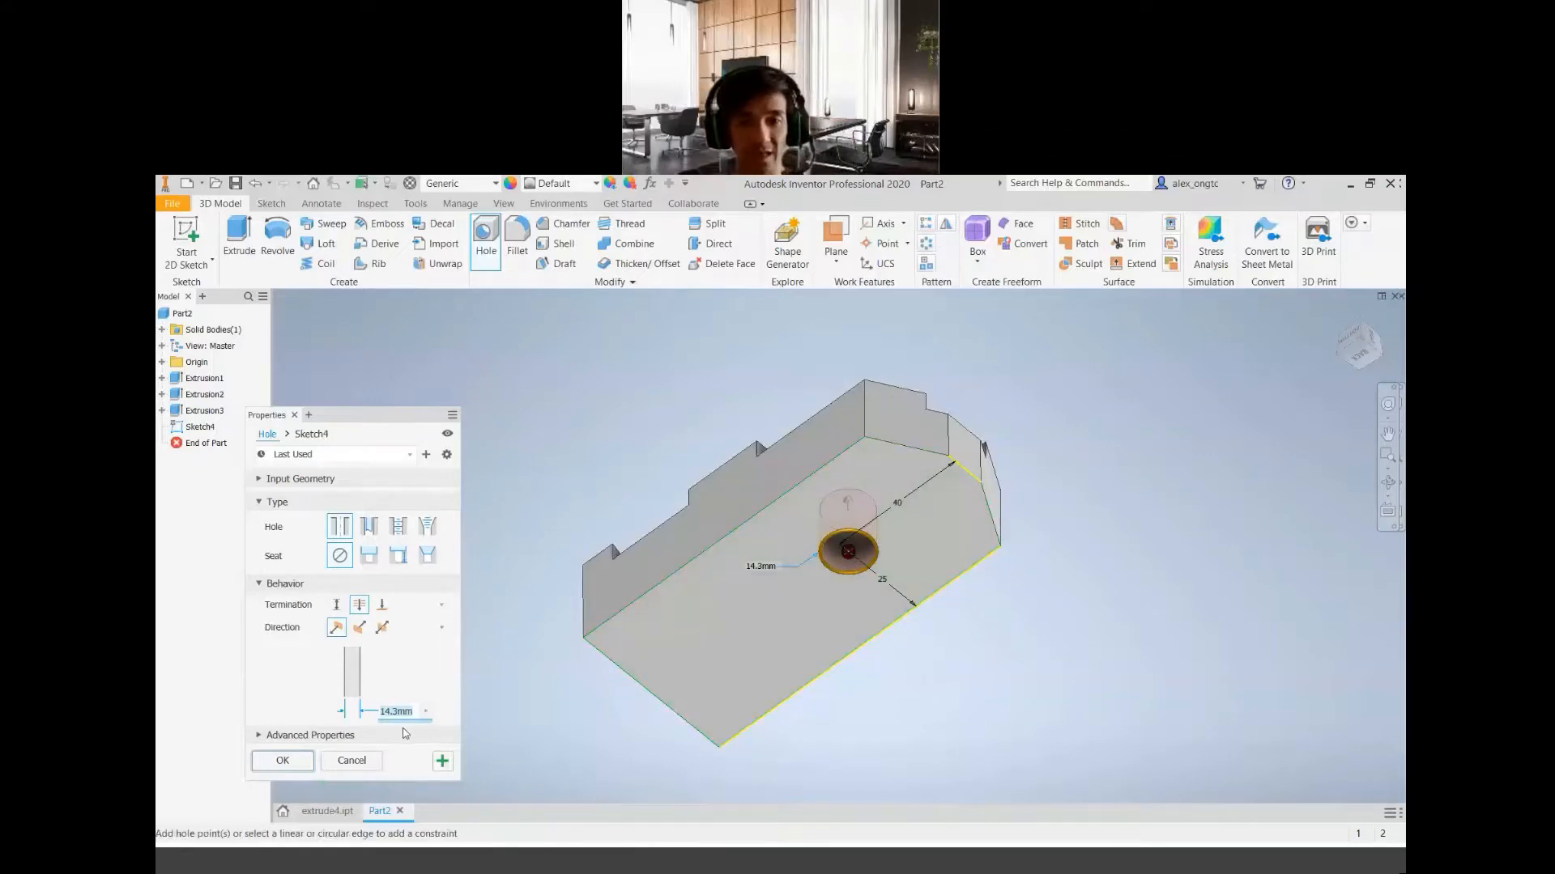
{"action": "type", "text": "28.6mm"}
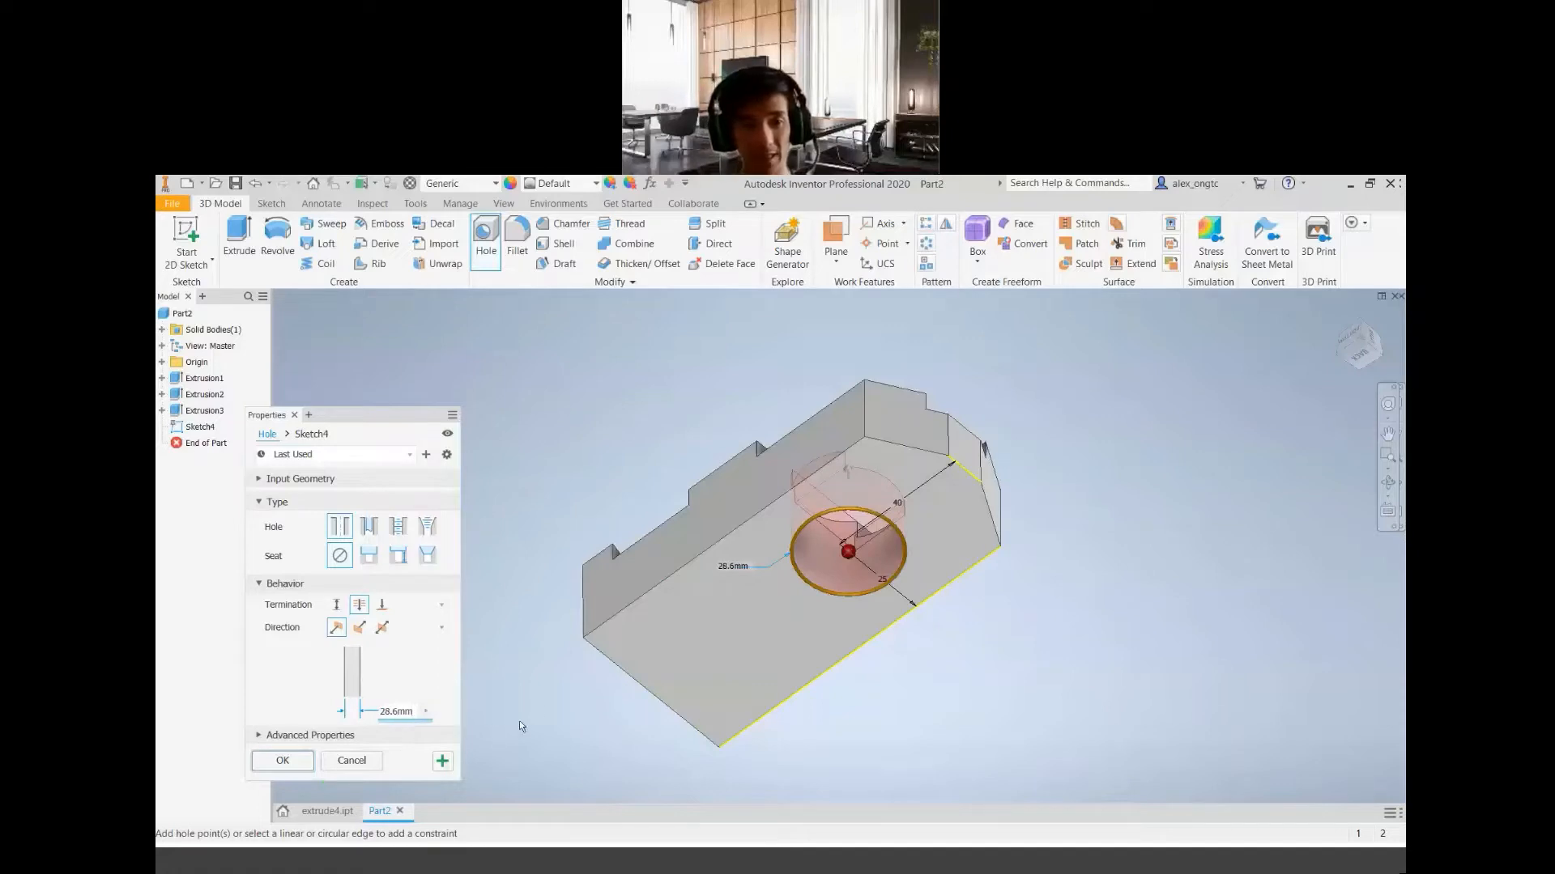
Check the hole's depth in the project geometry PDF, then create the hole with Through All termination
{"action": "left_click", "coordinate": [939, 870]}
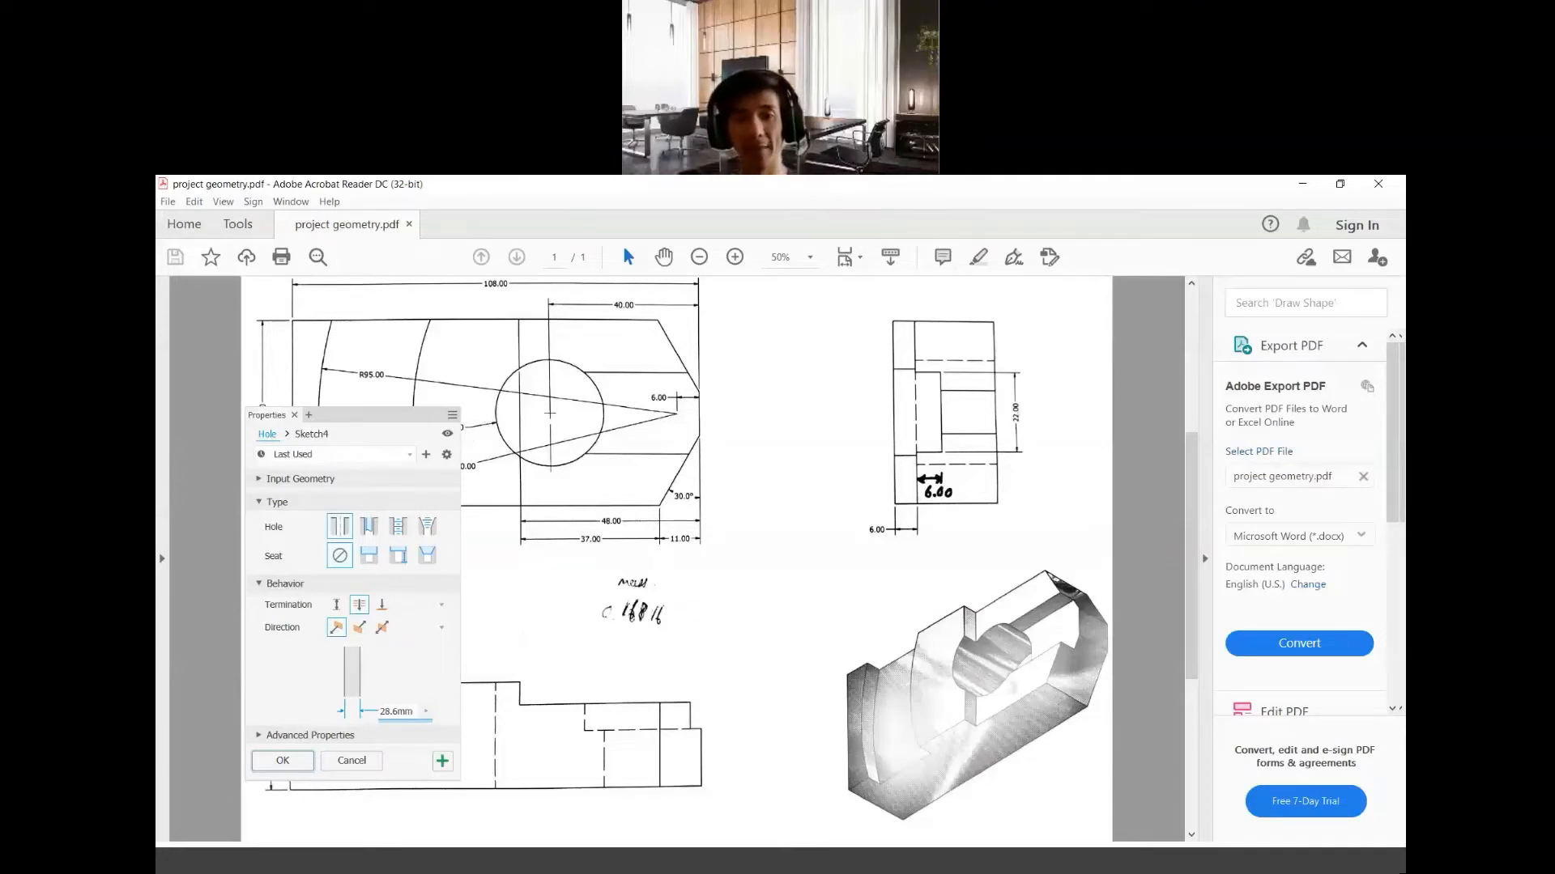
{"action": "left_click", "coordinate": [691, 864]}
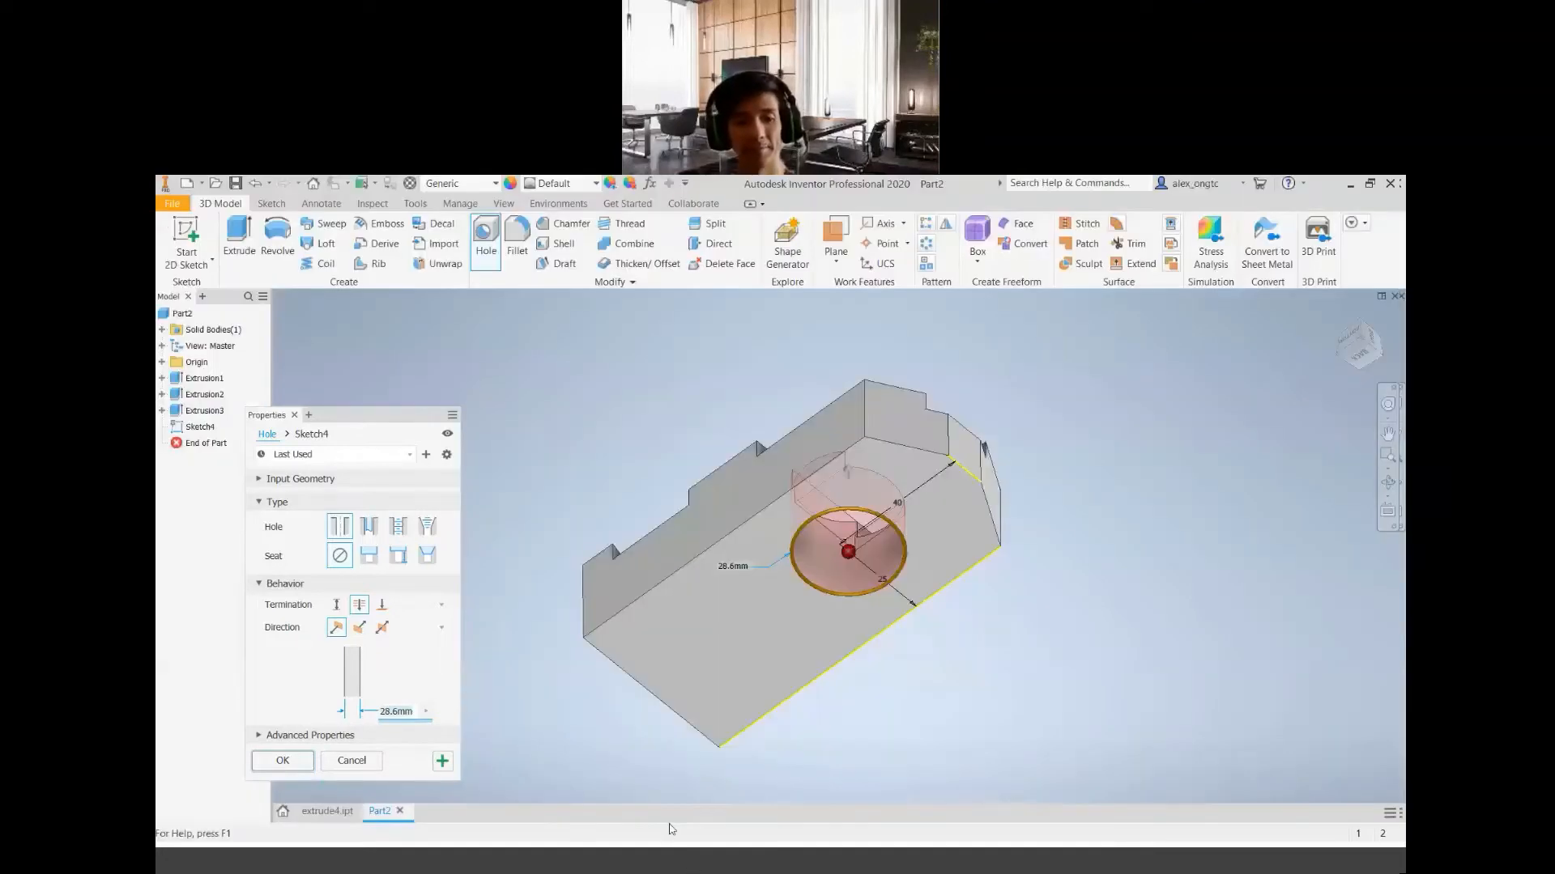
{"action": "left_click", "coordinate": [336, 607]}
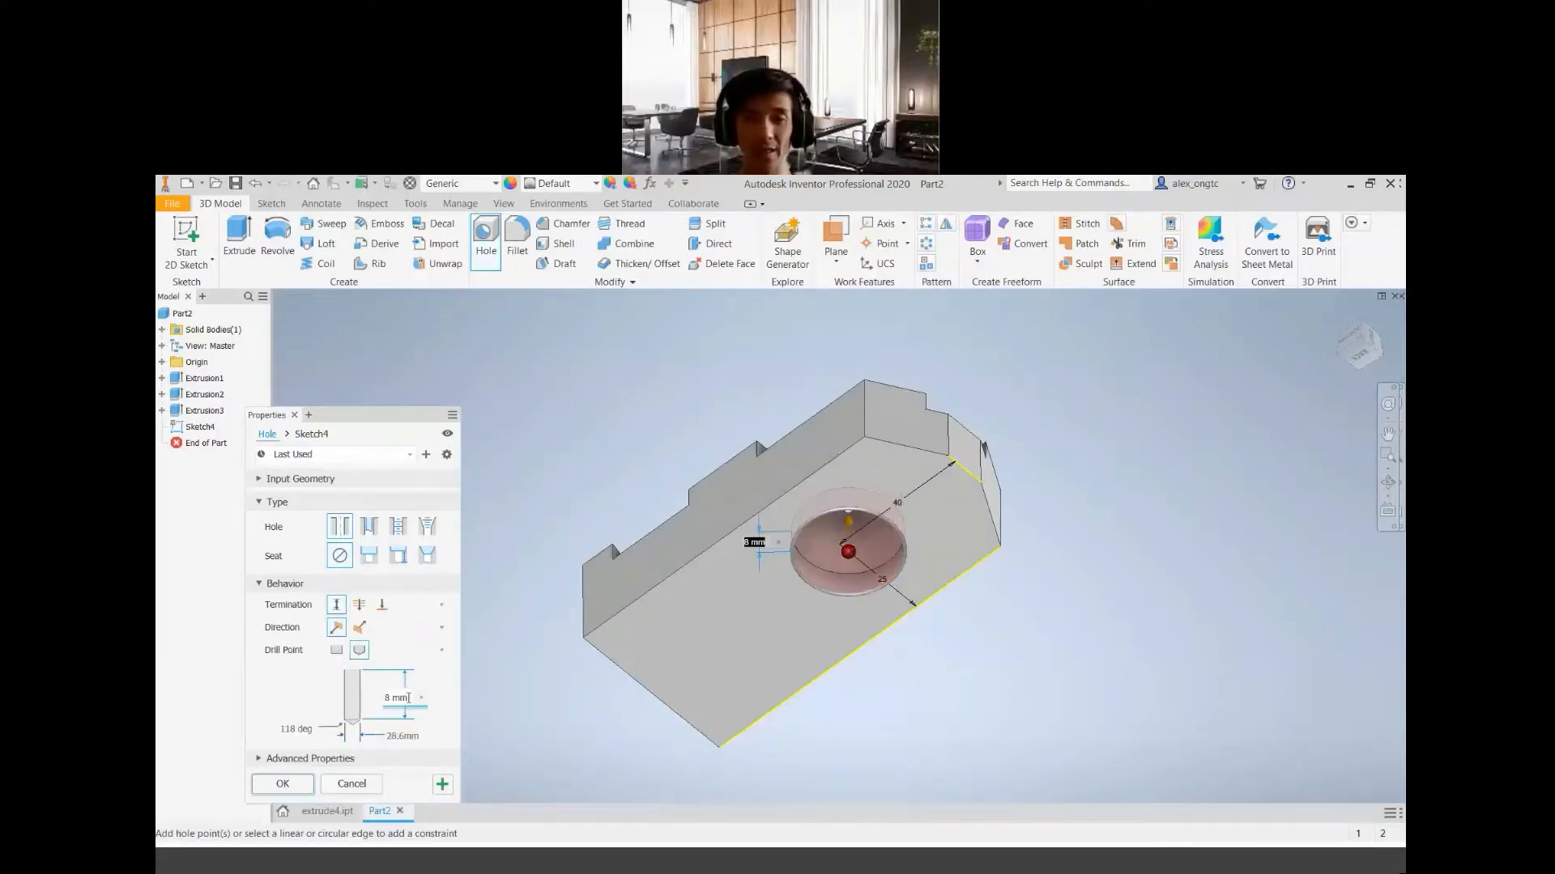
{"action": "left_click", "coordinate": [358, 606]}
{"action": "middle_click_drag", "start_coordinate": [901, 569], "coordinate": [847, 622], "text": "shift"}
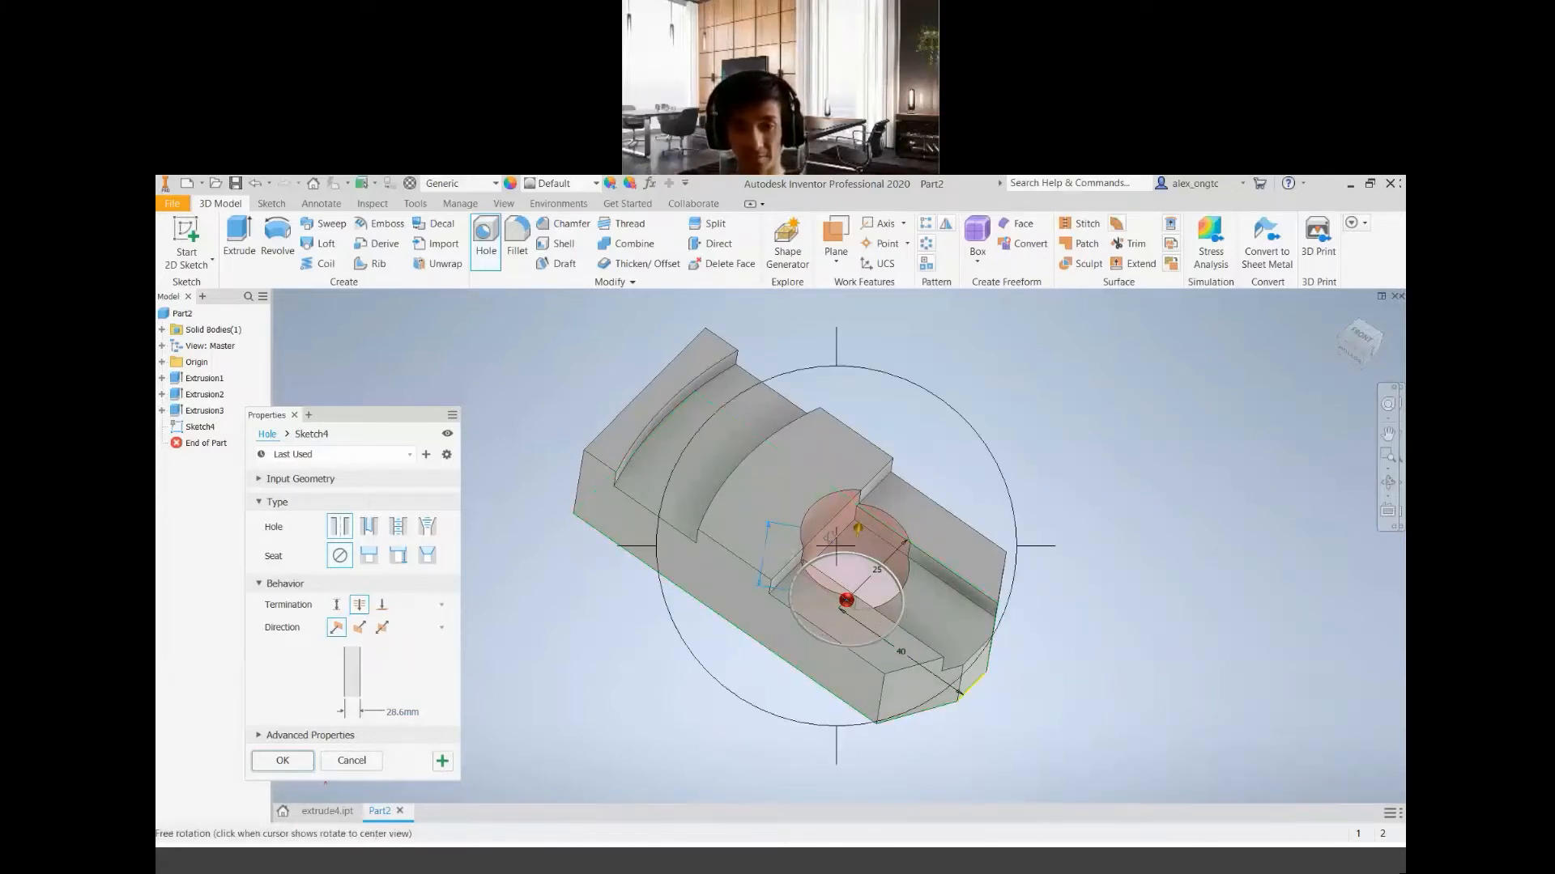
{"action": "middle_click_drag", "start_coordinate": [869, 642], "coordinate": [884, 494], "text": "shift"}
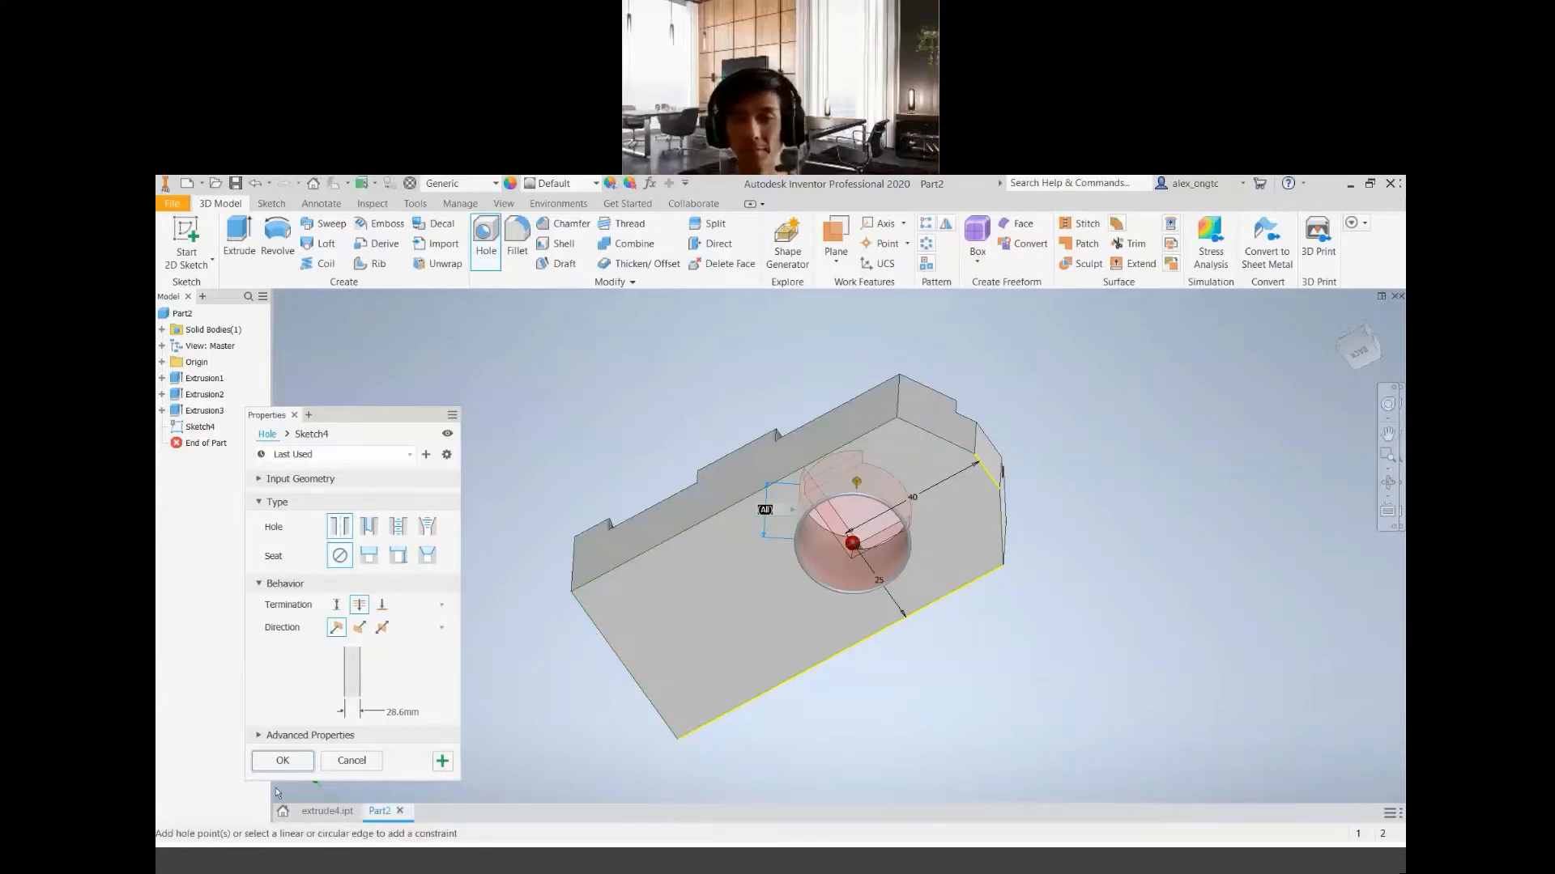
{"action": "left_click", "coordinate": [283, 762]}
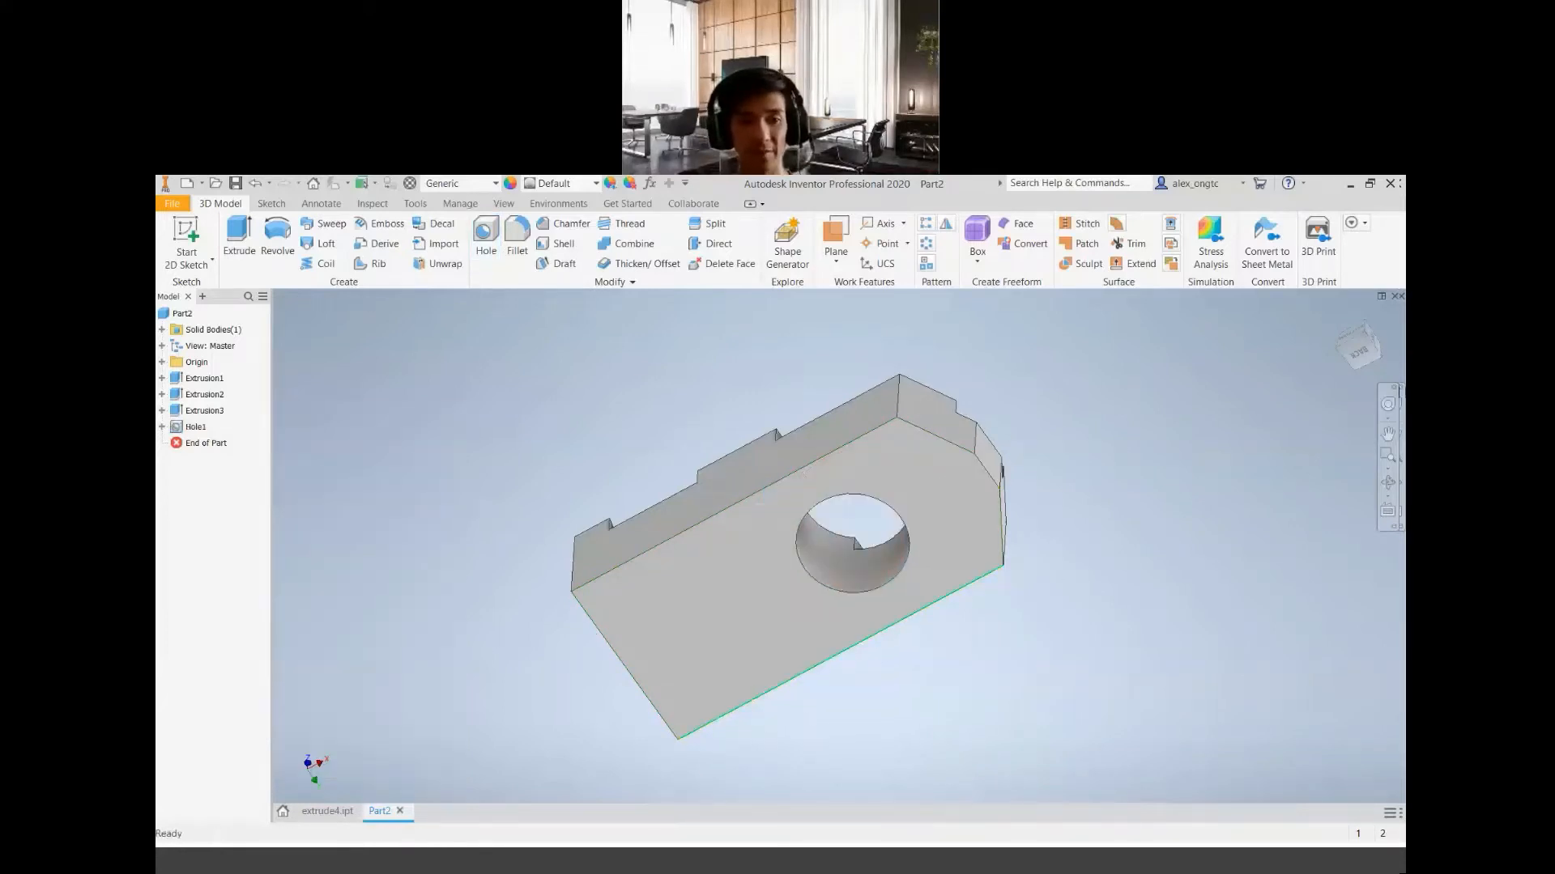
Inspect the through hole and reopen its feature settings for review, then accept them
{"action": "key", "text": "F4"}
{"action": "left_click_drag", "start_coordinate": [915, 496], "coordinate": [576, 455]}
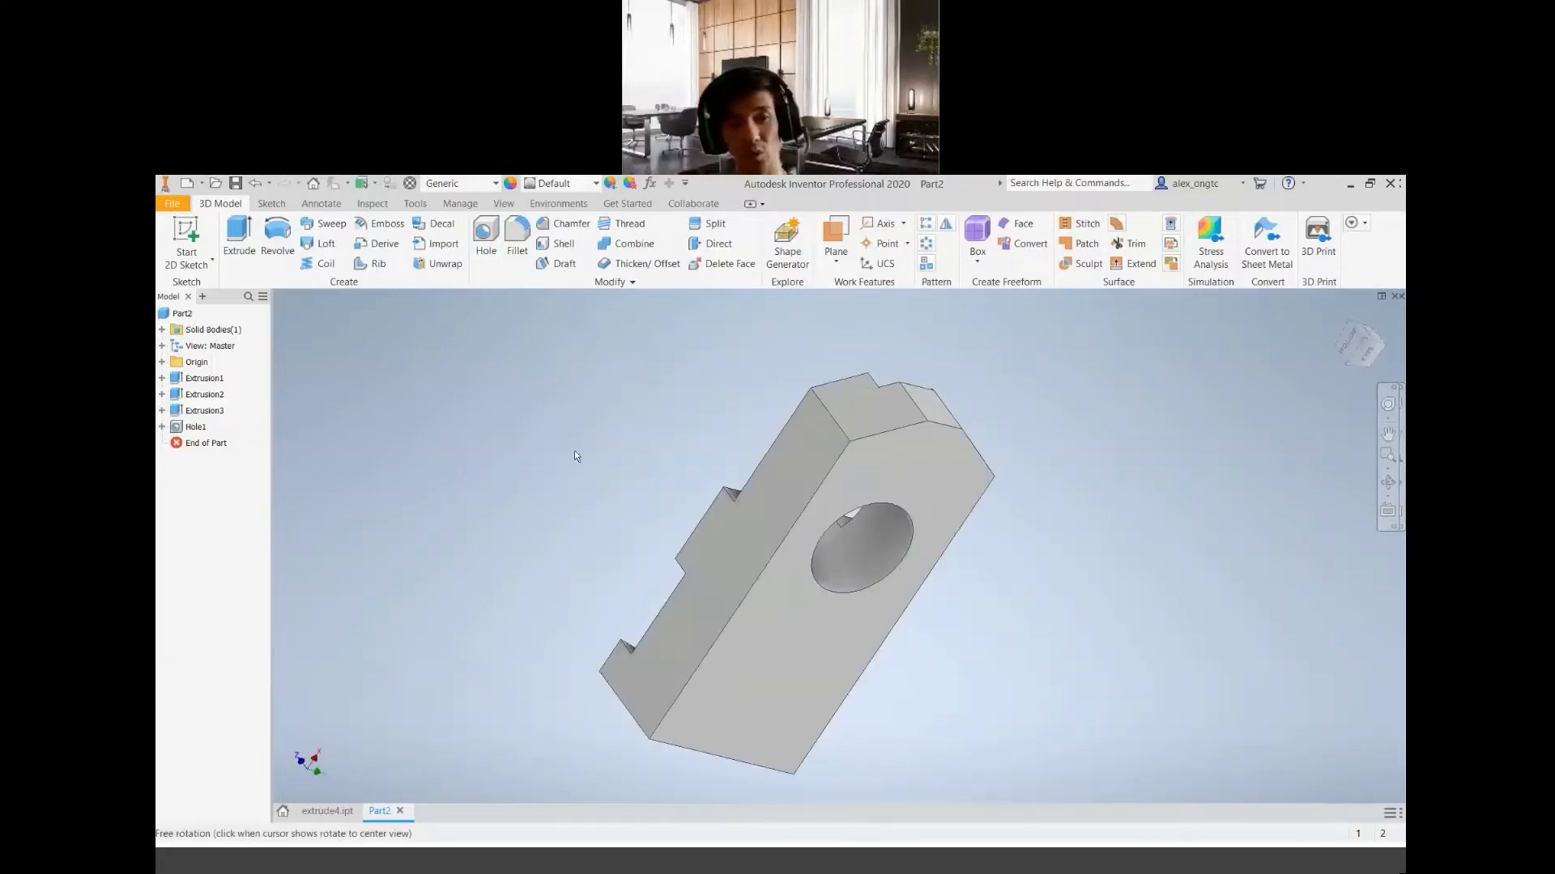
{"action": "left_click", "coordinate": [180, 429]}
{"action": "double_click", "coordinate": [179, 429]}
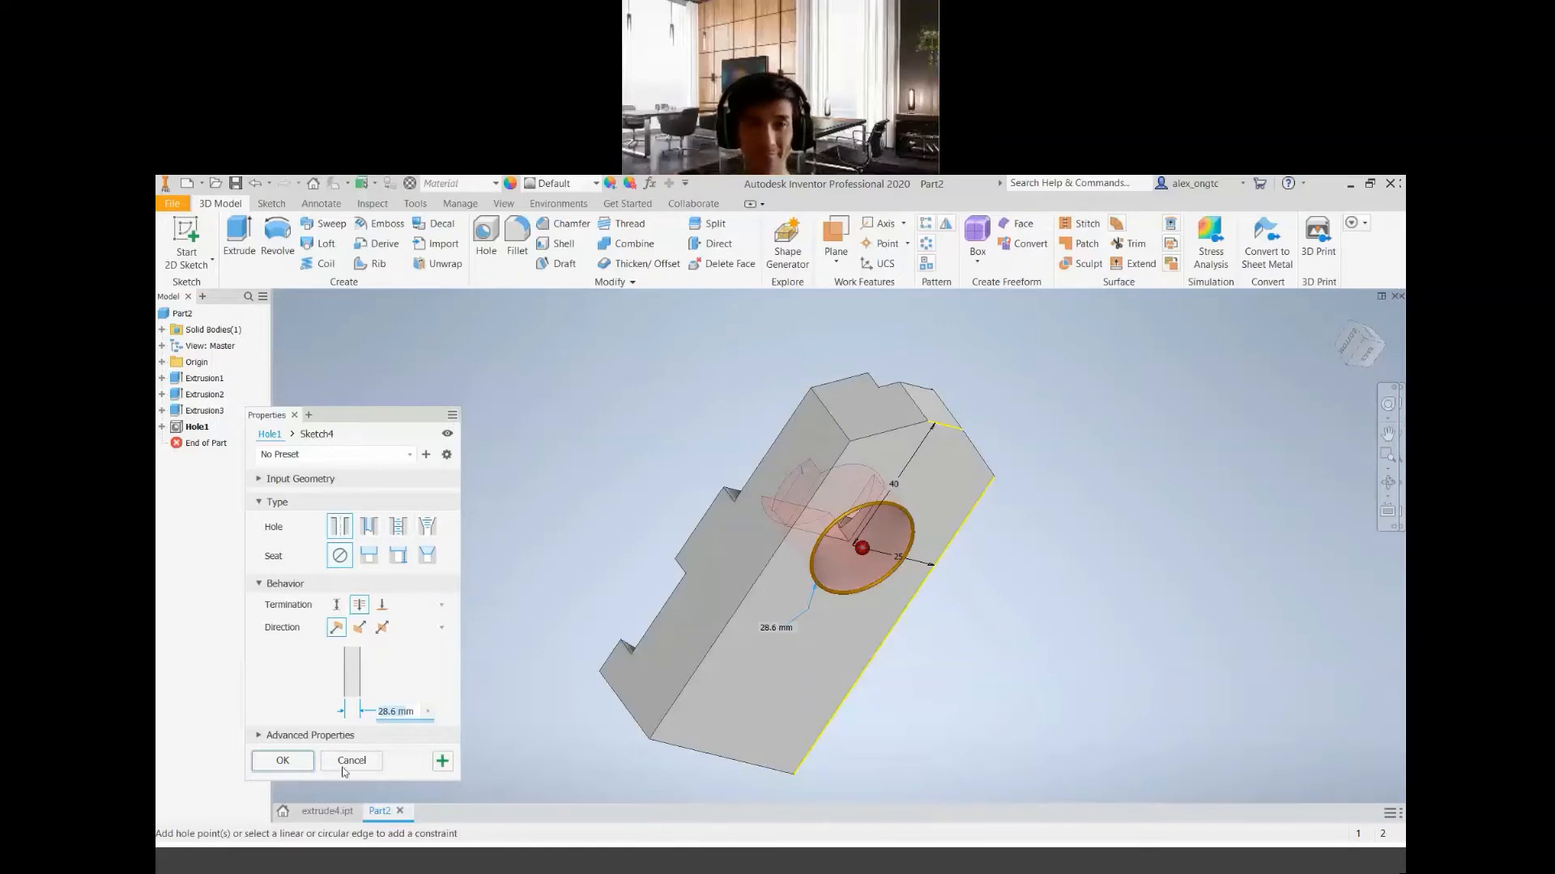
{"action": "left_click", "coordinate": [285, 762]}
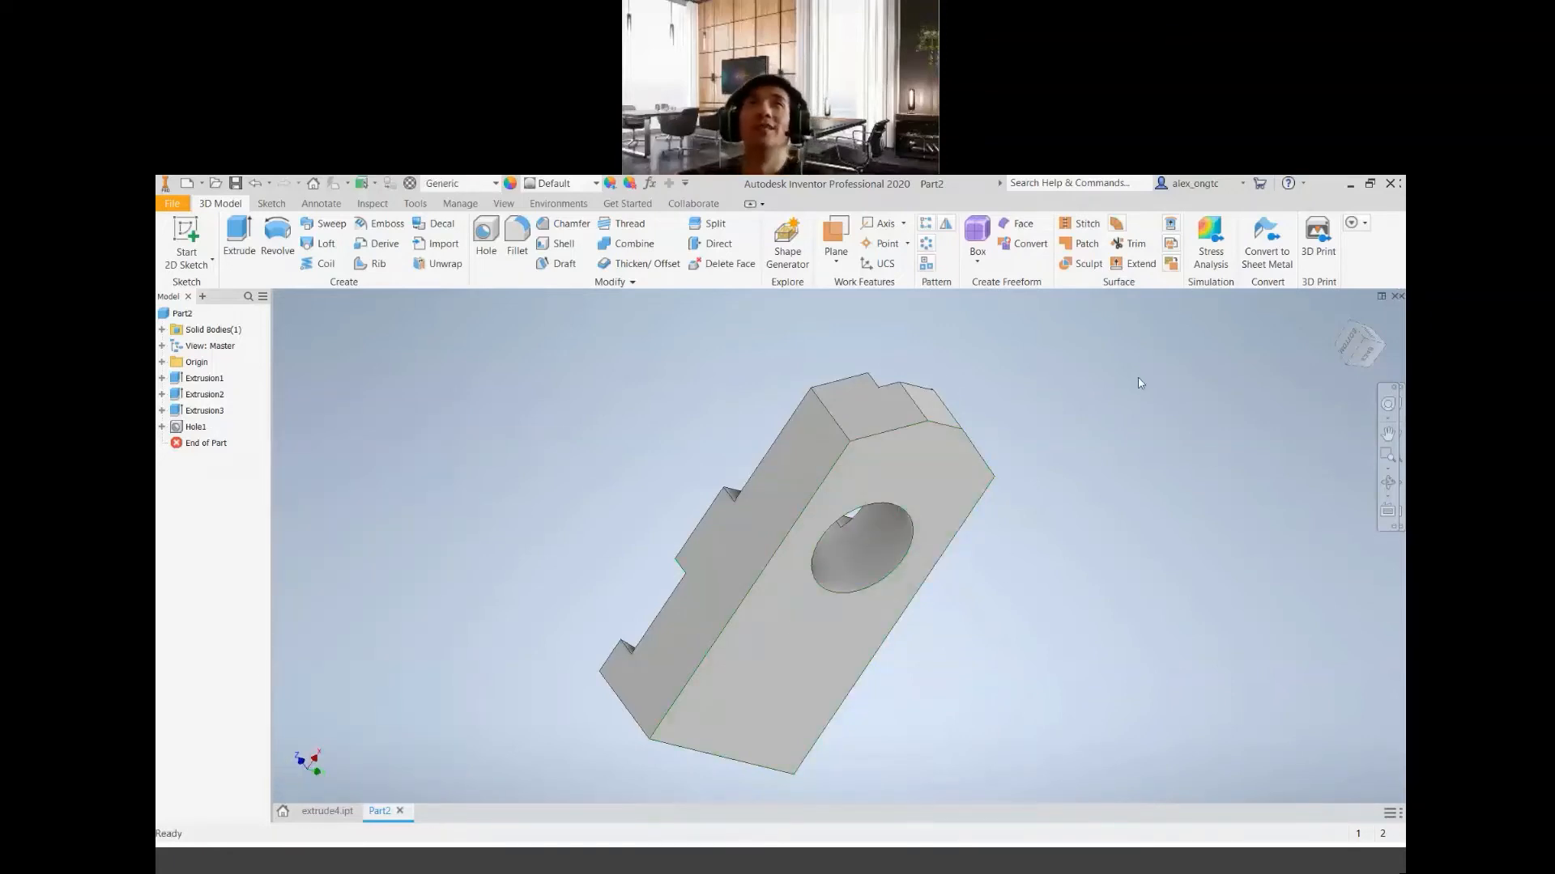
Open the part's iProperties and update its physical properties to check the mass
{"action": "middle_click_drag", "start_coordinate": [781, 611], "coordinate": [842, 647], "text": "shift"}
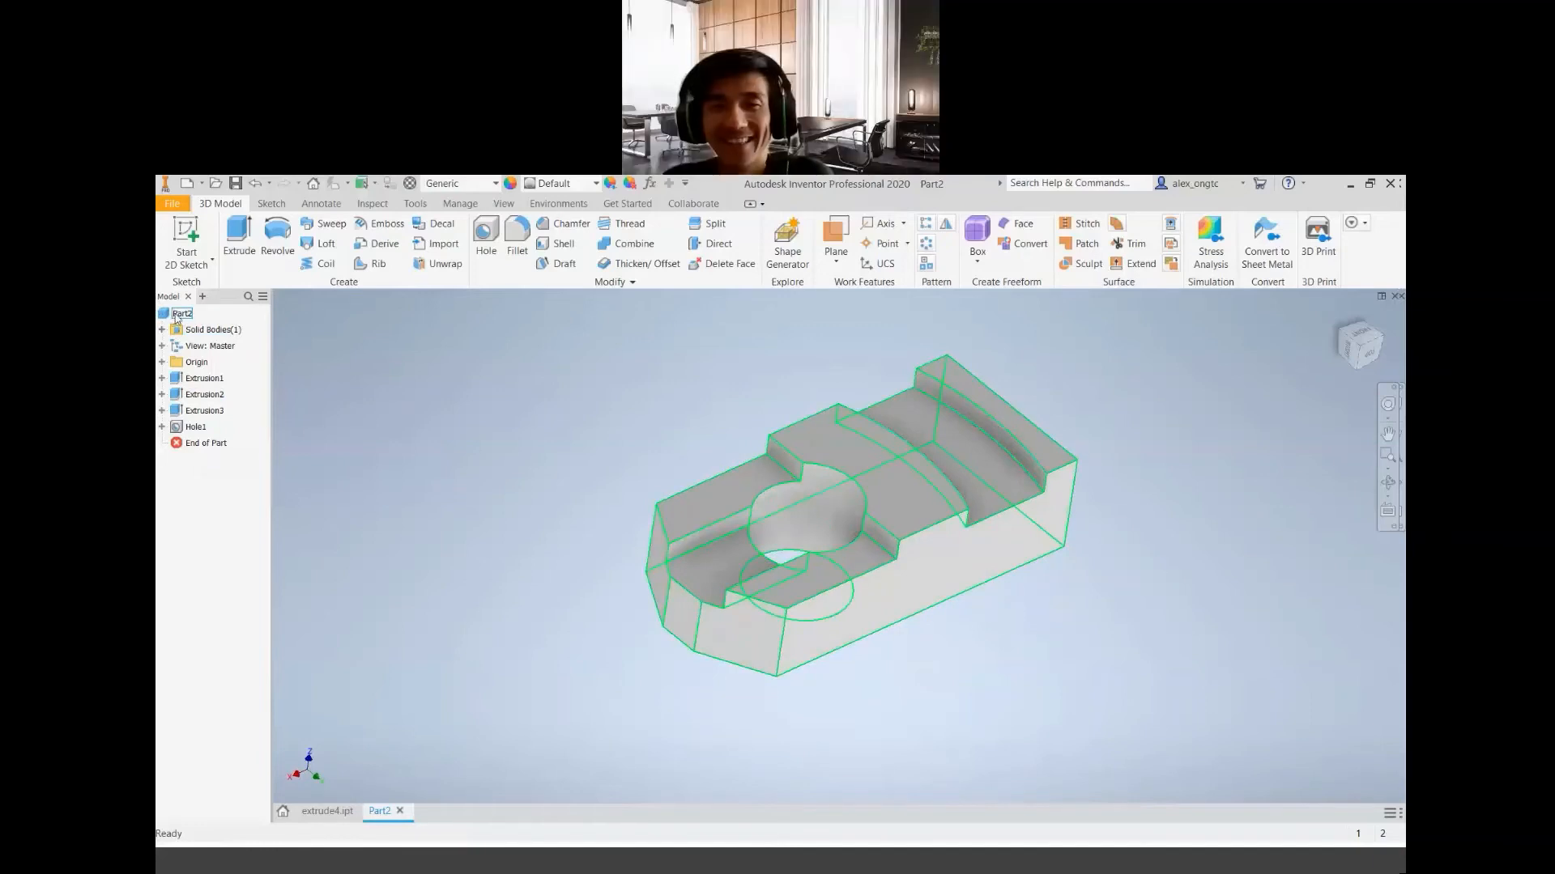
{"action": "right_click", "coordinate": [174, 316]}
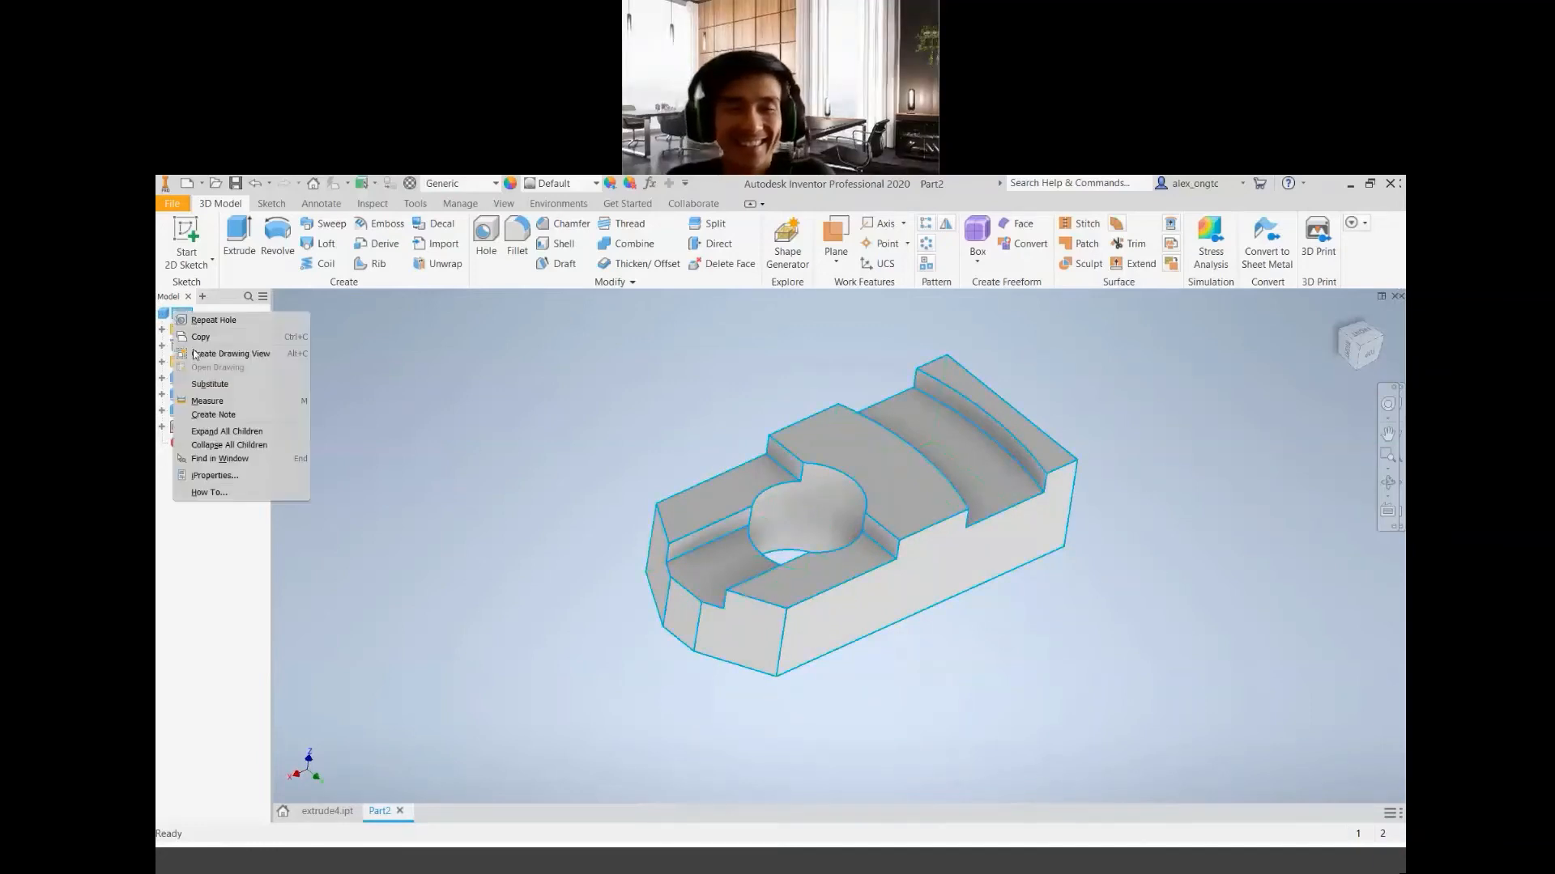
{"action": "left_click", "coordinate": [214, 475]}
{"action": "left_click", "coordinate": [489, 311]}
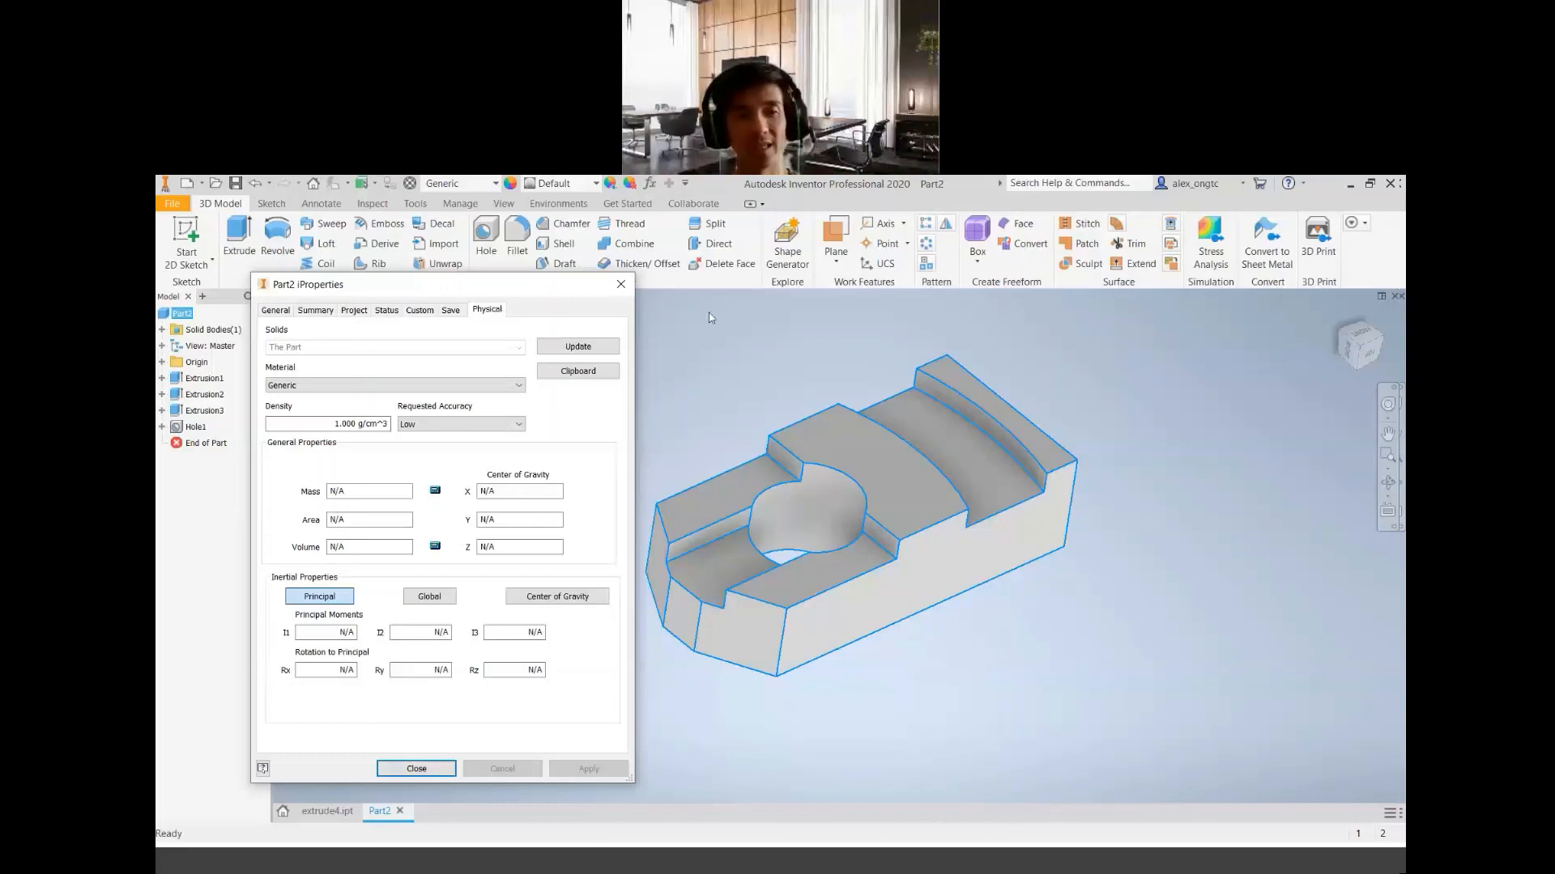
{"action": "left_click", "coordinate": [578, 346]}
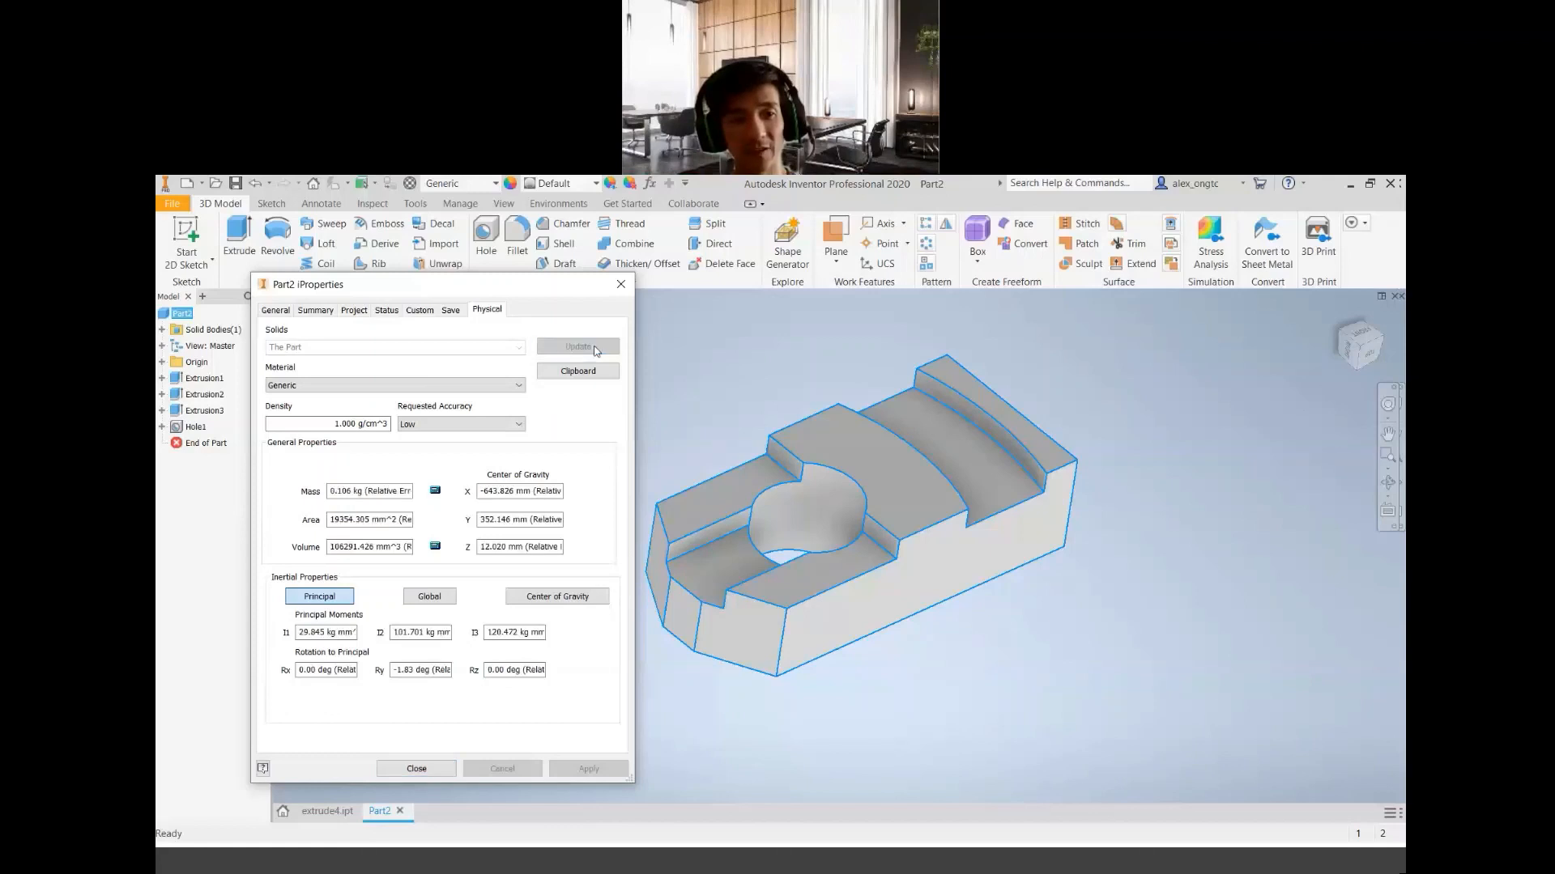